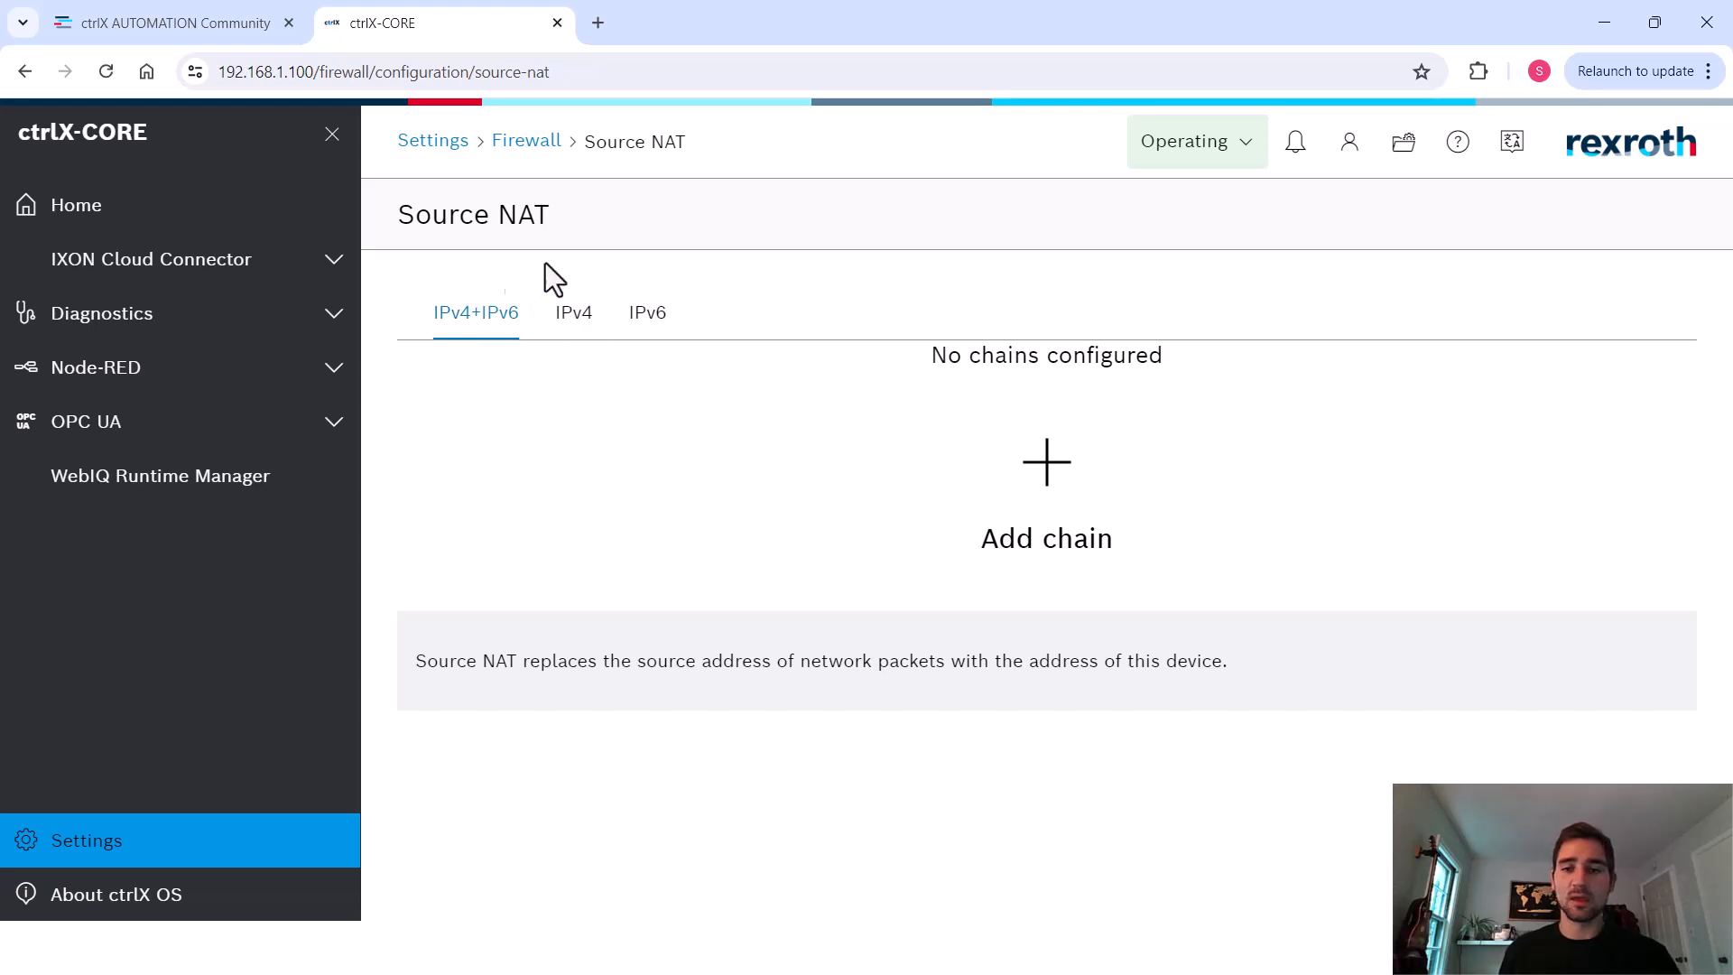
Review the existing IPv4 and IPv6 source NAT chains and open the IPv4 default chain
click(574, 316)
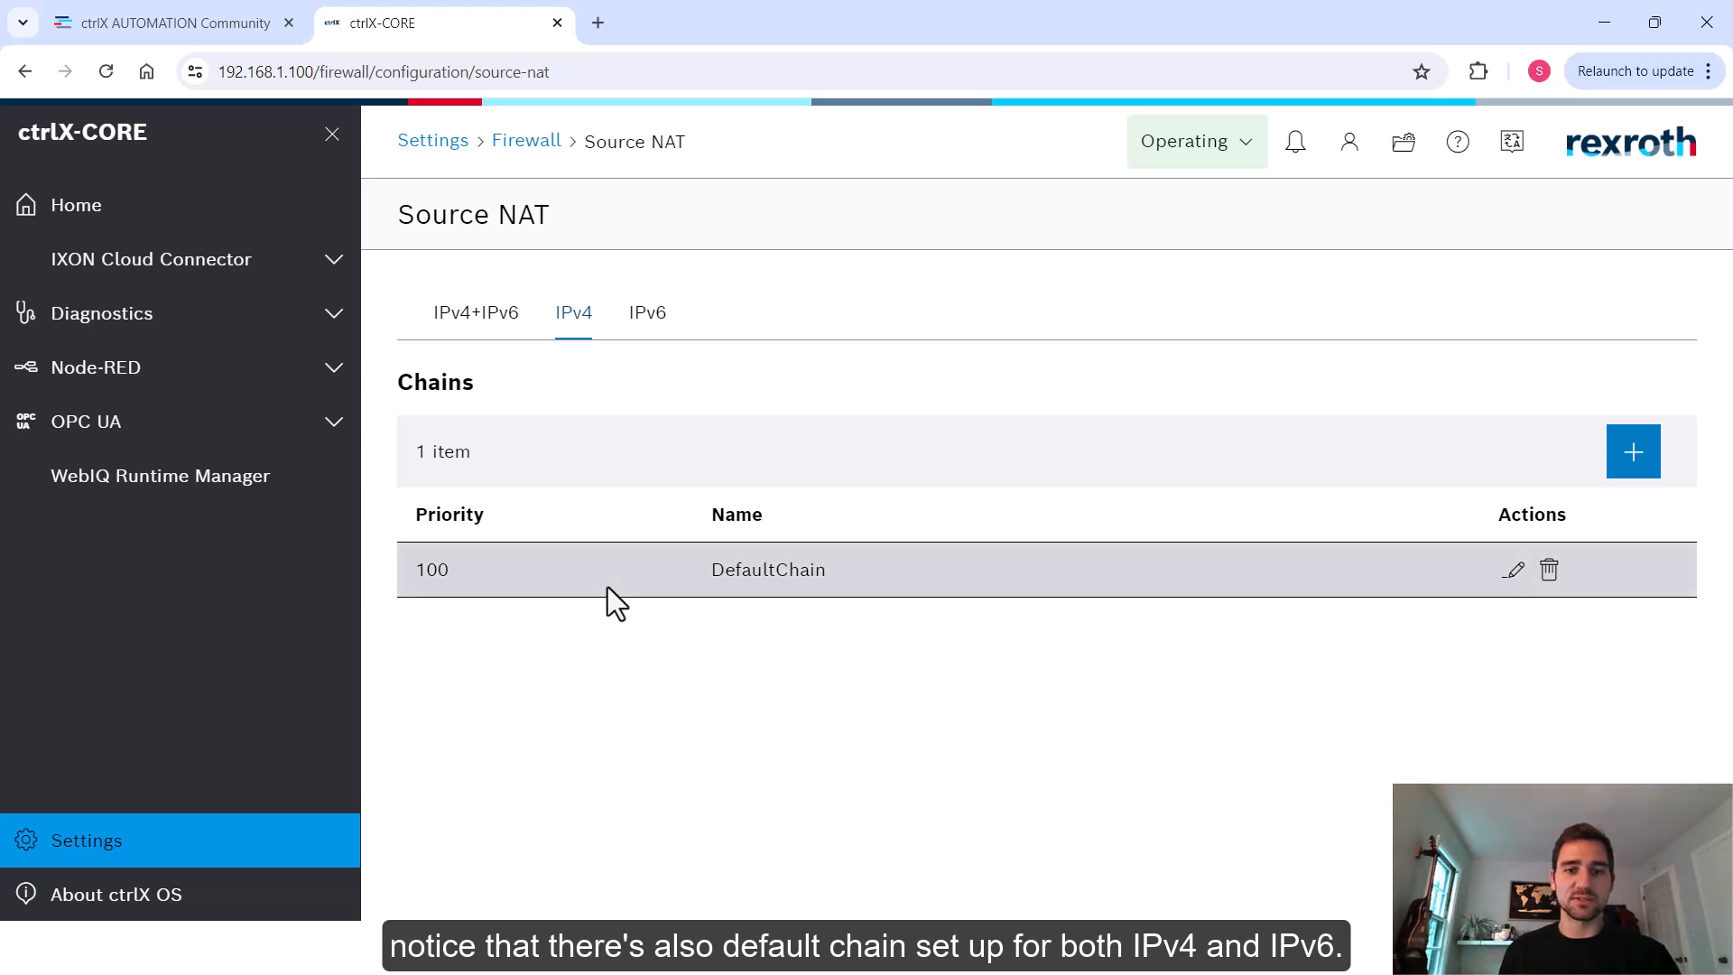
click(641, 329)
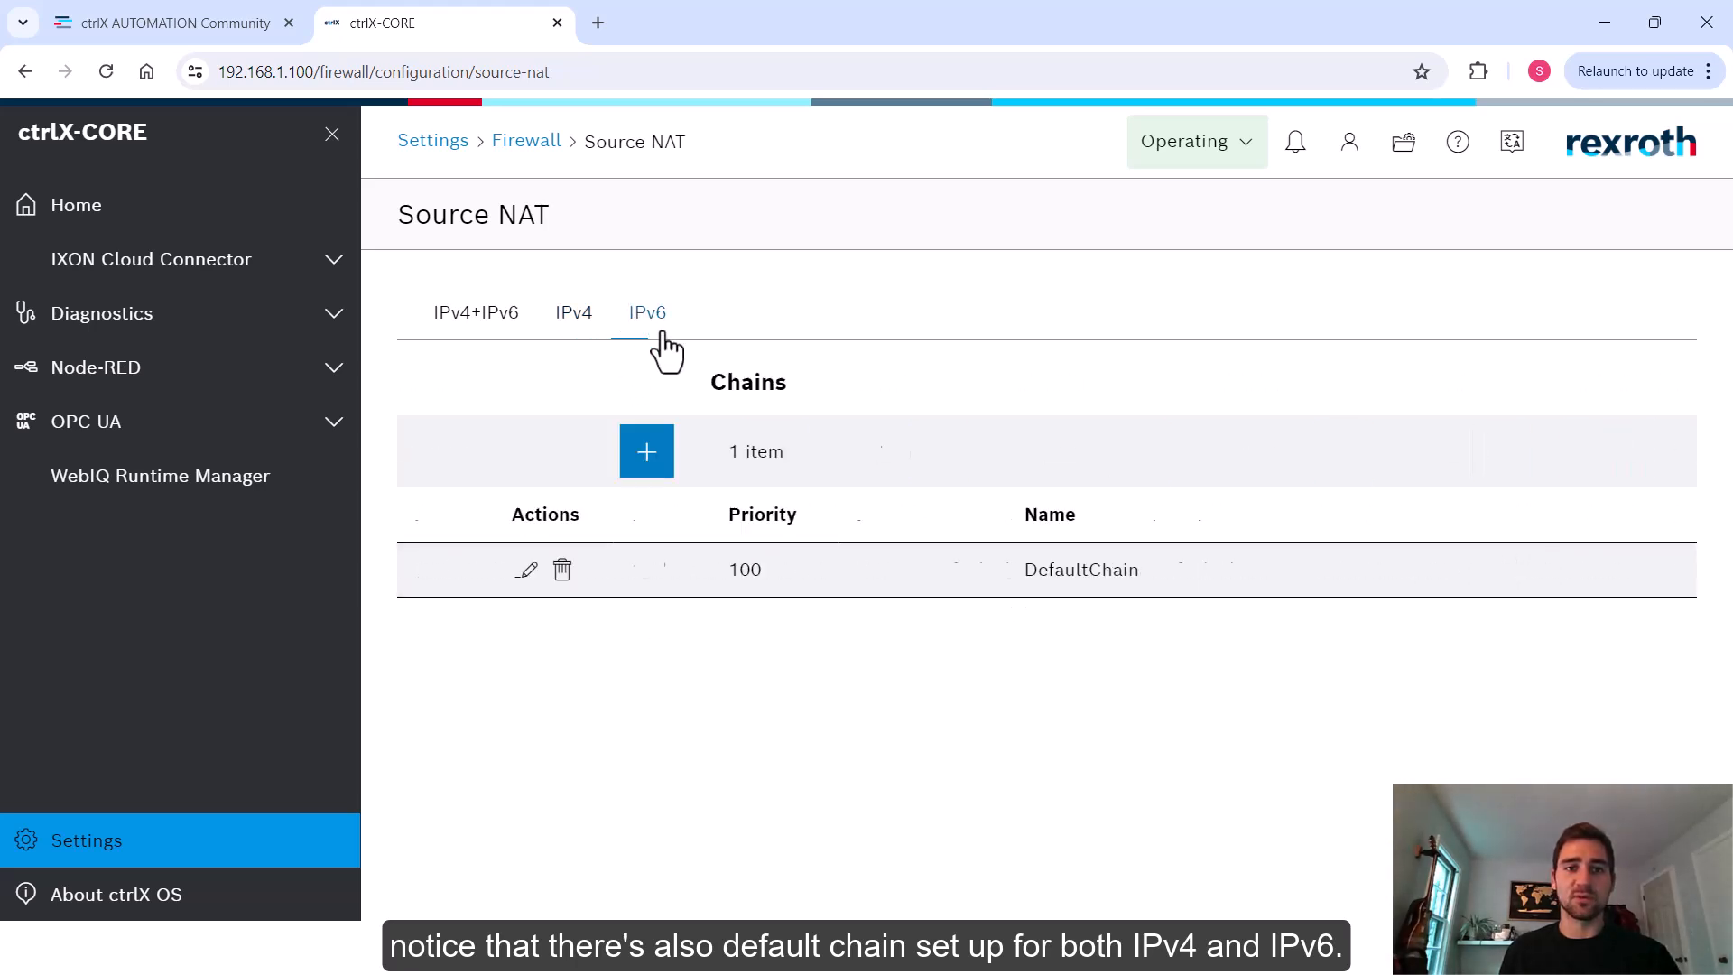
click(587, 334)
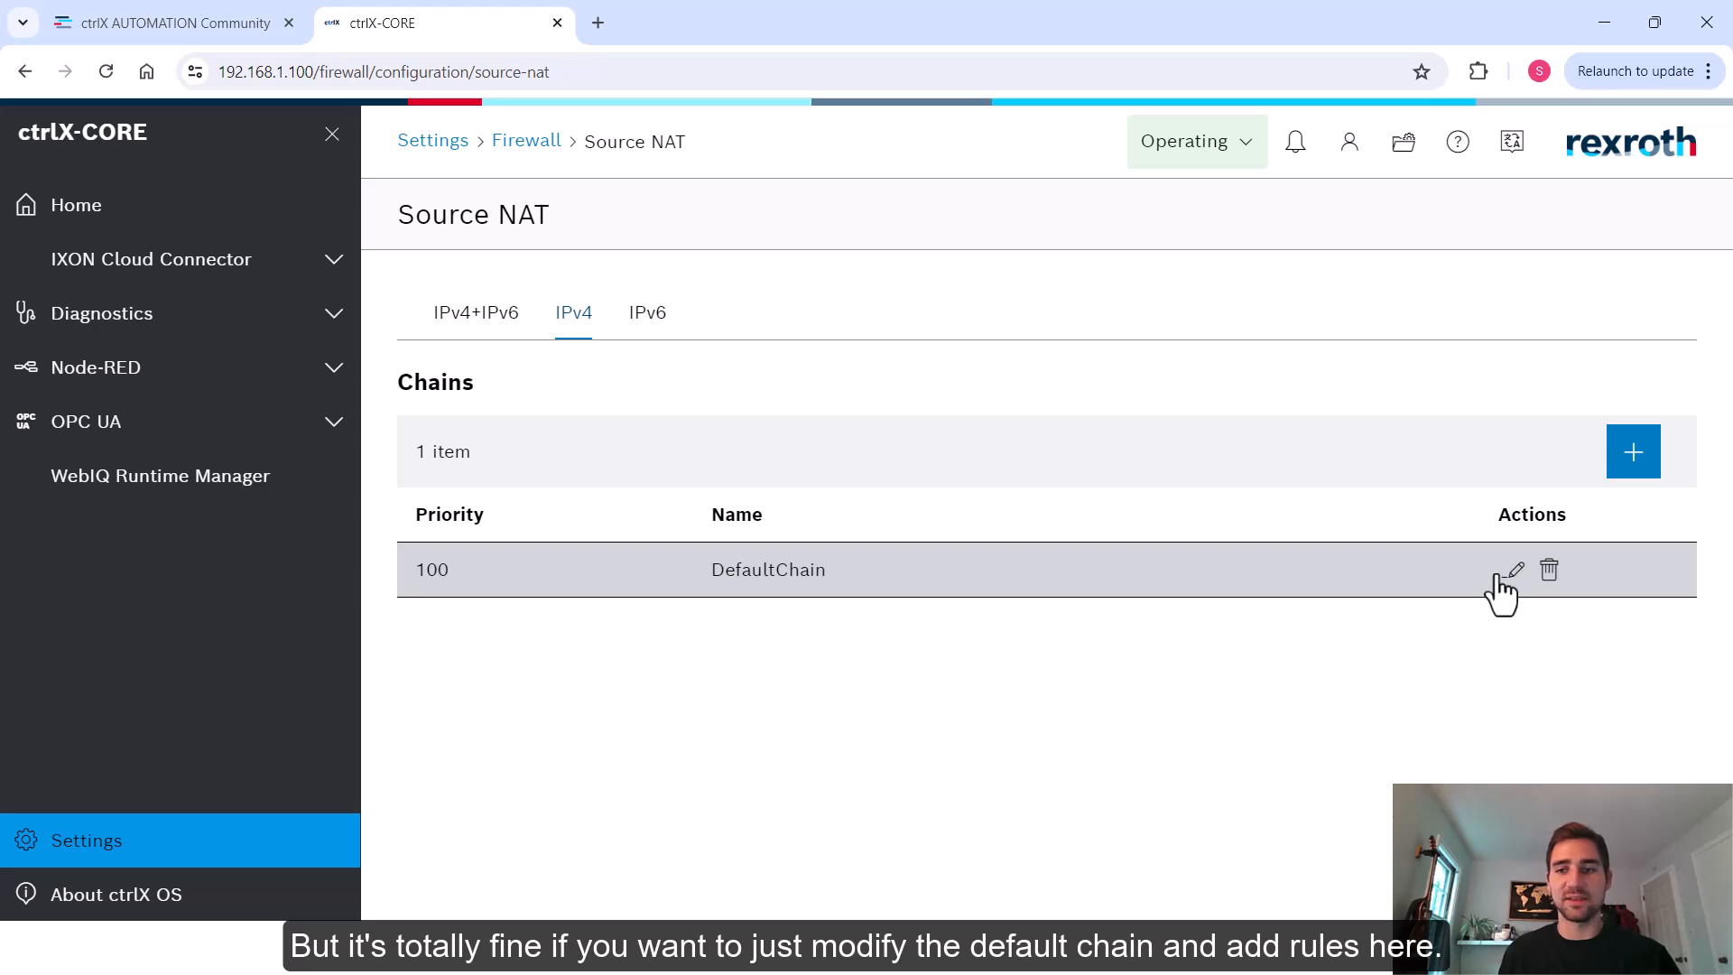
click(1512, 578)
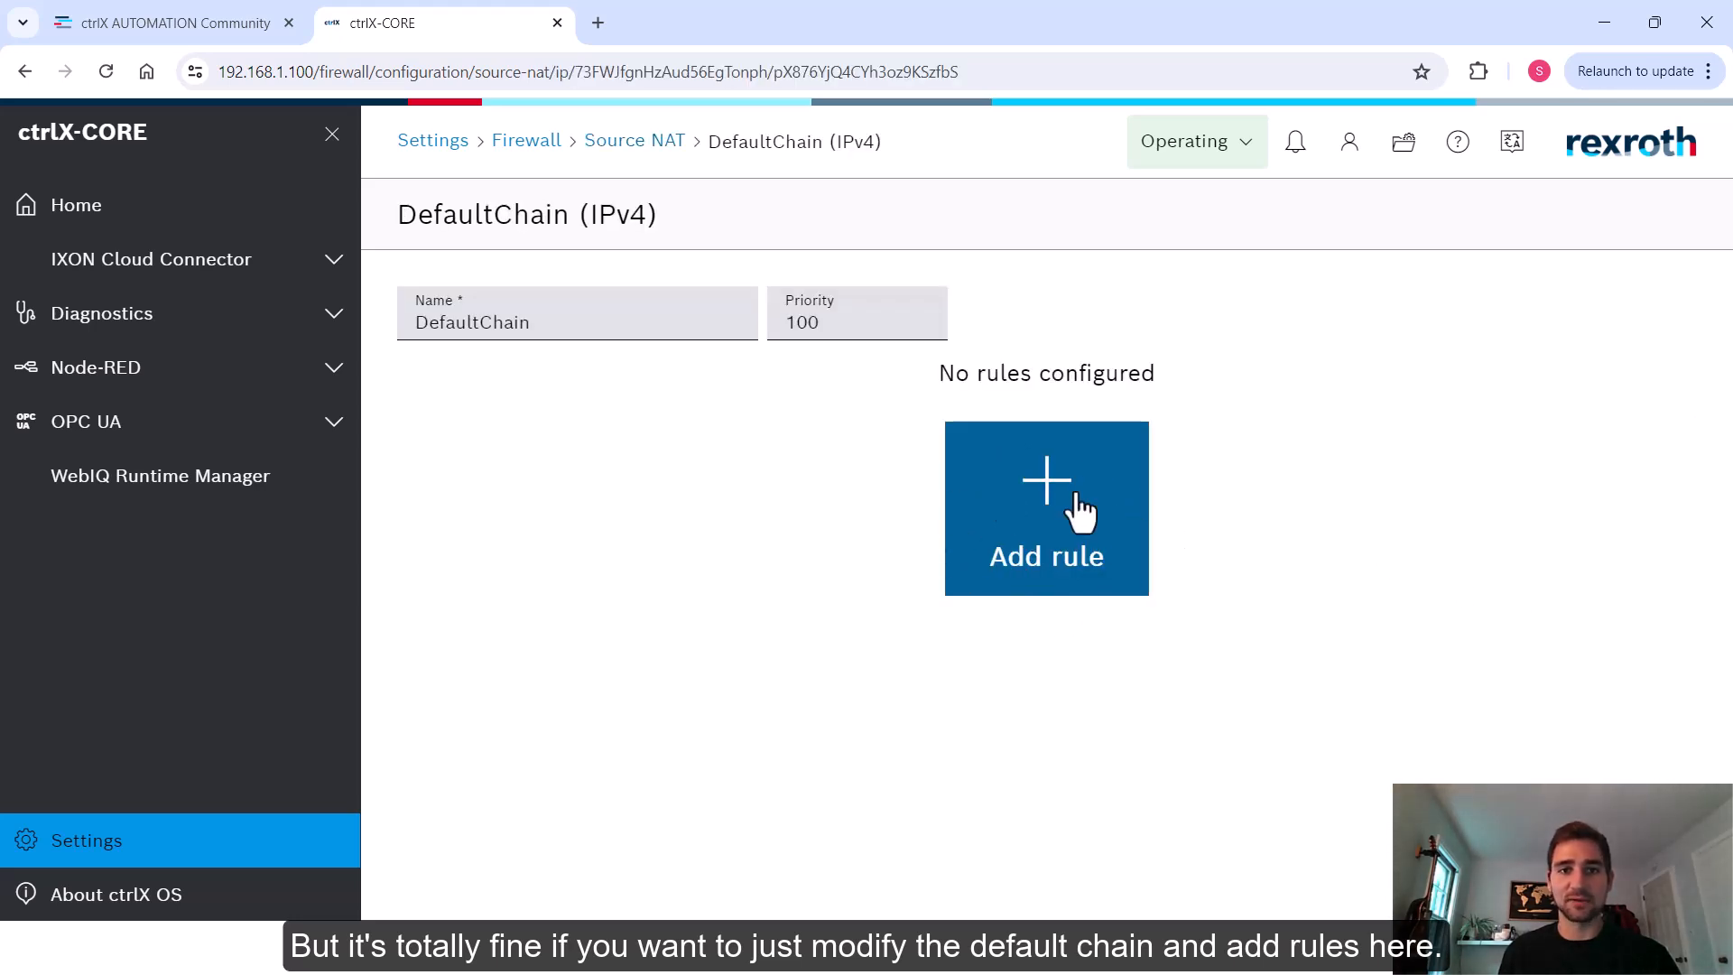
click(610, 144)
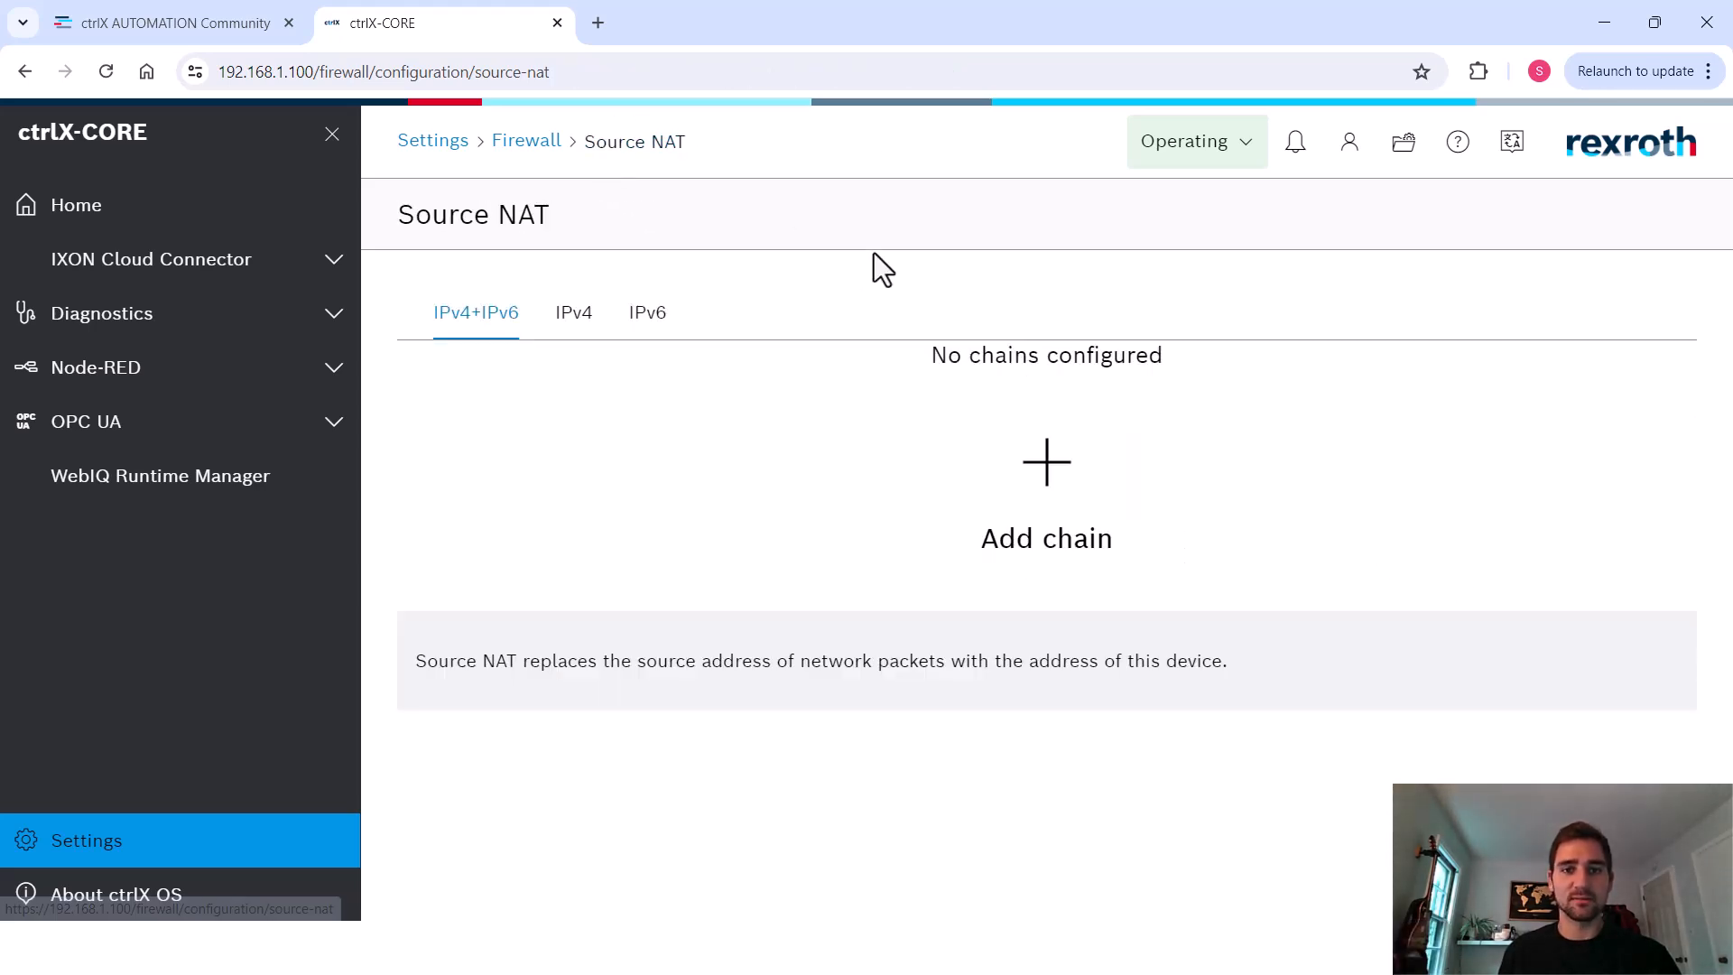
click(564, 314)
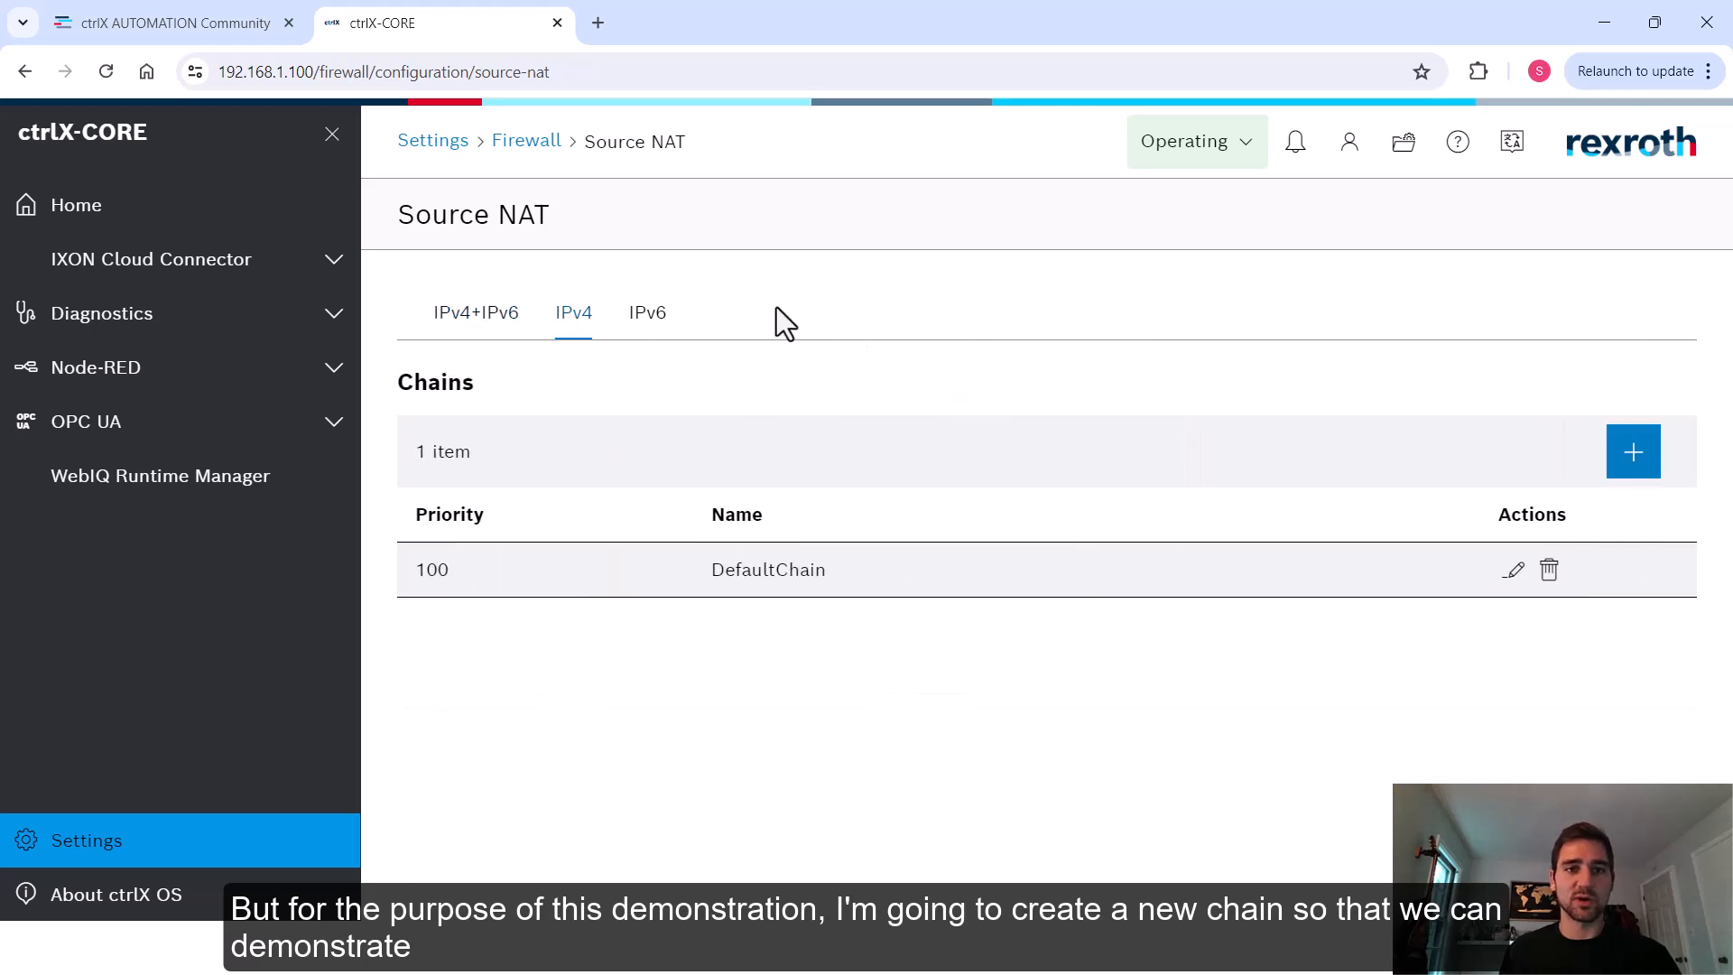
Add a new IPv4 source NAT chain named Demo
click(1631, 465)
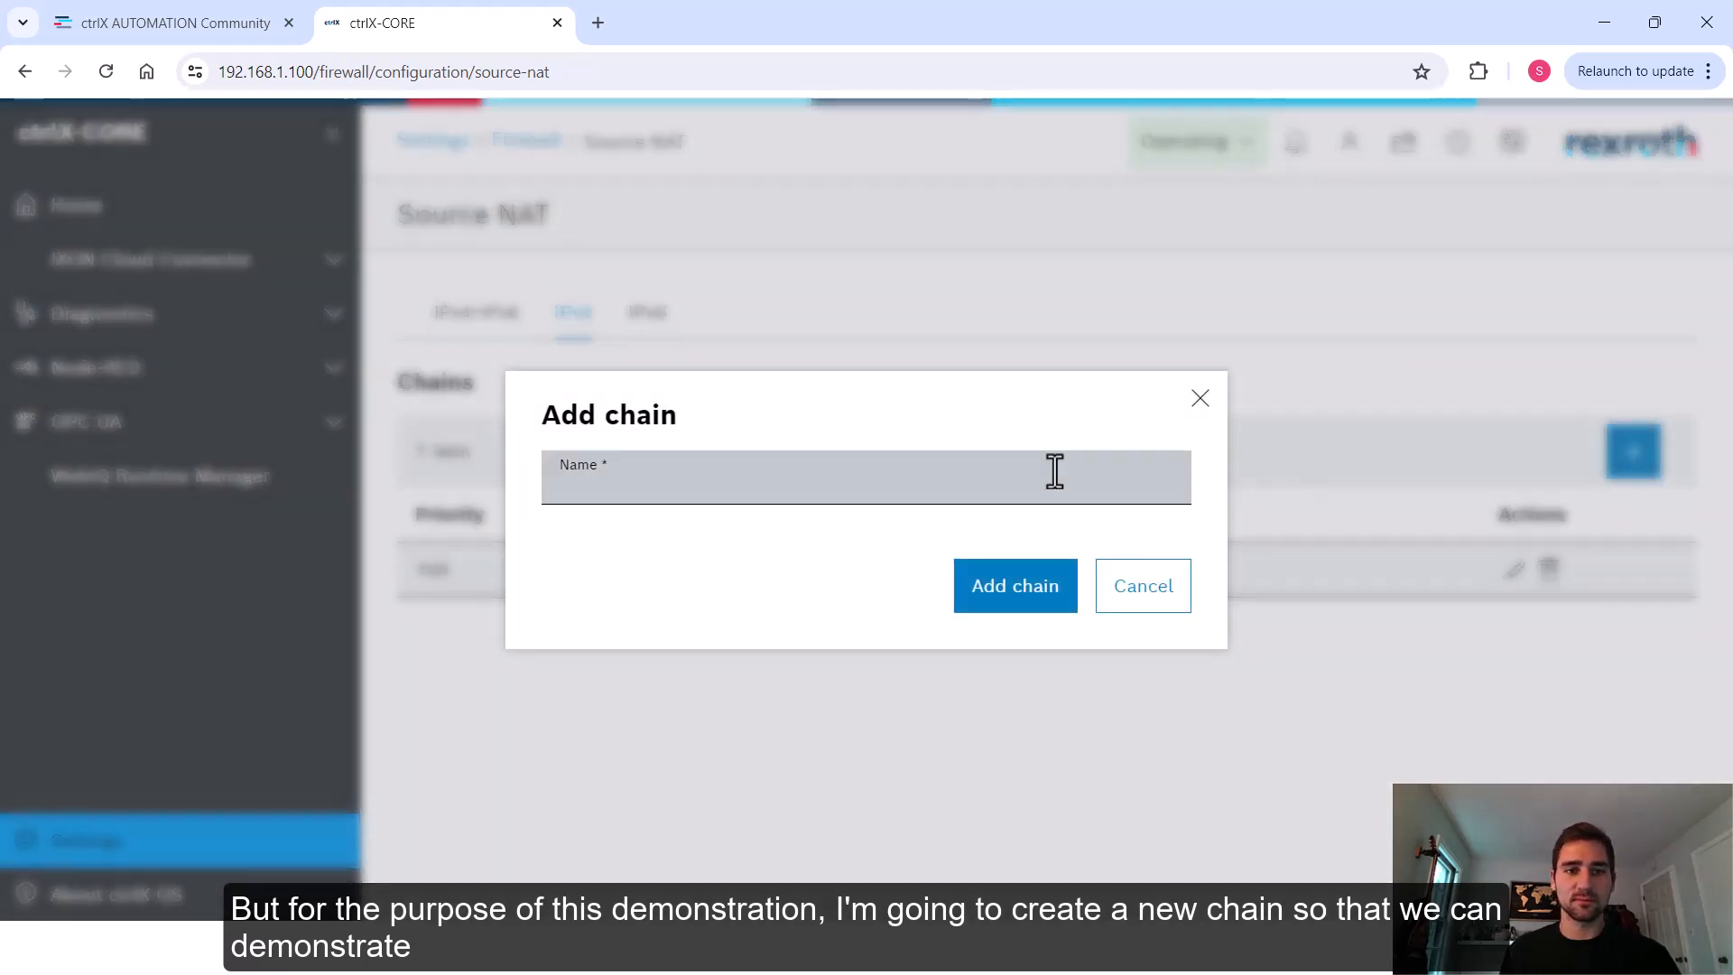
text(Demo)
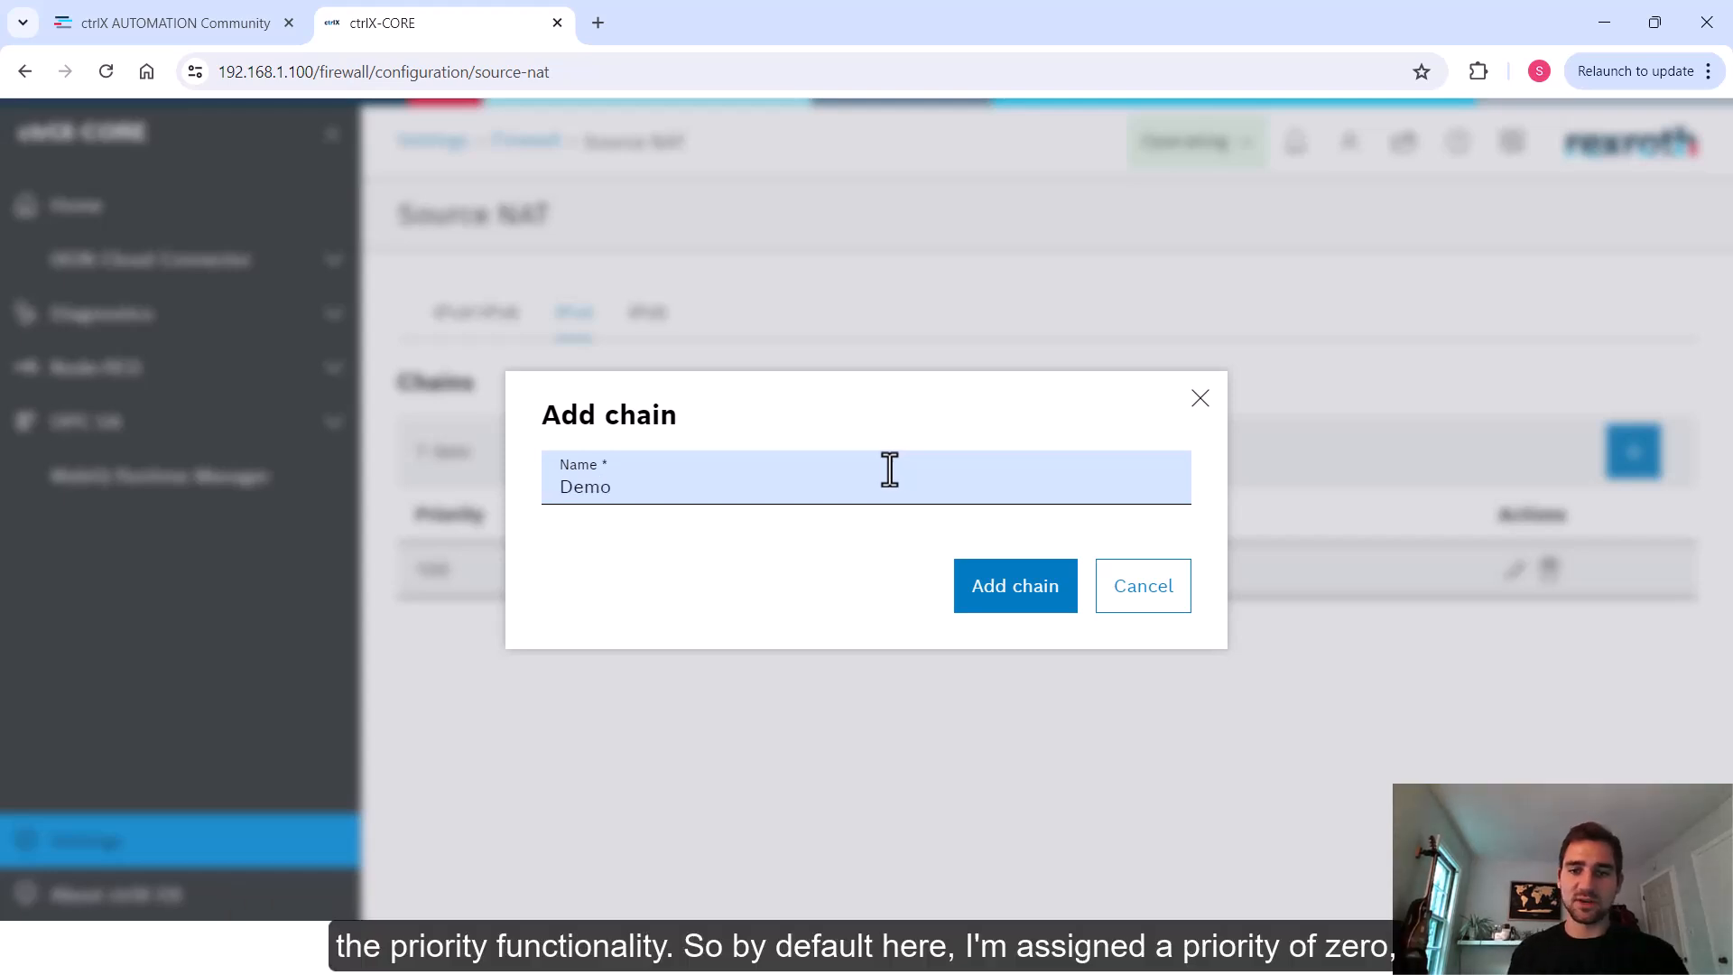
click(1053, 598)
drag(468, 578, 386, 578)
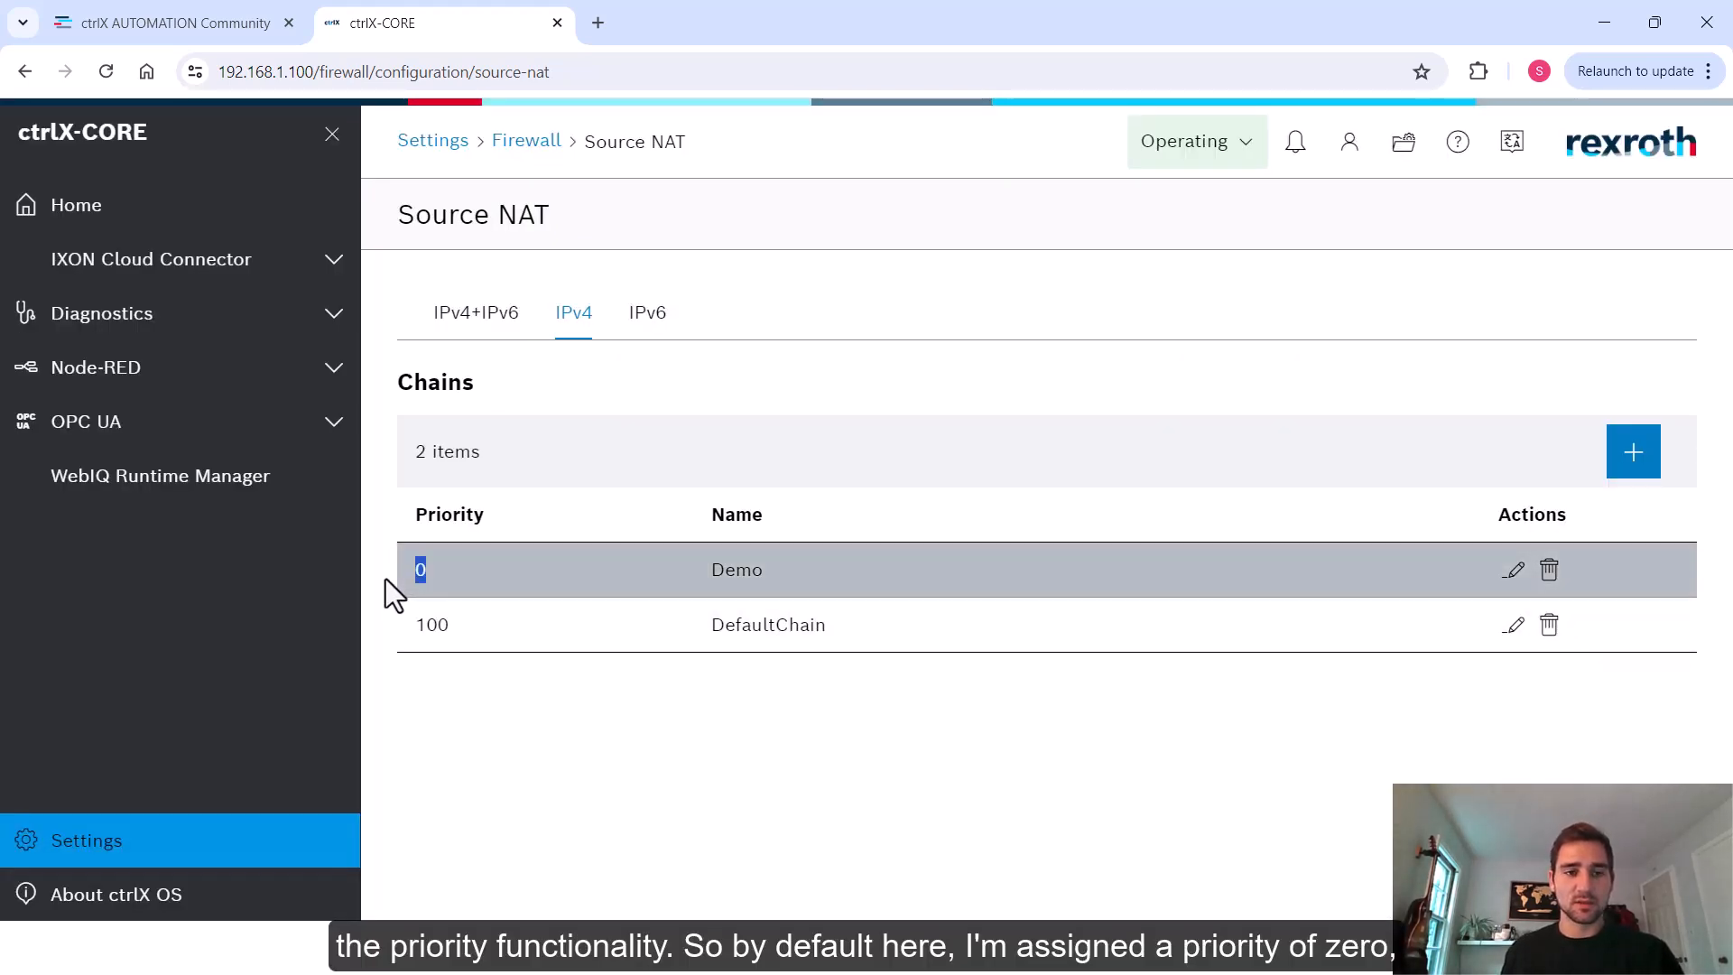
Set the Demo chain's priority to 200
click(1515, 579)
click(641, 142)
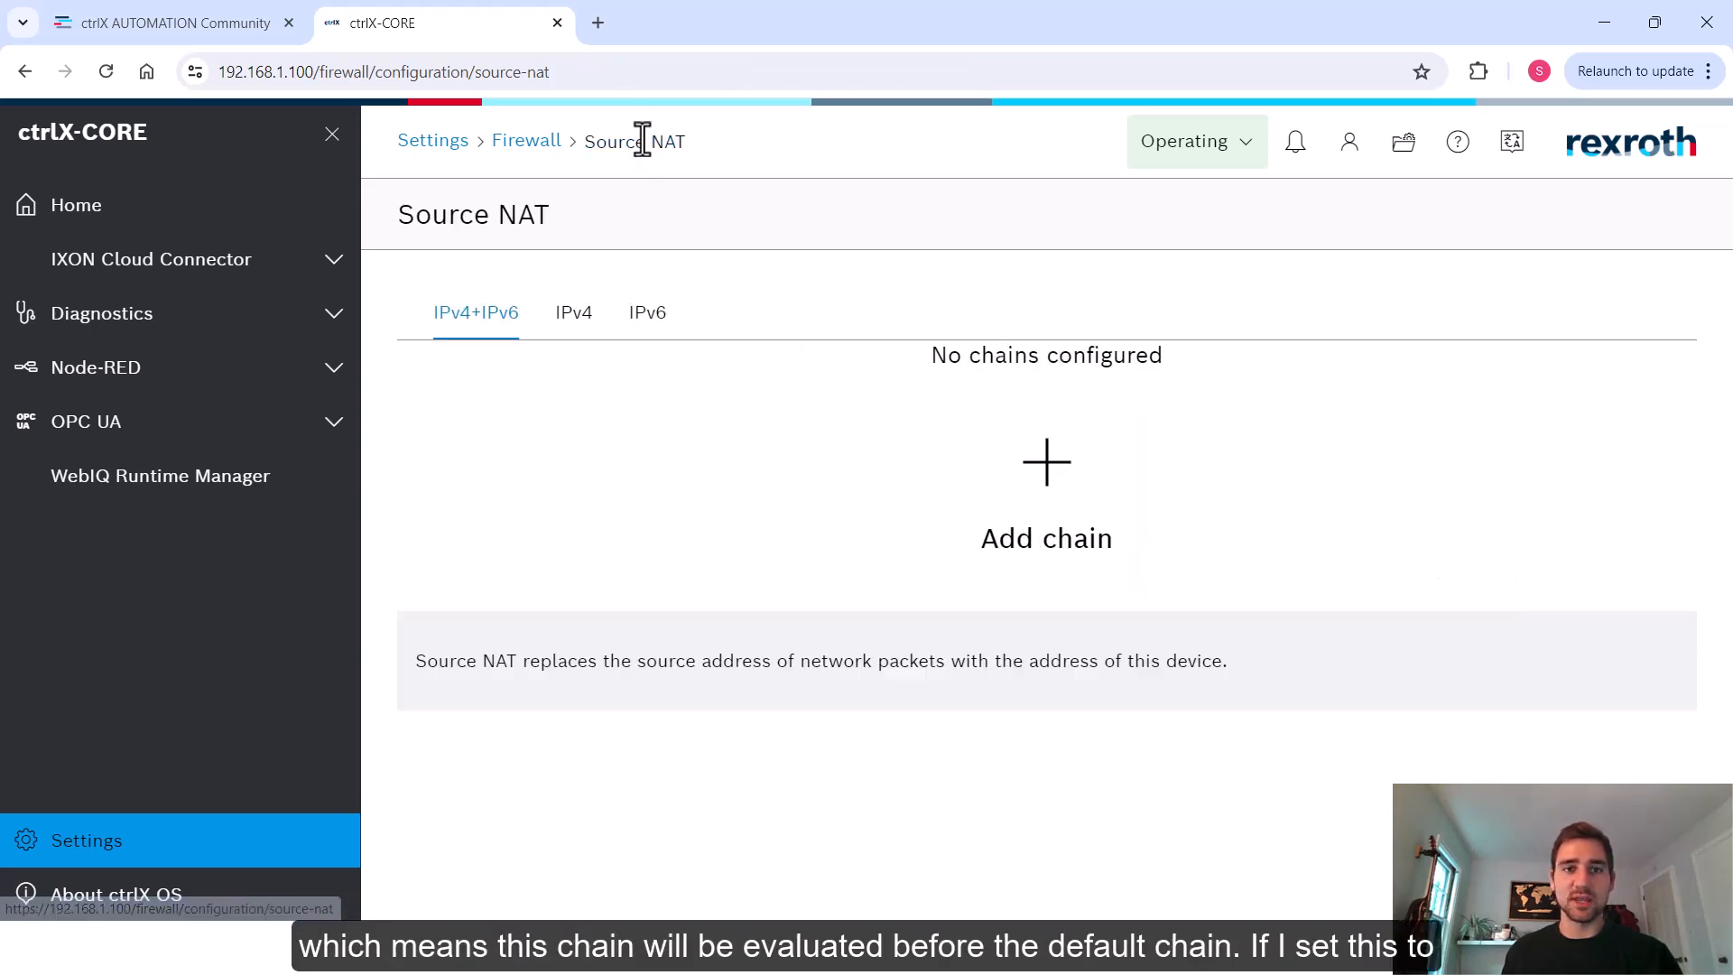
click(578, 316)
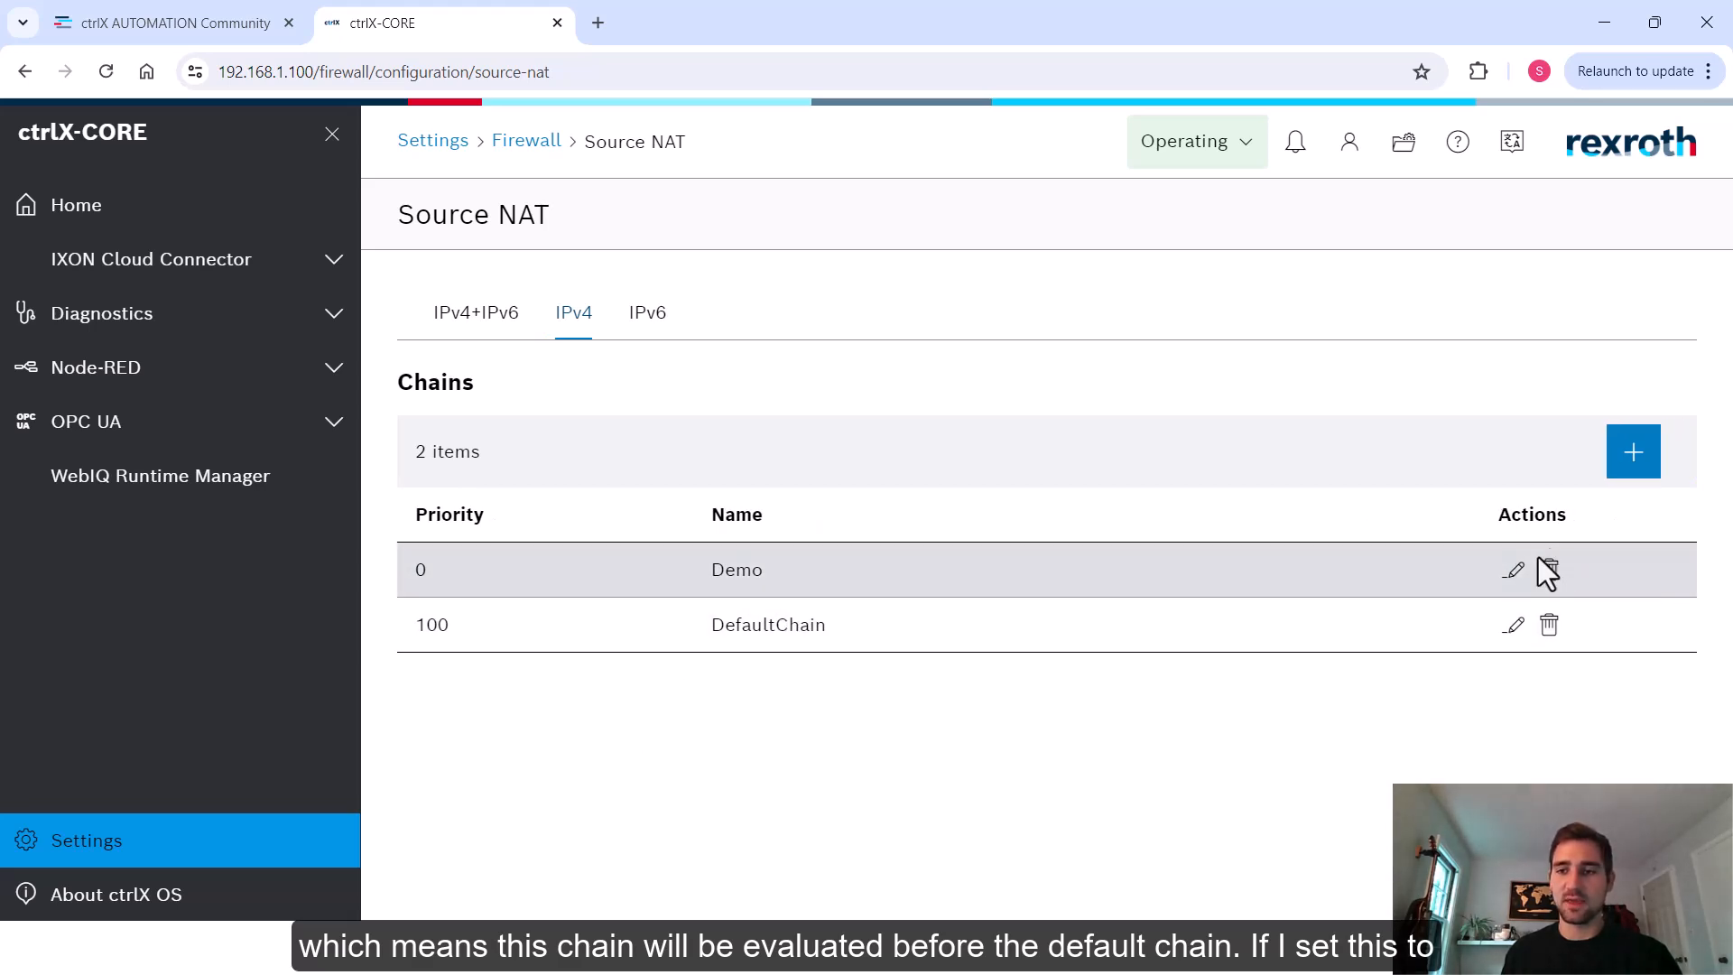
click(1515, 570)
double_click(792, 321)
text(200)
click(1380, 614)
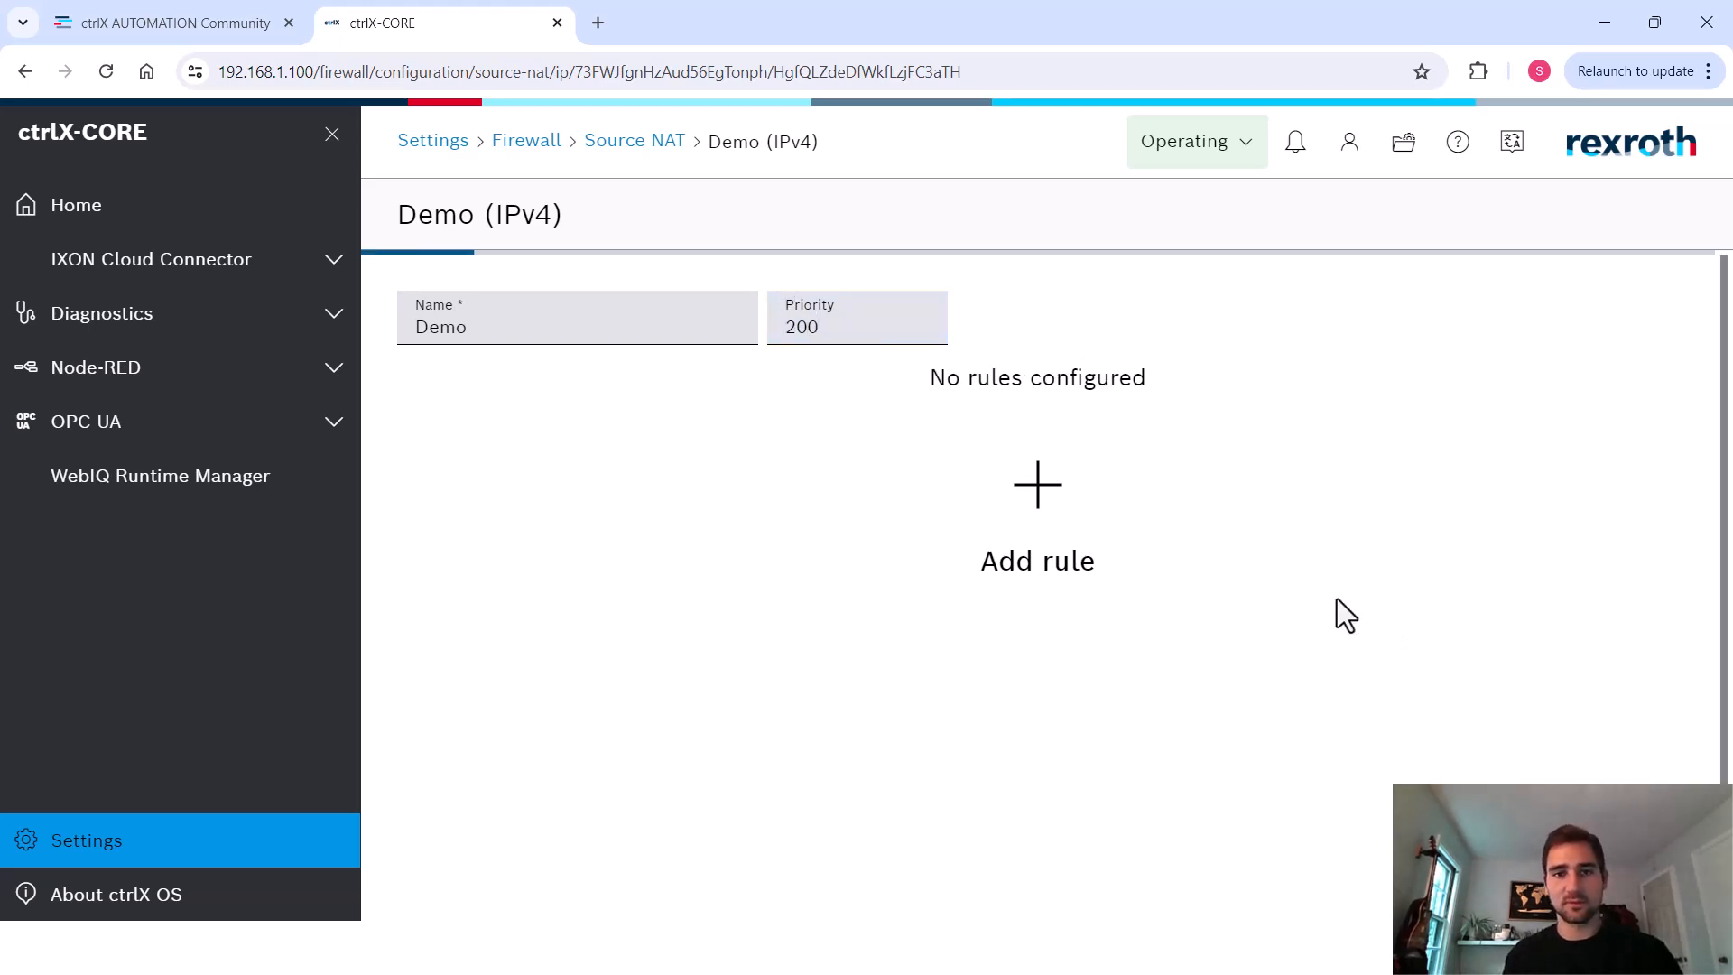
Check the order of the IPv4 source NAT chains
click(657, 145)
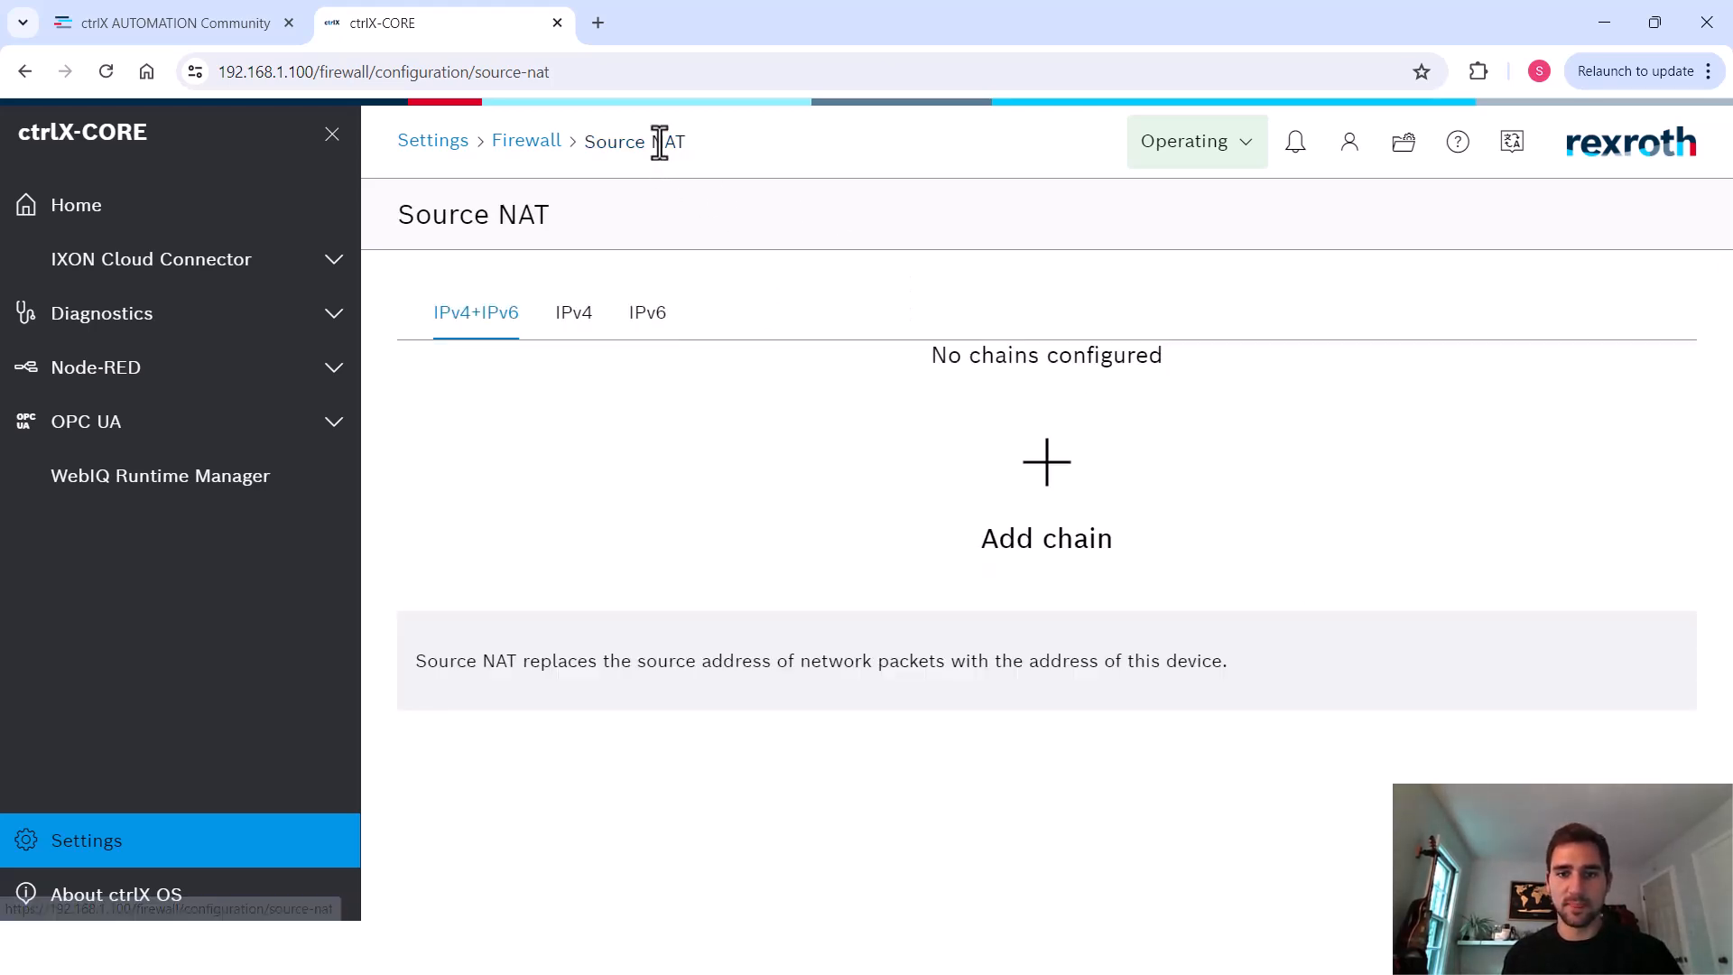
click(582, 318)
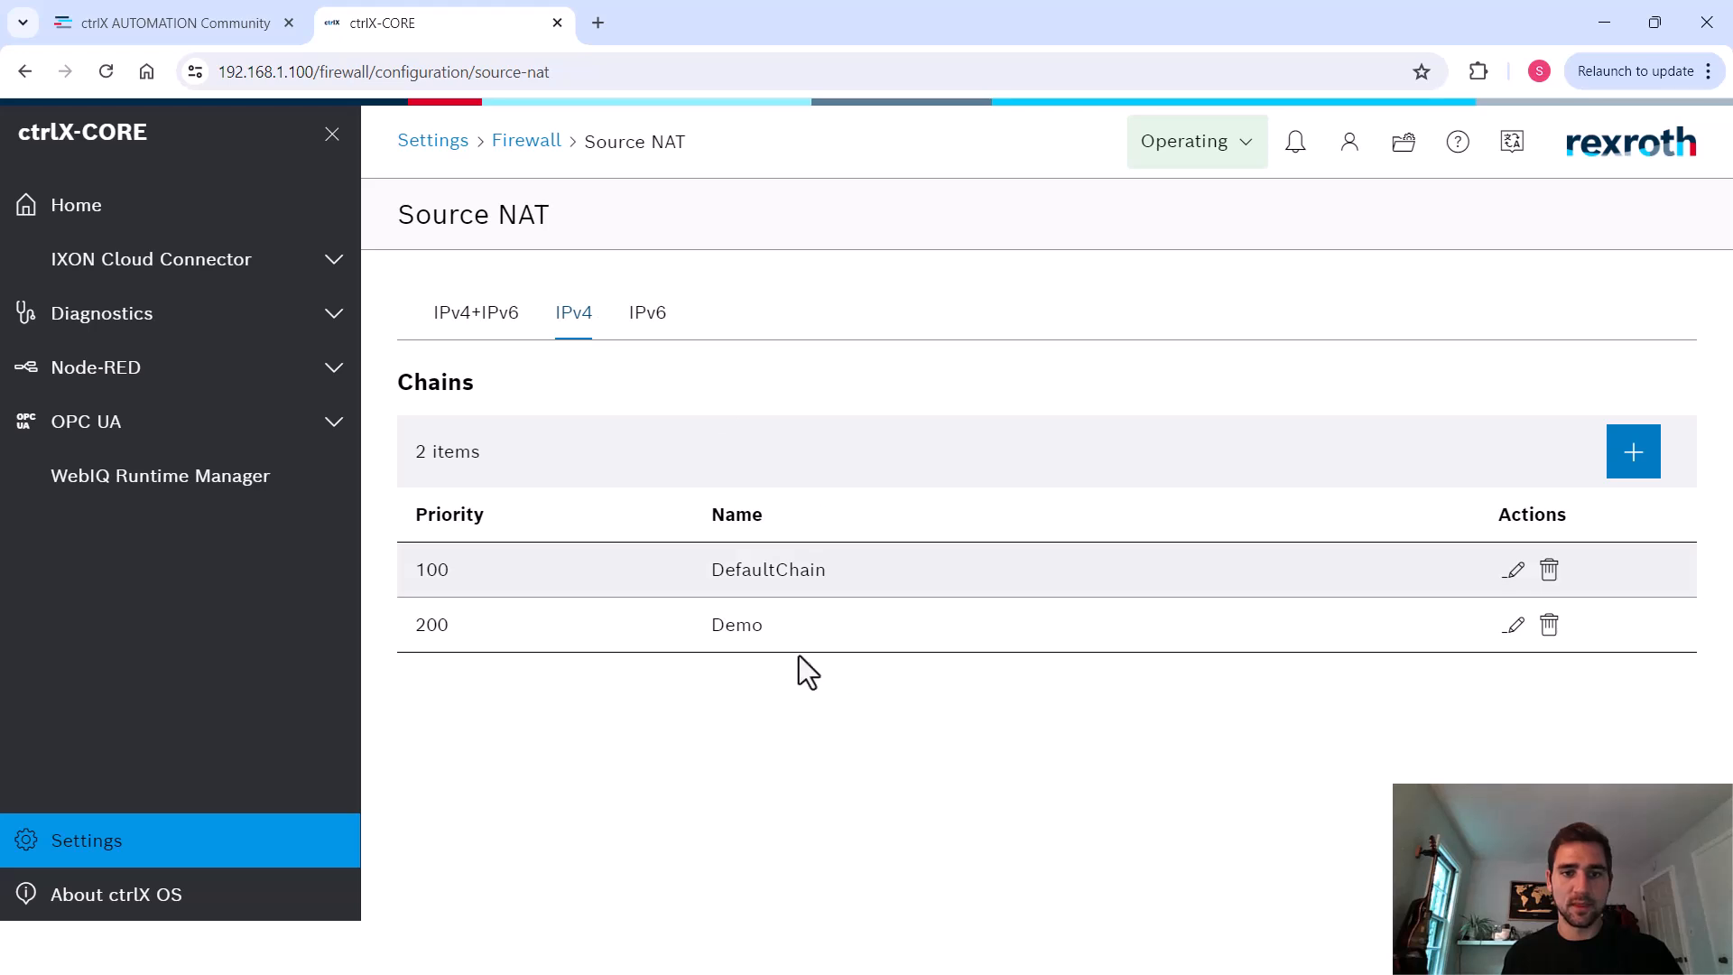
drag(798, 650, 680, 641)
click(643, 626)
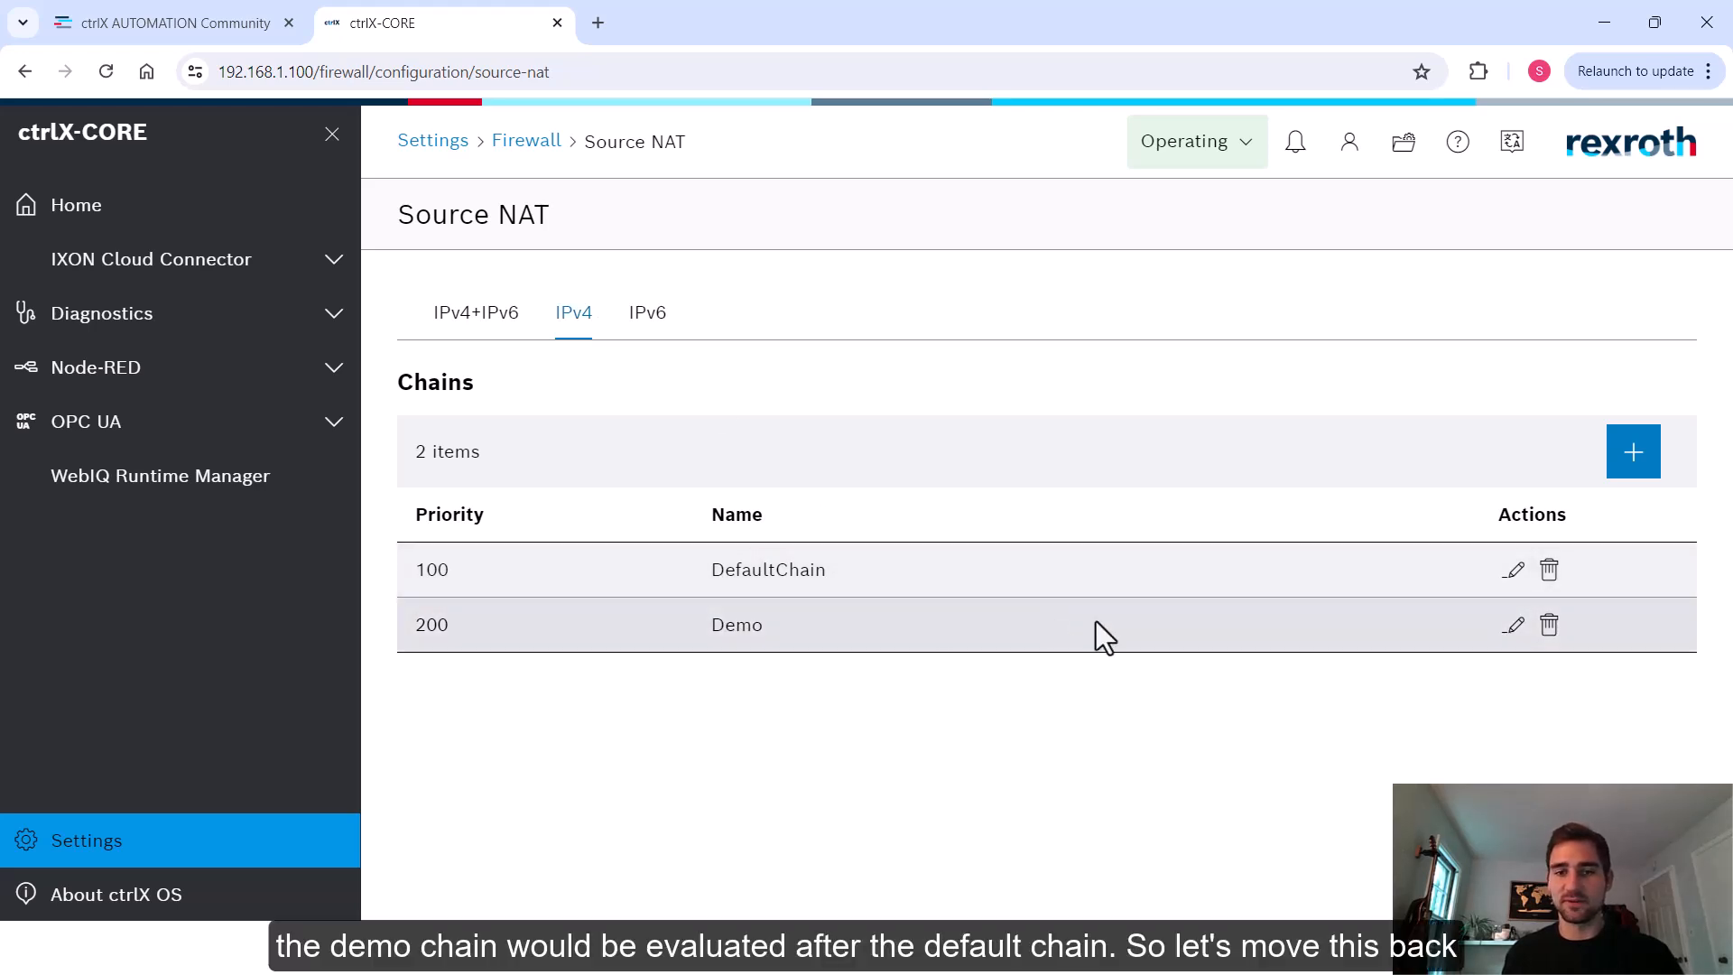
Set the Demo chain's priority to 0
click(1510, 627)
click(812, 312)
key(ctrl+a)
text(0)
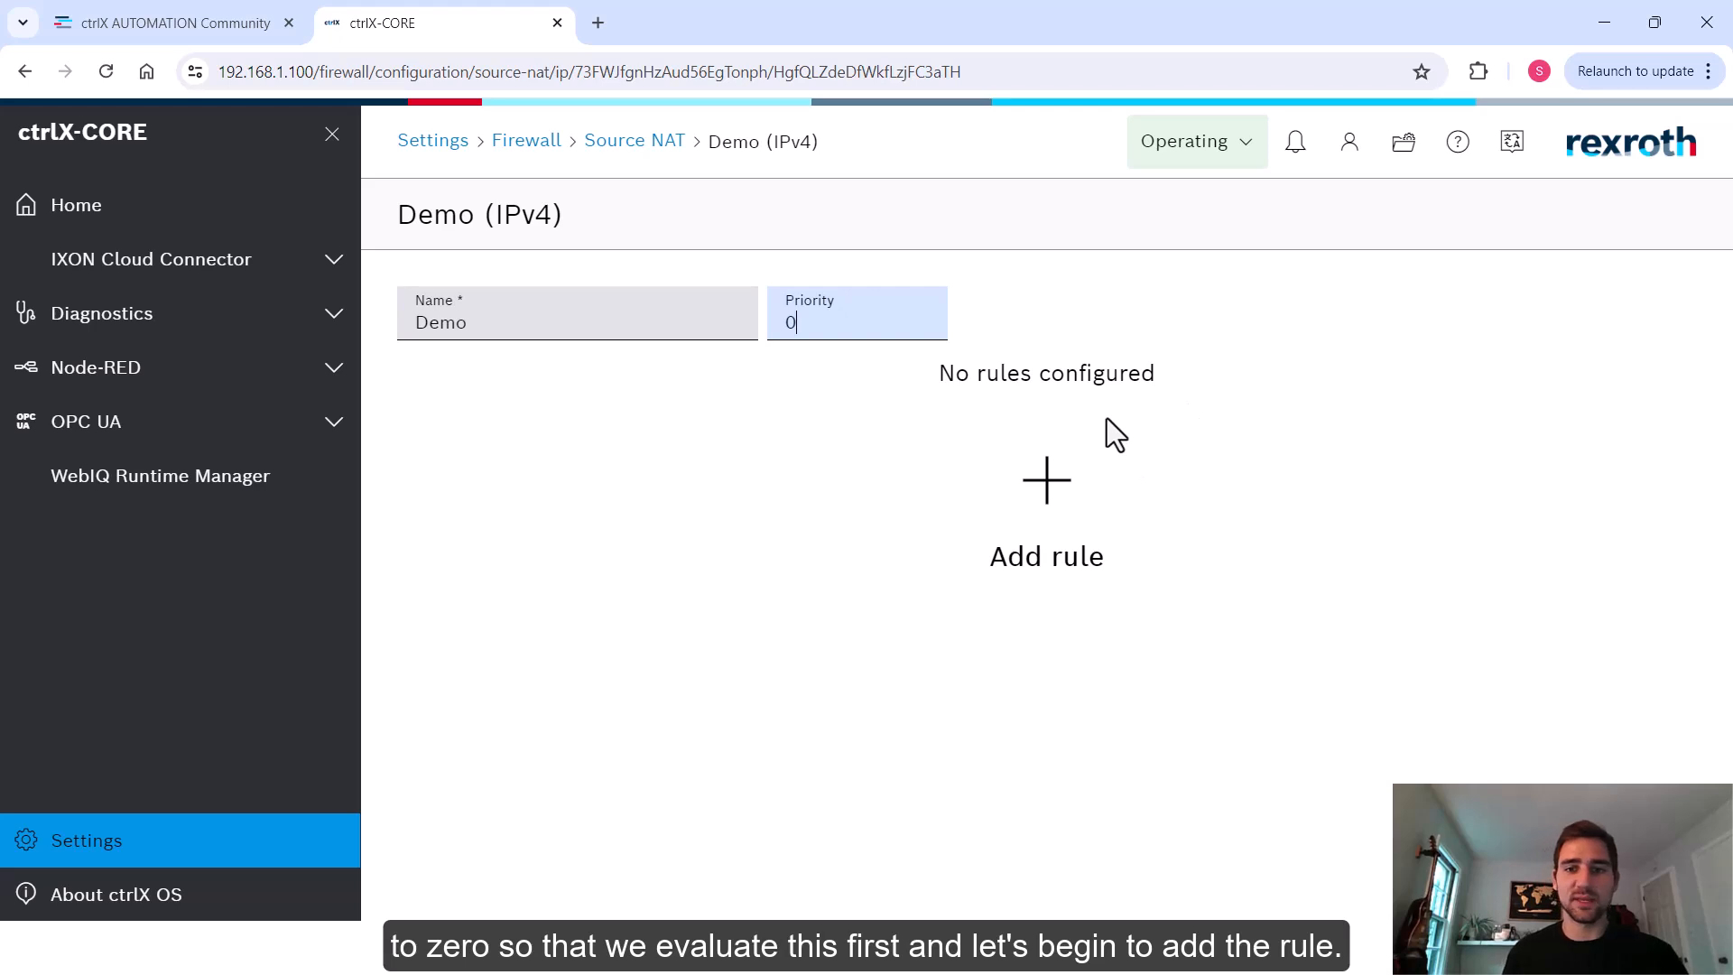
Add a new rule to the Demo chain named PLC - PC
click(1081, 465)
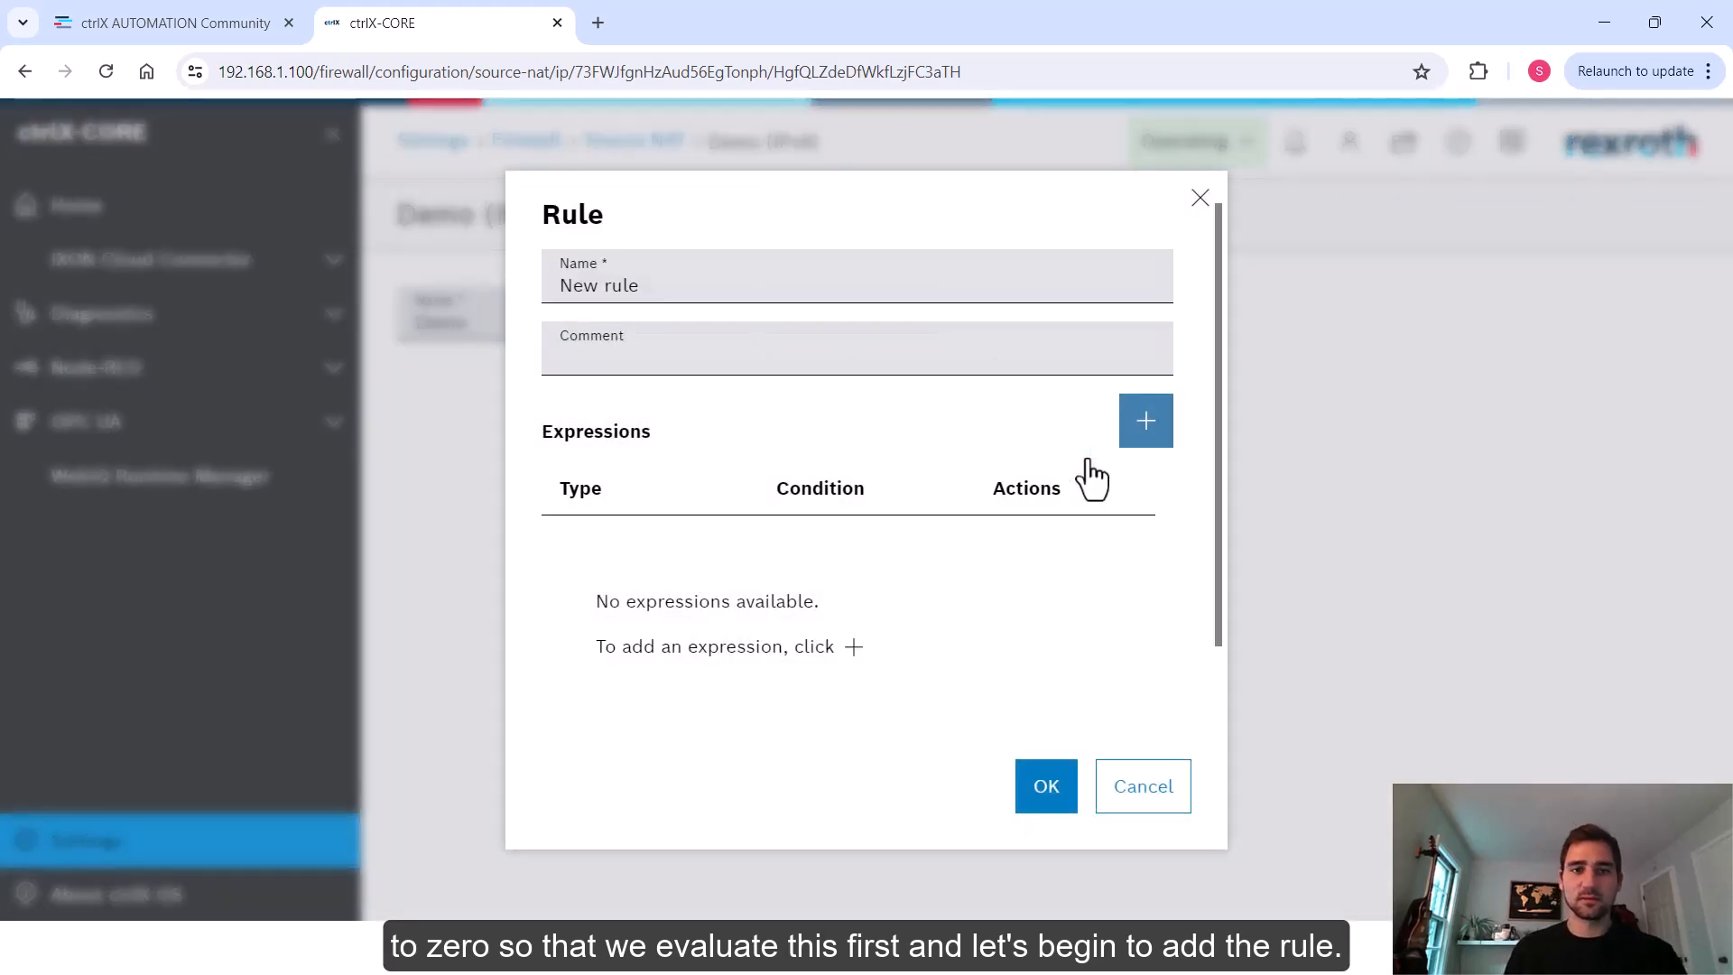
click(747, 283)
key(ctrl+a)
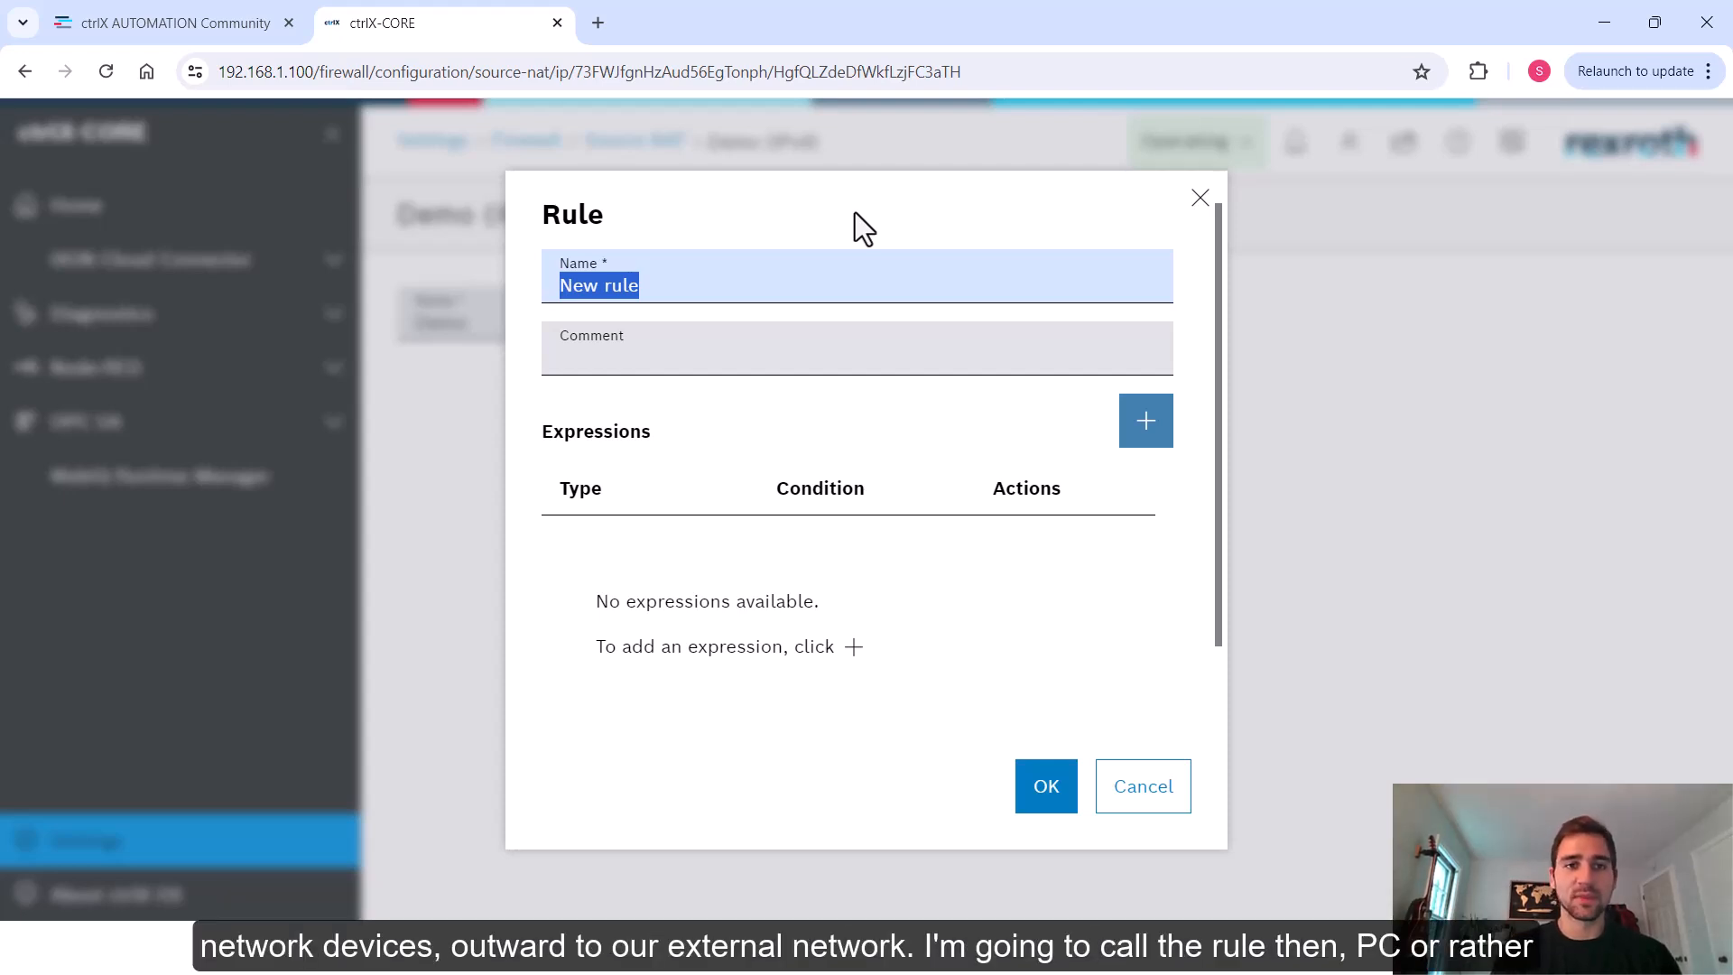
text(PC -)
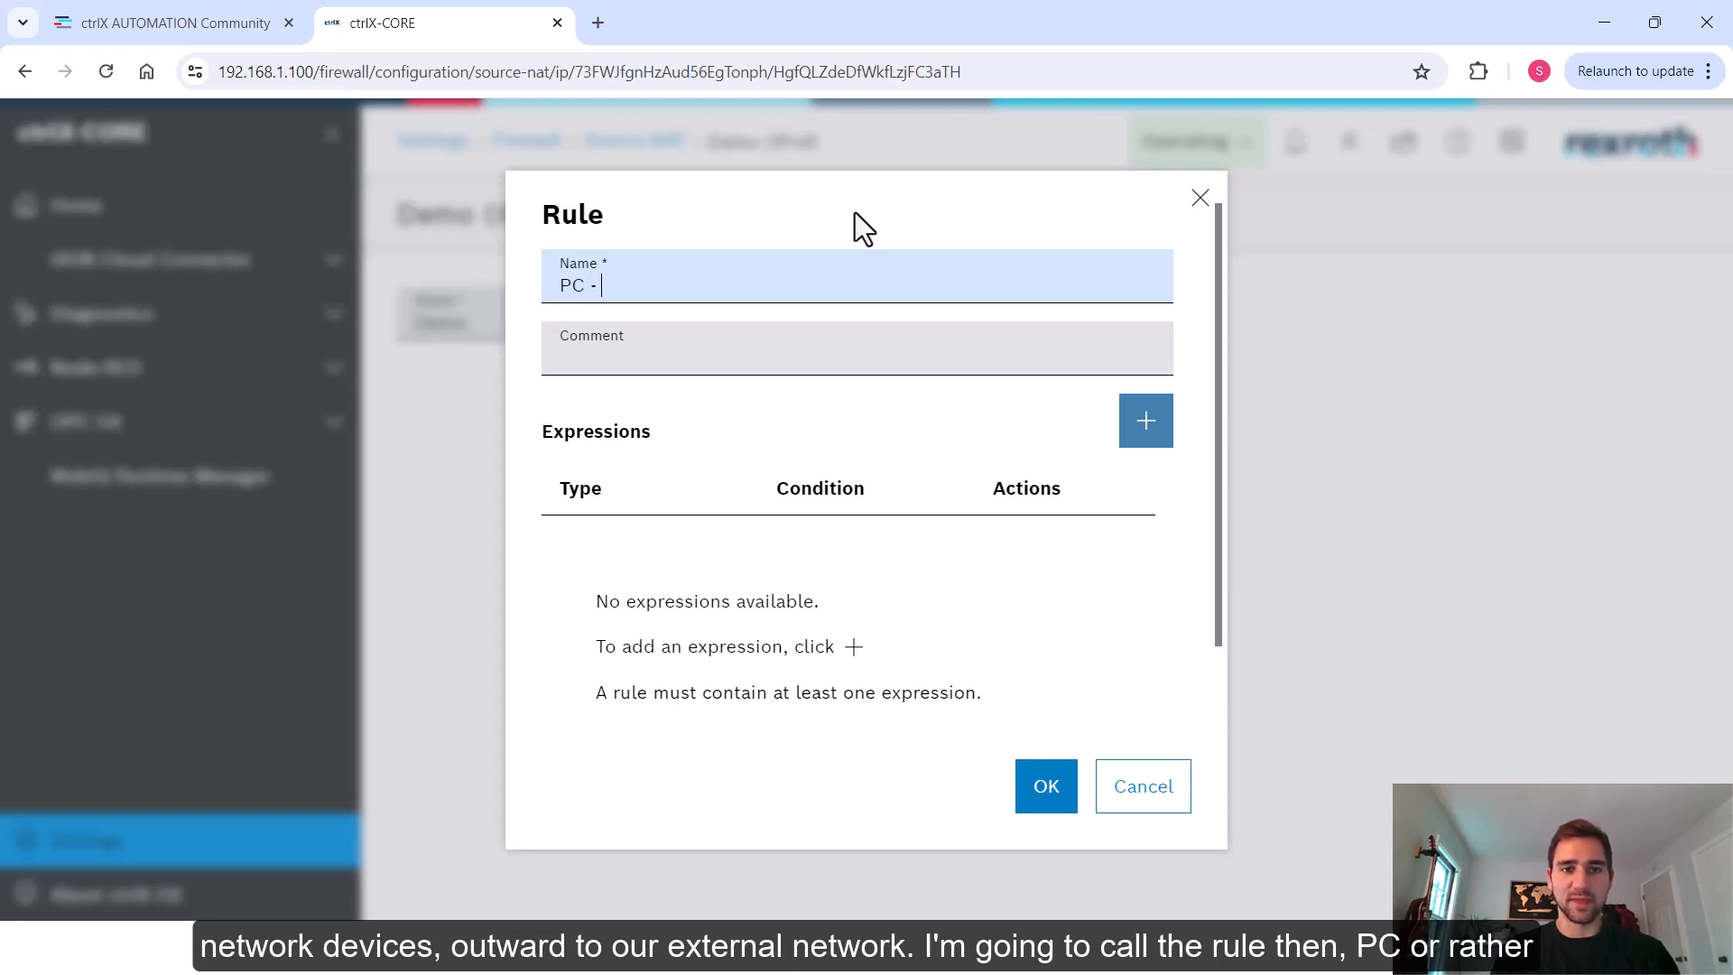
key(BackSpace)
text(LC - PC)
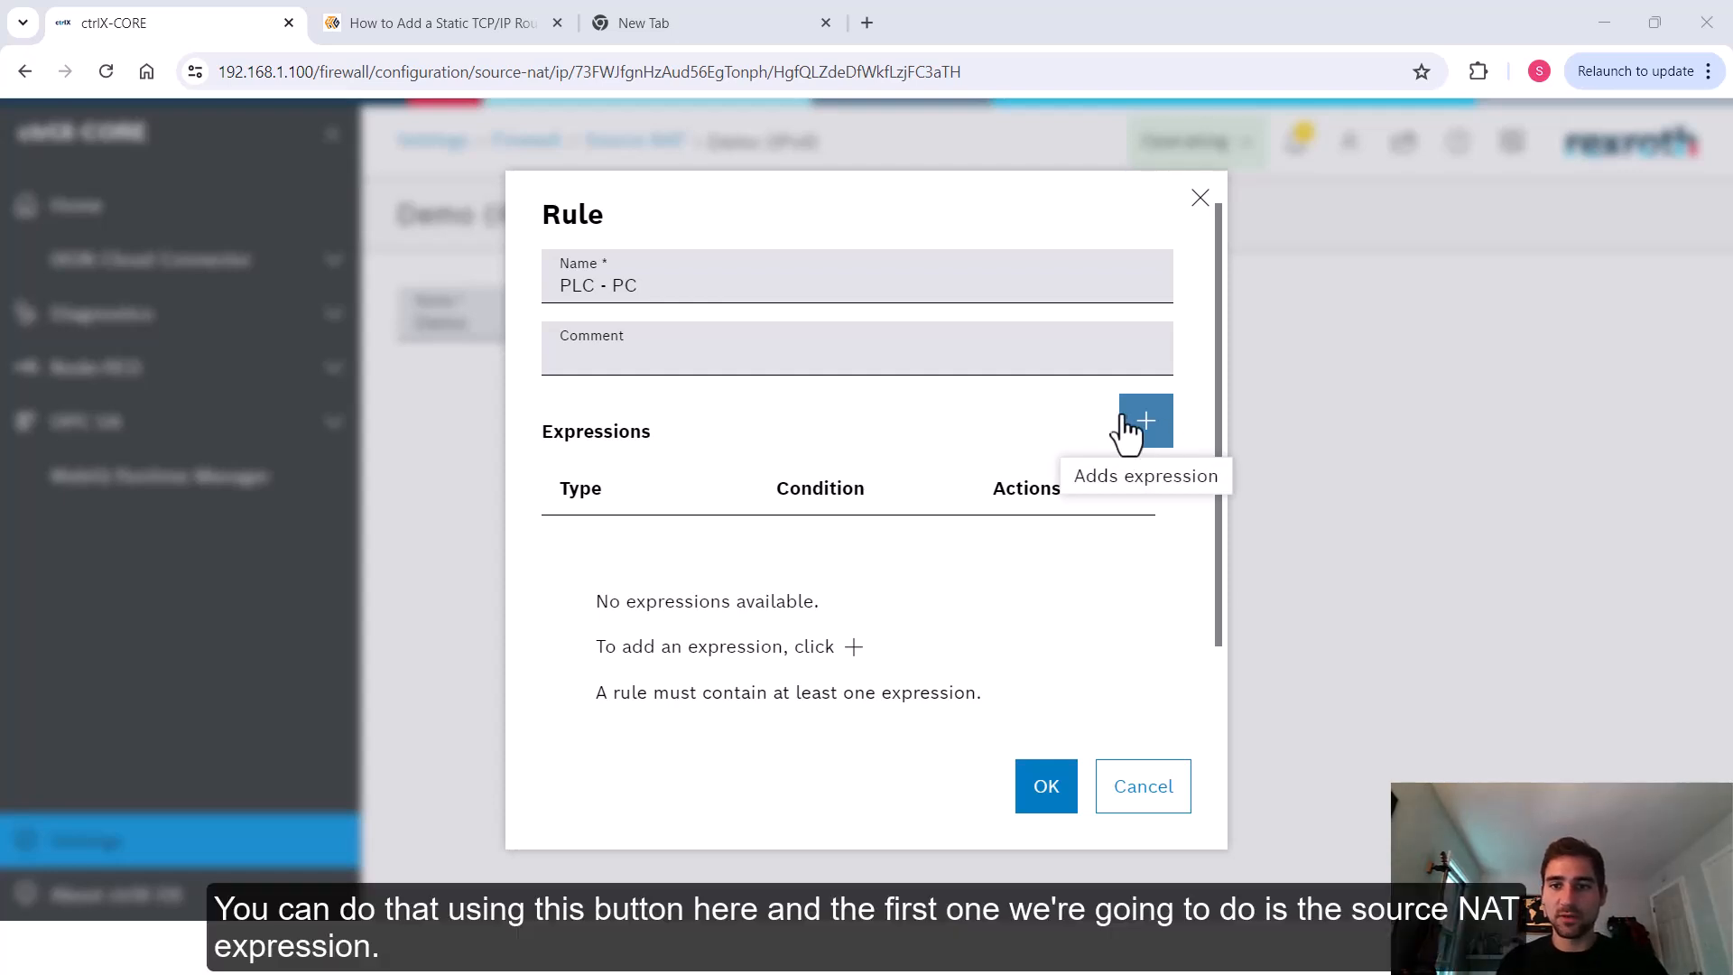
Add a Source NAT expression to the rule translating to IPv4 address 192.168.2.1, leaving the port blank
click(1141, 435)
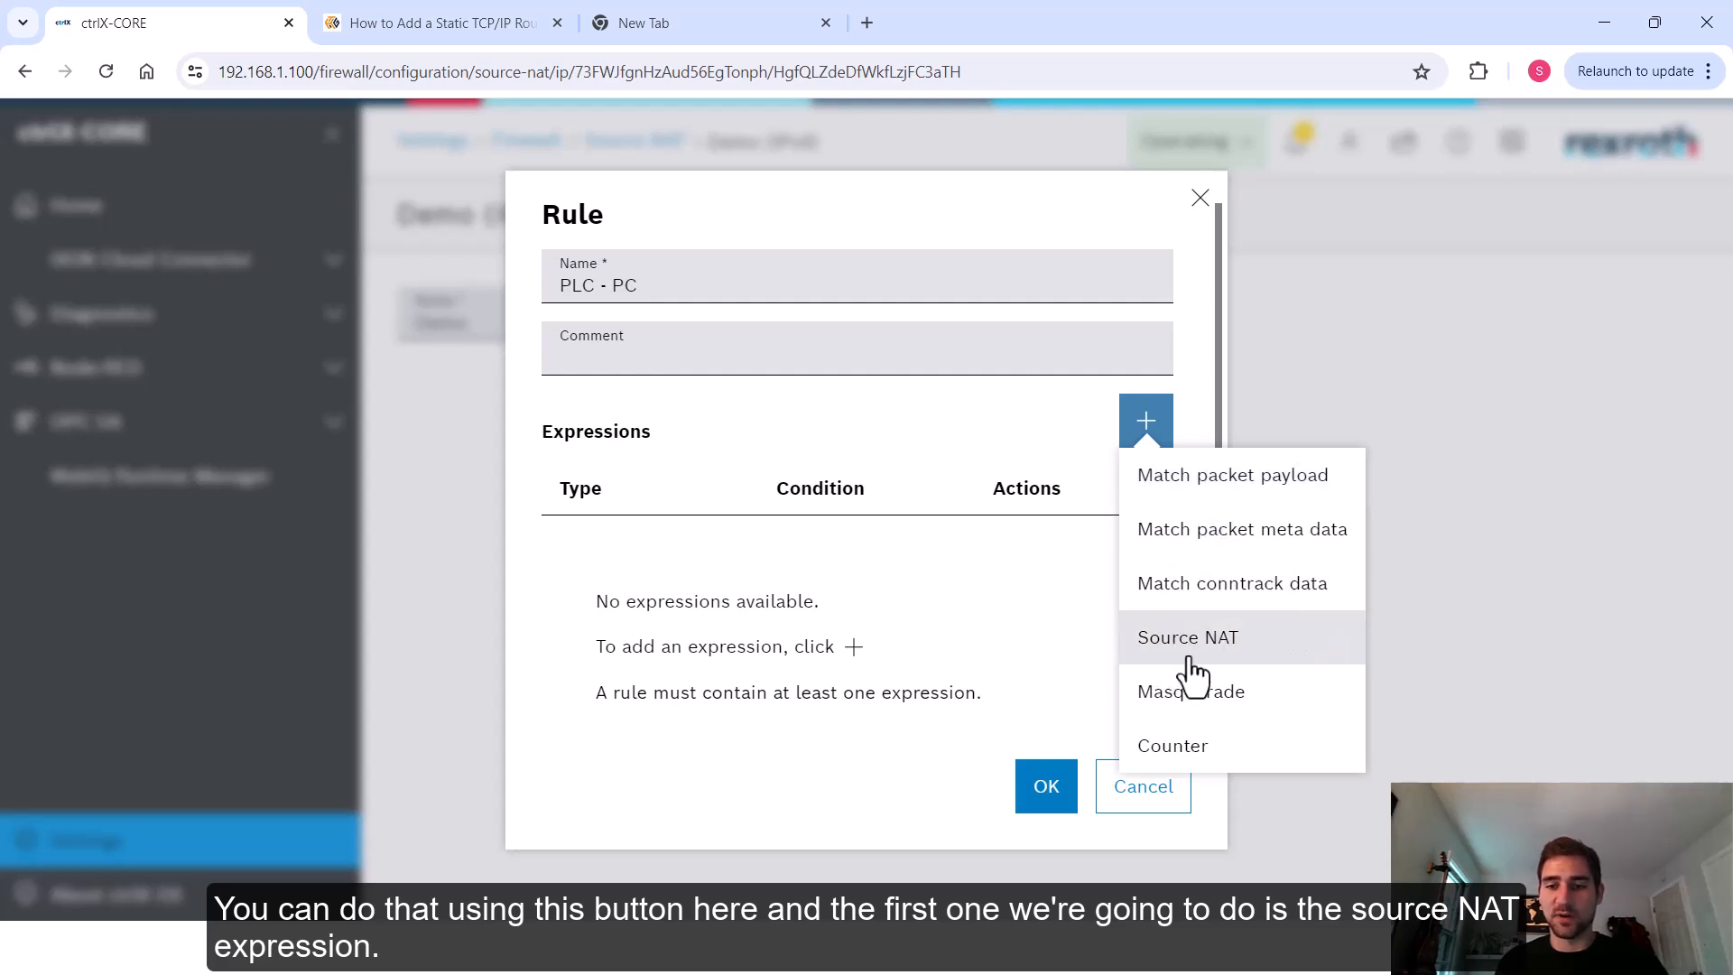
click(1190, 661)
click(817, 494)
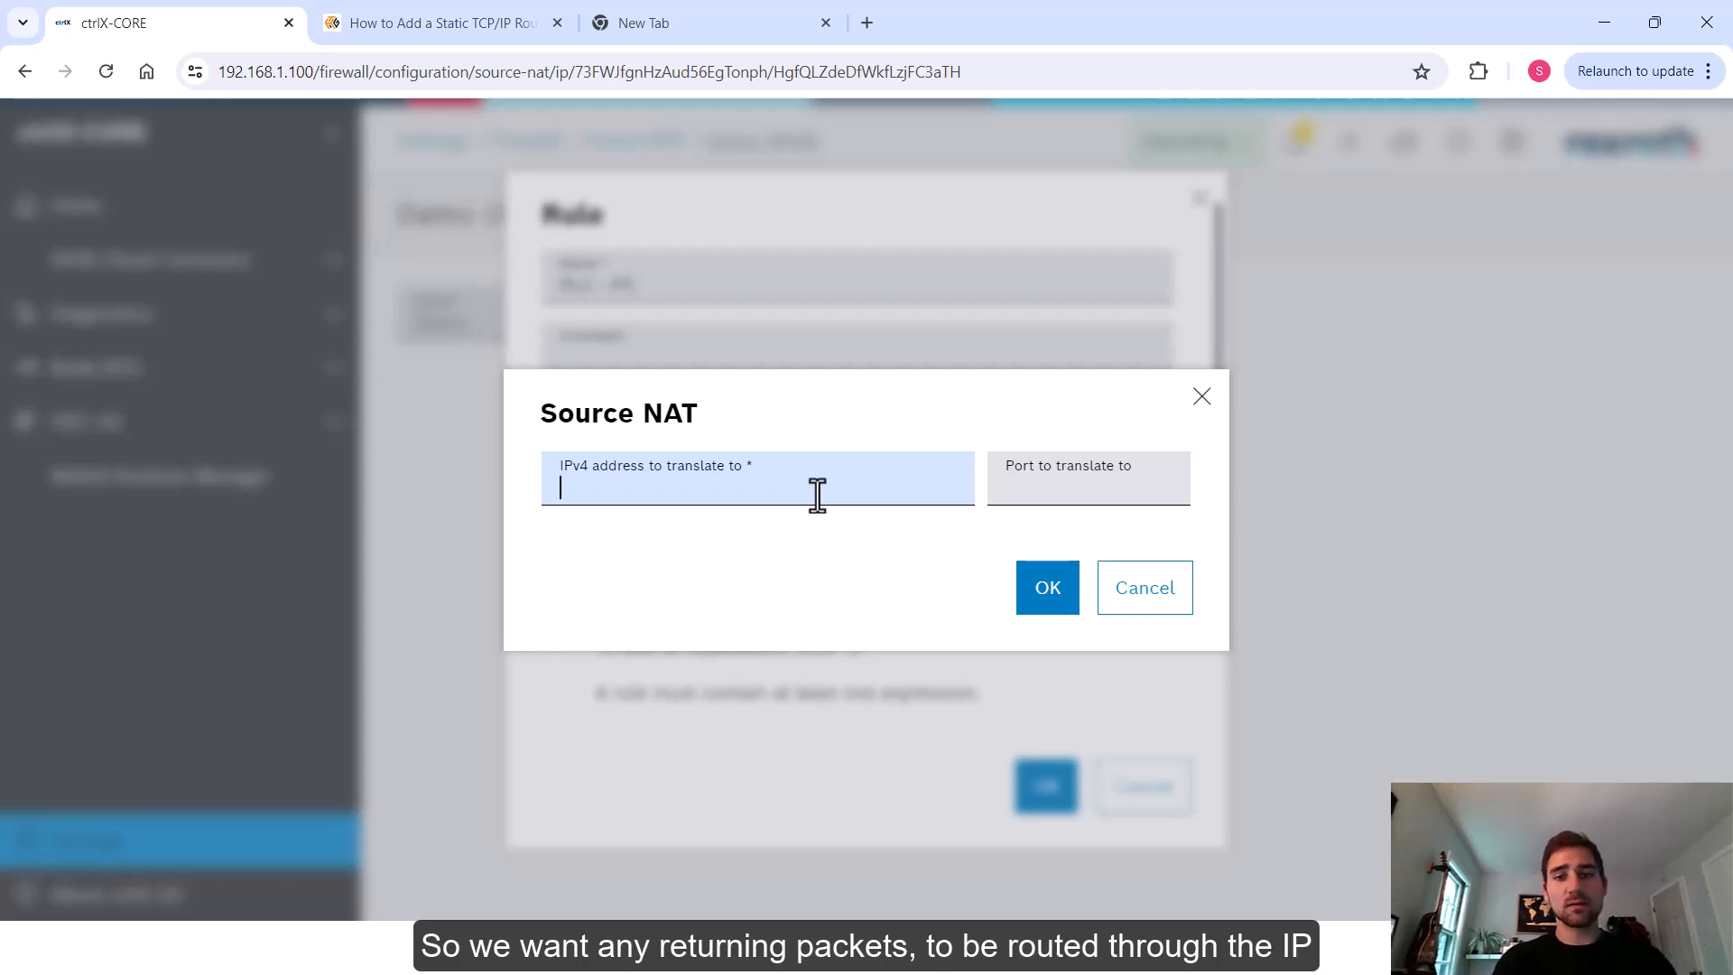
text(1)
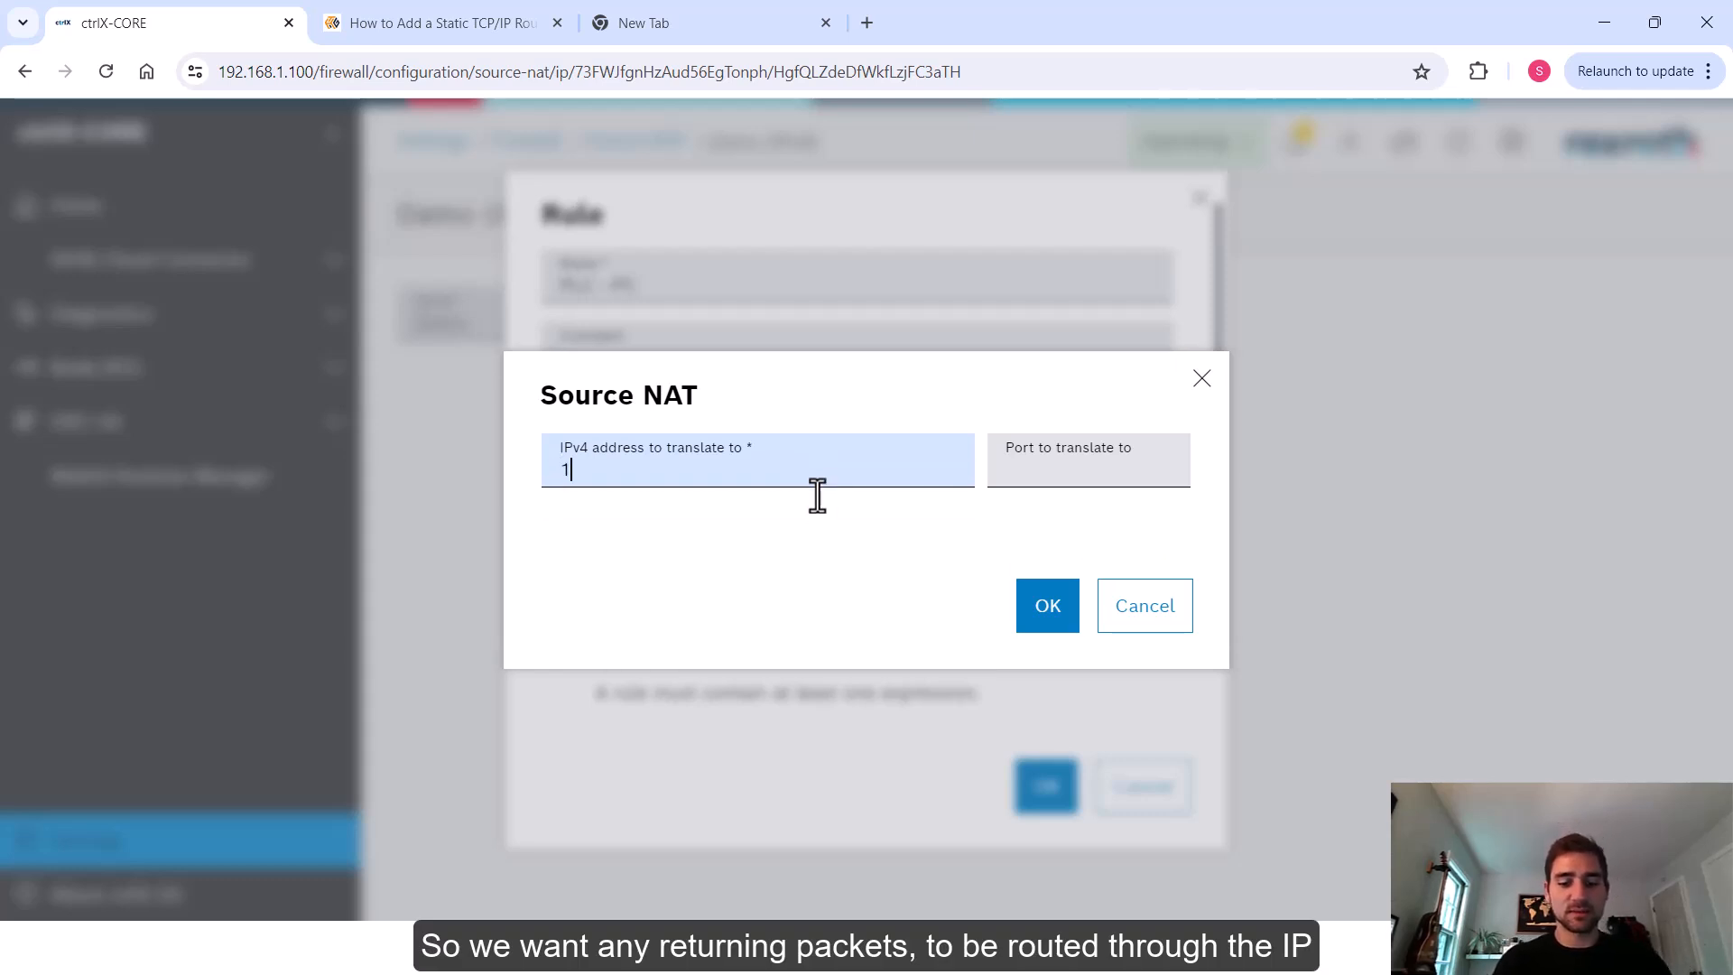
text(92.168.2.1)
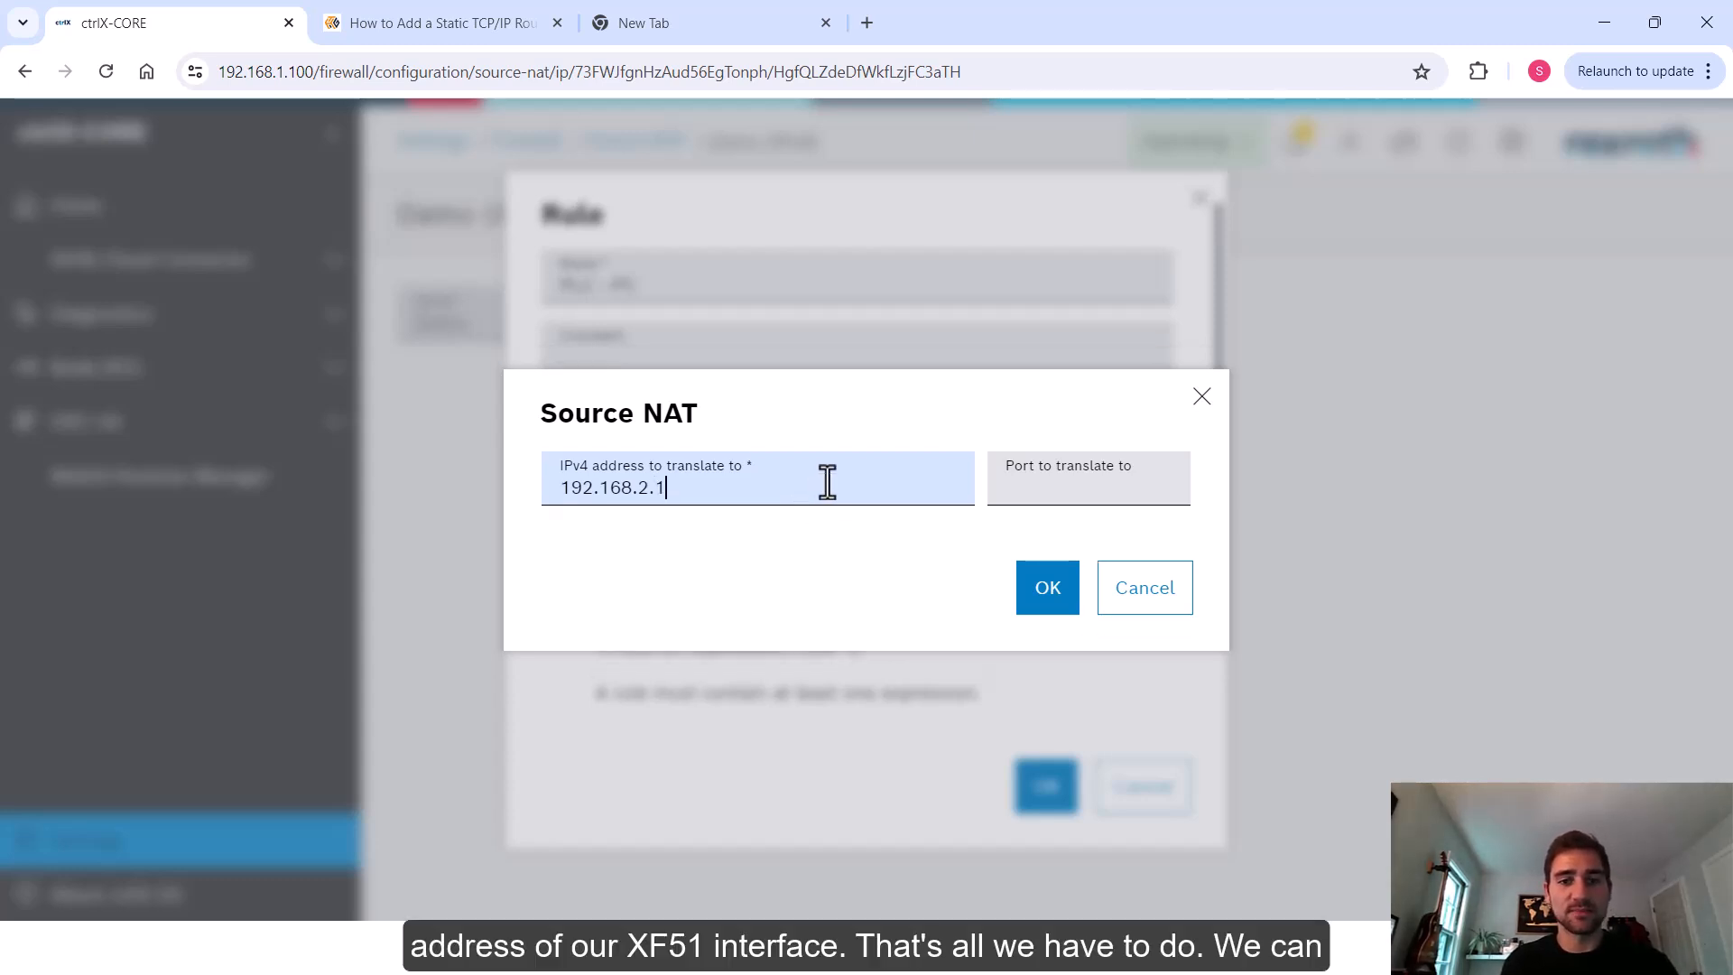
click(1046, 598)
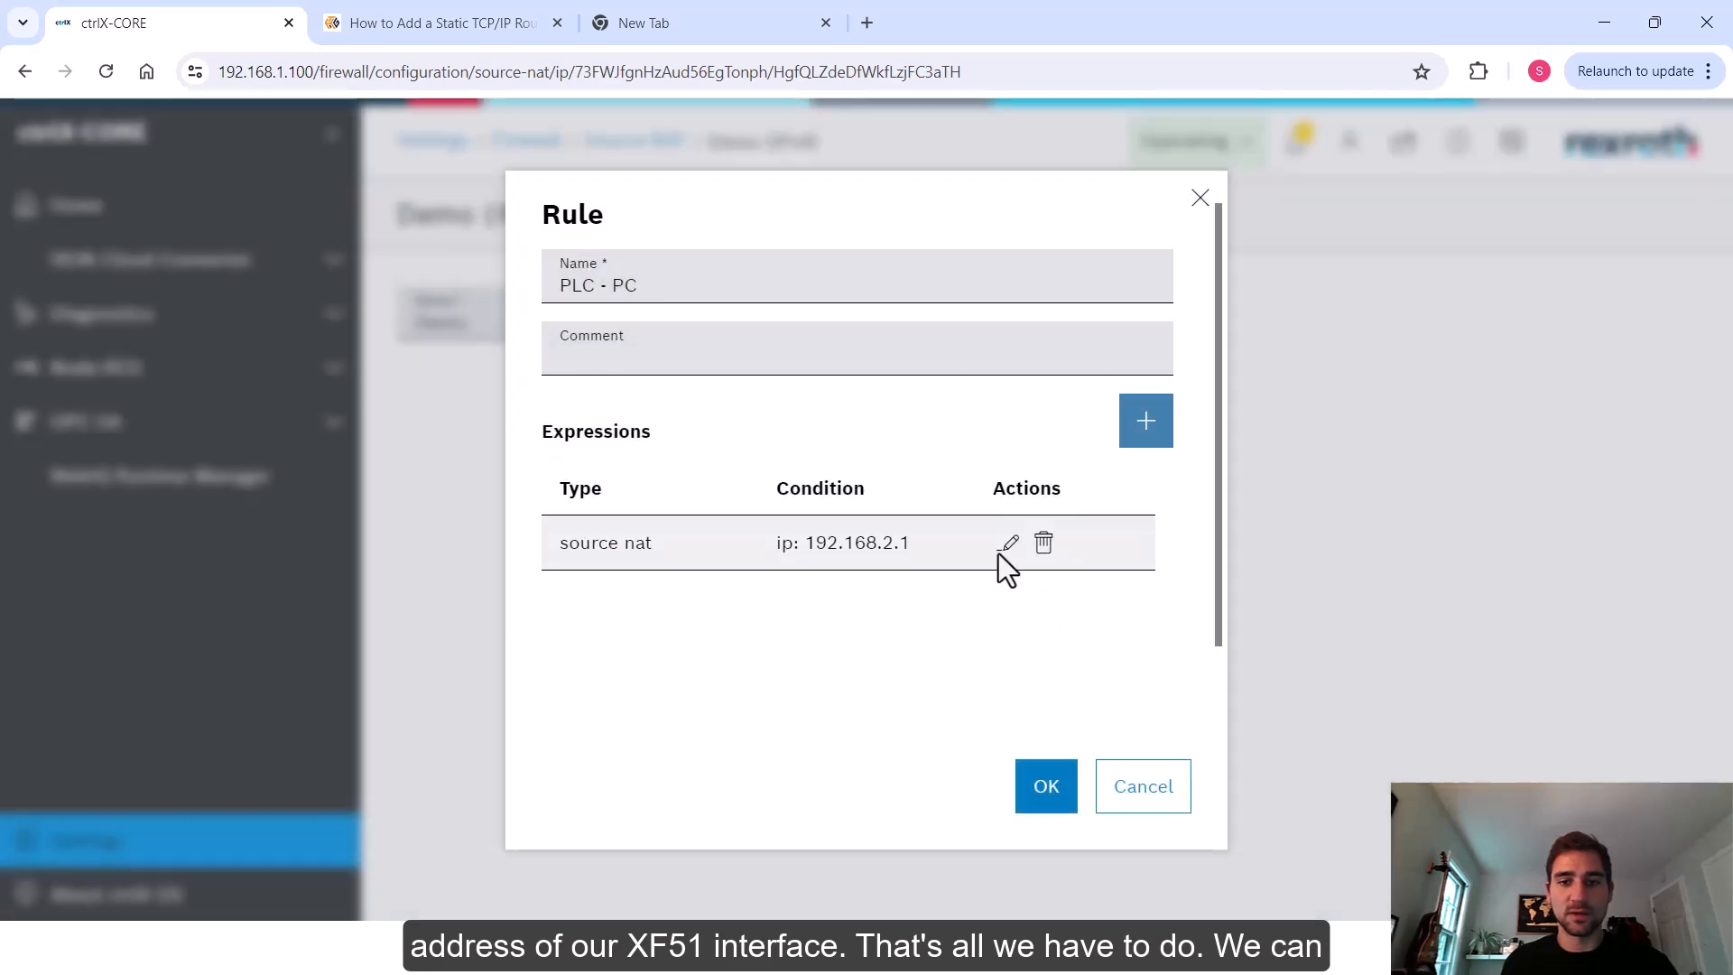
click(1008, 543)
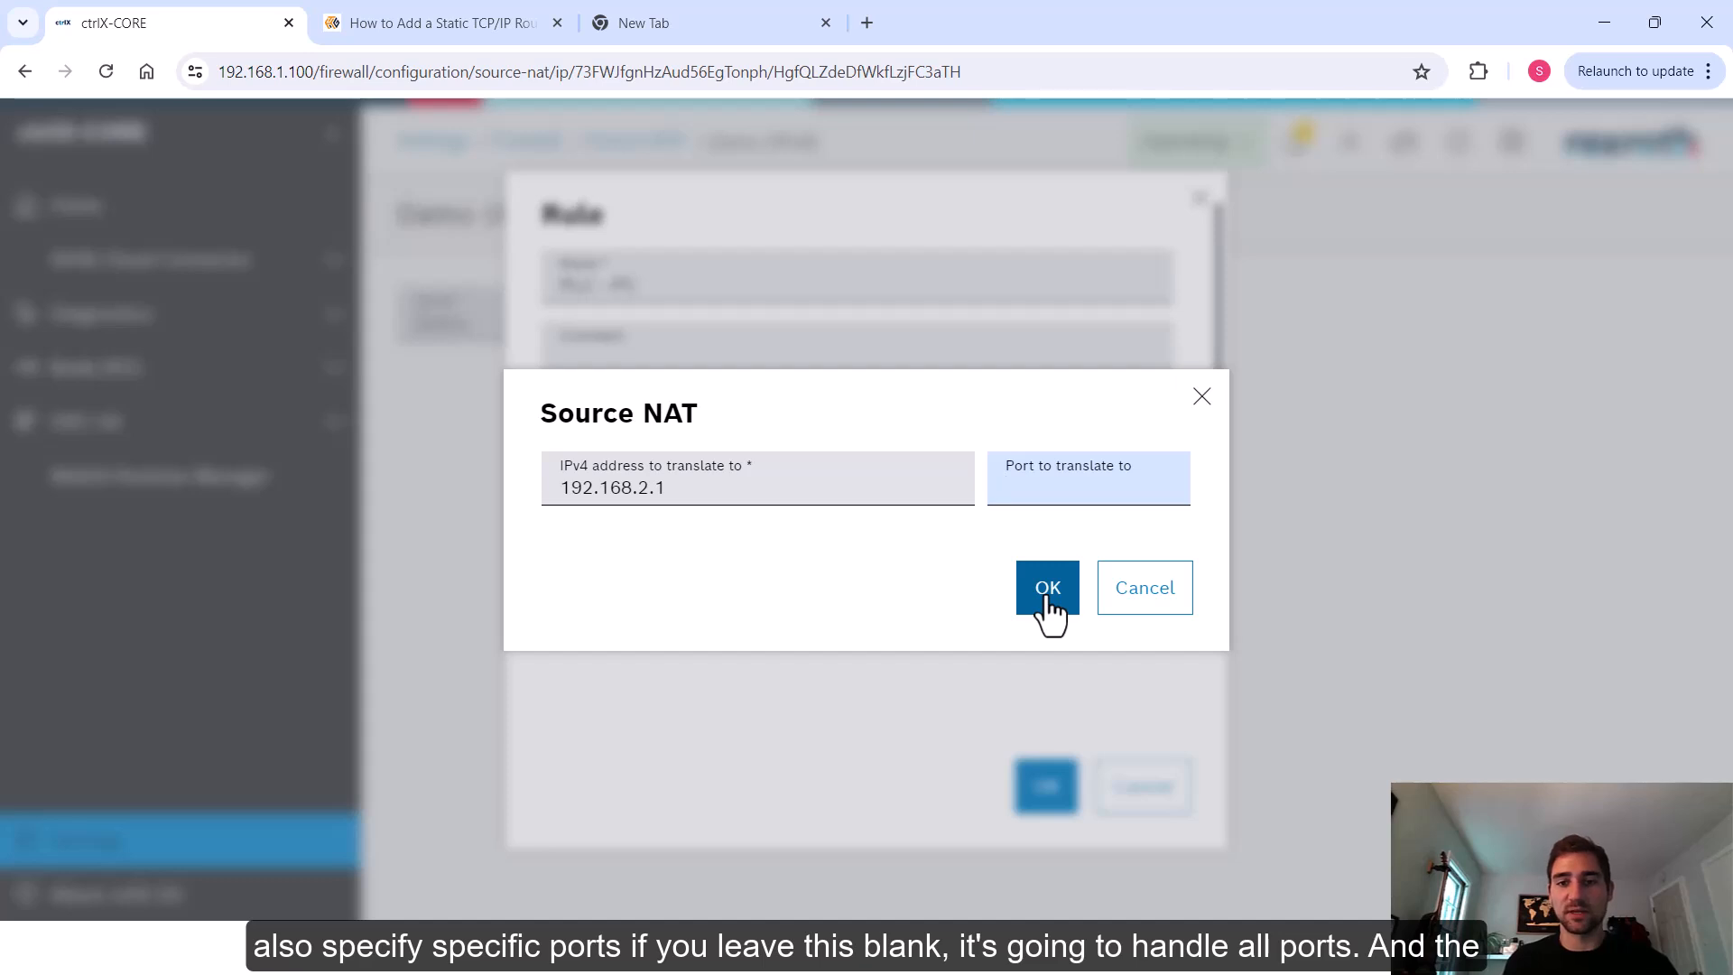
click(1048, 600)
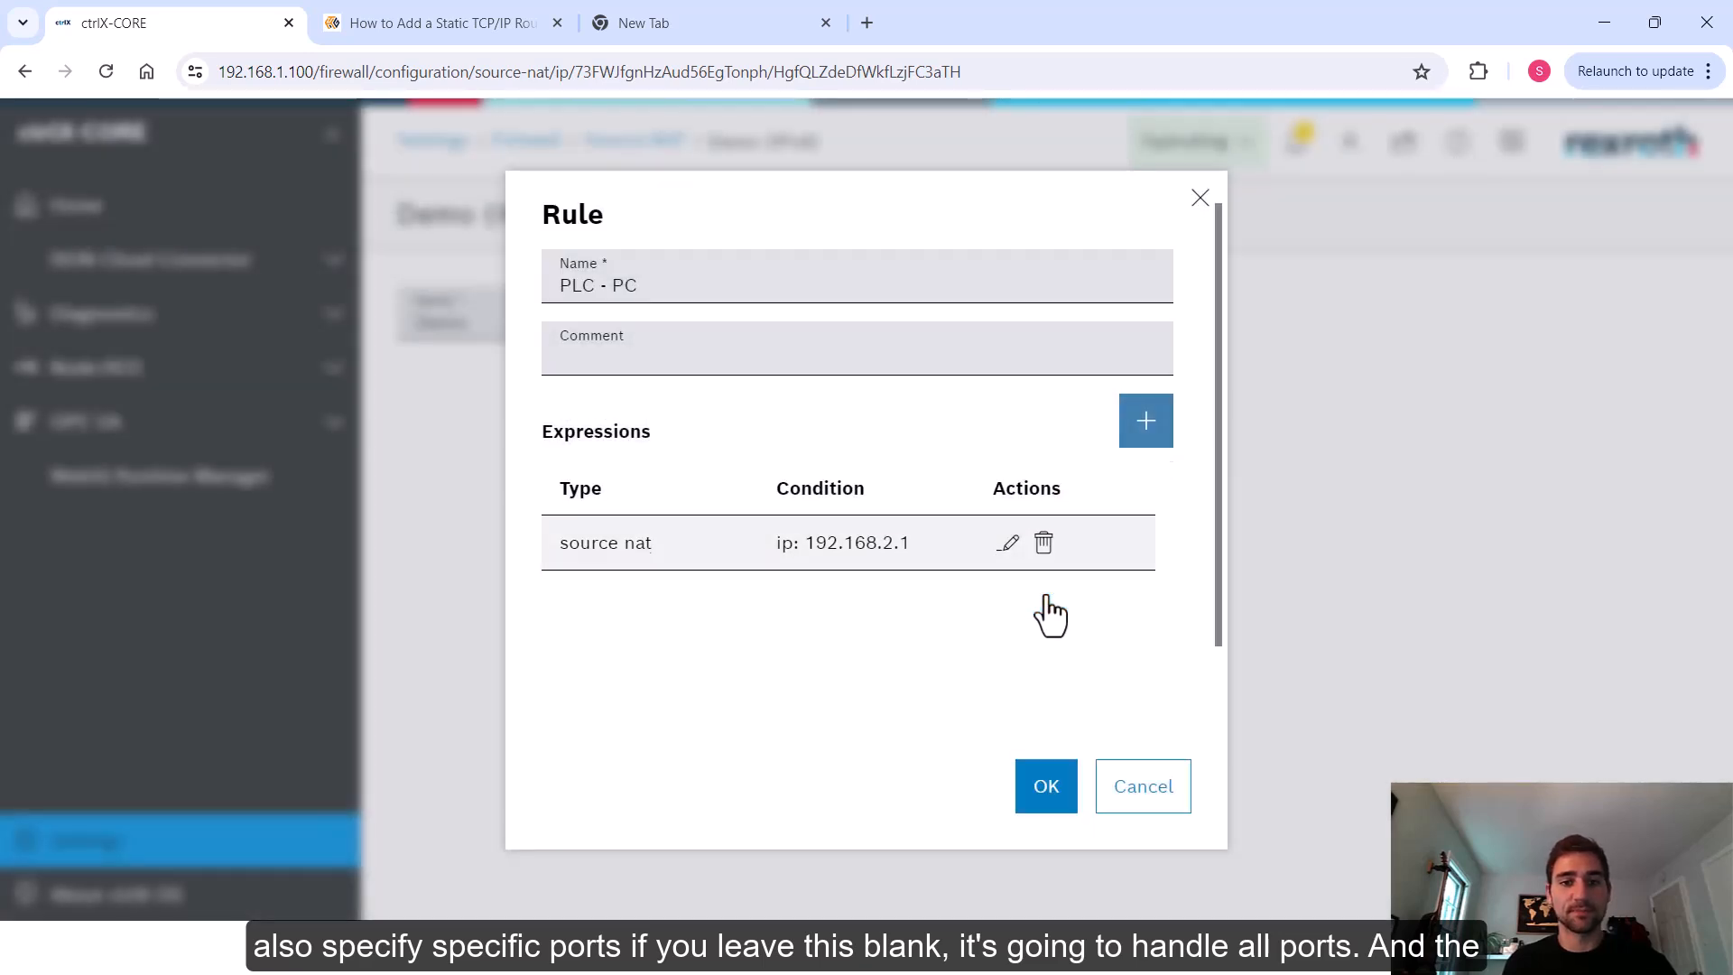
Add a Match packet payload expression with protocol ip, field daddr, operator ==, and destination 192.168.2.20
click(1148, 424)
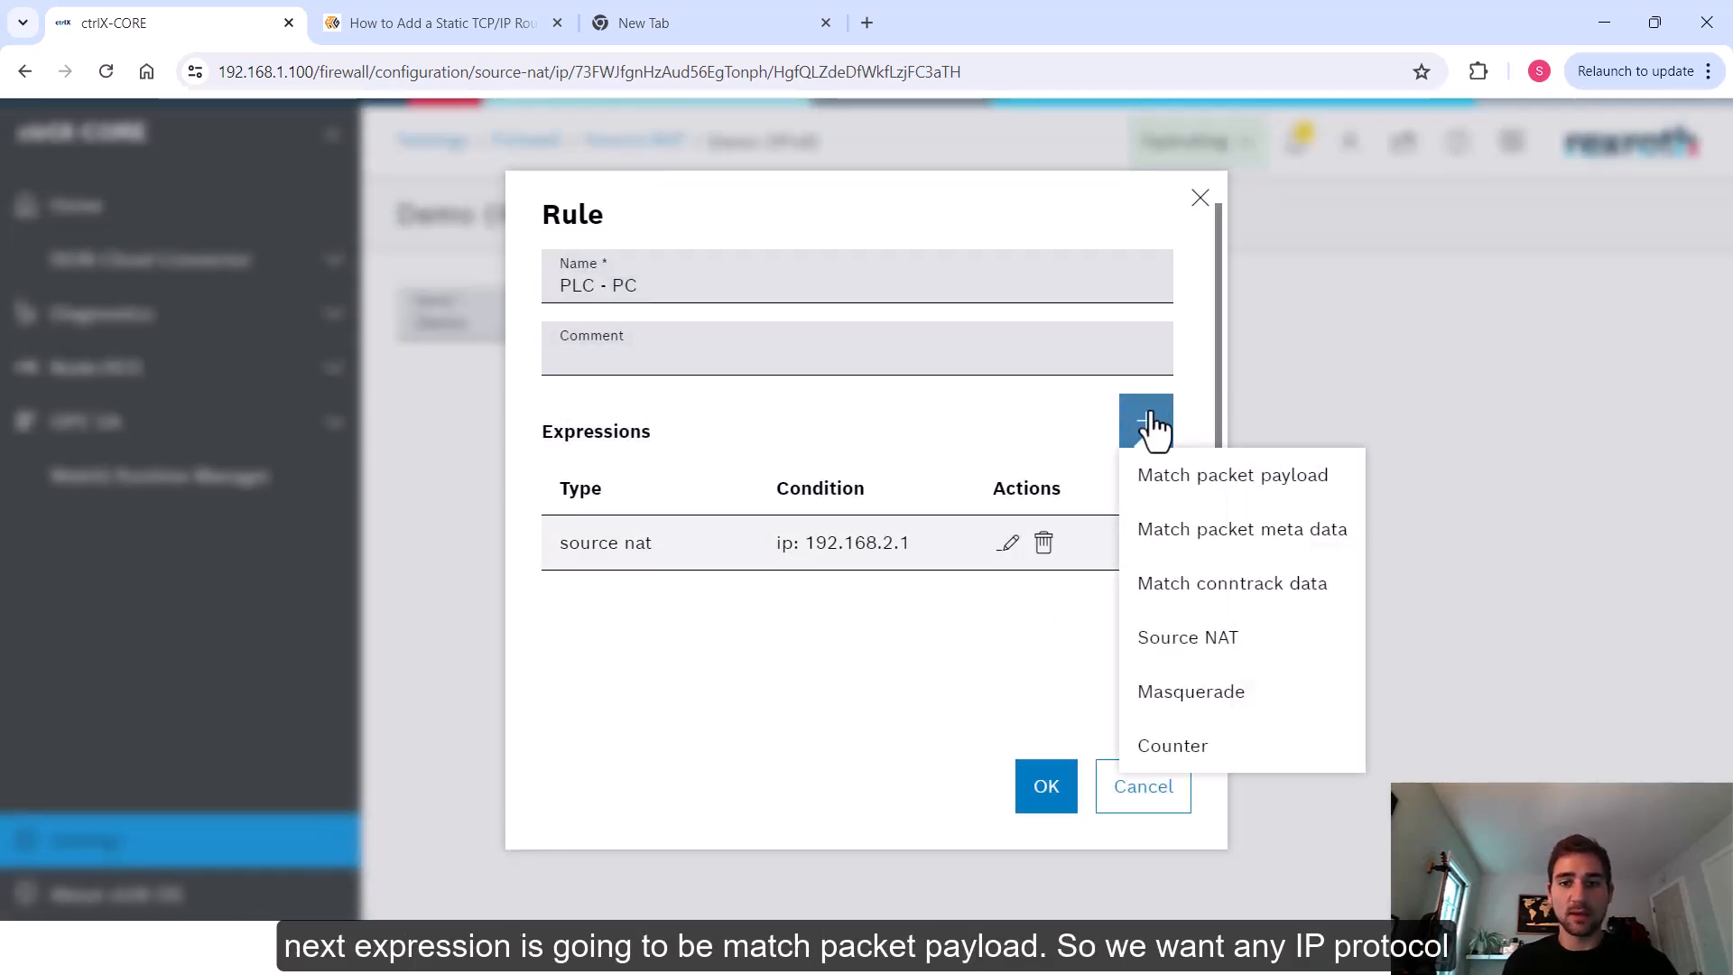
click(1267, 483)
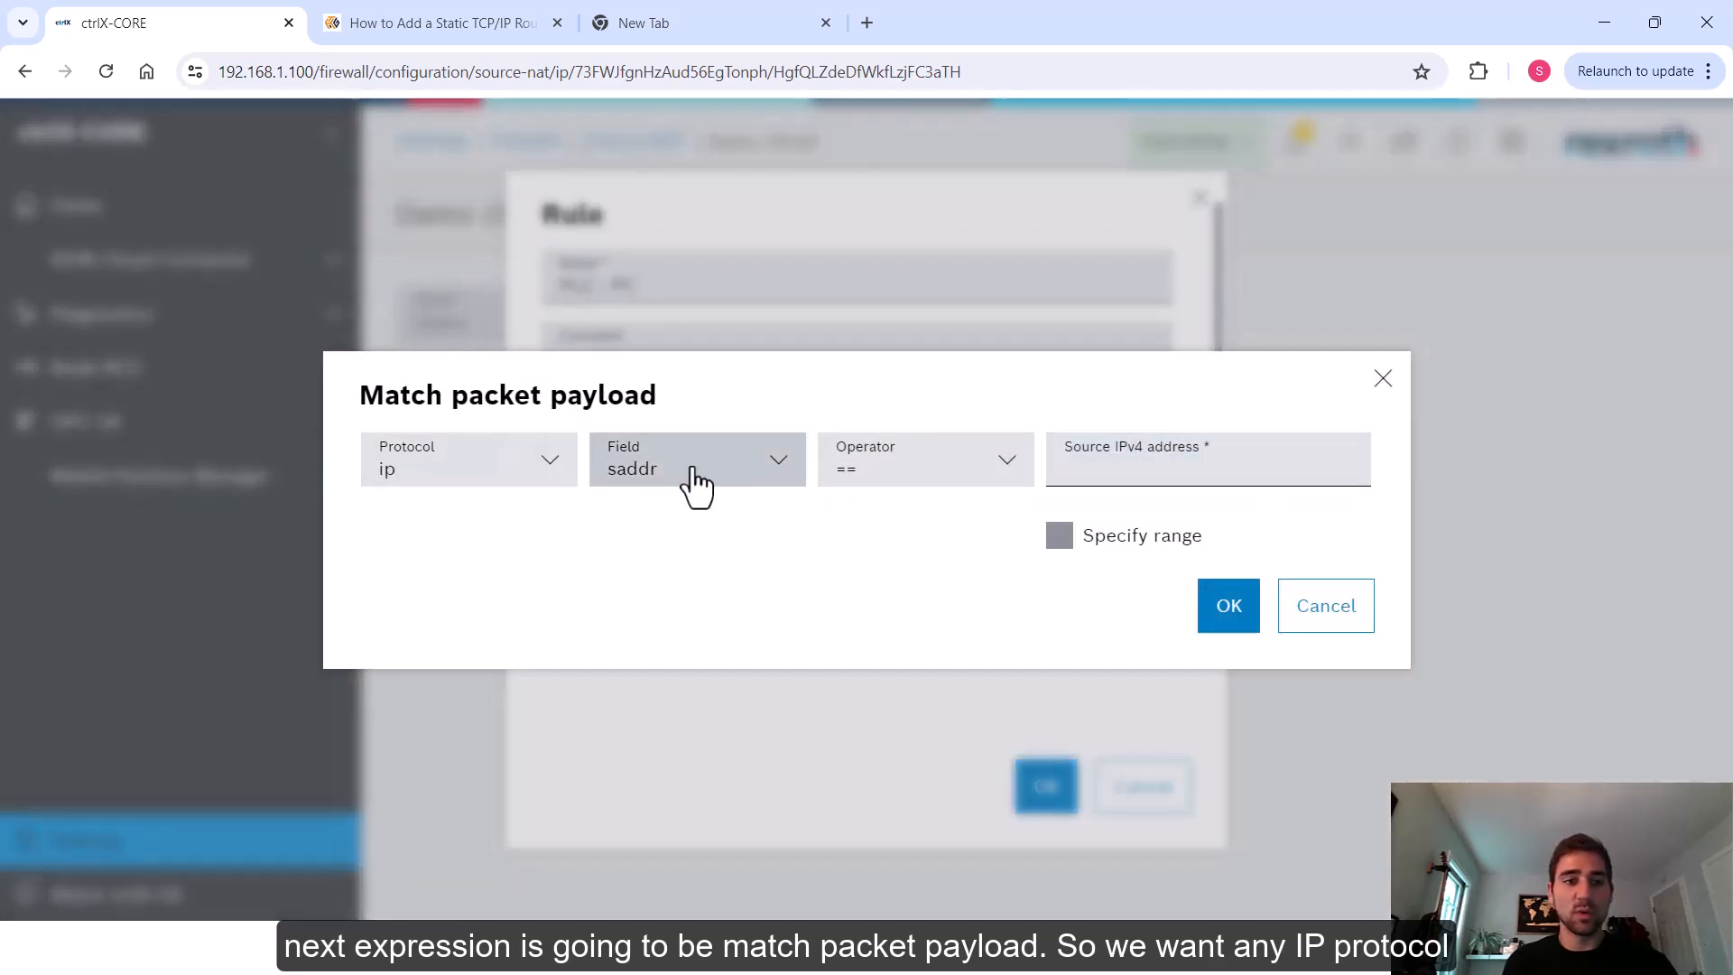
click(490, 485)
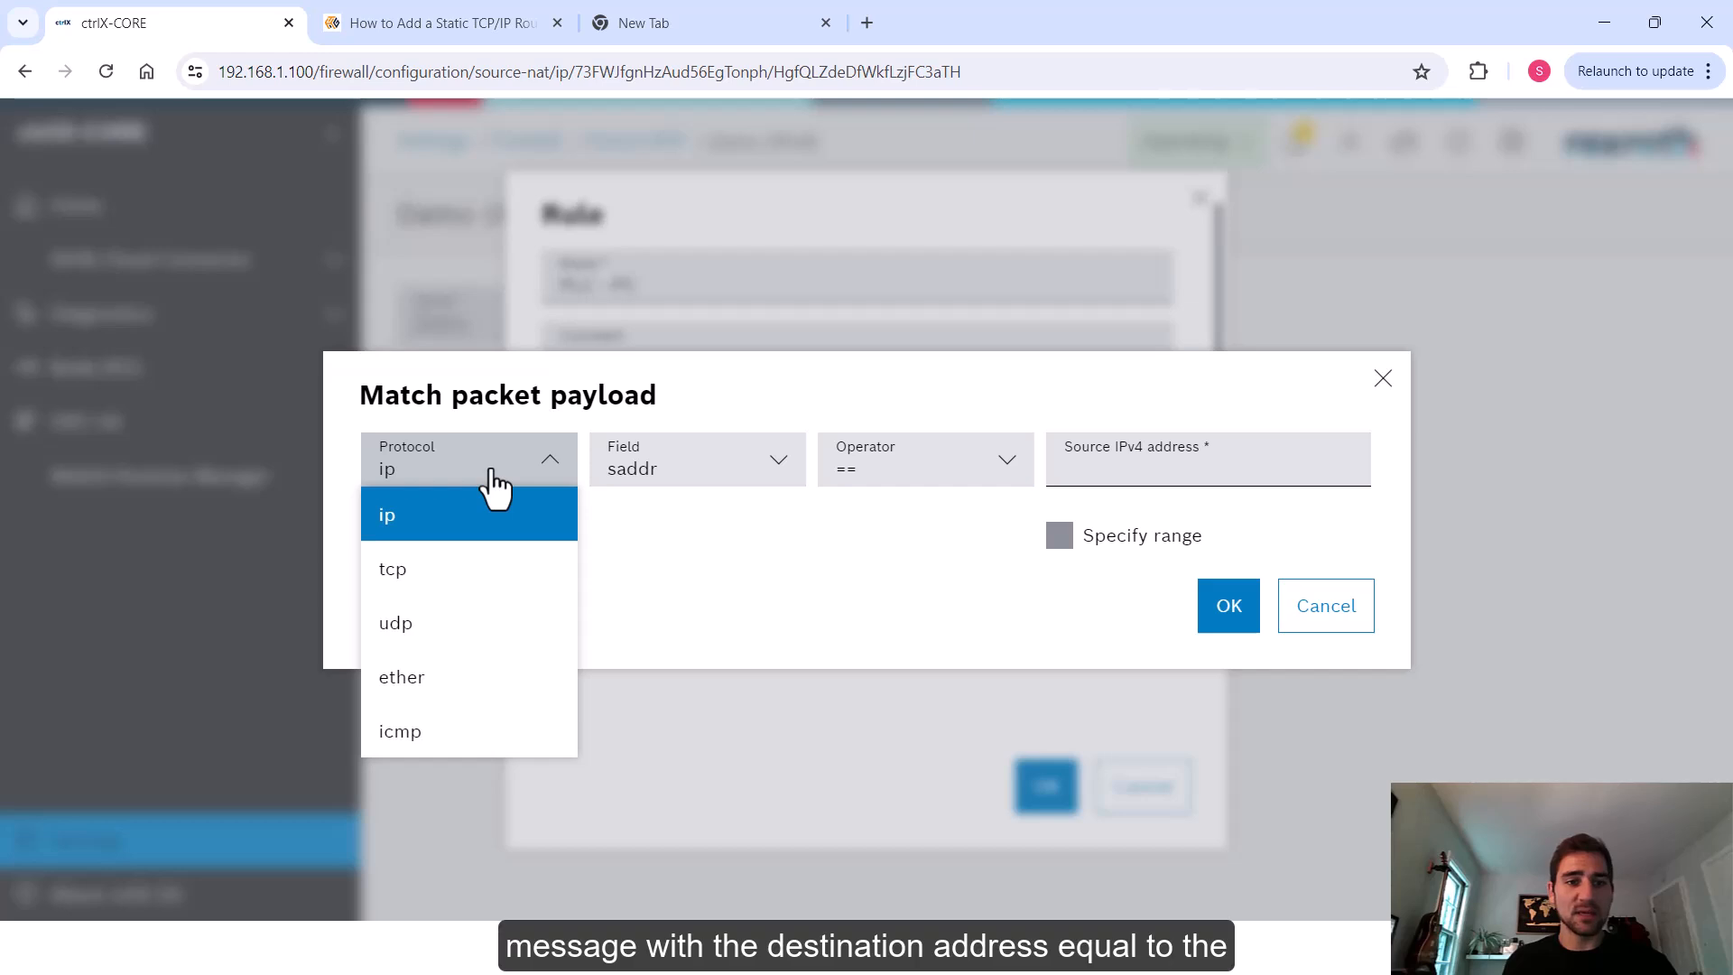
click(801, 481)
click(776, 465)
click(682, 569)
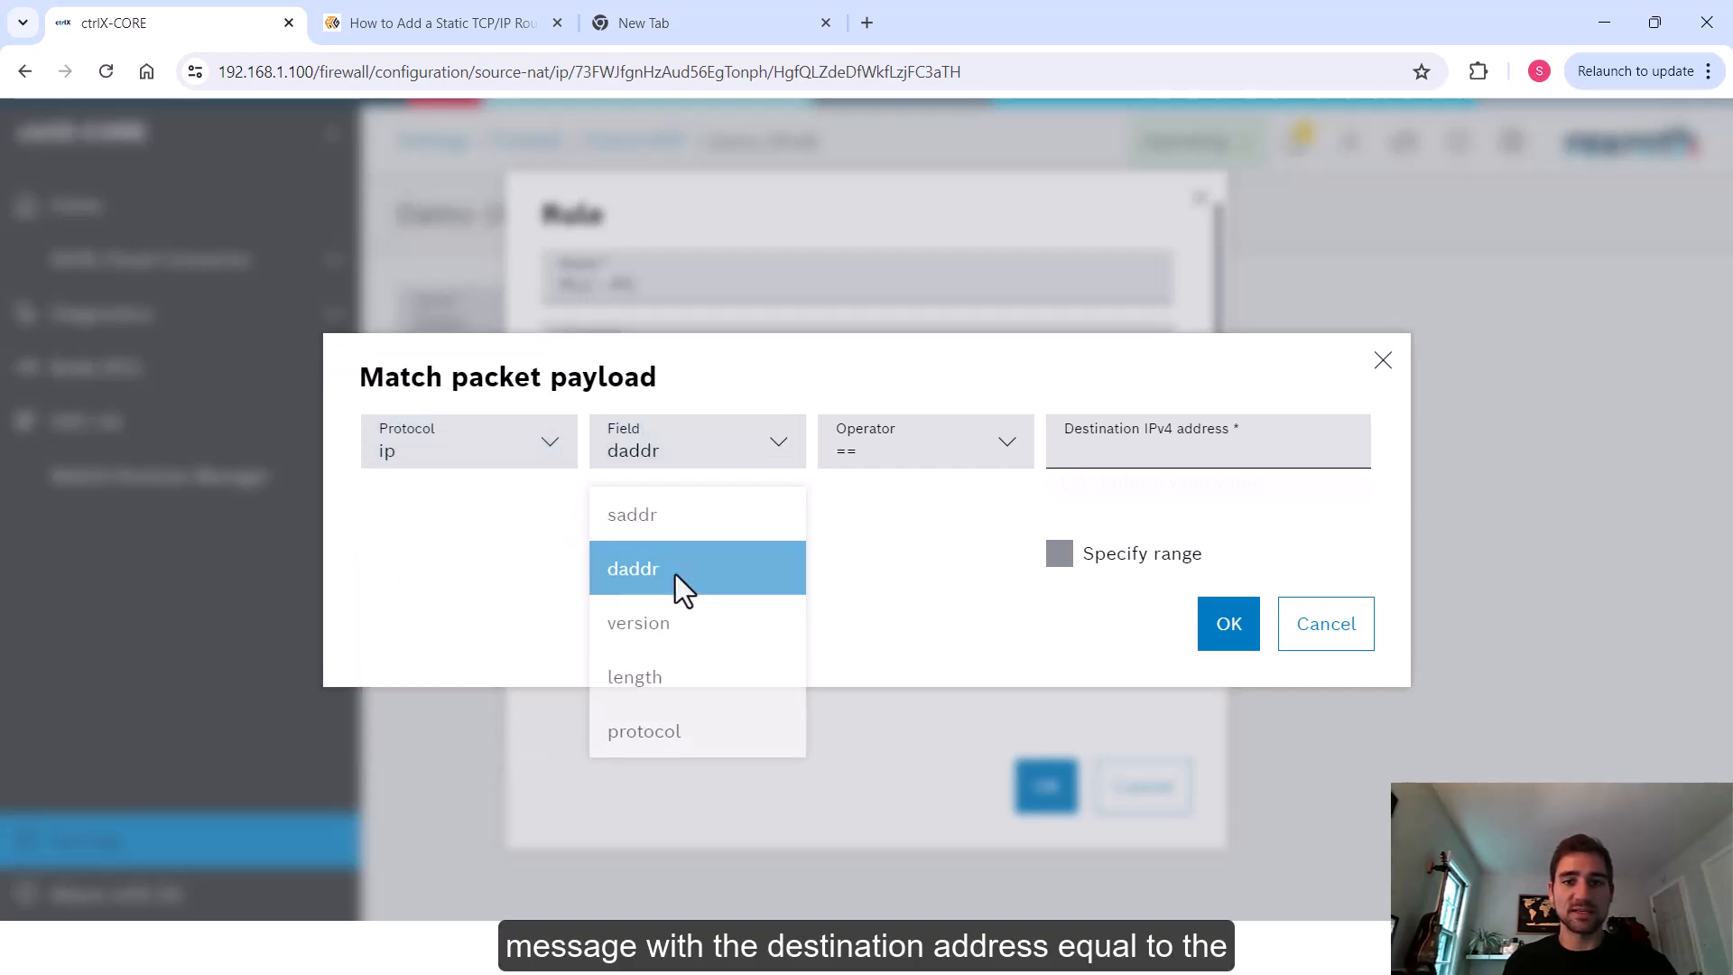
click(1192, 443)
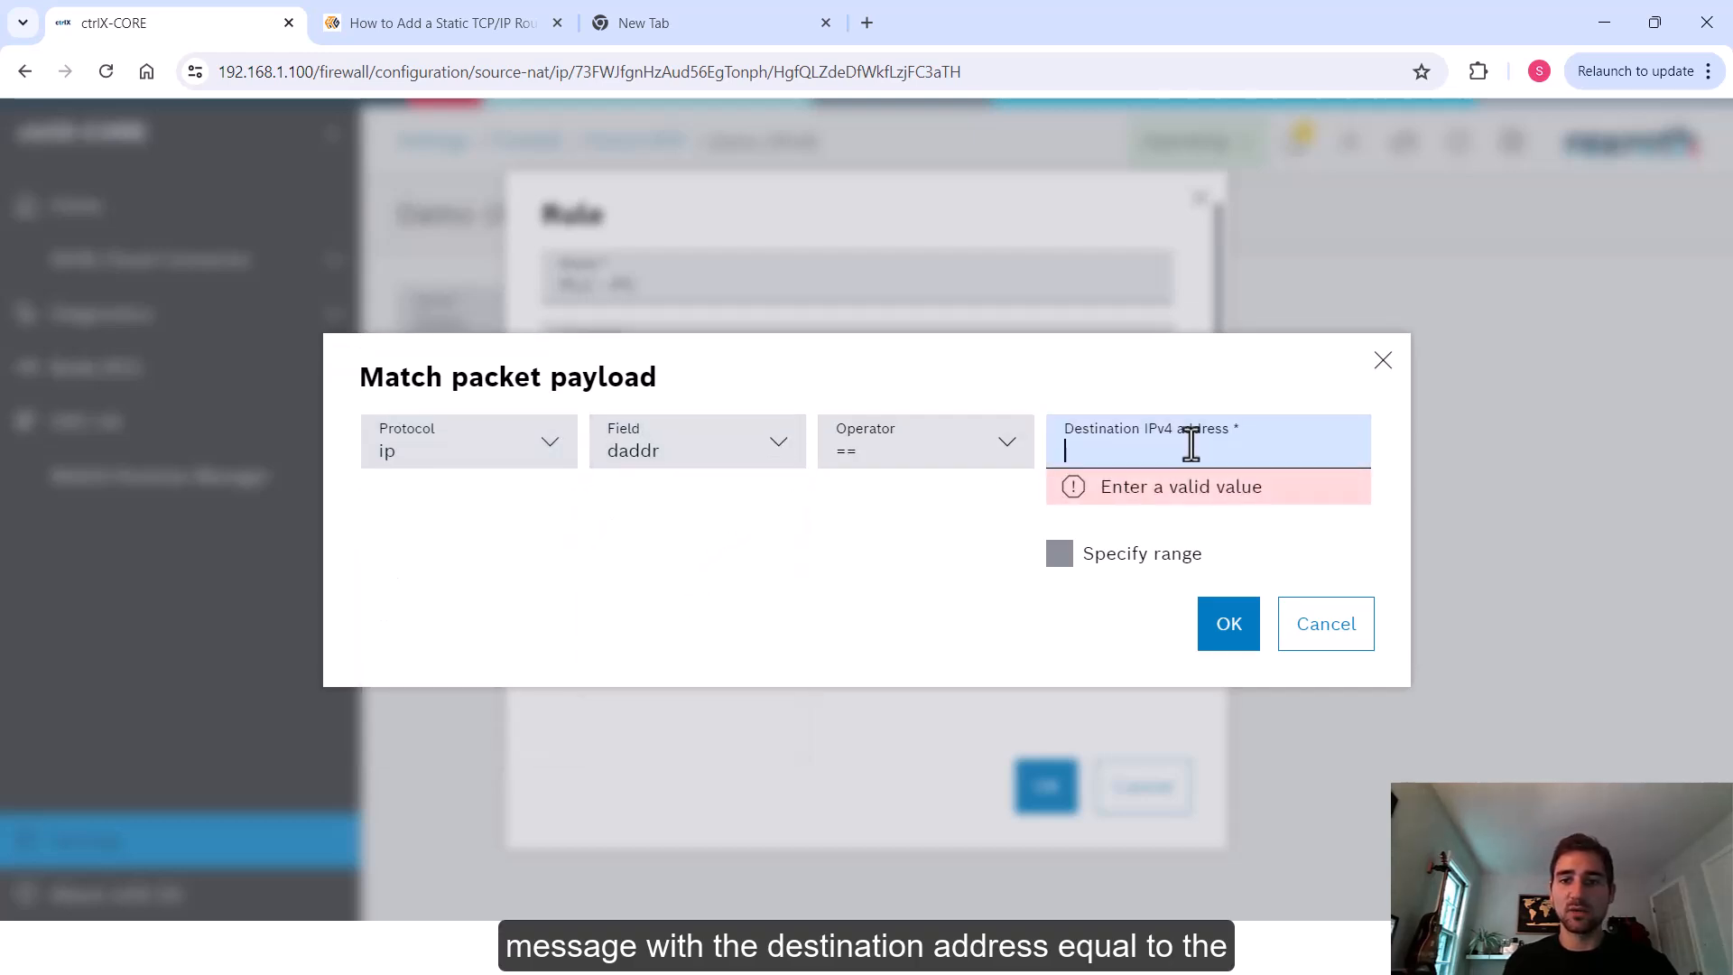
text(192.168.2.20)
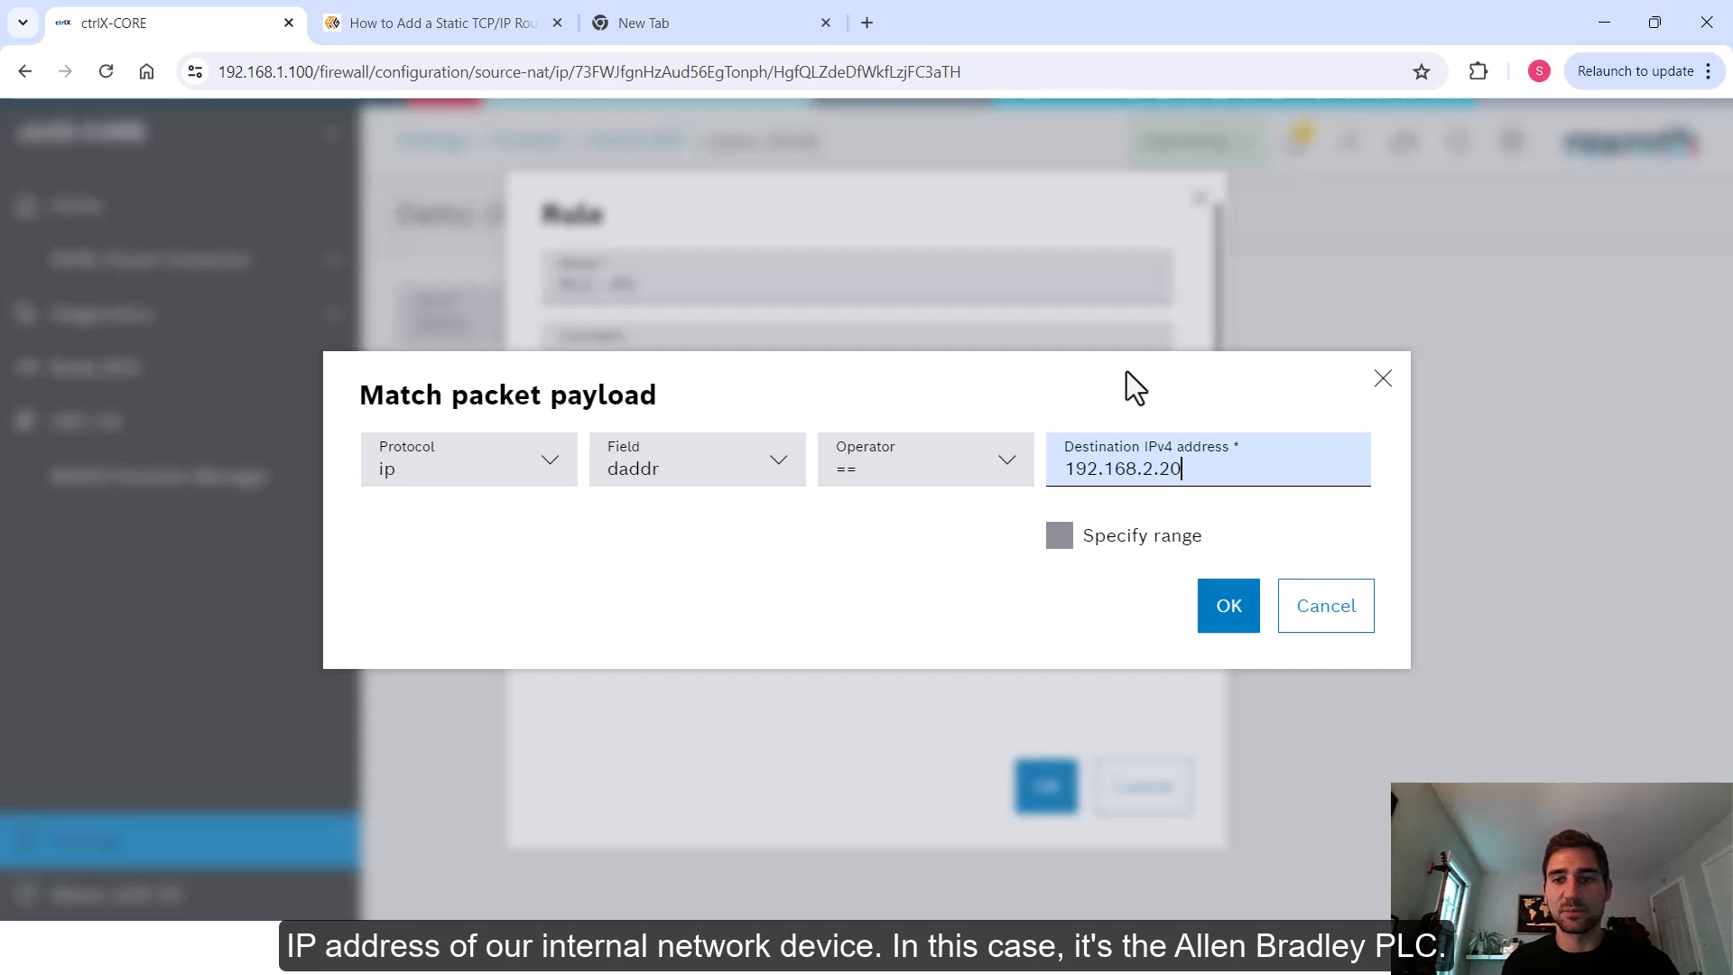
click(1229, 610)
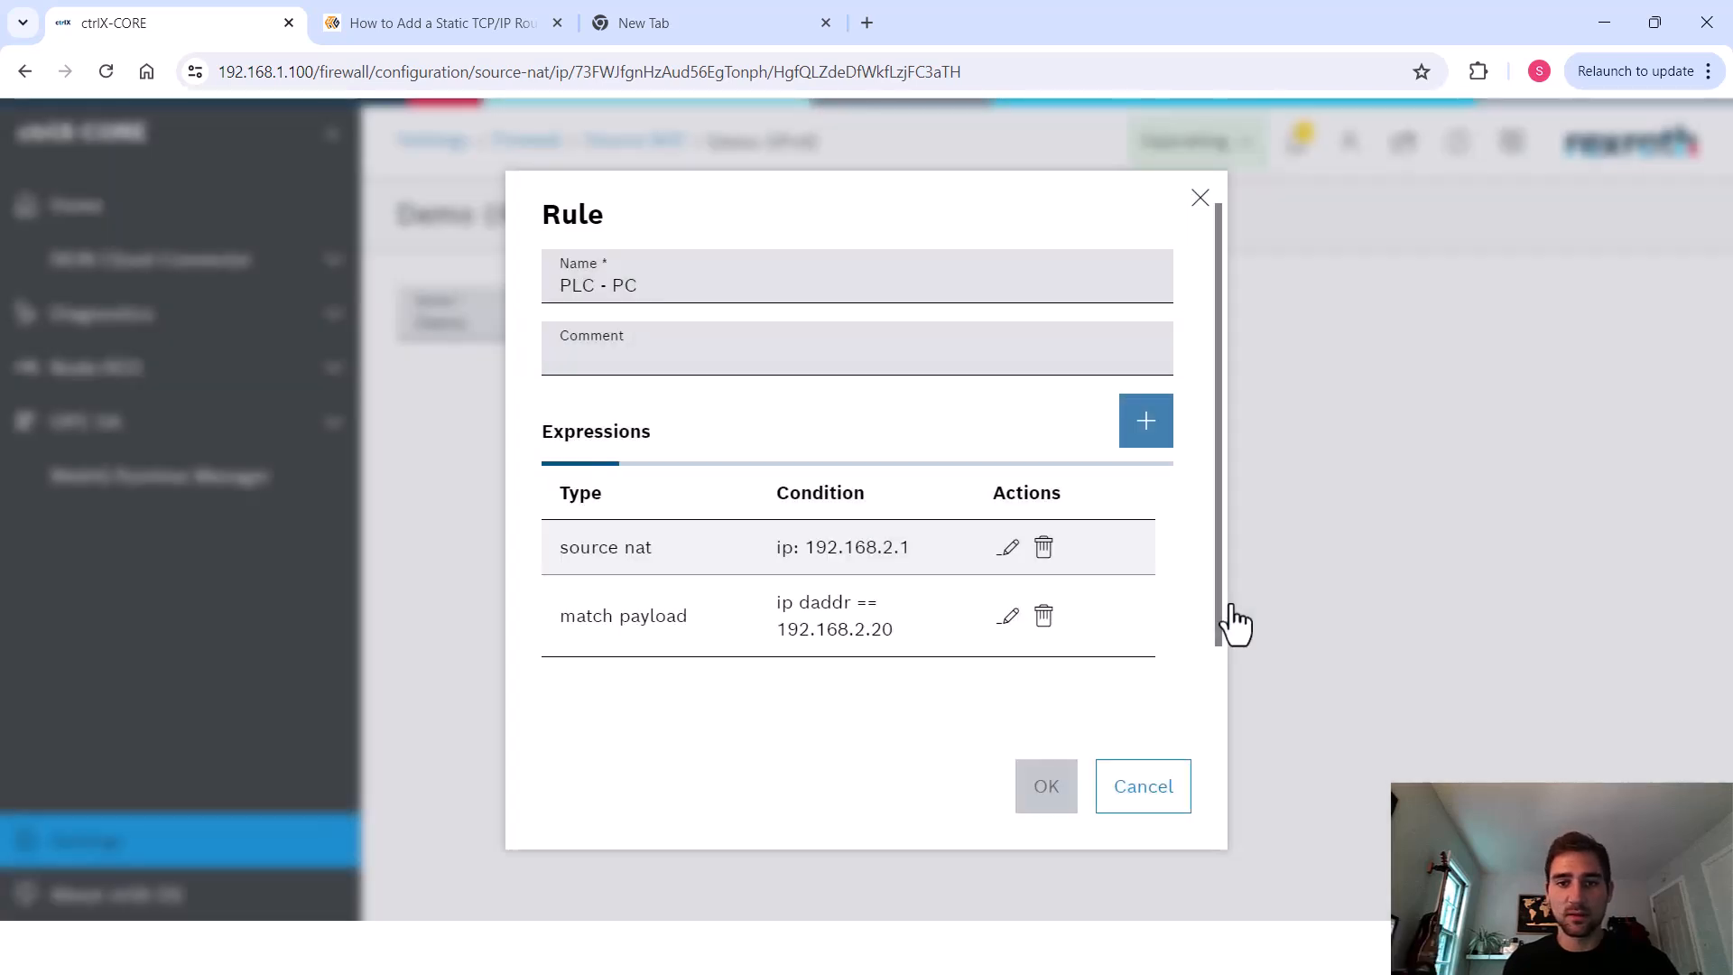
Reorder the rule's expressions so the match payload comes before the source NAT, and confirm the rule
drag(902, 546, 874, 557)
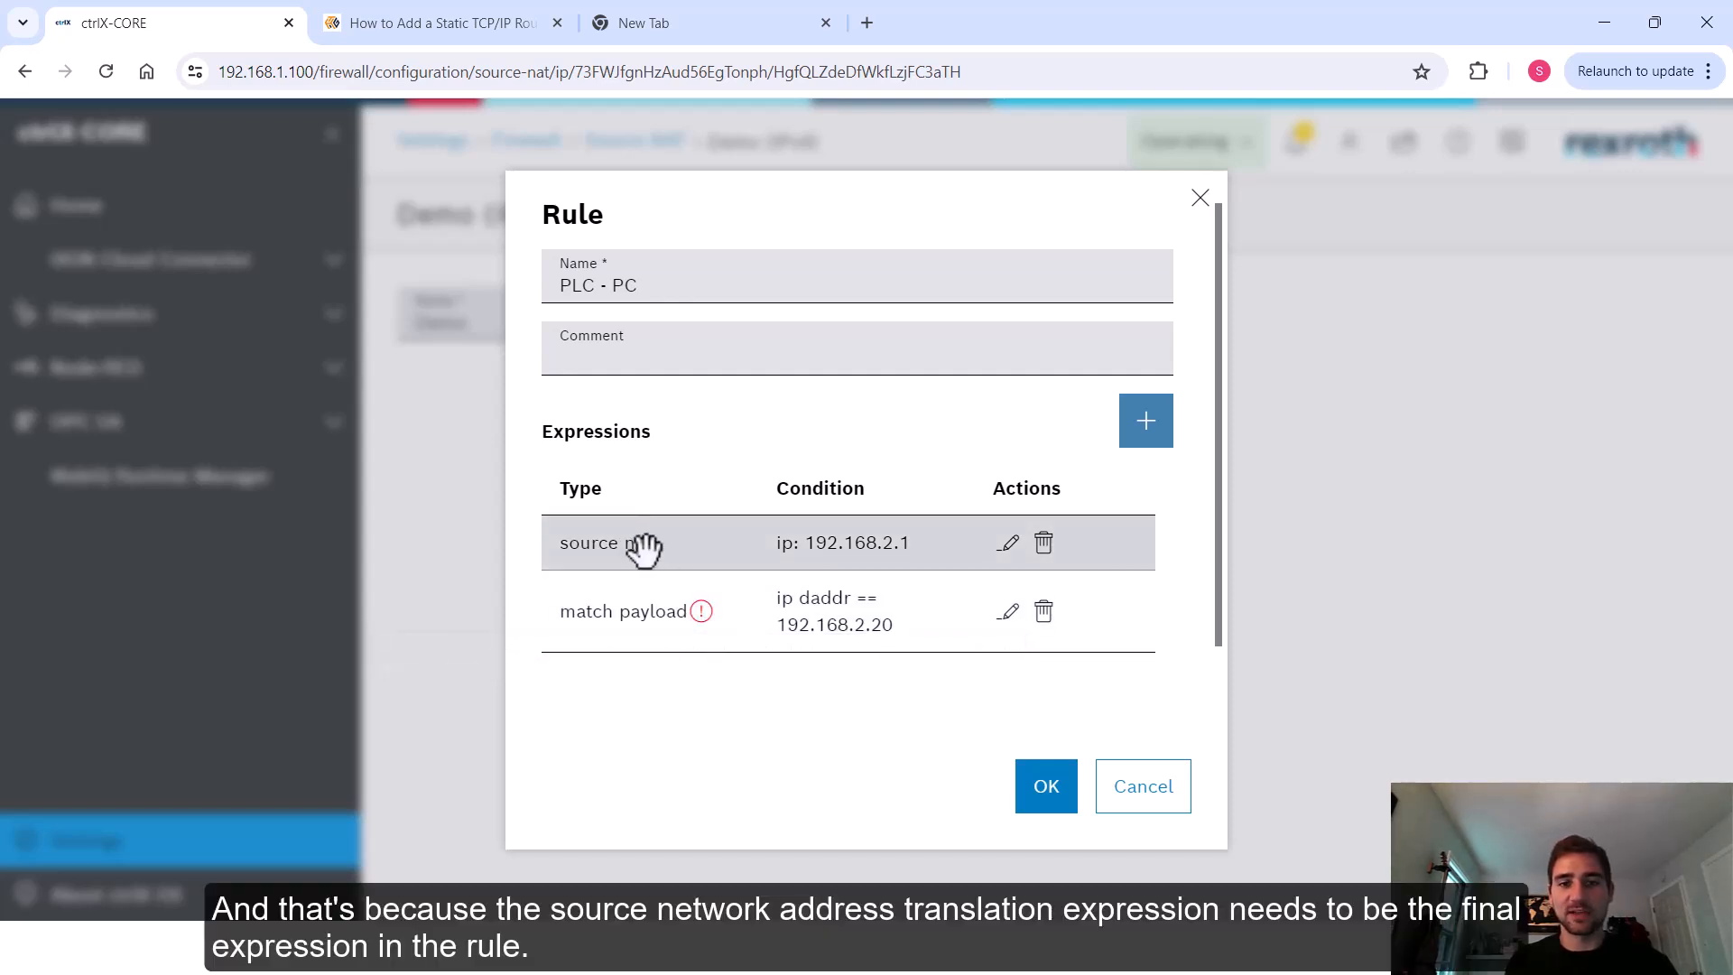
drag(707, 614, 704, 537)
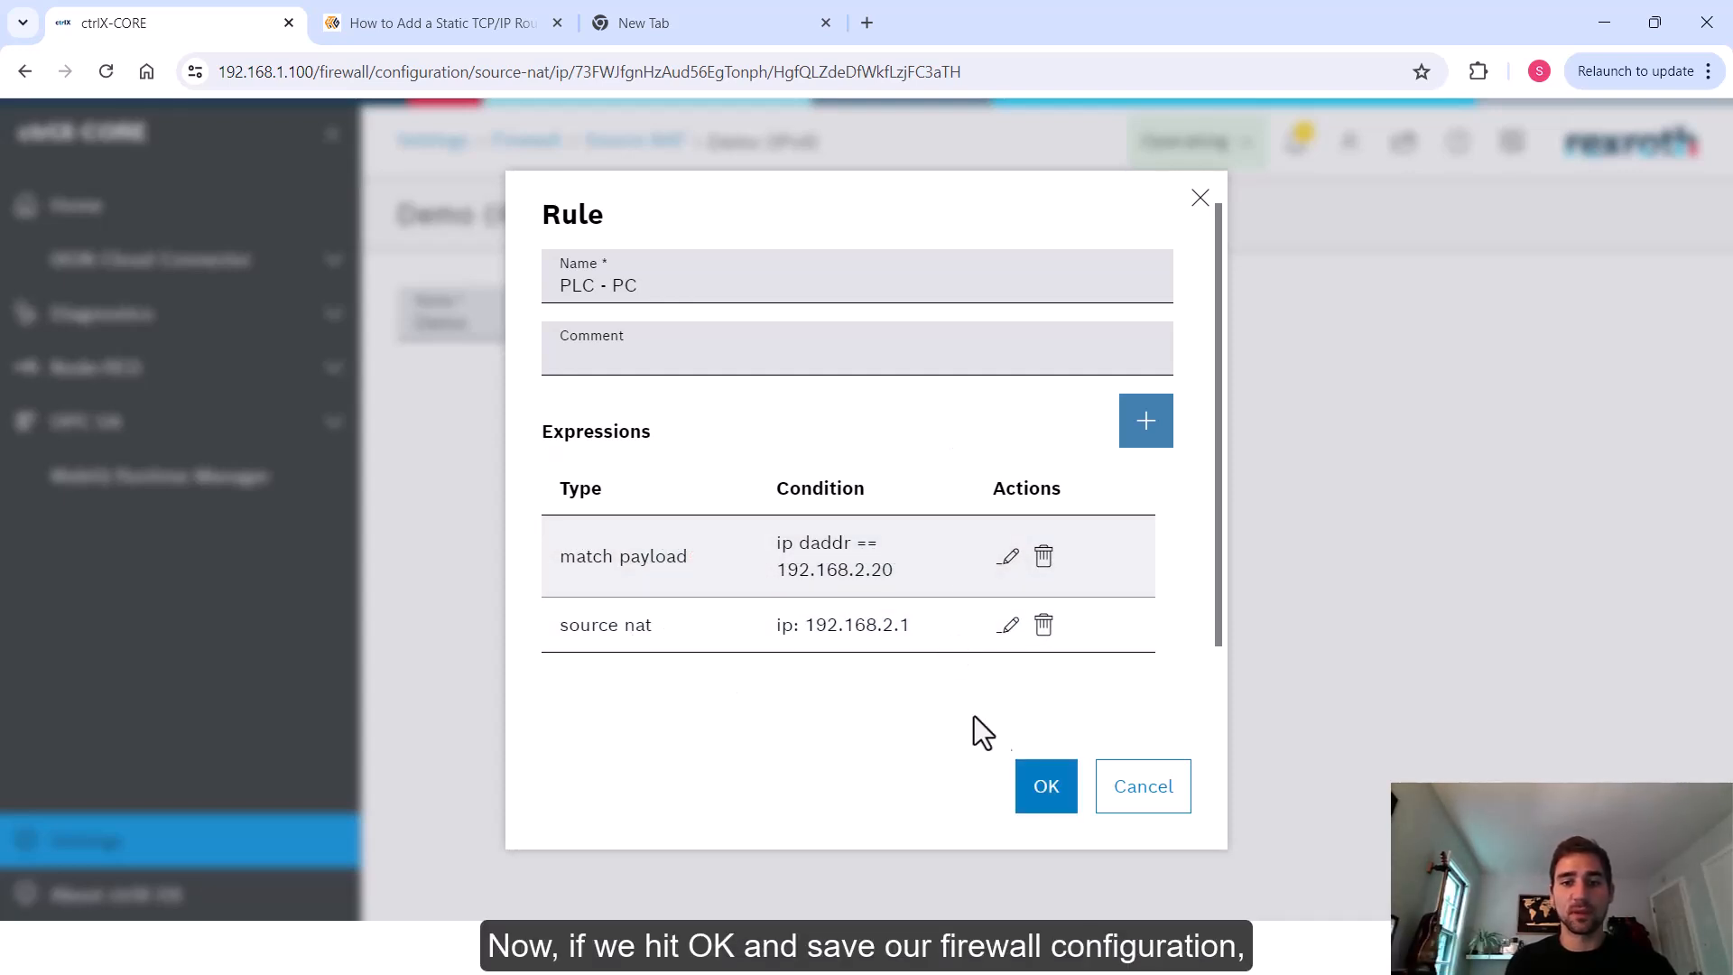
click(1046, 786)
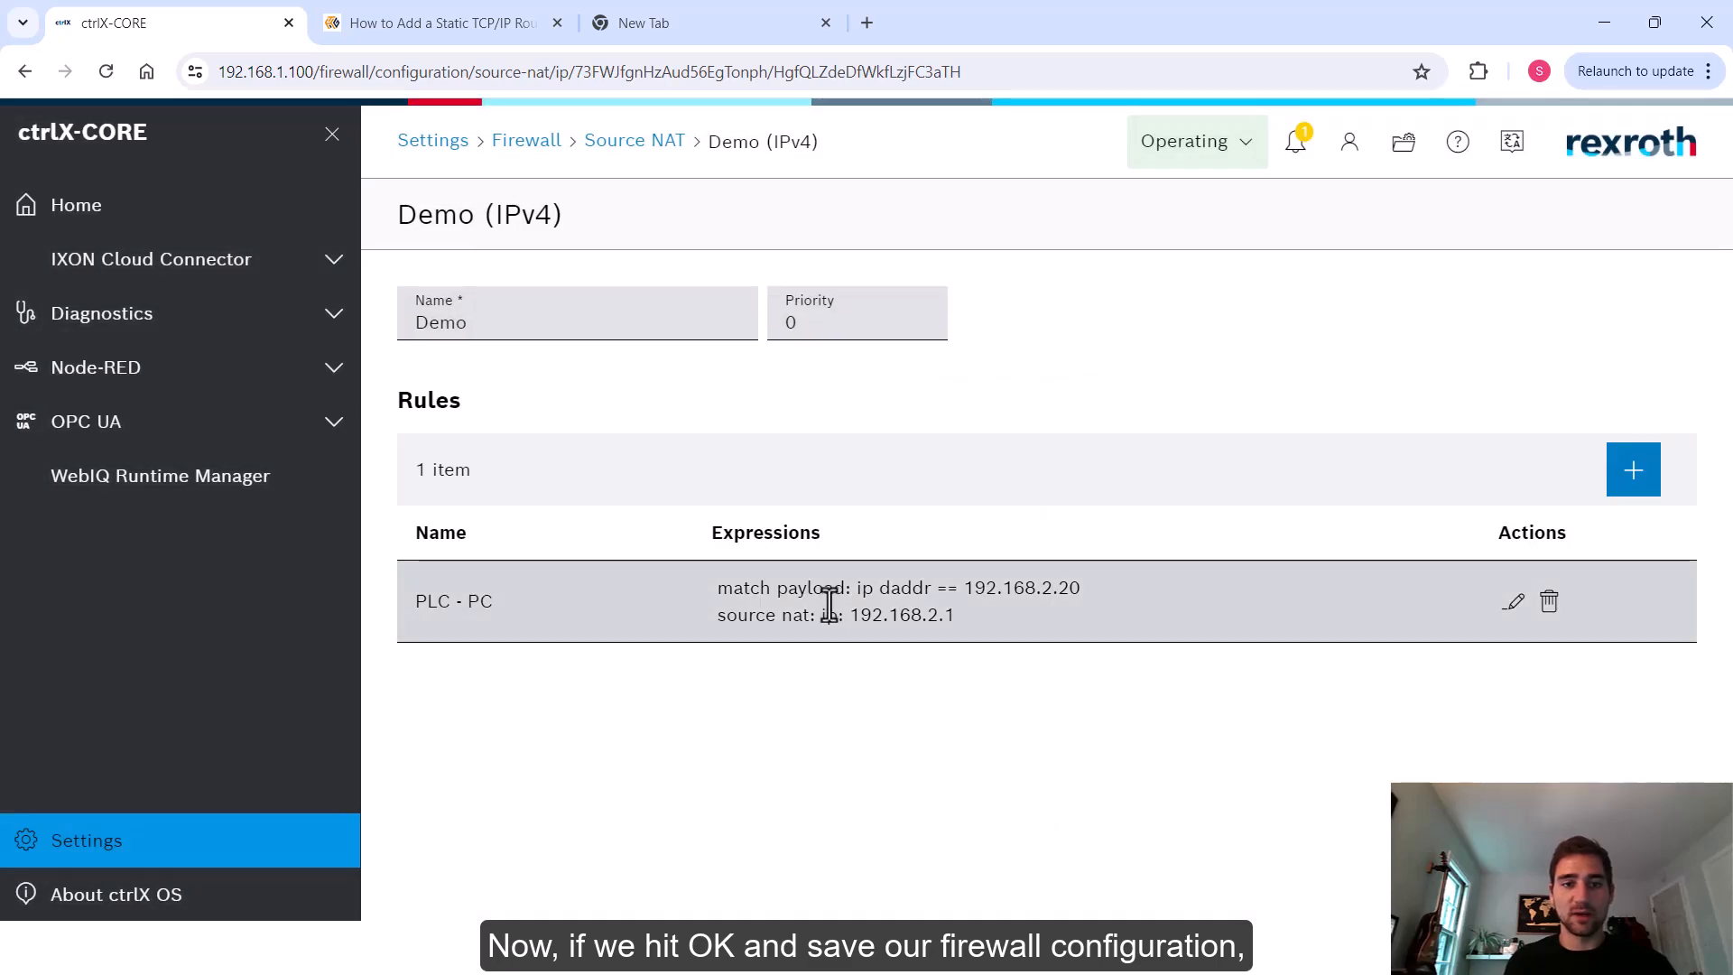
Leave the chain and save the firewall configuration
click(419, 147)
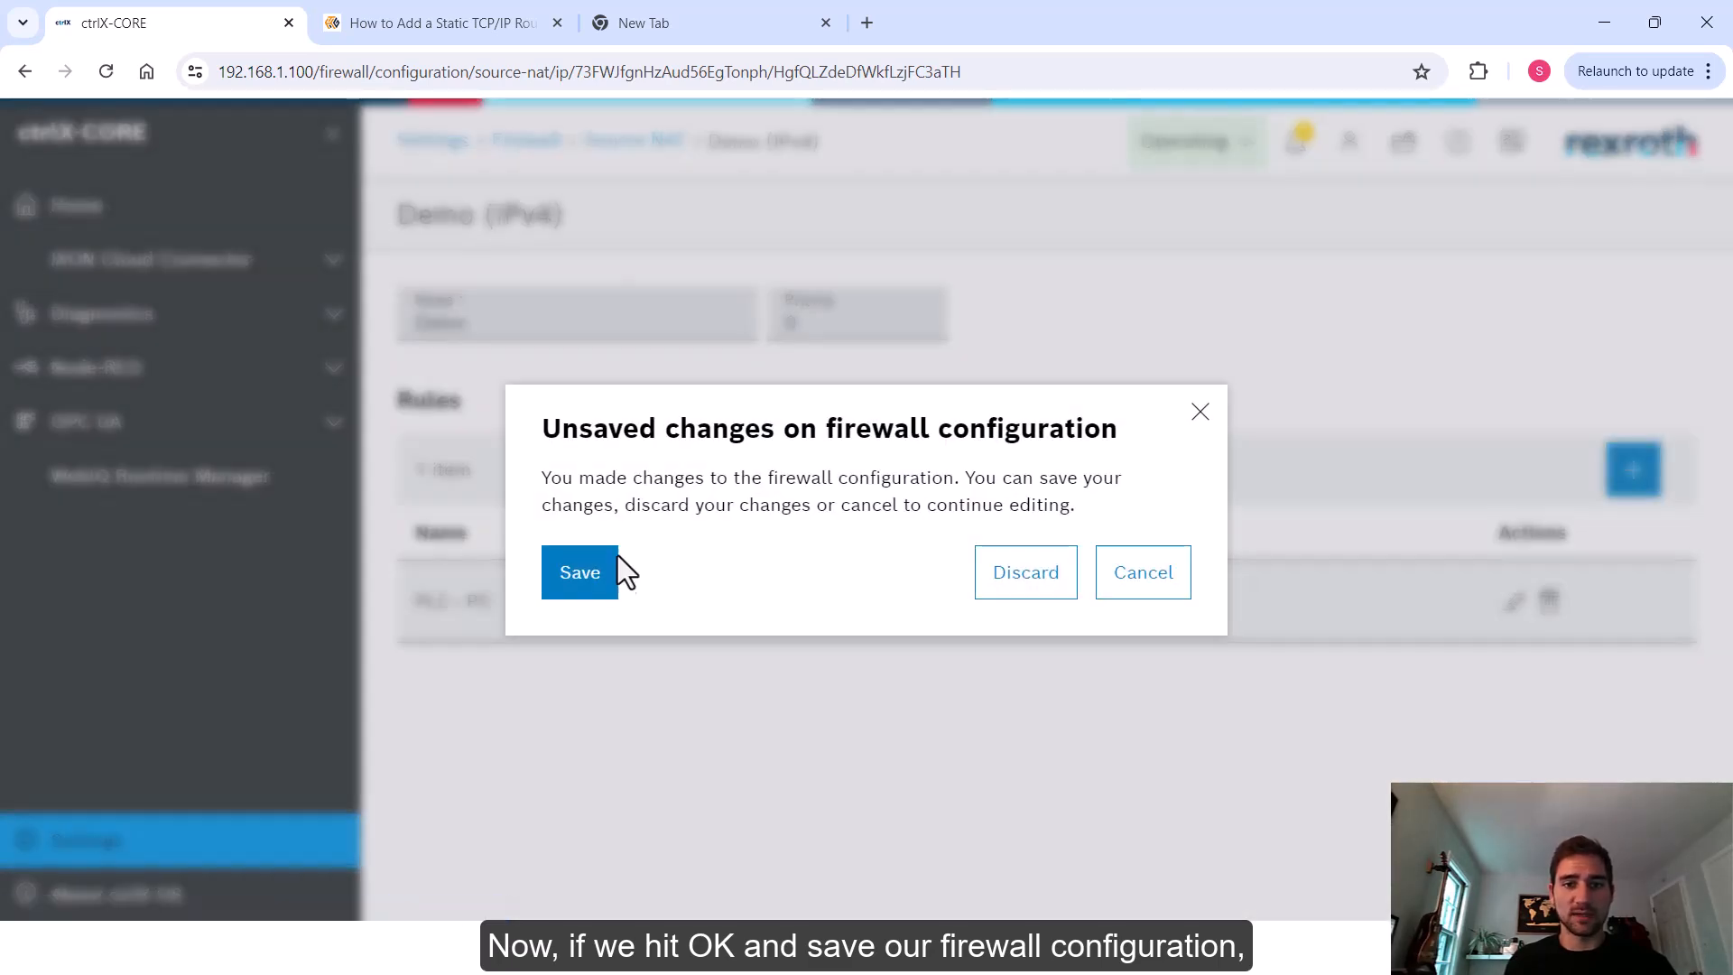
click(587, 578)
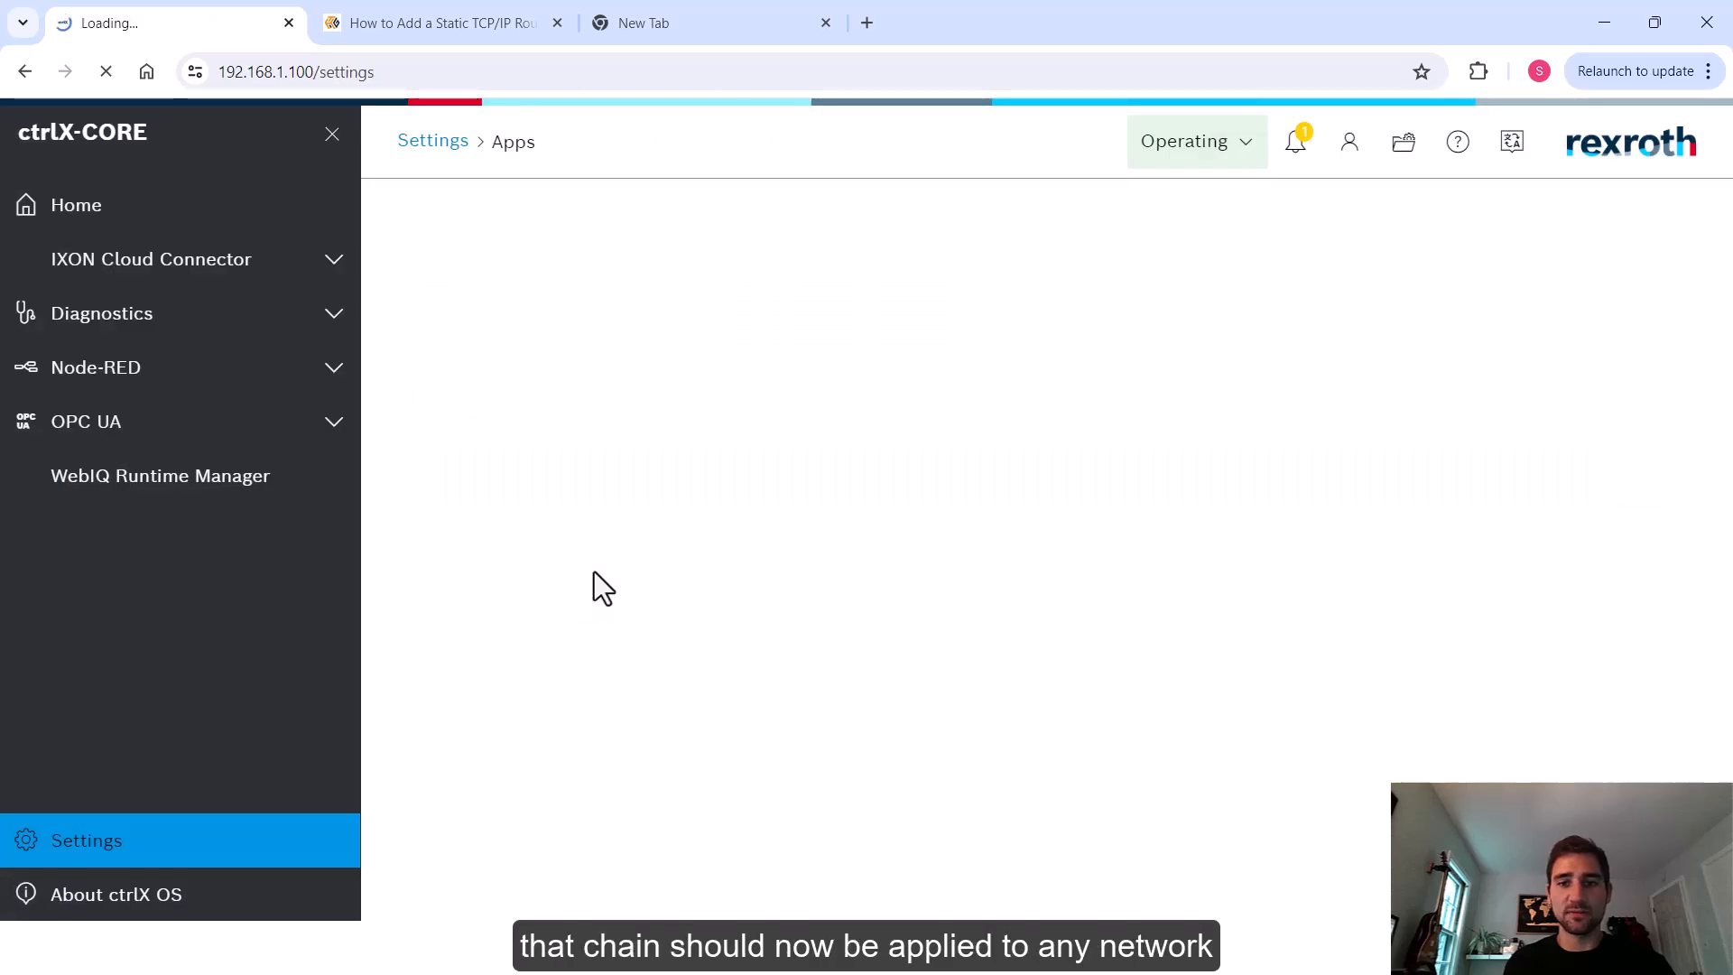
Reopen the Demo chain under Source NAT IPv4 to review its saved rule
click(1008, 898)
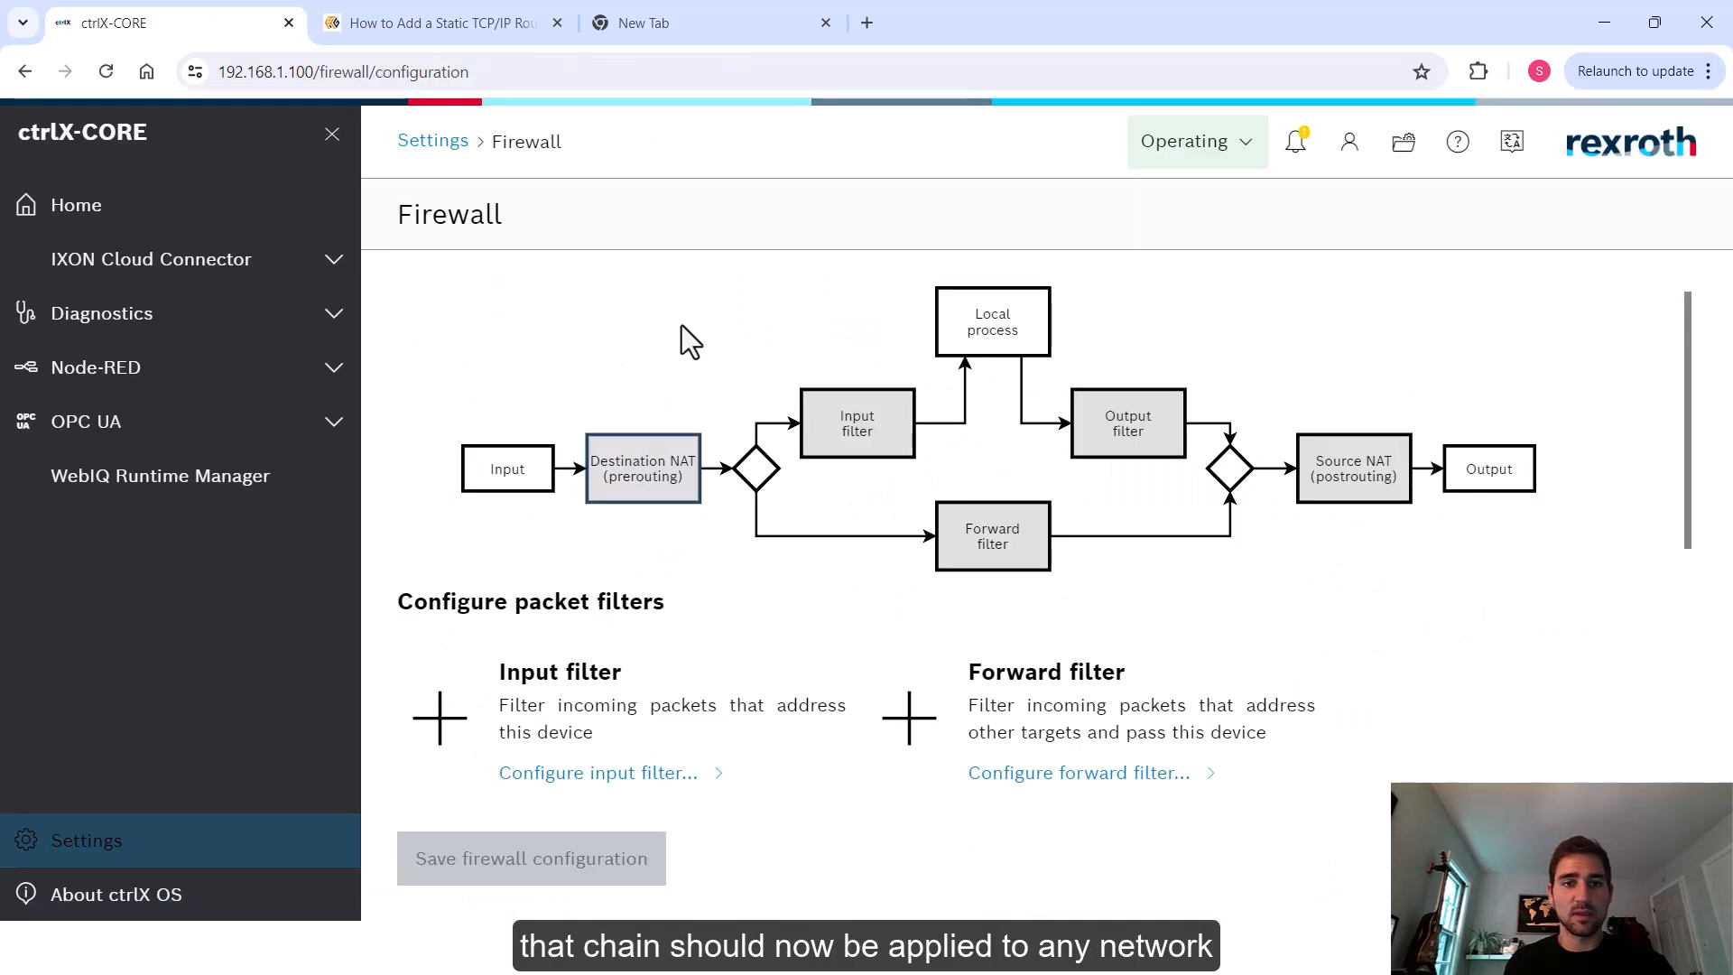
scroll(647, 587, down, 5)
click(1072, 695)
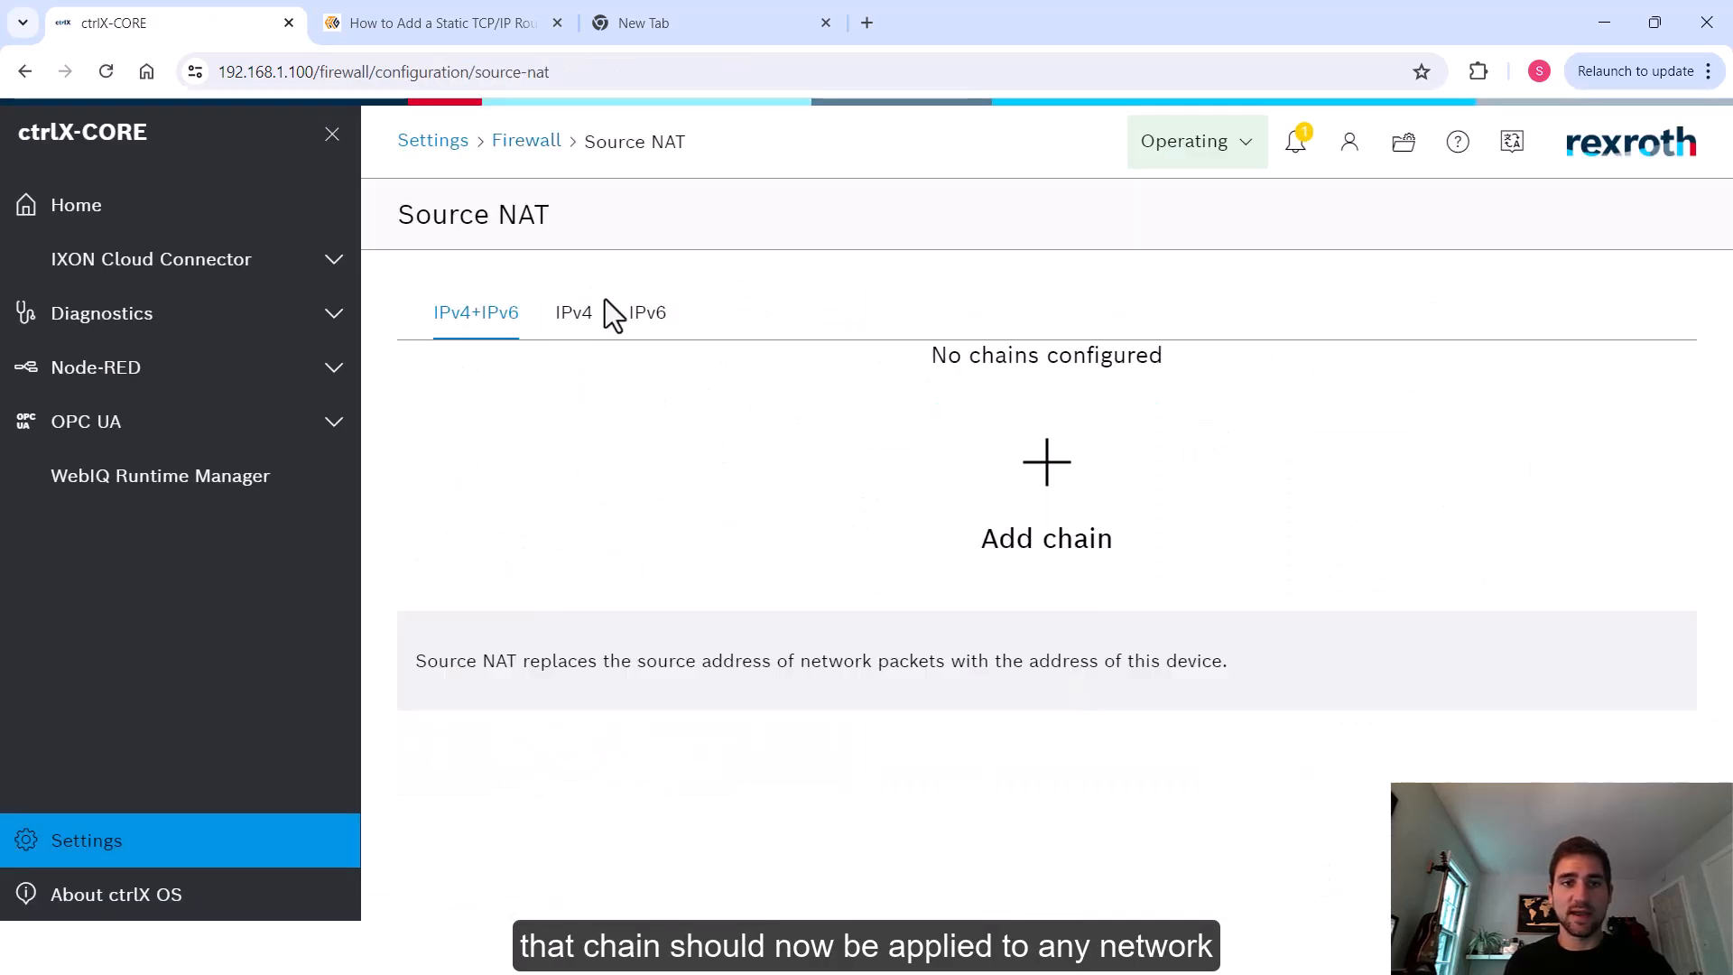
click(585, 316)
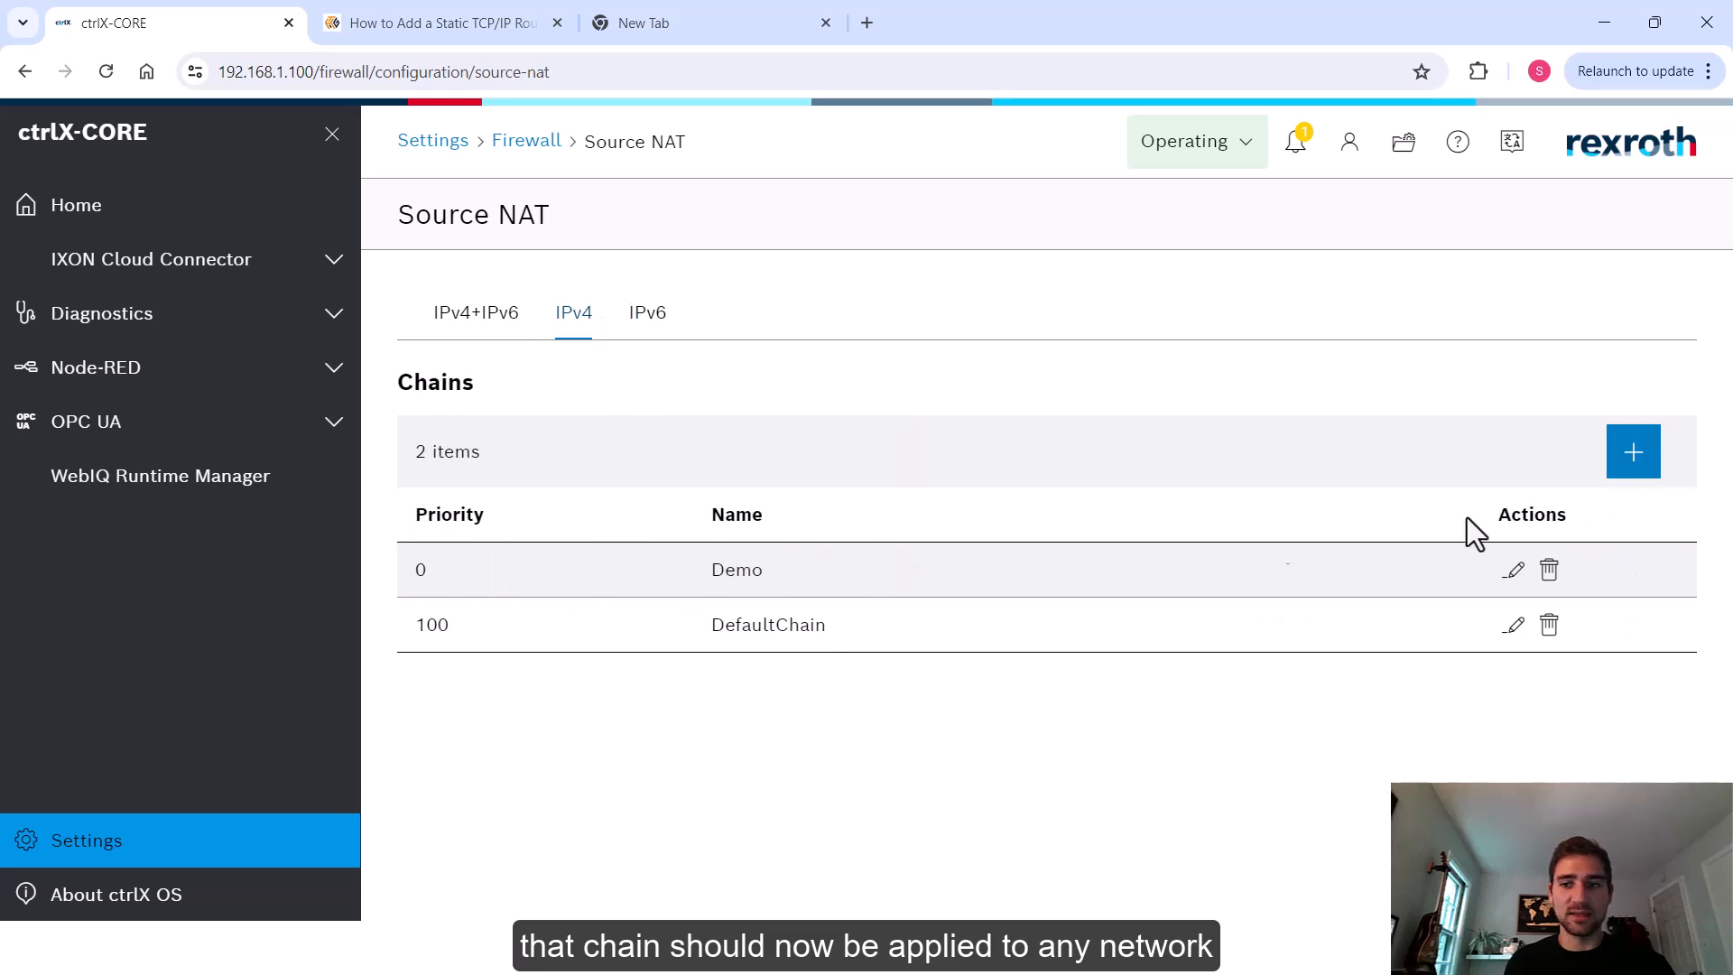
click(1514, 569)
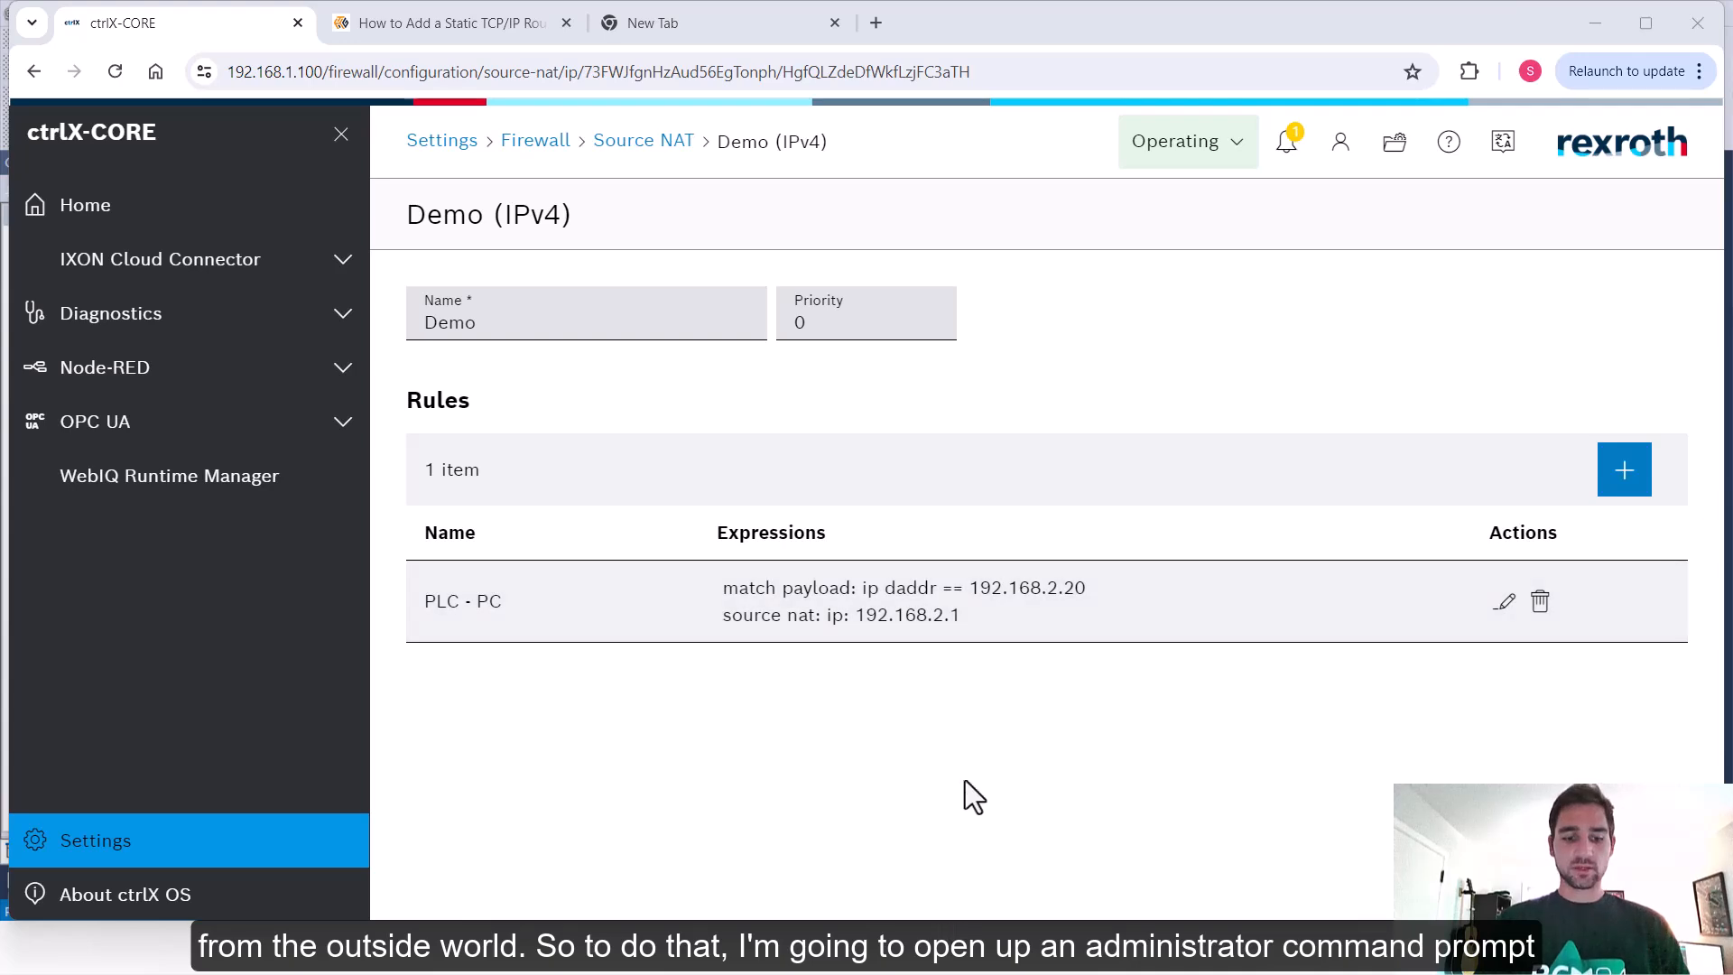
Switch to the administrator Command Prompt and list the PC's existing routes with route print
key(alt+Tab)
key(alt+Tab)
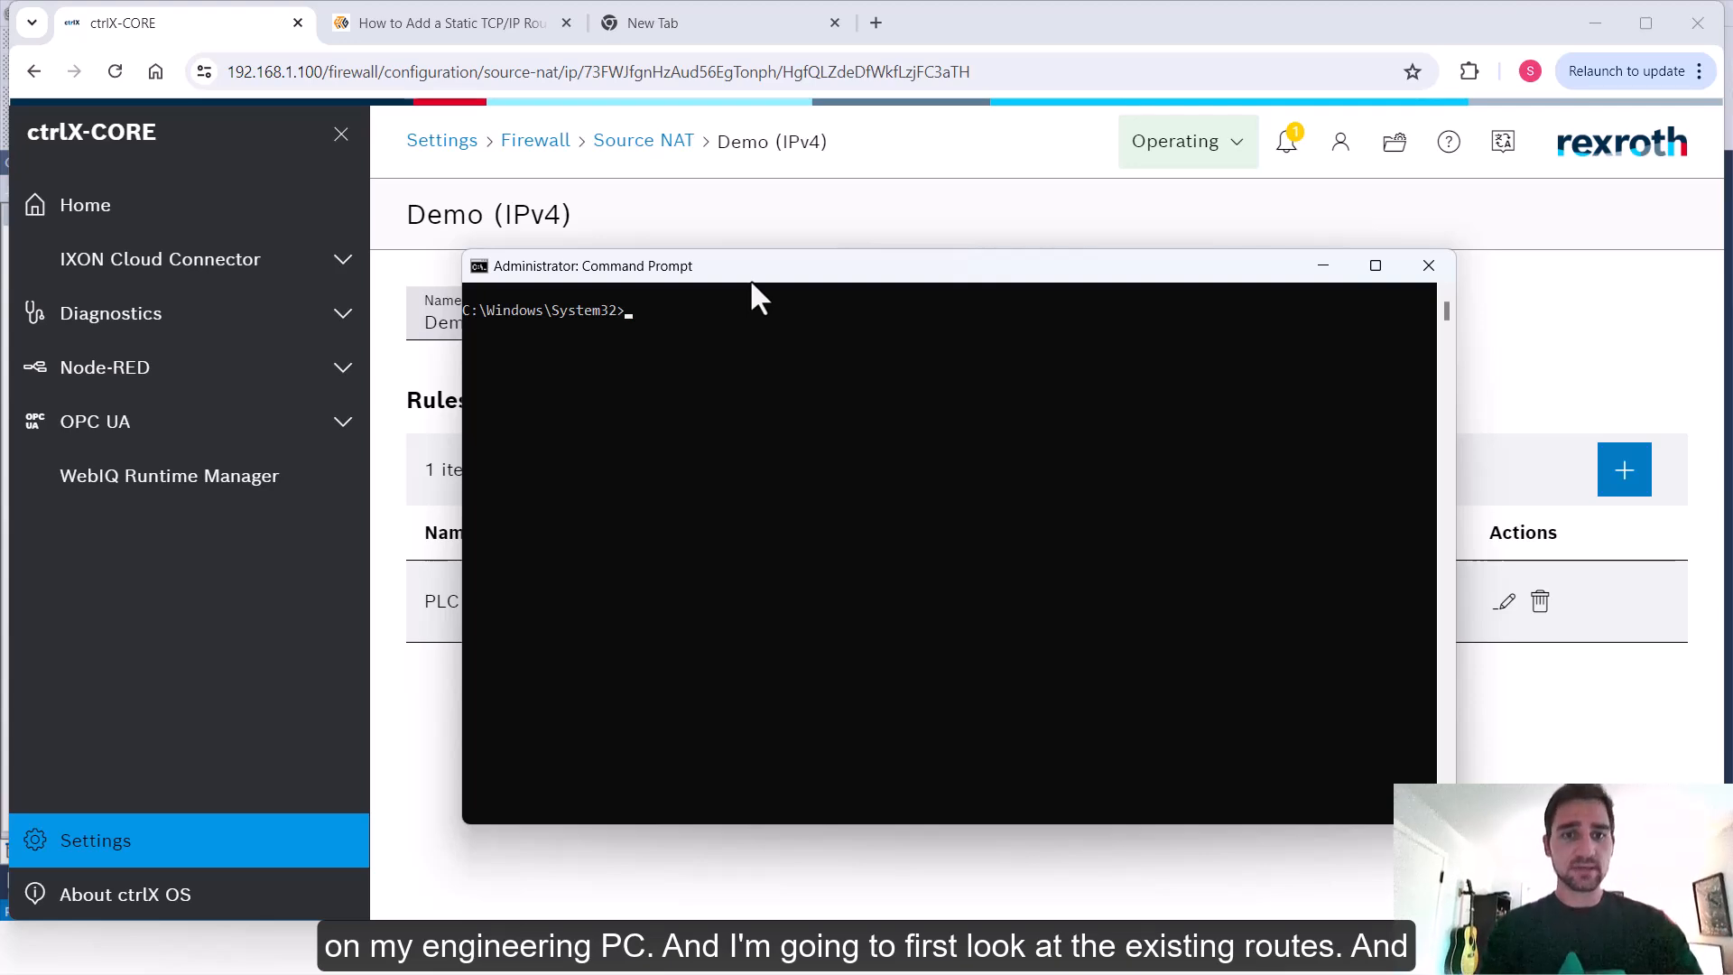
text(route print)
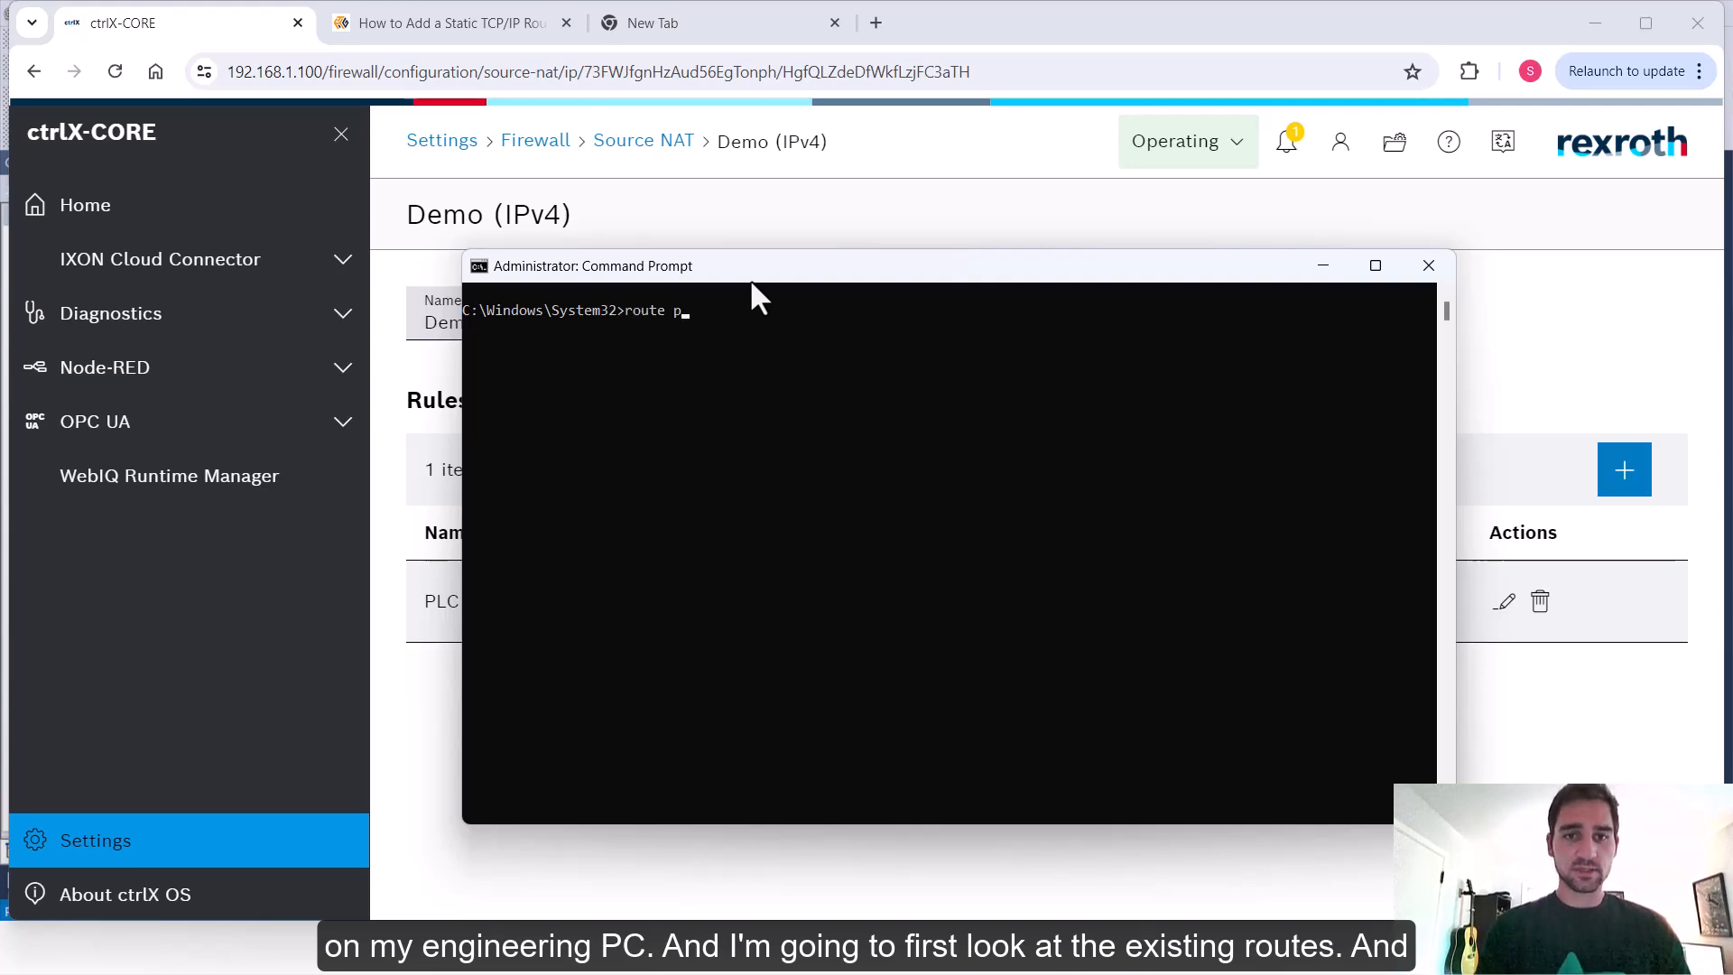
key(Return)
scroll(813, 485, up, 8)
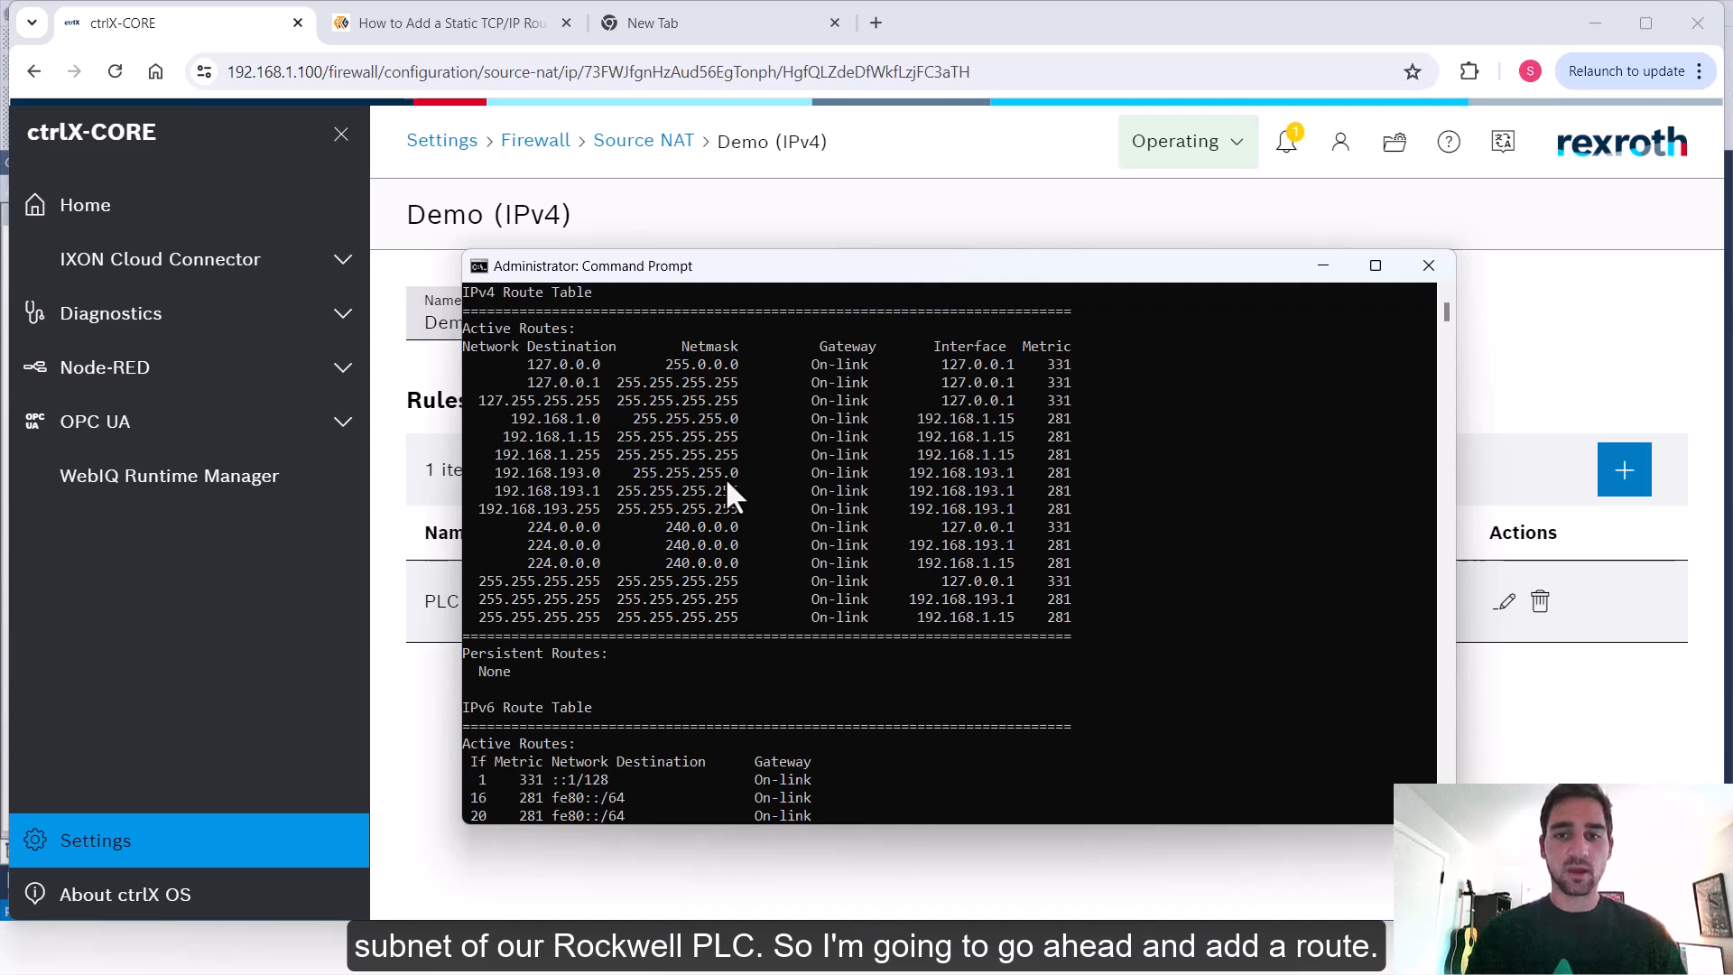
scroll(726, 478, down, 6)
scroll(726, 495, down, 1)
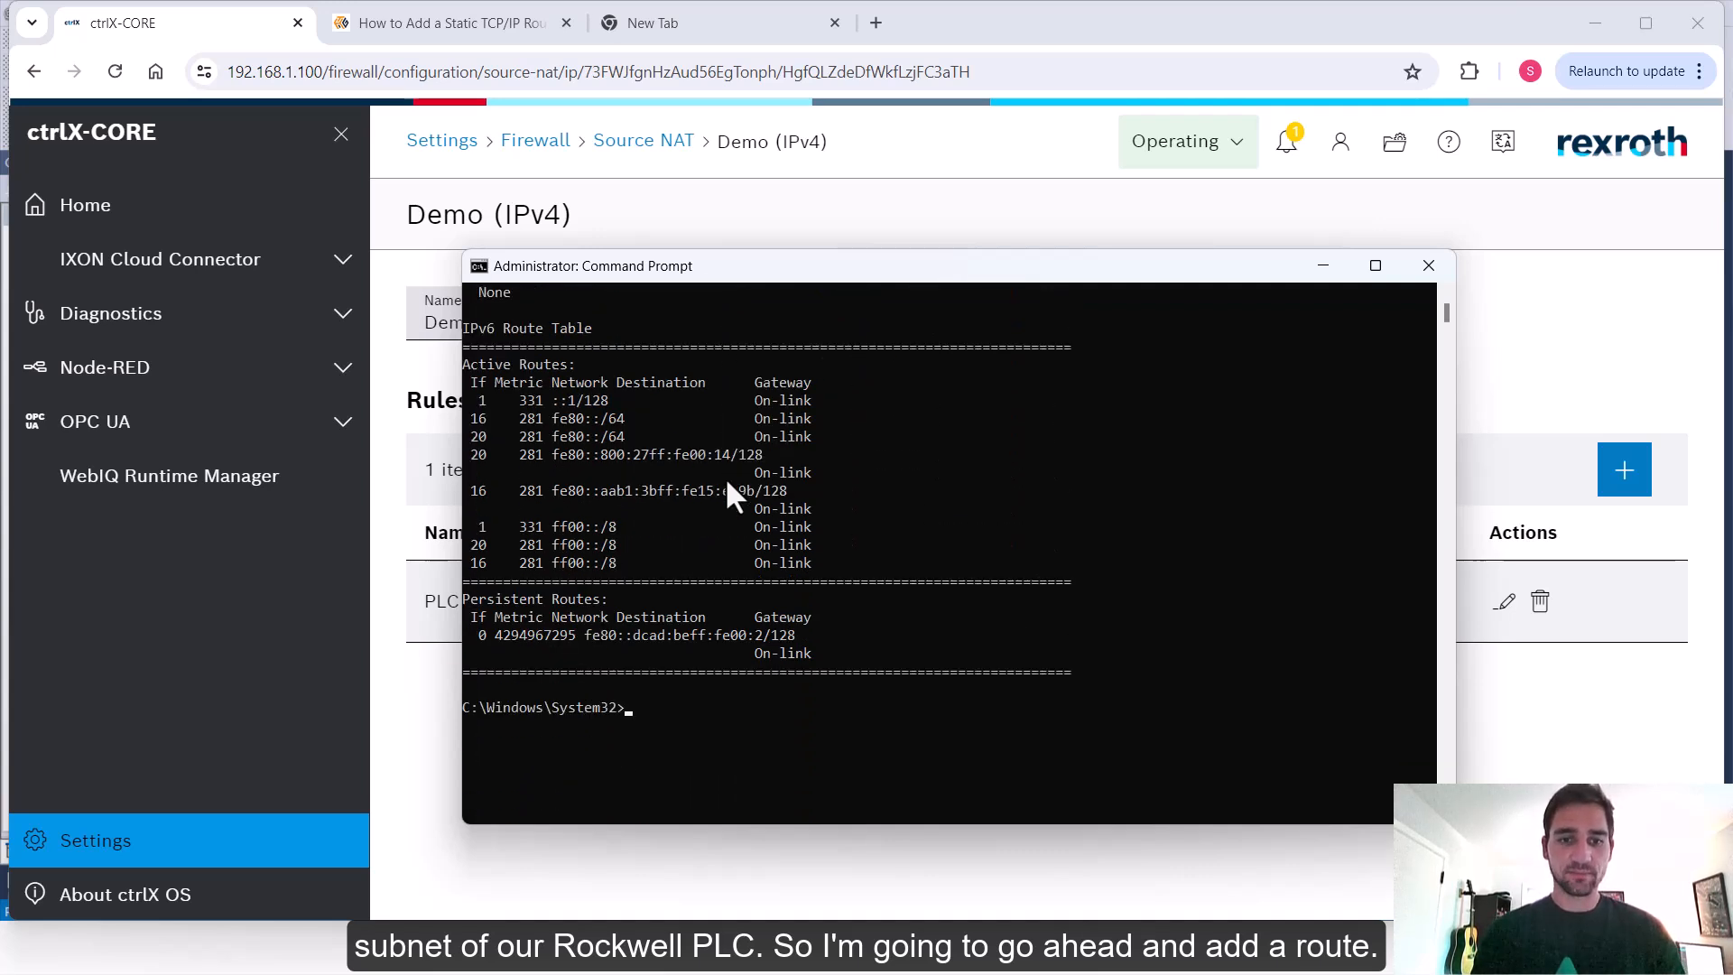
text(route a)
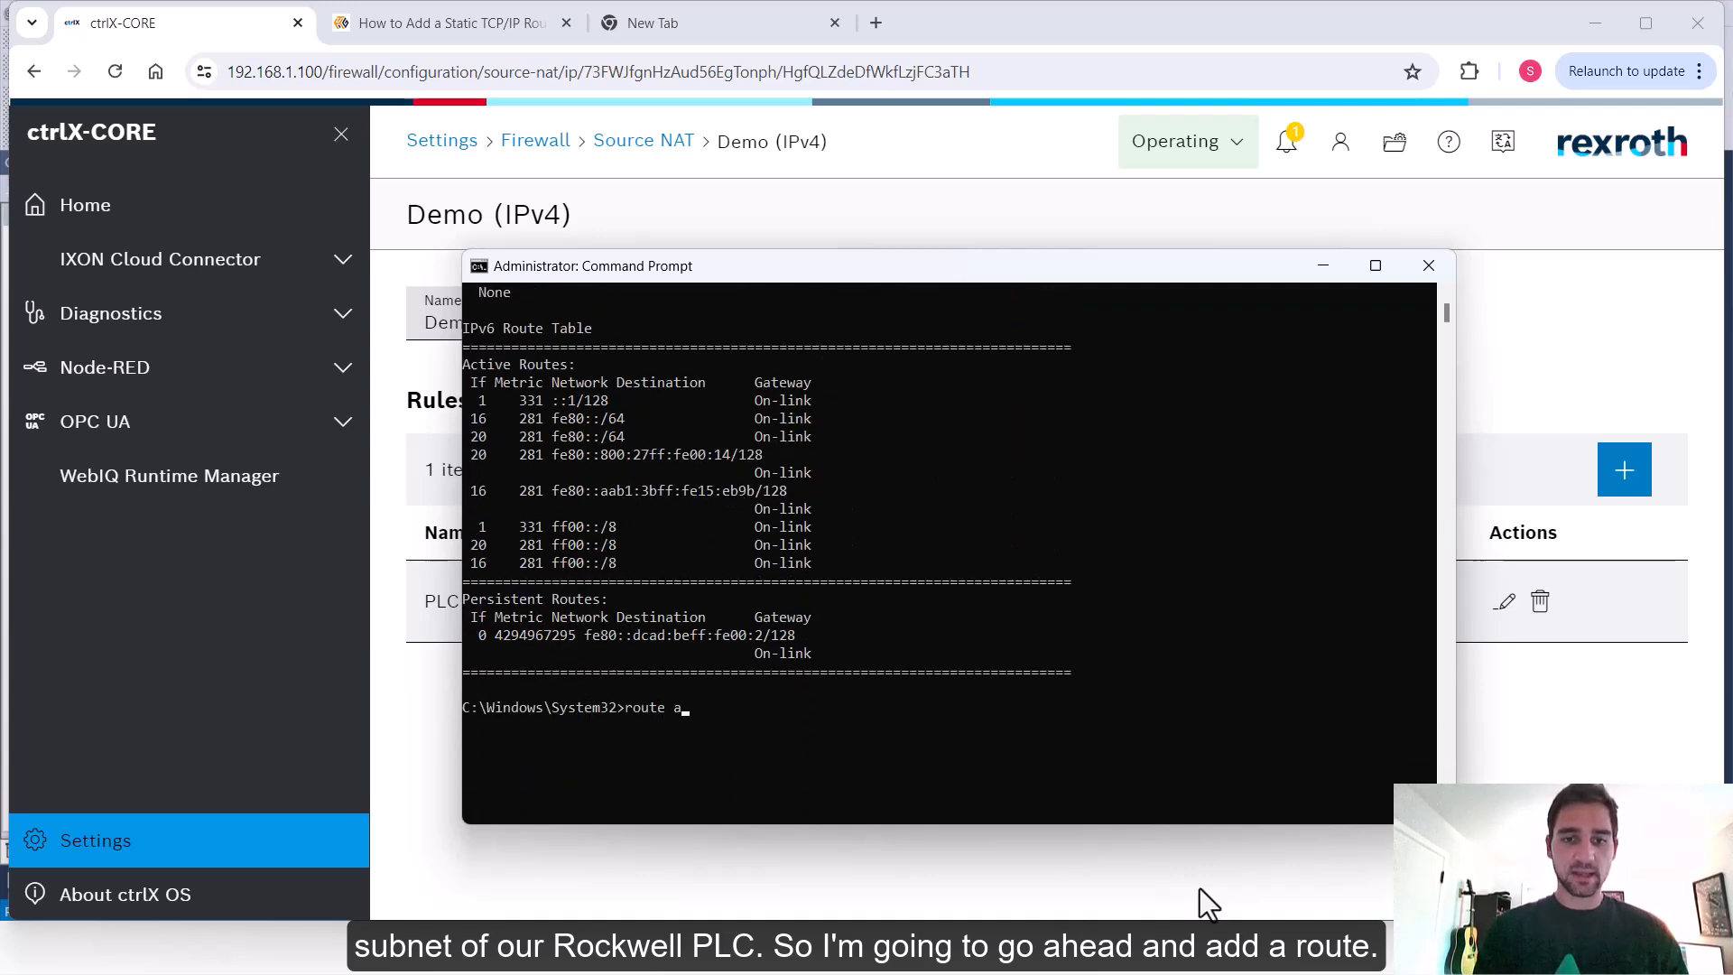
text(dd 192.168.2.0)
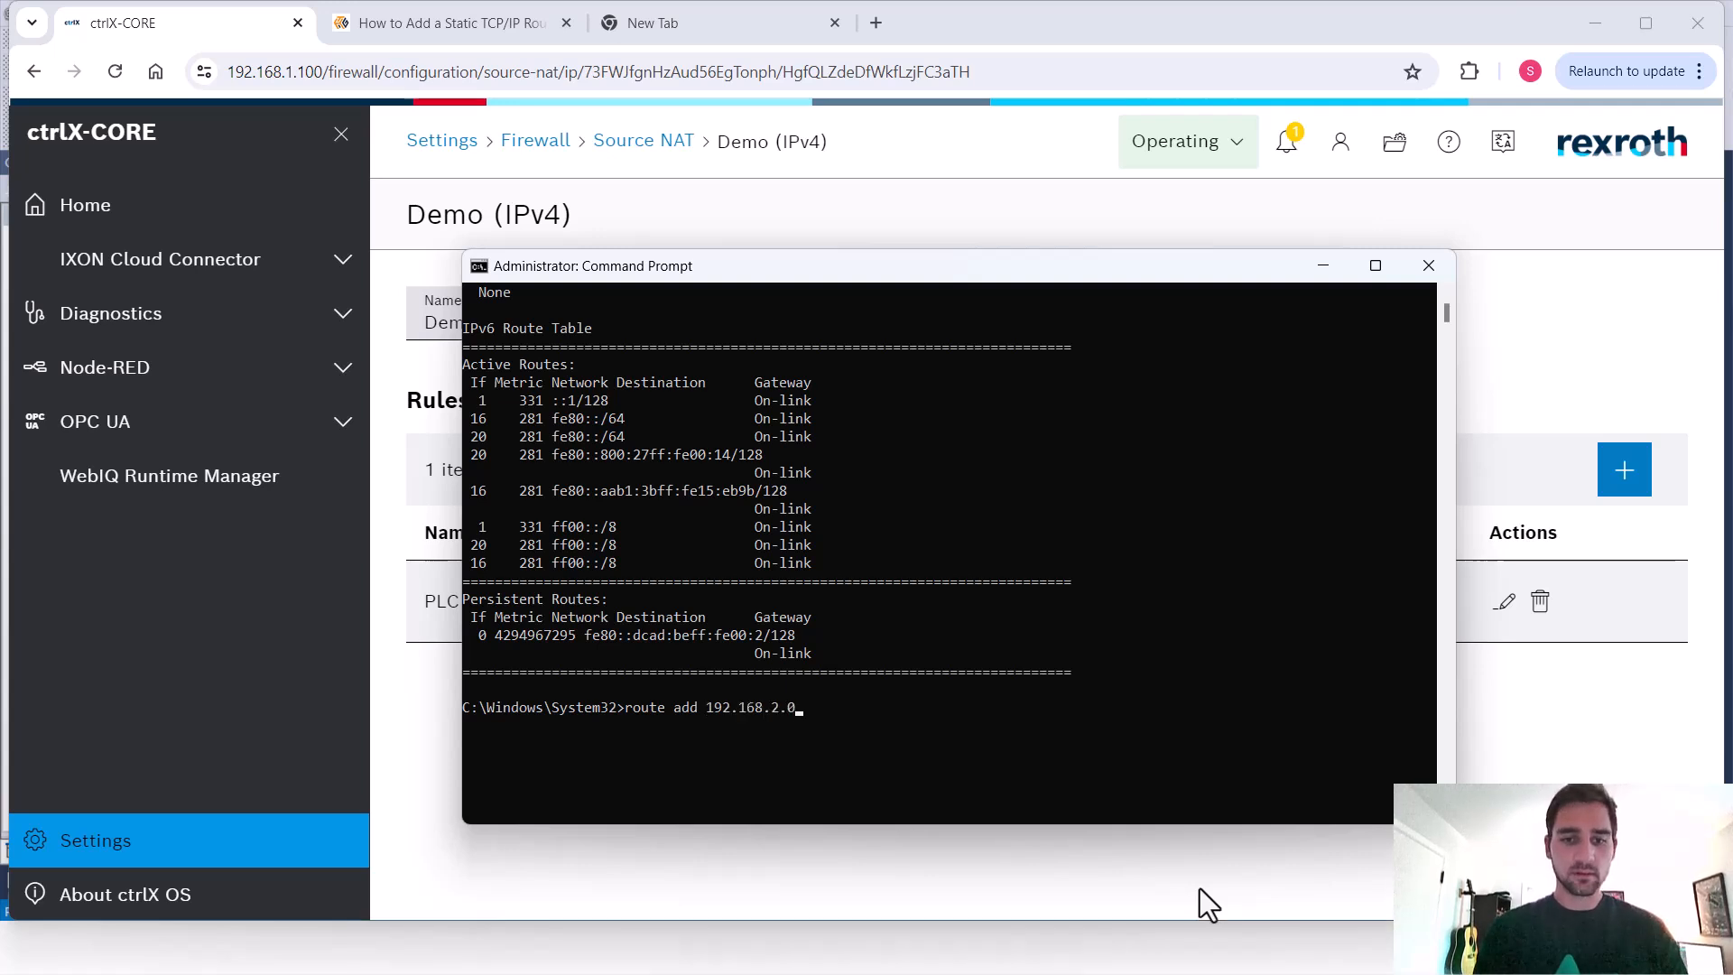
text( mask 255.2)
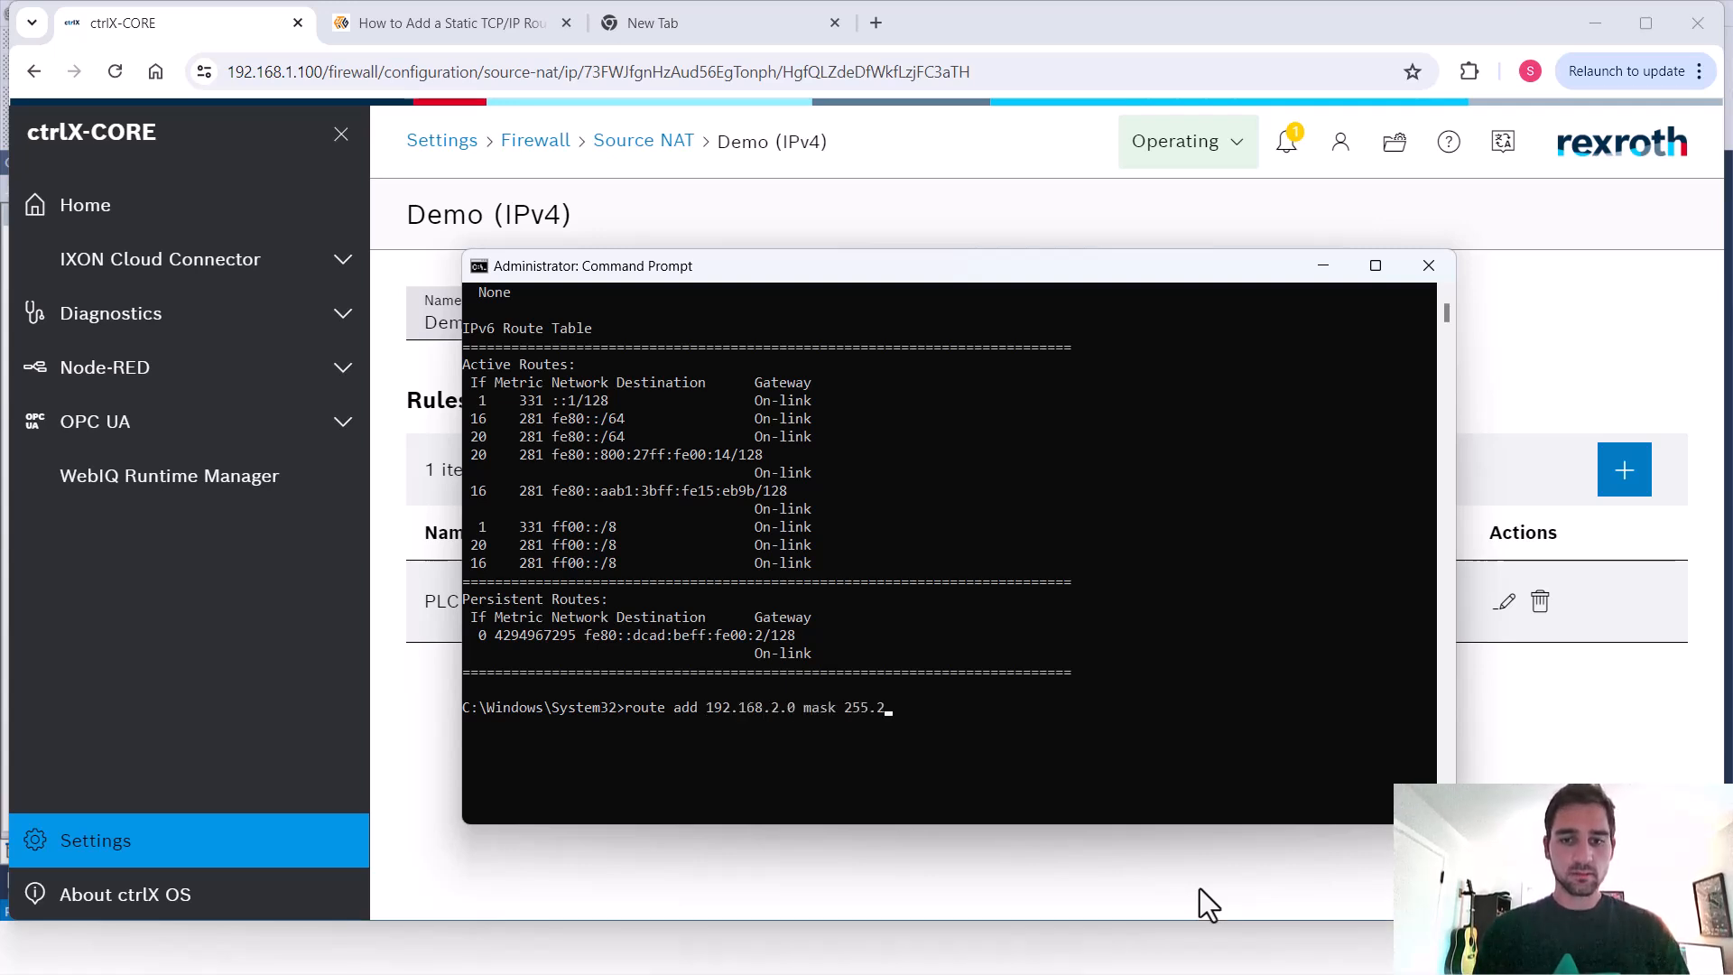
text(55.255.0)
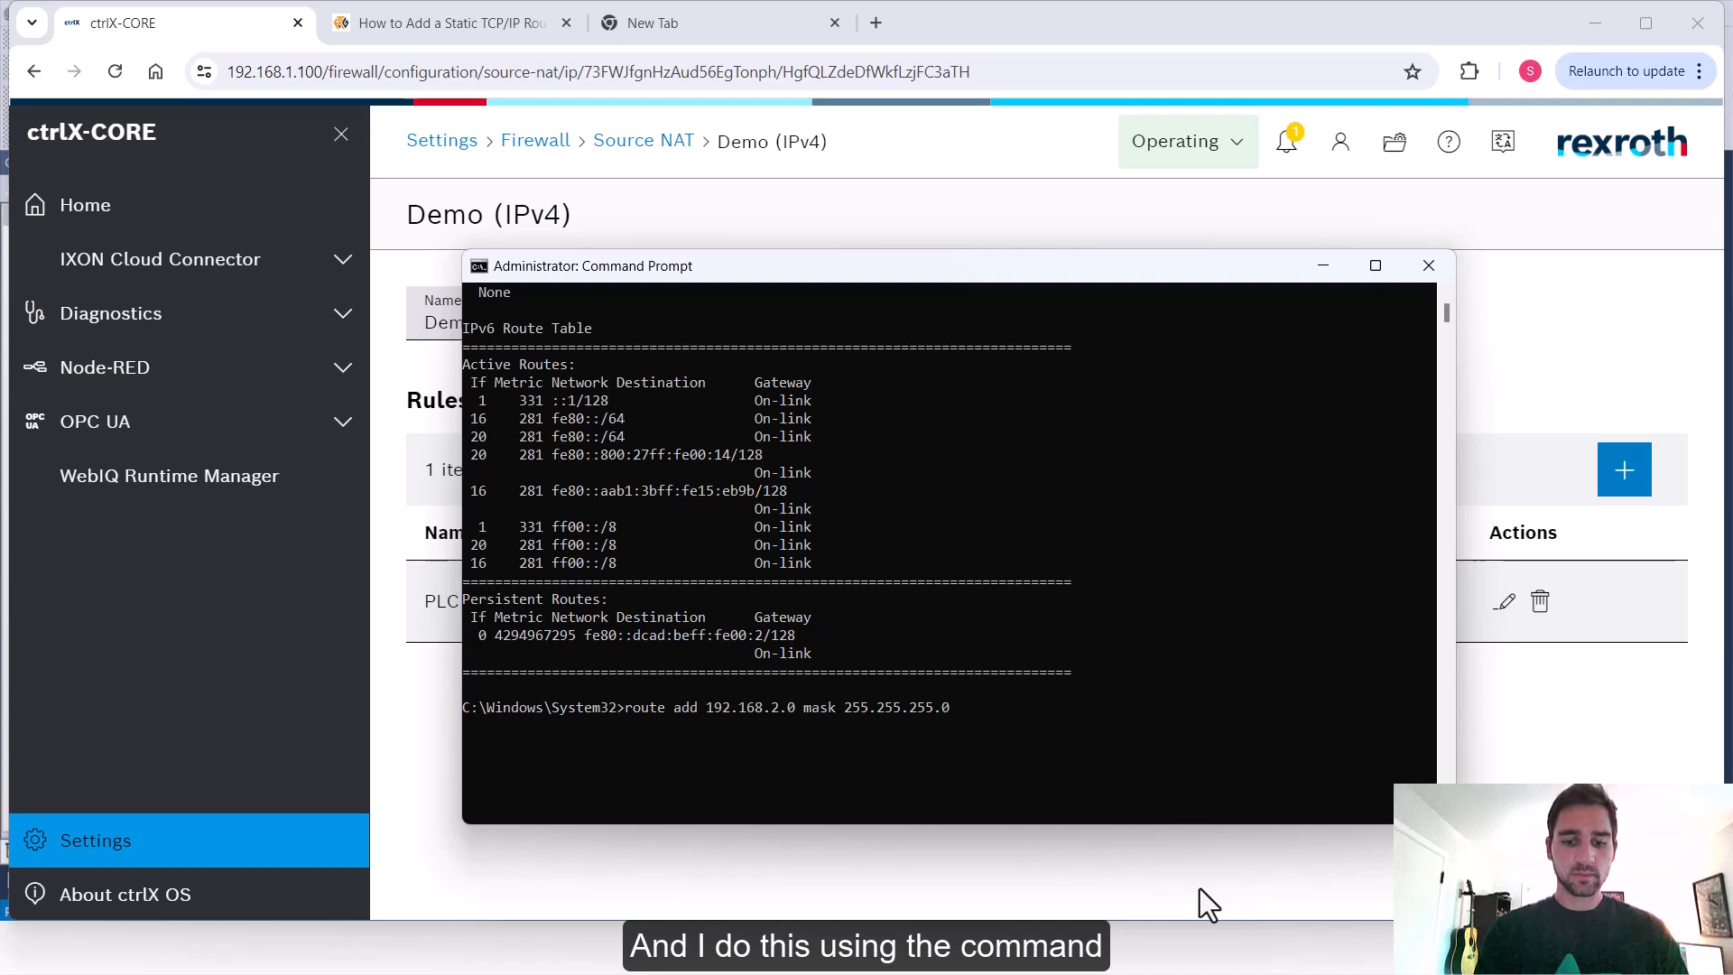
text( 192.168.1.100)
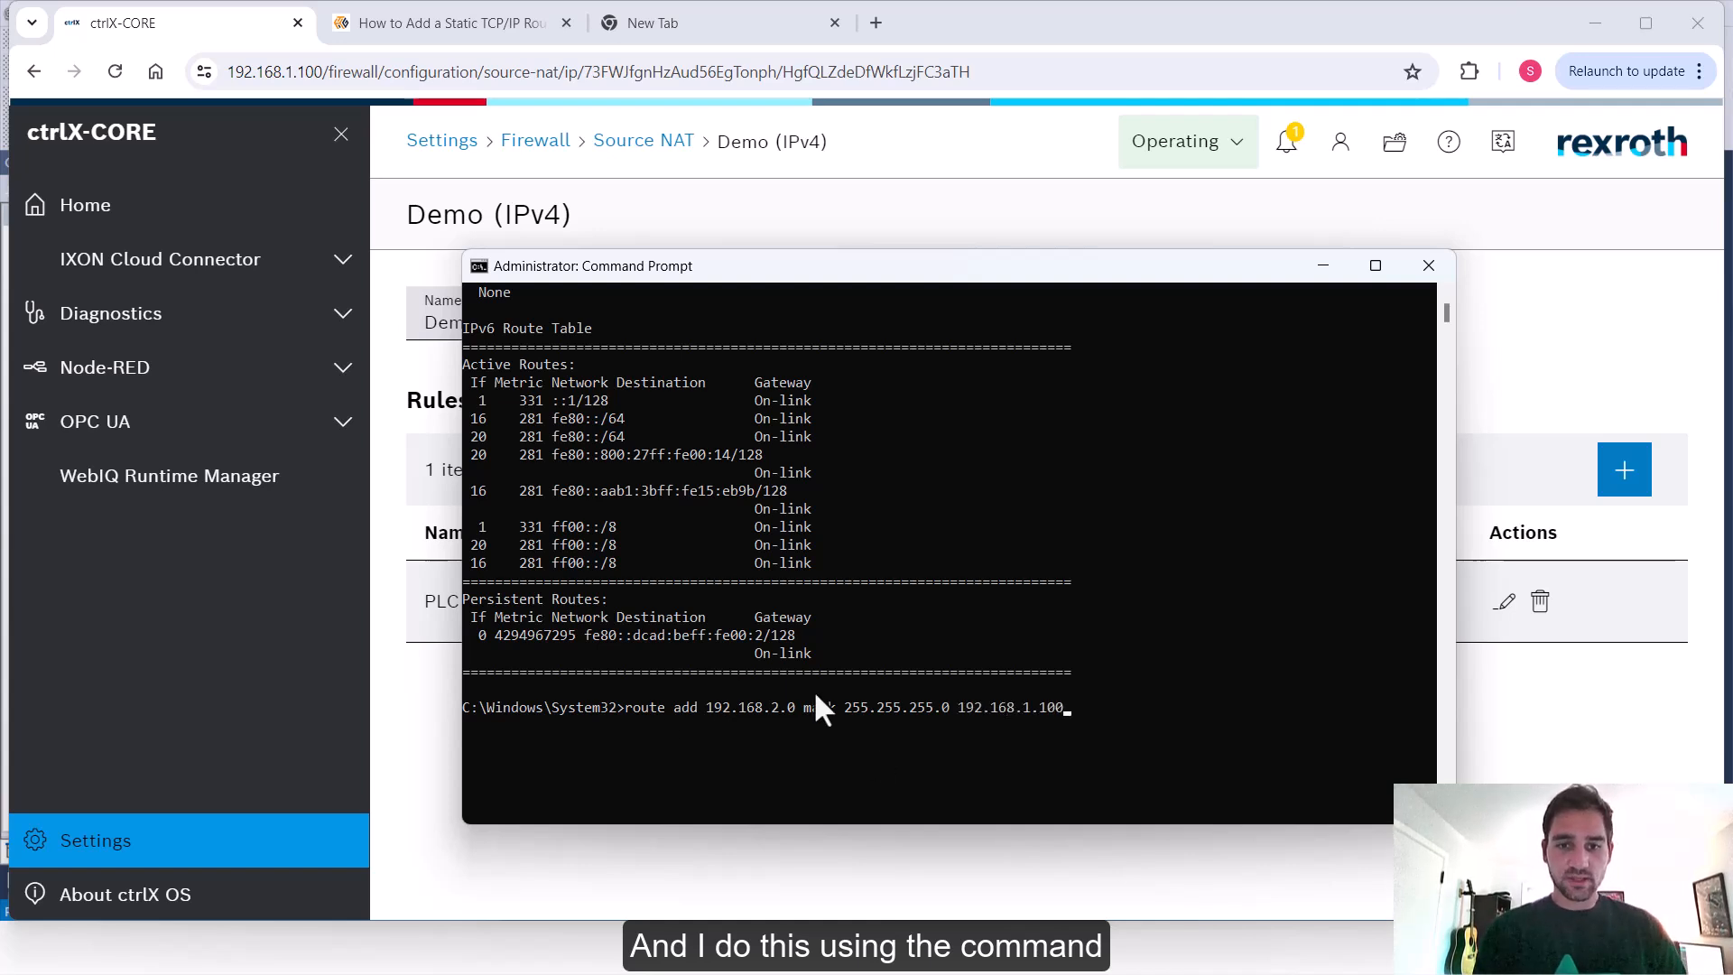
scroll(924, 708, down, 4)
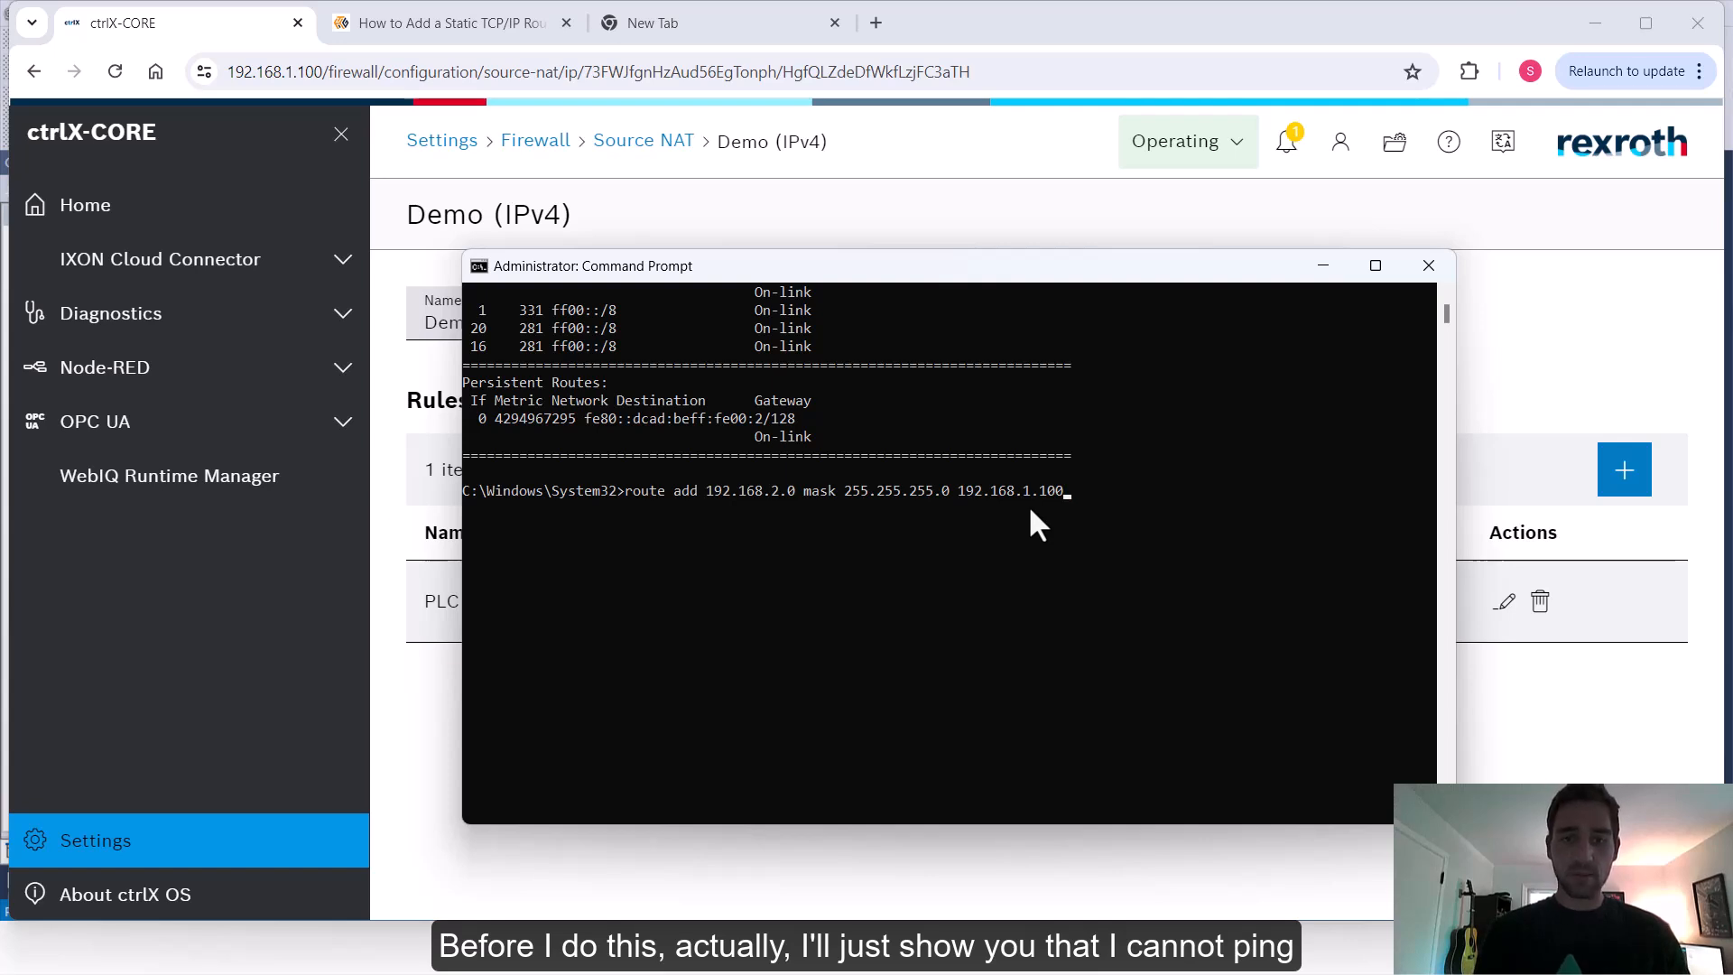
key(BackSpace)
key(BackSpace)
key(BackSpace)
key(BackSpace)
key(BackSpace)
key(BackSpace)
key(BackSpace)
key(BackSpace)
key(BackSpace)
key(BackSpace)
key(BackSpace)
key(BackSpace)
key(BackSpace)
key(BackSpace)
key(BackSpace)
key(BackSpace)
key(BackSpace)
key(BackSpace)
key(BackSpace)
key(BackSpace)
key(BackSpace)
key(BackSpace)
key(BackSpace)
key(BackSpace)
key(BackSpace)
key(BackSpace)
key(BackSpace)
key(BackSpace)
key(BackSpace)
key(BackSpace)
key(BackSpace)
key(BackSpace)
key(BackSpace)
key(BackSpace)
key(BackSpace)
key(BackSpace)
key(BackSpace)
key(BackSpace)
key(BackSpace)
key(BackSpace)
Ping the PLC at 192.168.2.20, then stop the ping and clear the console
text(pgin)
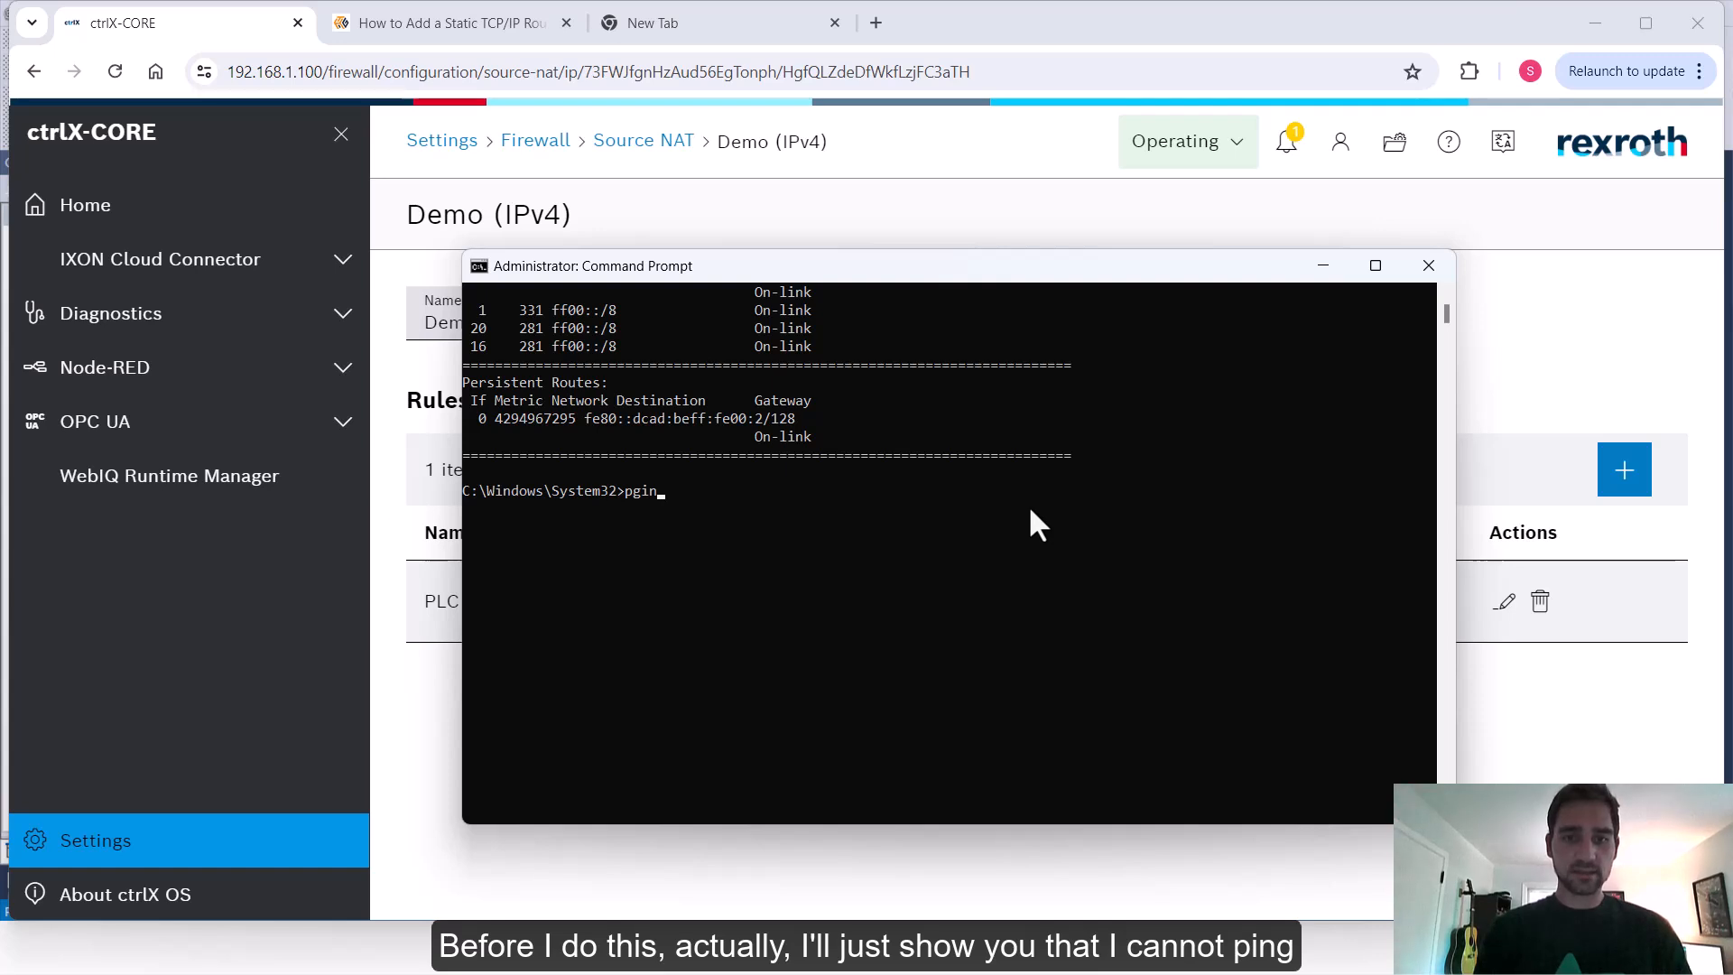
key(BackSpace)
key(BackSpace)
key(BackSpace)
text(ing 192.168.2.20)
key(Return)
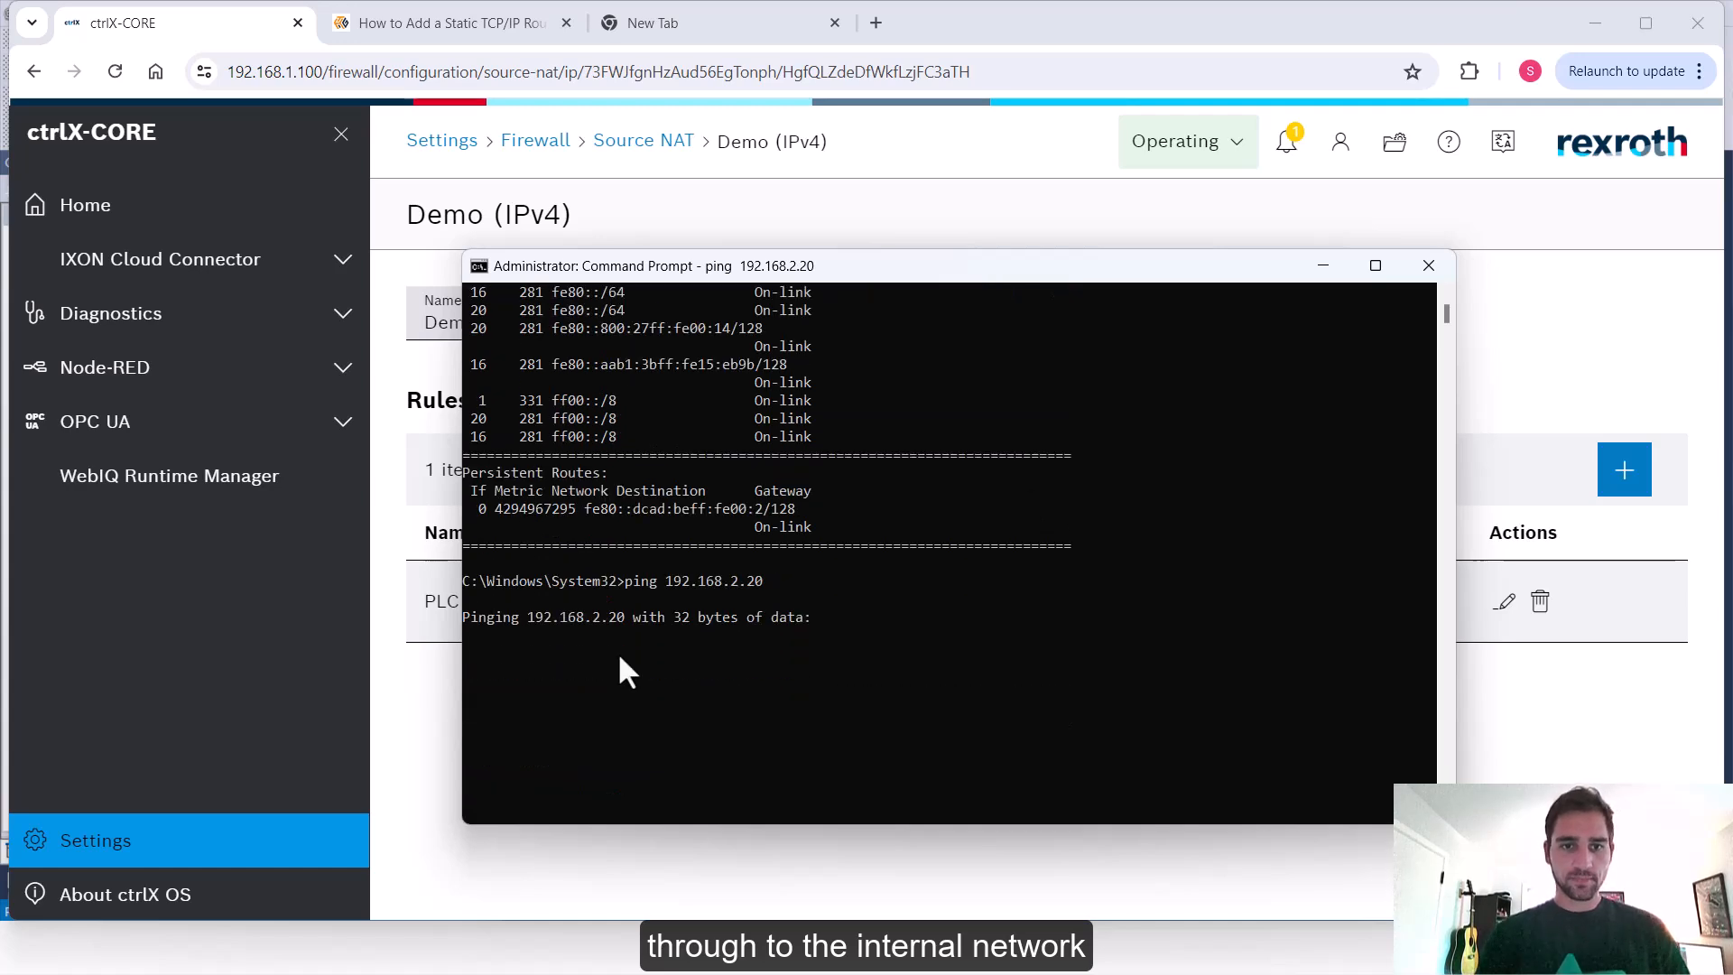
scroll(1021, 727, down, 2)
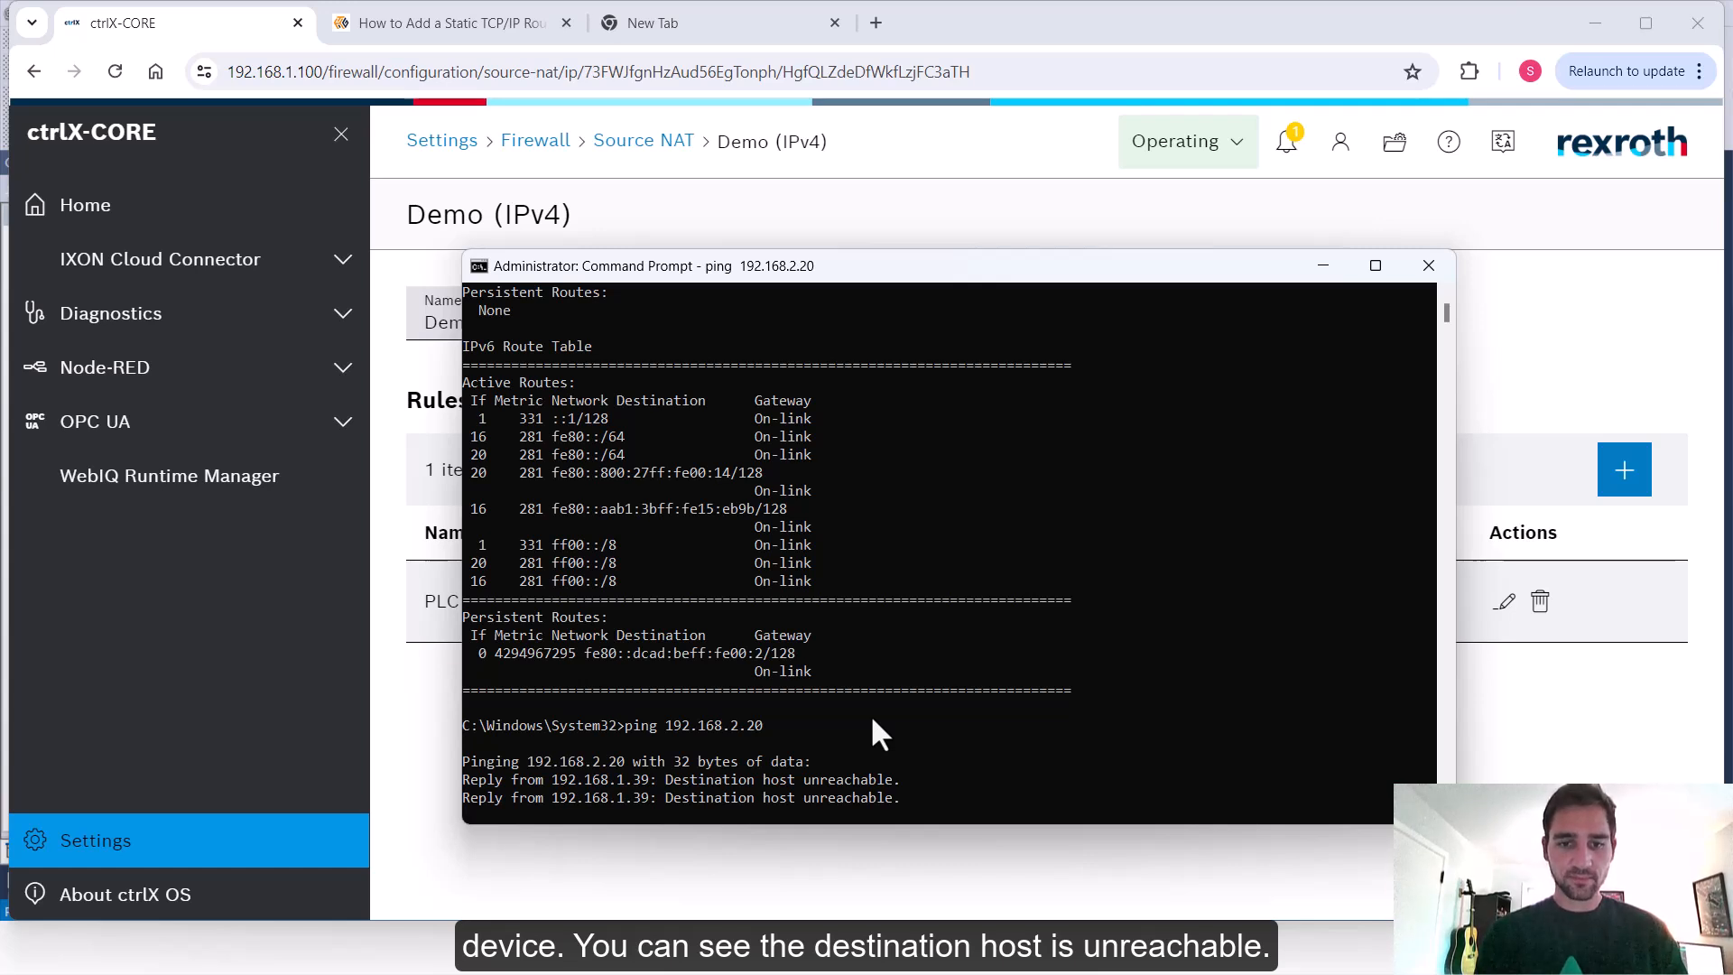
key(ctrl+c)
text(cls)
key(Return)
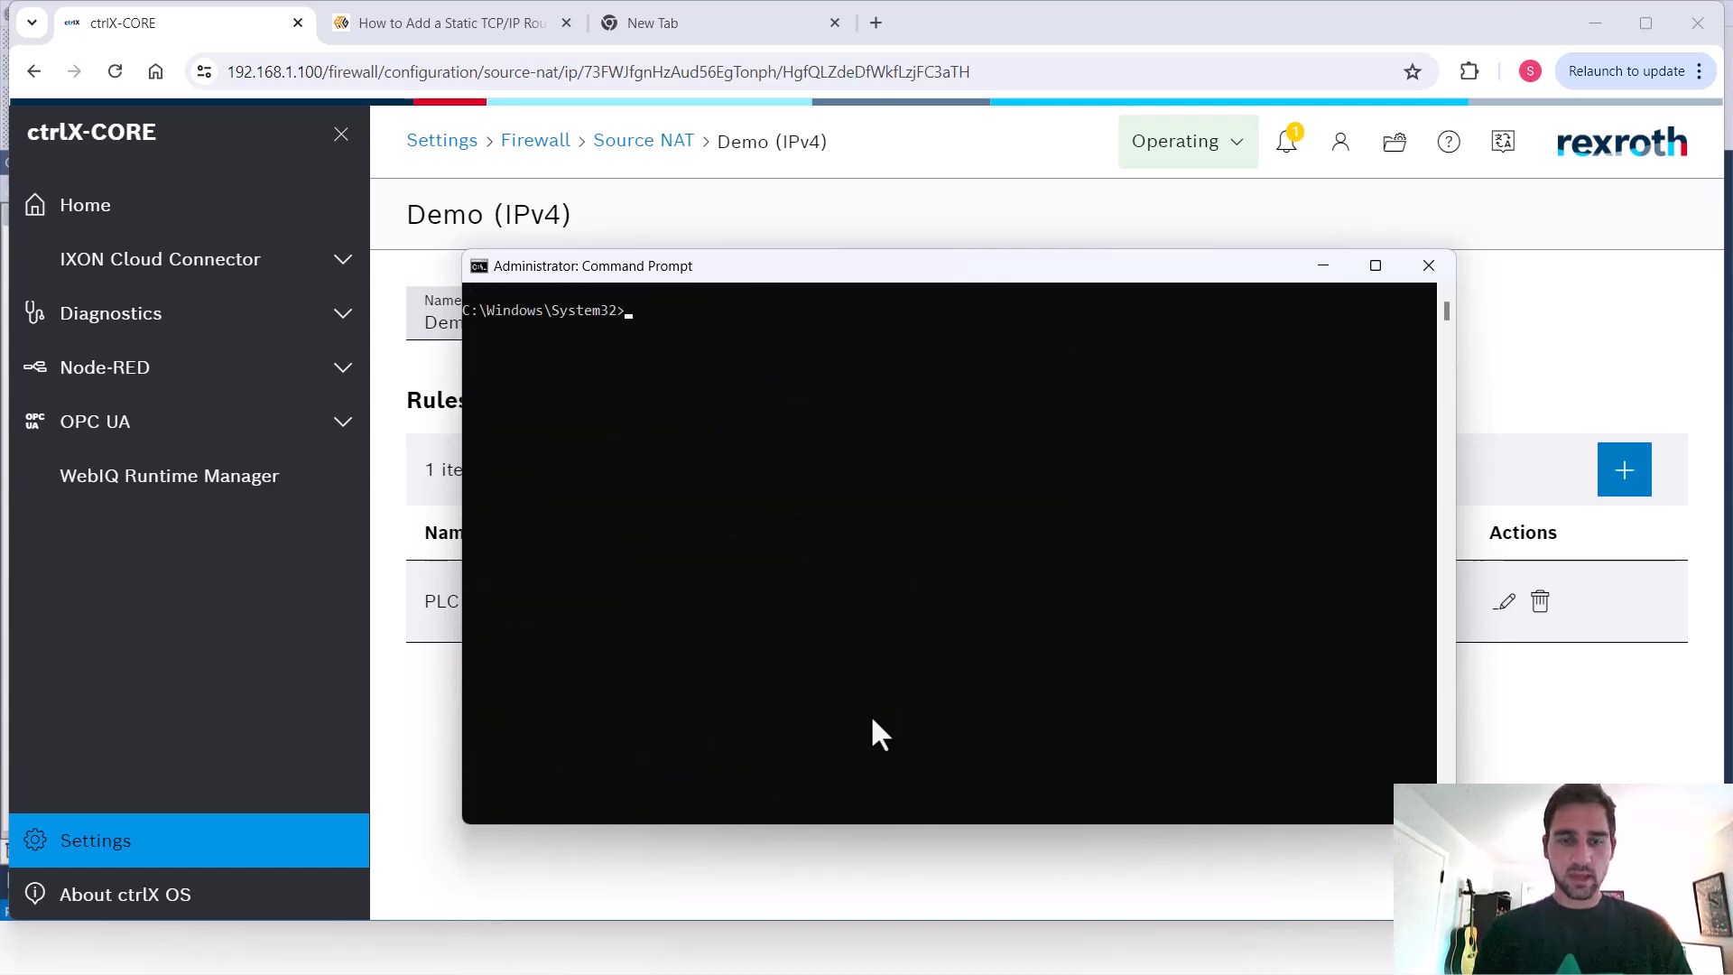
Add a route to 192.168.2.0 mask 255.255.255.0 via gateway 192.168.1.100
text(route )
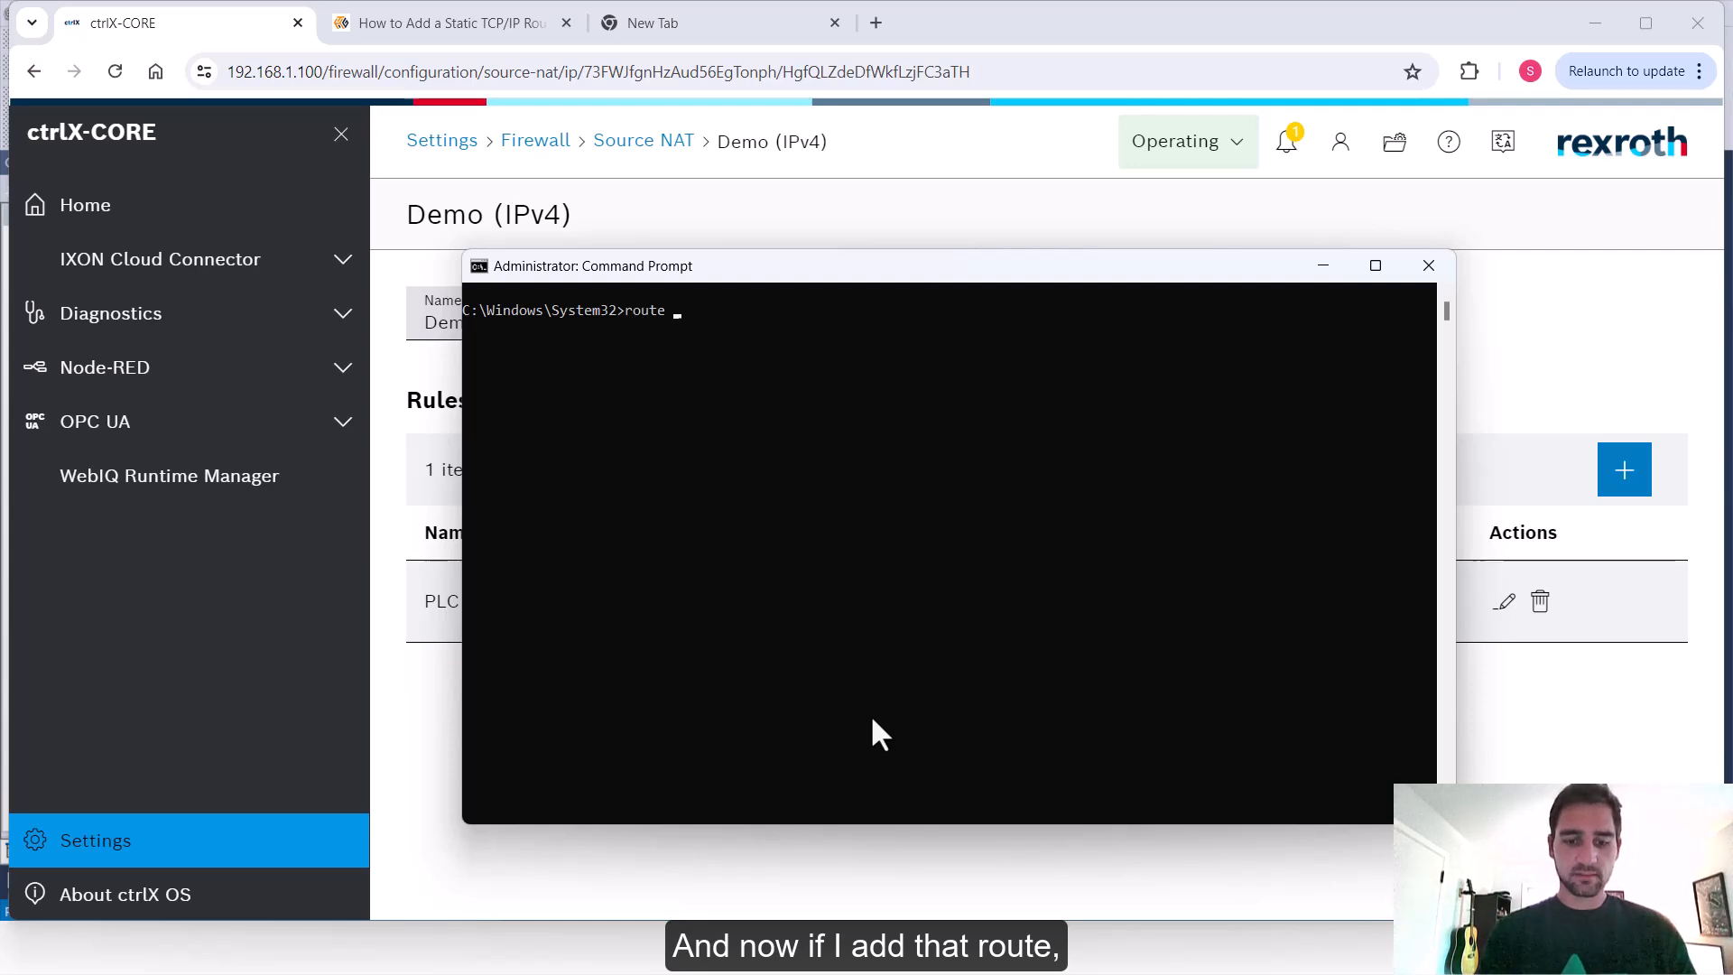
text(add 192.168.2.)
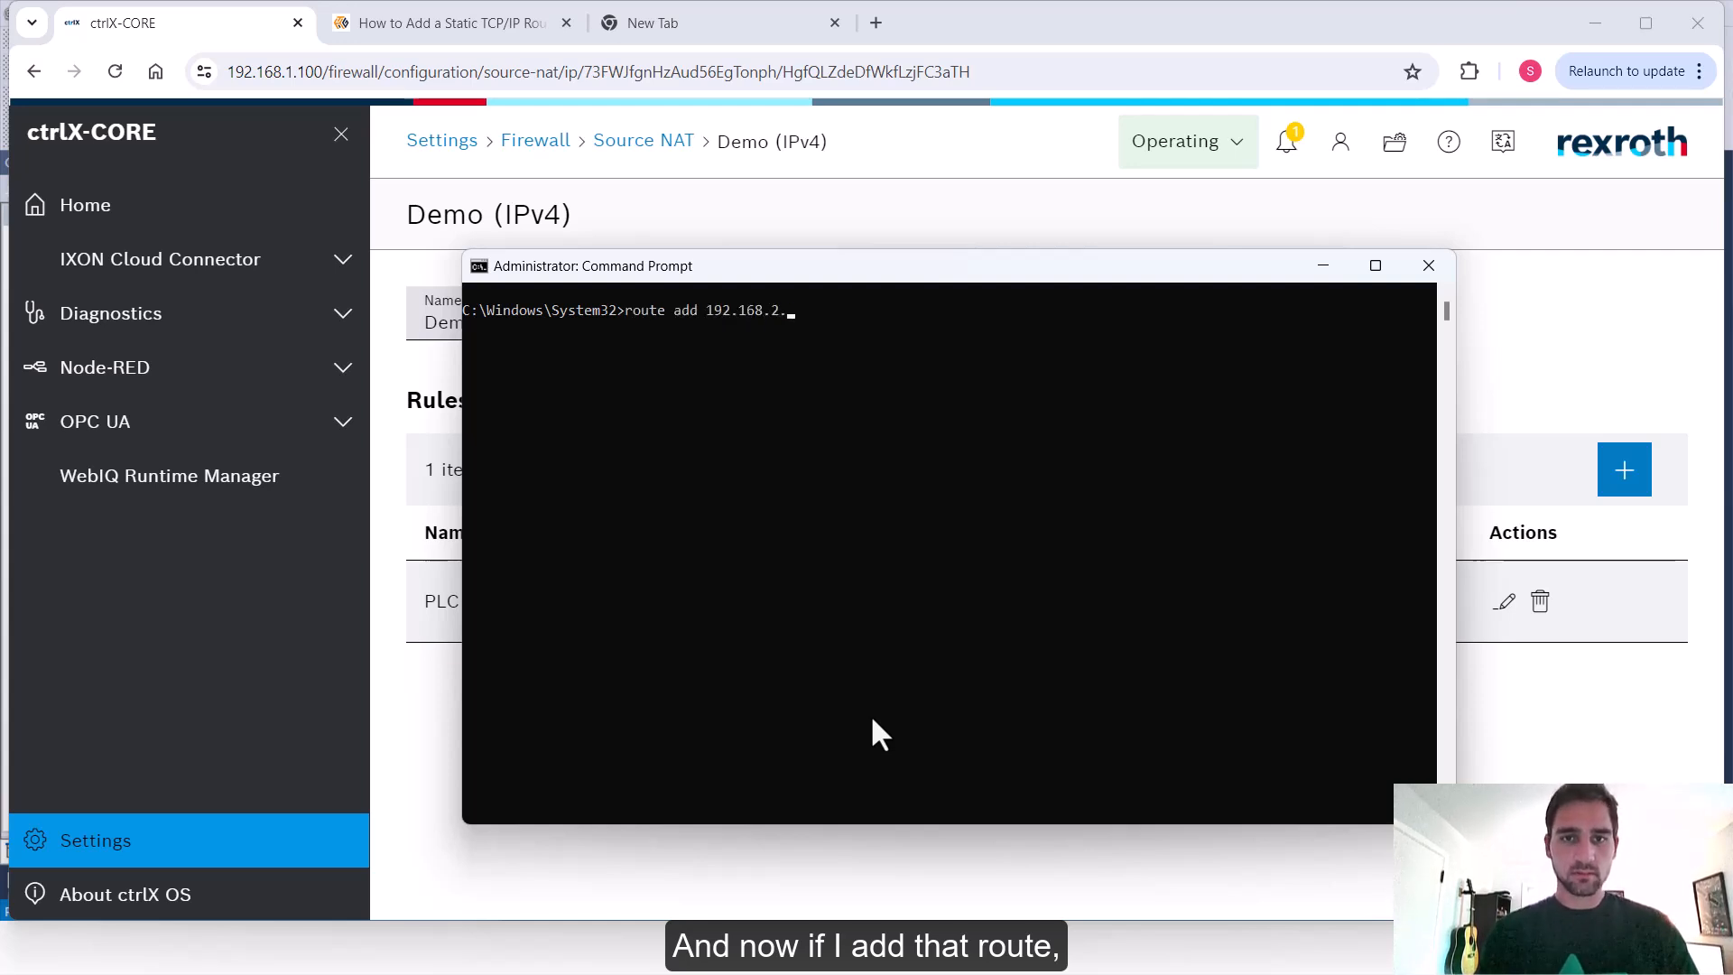
text(0 mask 255.255.25)
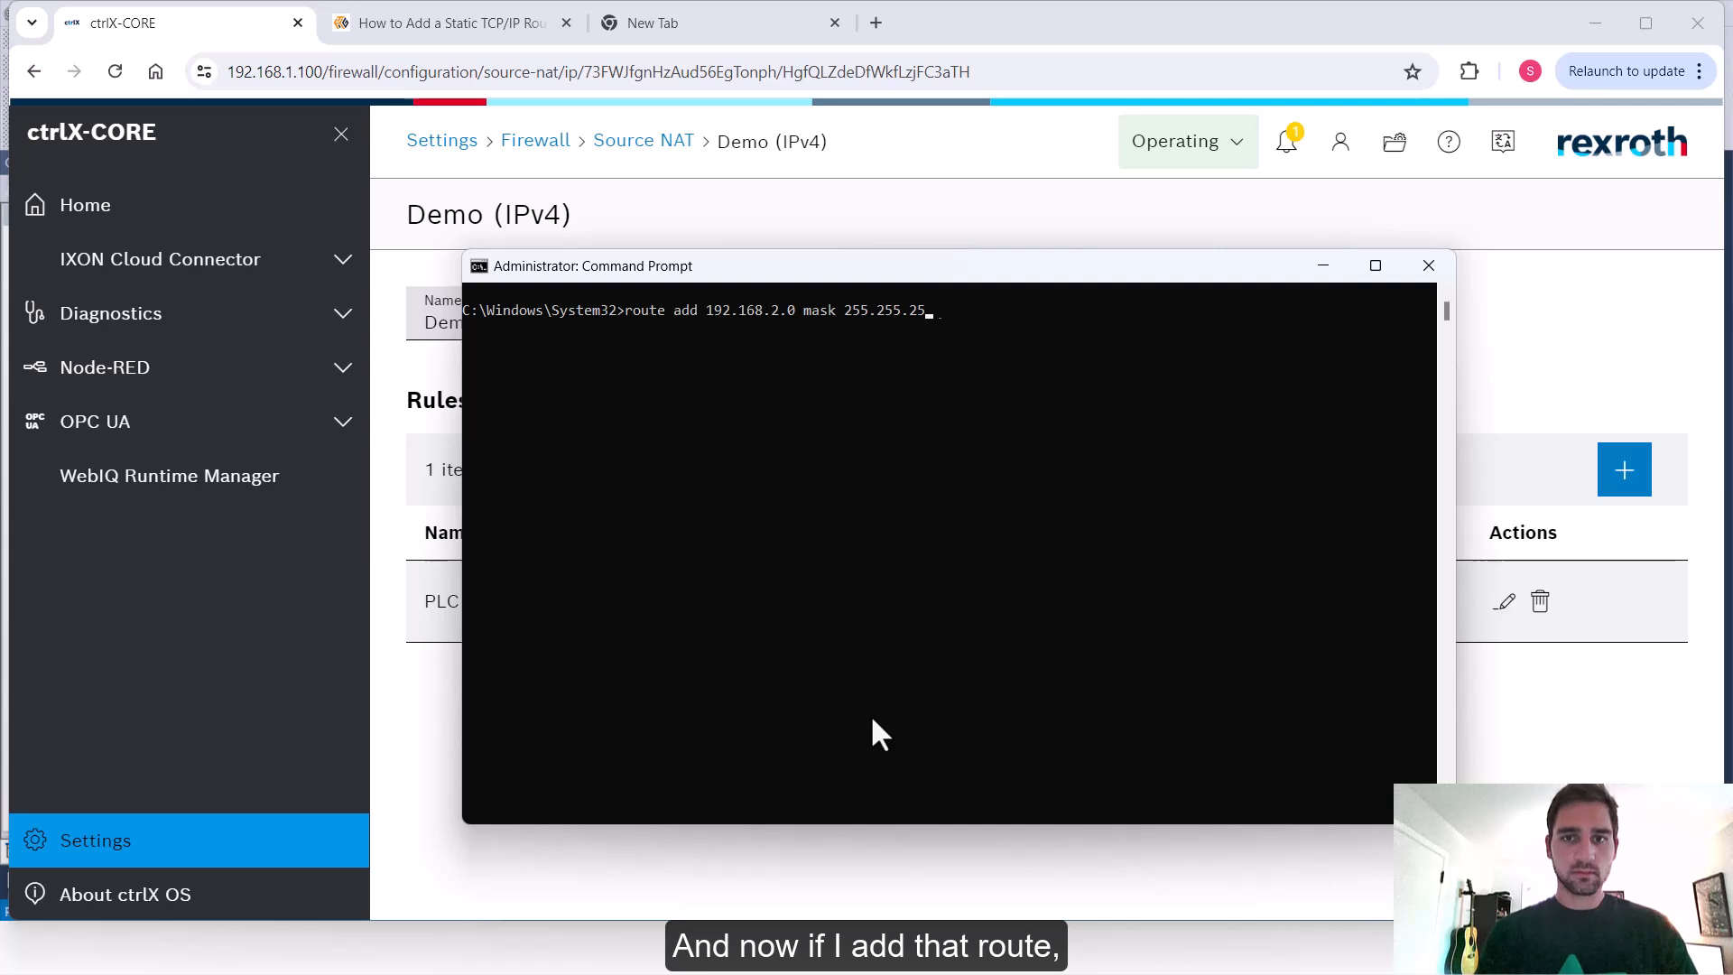
text(5.0 192.168.1.100)
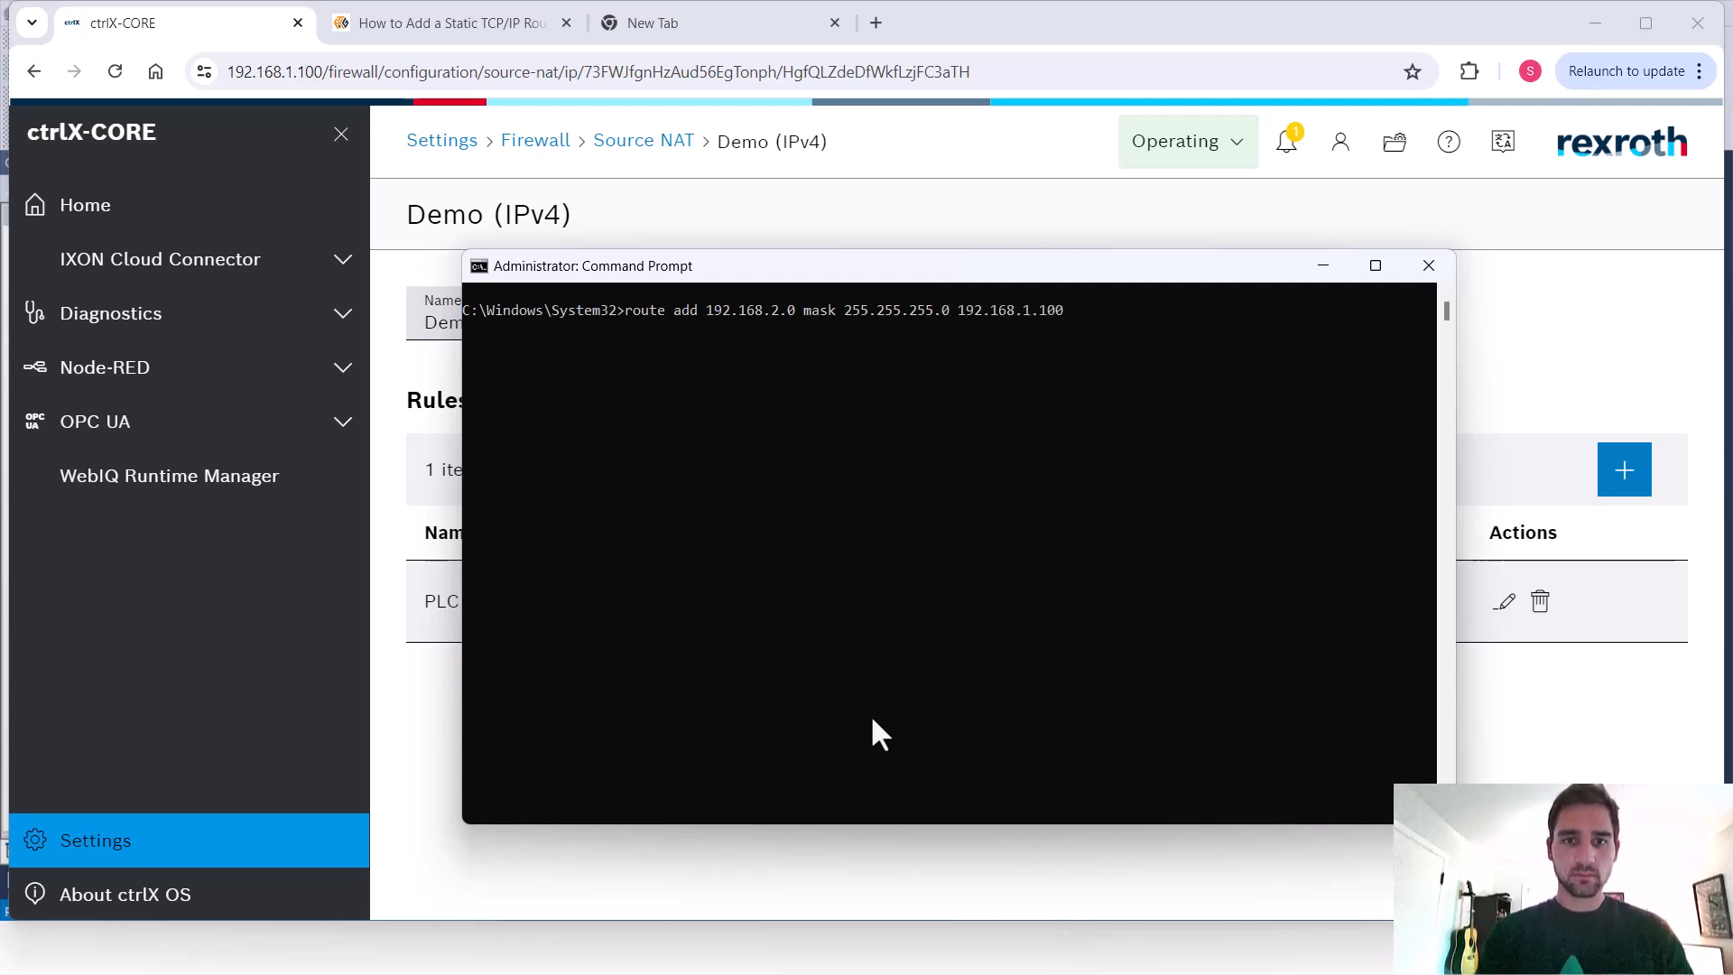
key(Return)
Ping the PLC at 192.168.2.20 again to test the new route
text(cls)
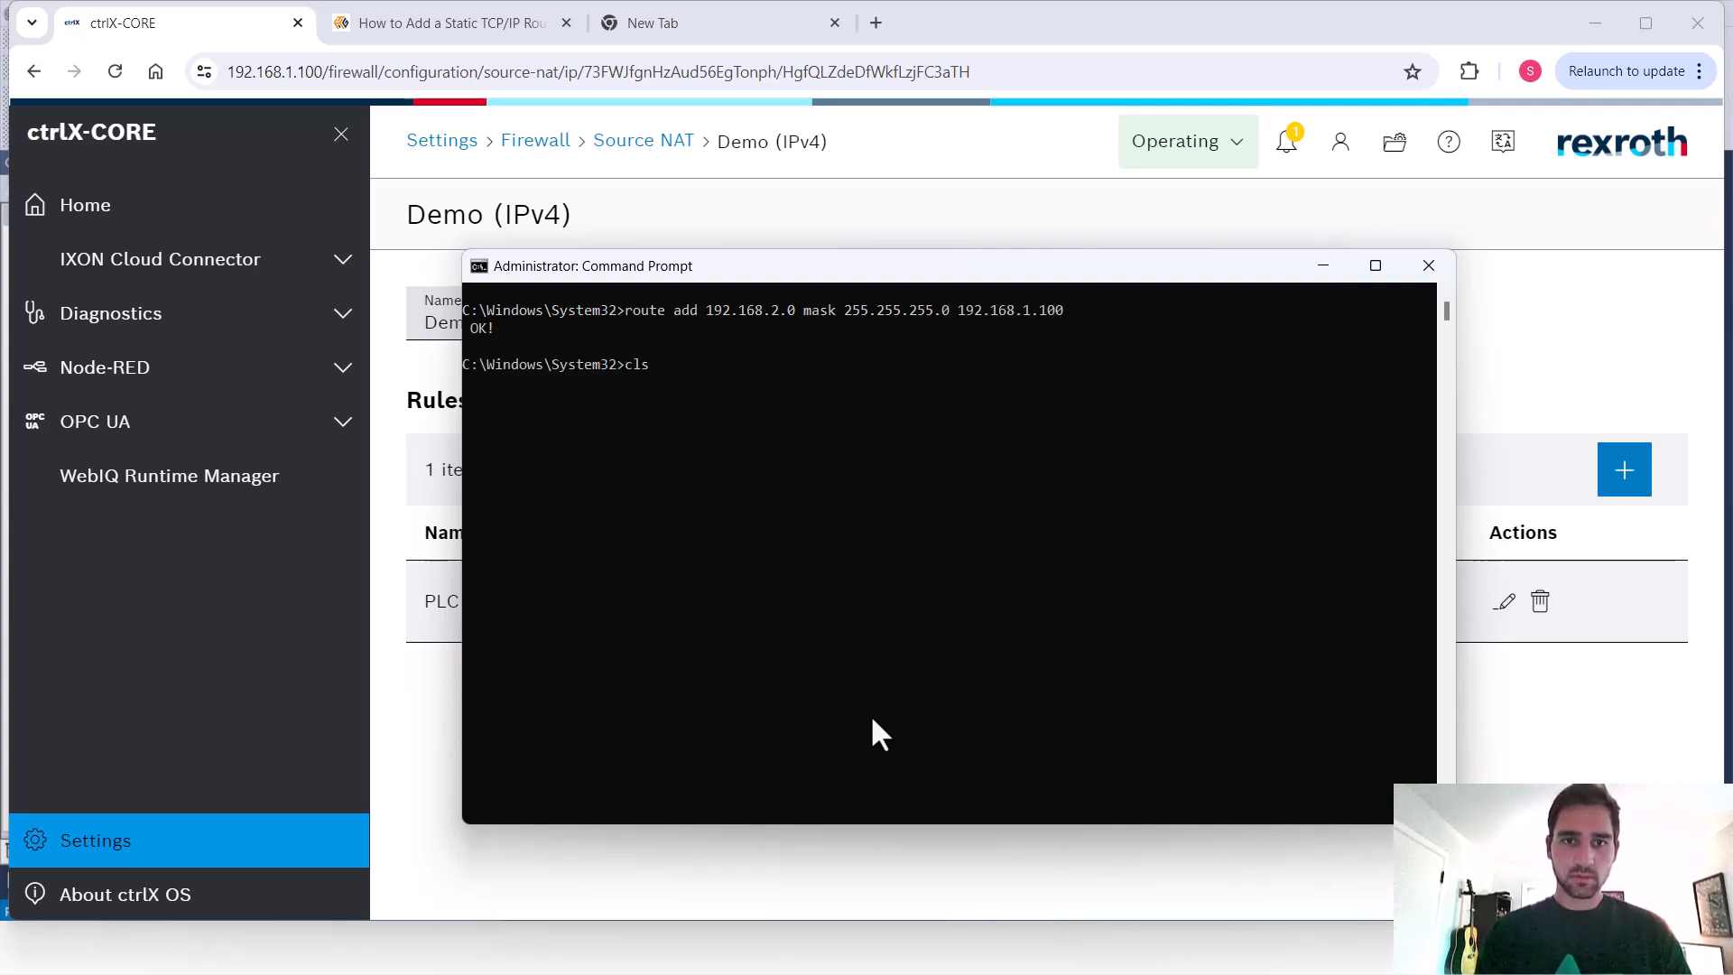
key(BackSpace)
key(BackSpace)
key(BackSpace)
text(ping 192.168.2.20)
key(Return)
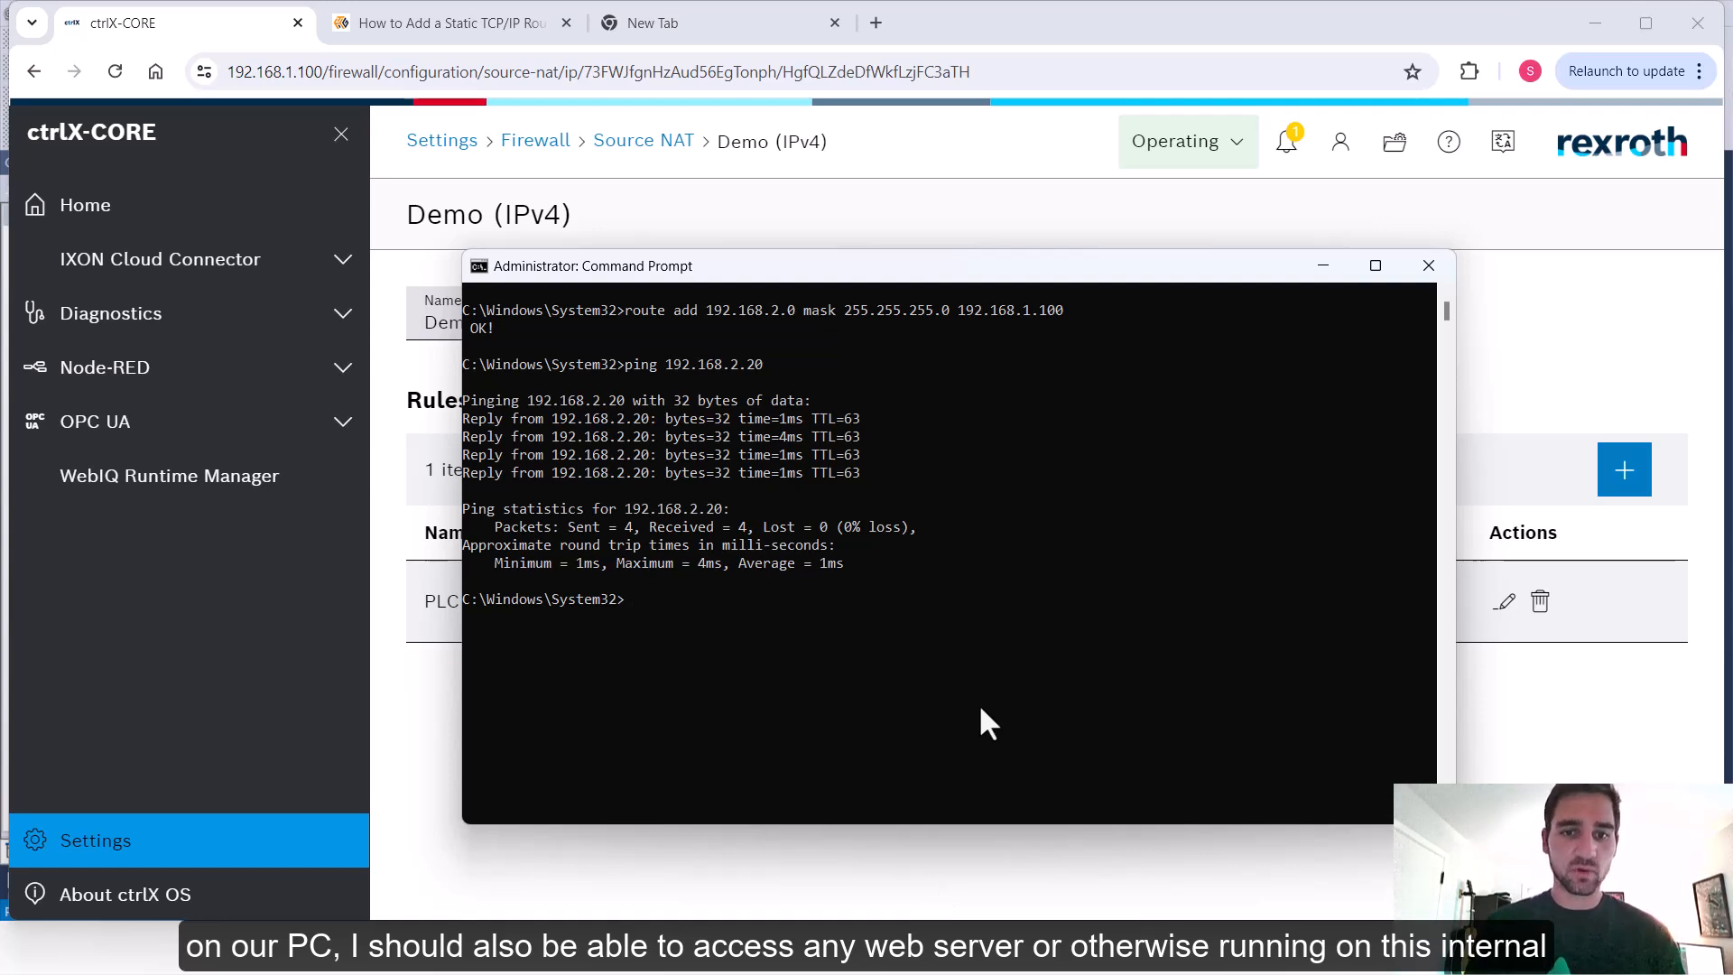
Switch to Logix Designer and dismiss the failed-to-go-online message
key(alt+Tab)
key(alt+Tab)
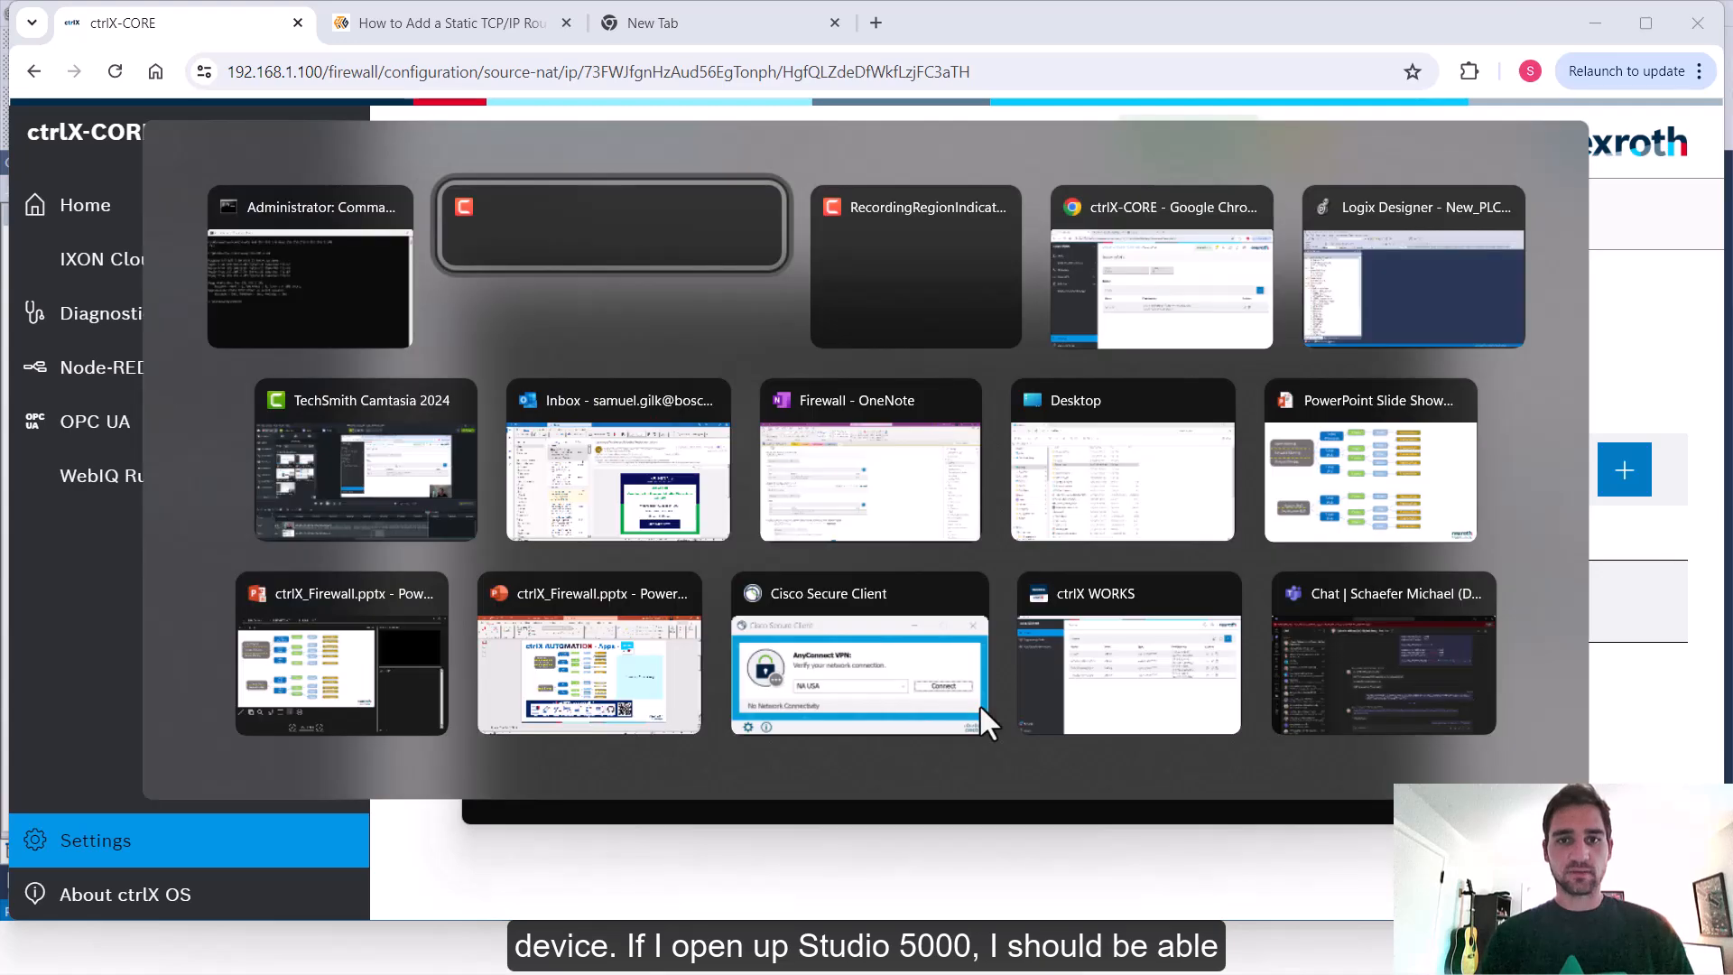
key(alt+Tab)
key(alt+Tab)
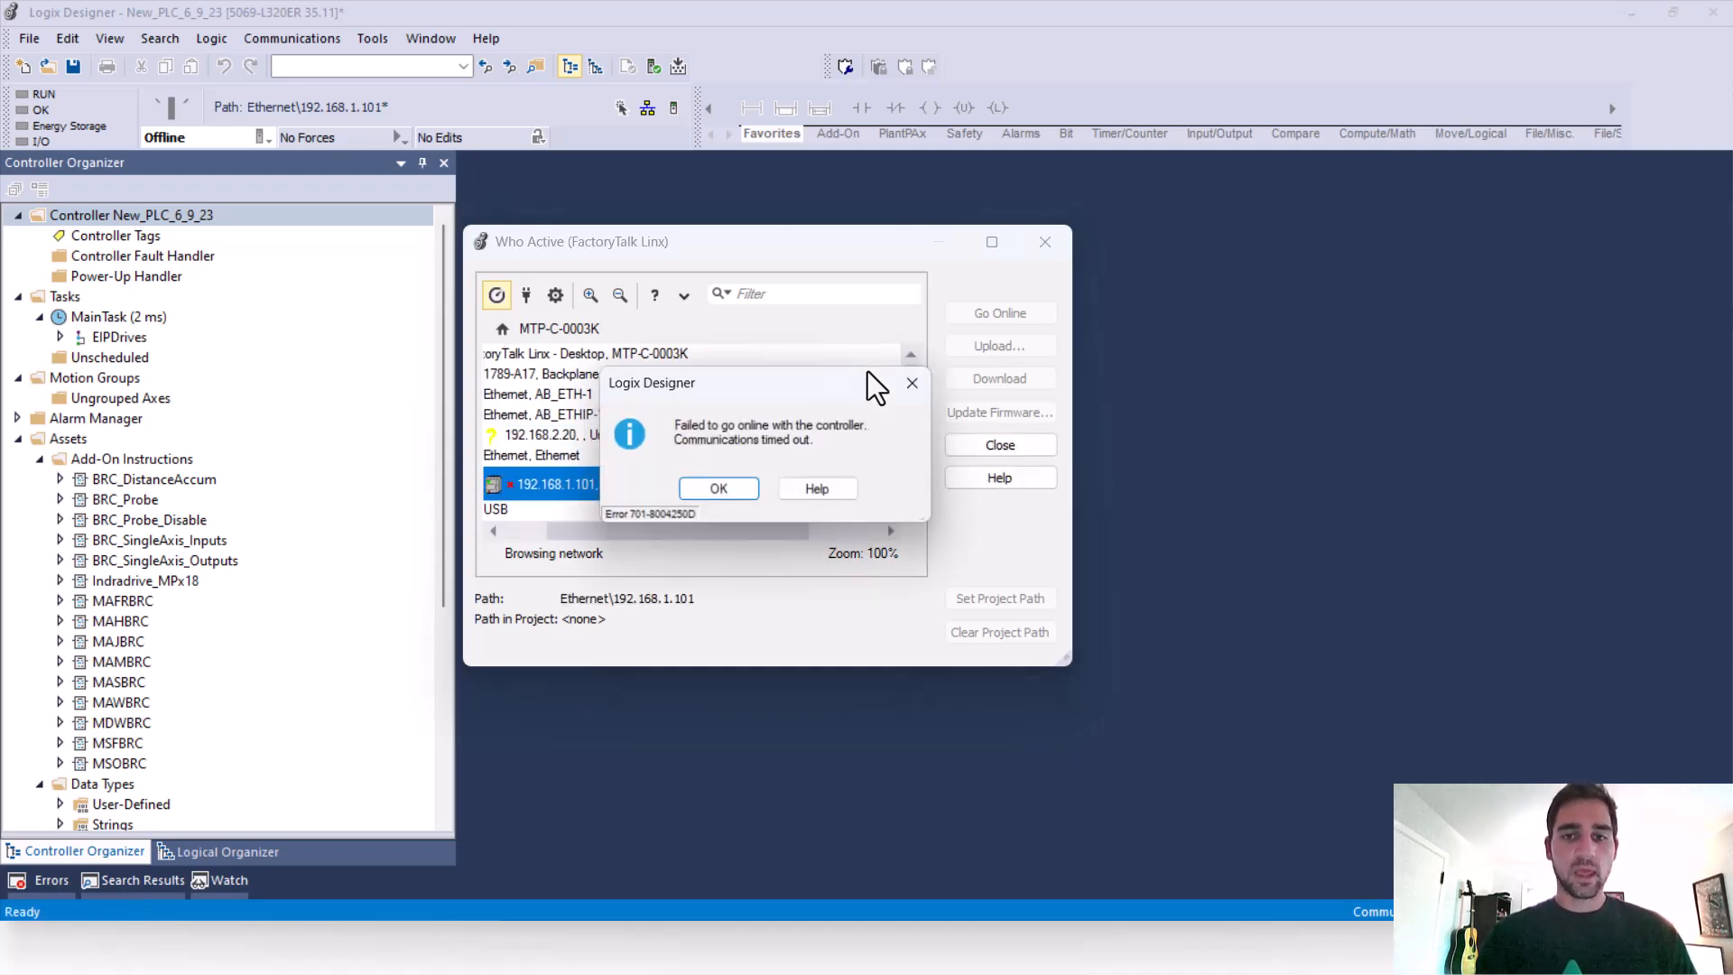
click(722, 491)
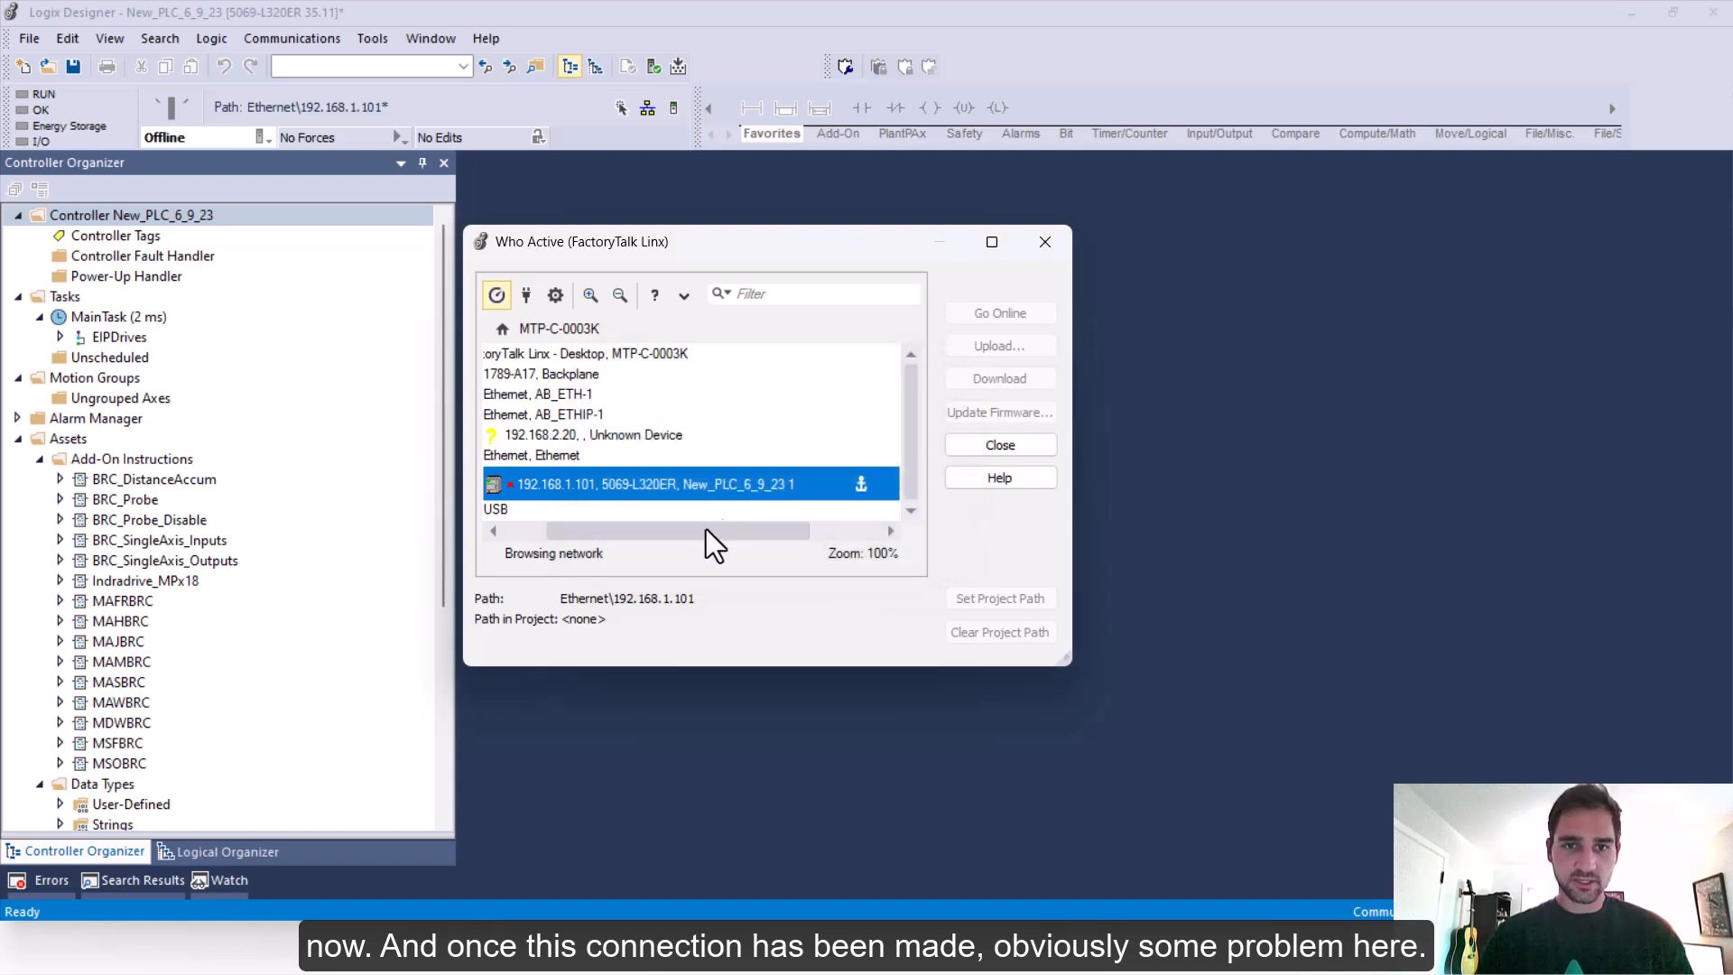
Browse the 192.168.2.20 device in Who Active and open its device properties
click(652, 436)
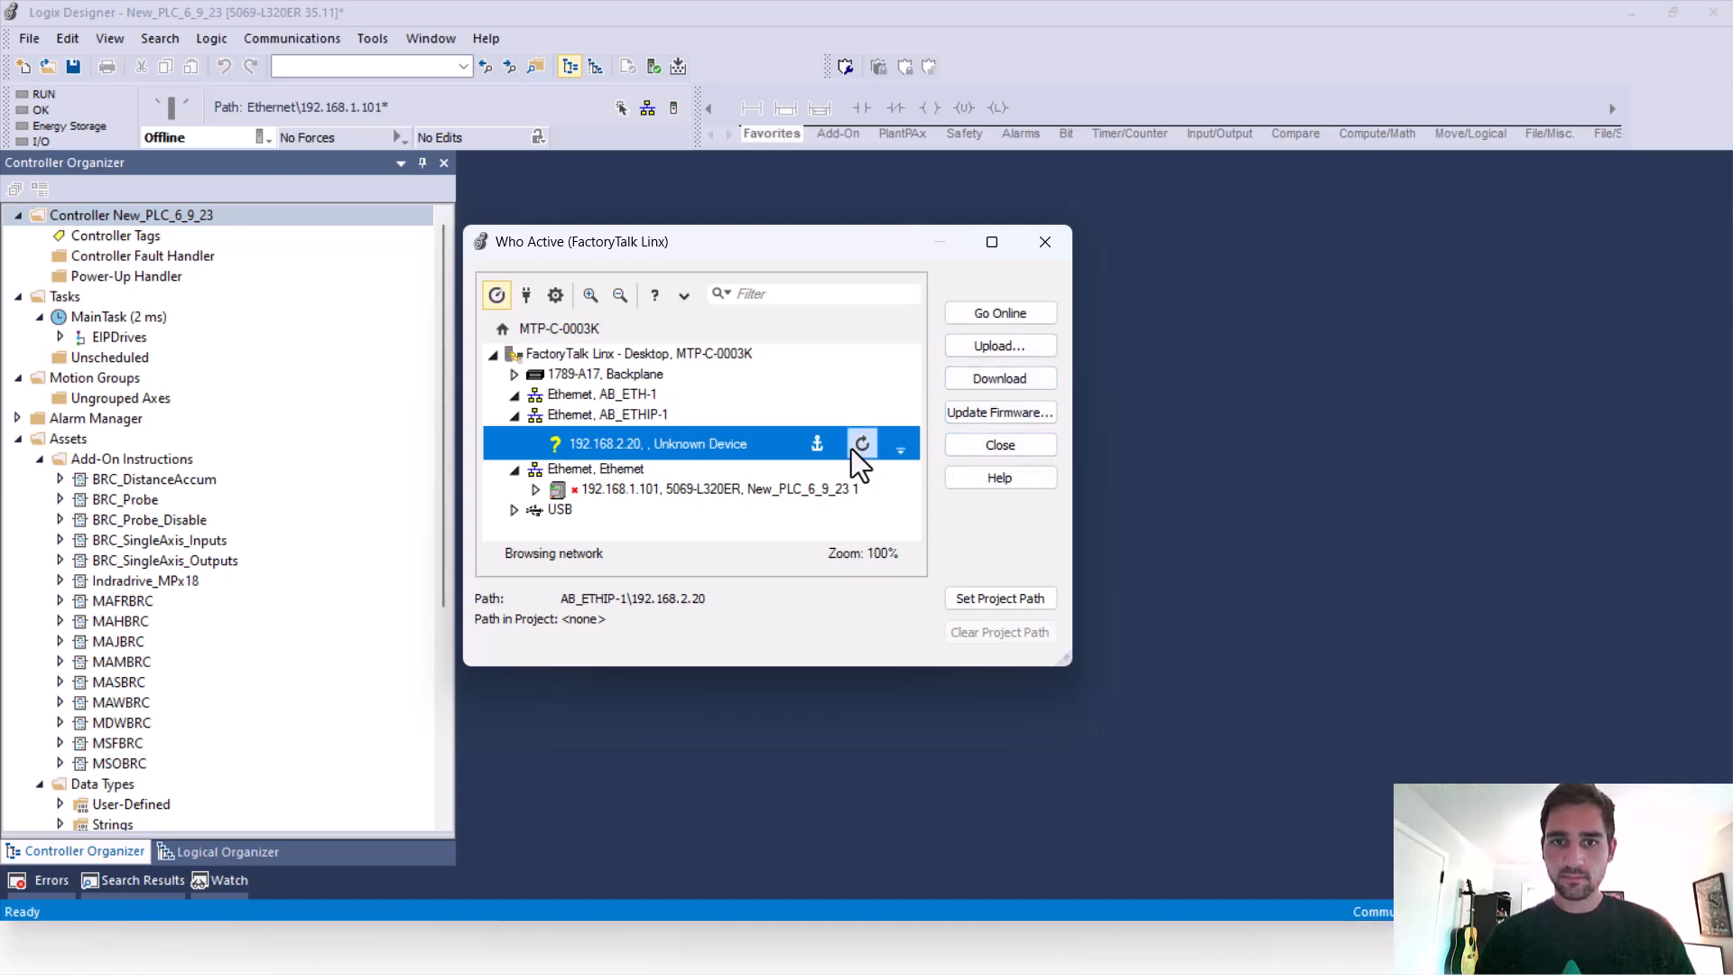
click(899, 455)
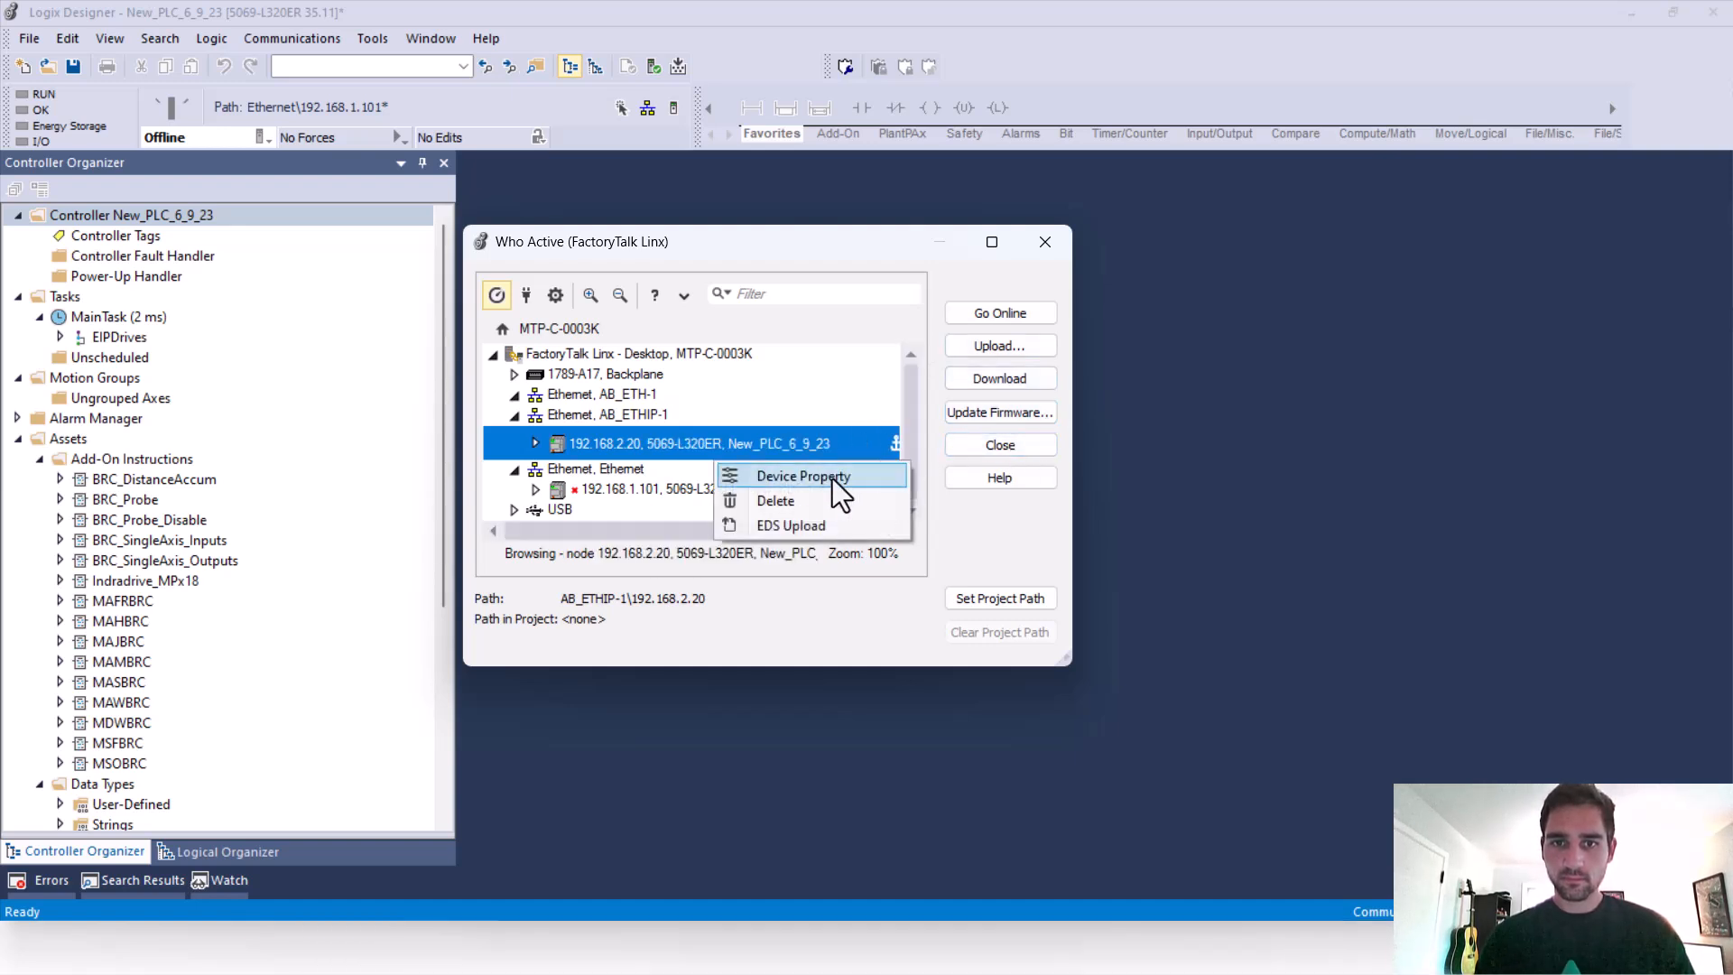
click(803, 477)
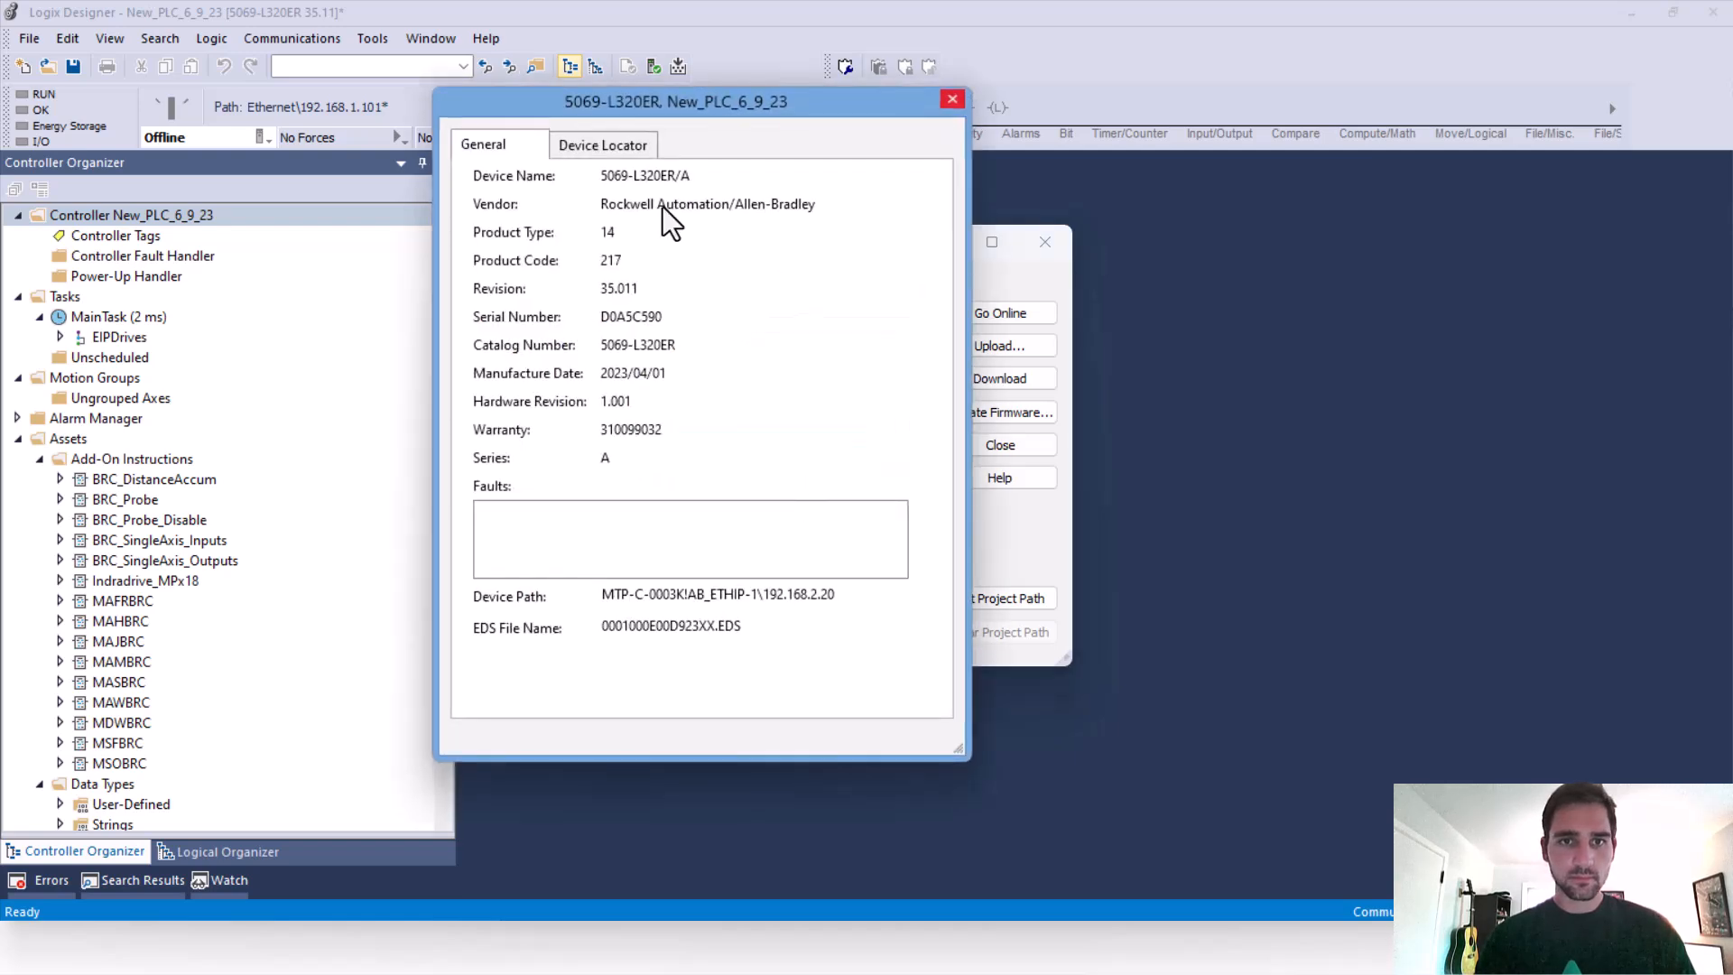
Close the device properties, go online with the 192.168.2.20 controller, and open the EIPDrives MainRoutine
click(600, 147)
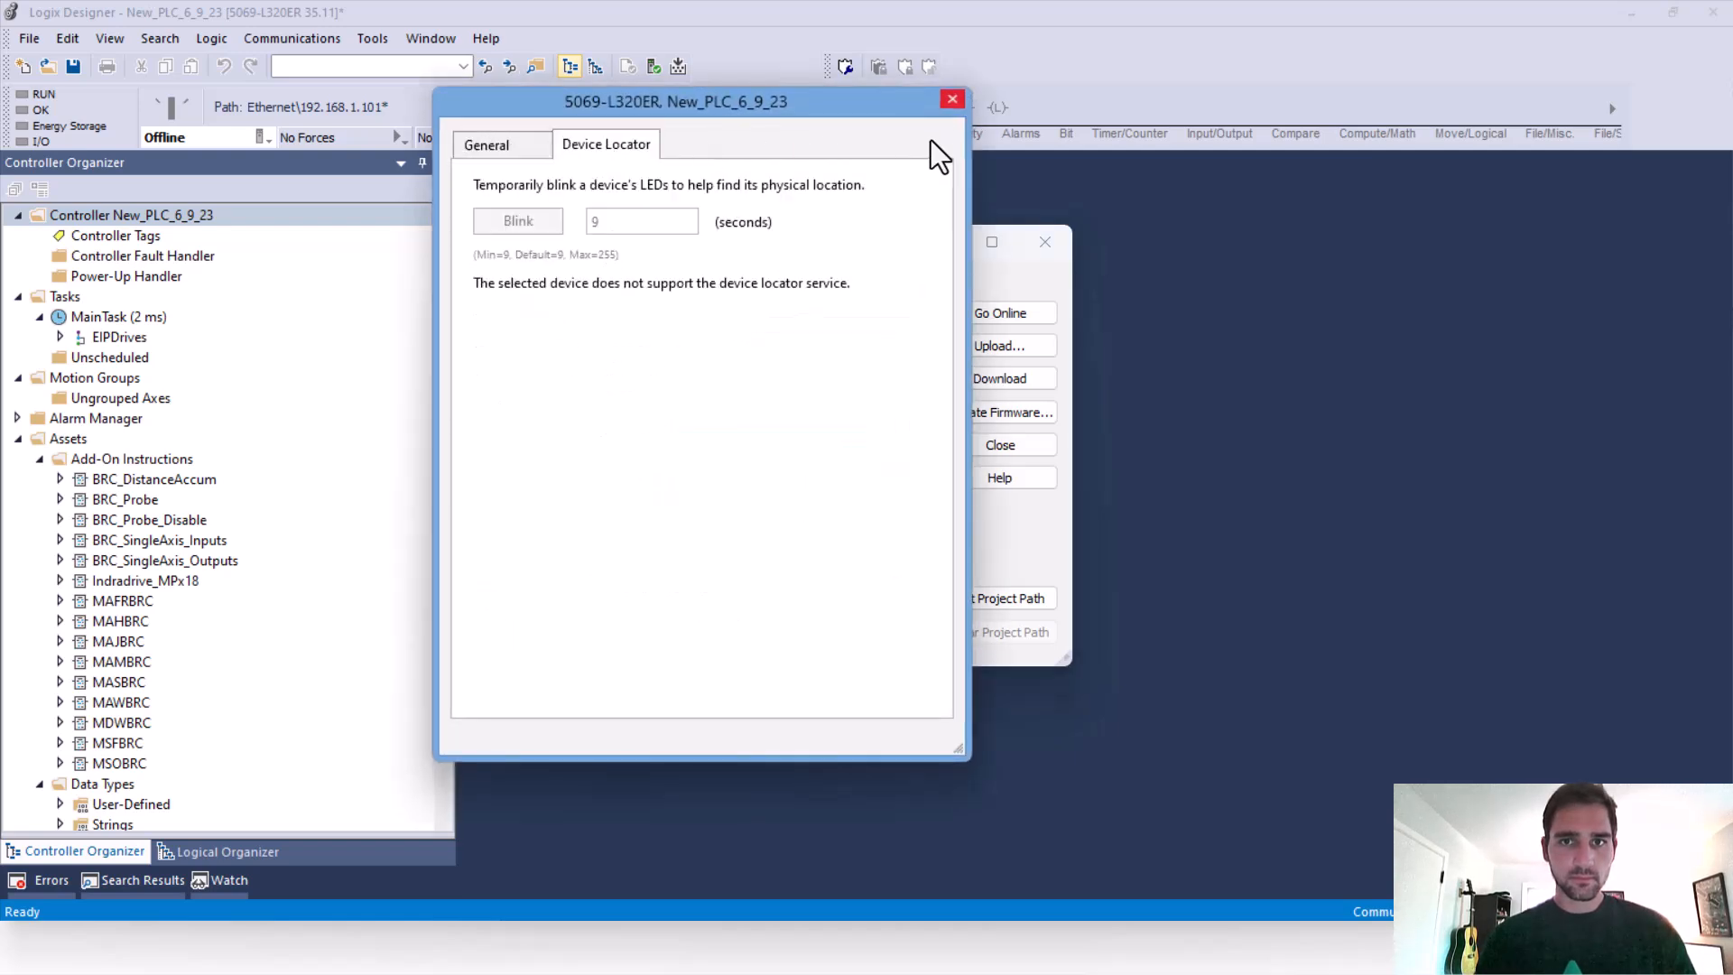
click(952, 99)
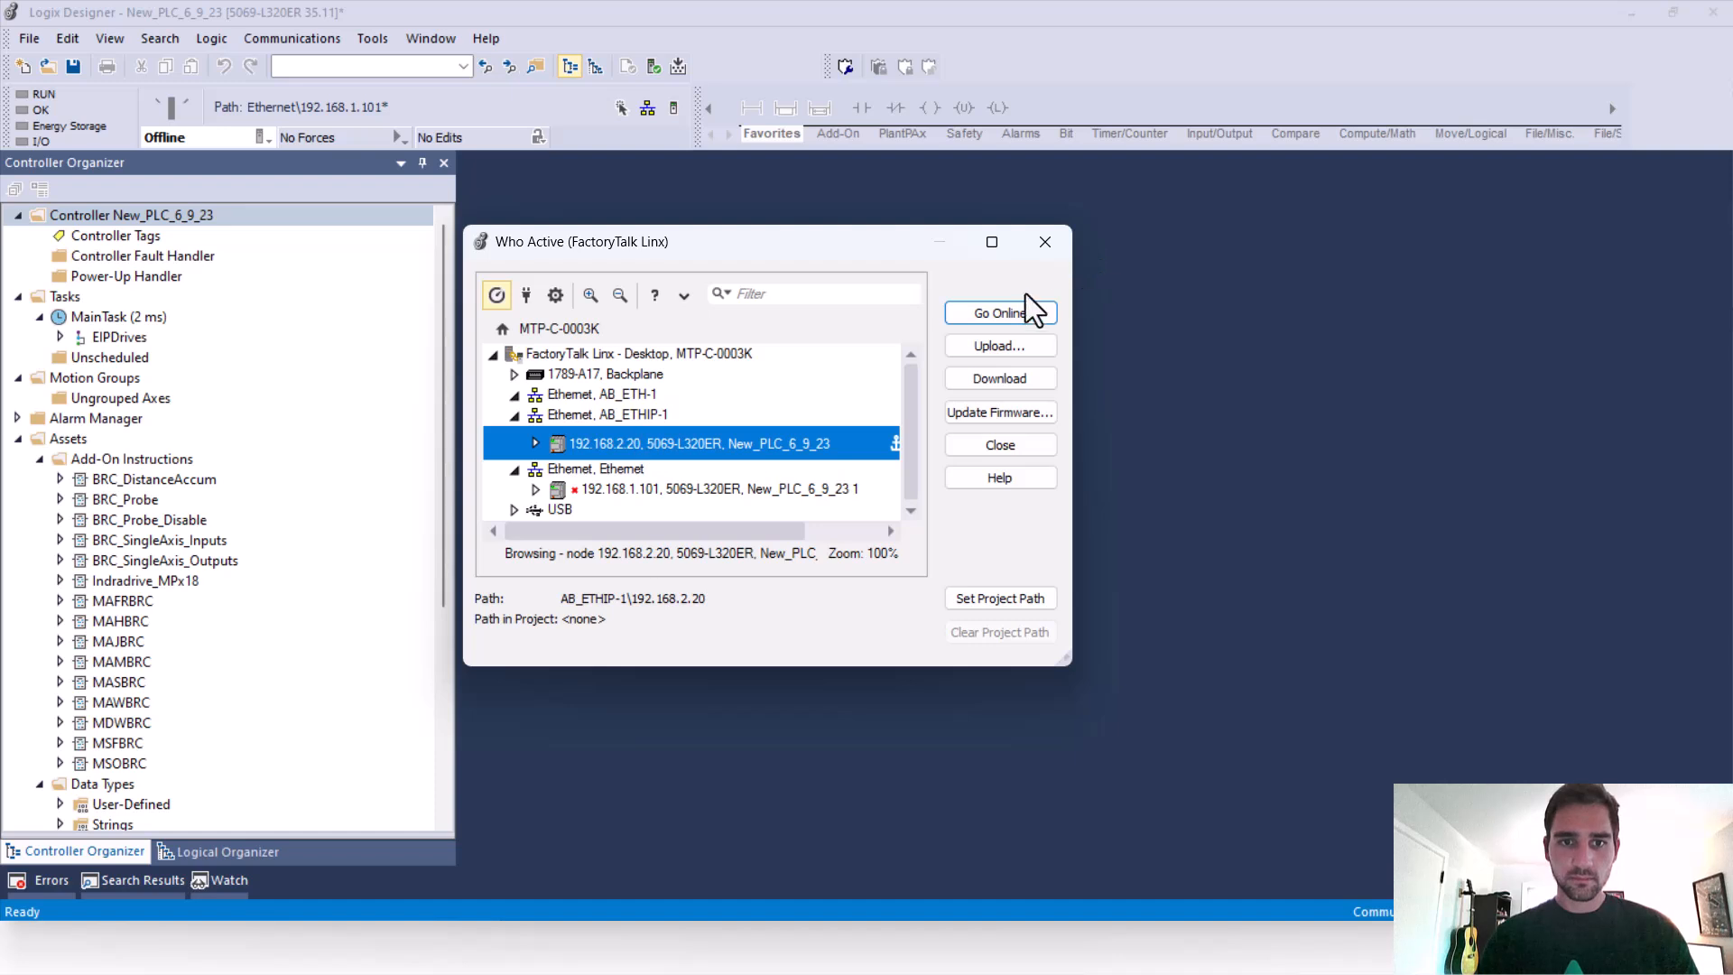
click(1004, 314)
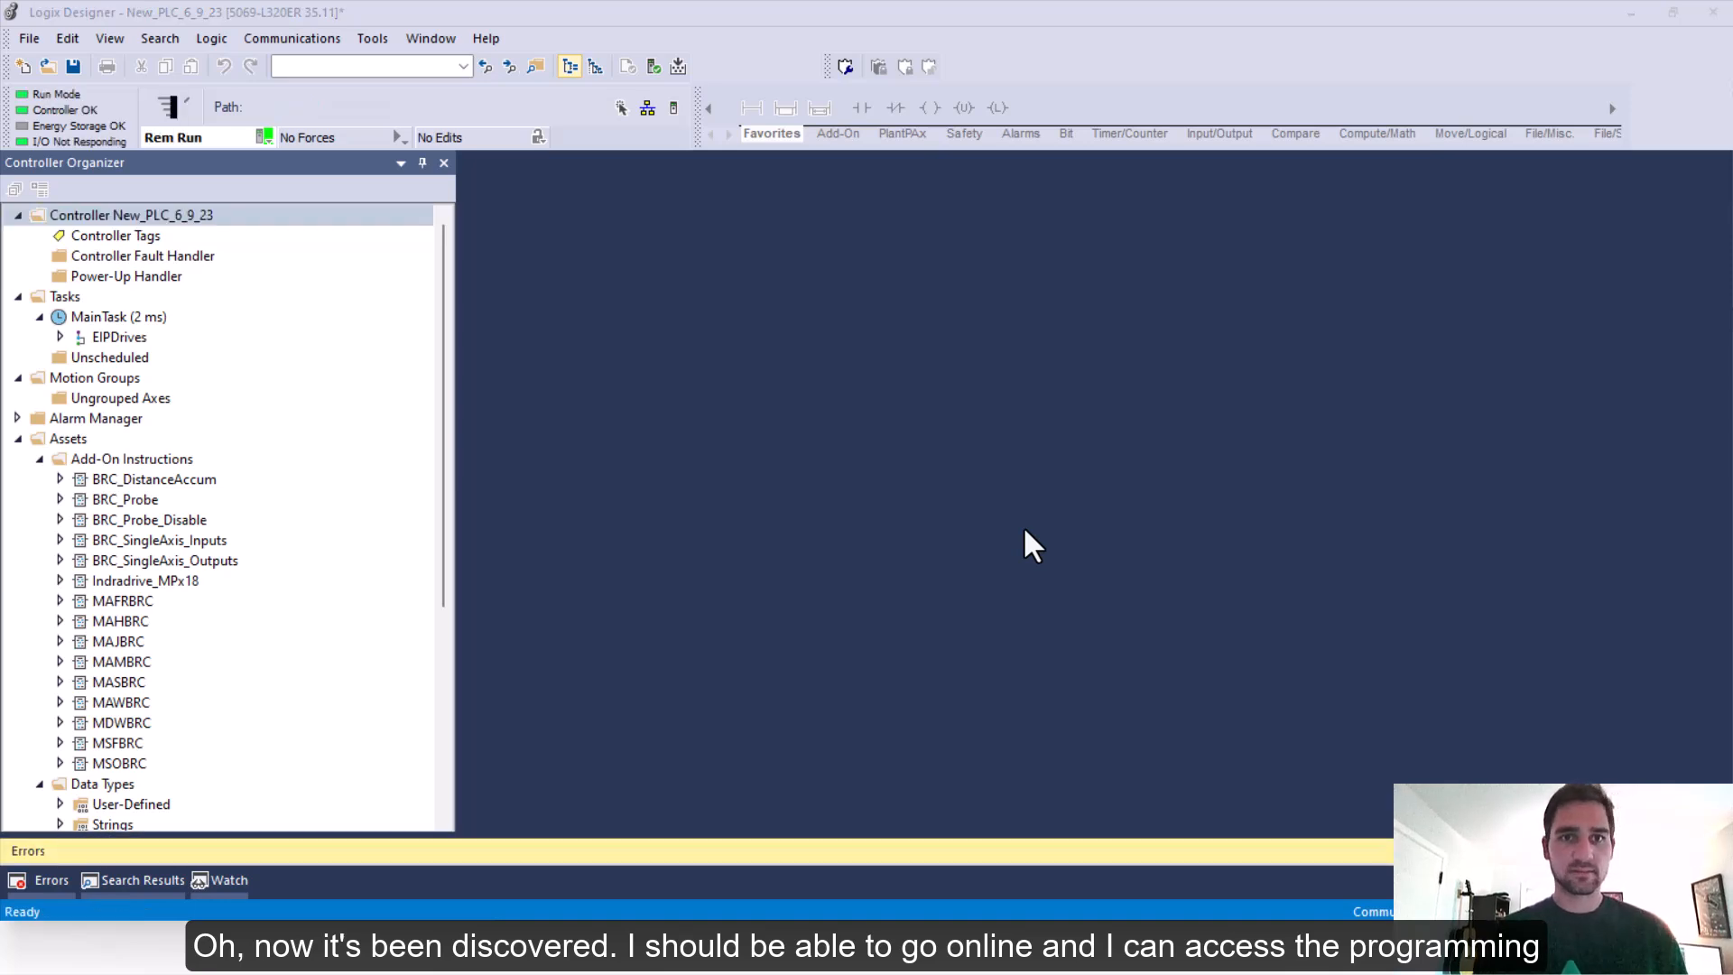
click(60, 337)
double_click(121, 378)
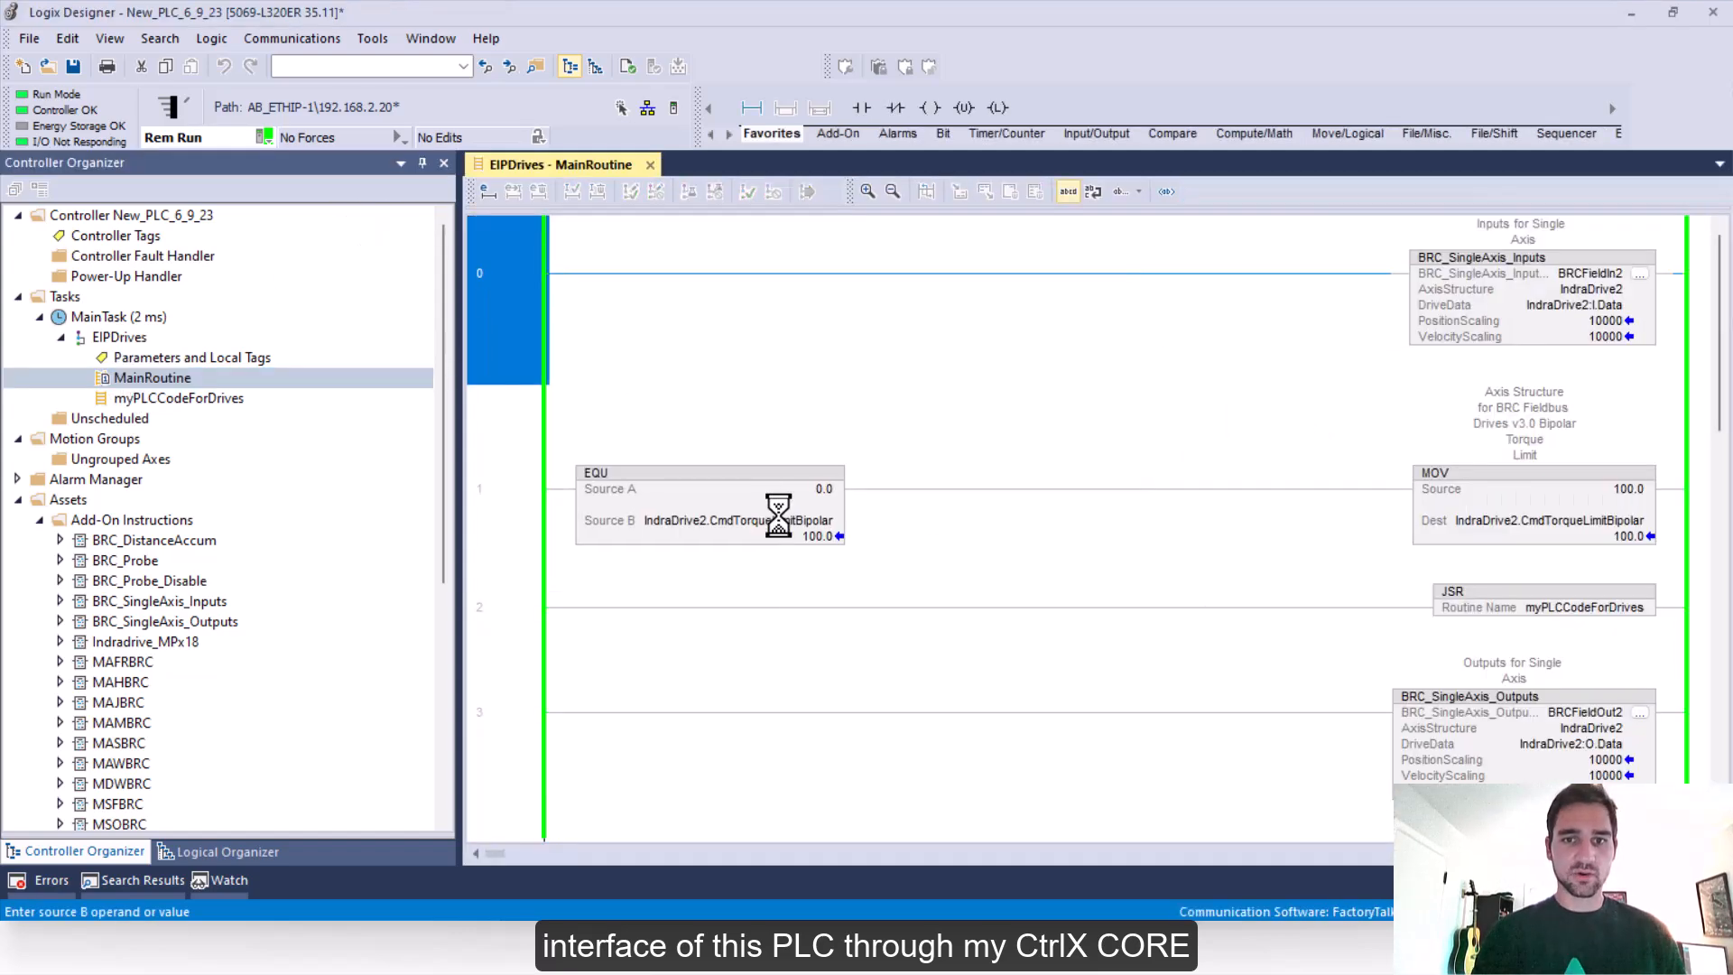
Switch to the PowerPoint slide show of the firewall architecture
key(super+Tab)
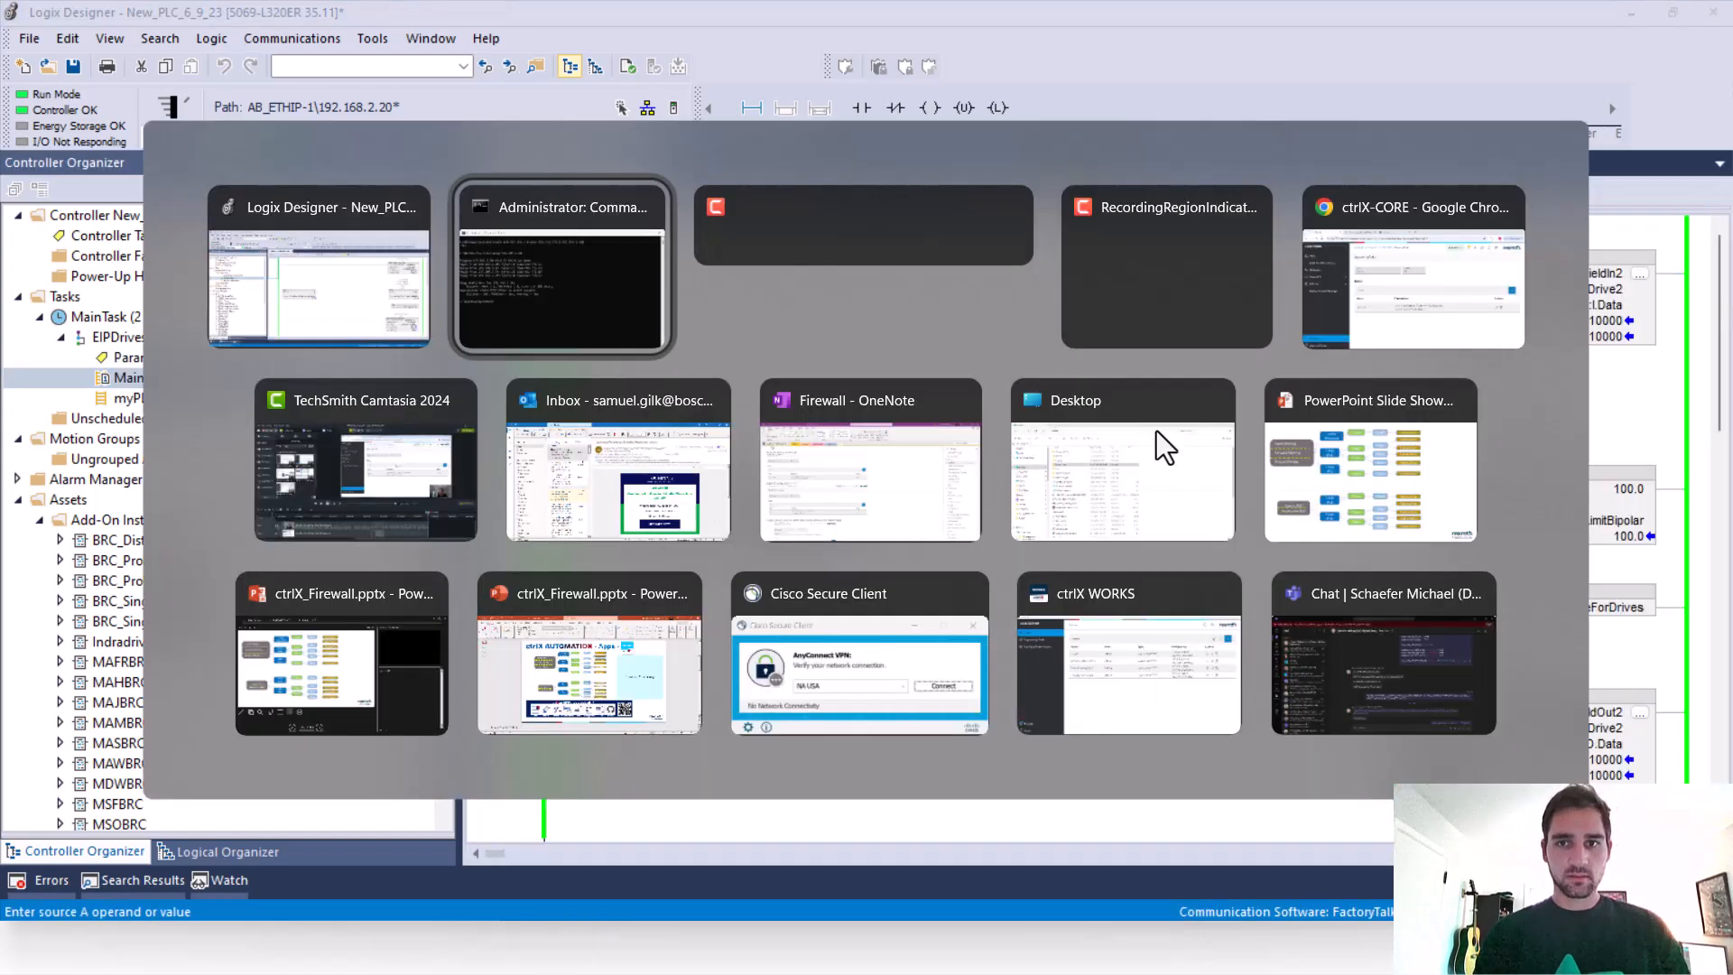
key(Right)
key(Right)
key(Right)
key(Right)
key(Right)
key(Right)
key(Right)
key(Right)
key(Right)
key(Return)
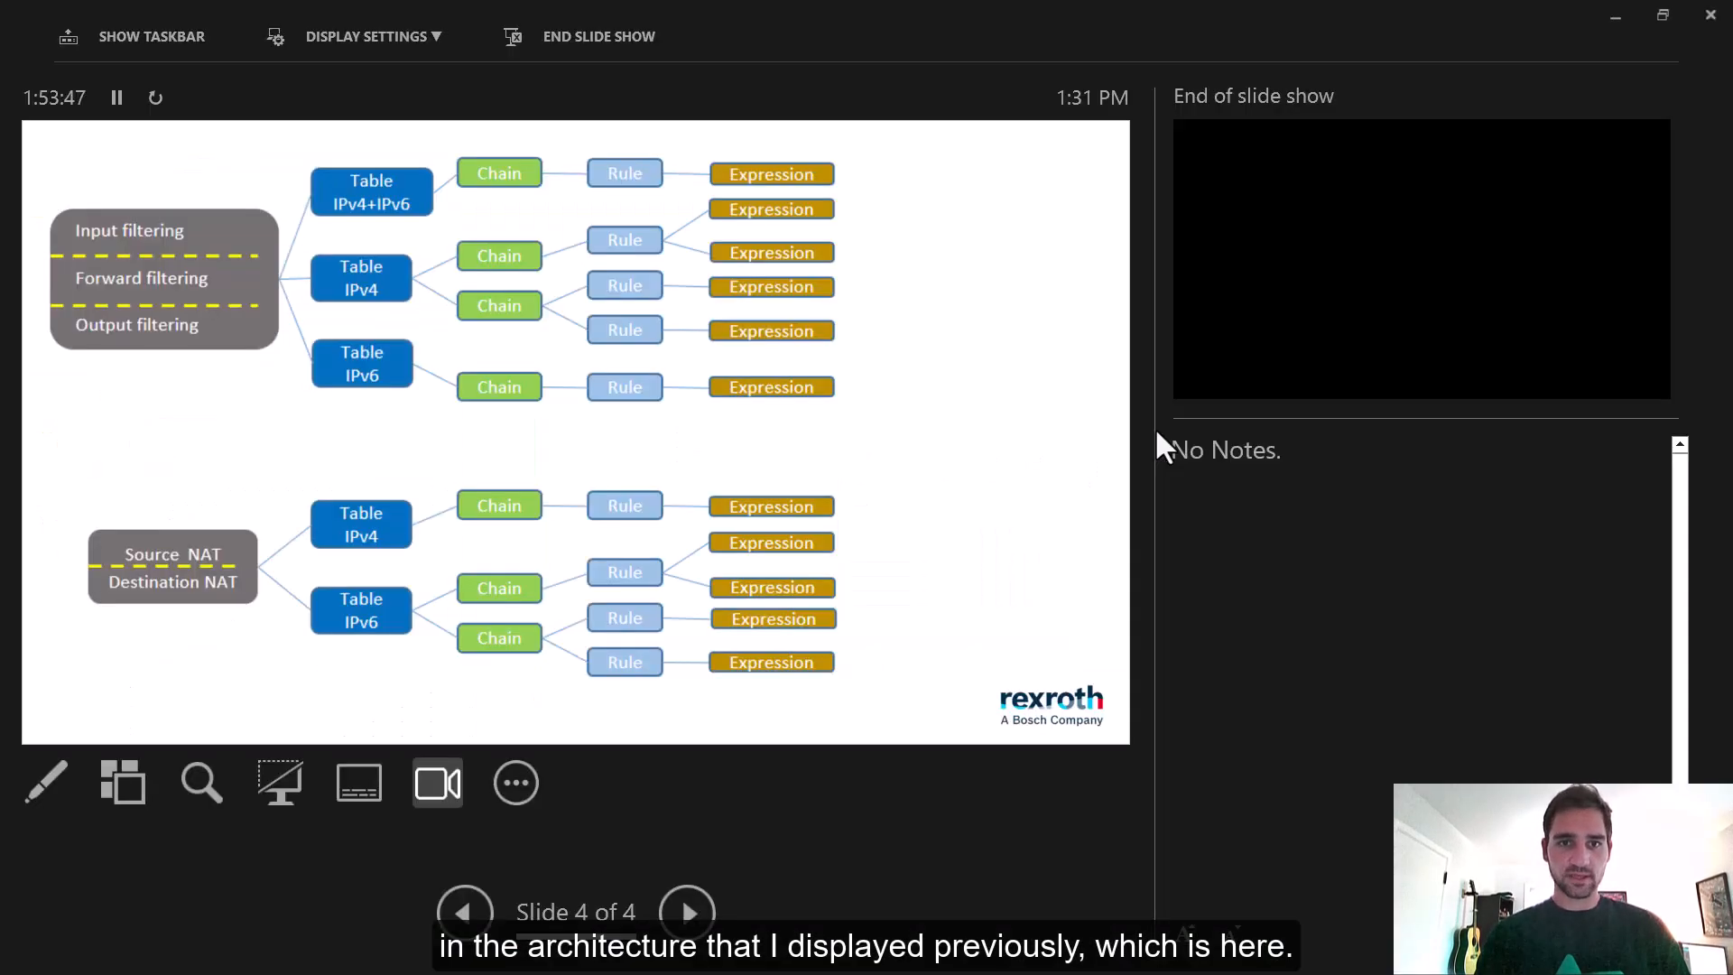
Switch to the Command Prompt and display the PC's routing table with route print
key(super+Tab)
key(Right)
key(Right)
key(Right)
key(Right)
key(Right)
key(Right)
key(Right)
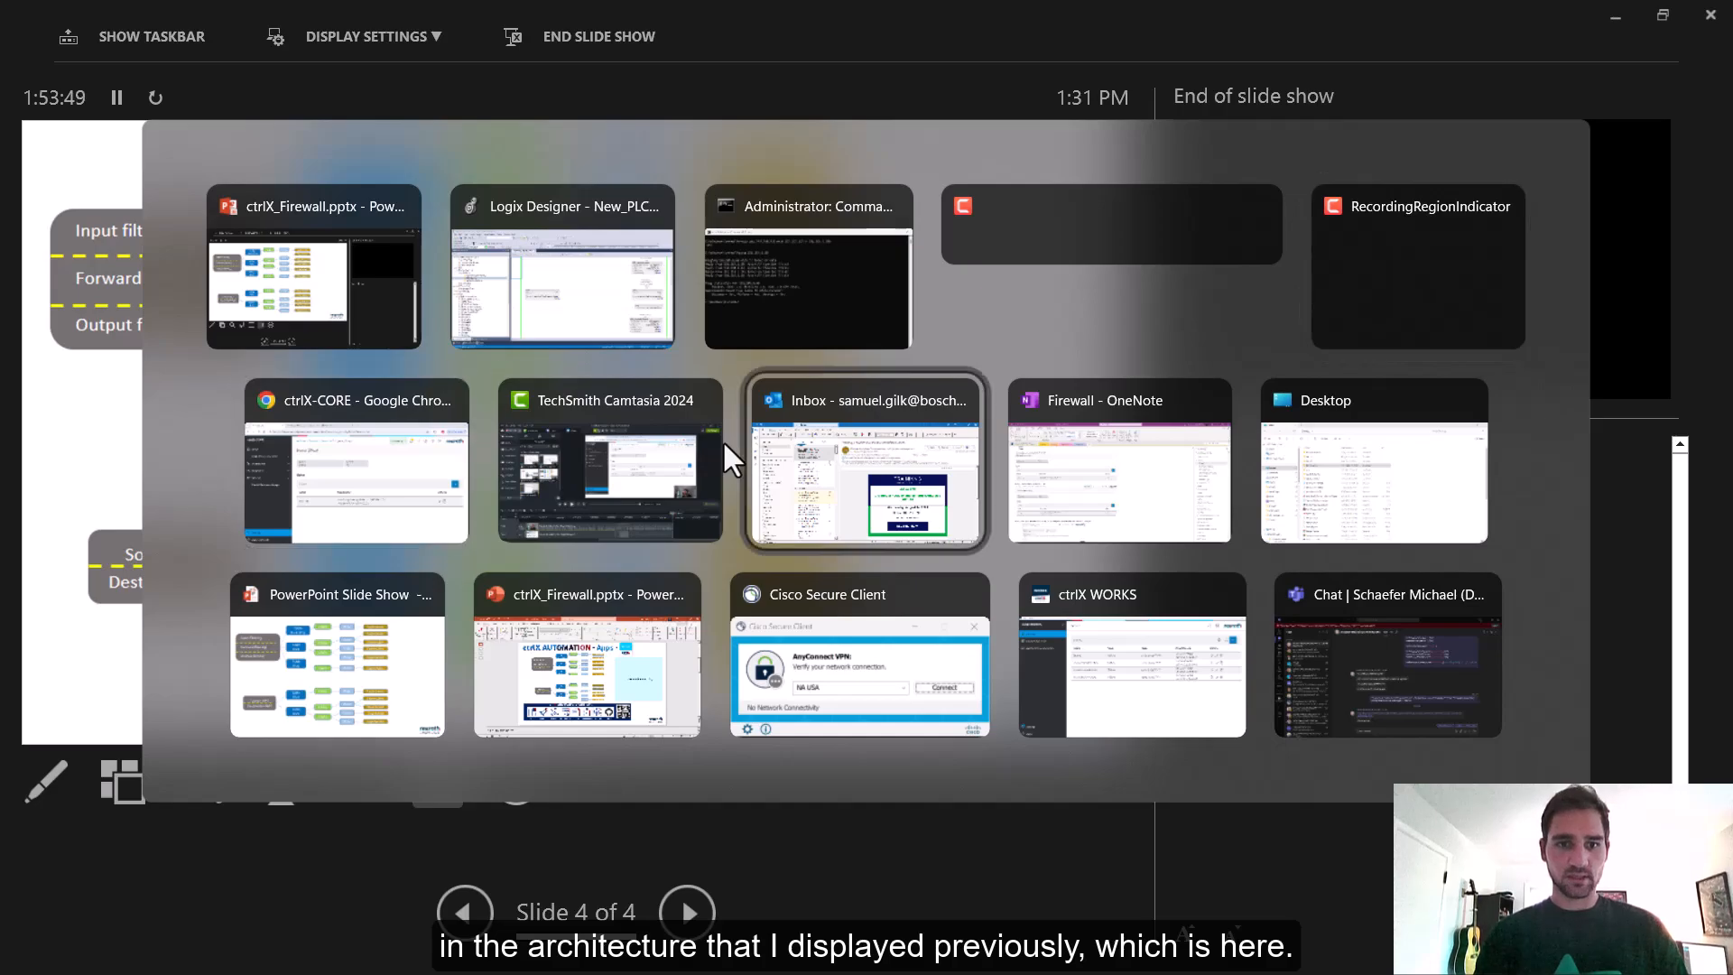
key(Right)
key(Right)
key(Return)
scroll(665, 451, up, 3)
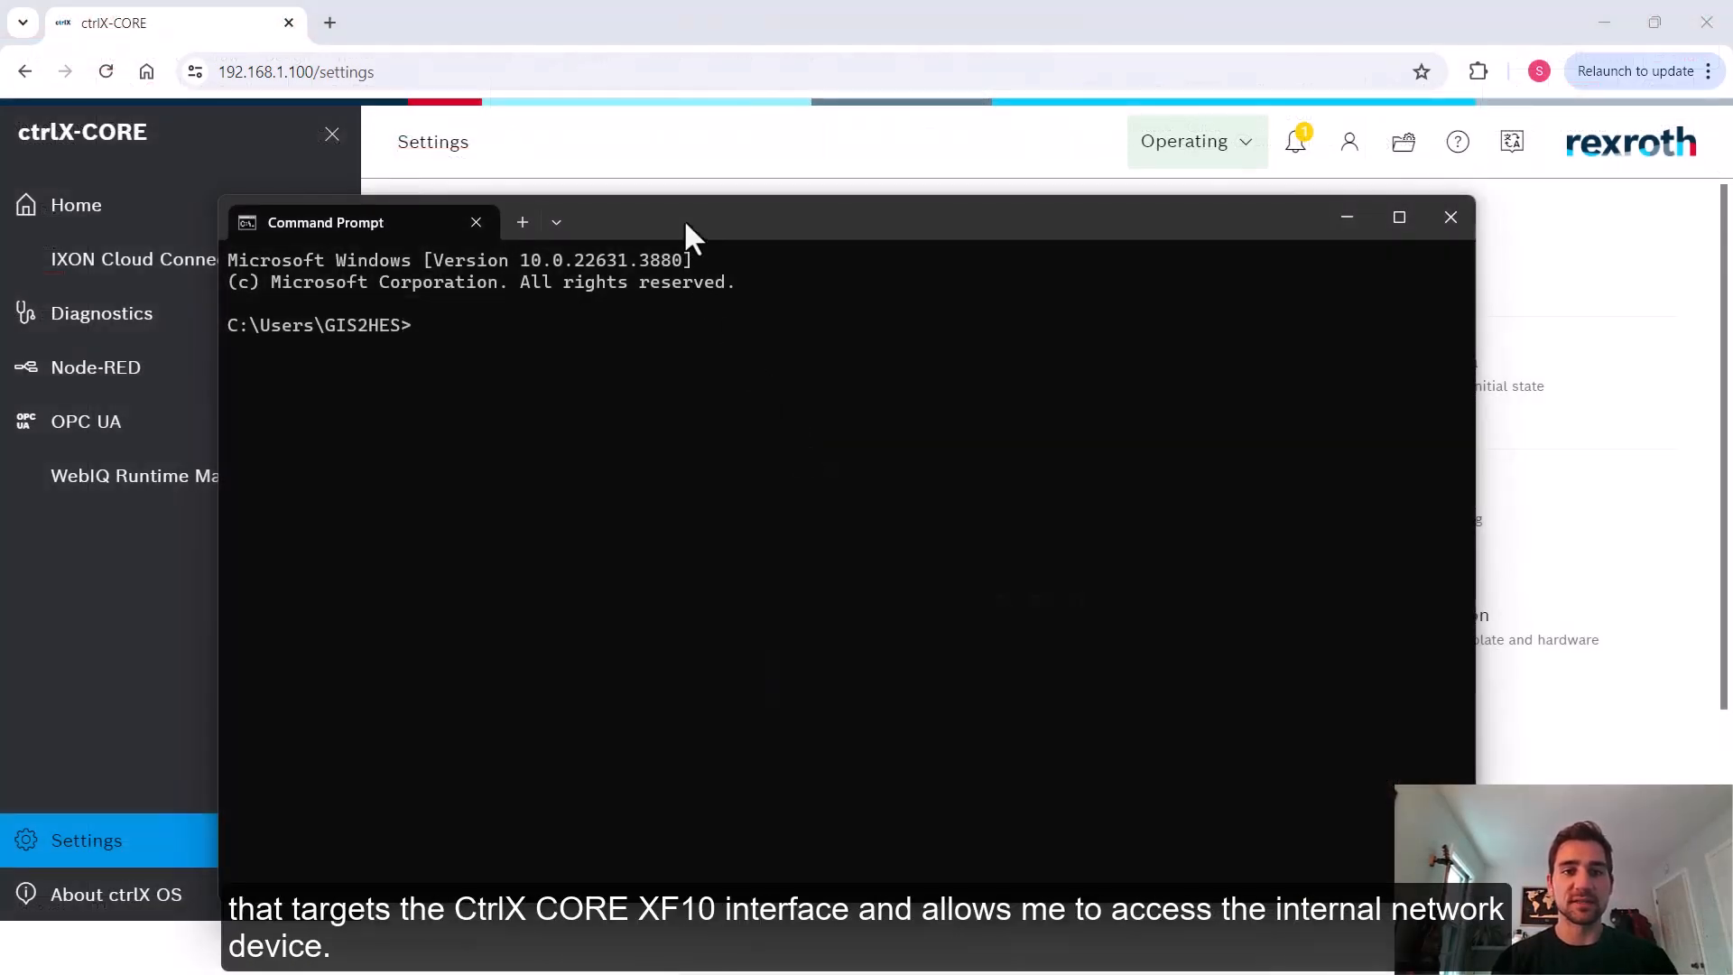
text(route print)
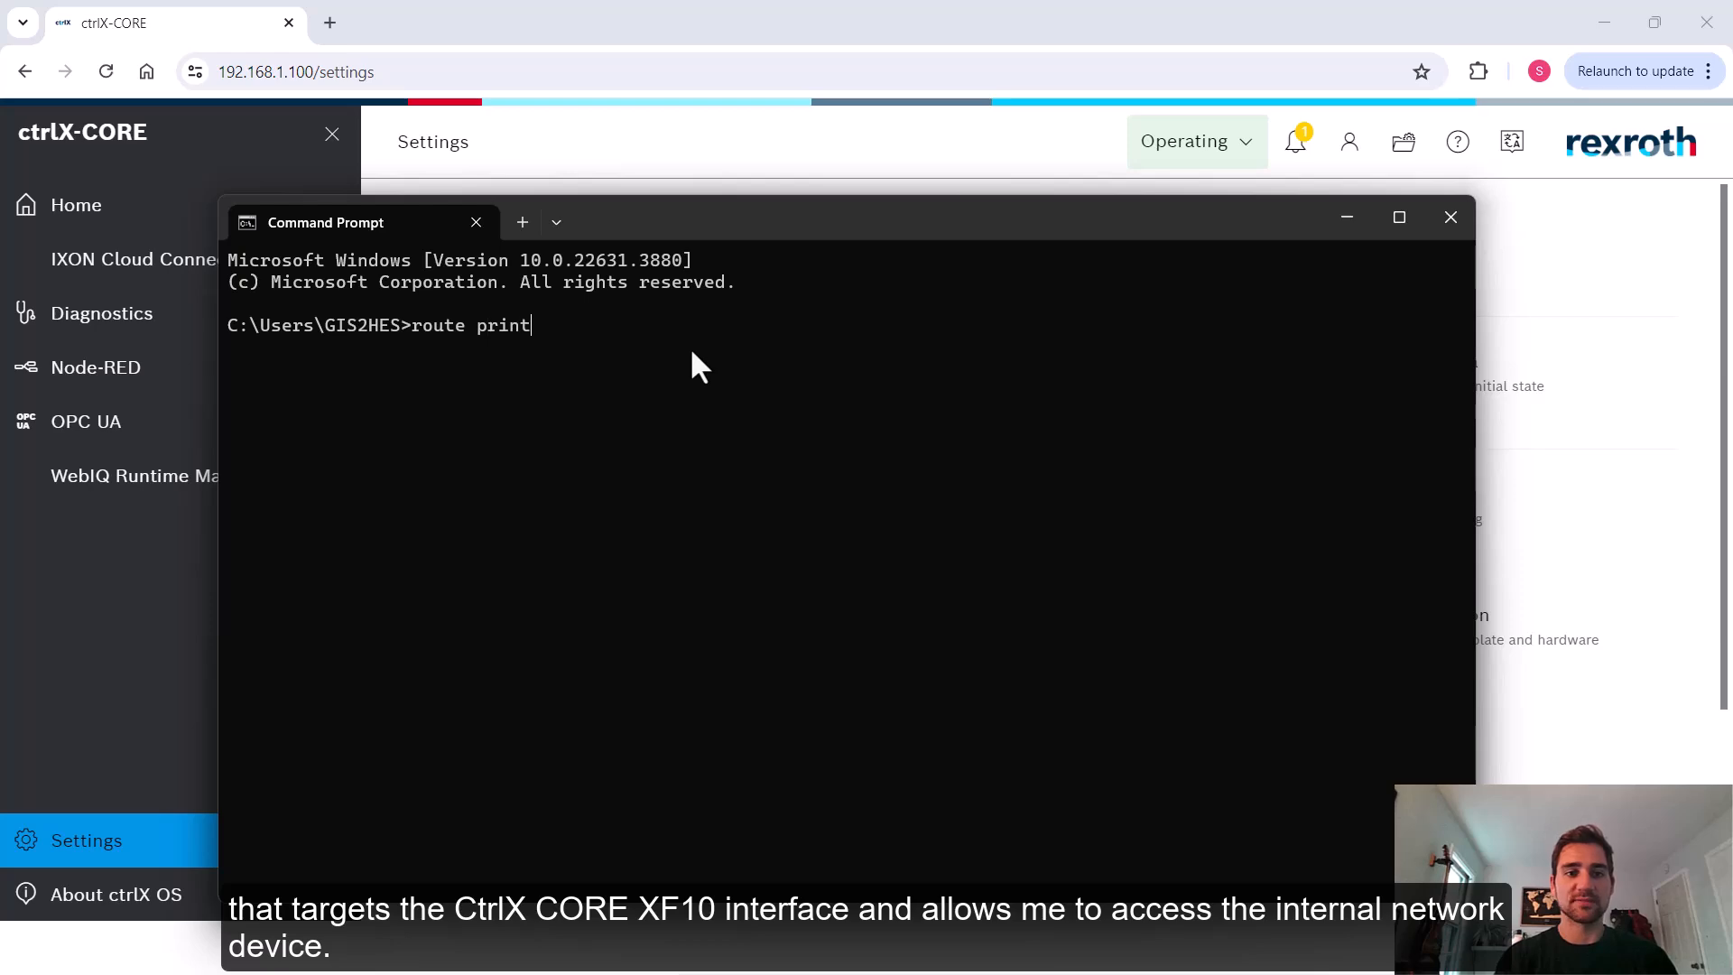
key(Return)
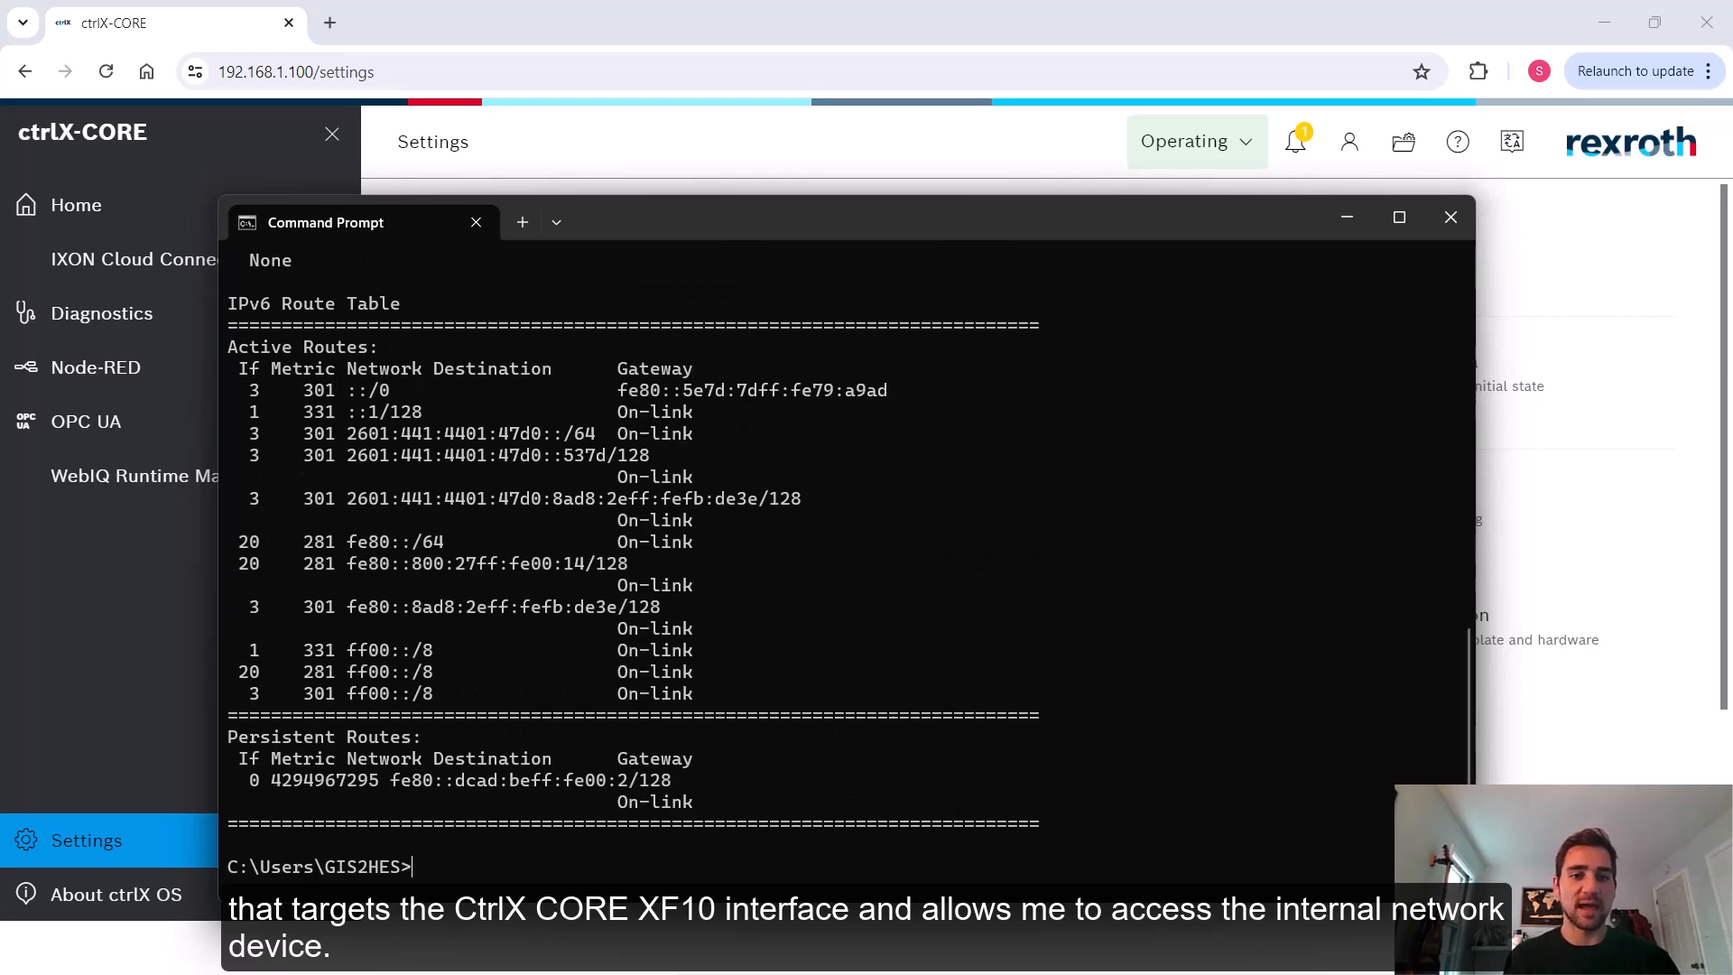
scroll(564, 459, up, 7)
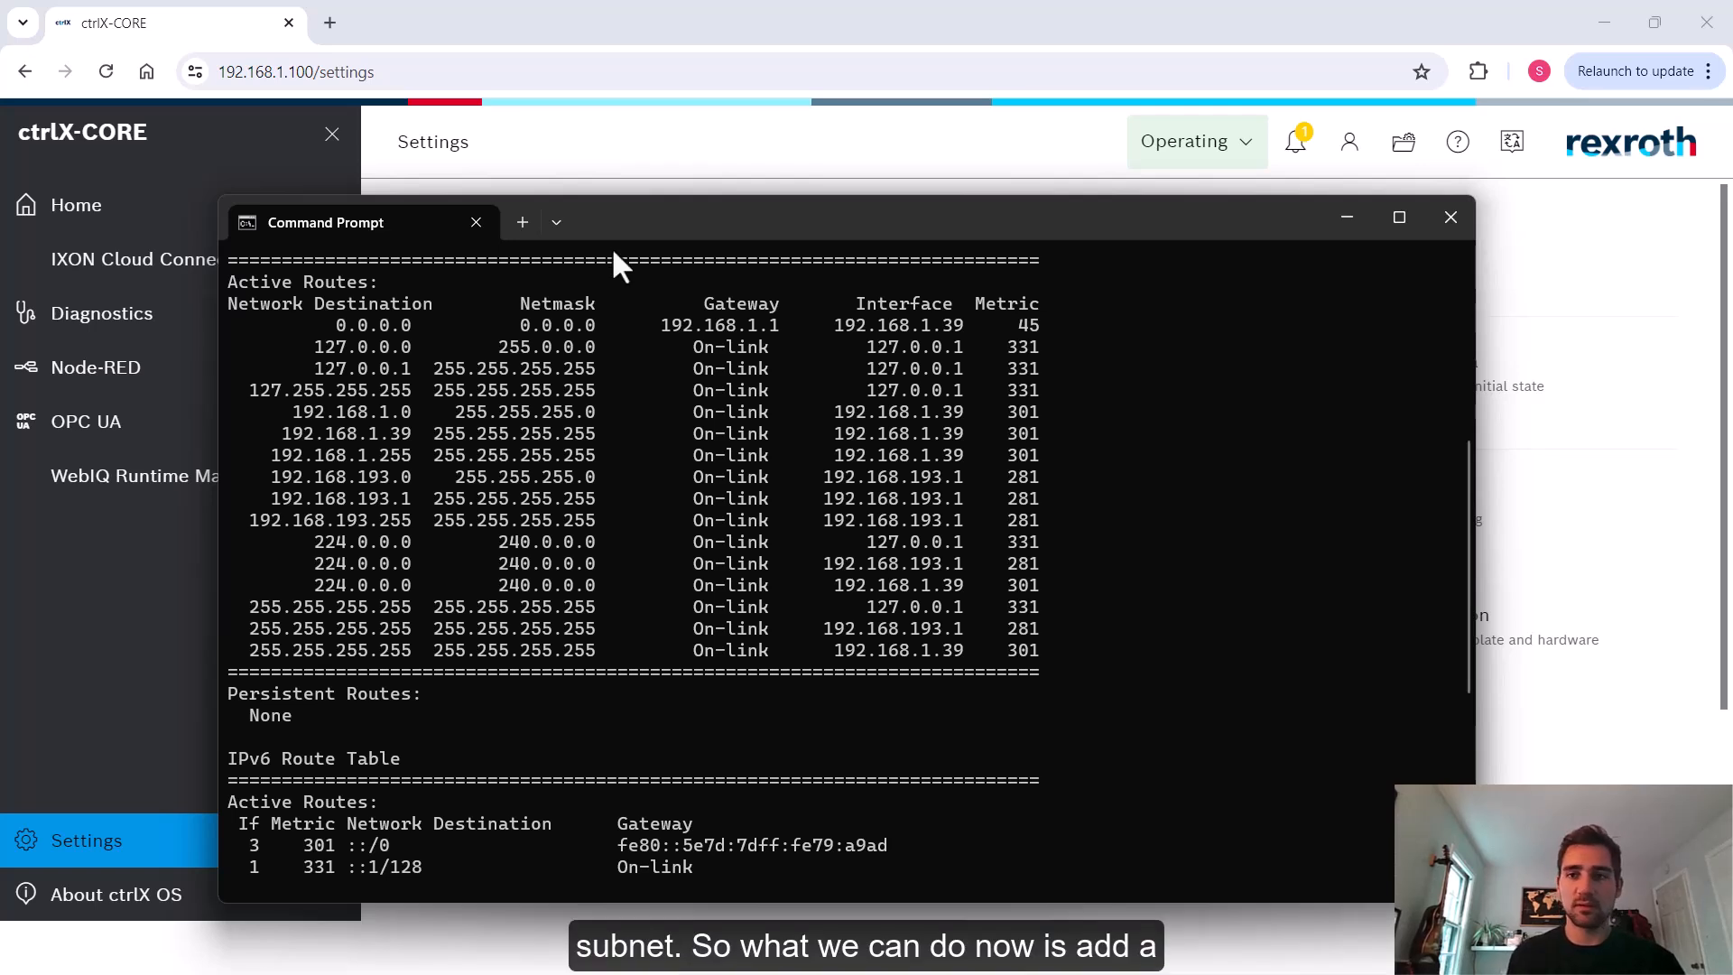
Open the ctrlX CORE firewall settings and go to the Destination NAT configuration
click(1347, 222)
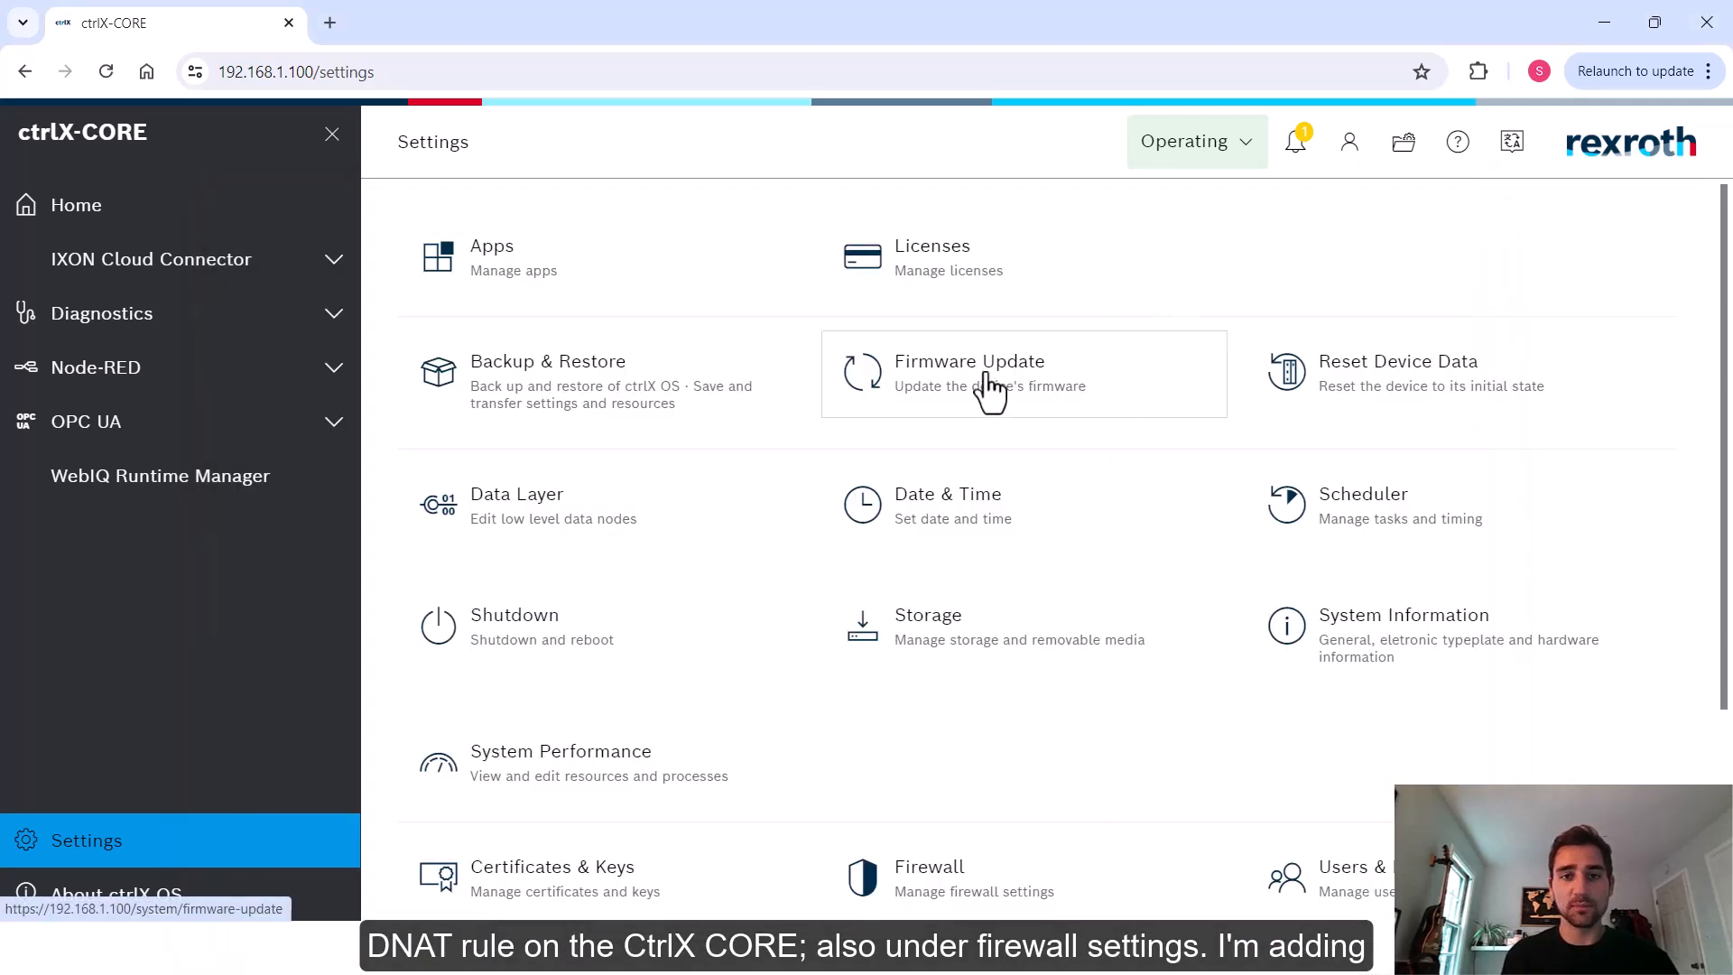
scroll(984, 391, down, 1)
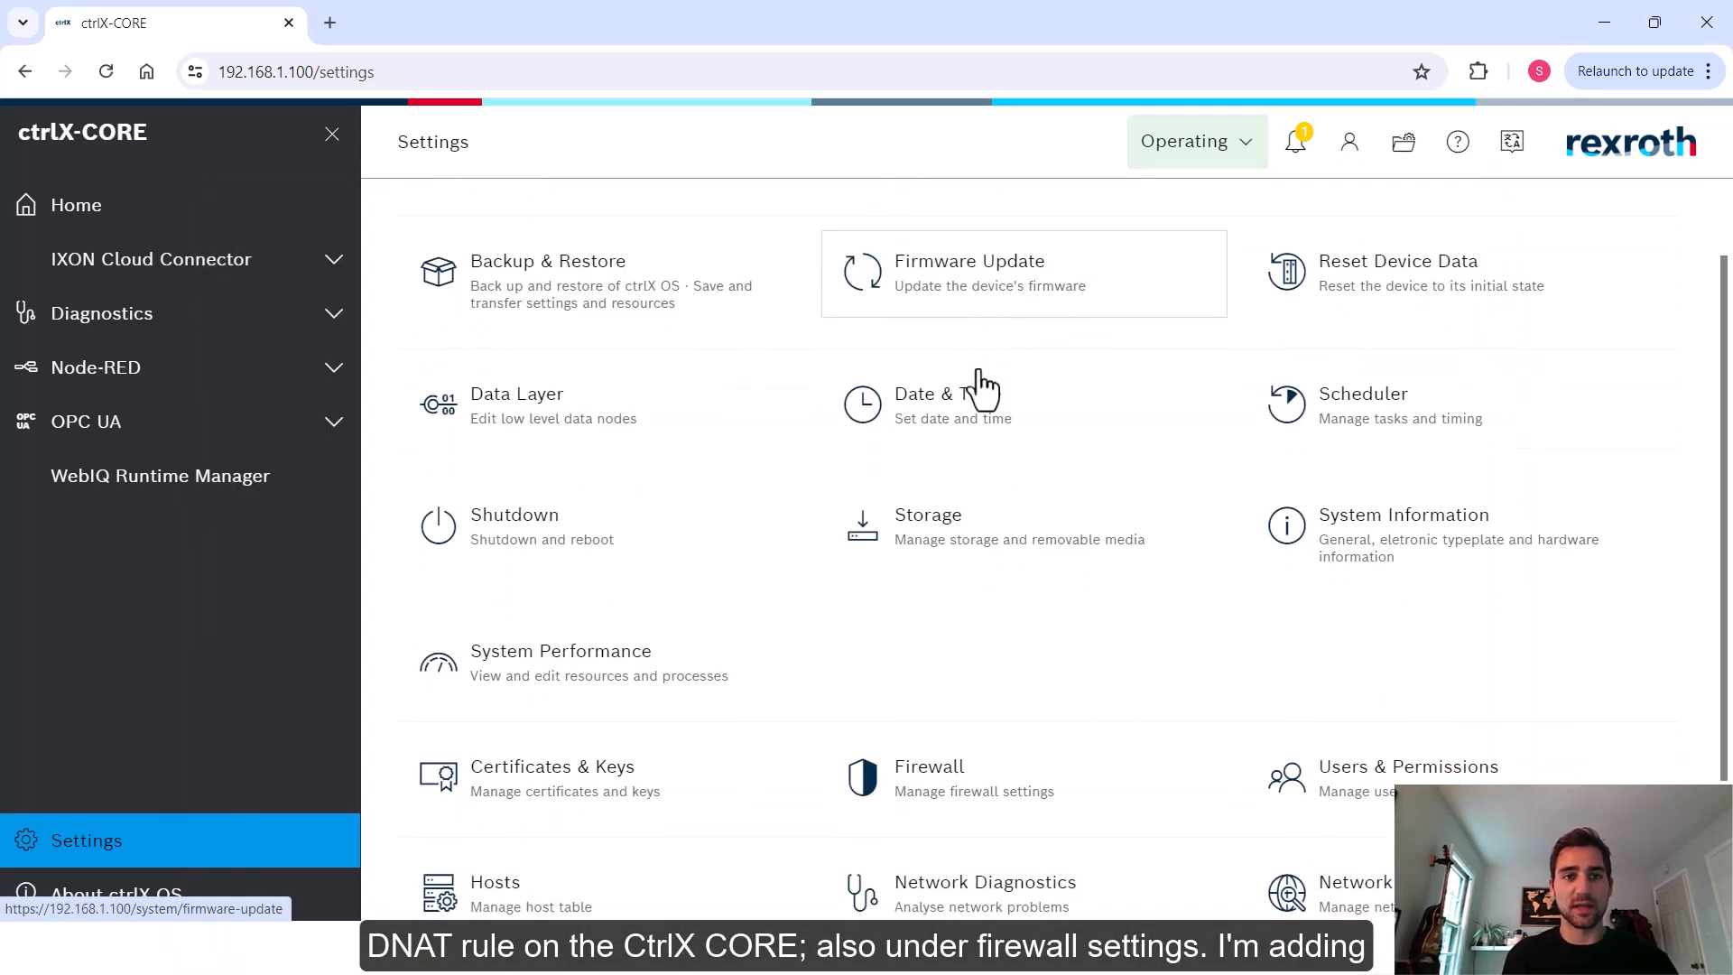
click(979, 776)
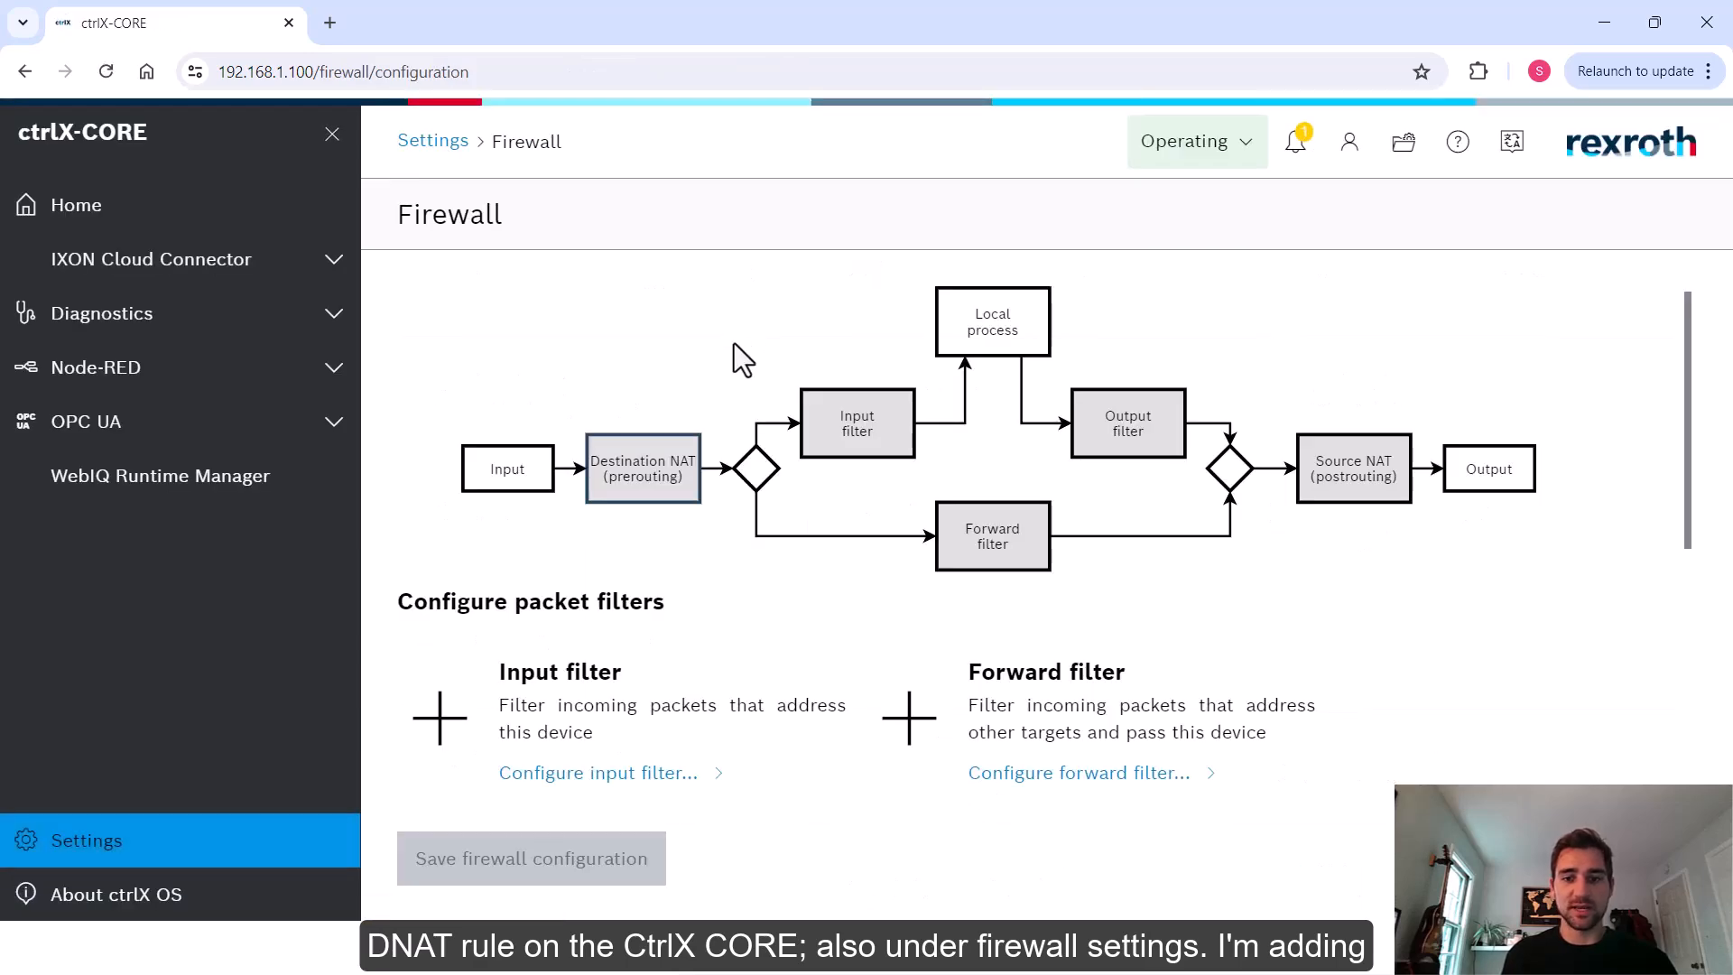
scroll(734, 356, down, 5)
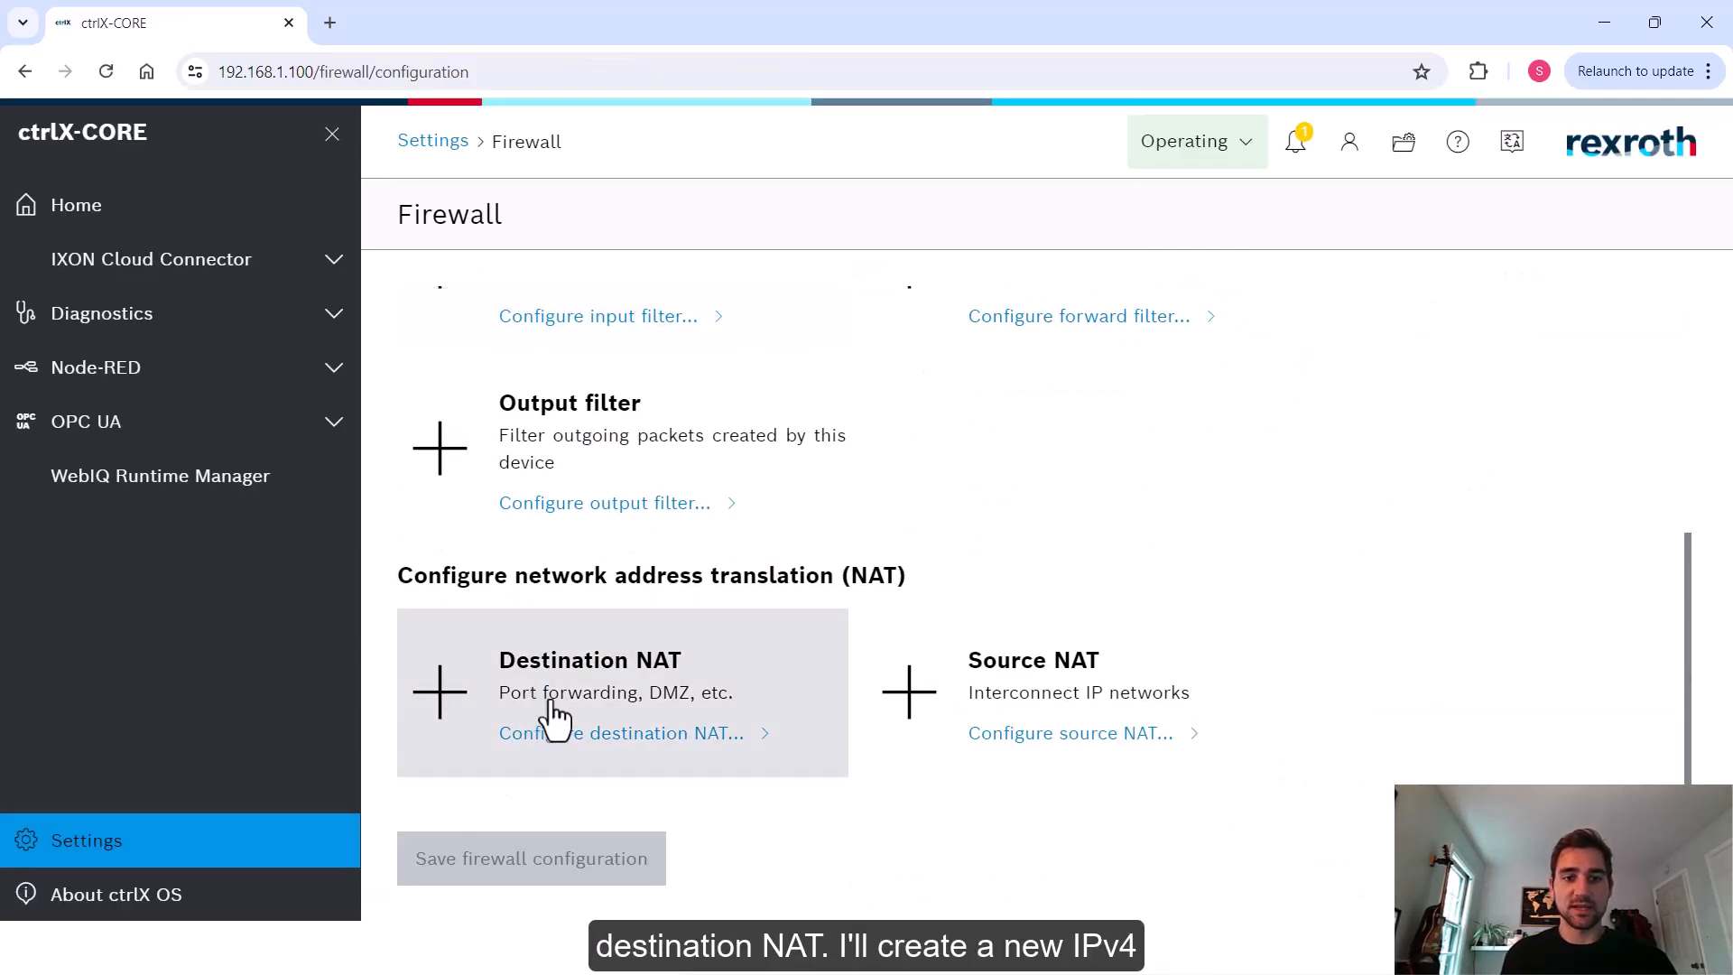
click(553, 719)
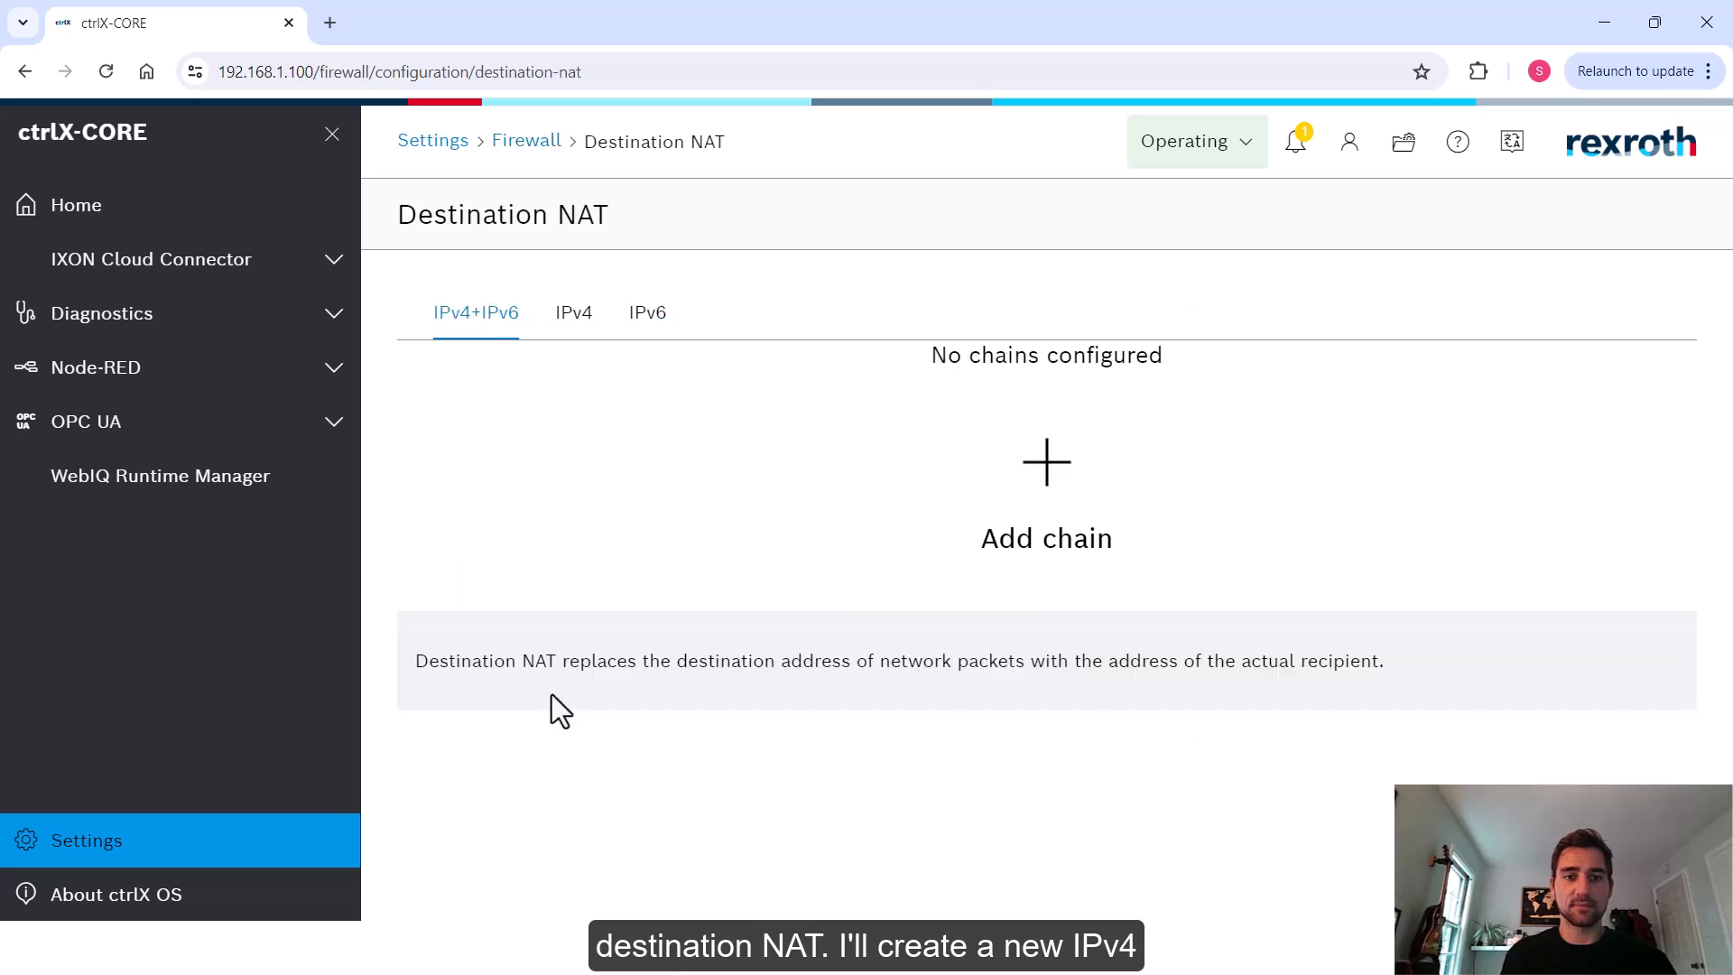
Add a new IPv4 Destination NAT chain named Demo
click(581, 318)
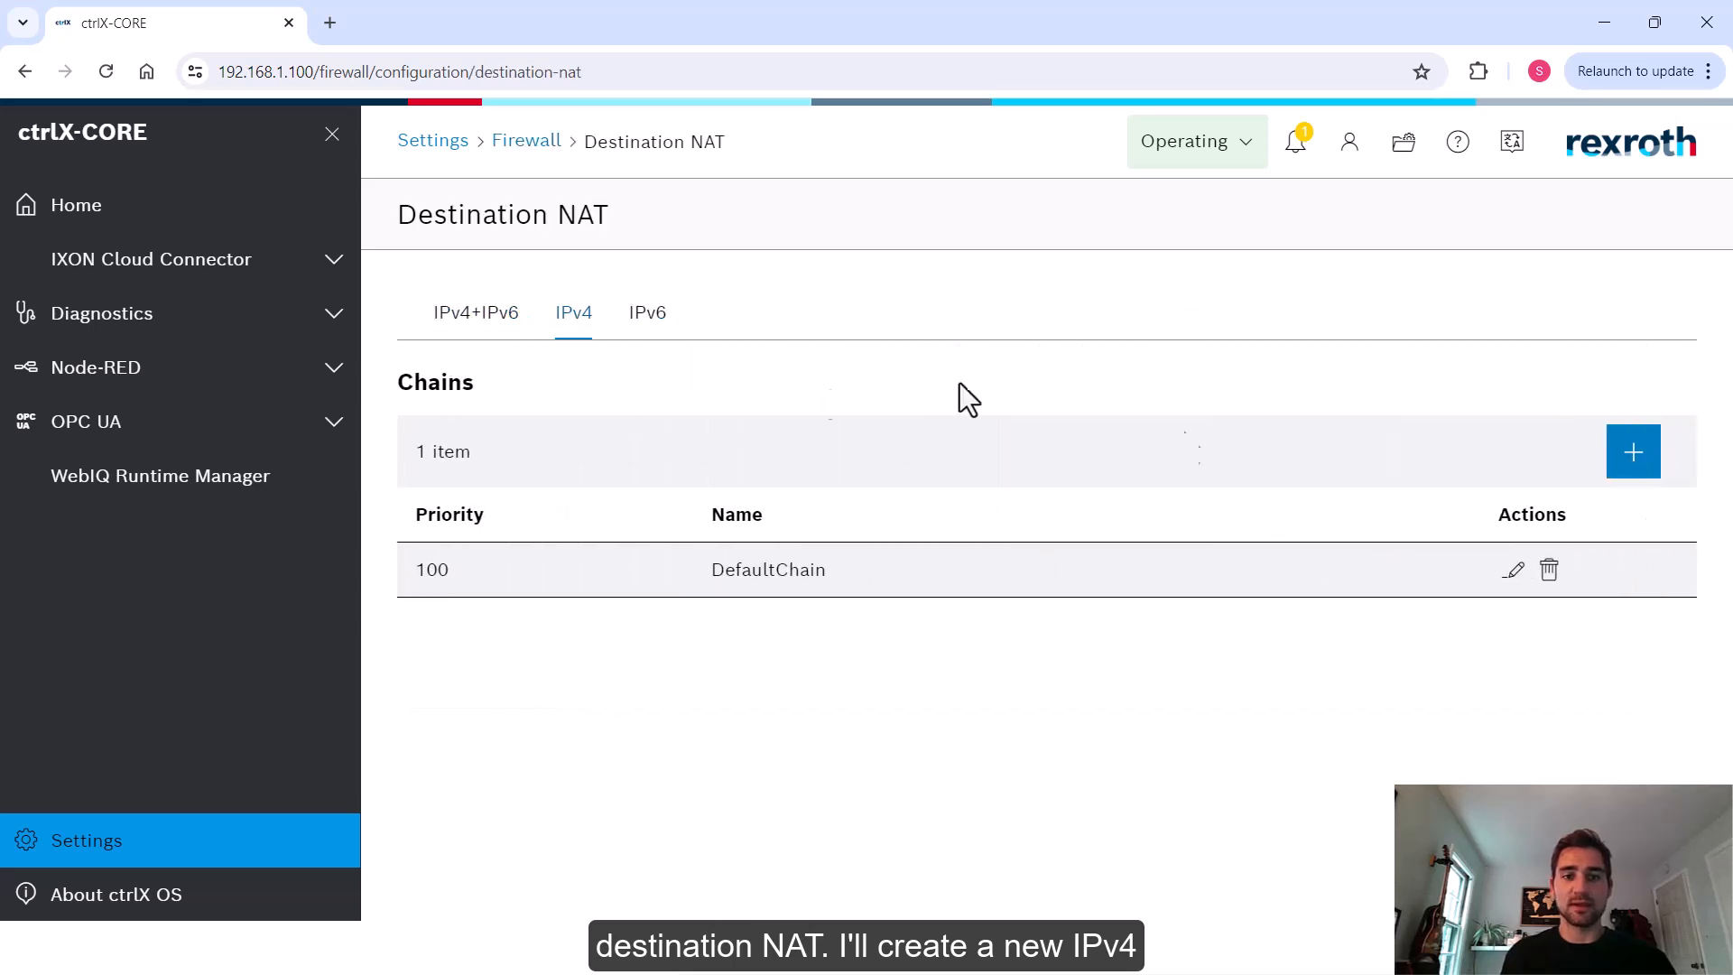
click(1640, 461)
click(780, 476)
text(Demo)
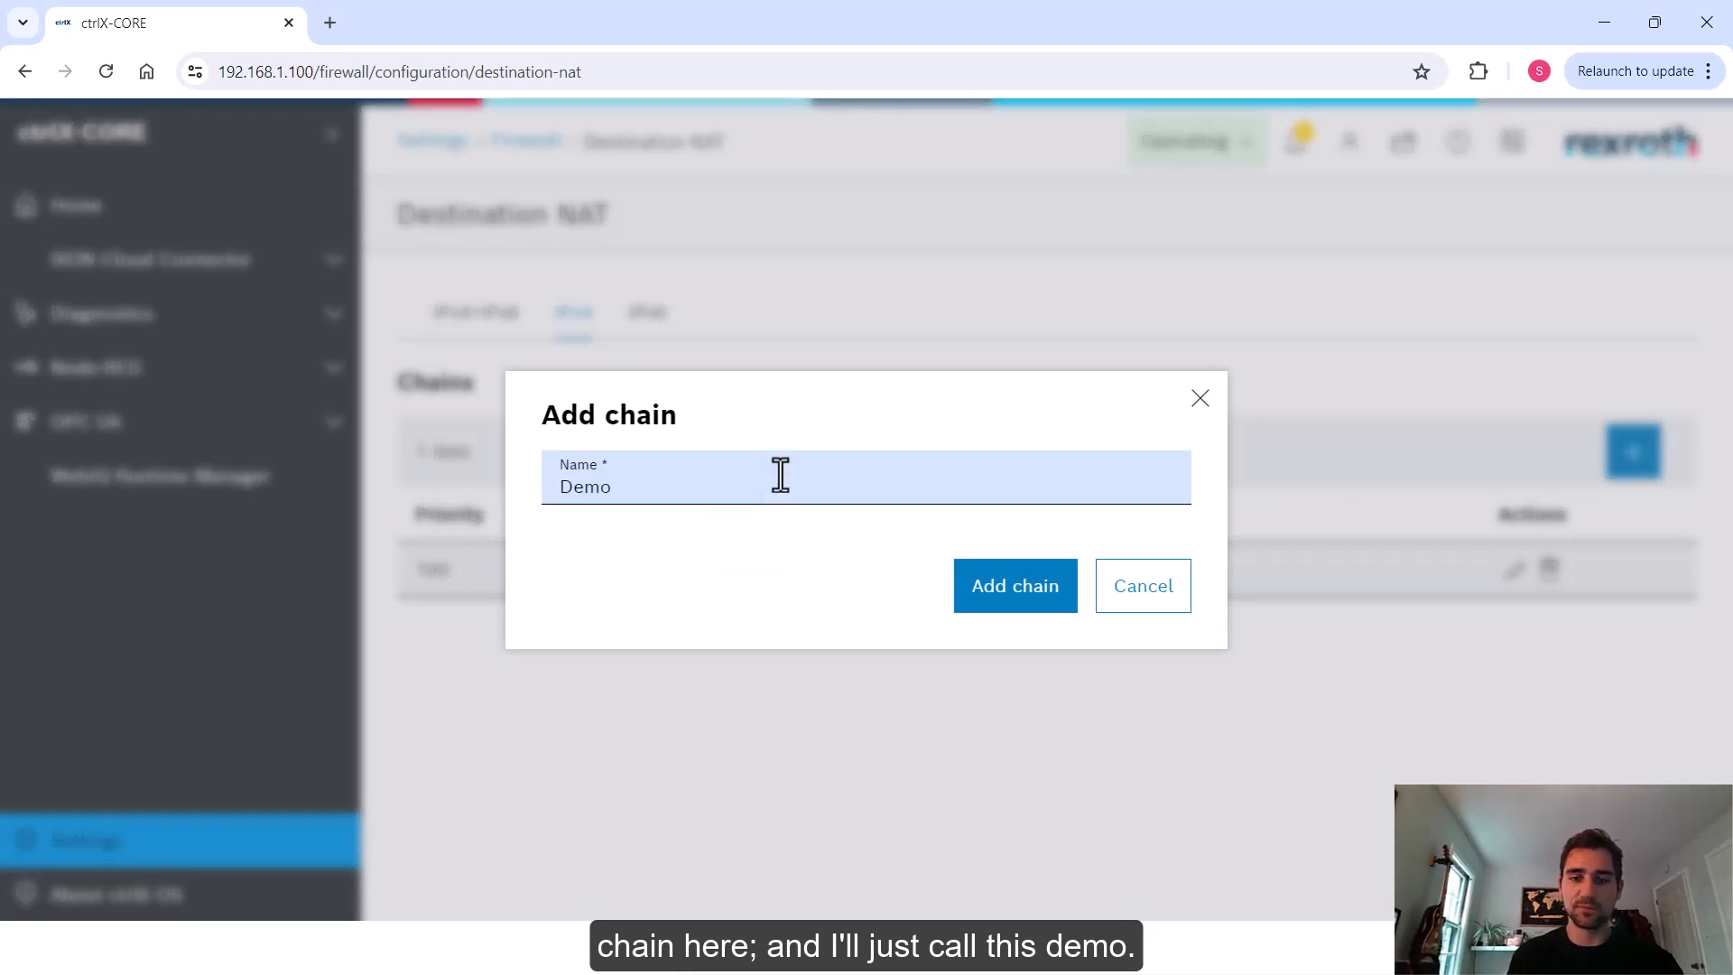
click(1004, 582)
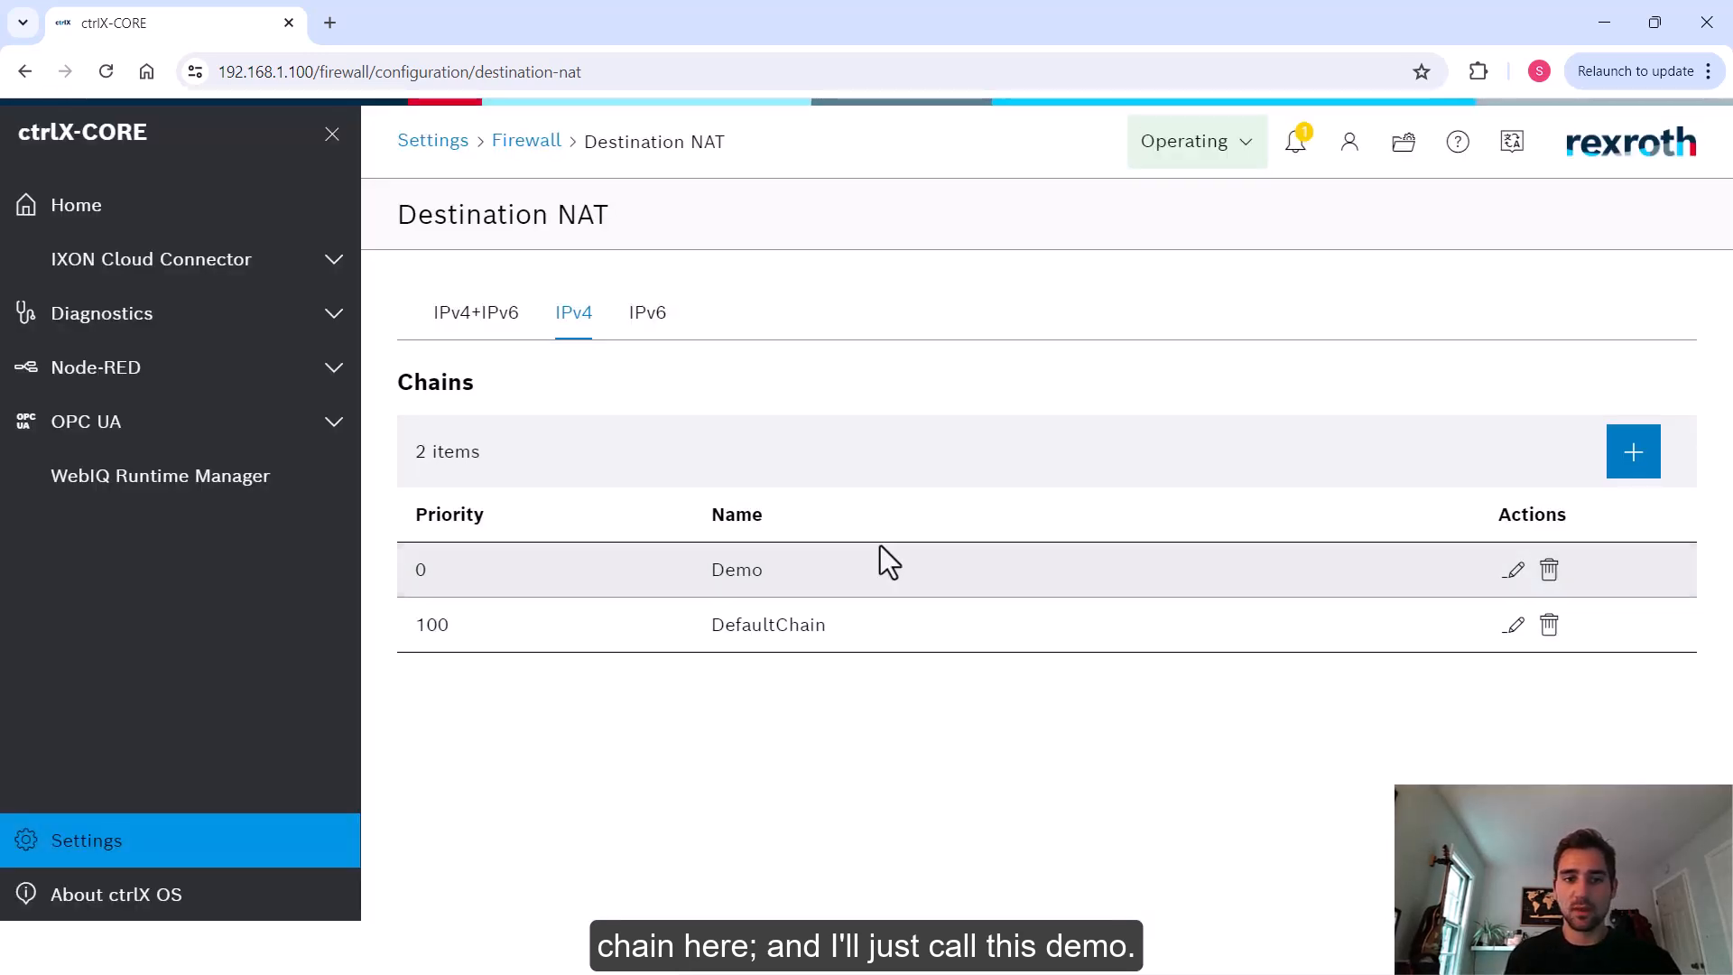
Open the Demo chain and add a rule named PC - PLC
click(1514, 569)
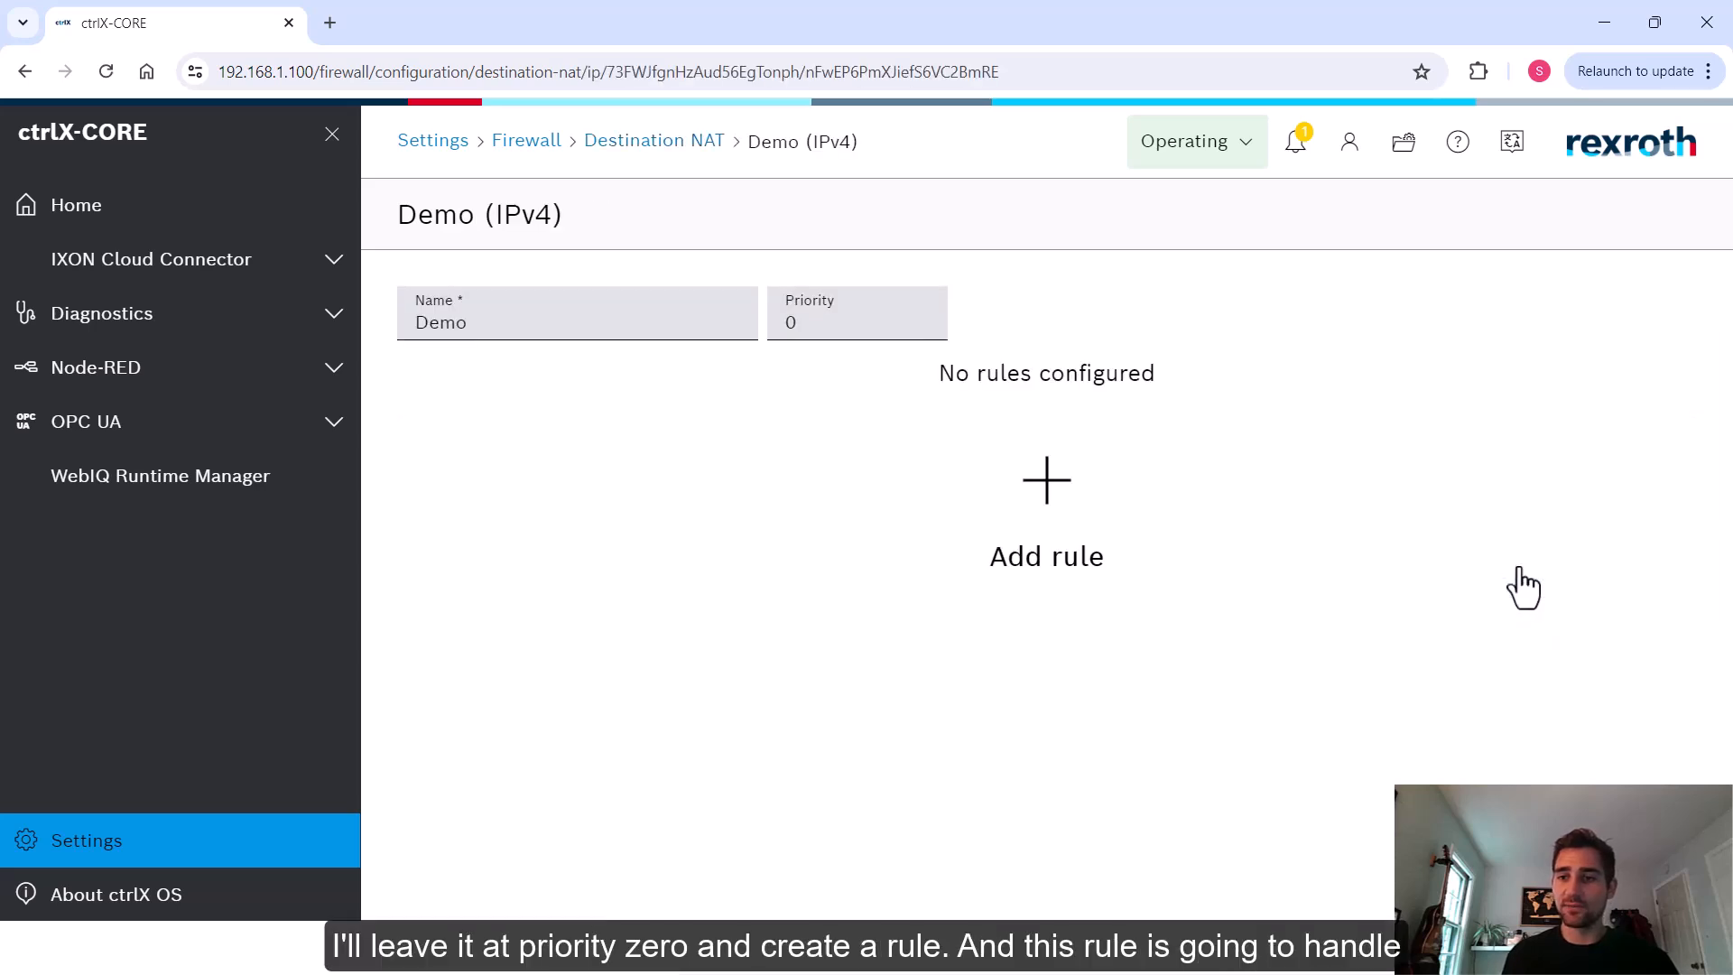
click(1038, 484)
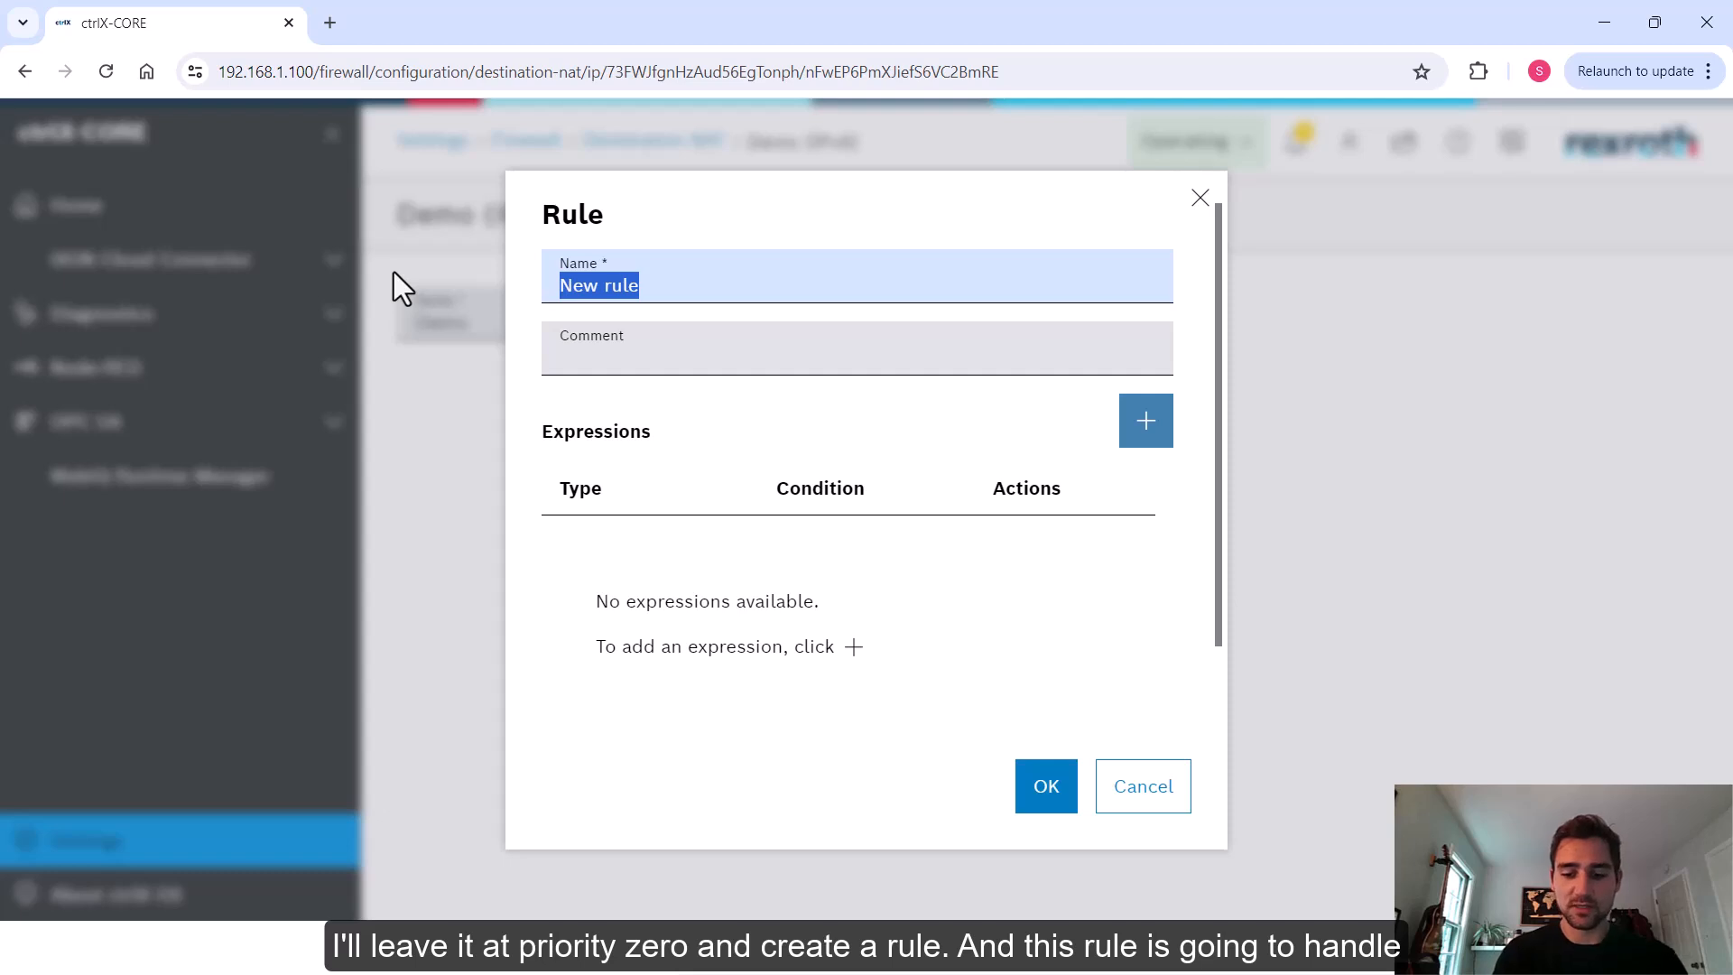
text(PC - PLC)
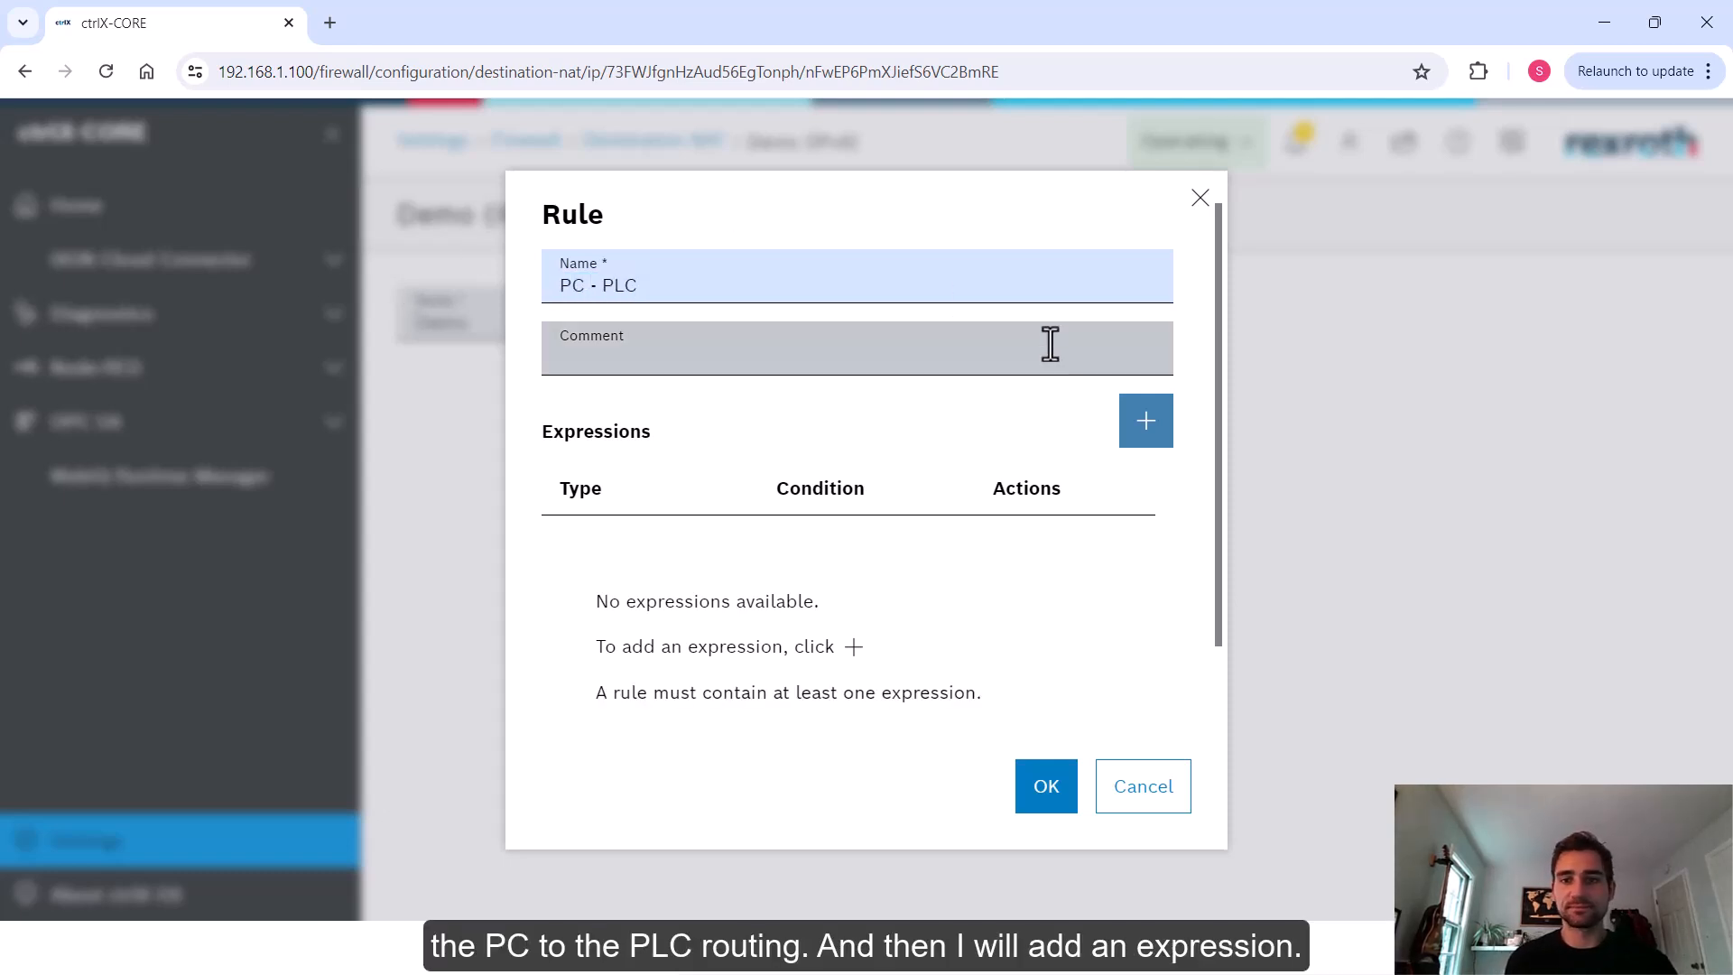
Add a match packet payload expression for ip daddr == 192.168.1.101 to the rule
click(1149, 435)
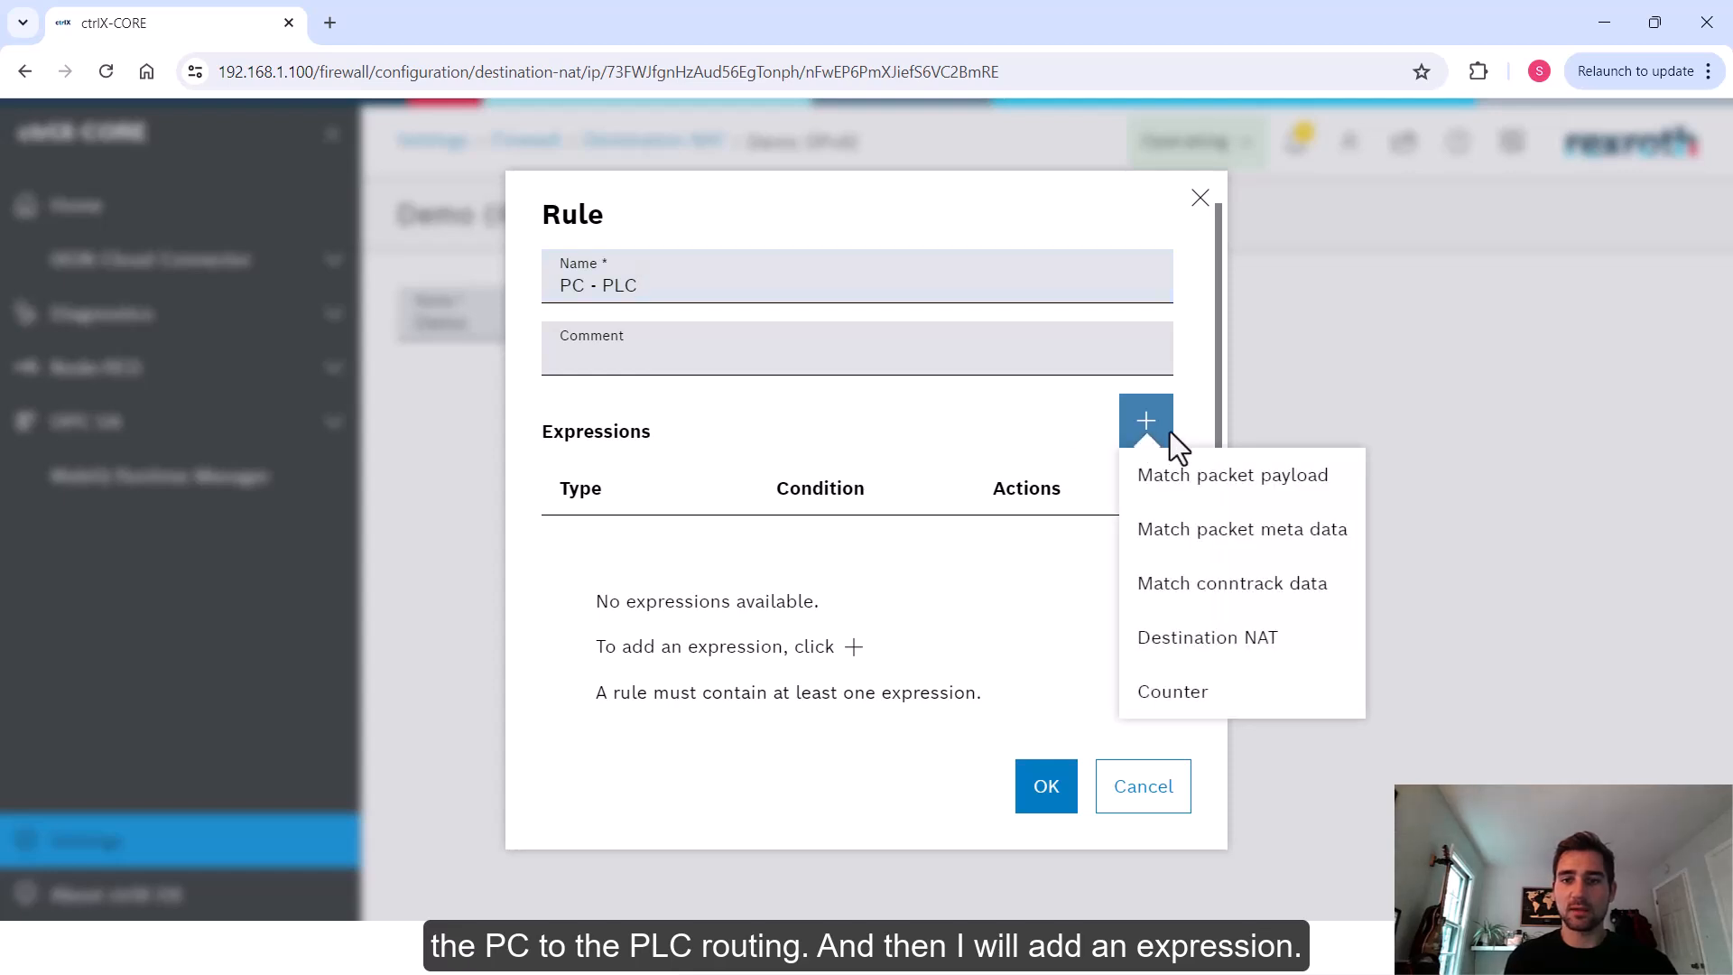
click(1212, 490)
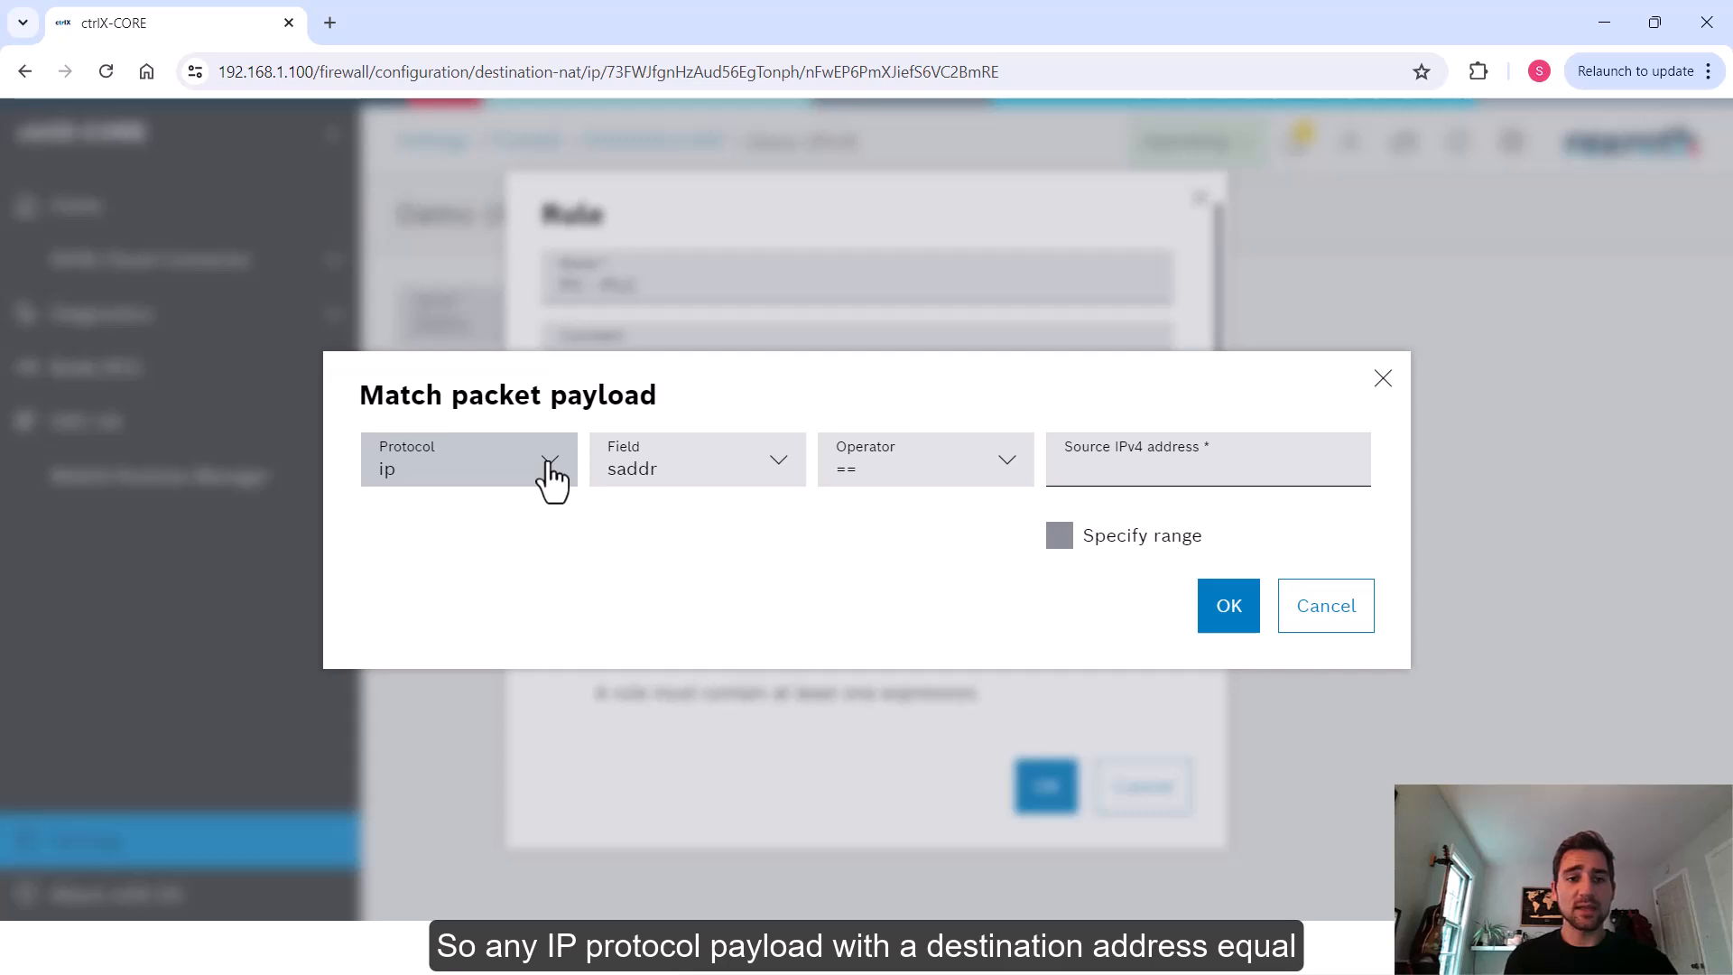
click(676, 473)
click(629, 578)
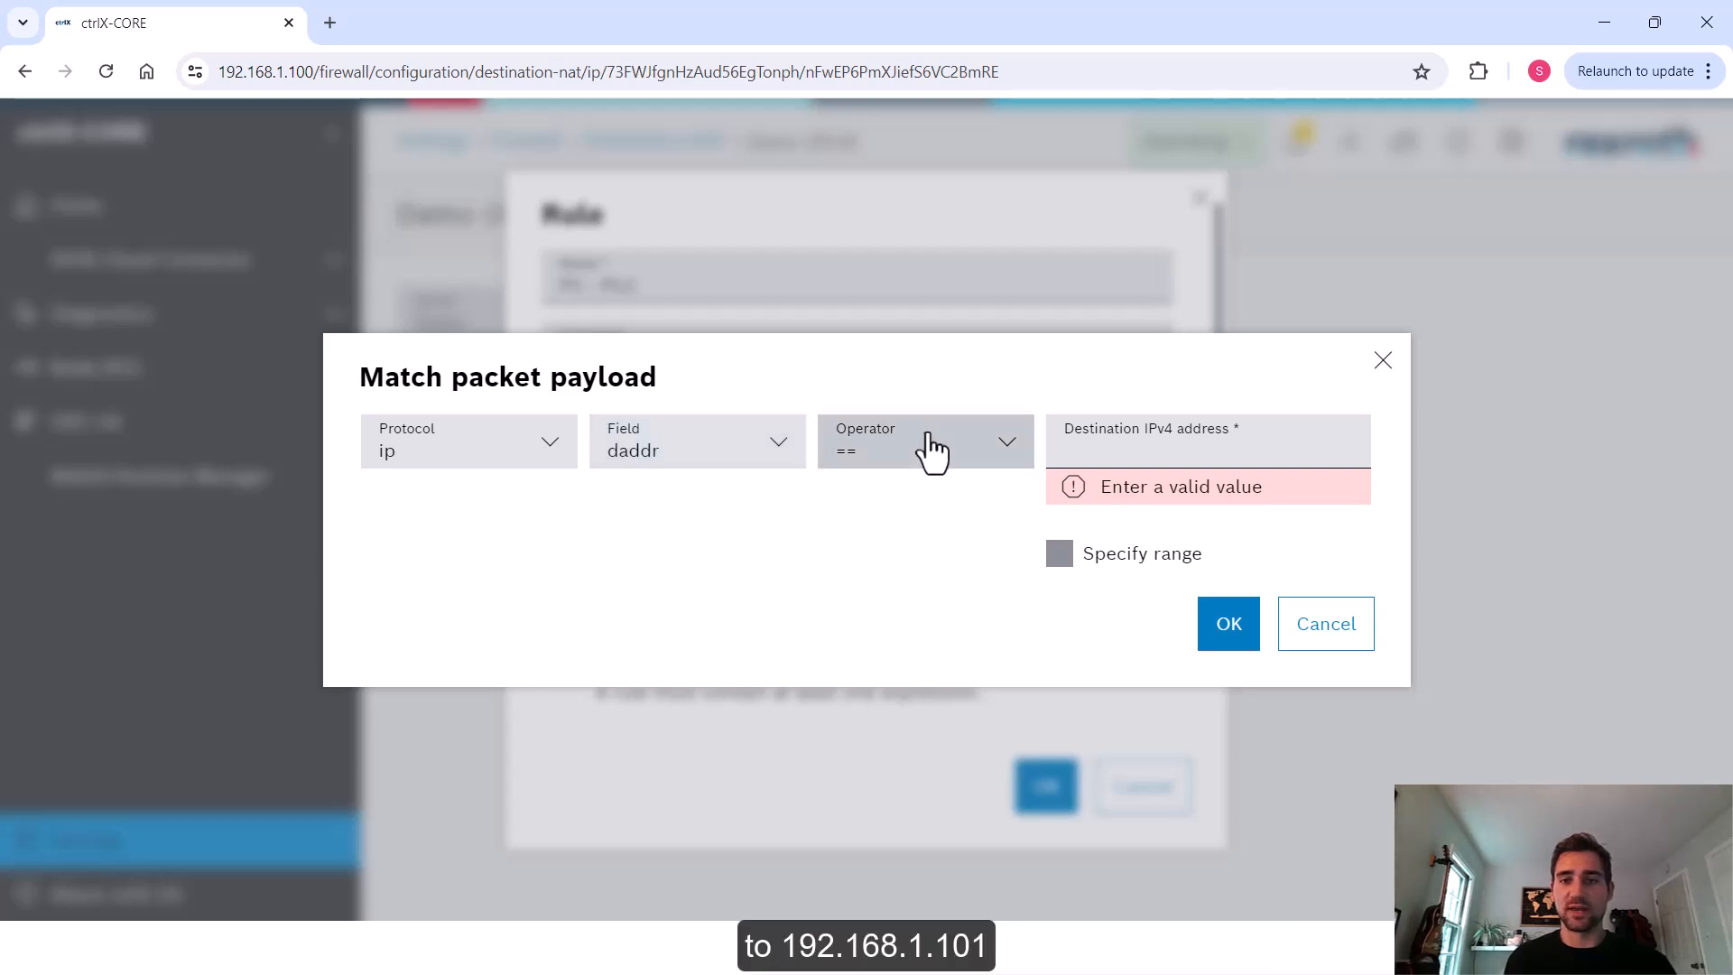
click(1170, 441)
text(192.168.1.101)
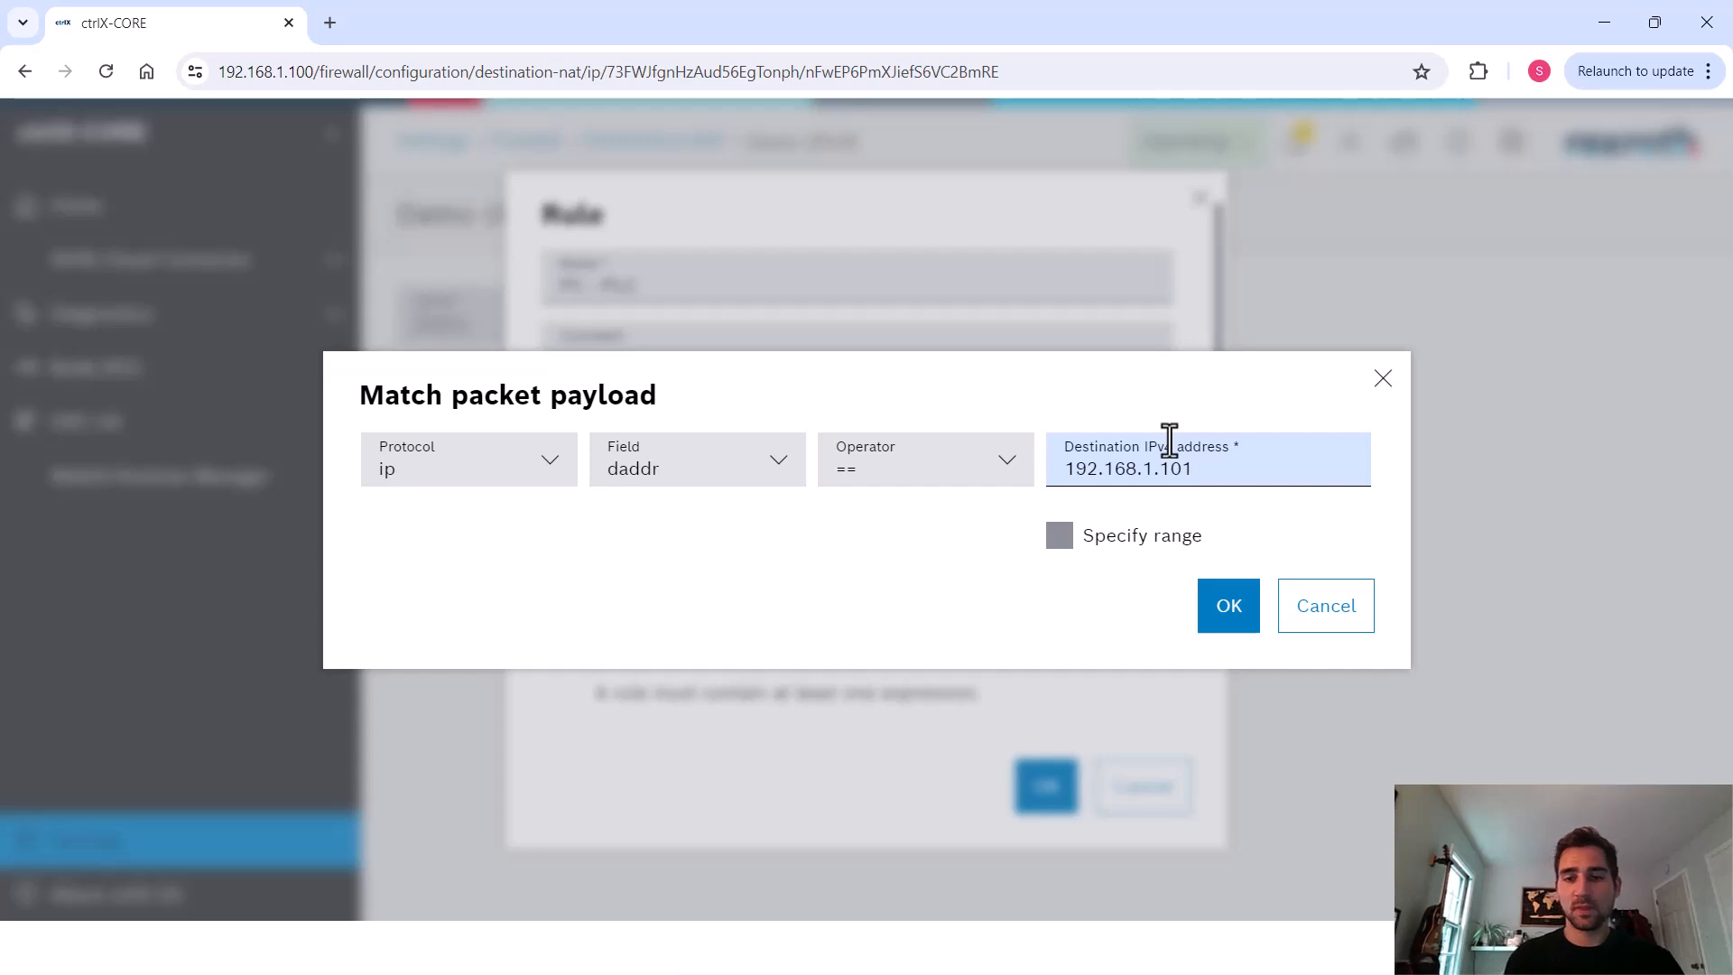
drag(1234, 479, 1045, 481)
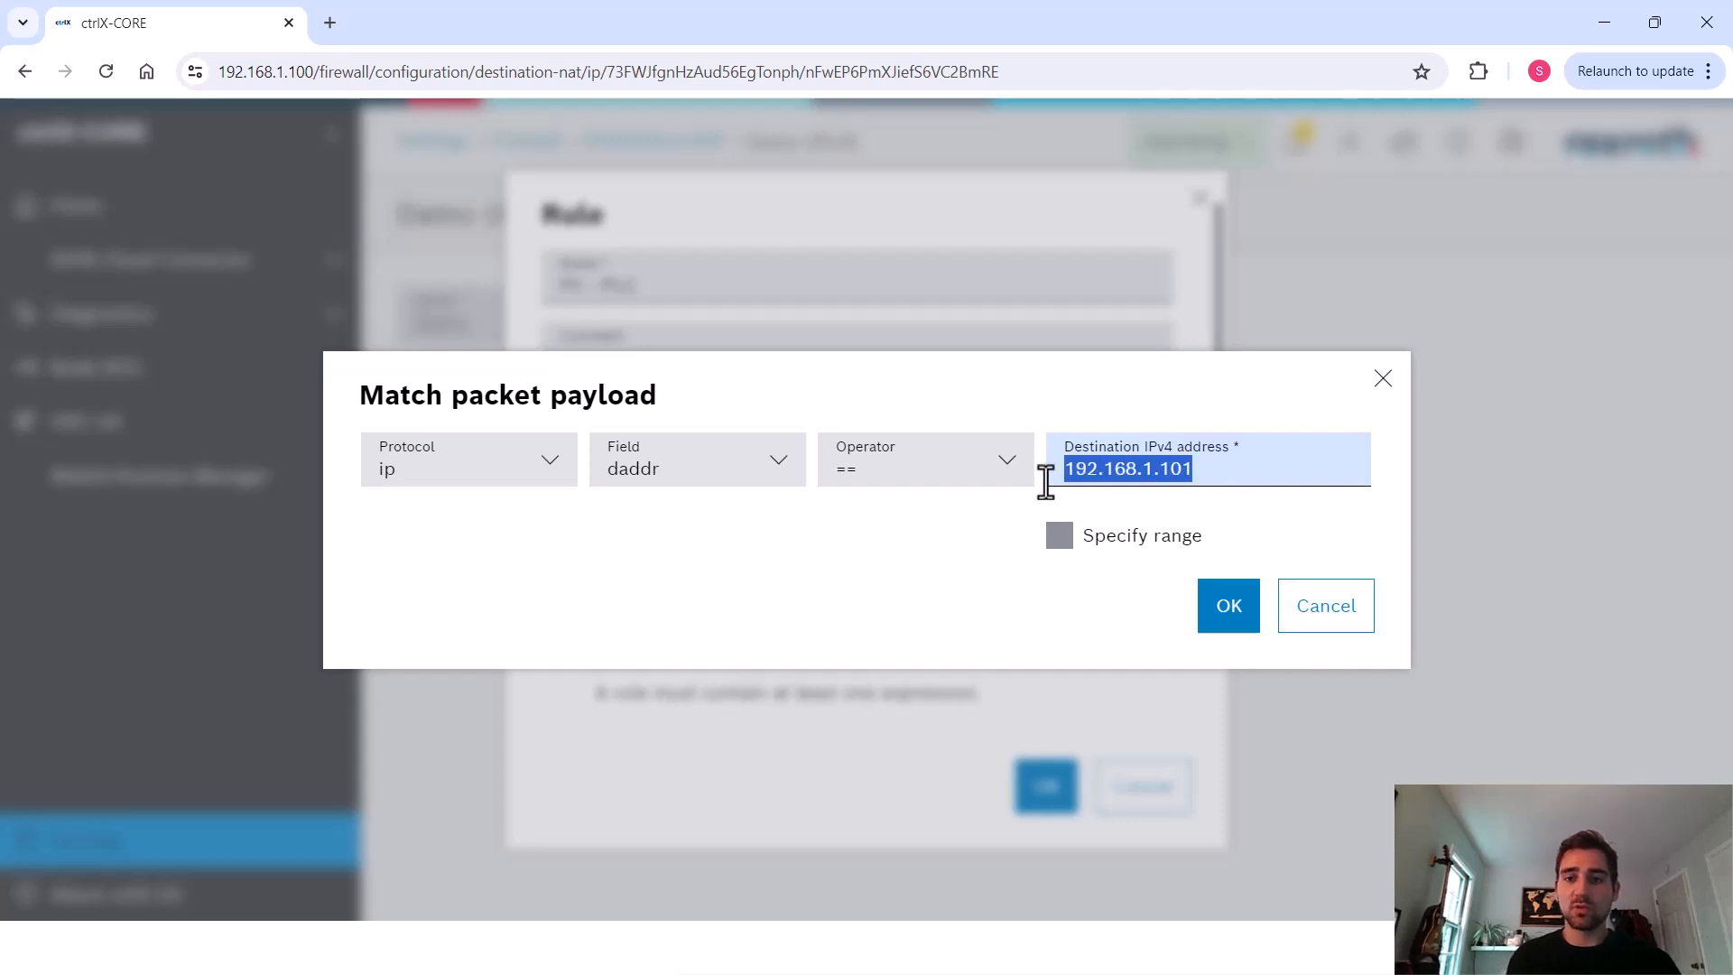
click(1199, 413)
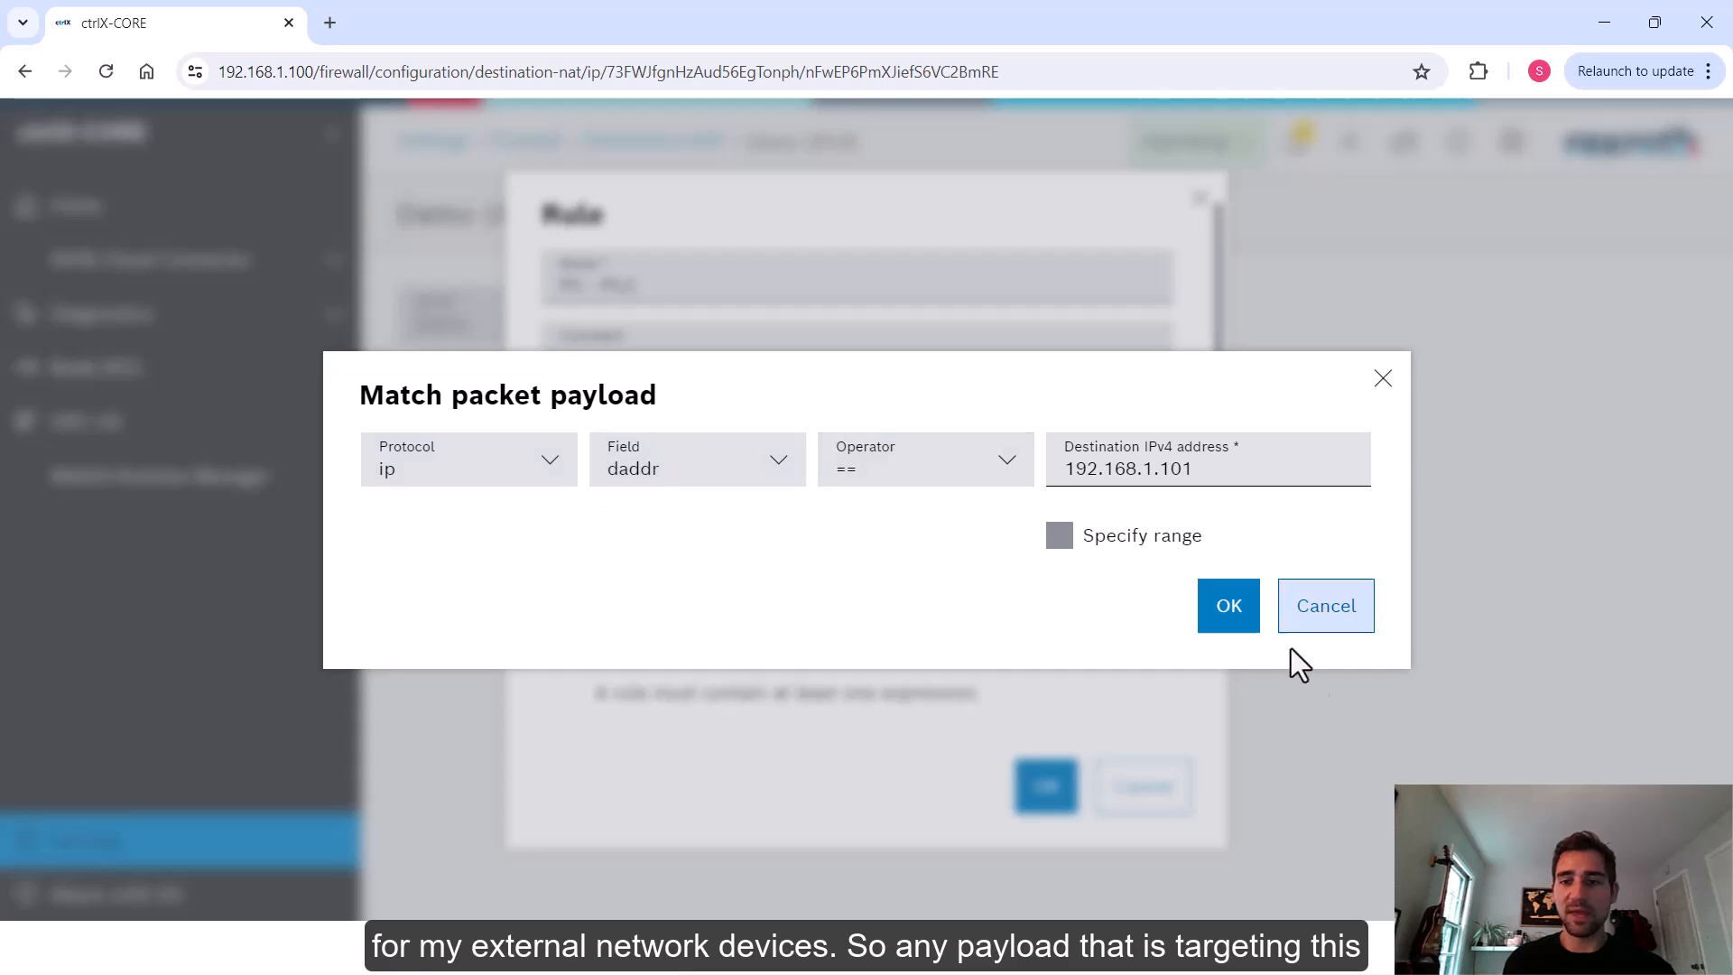
drag(1205, 471, 1013, 491)
click(1242, 614)
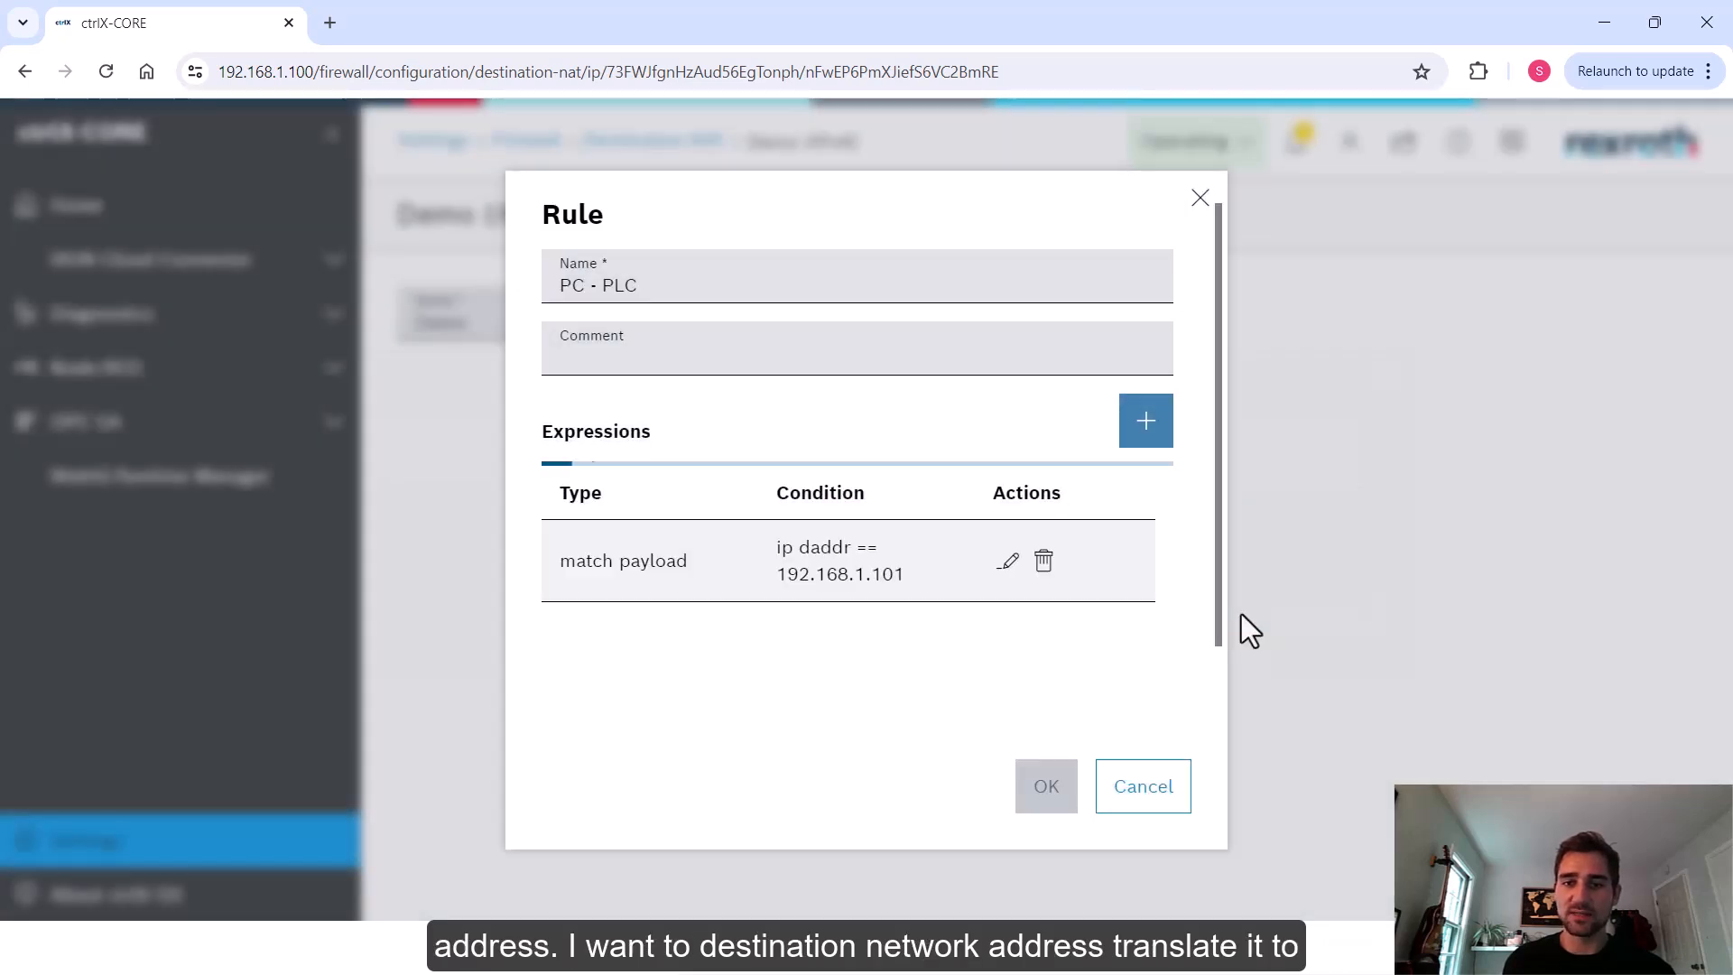
Add a Destination NAT expression translating to 192.168.2.20 and confirm the rule
click(1145, 431)
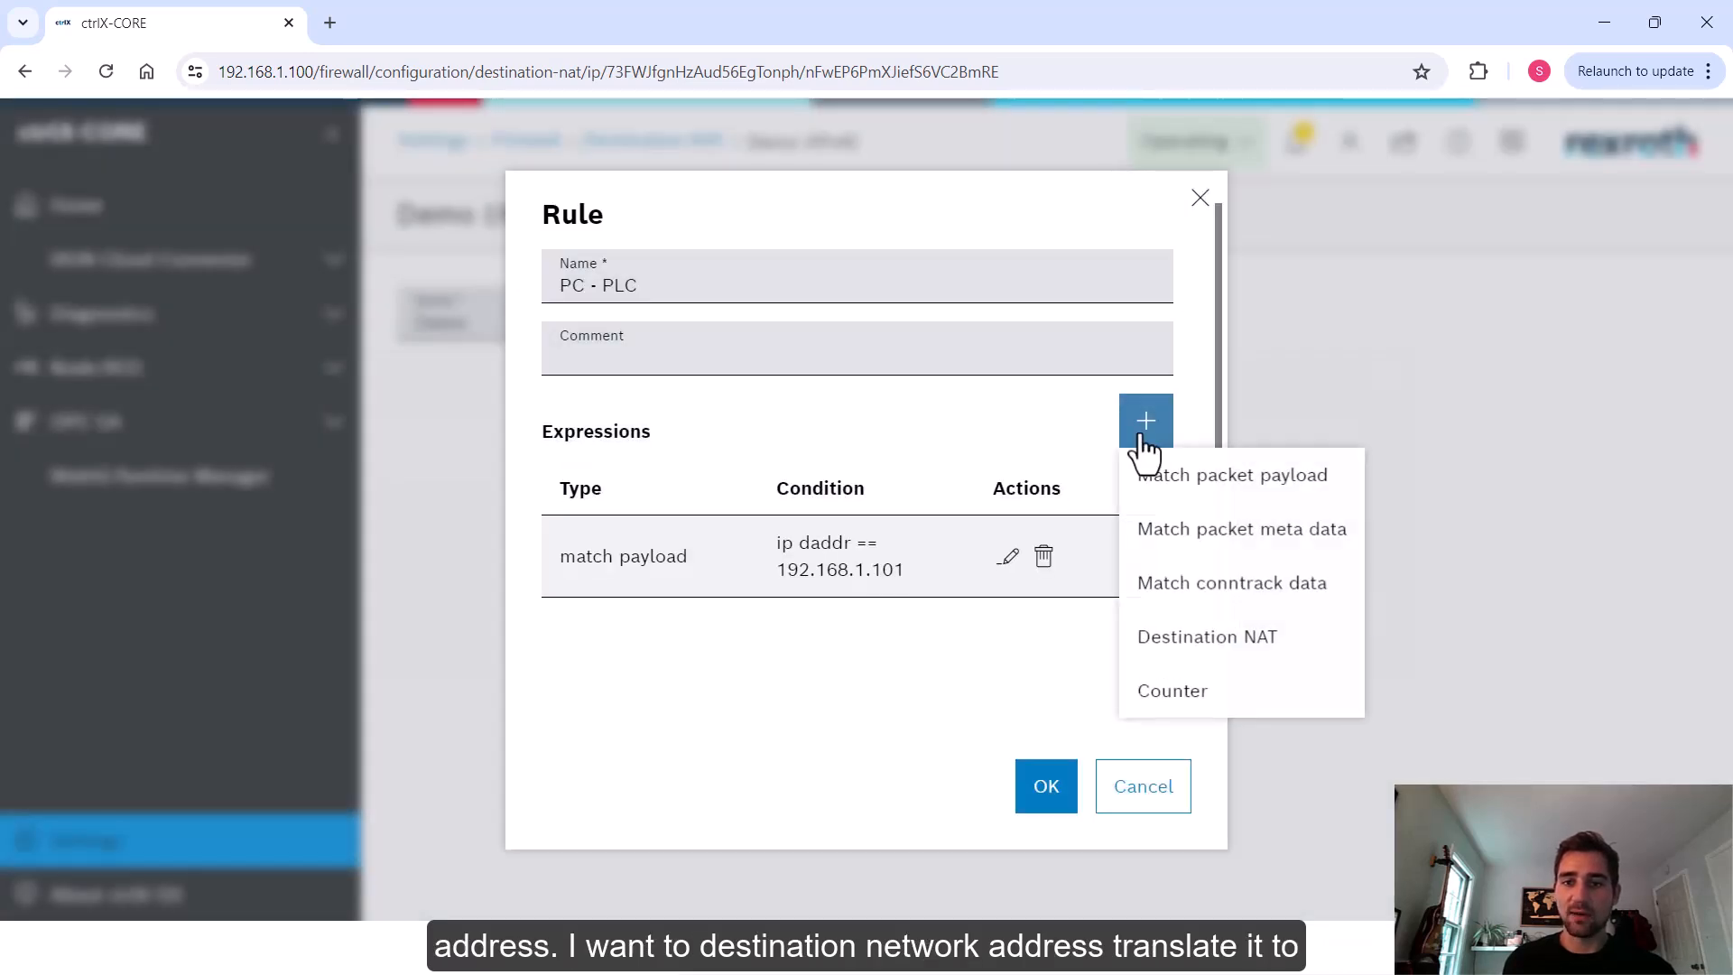
click(1215, 637)
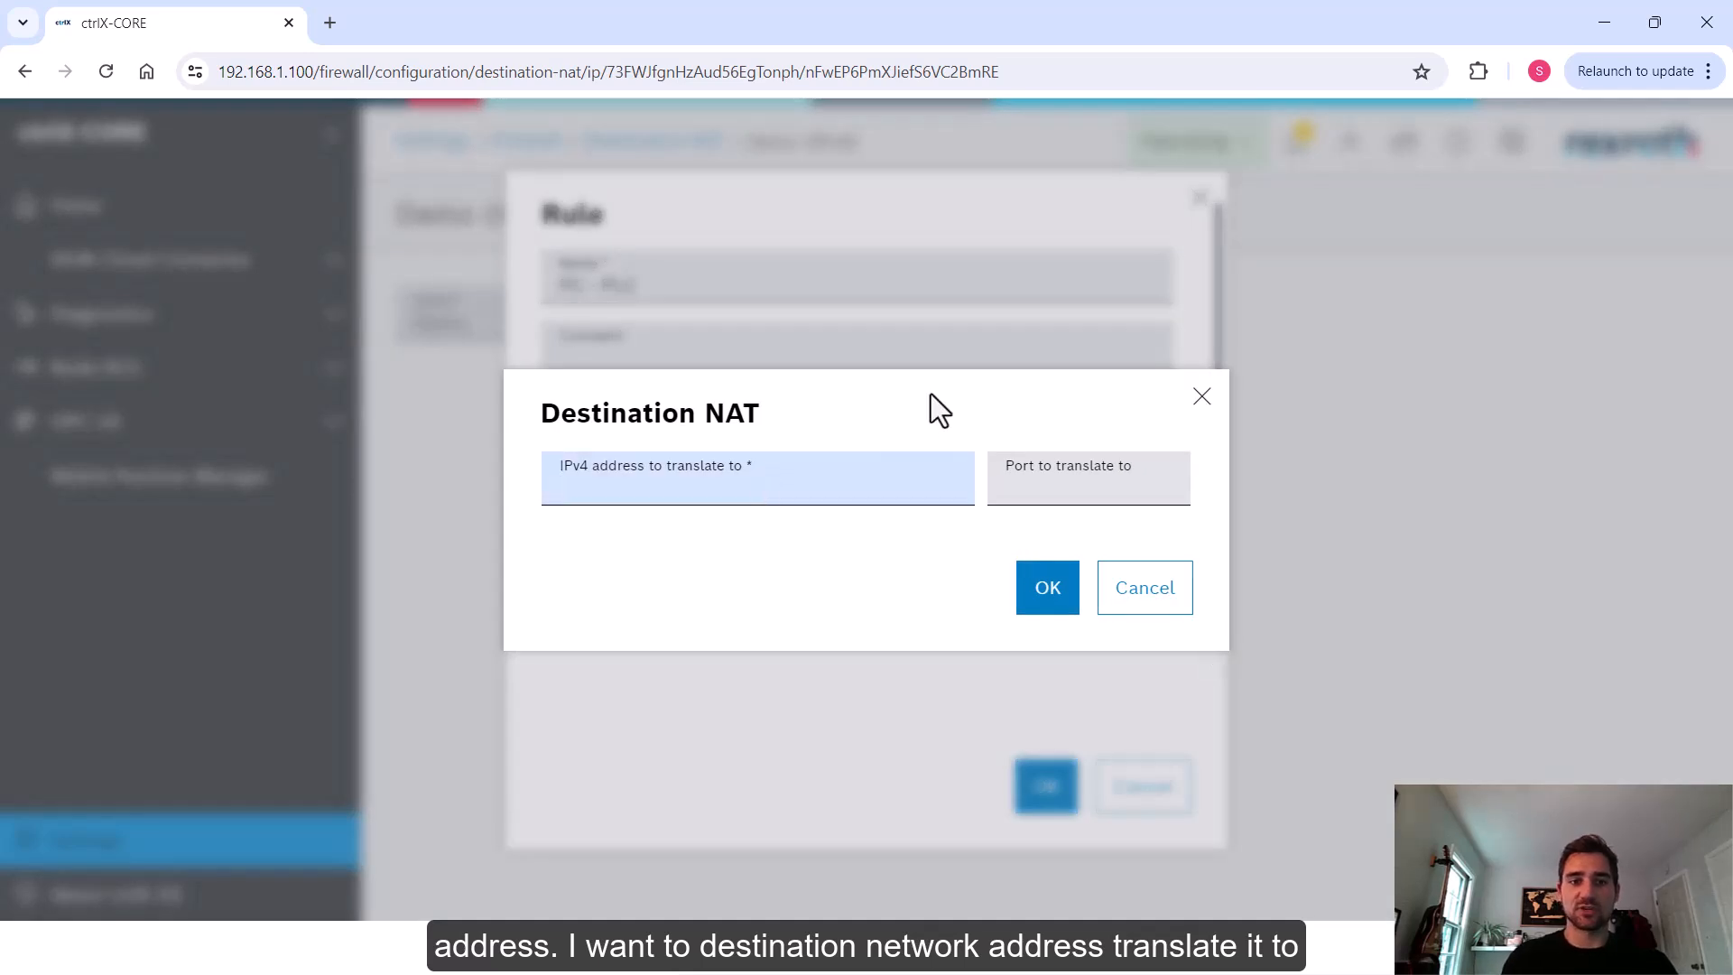
text(192.168.2.20)
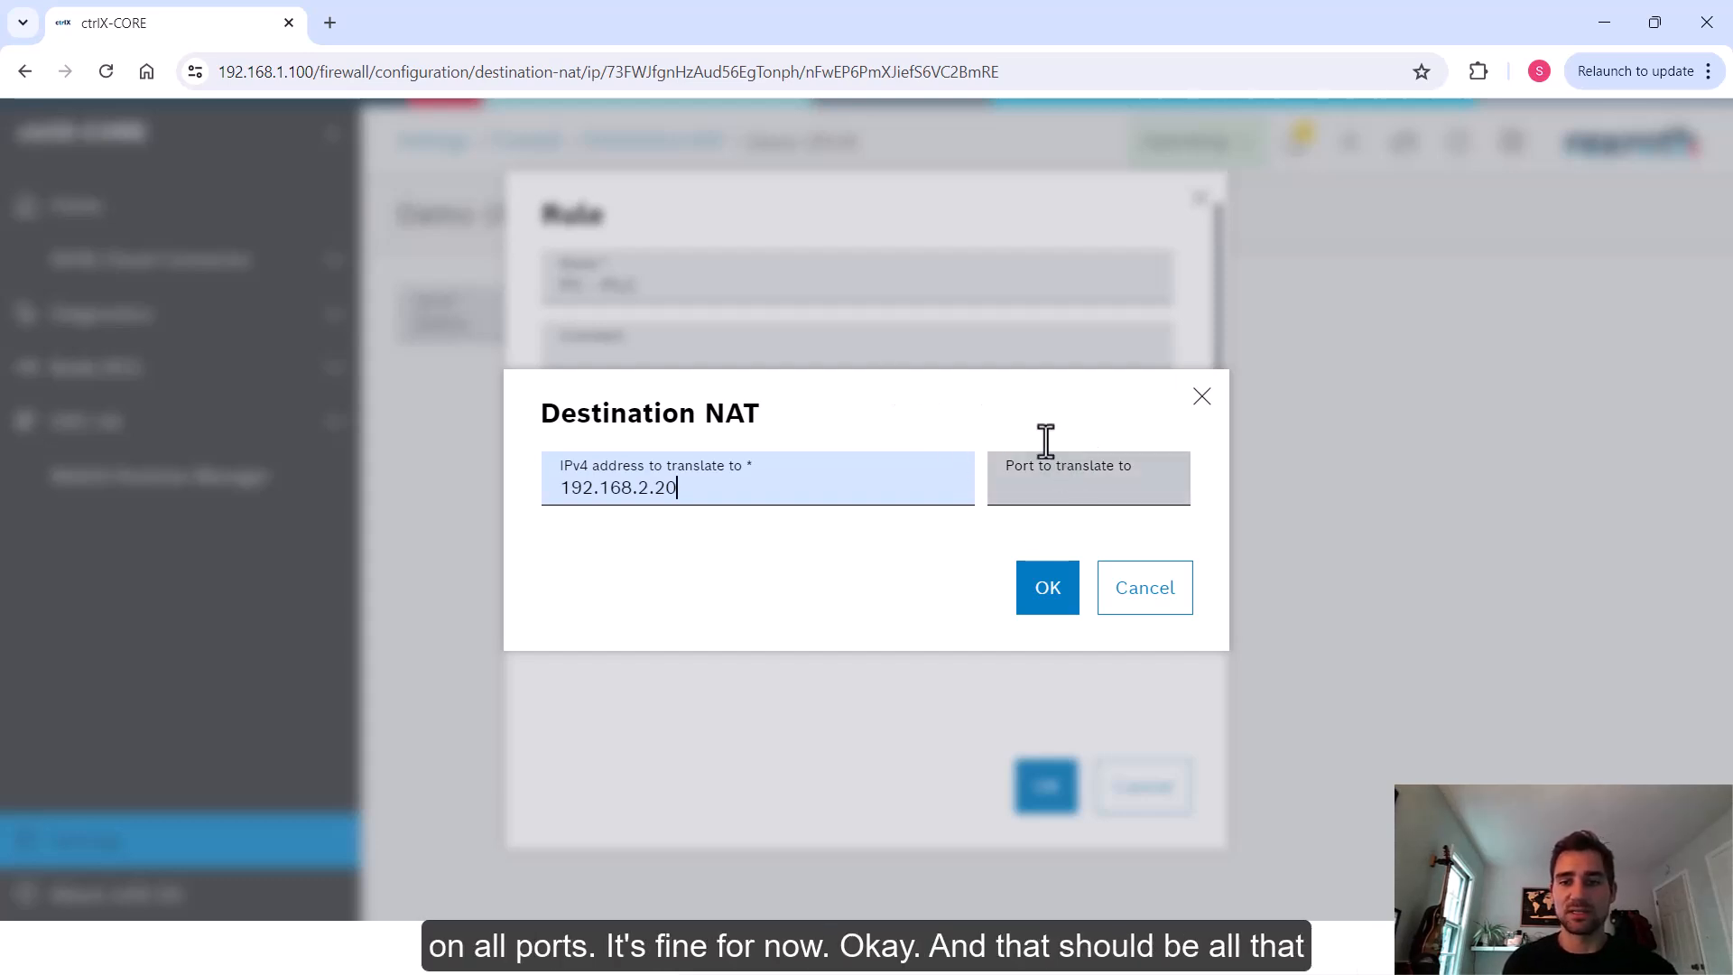
click(1047, 588)
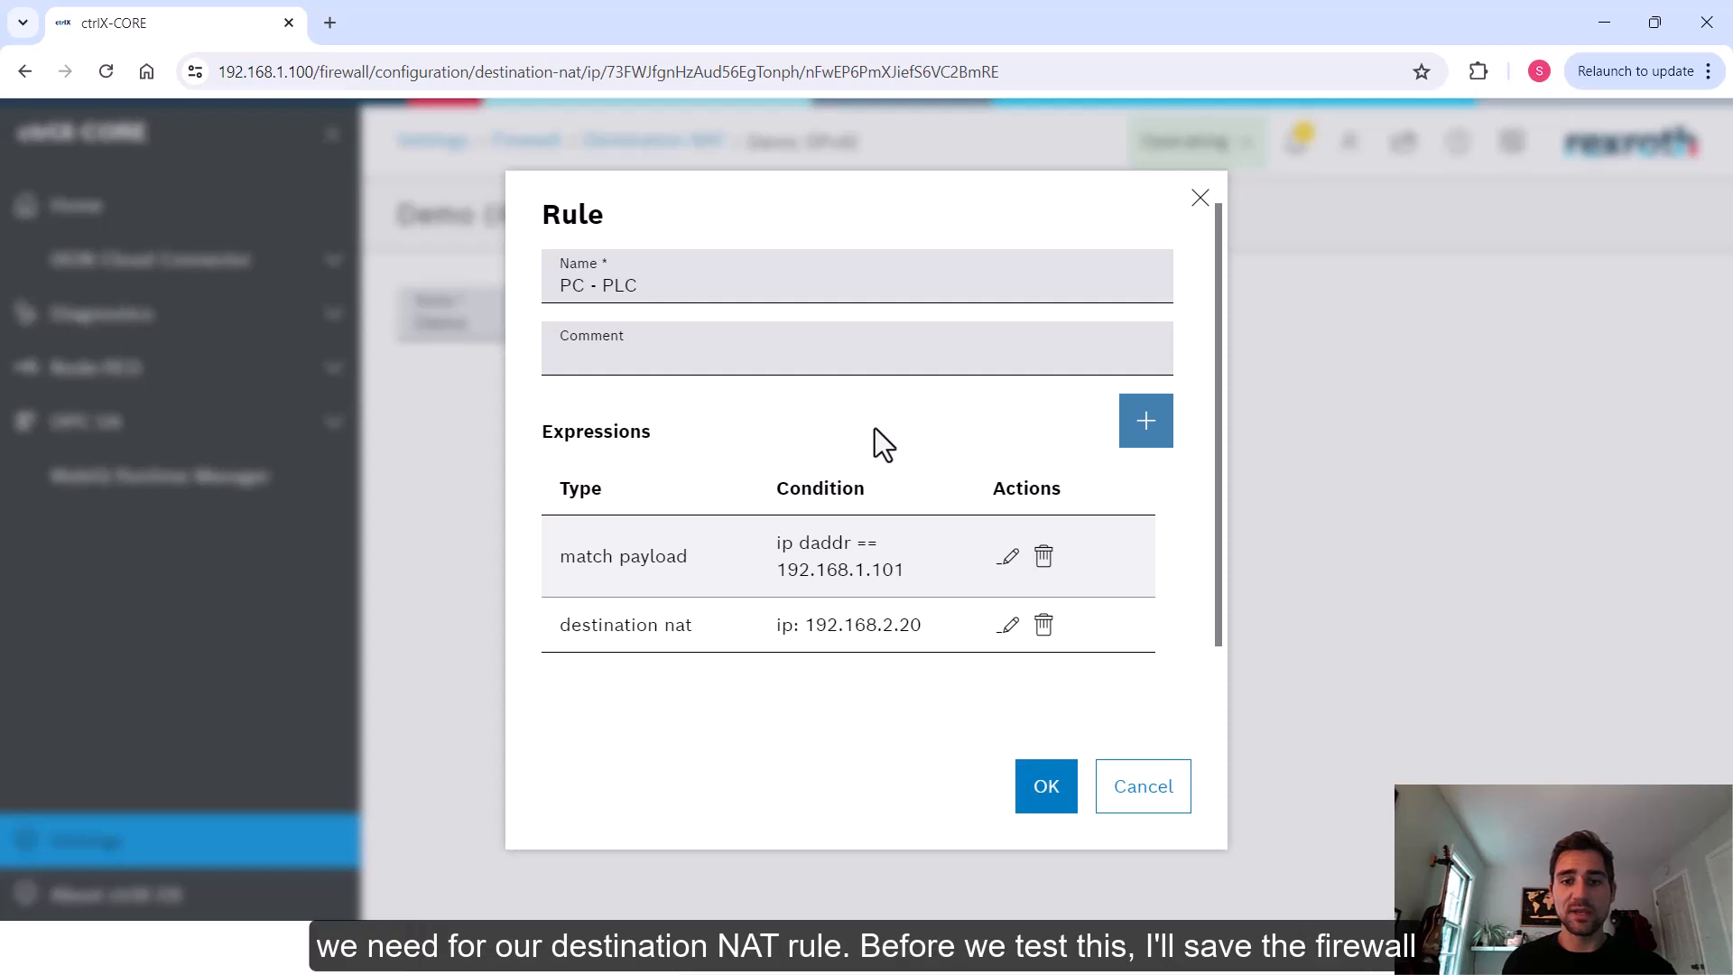
click(1062, 800)
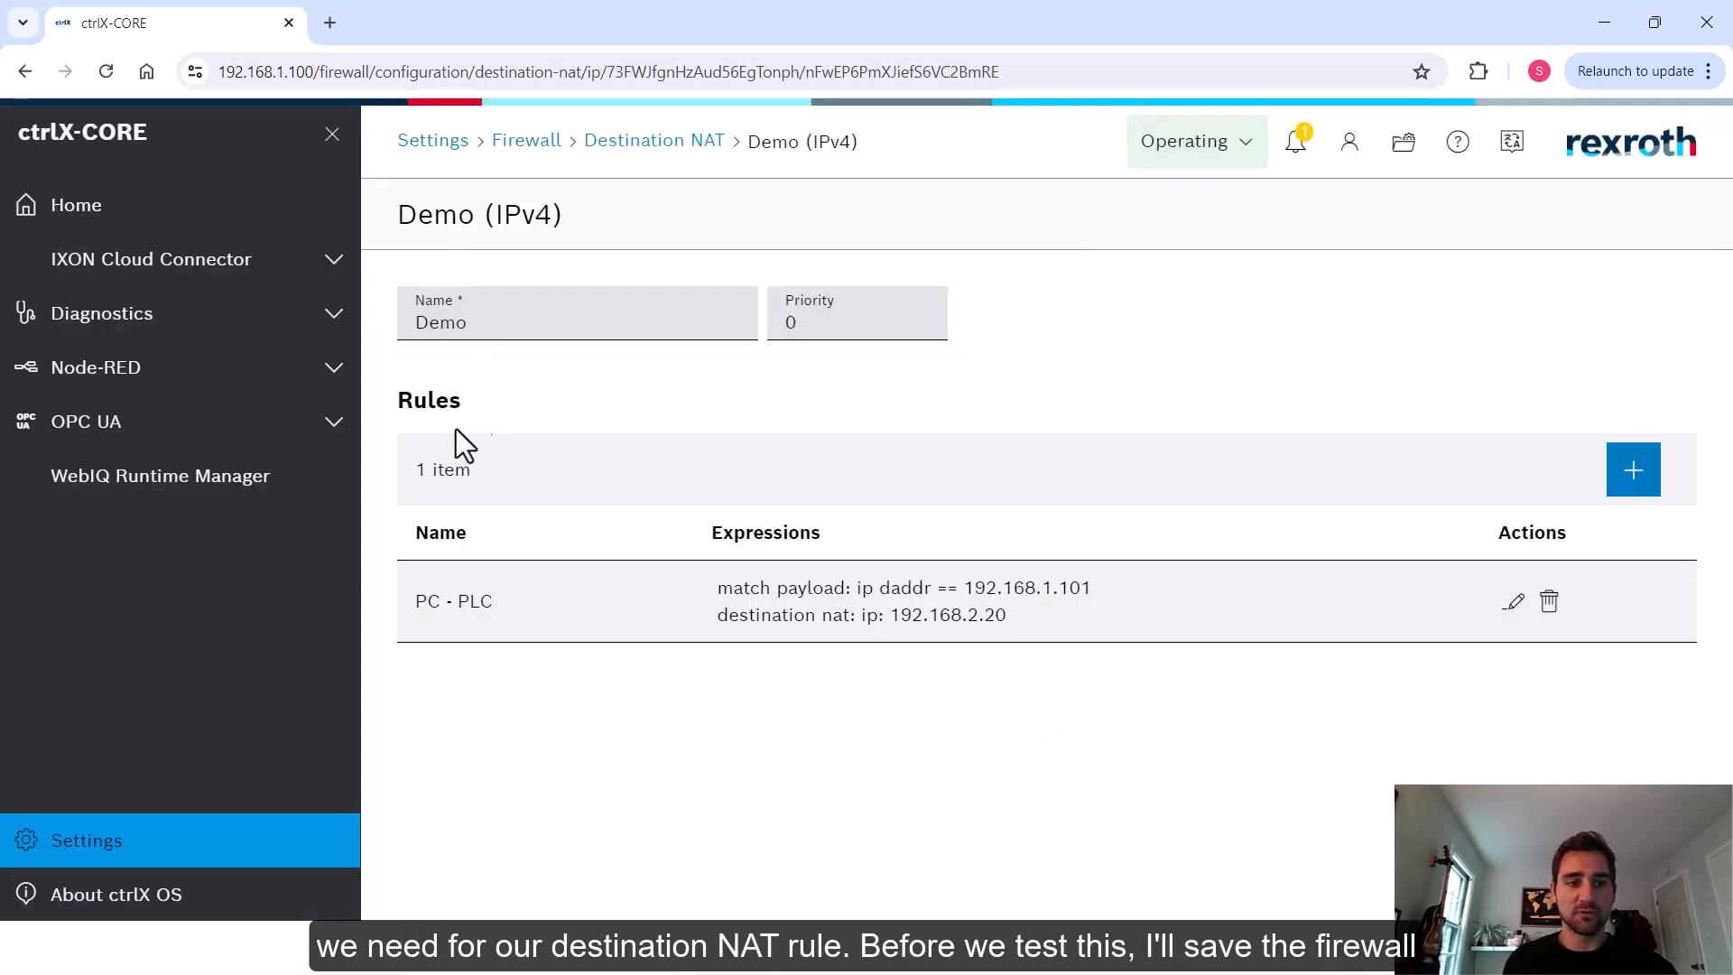
Open the Network Interfaces settings and examine the XF10 interface's IP addresses and IP forwarding setting
click(93, 844)
click(559, 582)
scroll(1161, 523, down, 4)
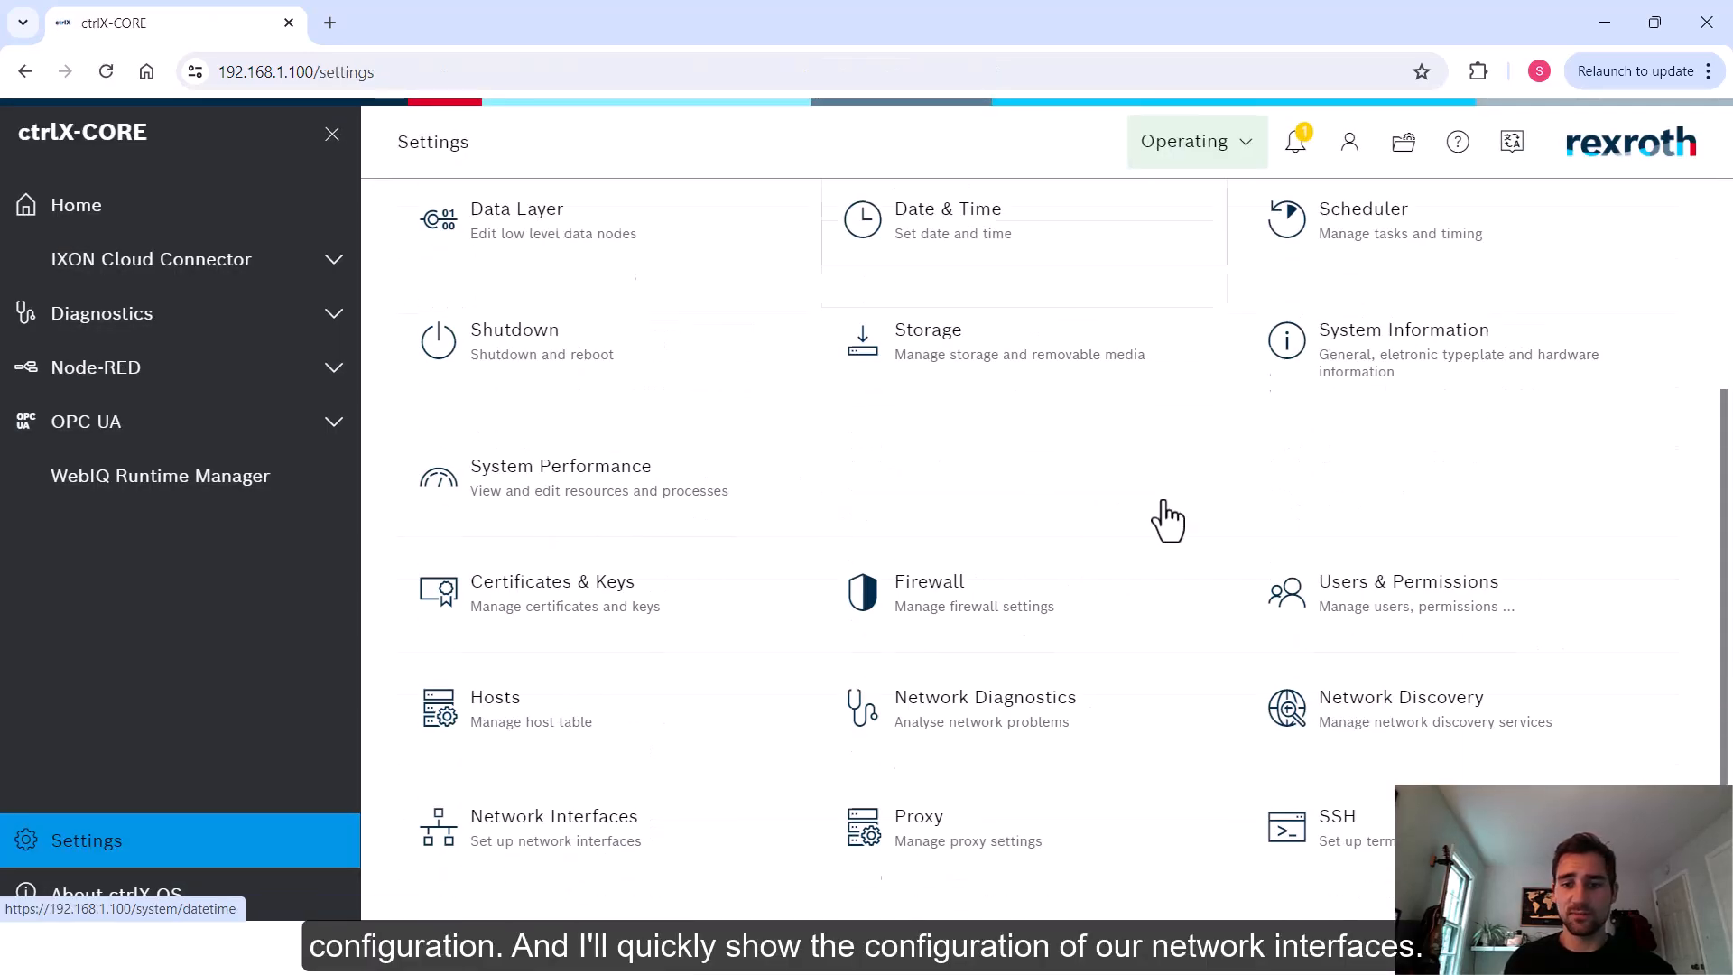
click(619, 799)
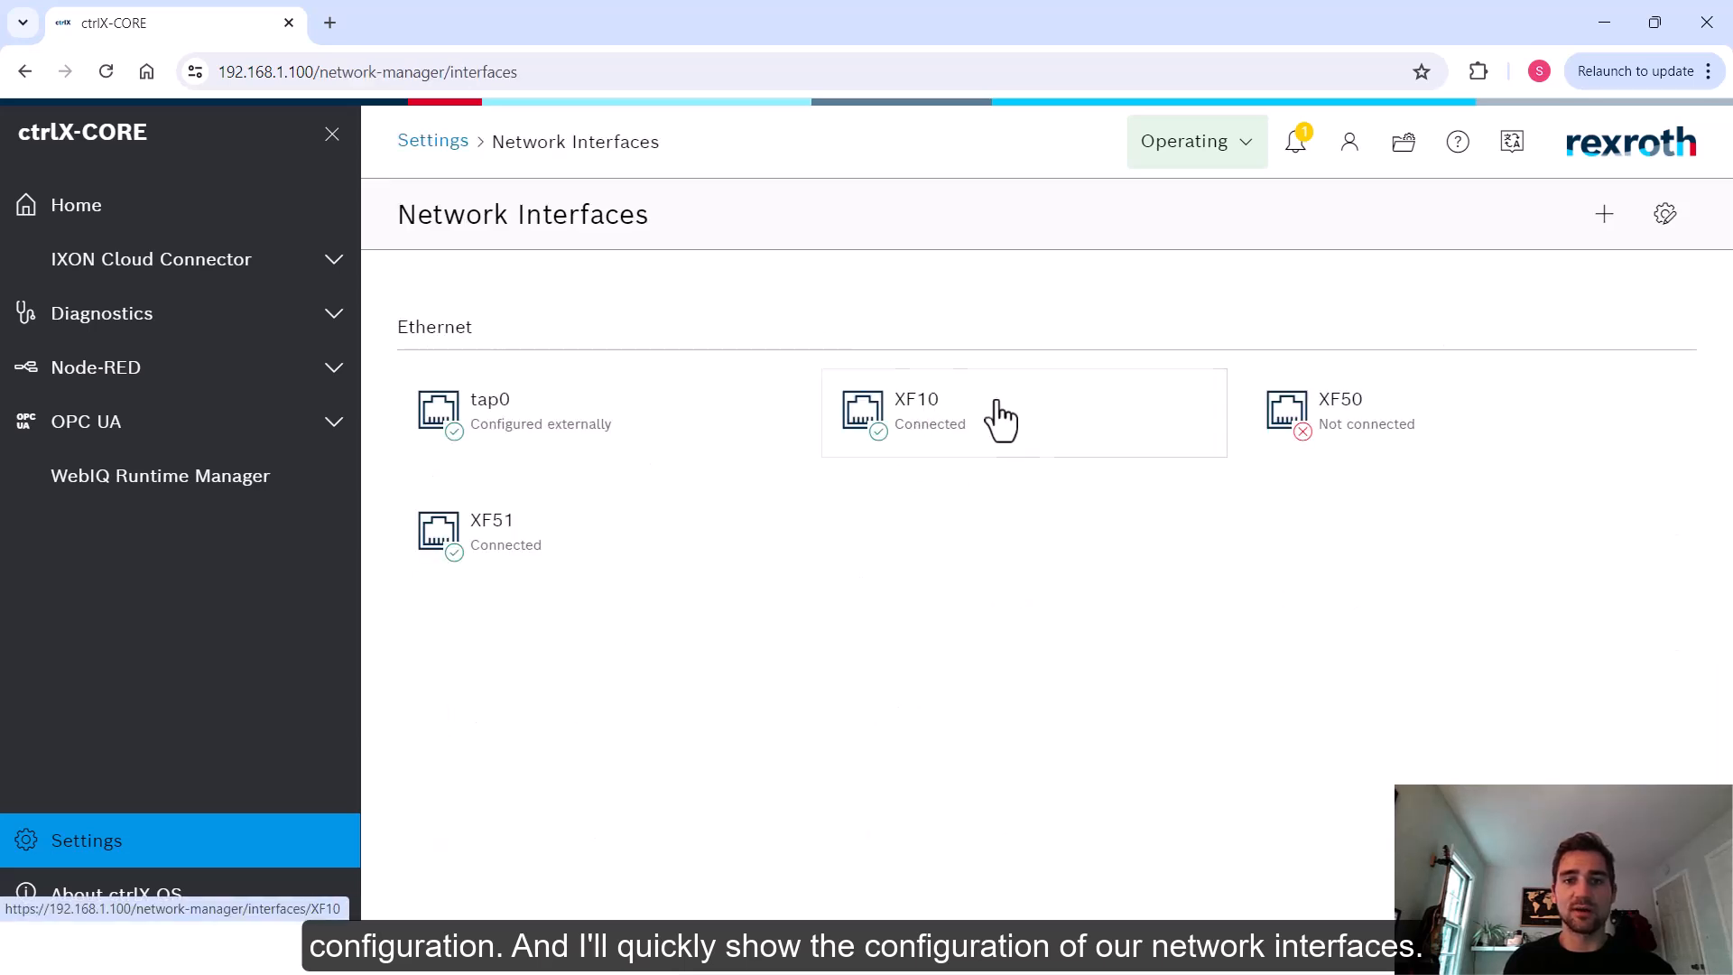
click(919, 447)
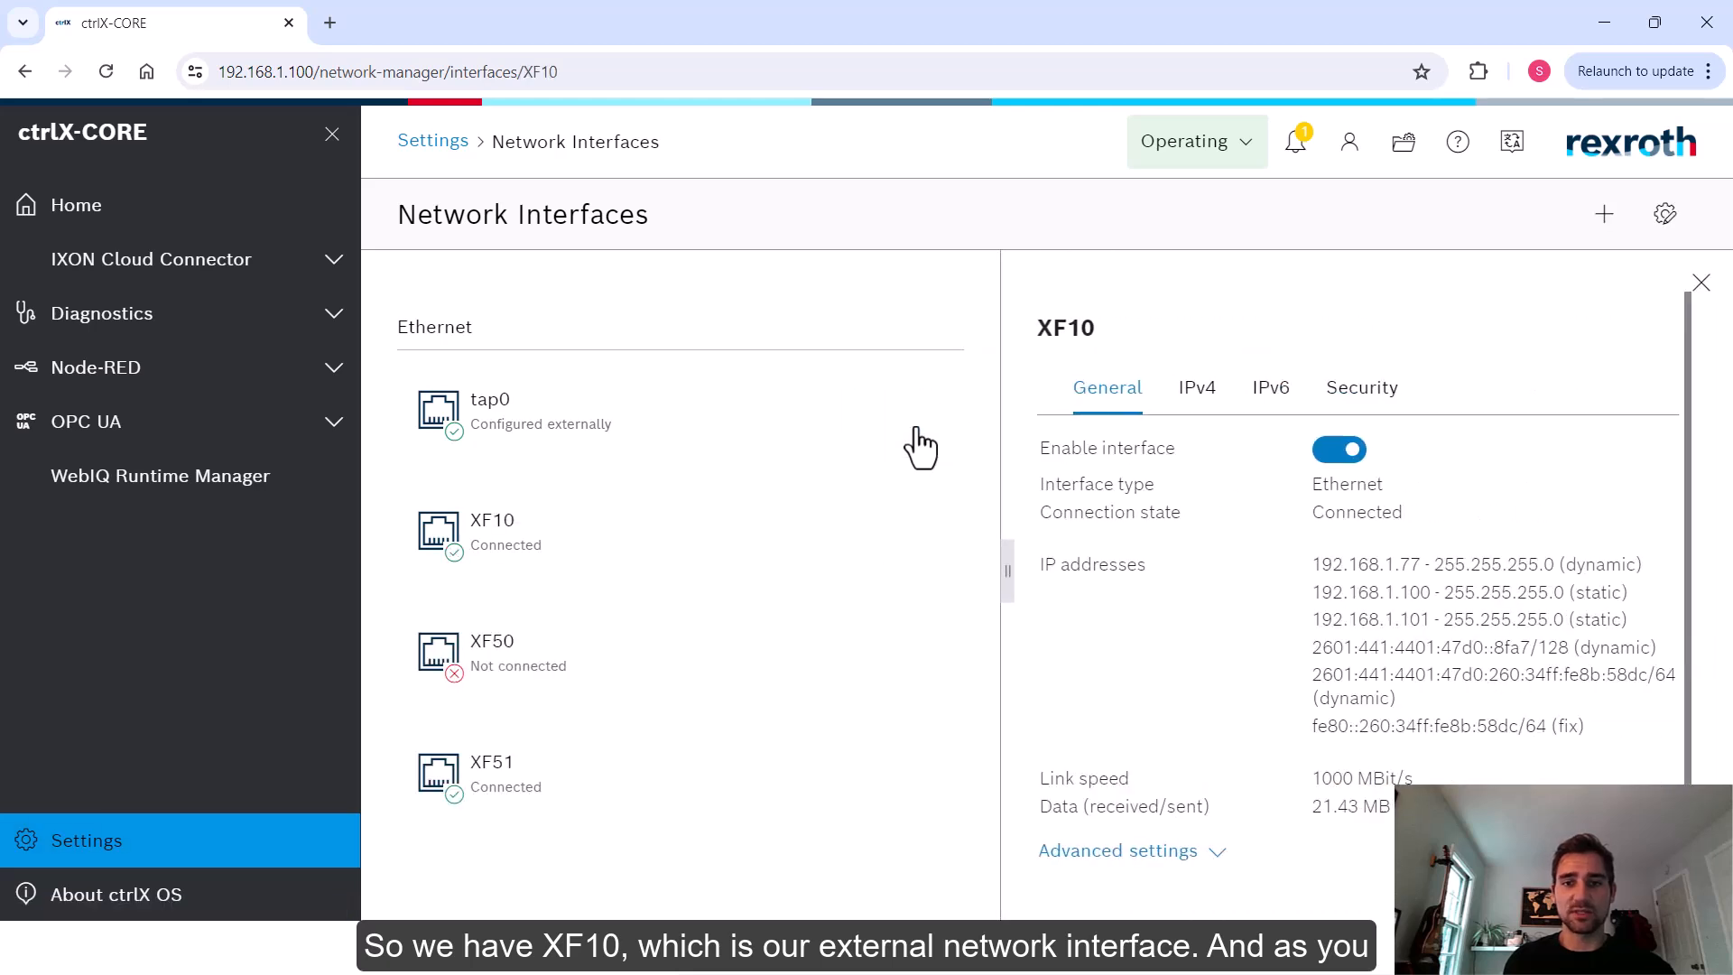
drag(1010, 562, 704, 561)
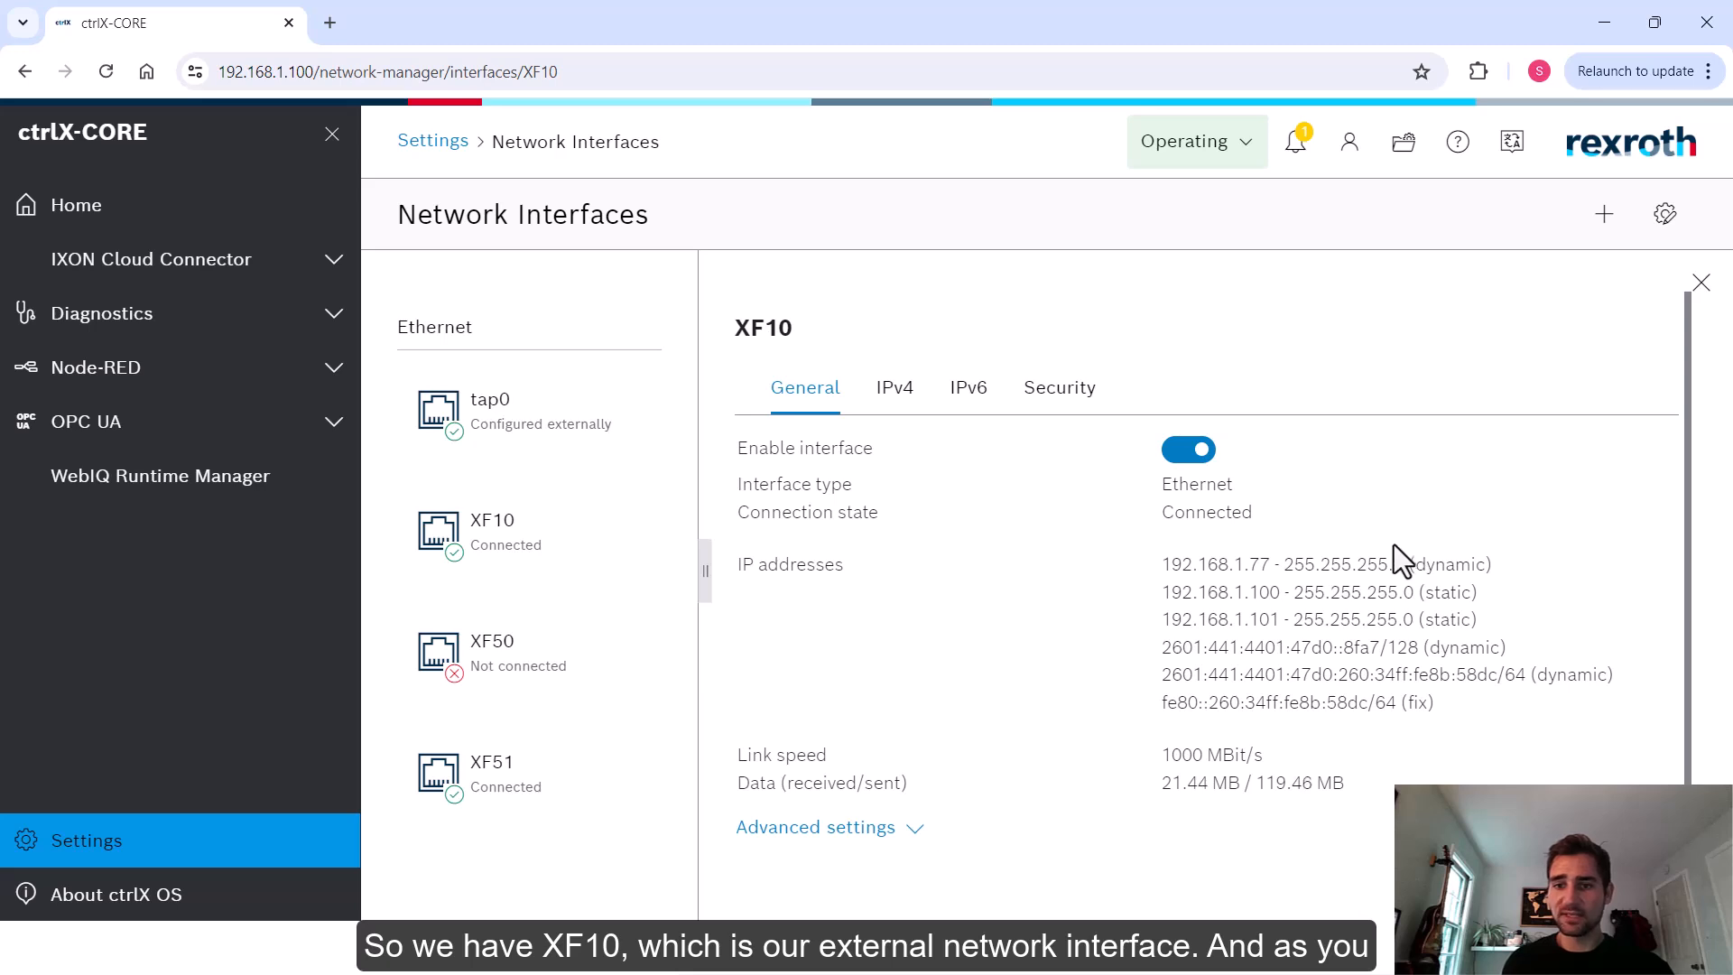
drag(1504, 571, 1365, 547)
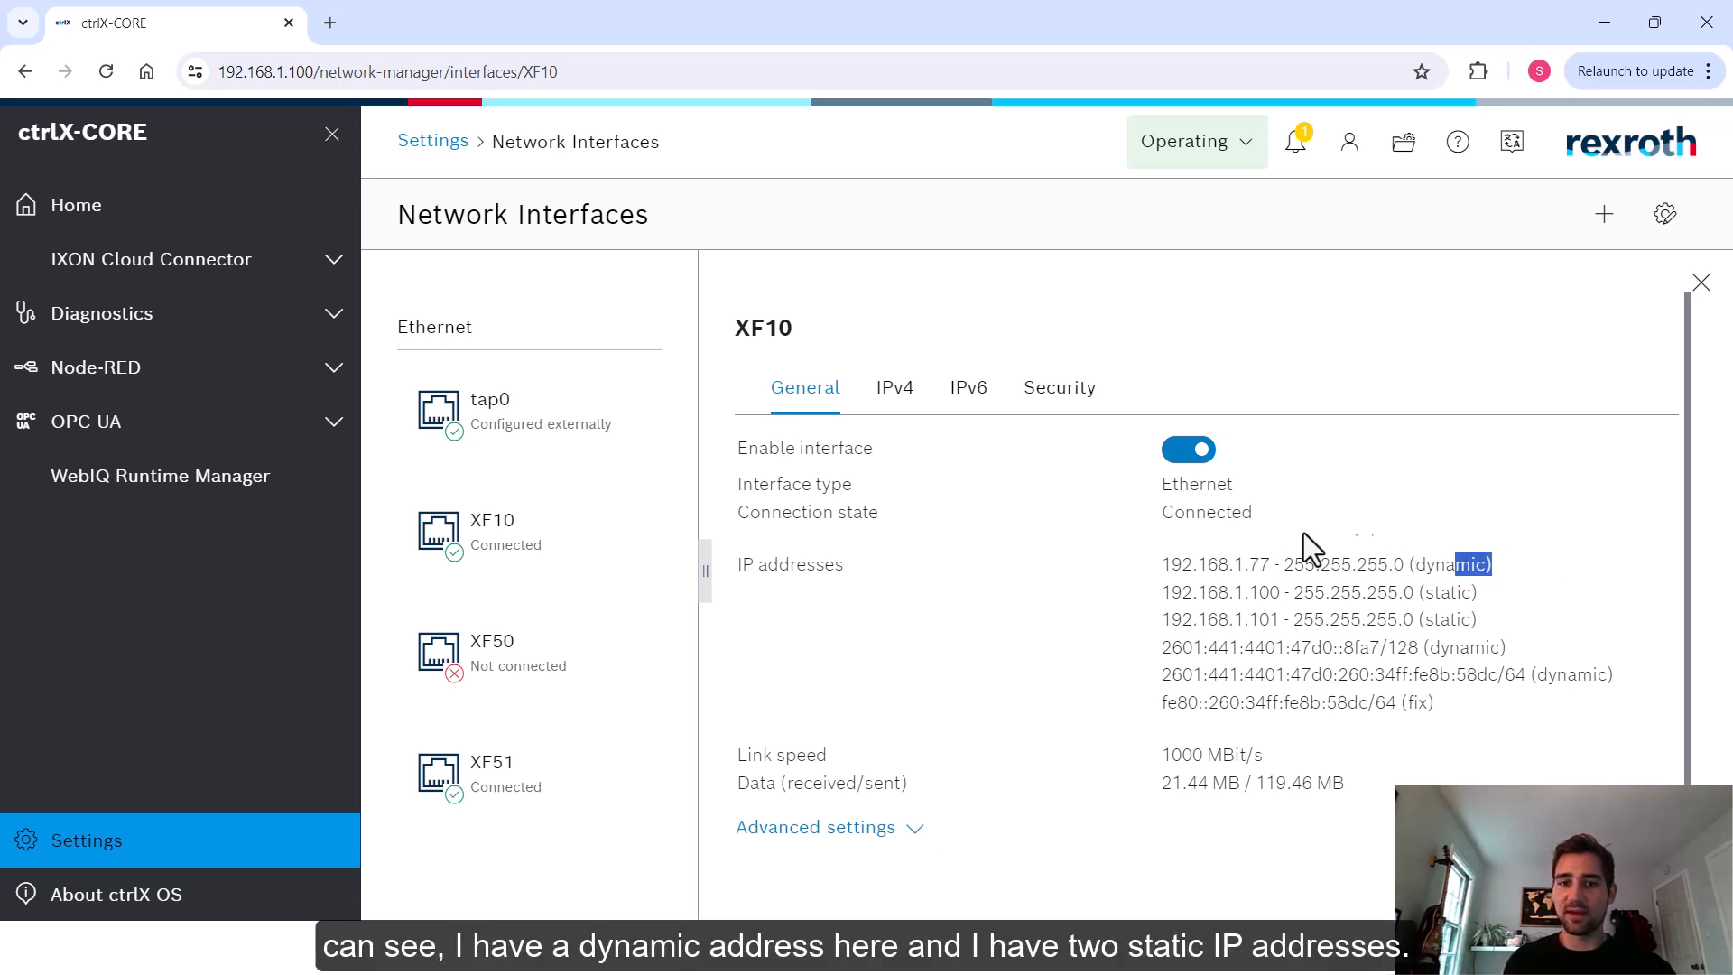
drag(1170, 568, 1273, 569)
drag(1485, 596, 1170, 597)
drag(1427, 619, 1167, 619)
click(1409, 603)
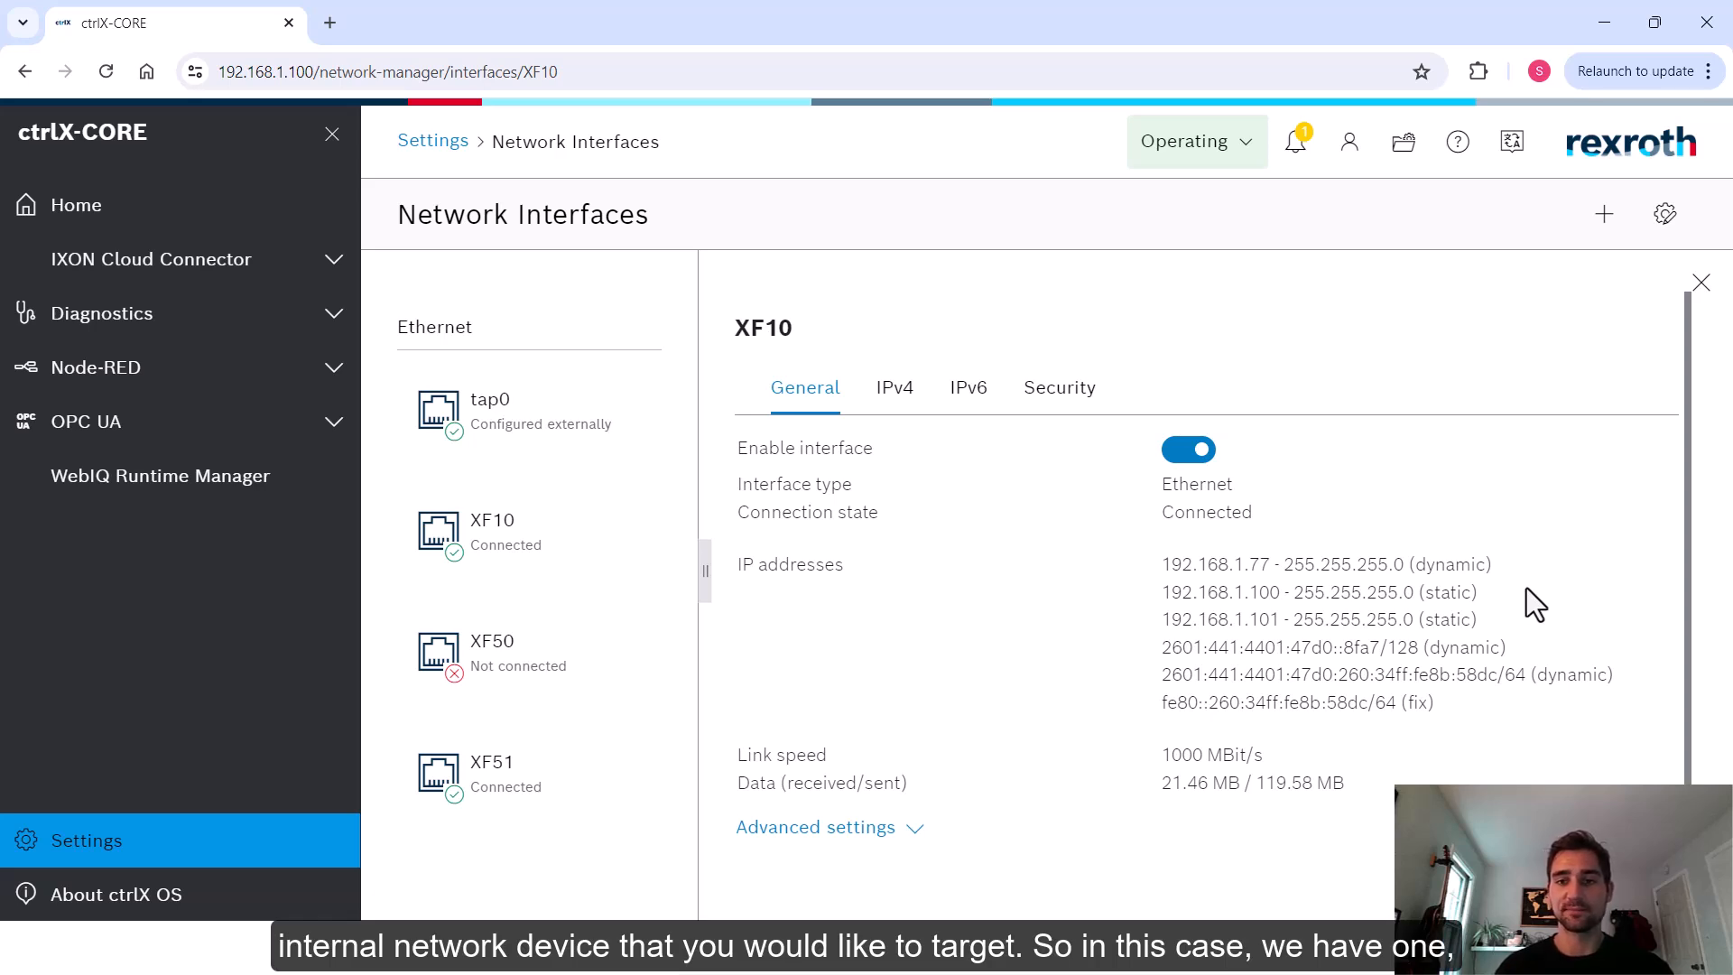
double_click(1277, 622)
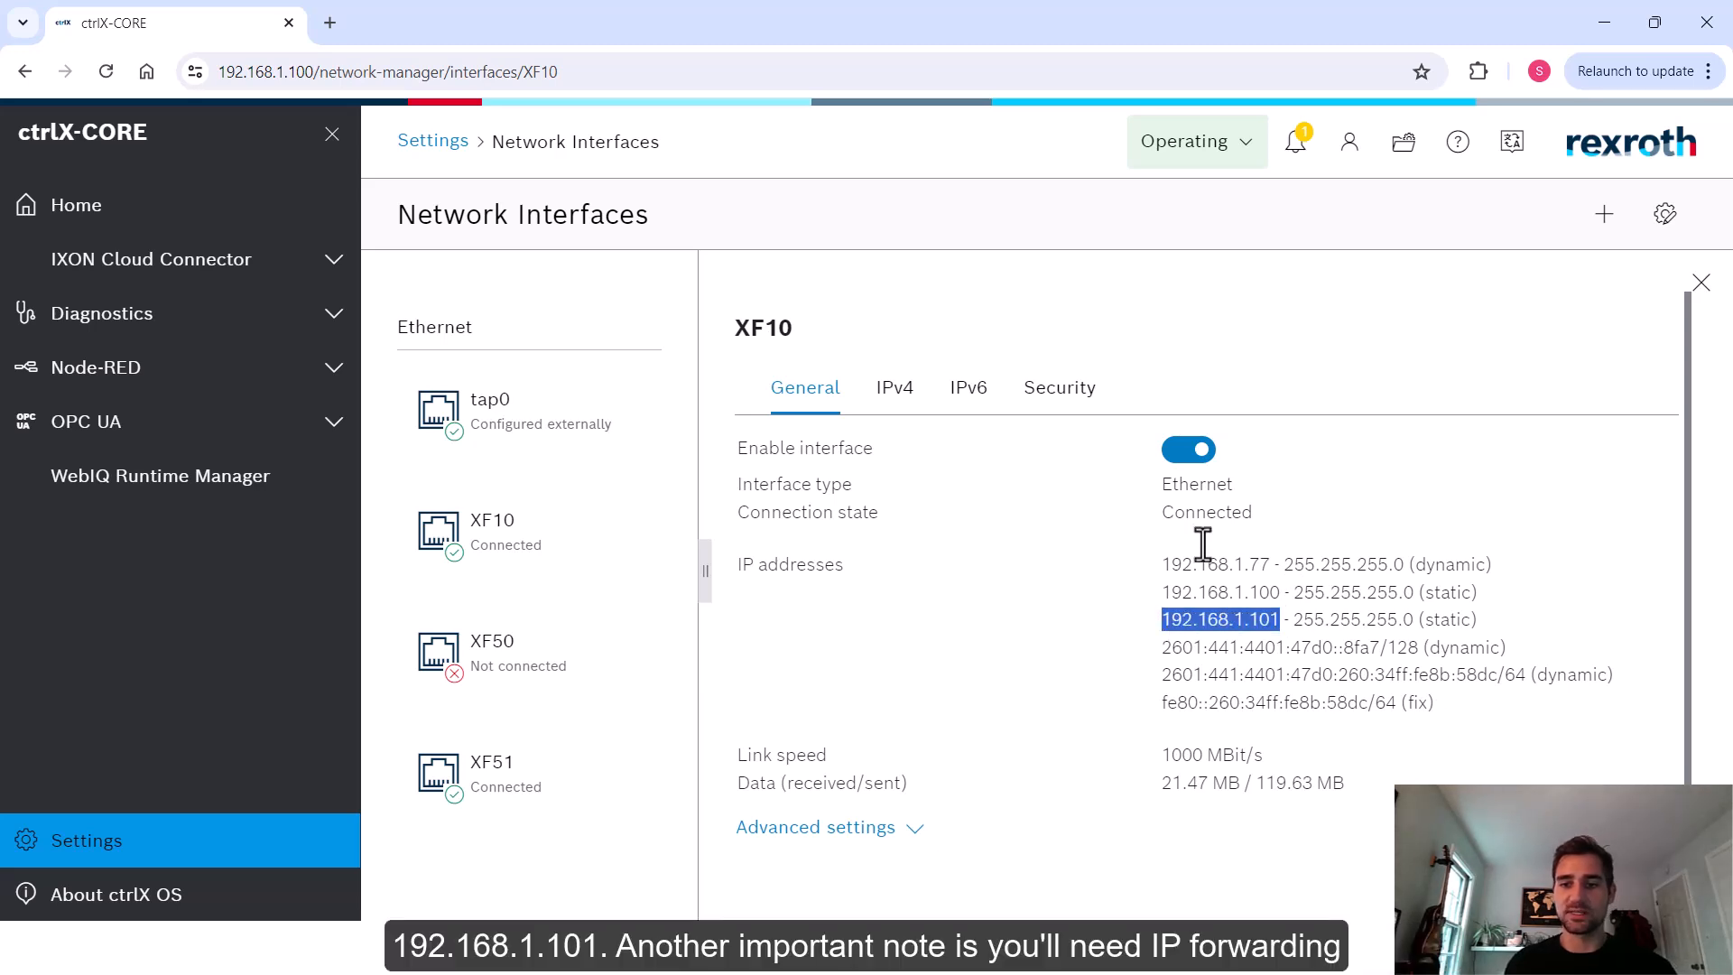
scroll(939, 750, down, 1)
click(891, 763)
scroll(944, 599, down, 8)
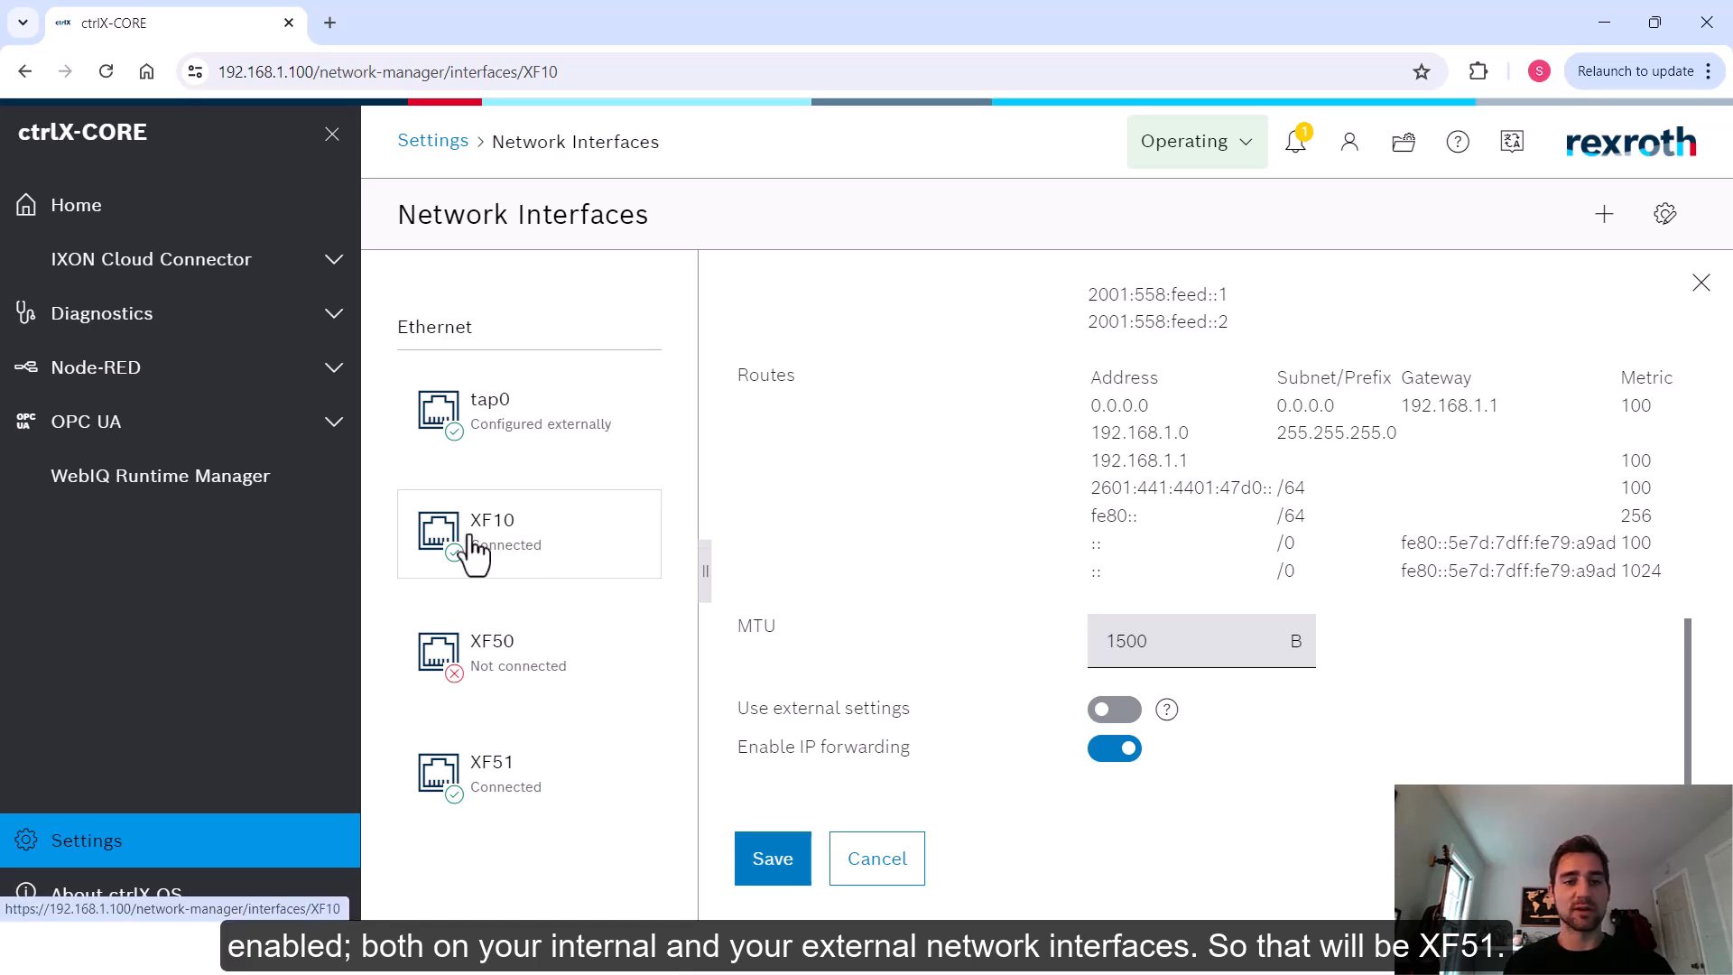
drag(704, 556, 939, 559)
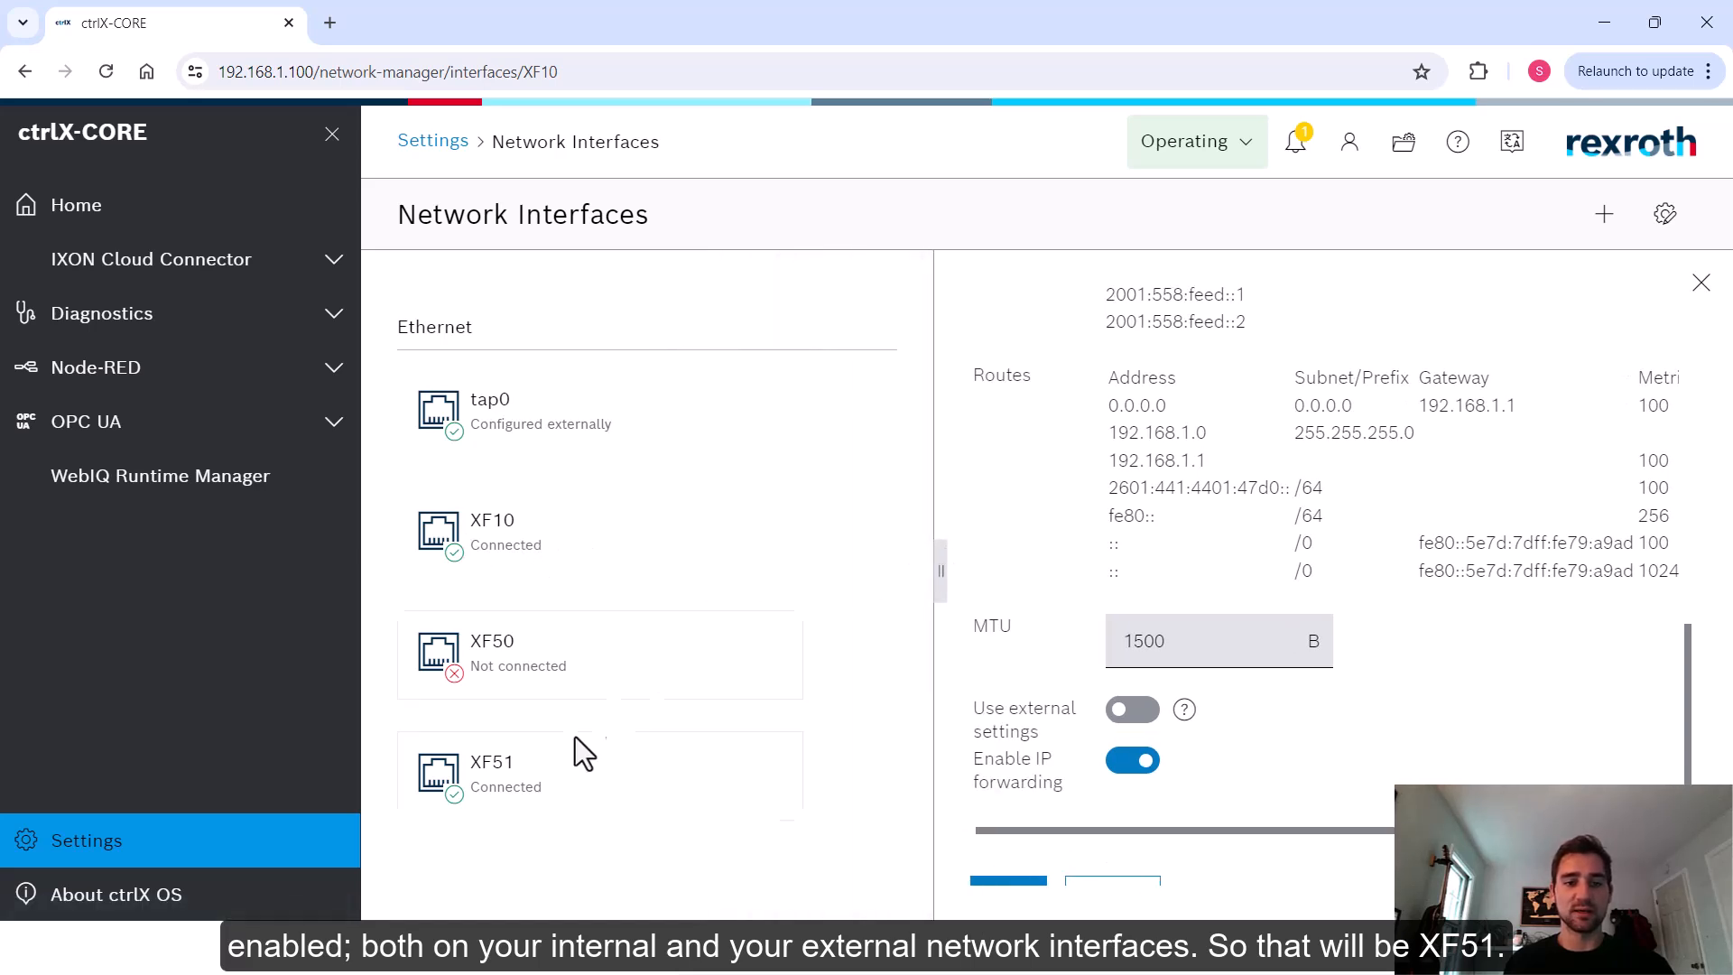
Examine the XF51 interface's static IP address and IP forwarding setting, and close its details
click(517, 800)
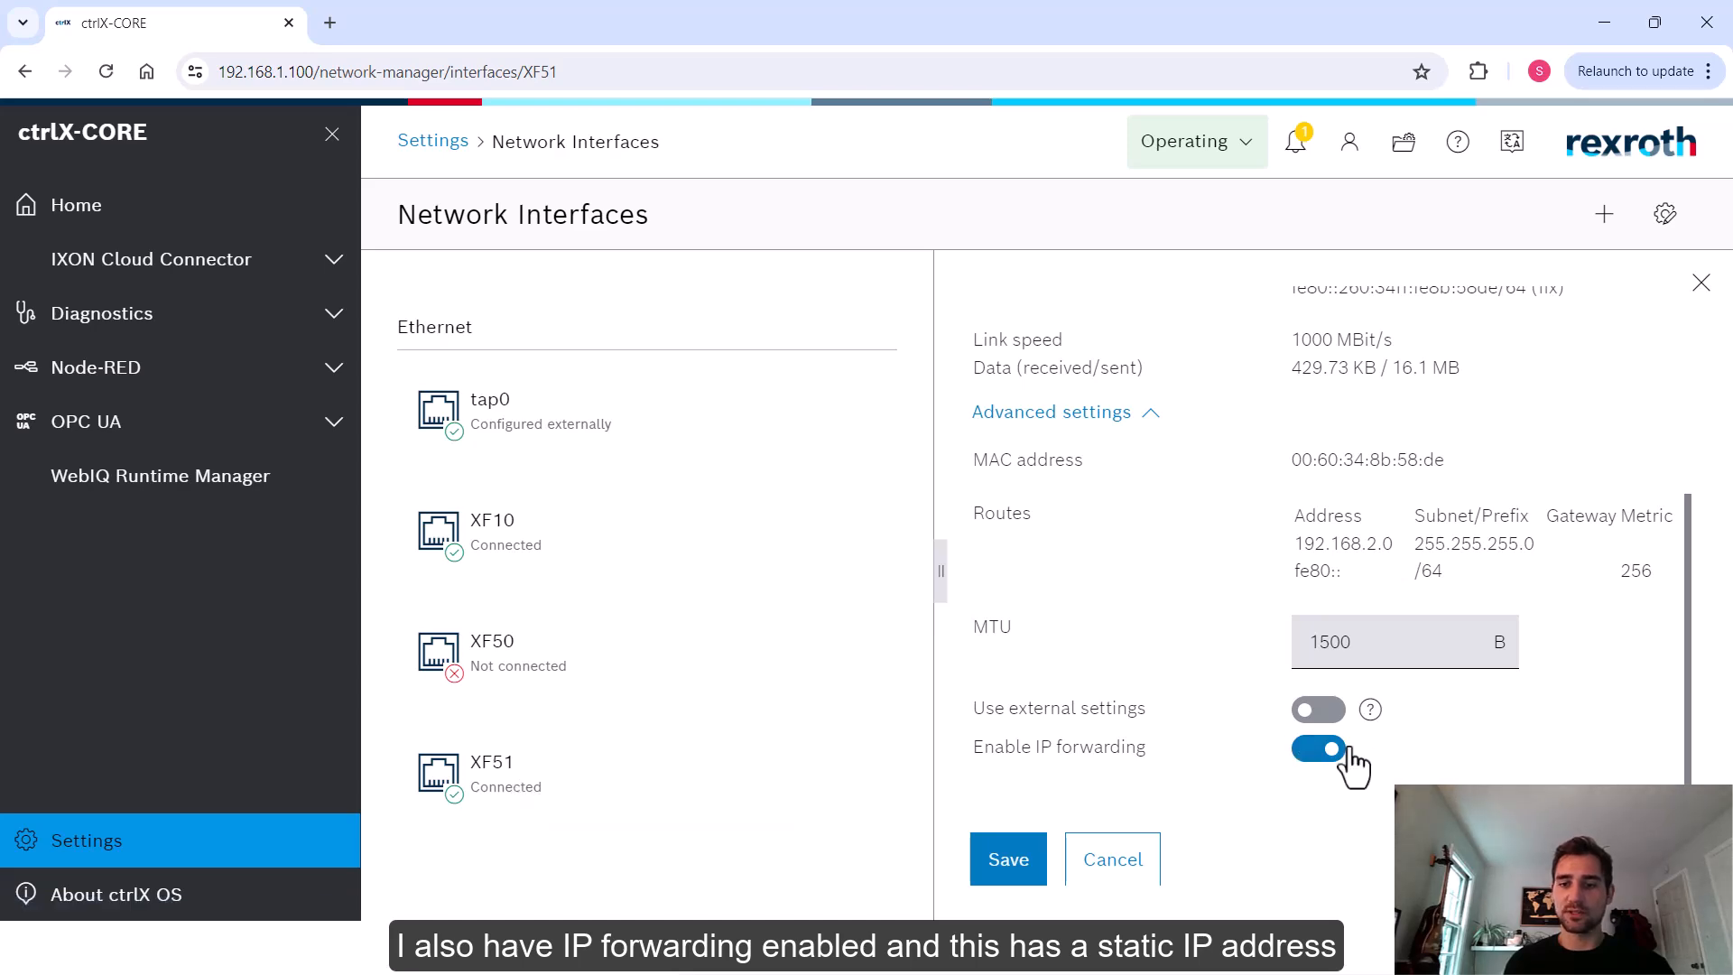
scroll(1546, 702, up, 4)
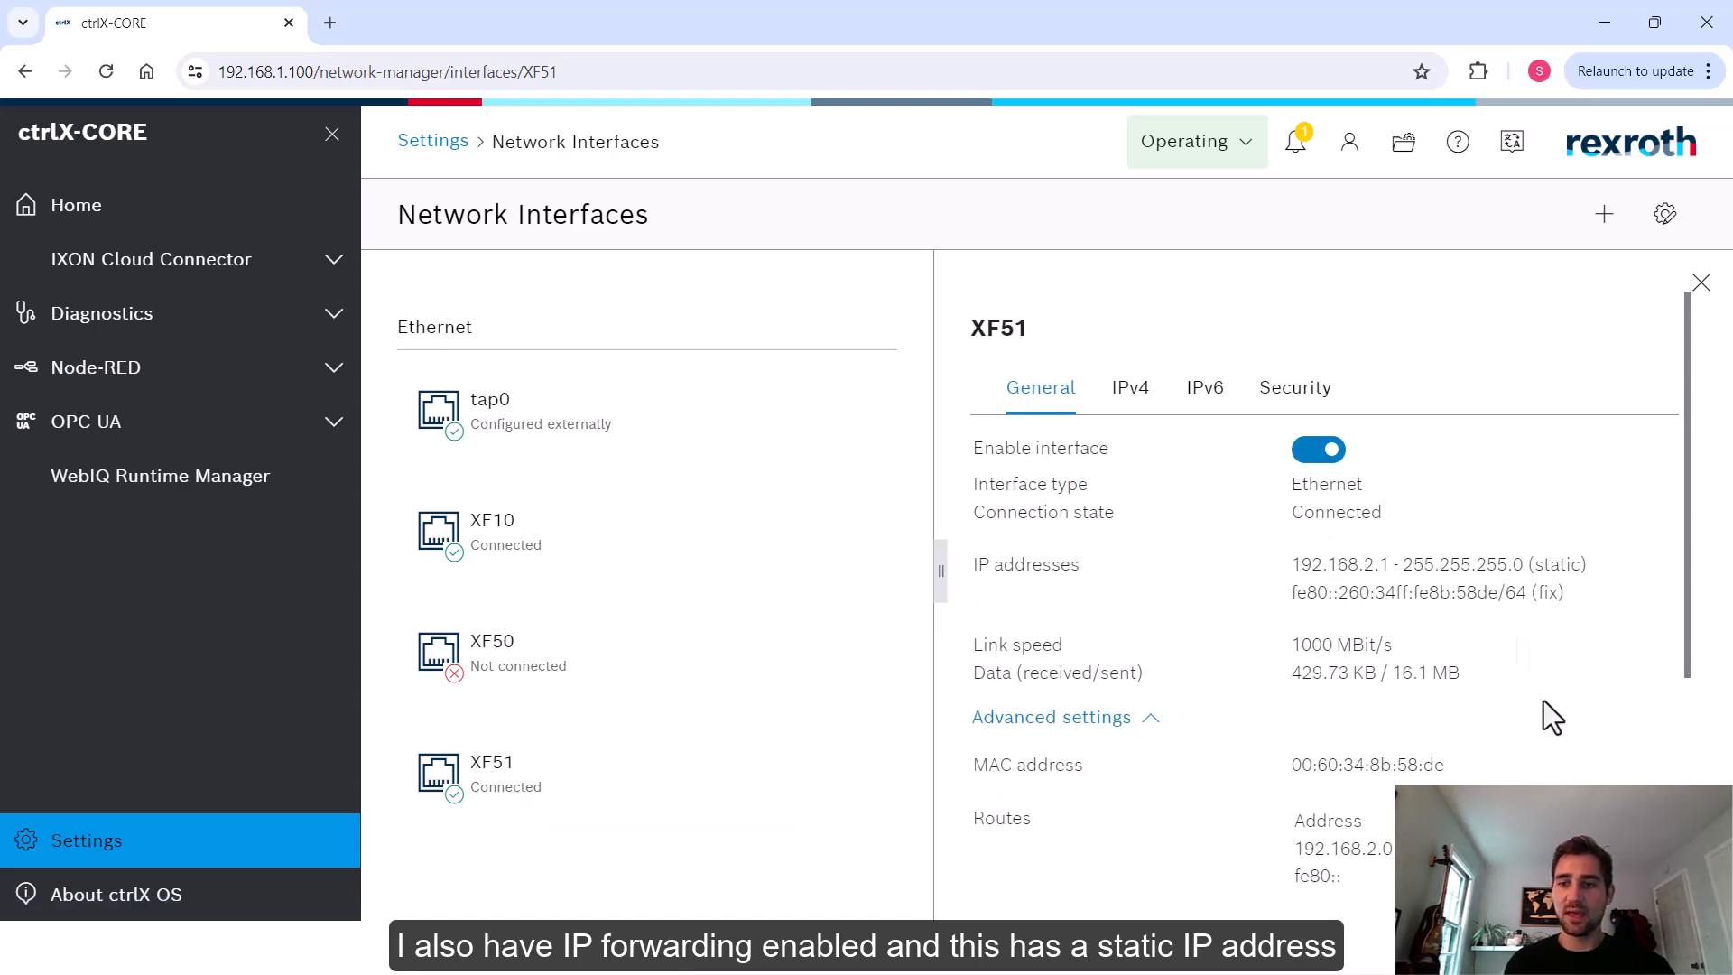
drag(1593, 567, 1378, 565)
click(1538, 587)
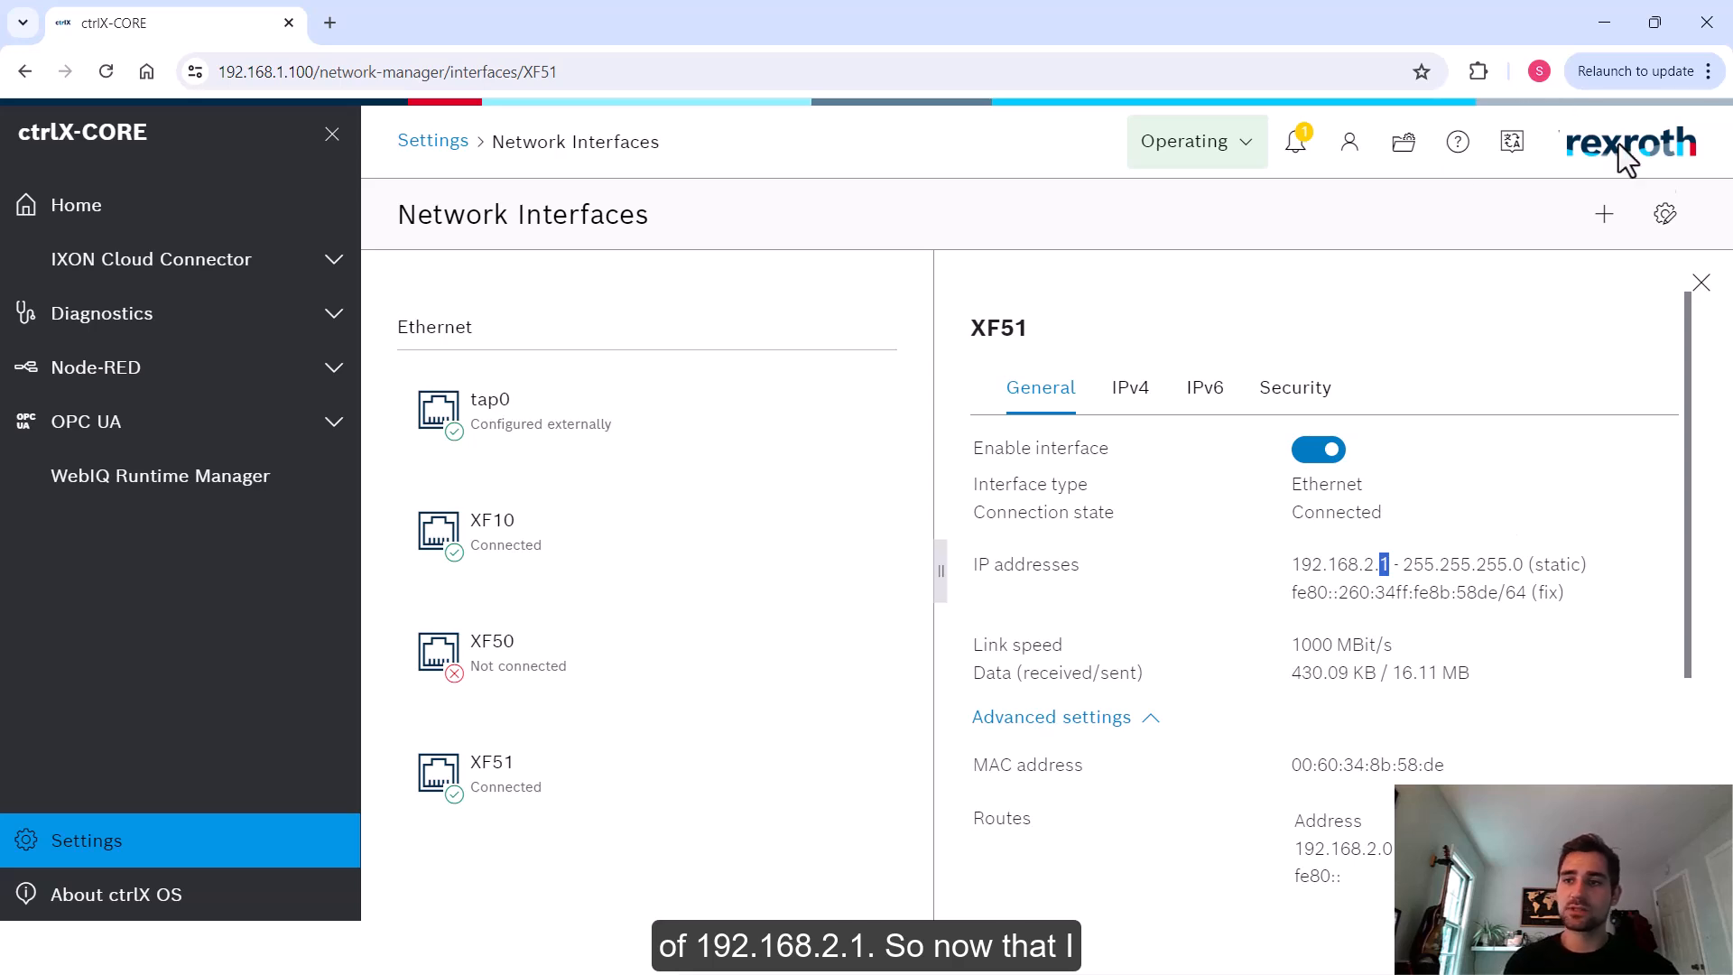
click(1702, 283)
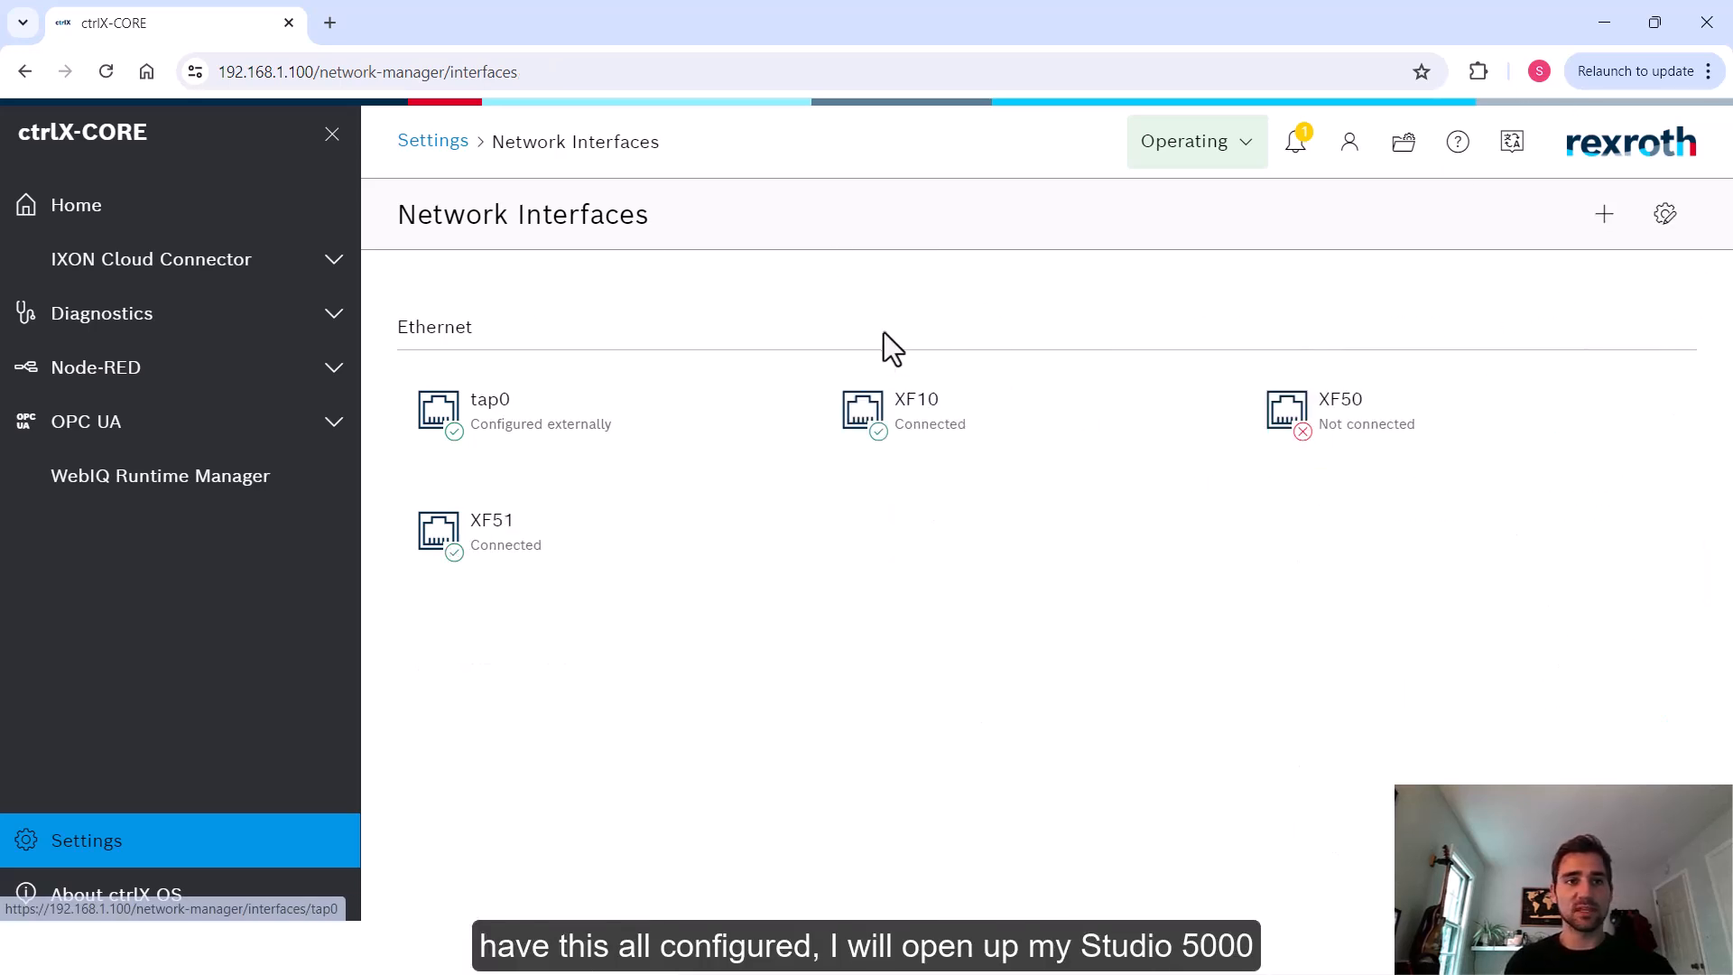
Switch to Logix Designer and go online with the PLC through the path Ethernet\192.168.1.101
click(1424, 948)
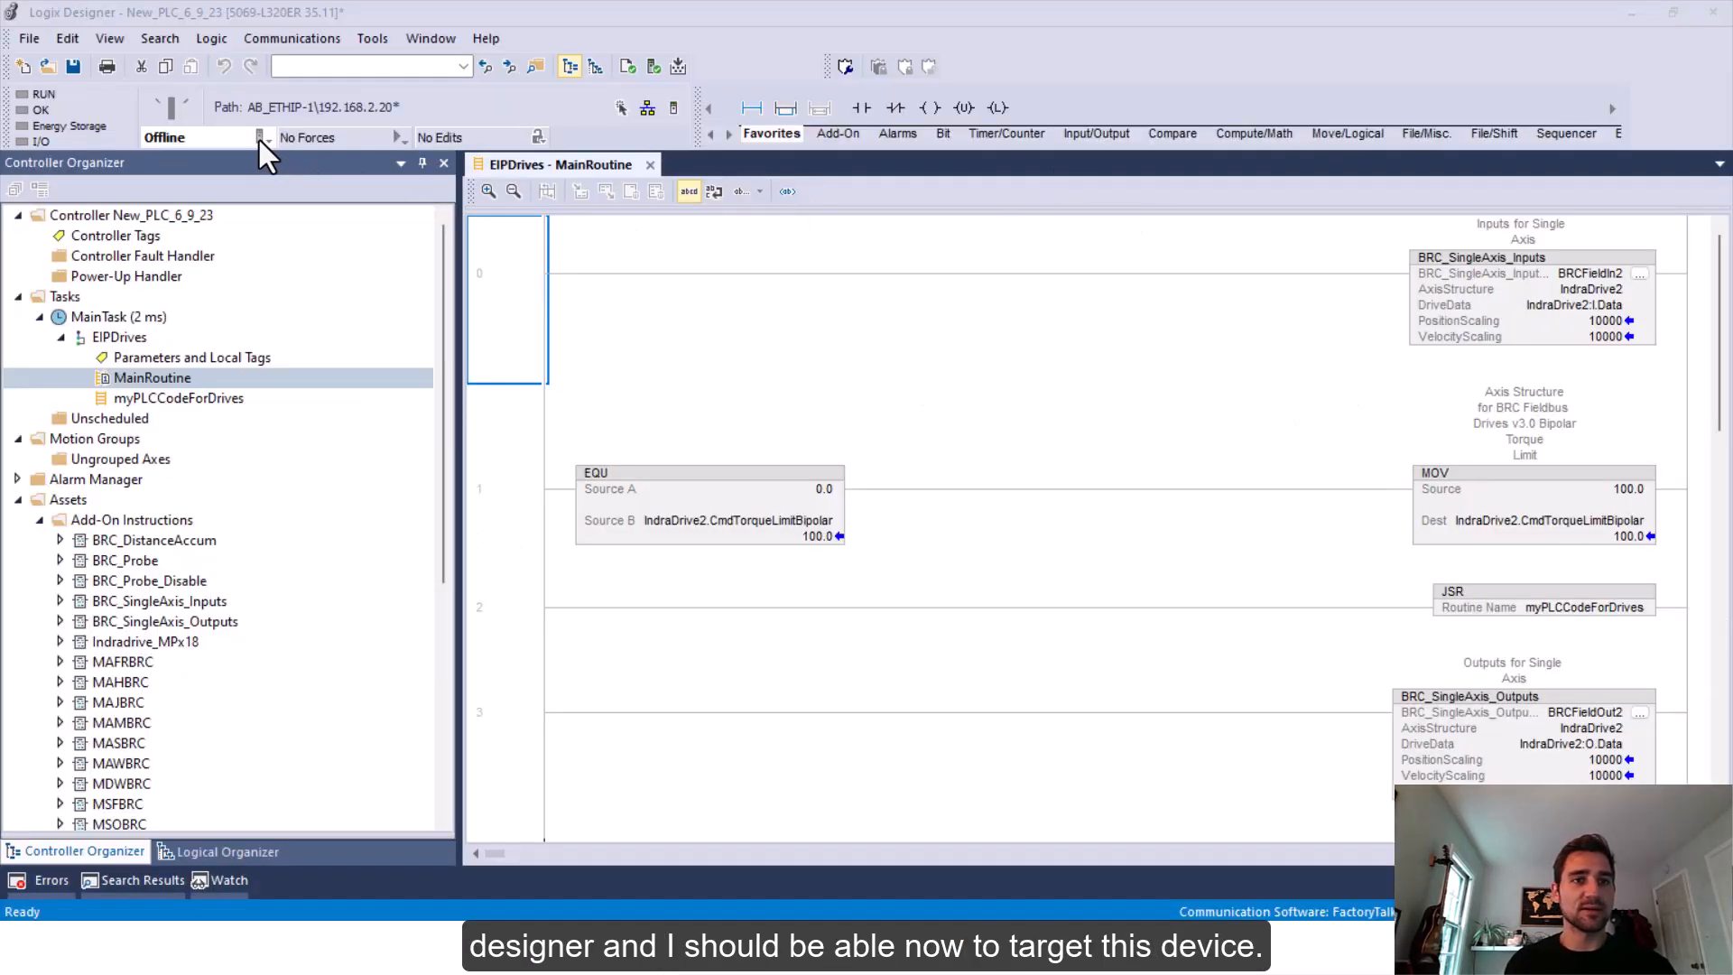
drag(1729, 614, 800, 152)
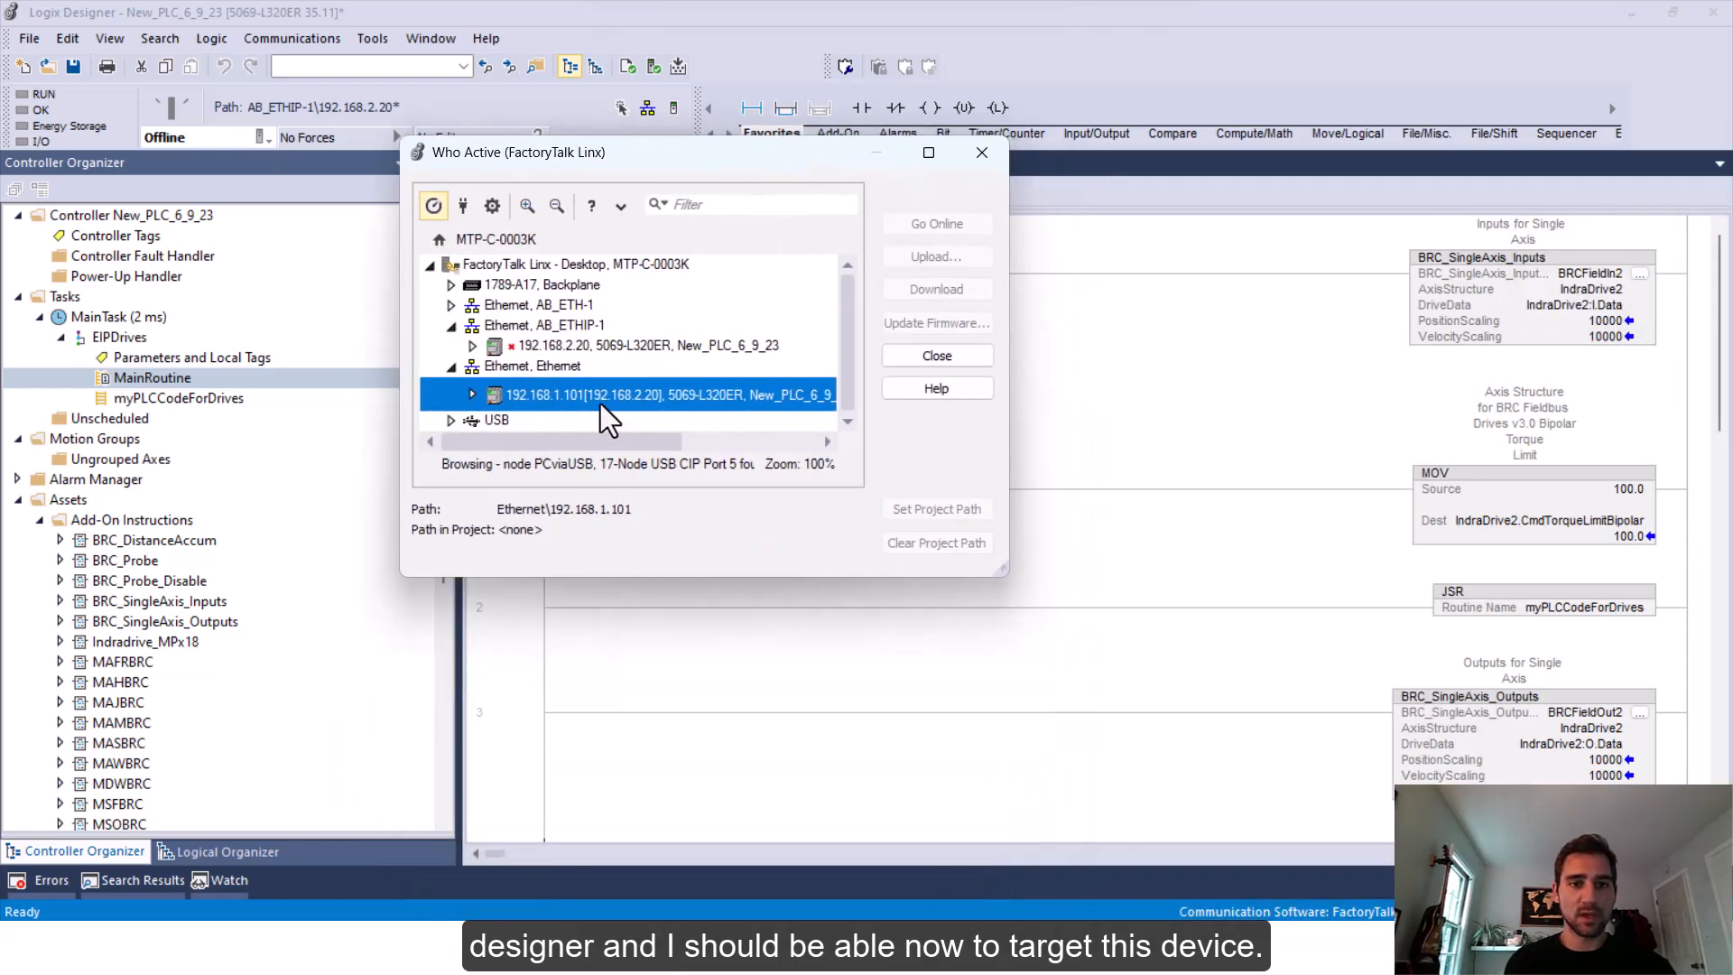
drag(681, 442, 634, 456)
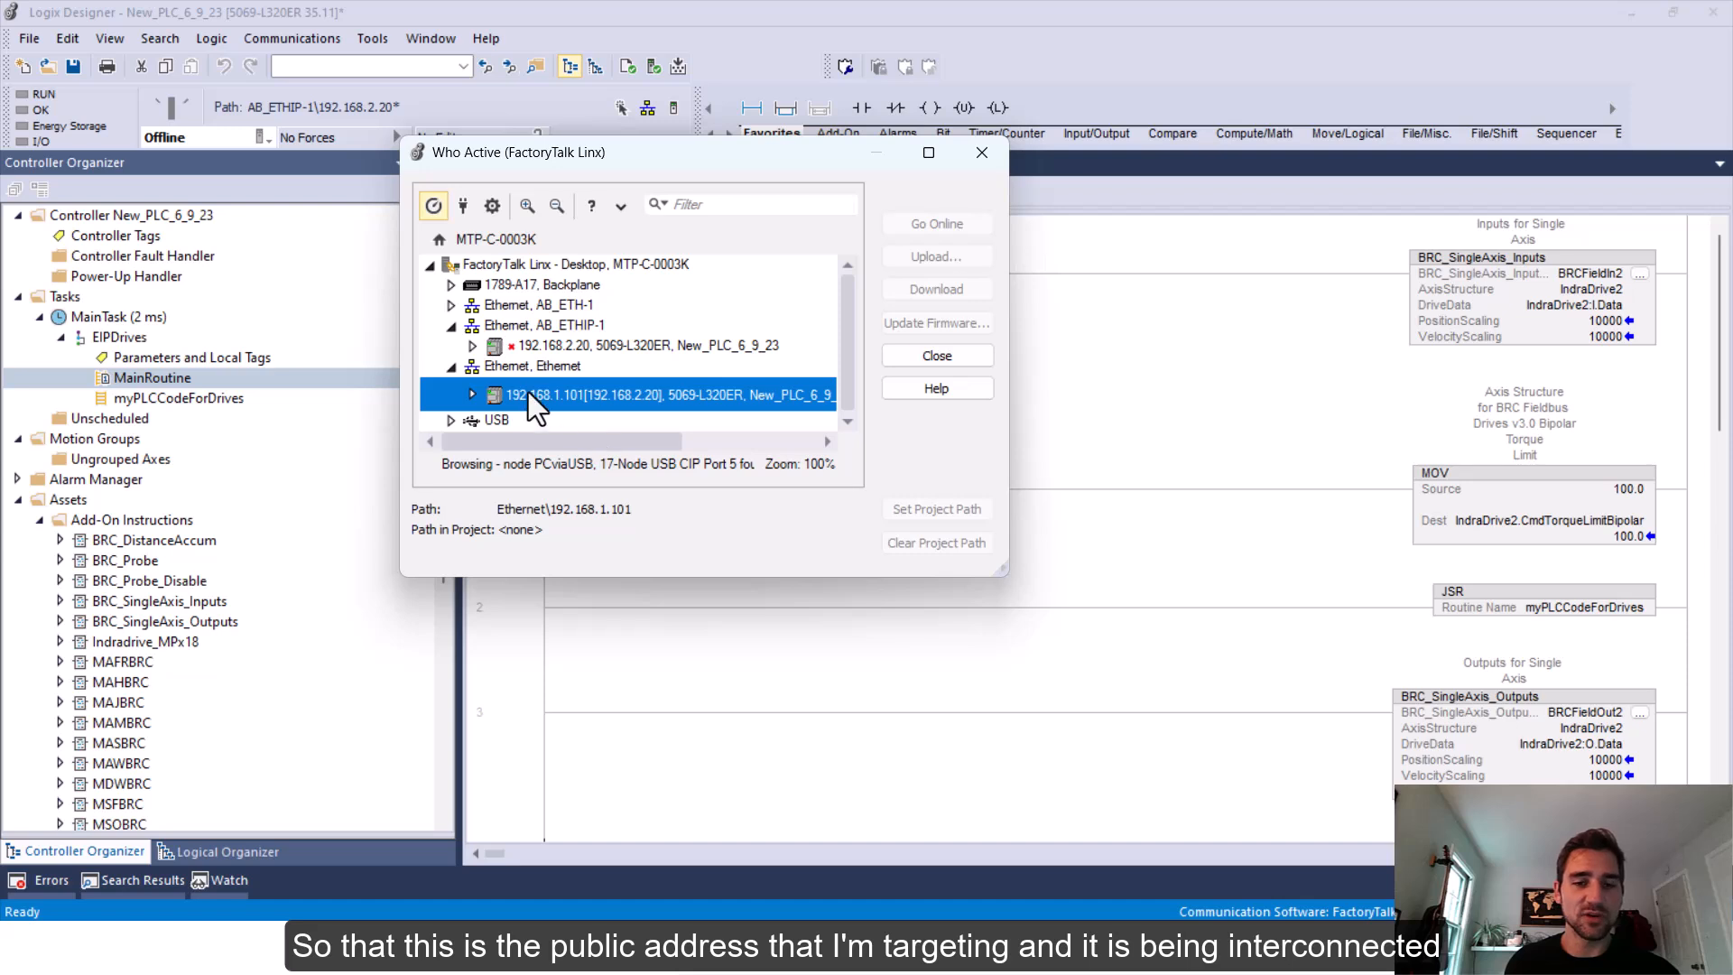
double_click(630, 398)
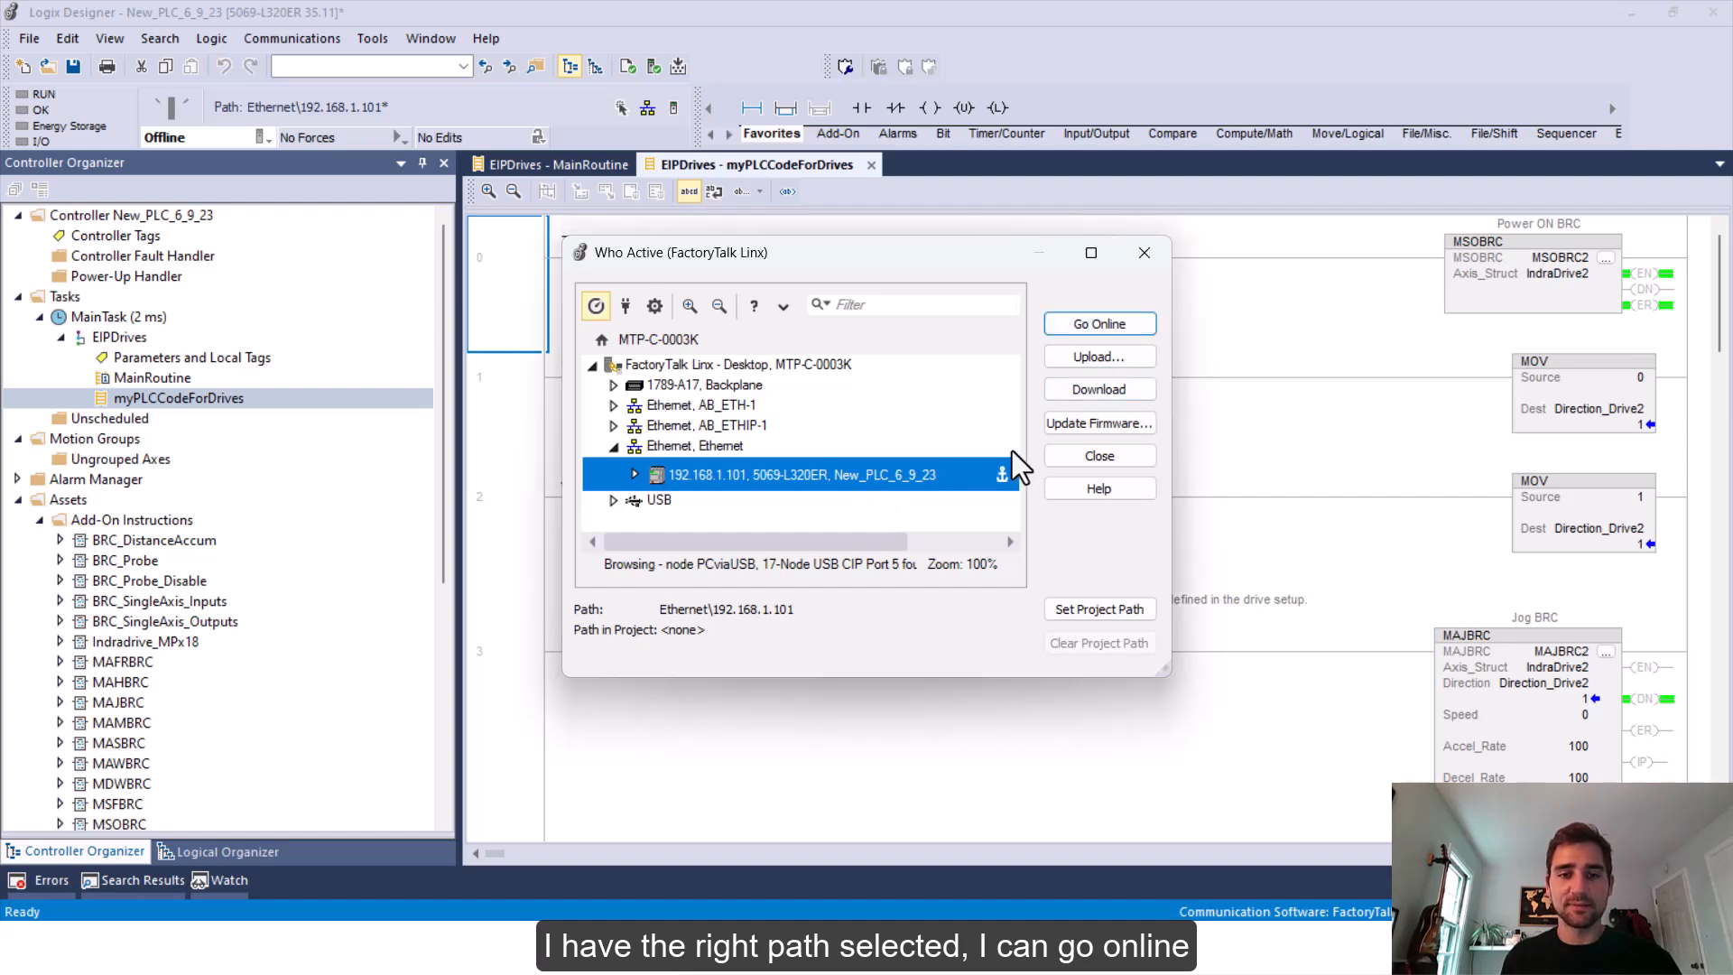
click(1109, 326)
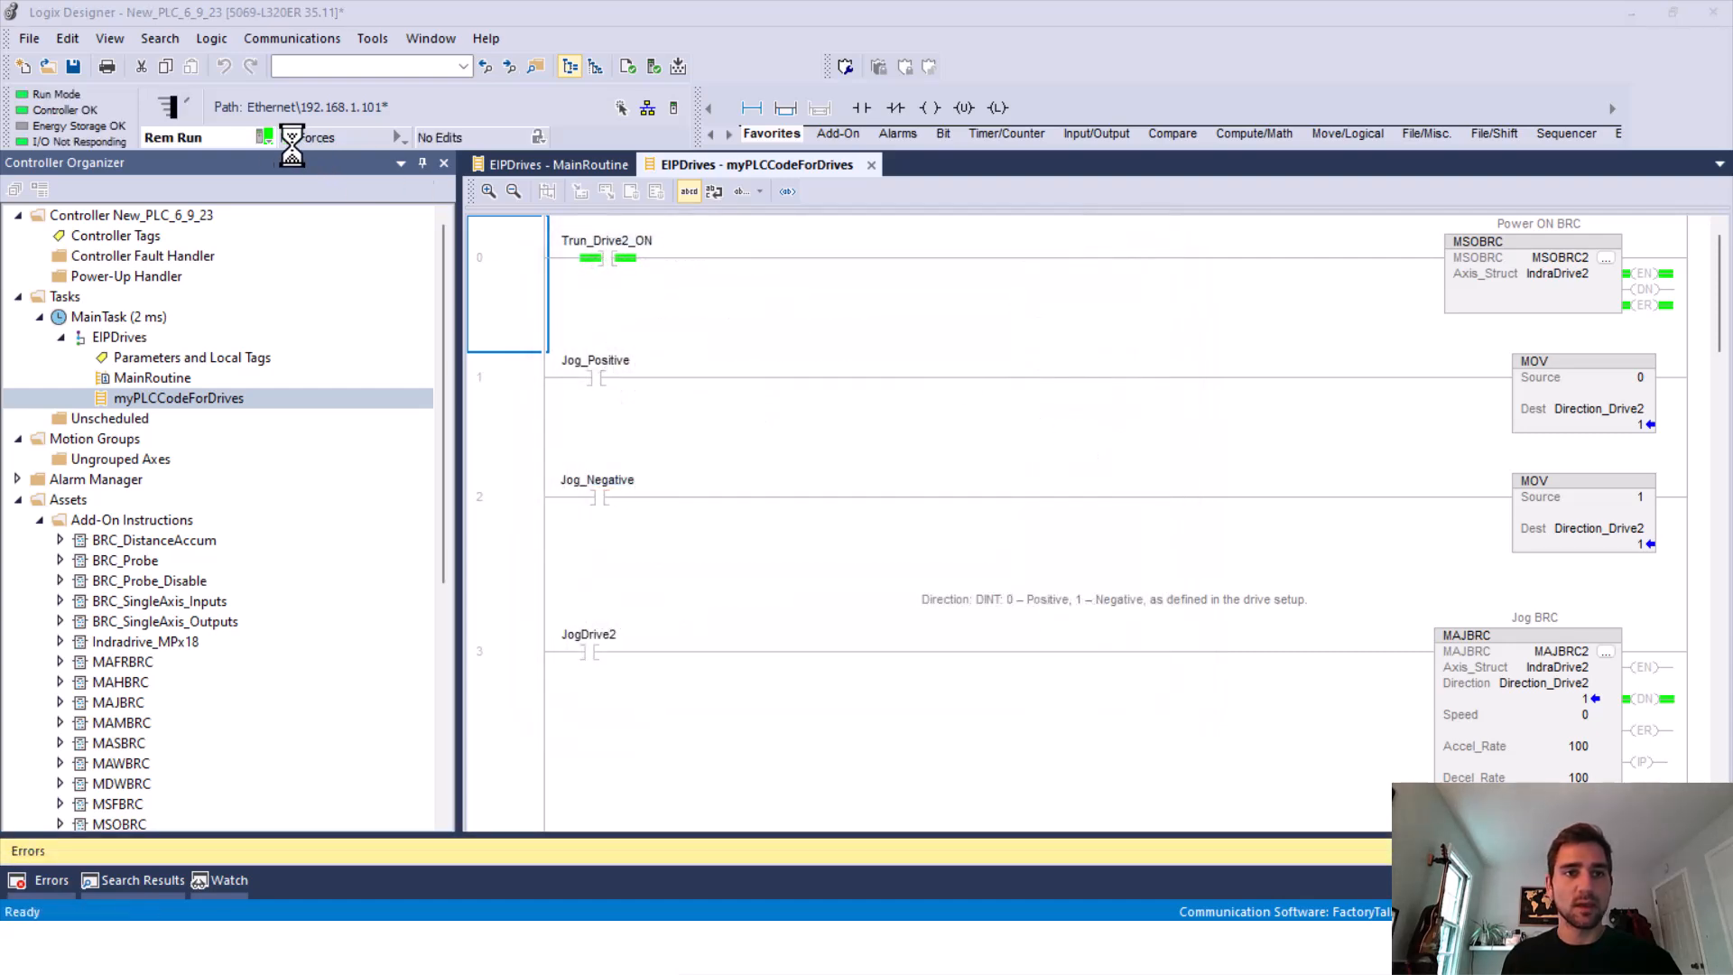
click(526, 272)
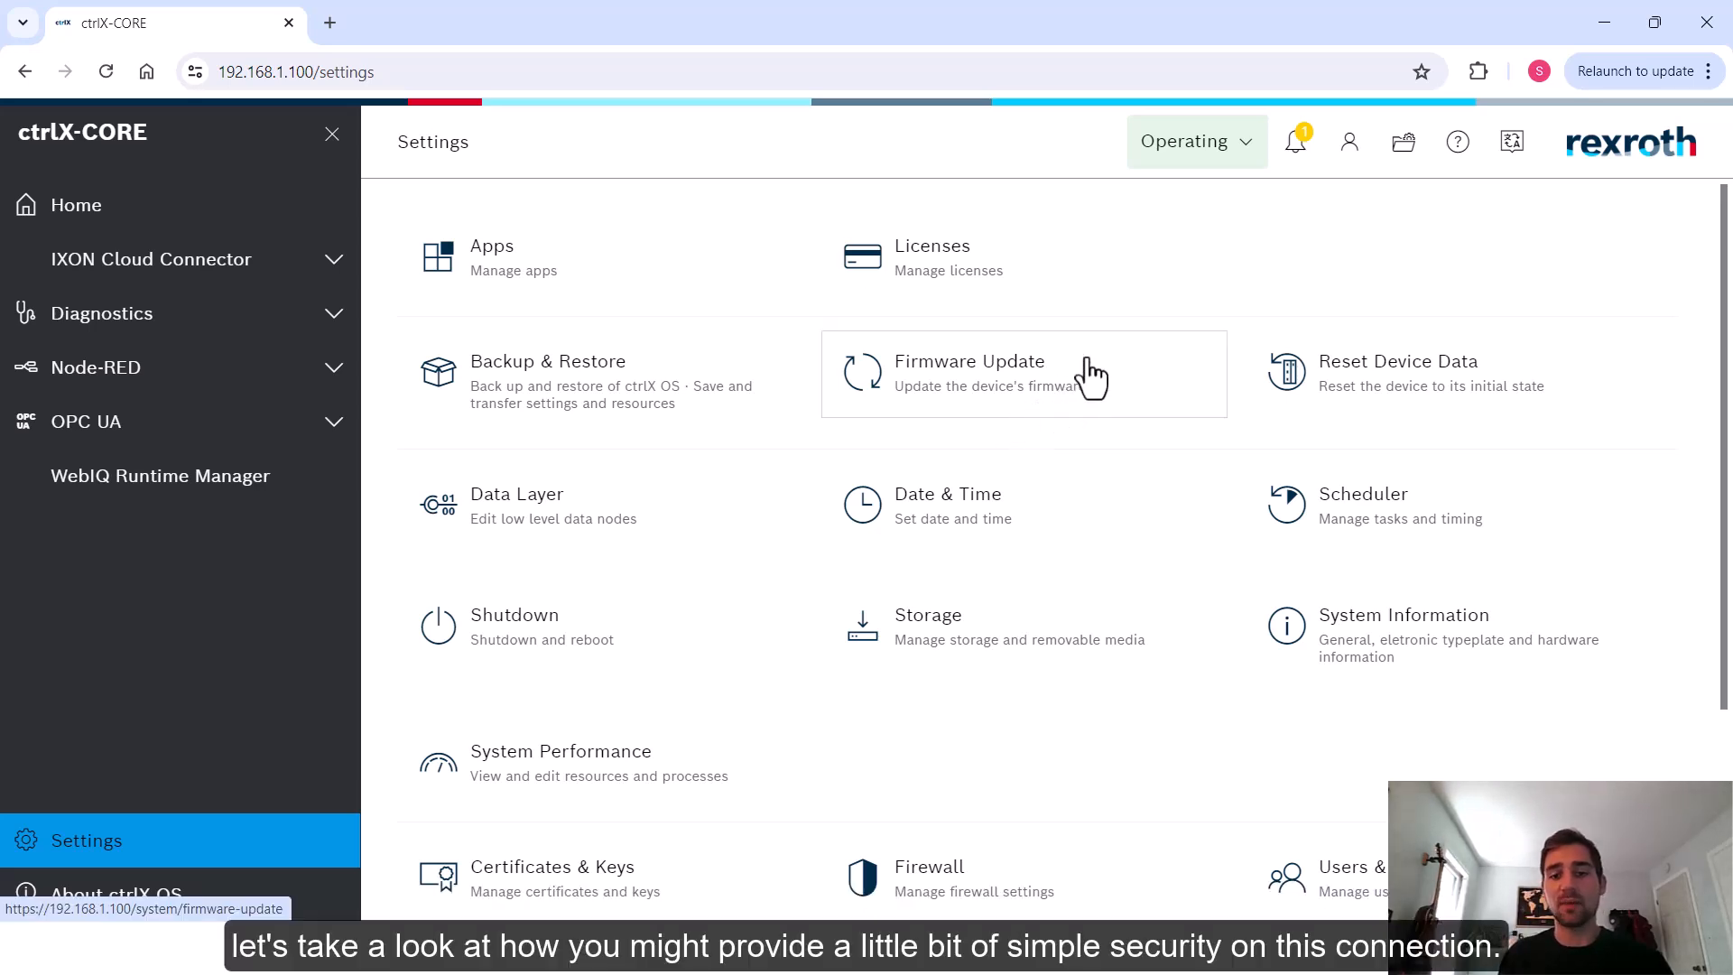
Open the firewall's IPv4 input filter and start editing its DefaultChain
scroll(1103, 379, down, 2)
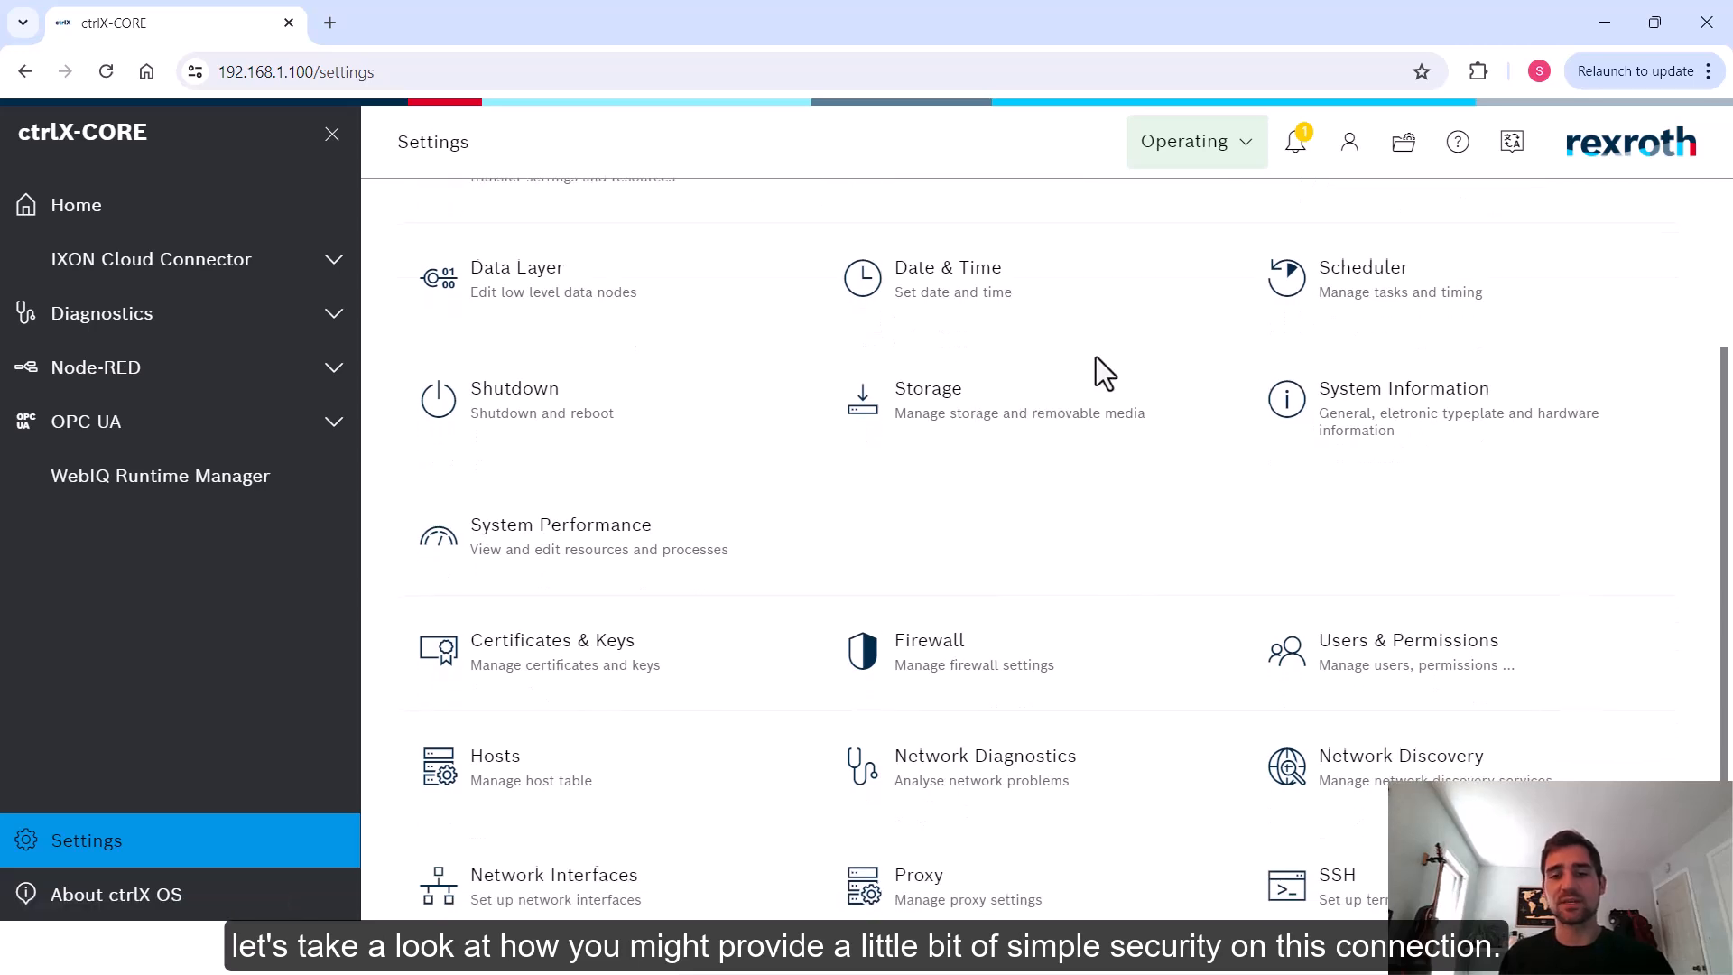
scroll(1029, 542, down, 1)
click(1020, 582)
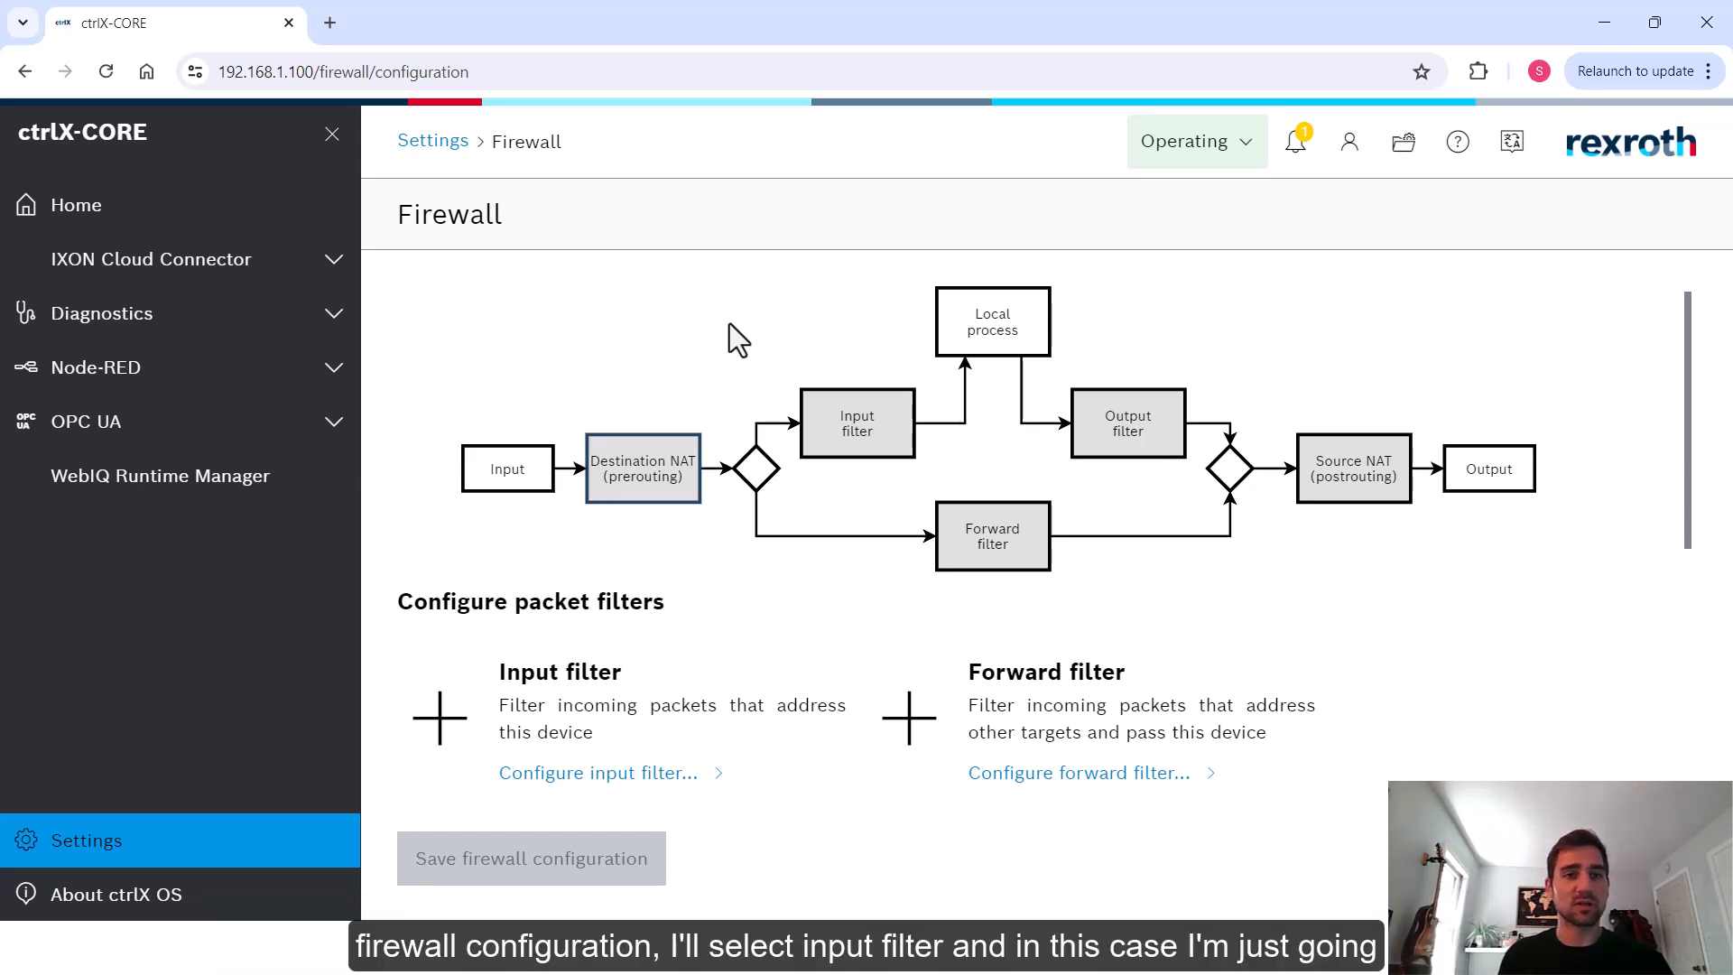
click(679, 704)
click(583, 333)
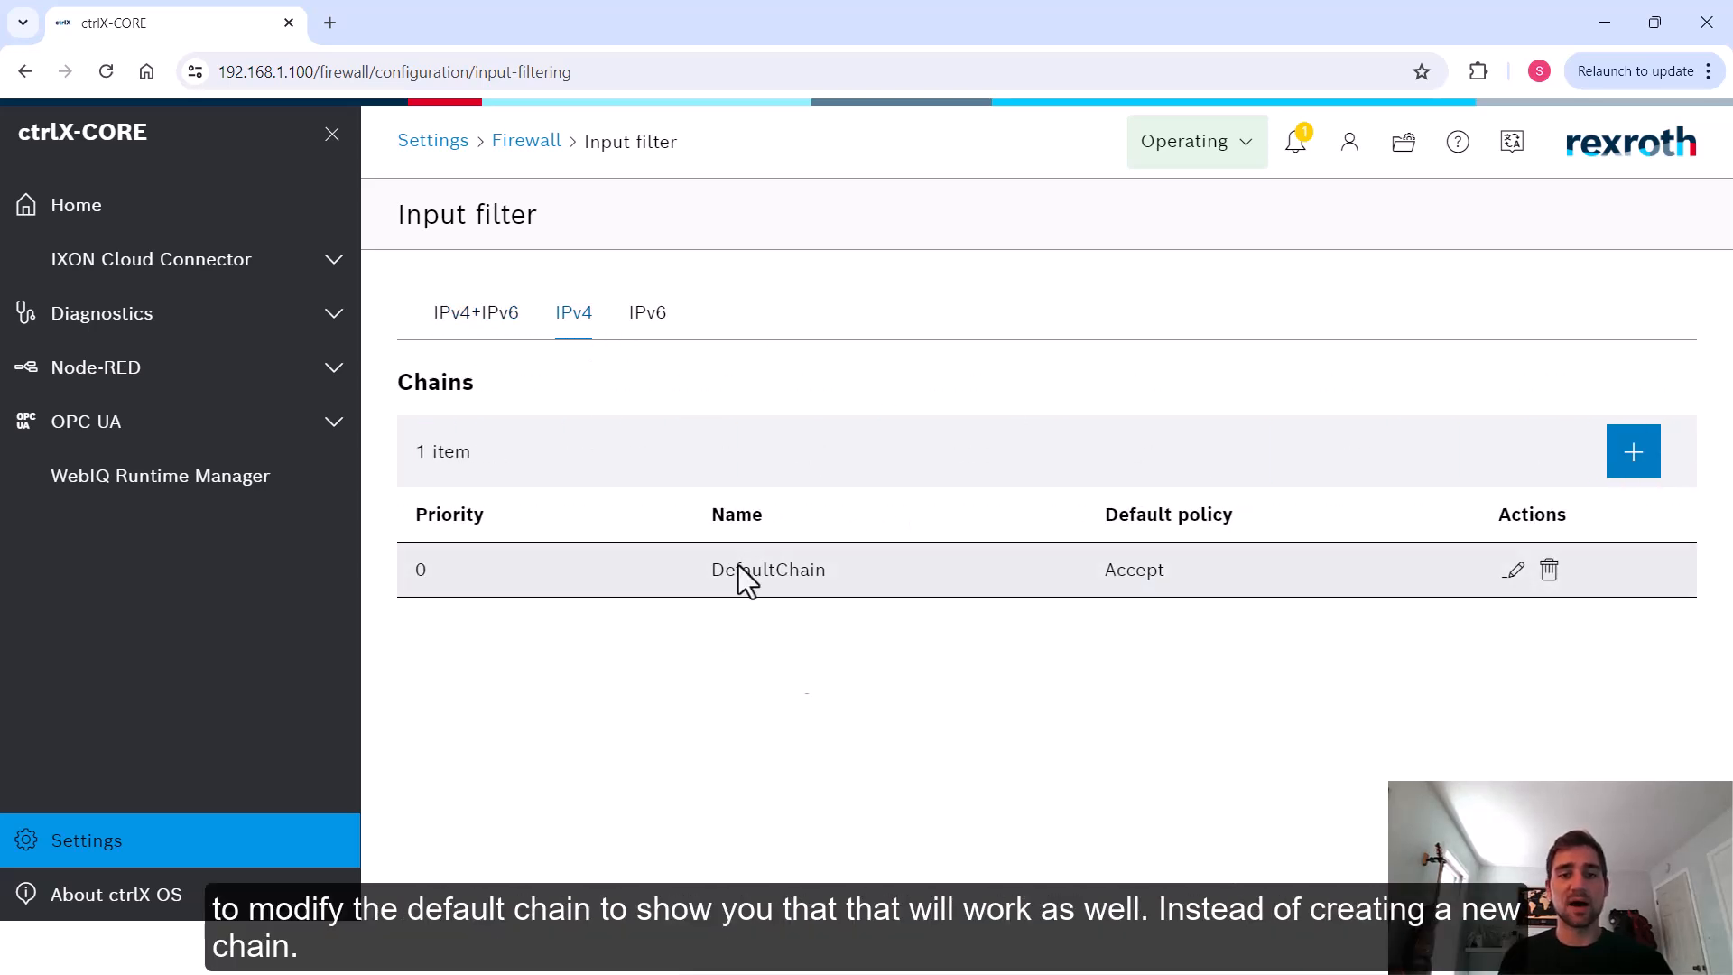
drag(715, 584, 836, 592)
click(874, 610)
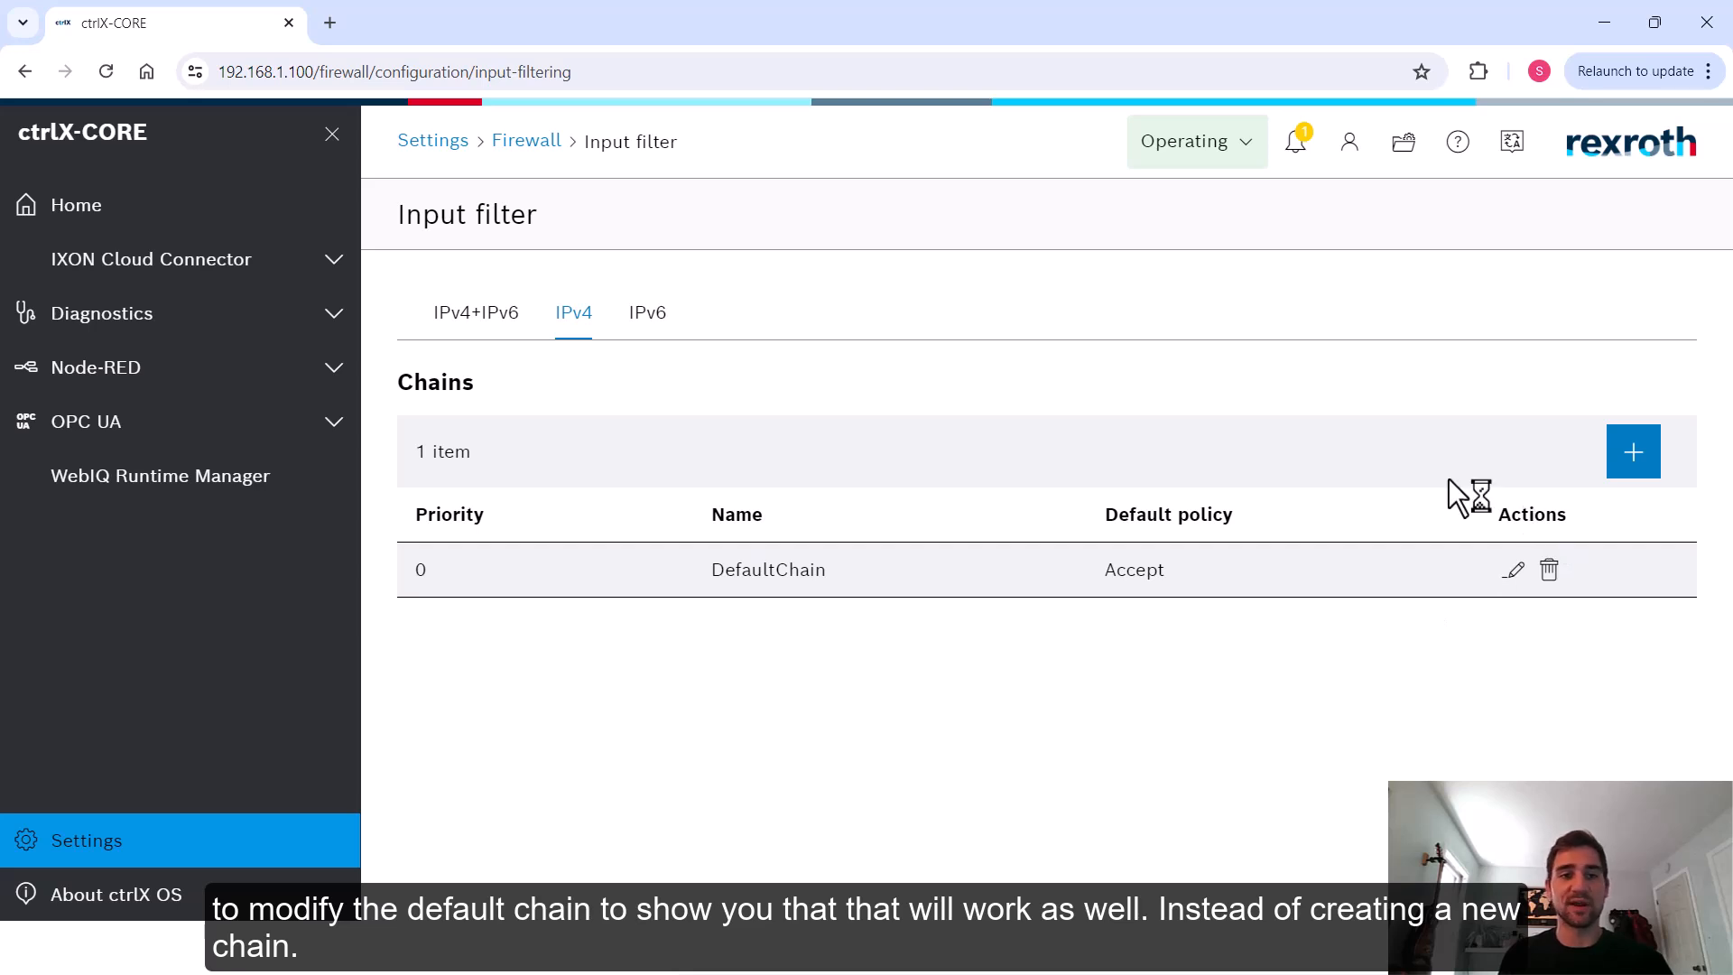
click(1507, 569)
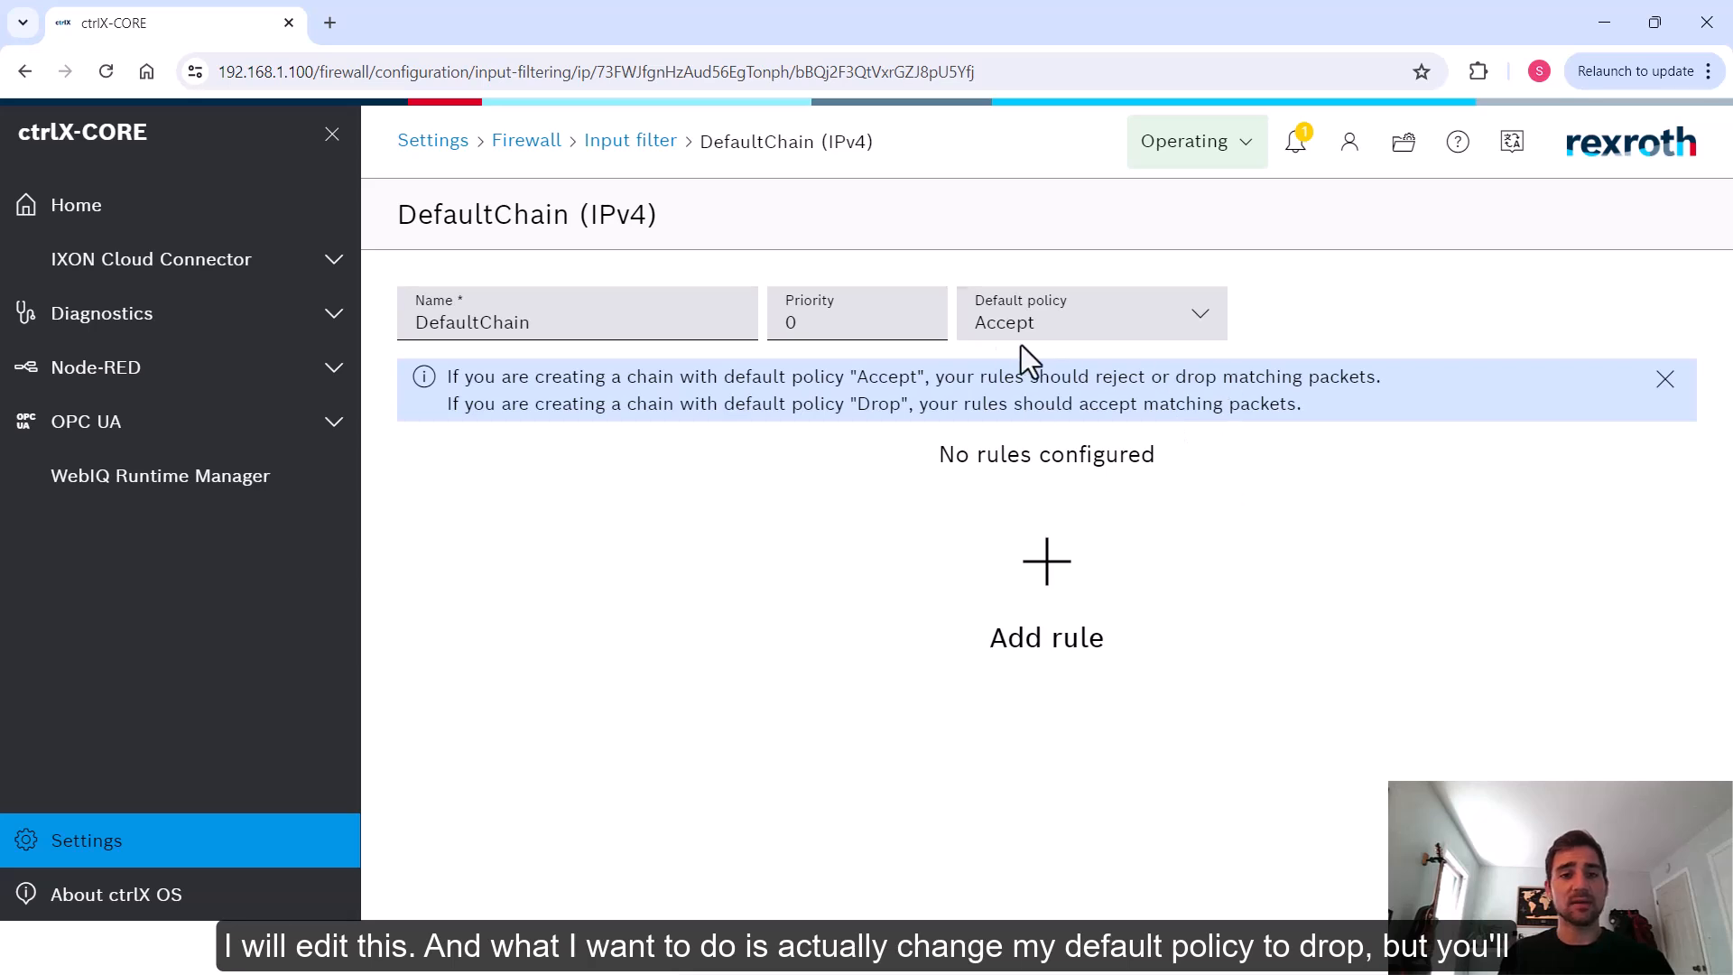
Try to set the DefaultChain's default policy to Drop
click(1104, 334)
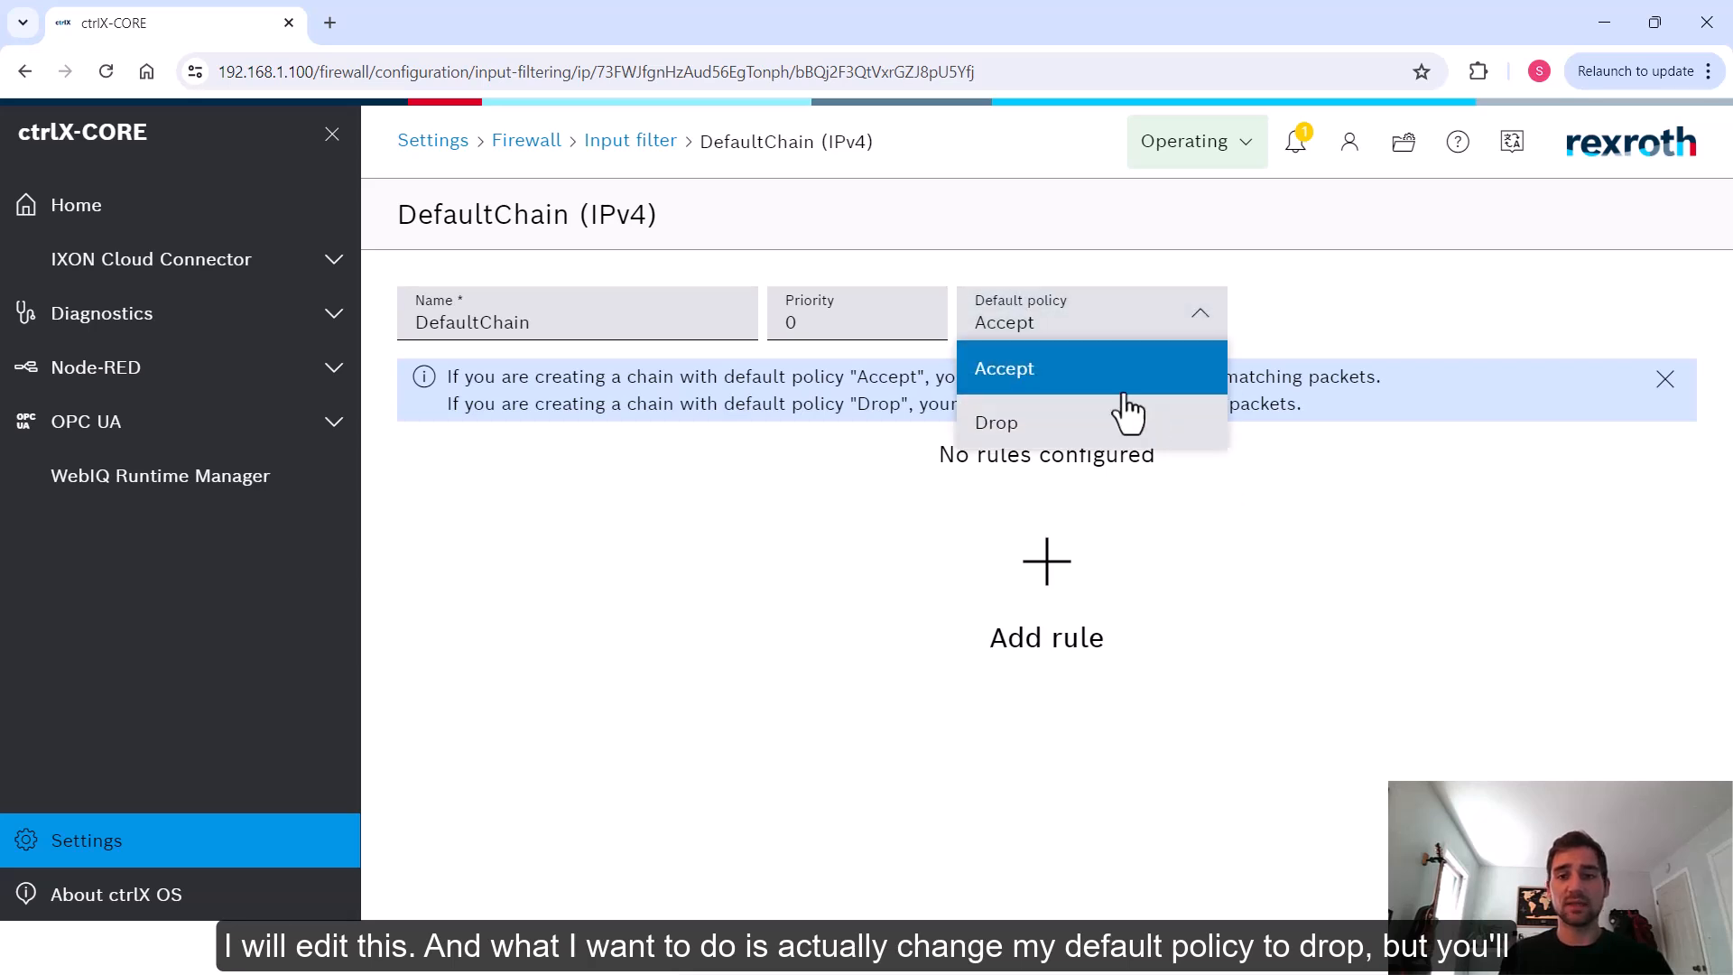
click(1066, 447)
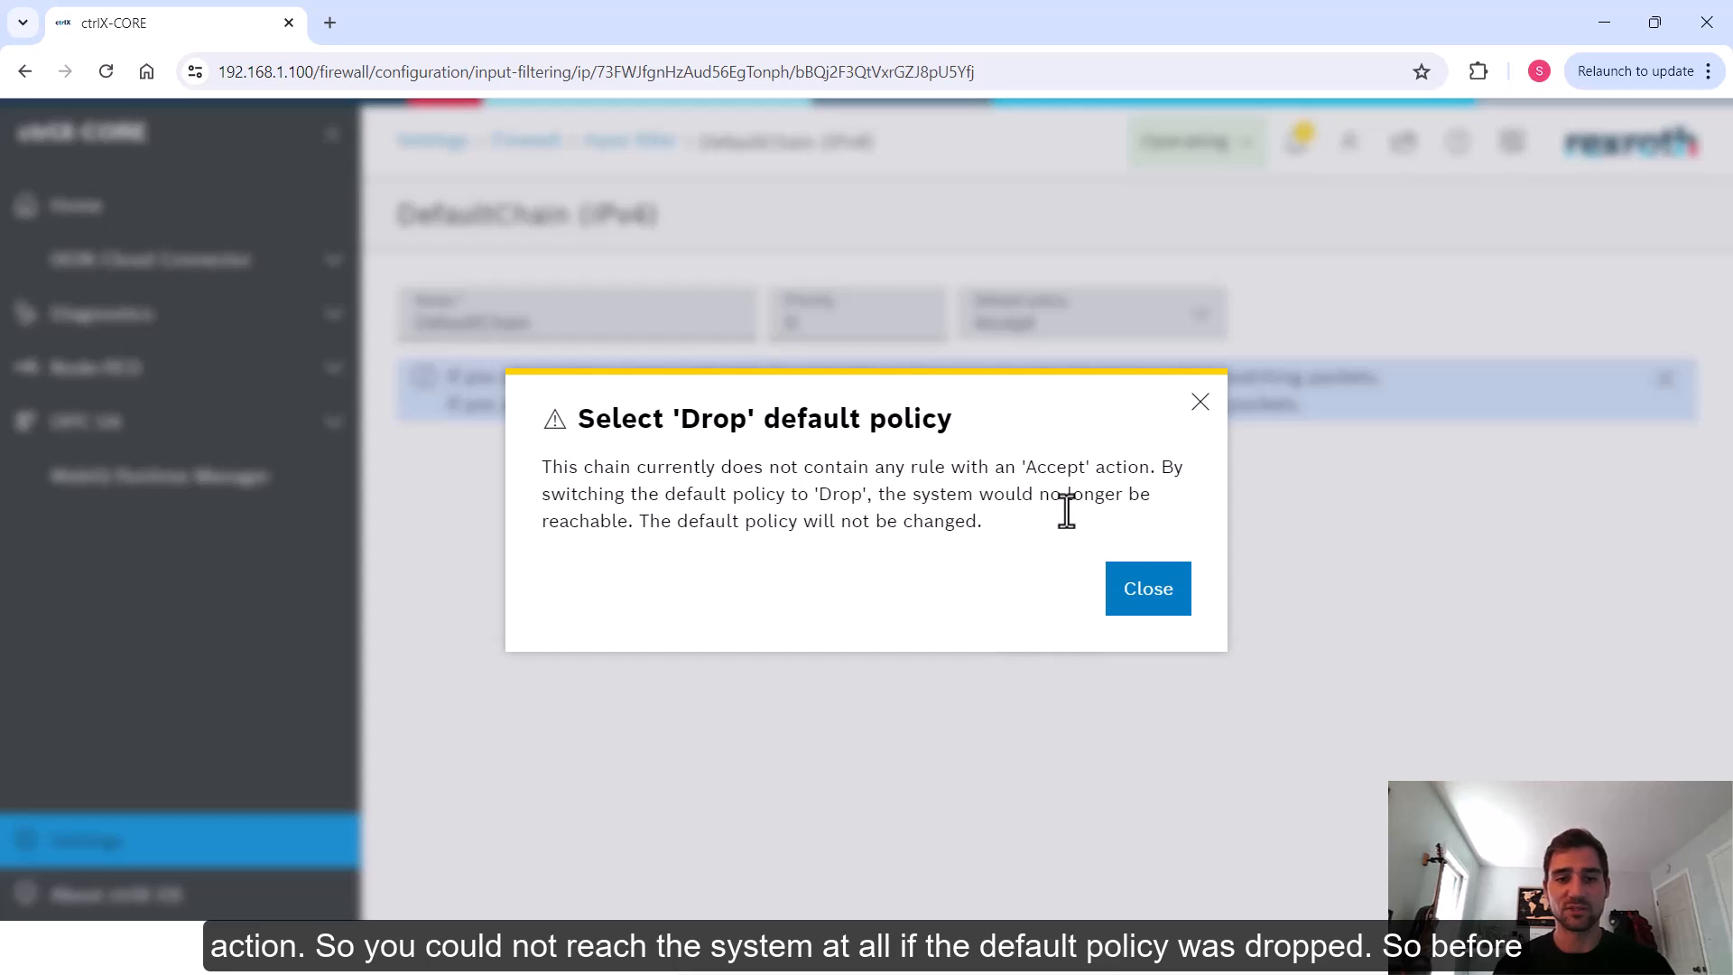
click(1200, 403)
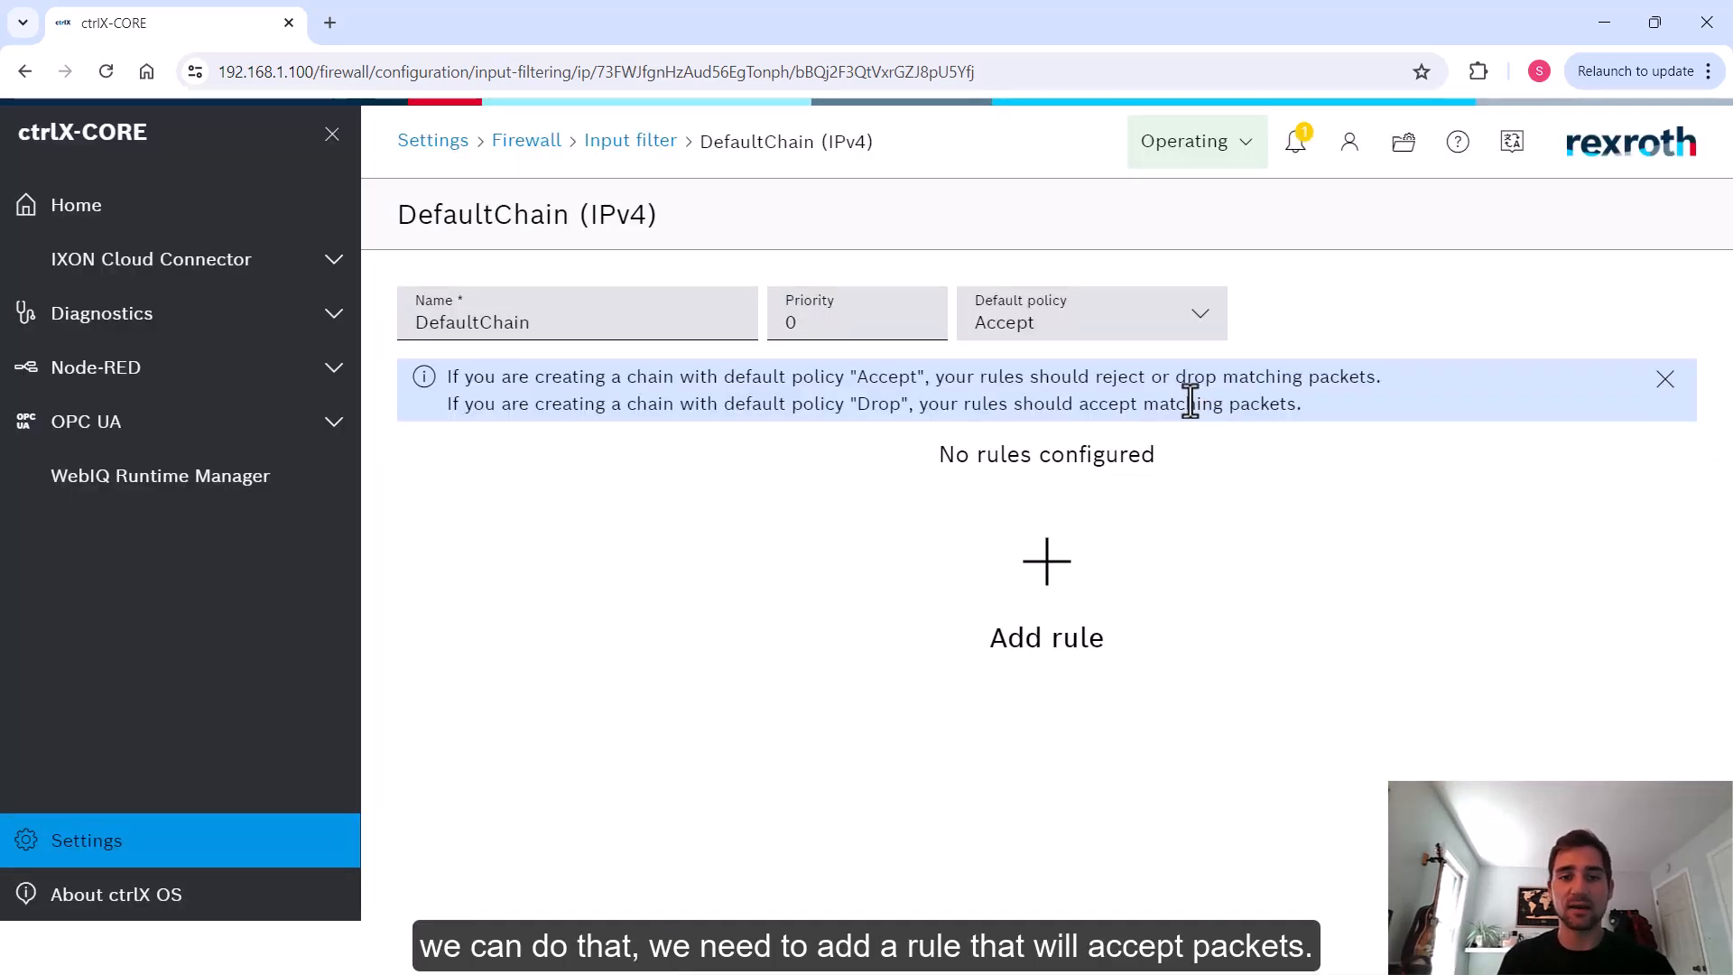
Add a new rule to the DefaultChain and name it Whitelist
click(1050, 578)
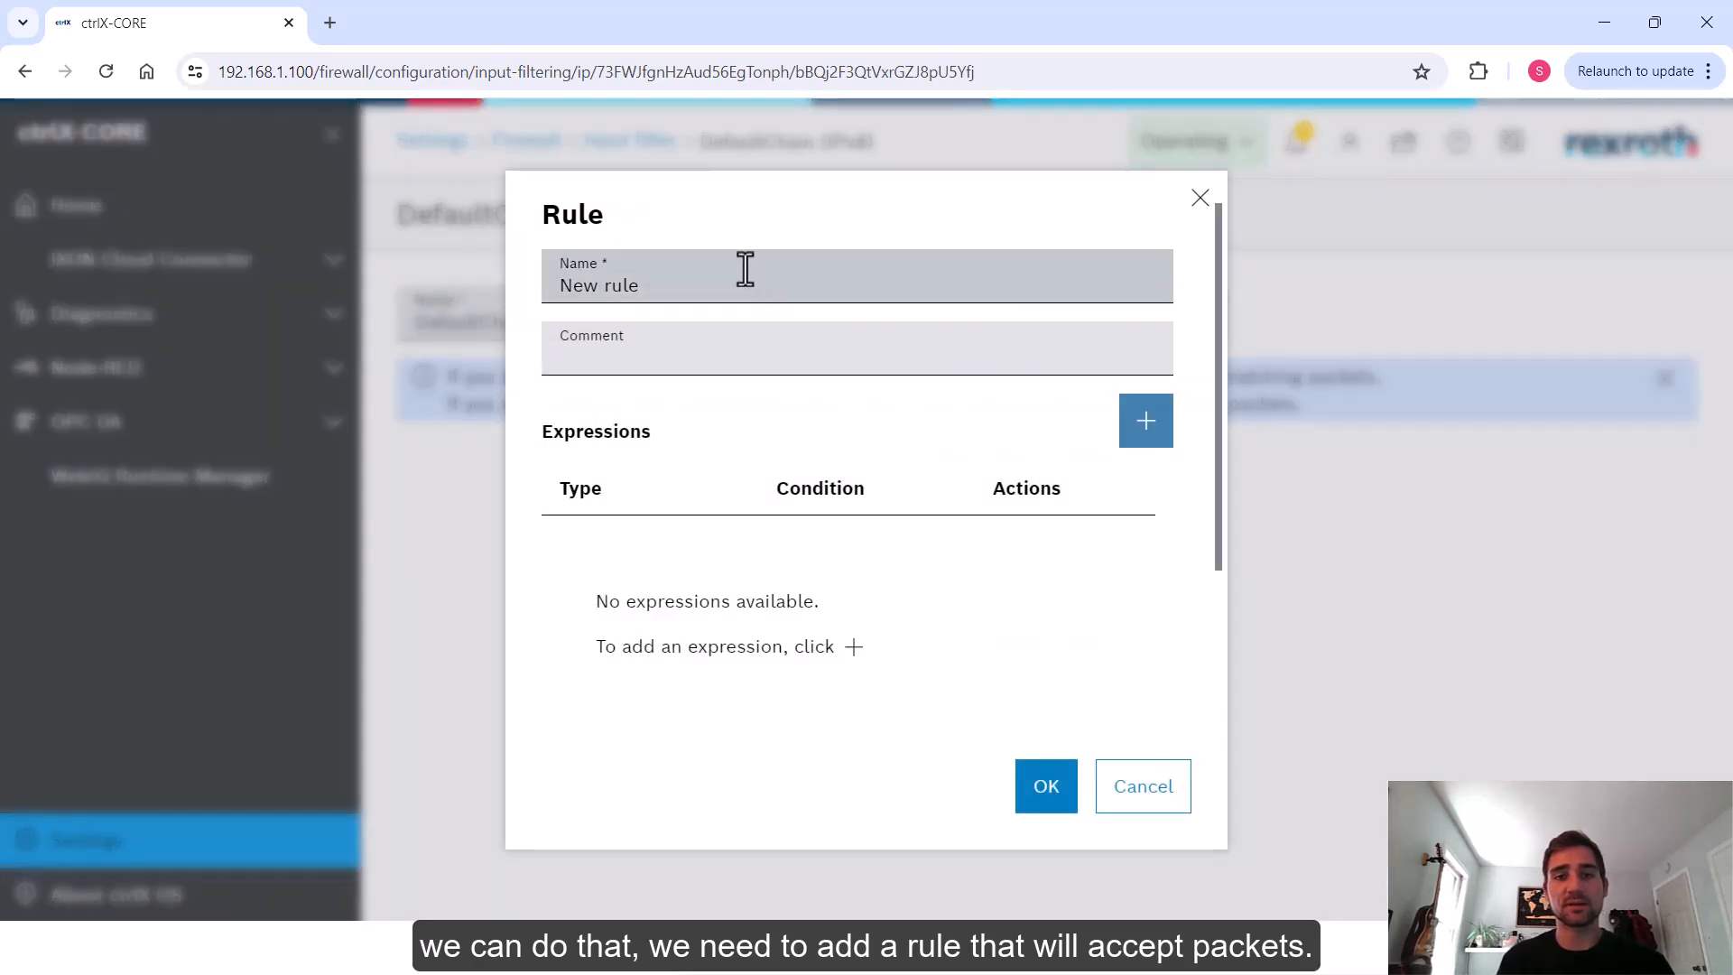
drag(665, 267, 557, 259)
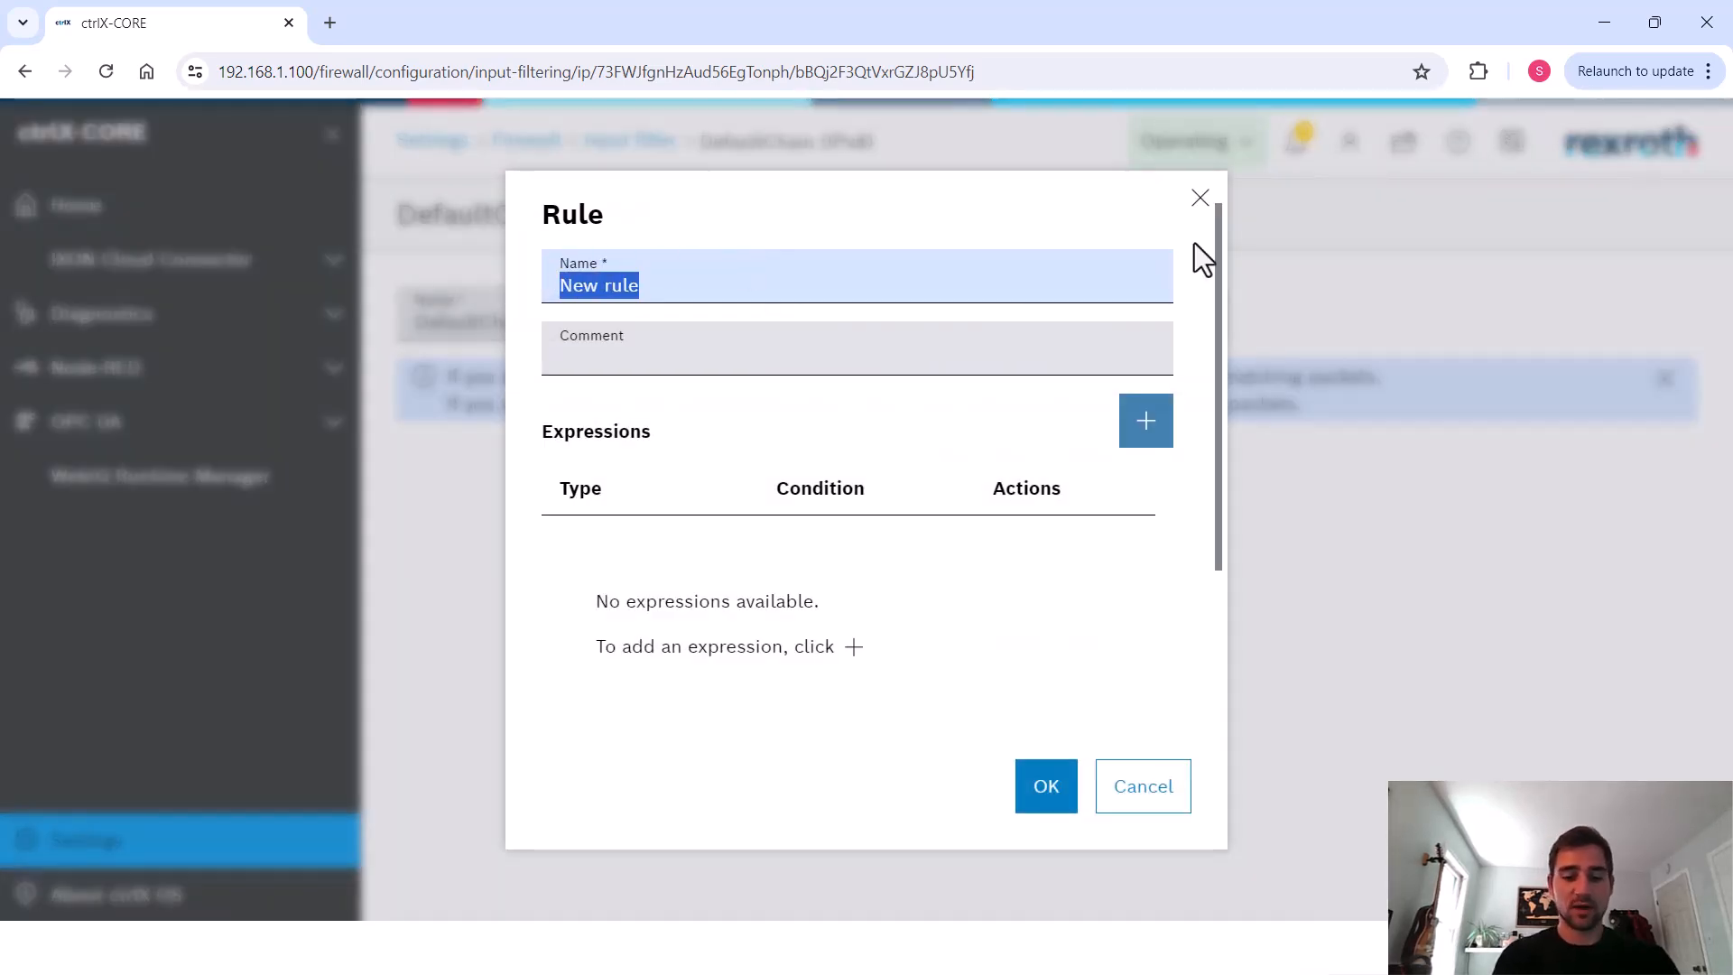
text(Whitelist)
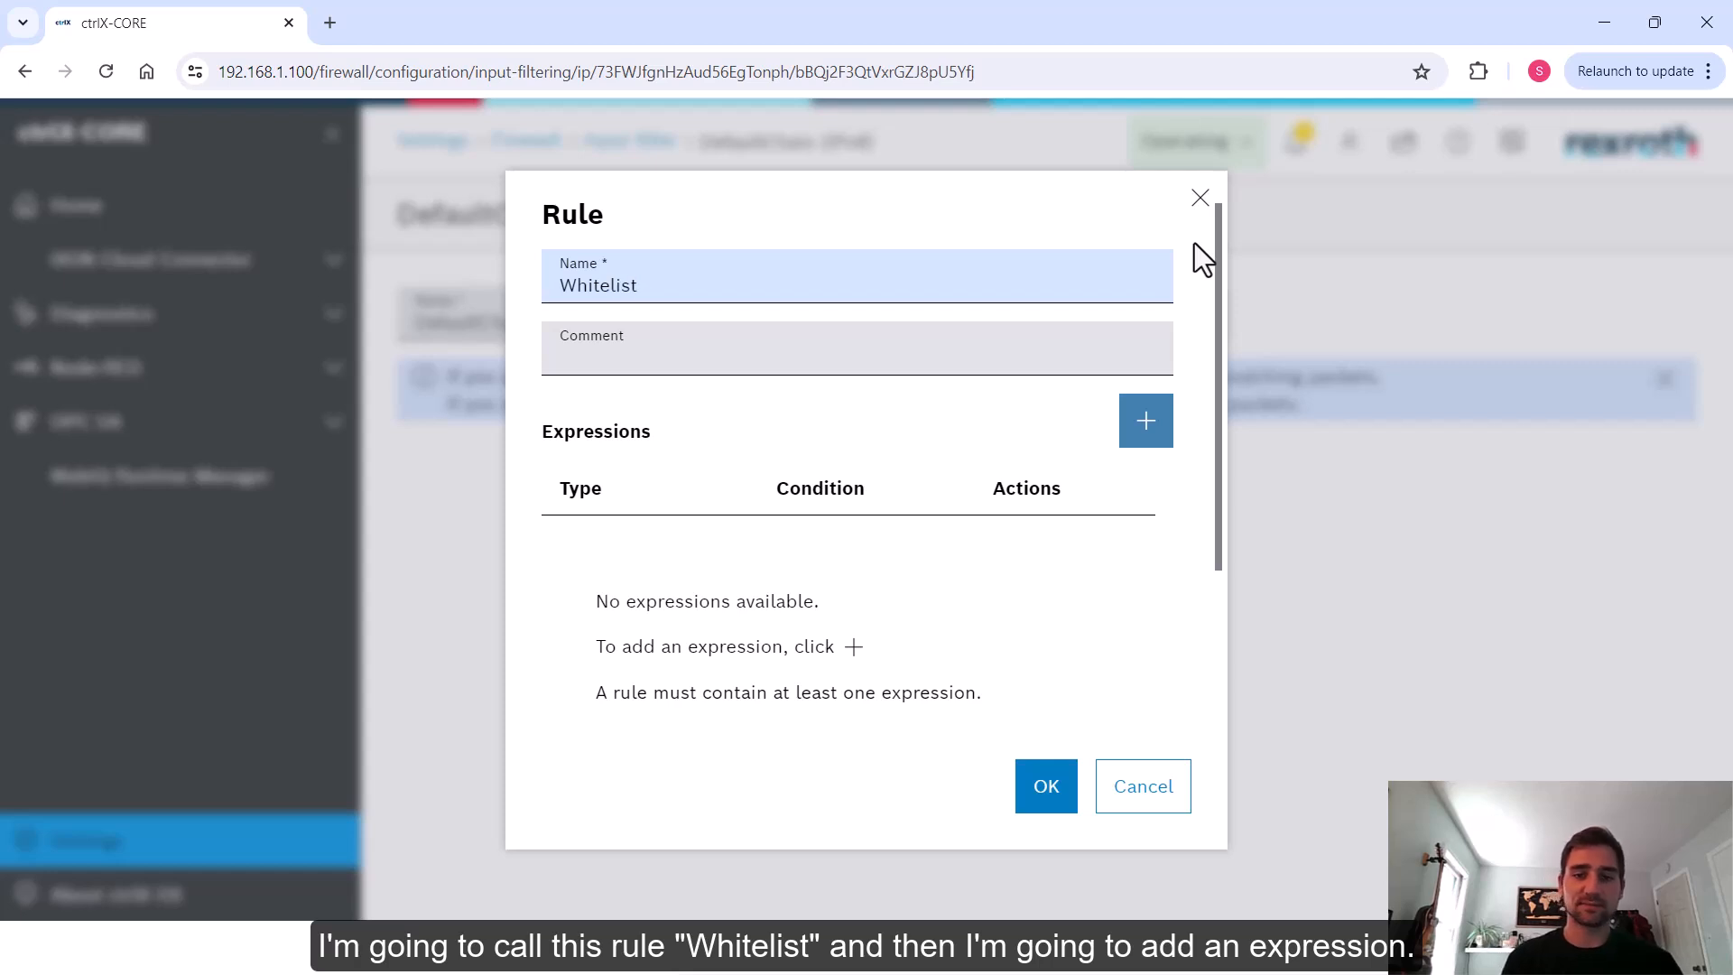
click(827, 539)
Give the Whitelist rule a packet payload expression matching ip saddr == 192.168.1.20 and save the rule
click(1145, 433)
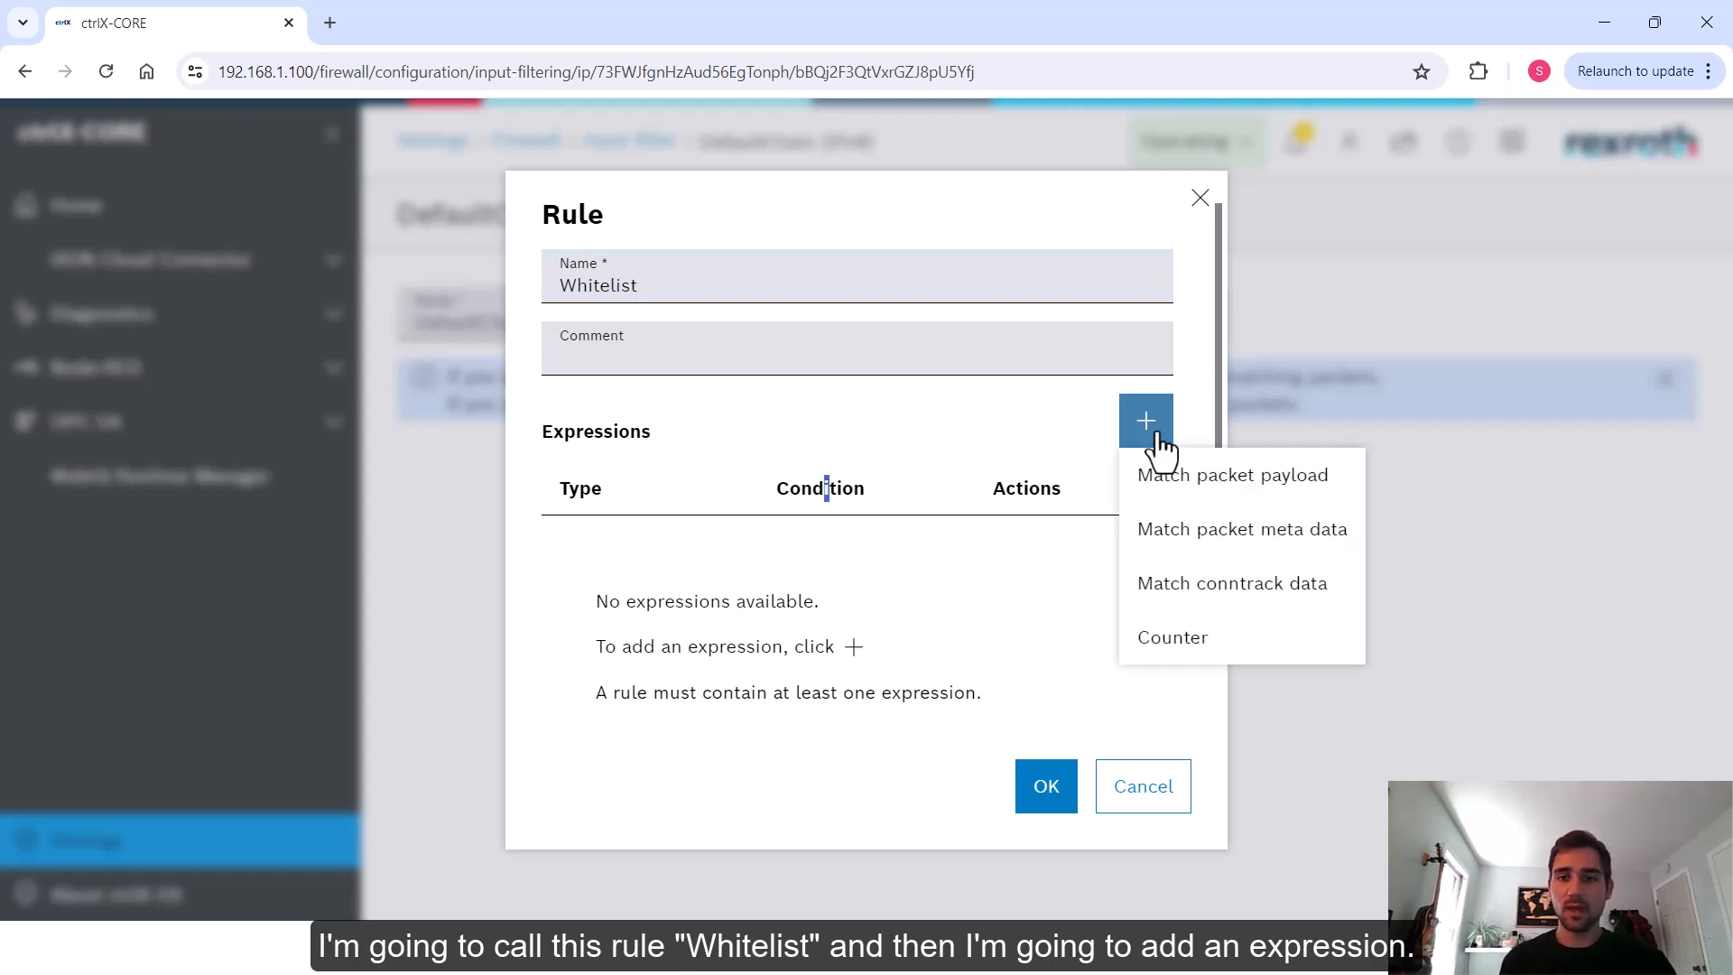
click(1201, 486)
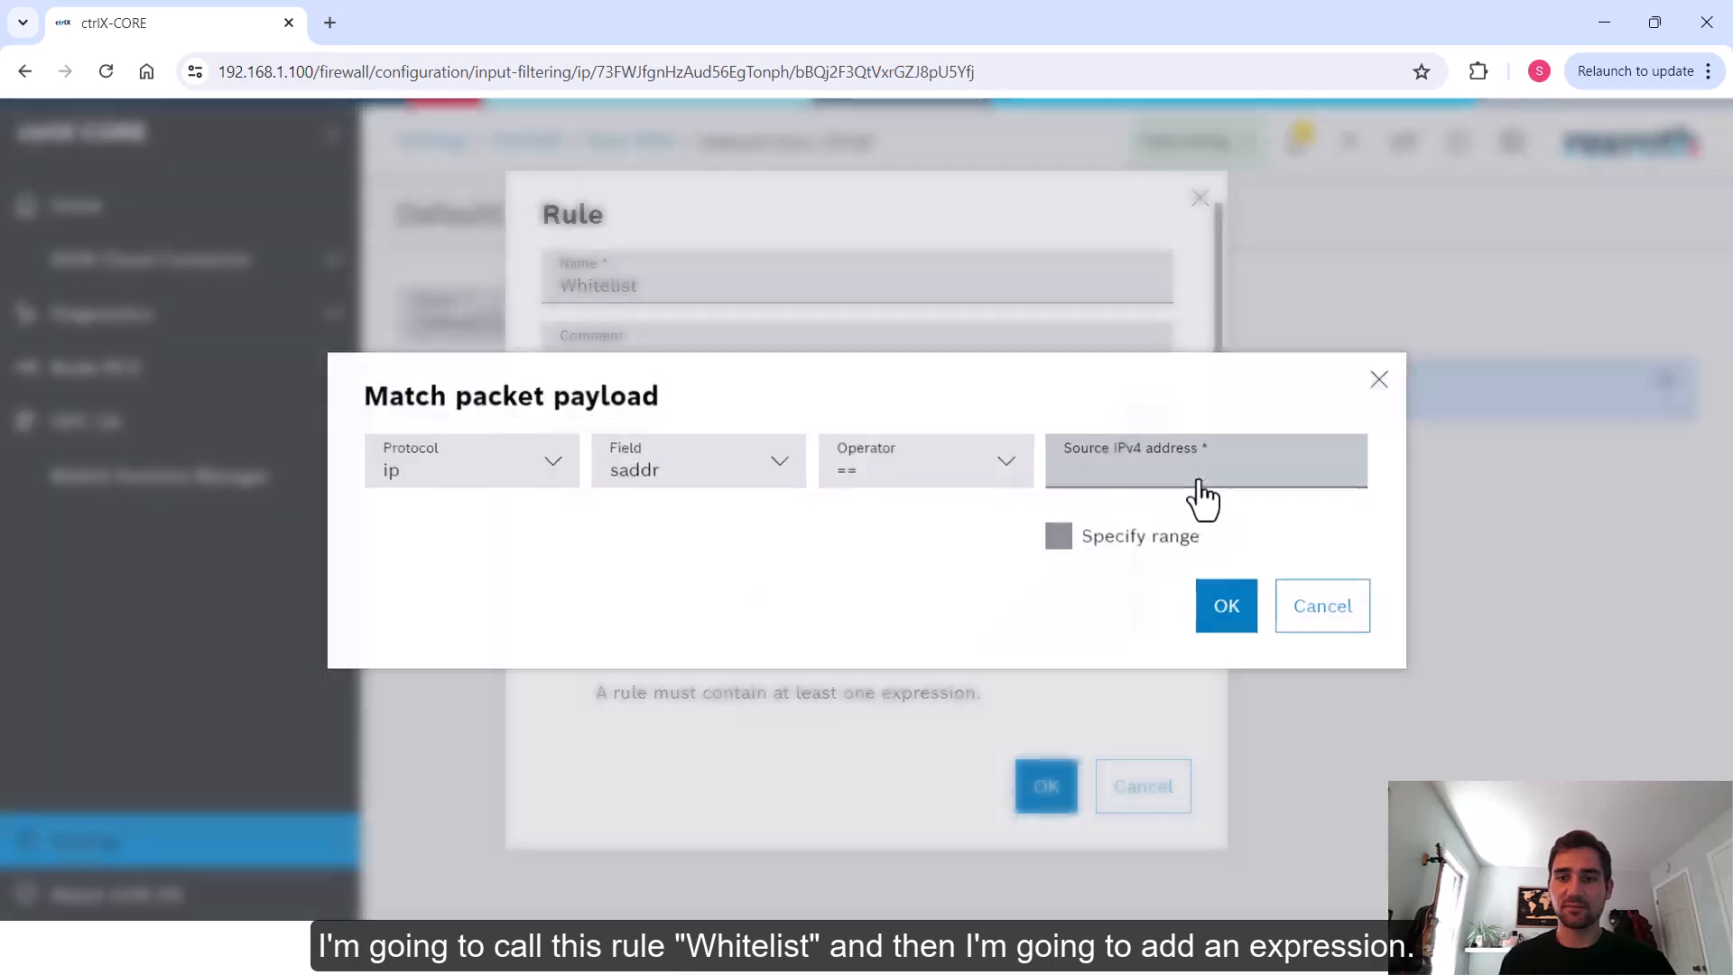
drag(659, 401, 344, 408)
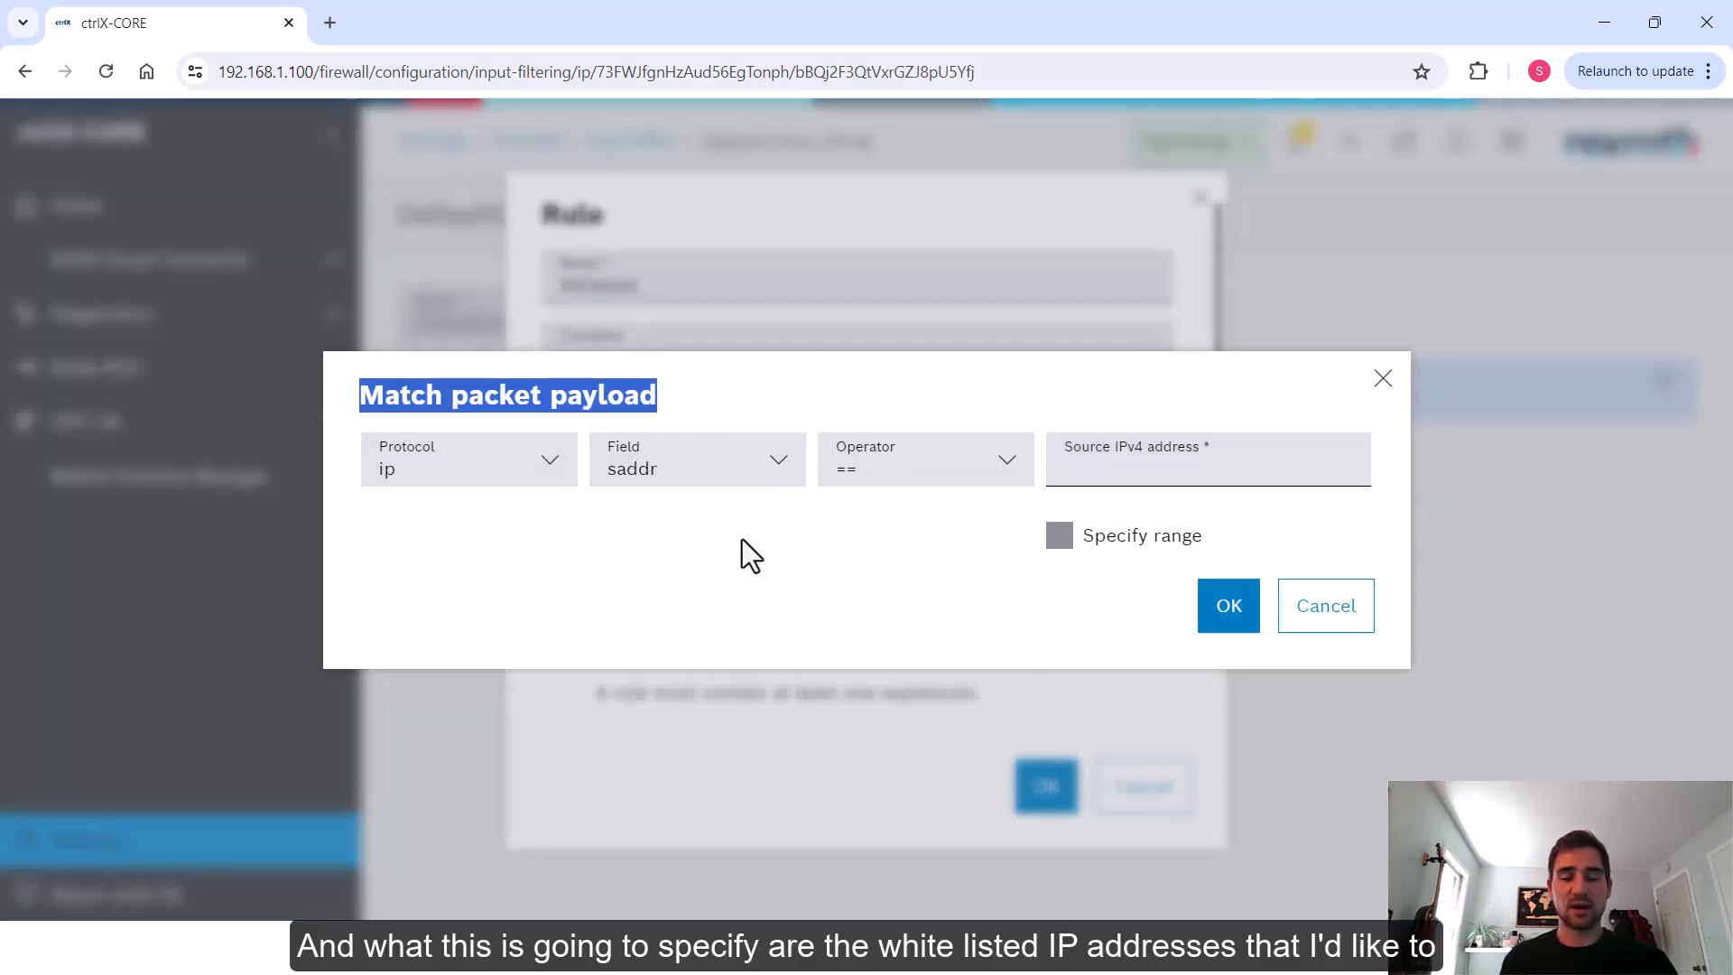
click(794, 537)
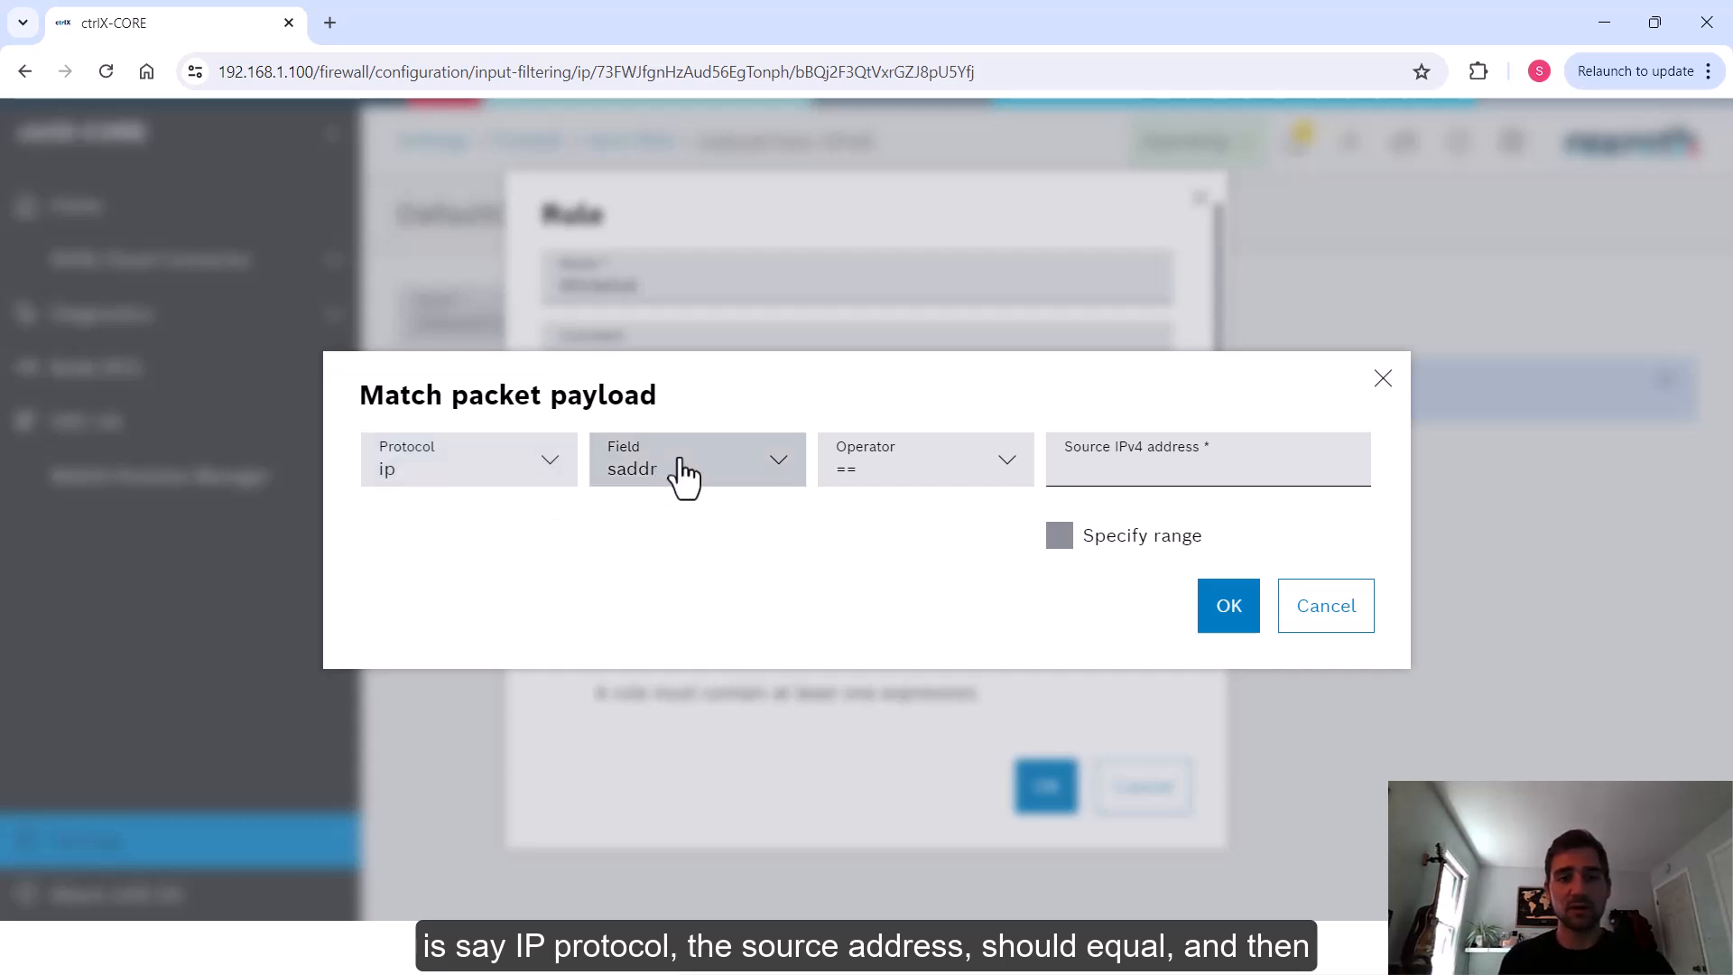
click(727, 476)
click(734, 476)
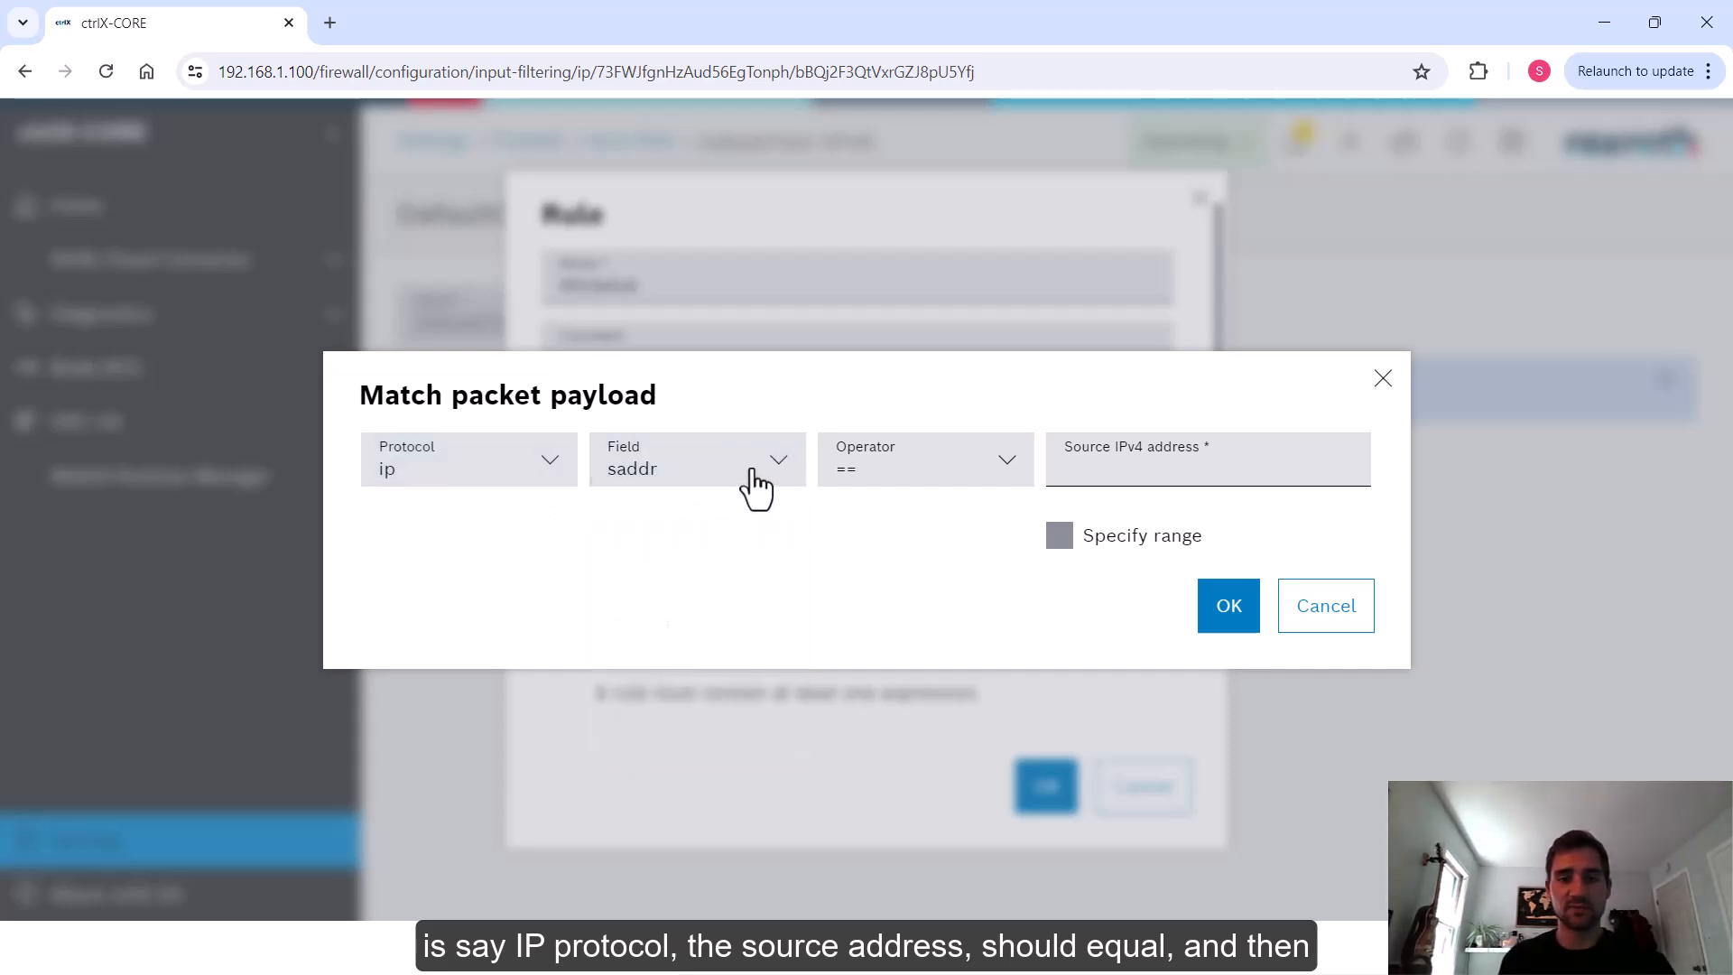
click(1073, 466)
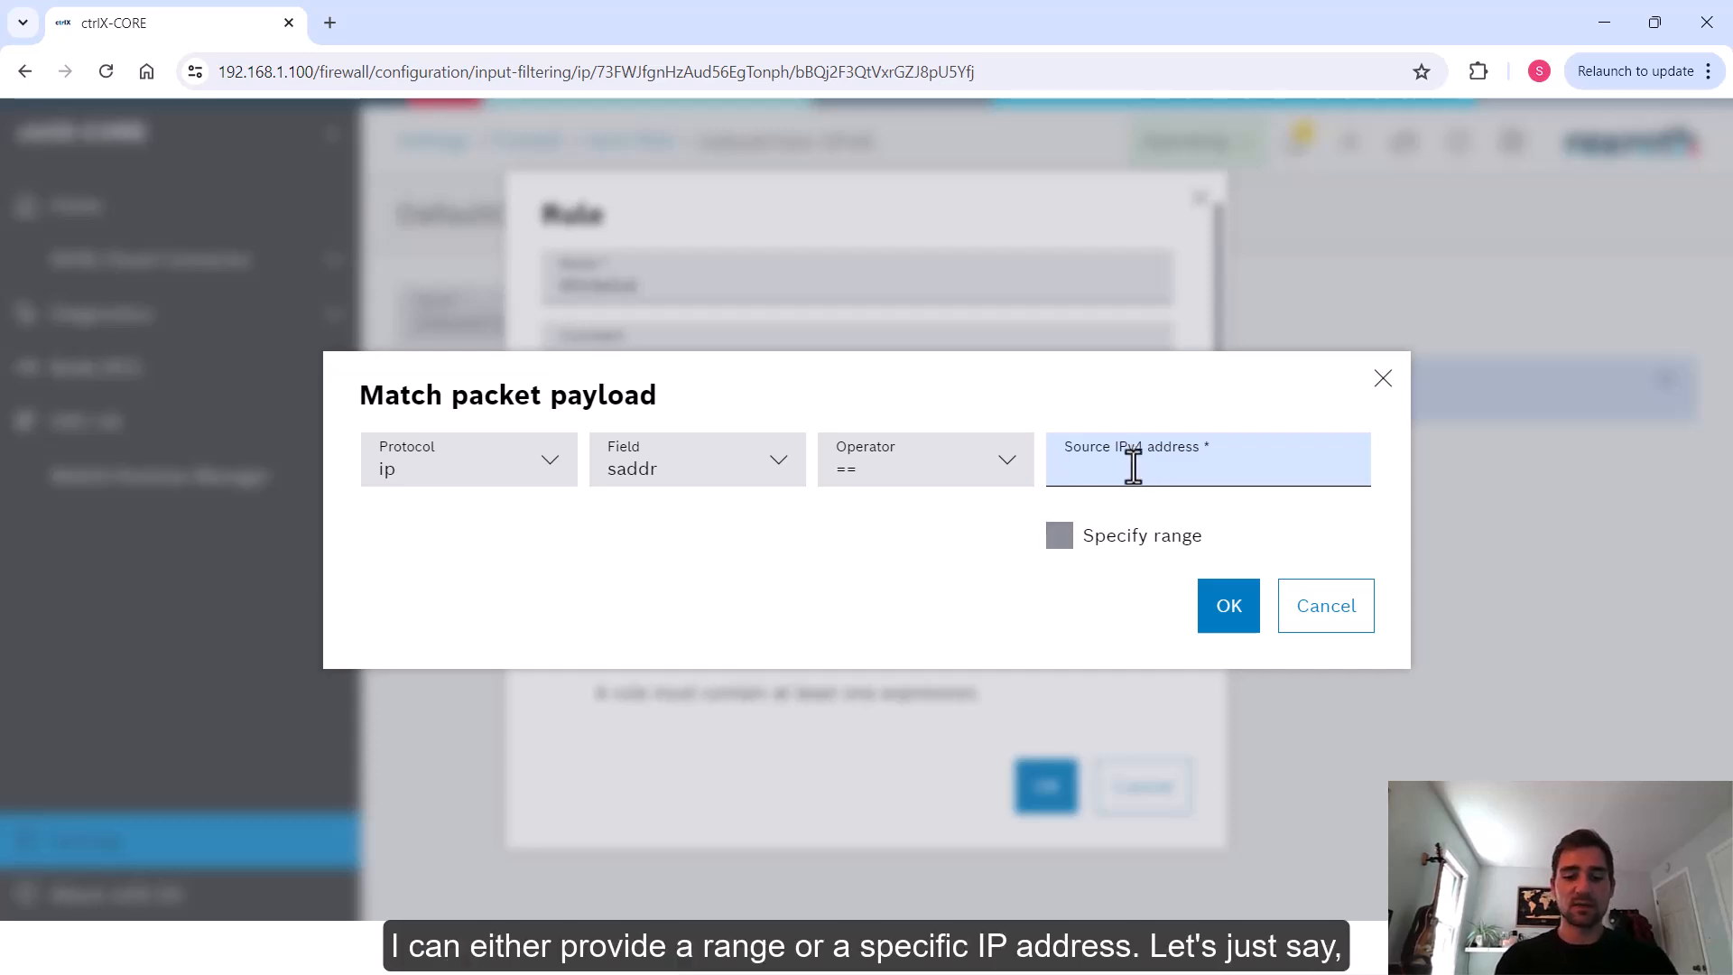
text(192.168.1.)
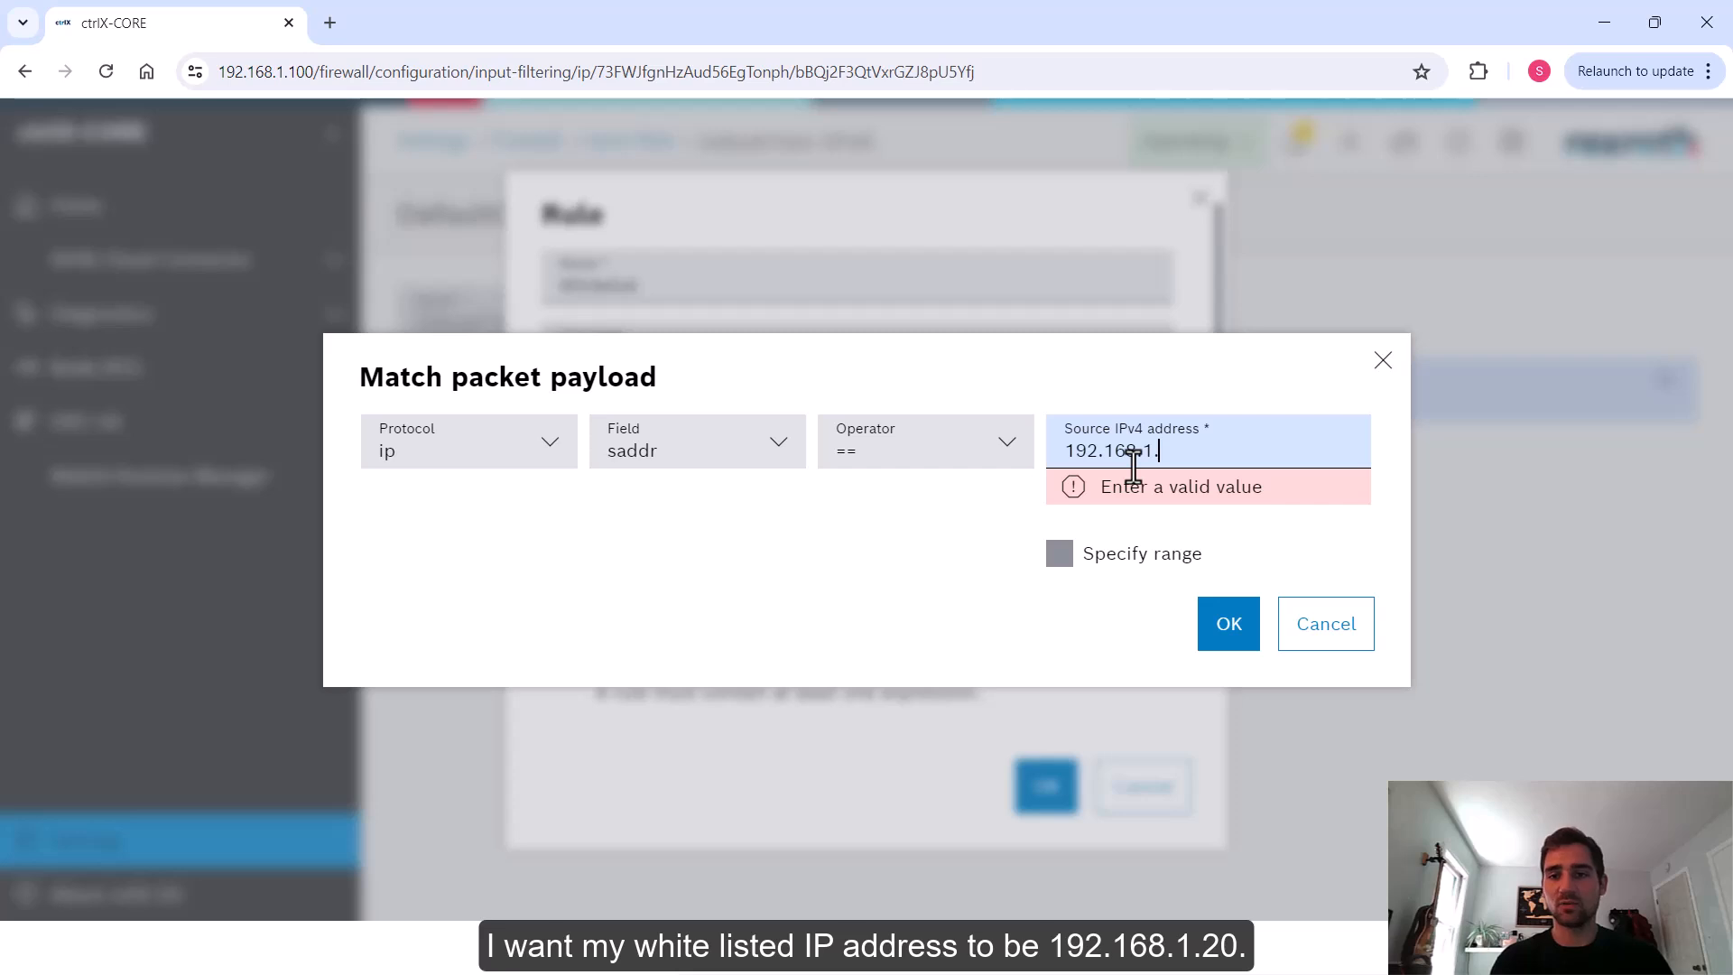
text(20)
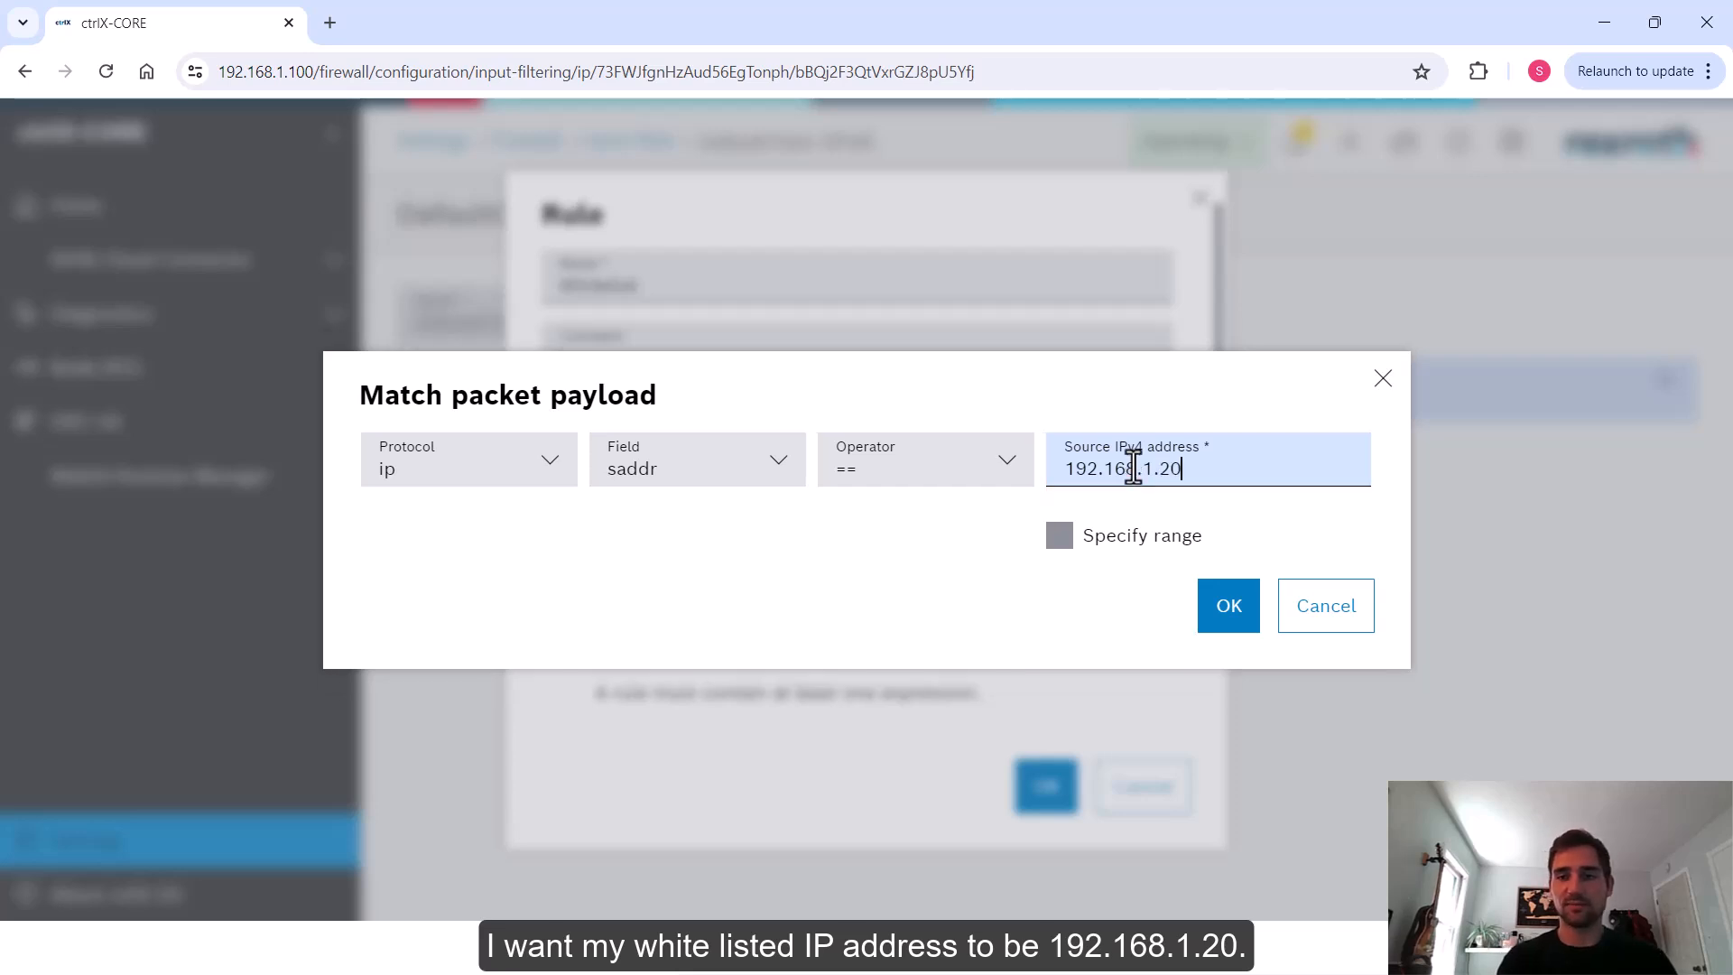
click(1219, 616)
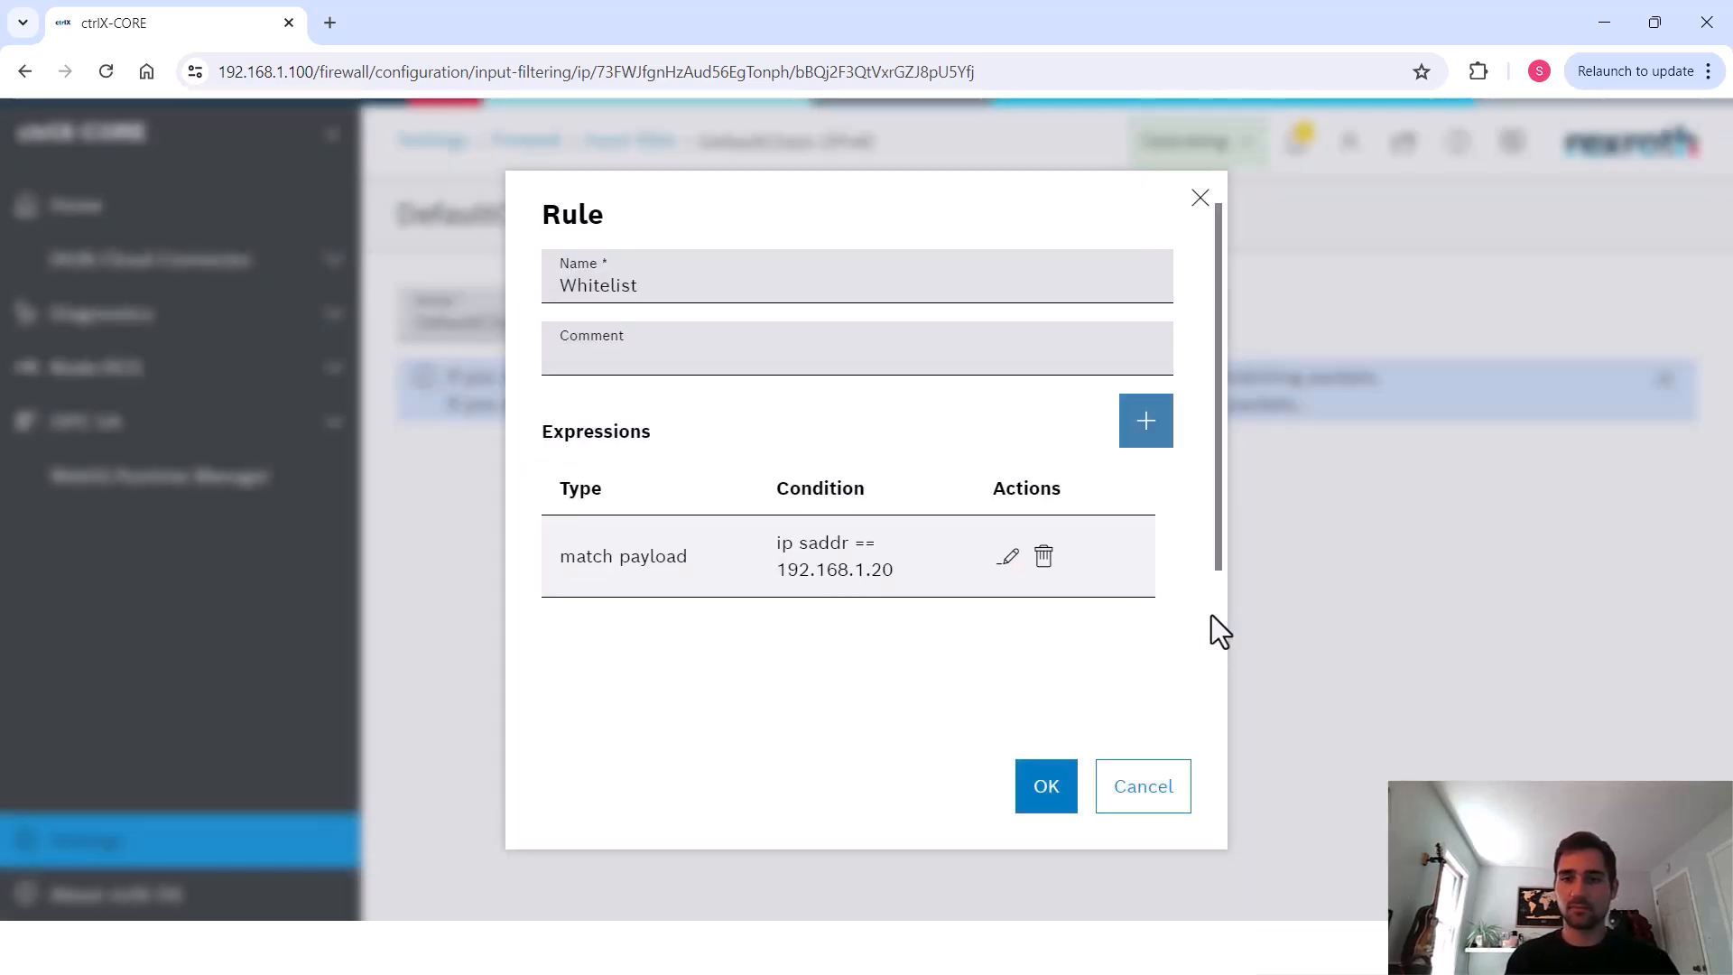
click(1038, 792)
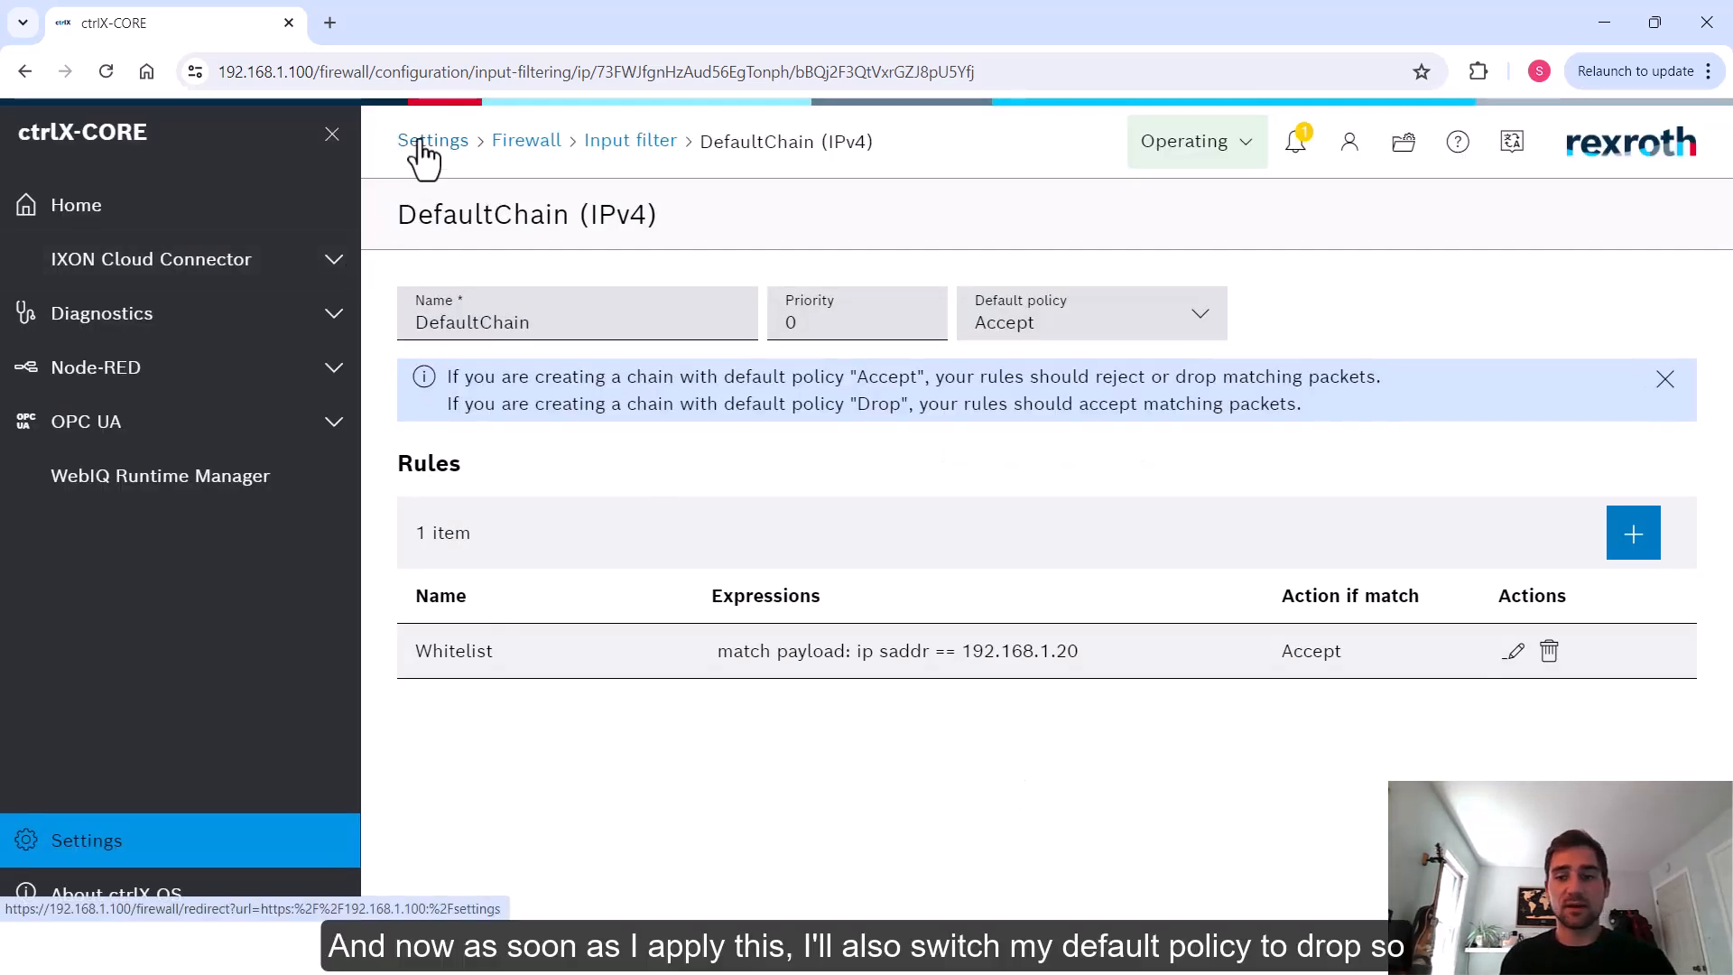
Set the DefaultChain's default policy to Drop and confirm the choice
click(1171, 327)
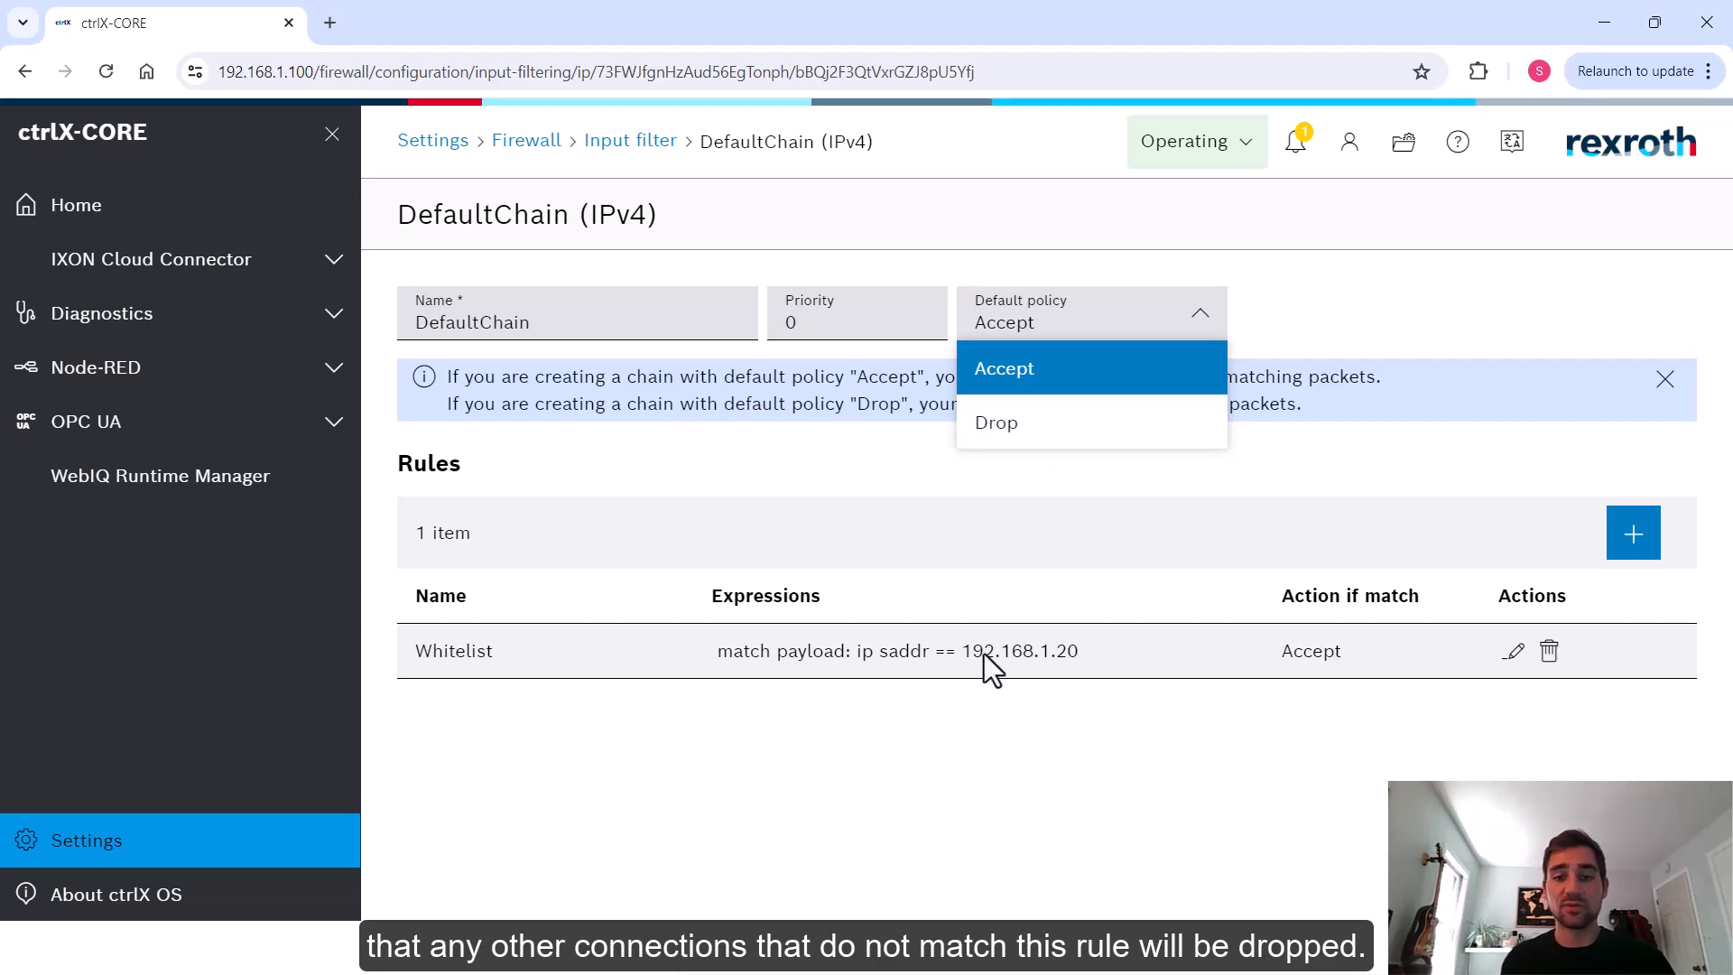
click(1043, 424)
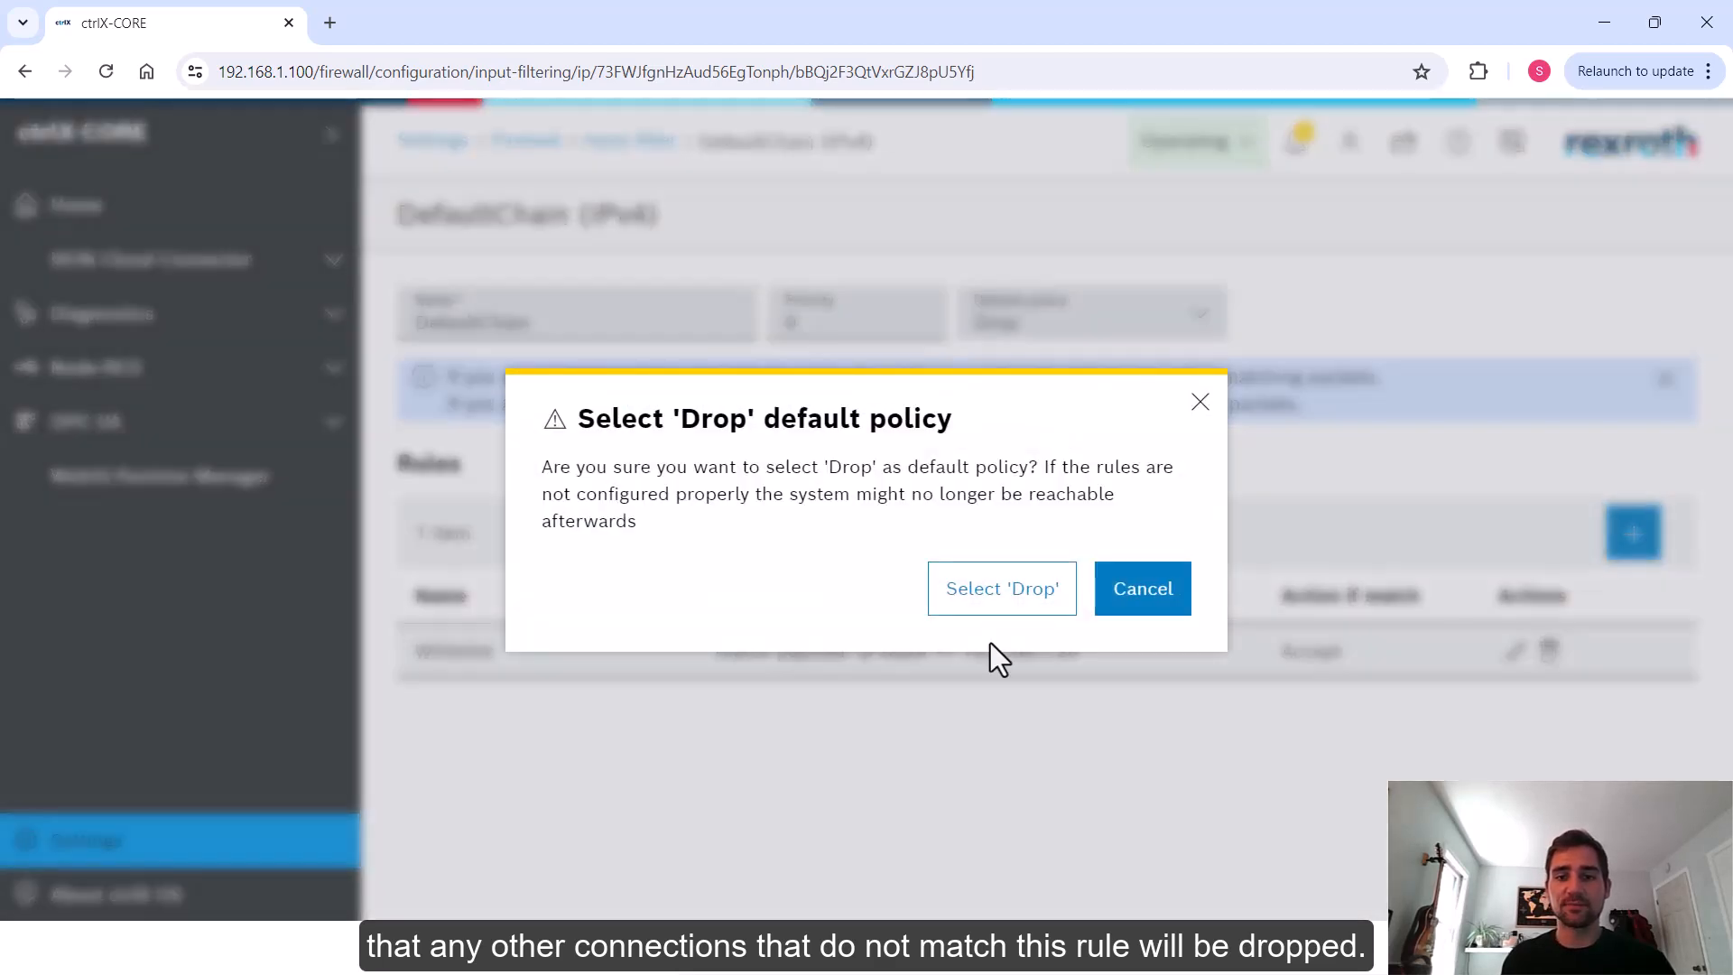
click(1007, 595)
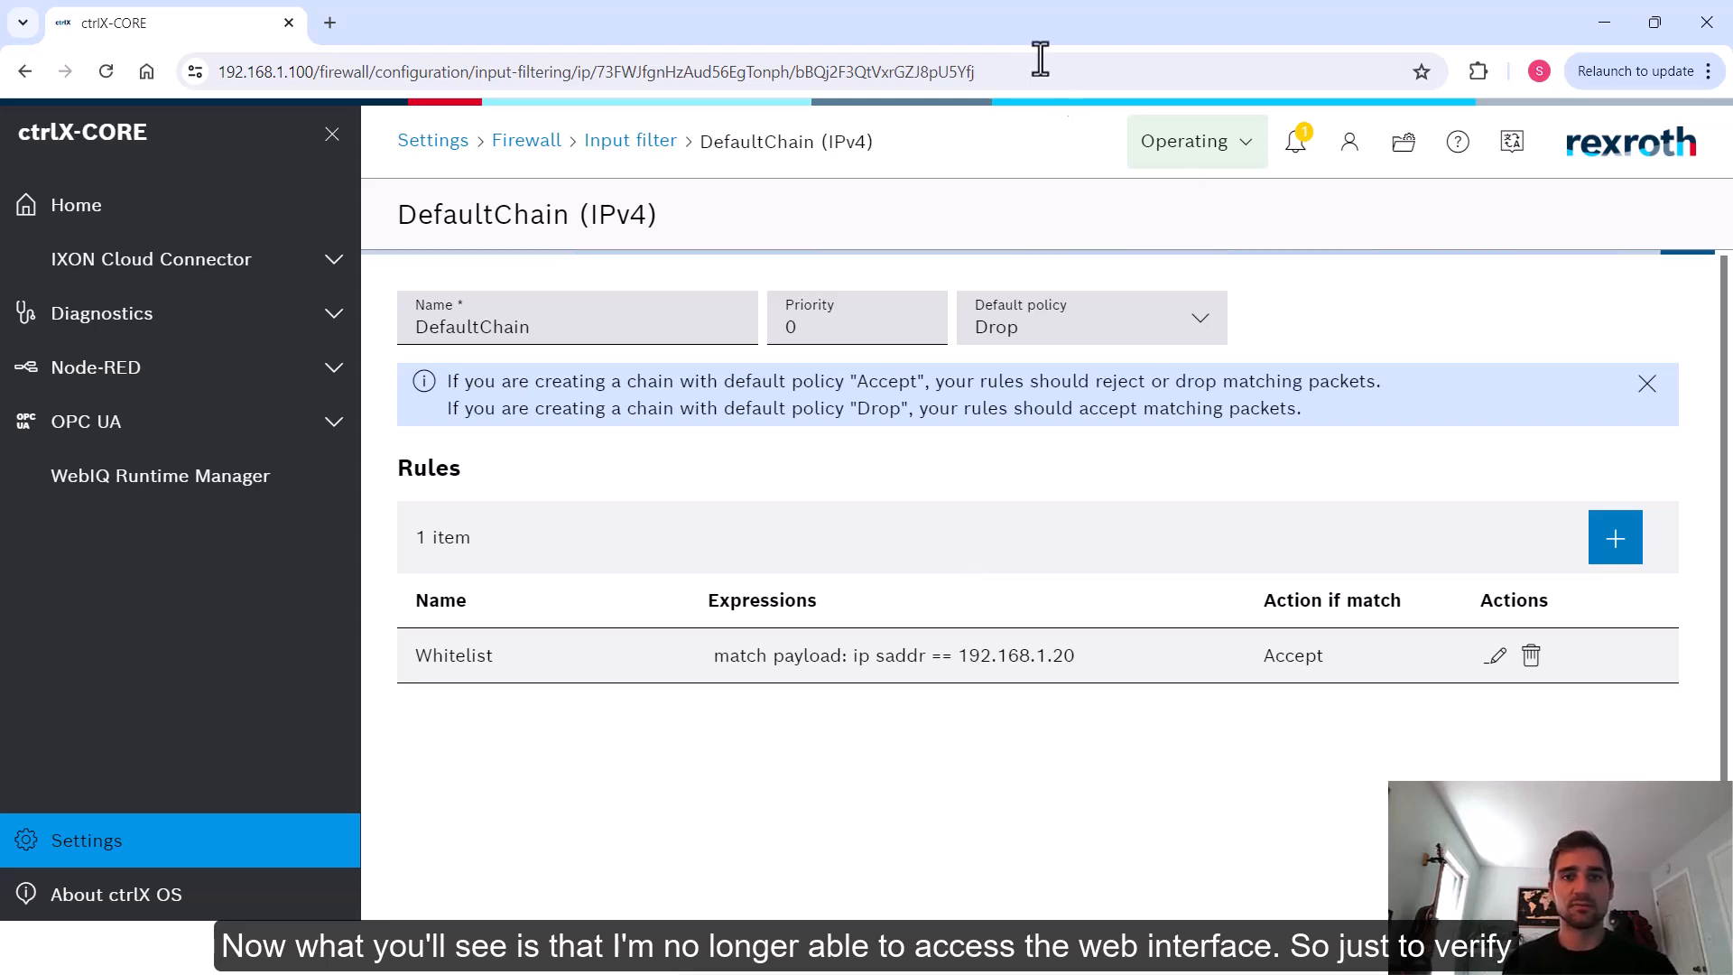
Try to reload the web interface's home page at 192.168.1.100
click(1003, 65)
drag(1003, 72, 318, 72)
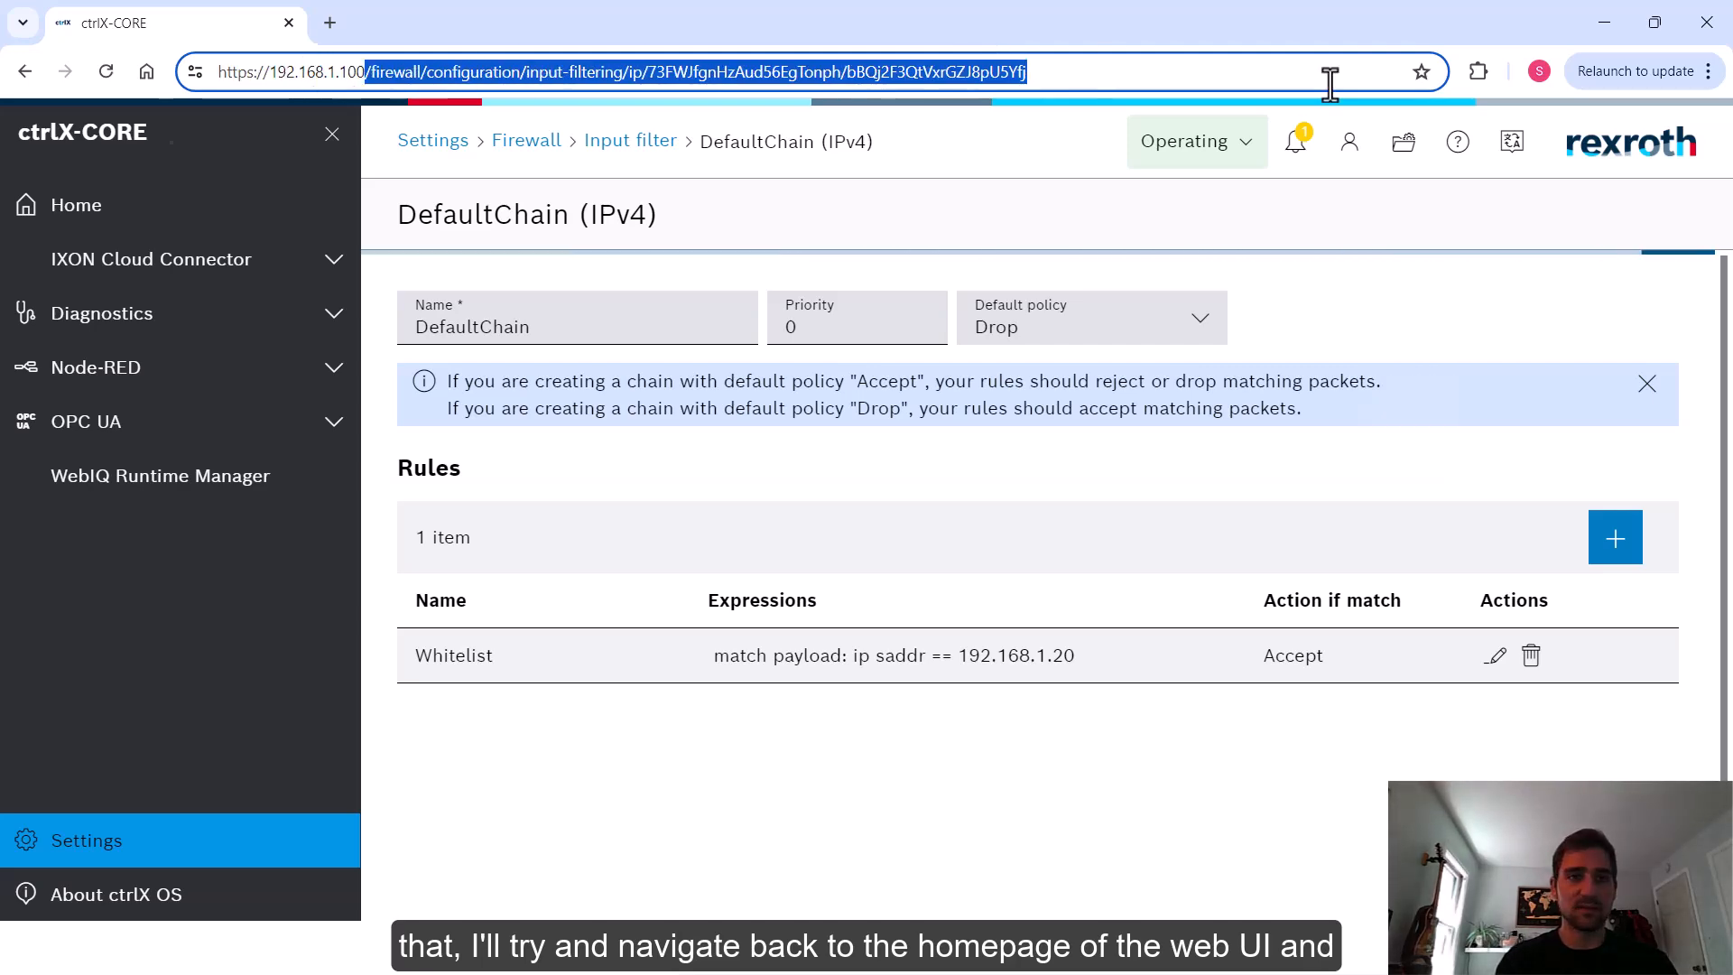
key(BackSpace)
key(Return)
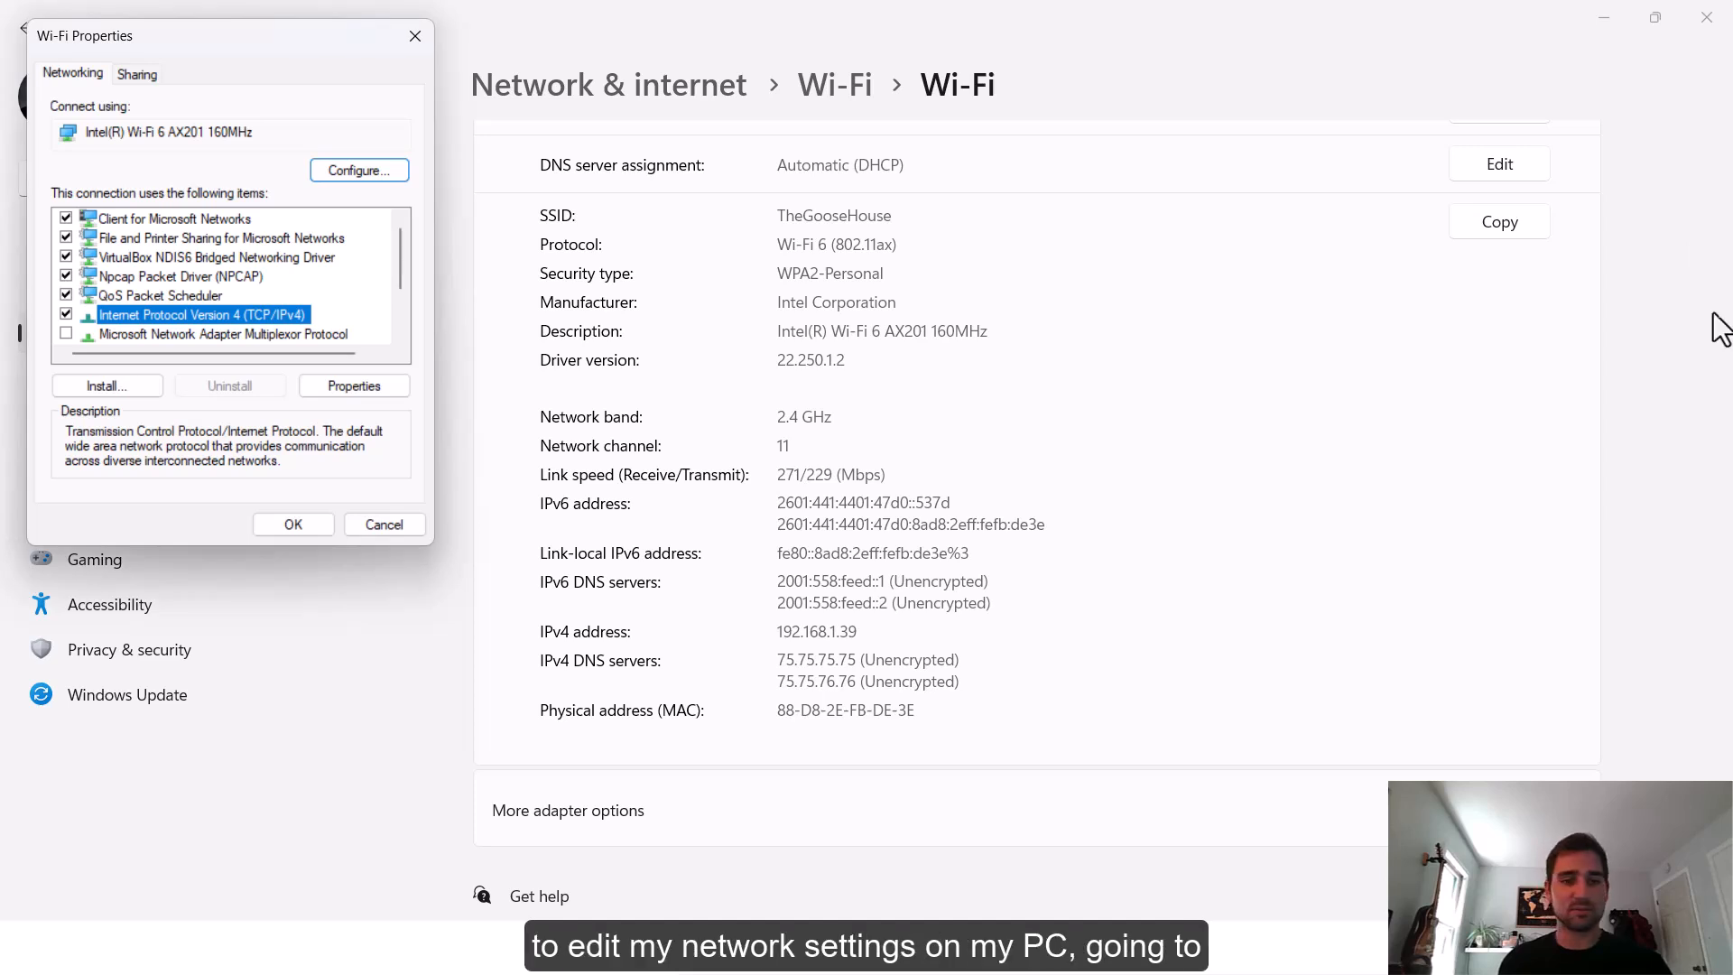
In Windows network settings, give the Wi-Fi adapter the static IPv4 address 192.168.1.20 with subnet mask 255.255.255.0
drag(252, 2, 592, 92)
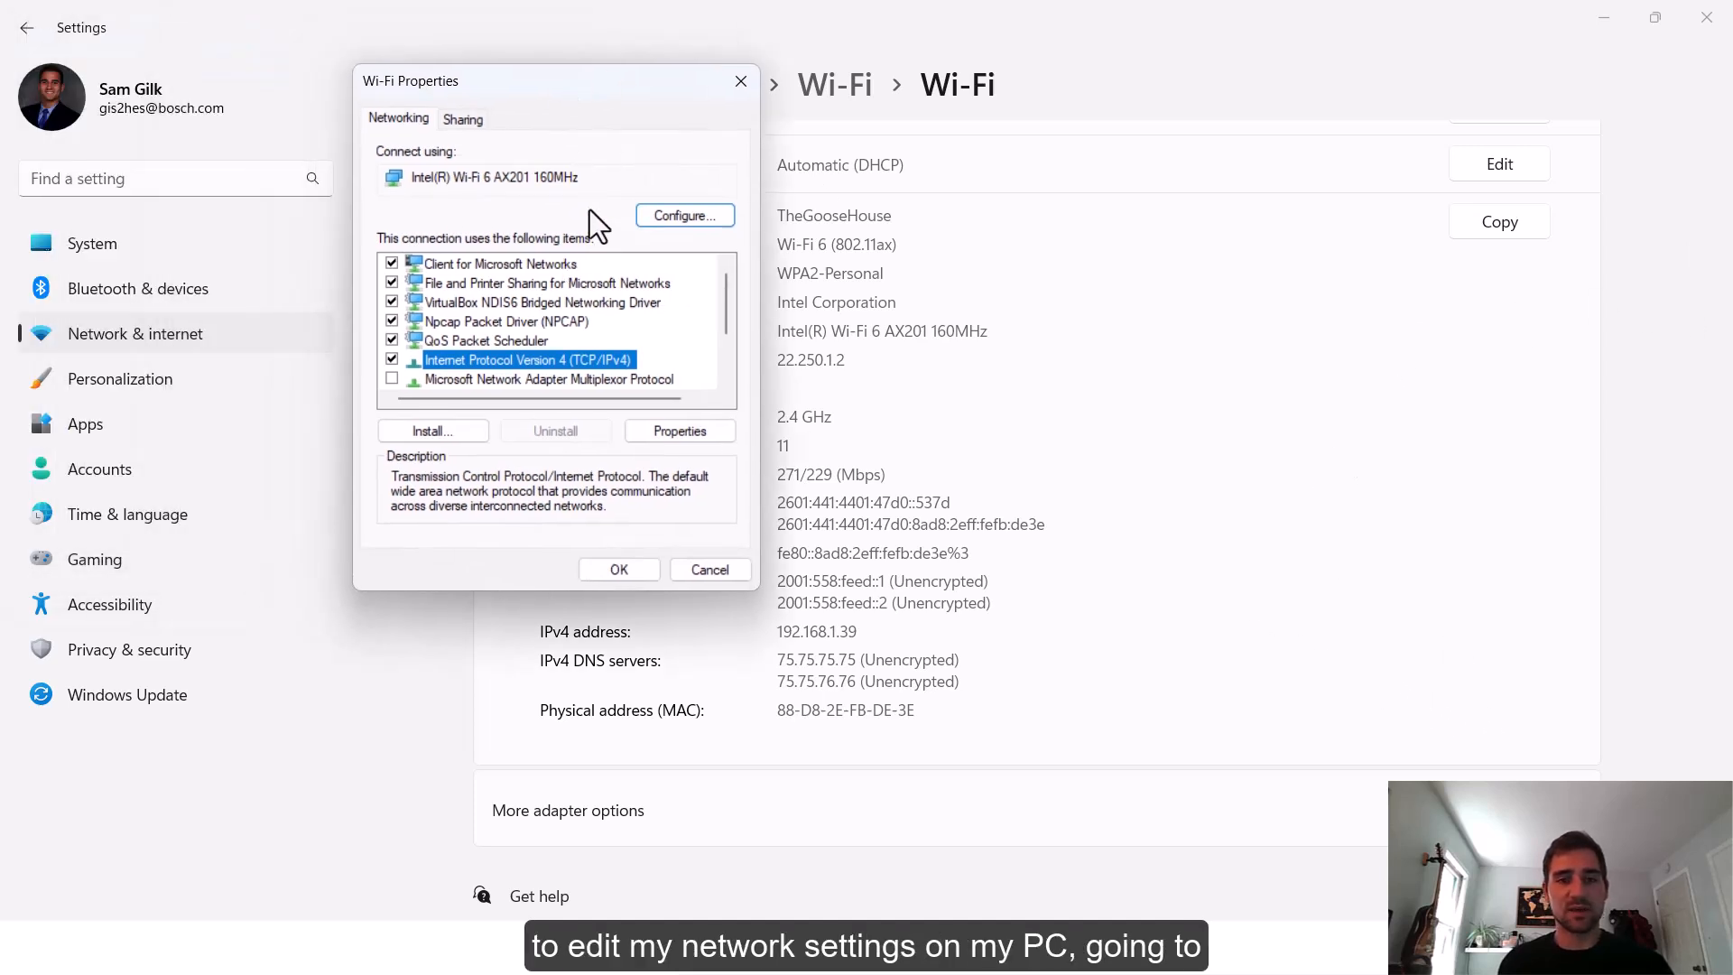
click(676, 217)
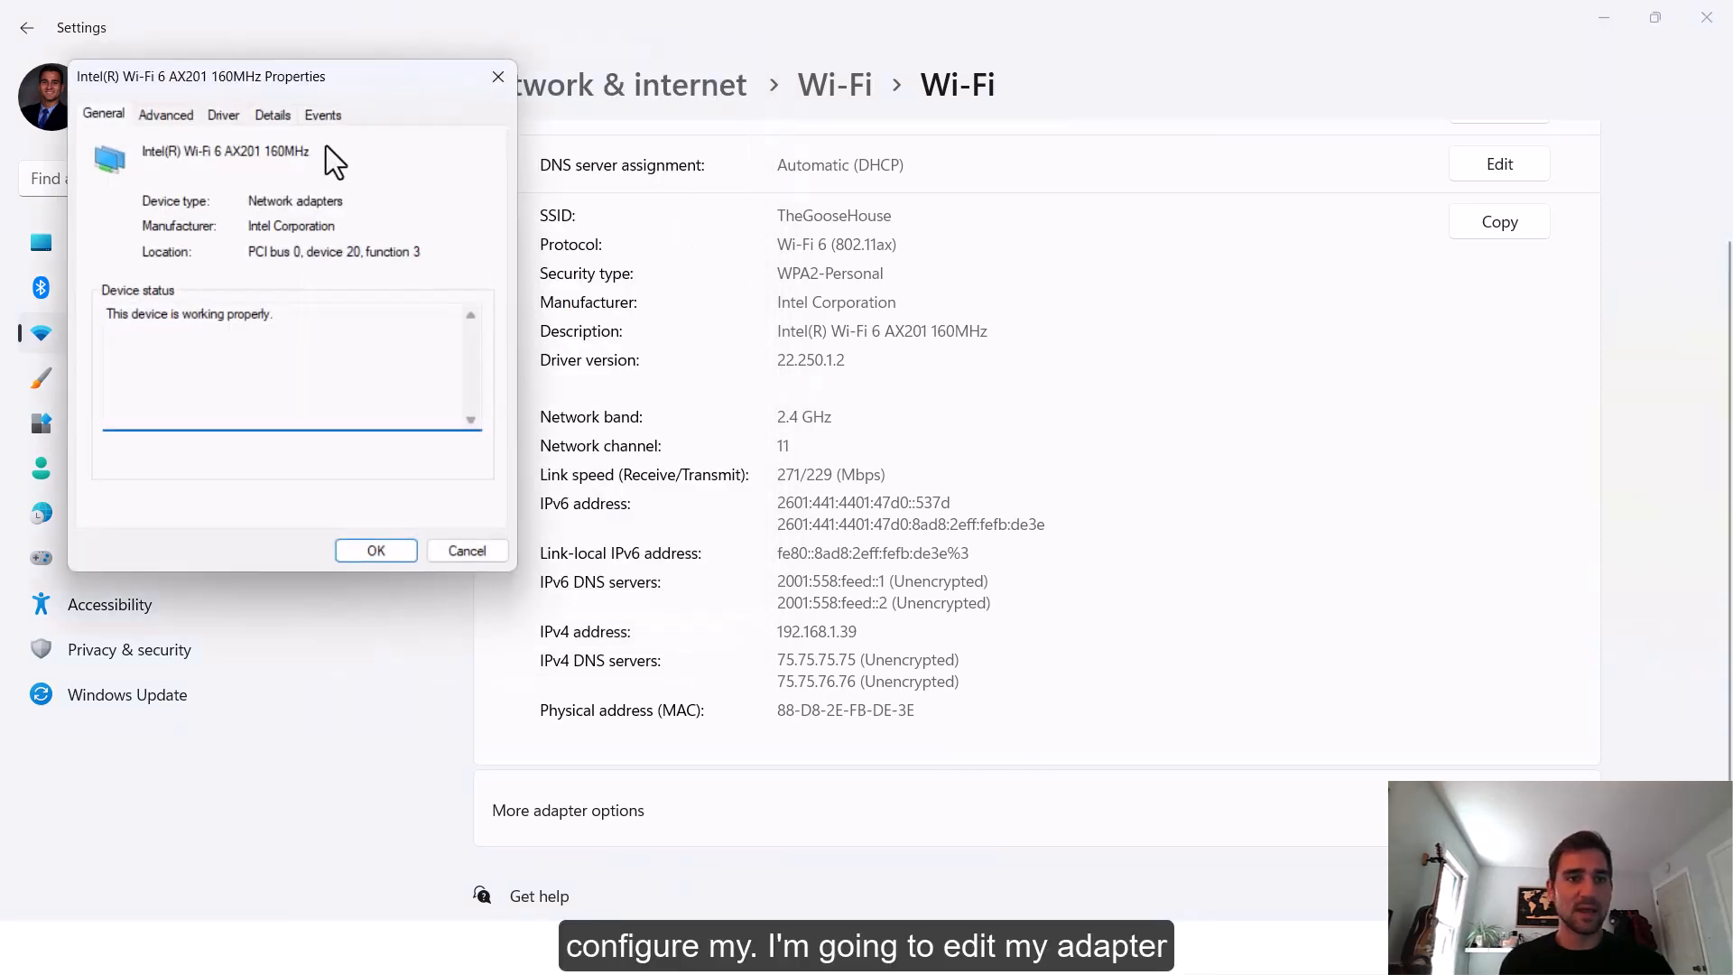
click(498, 78)
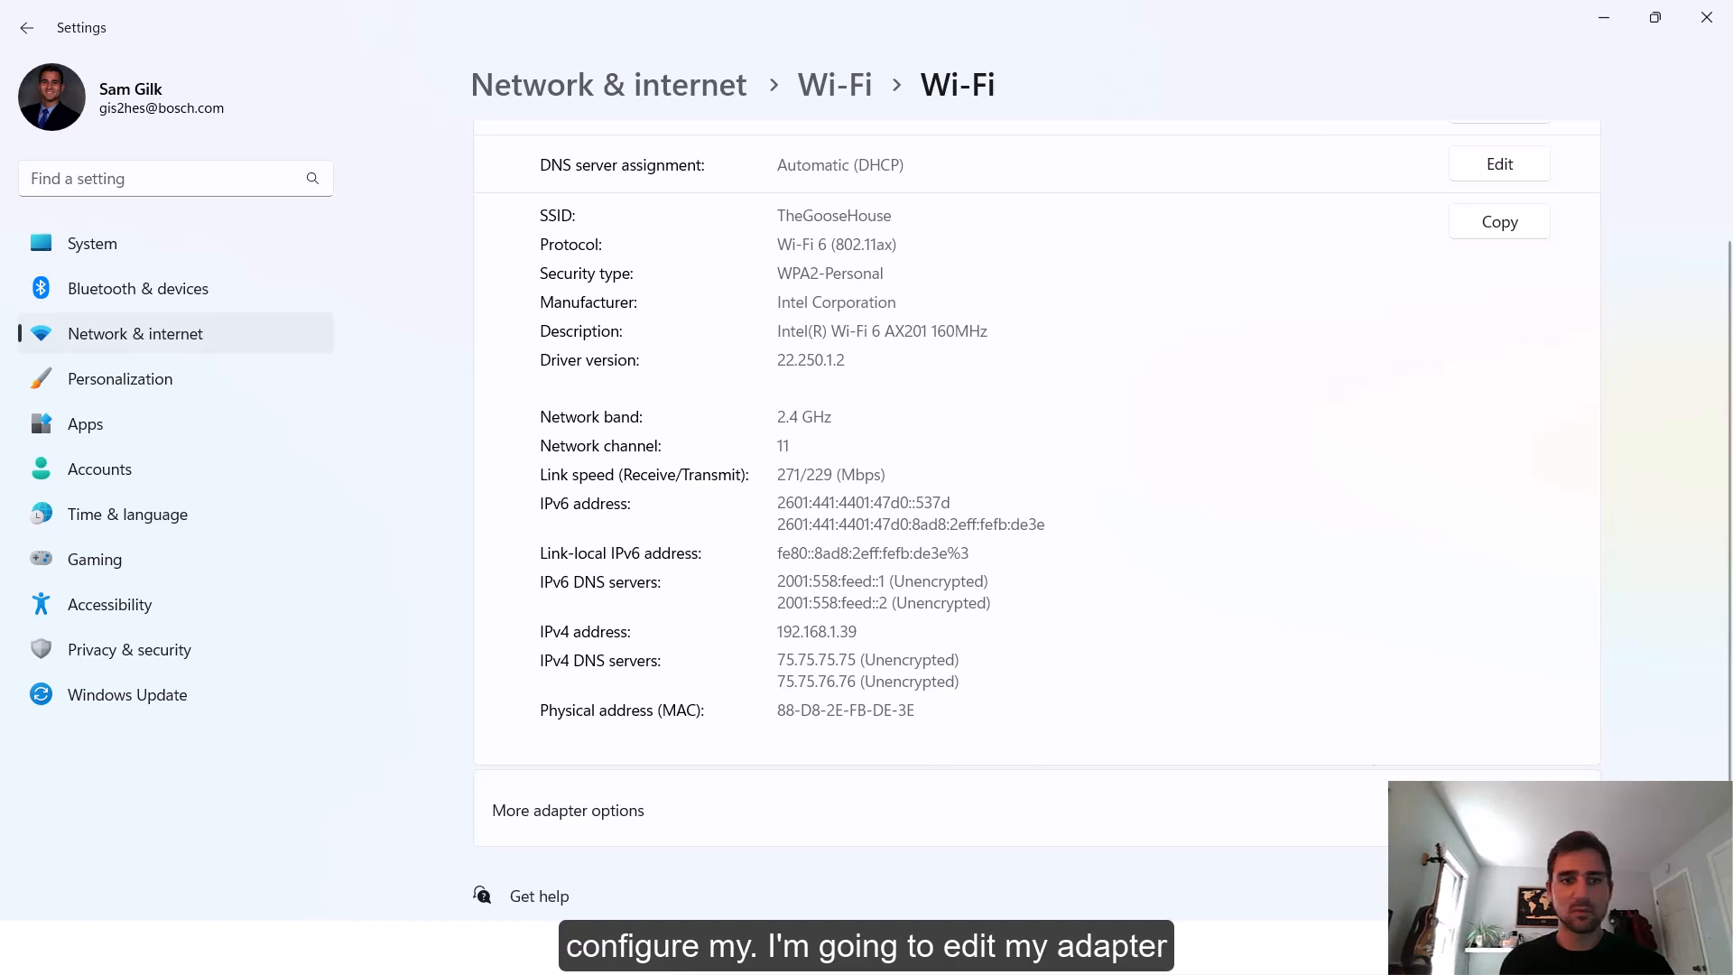
click(1499, 810)
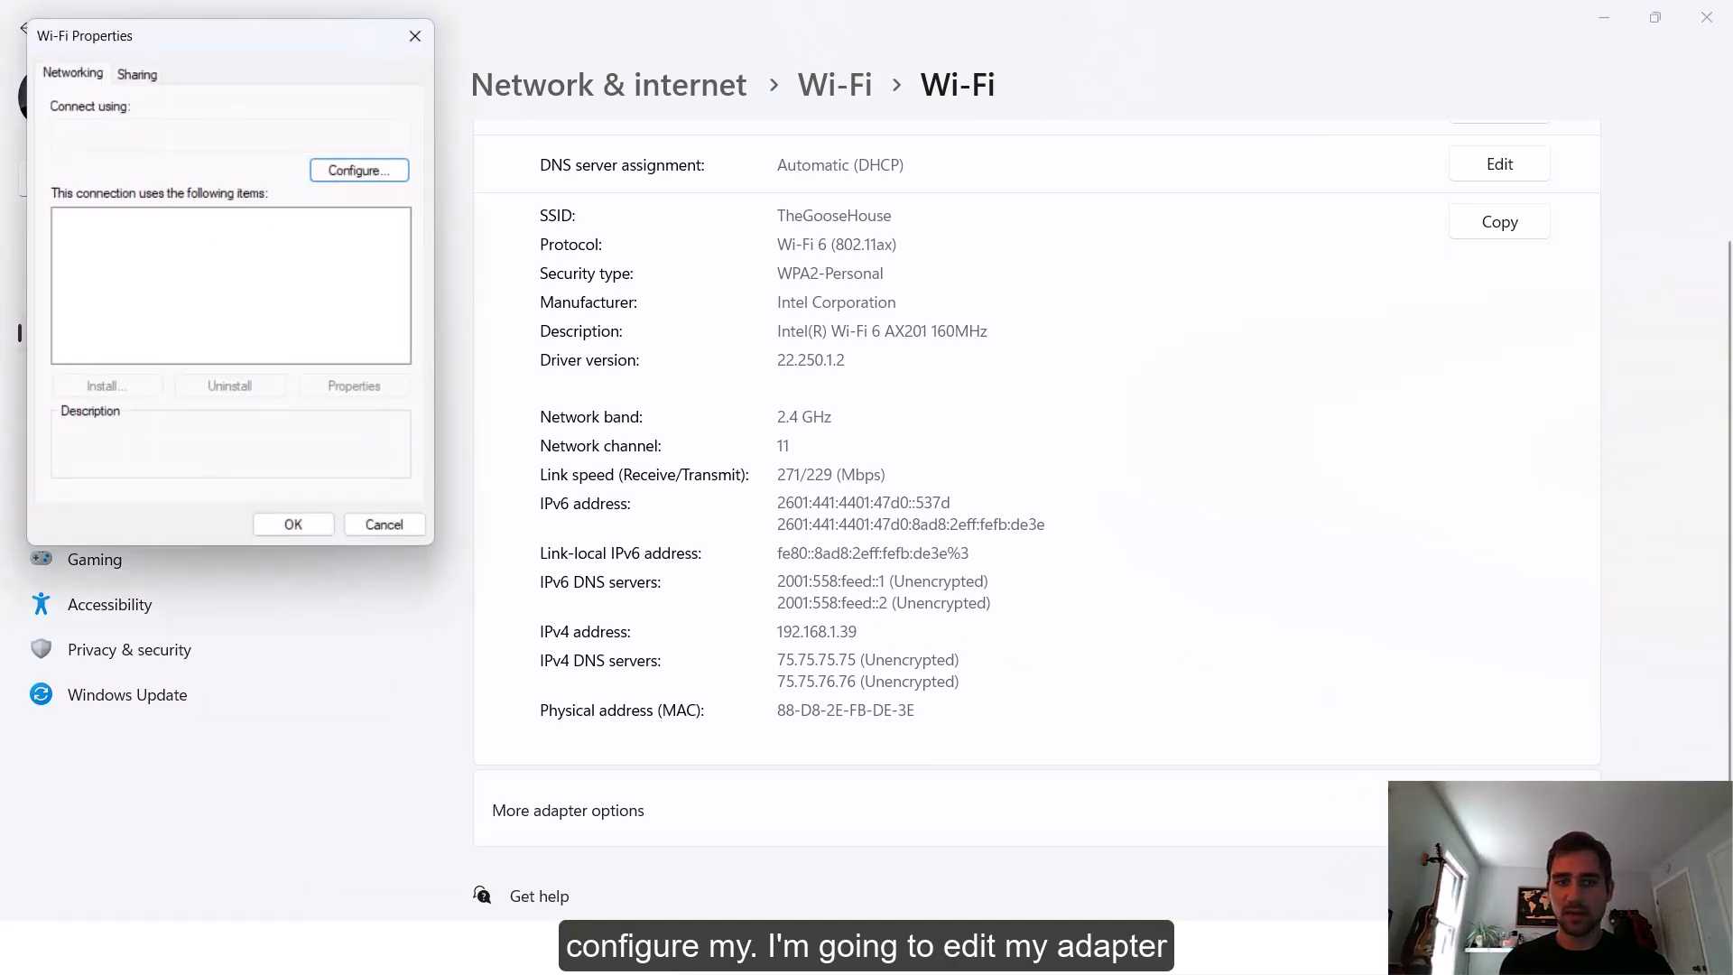
click(208, 314)
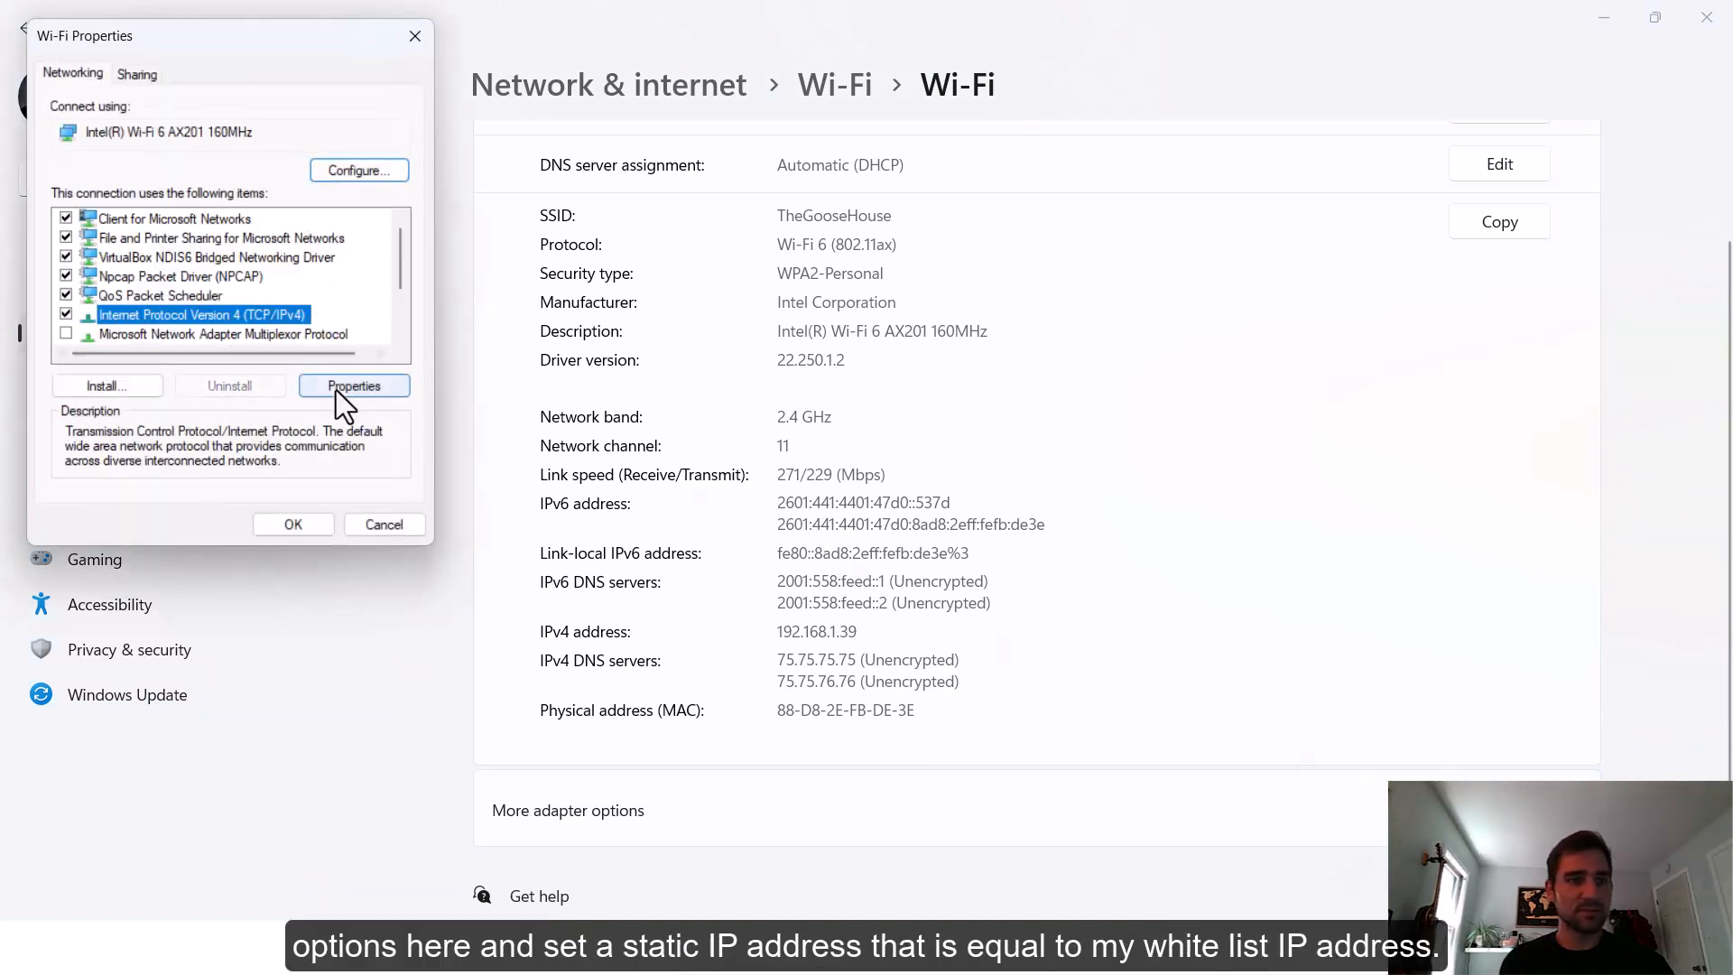
click(336, 390)
click(136, 287)
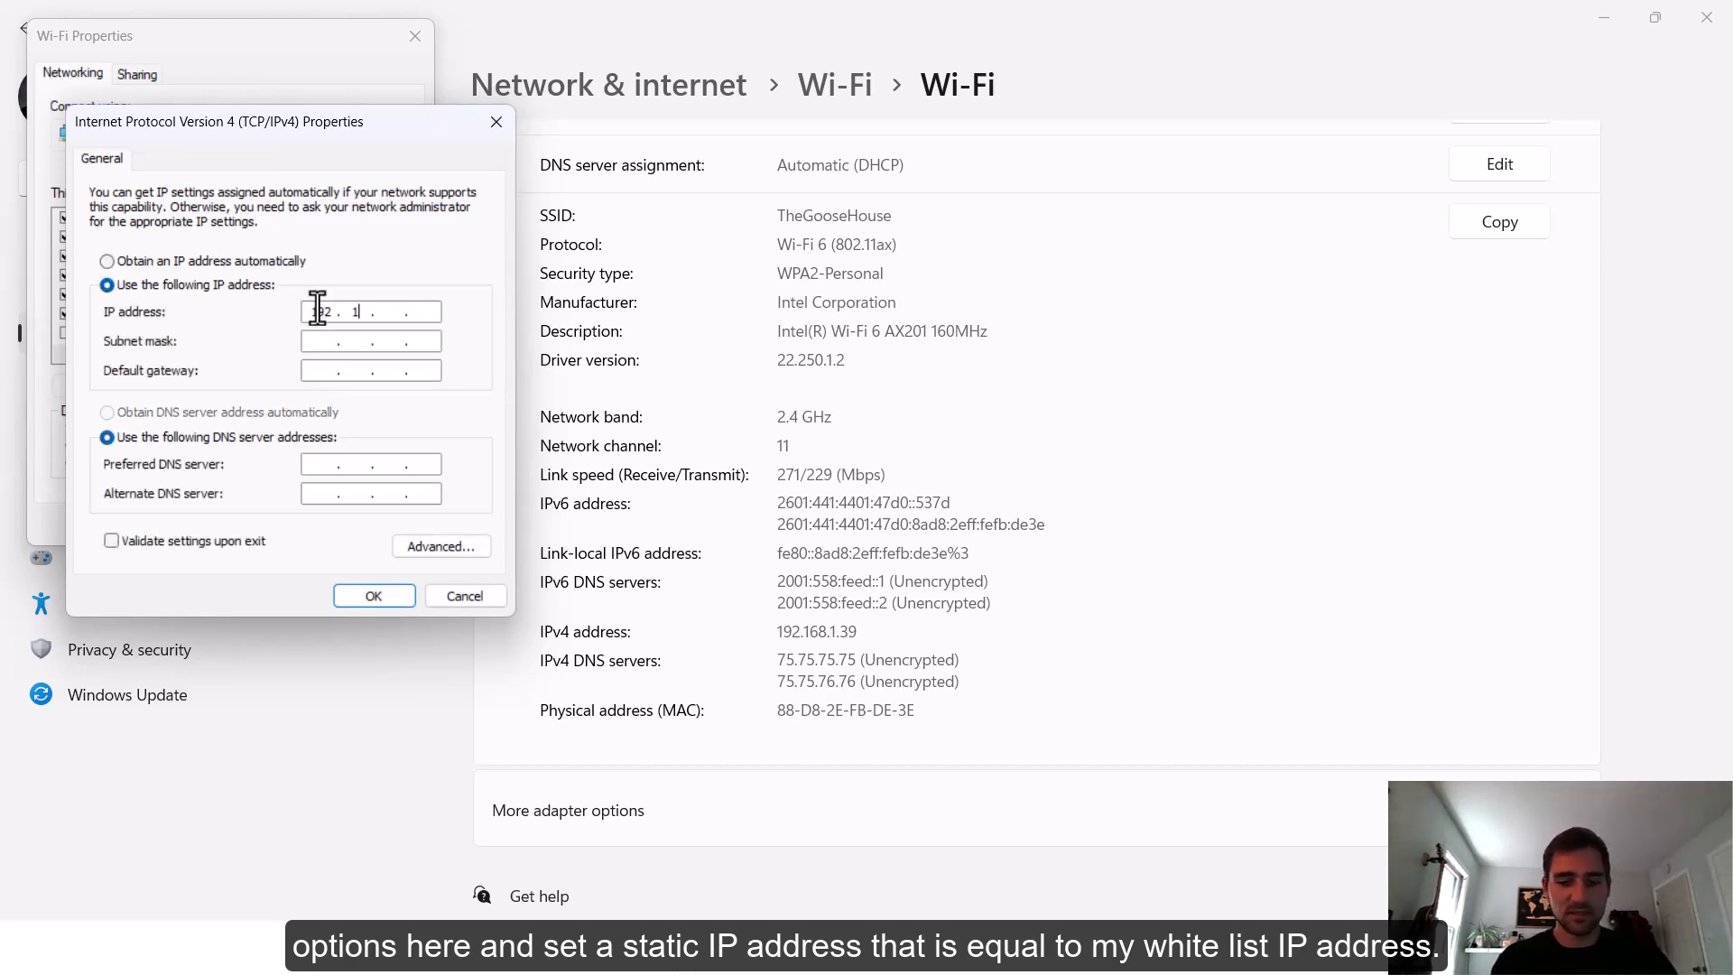
click(318, 307)
text(192.168.1.20)
key(Tab)
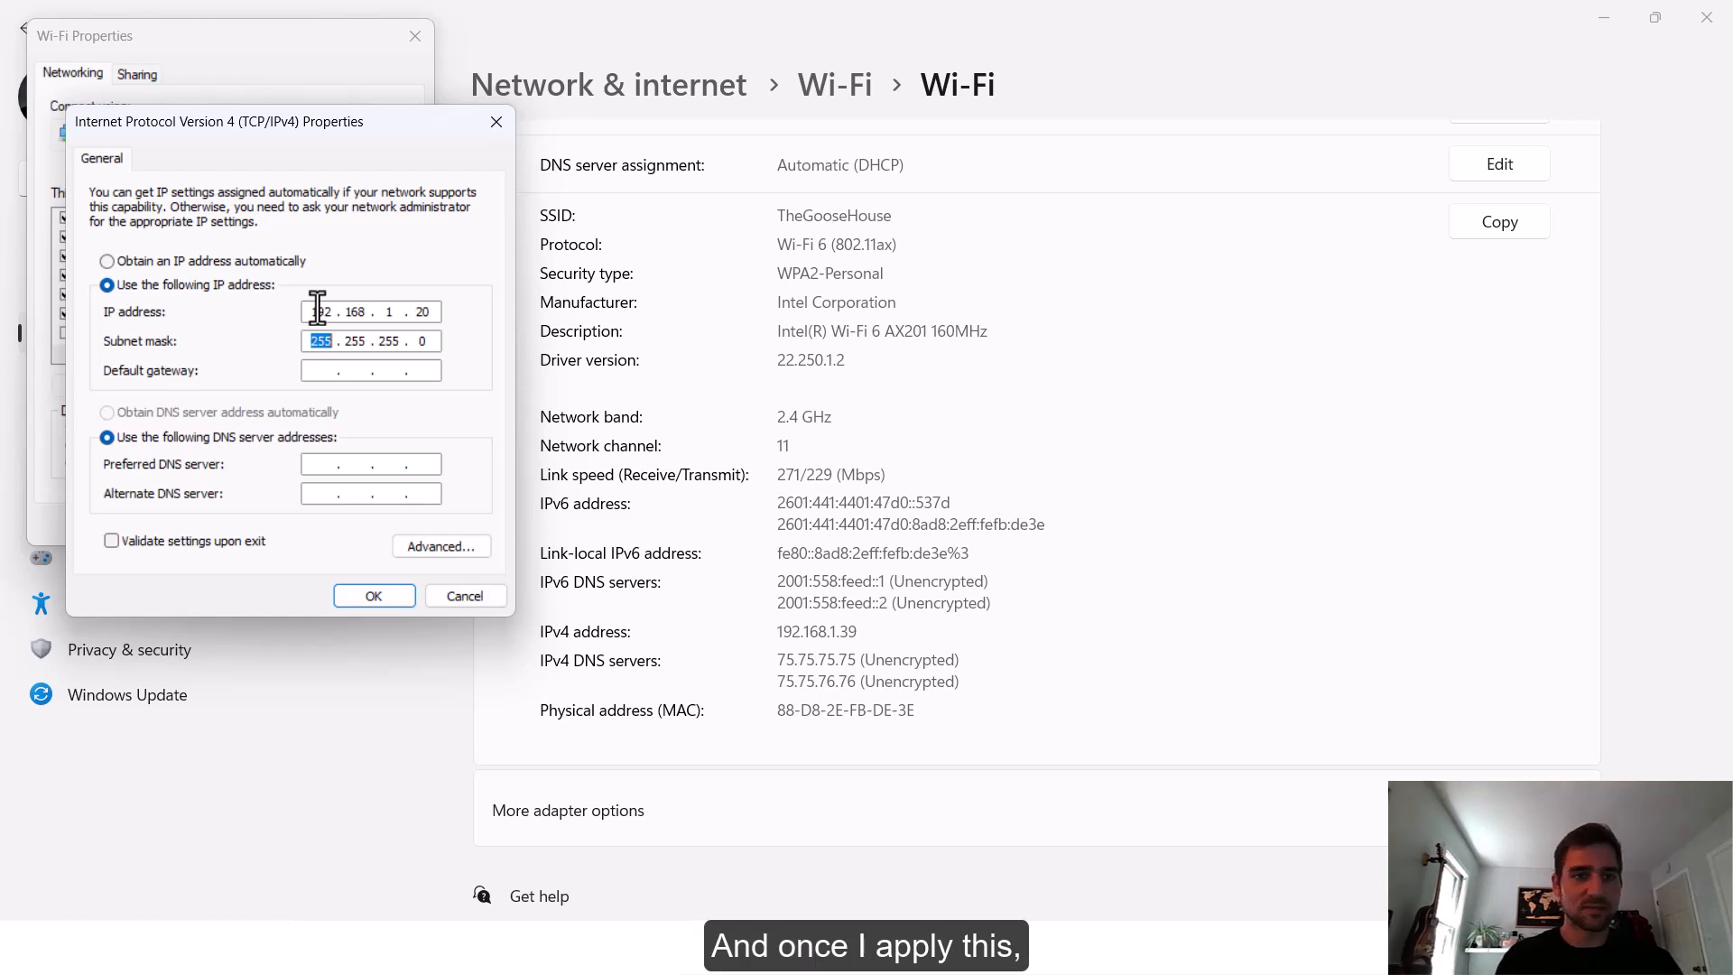
click(373, 596)
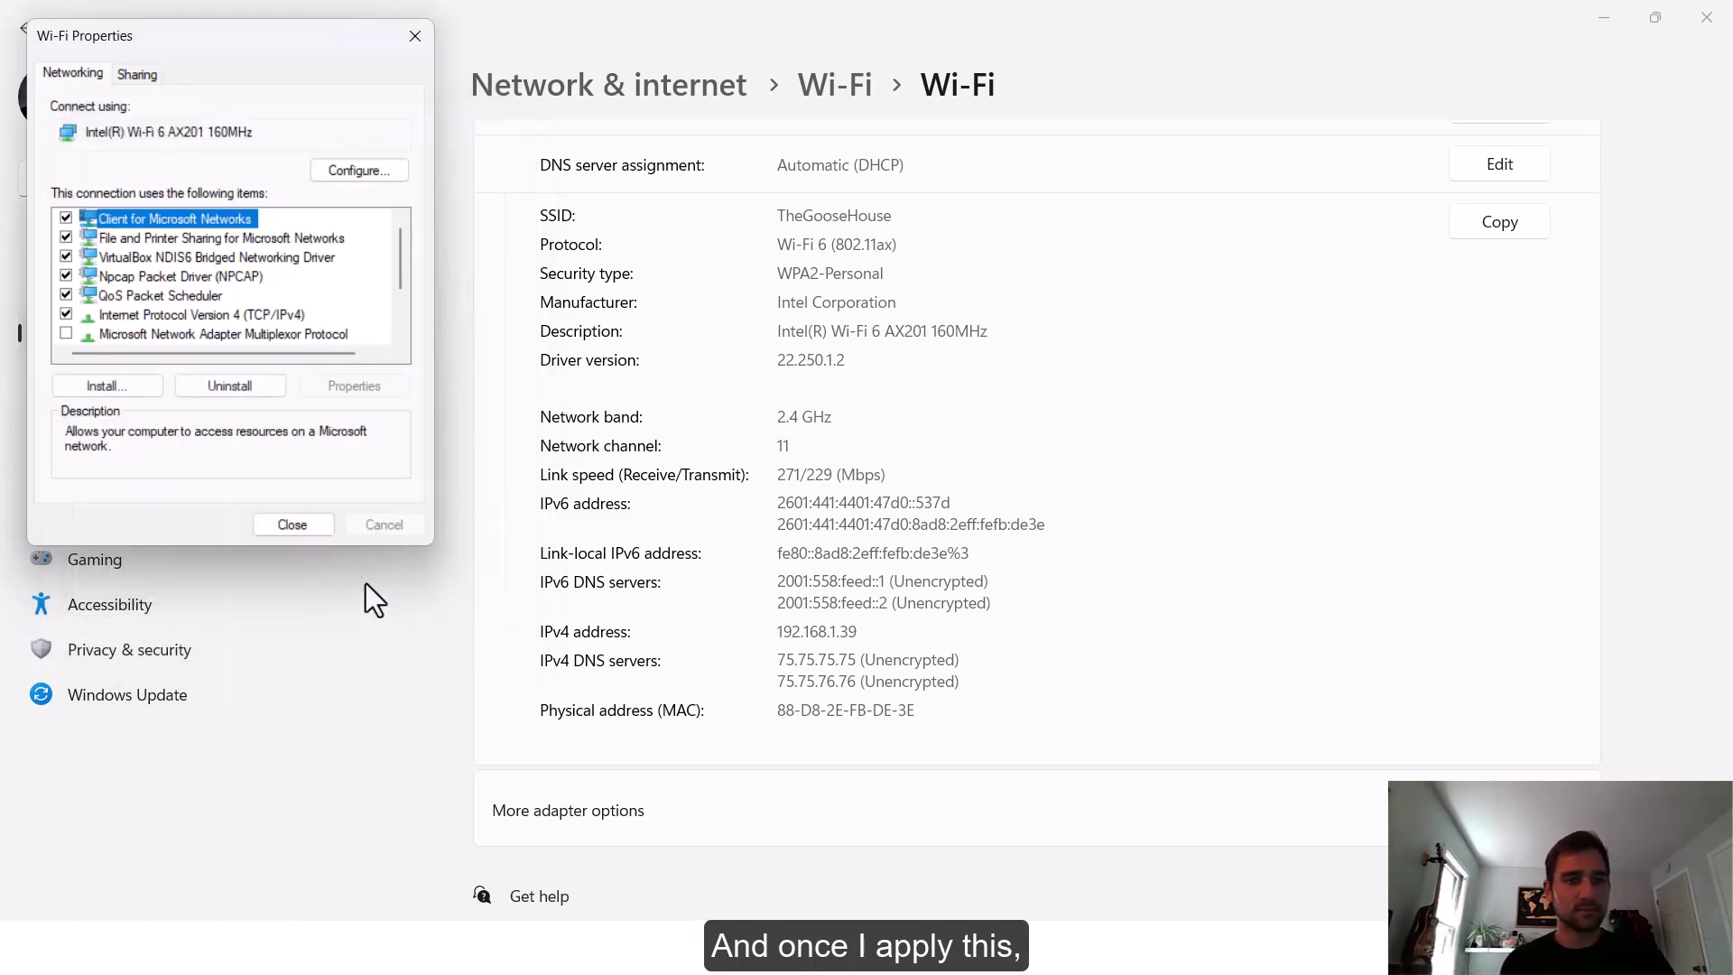
click(311, 532)
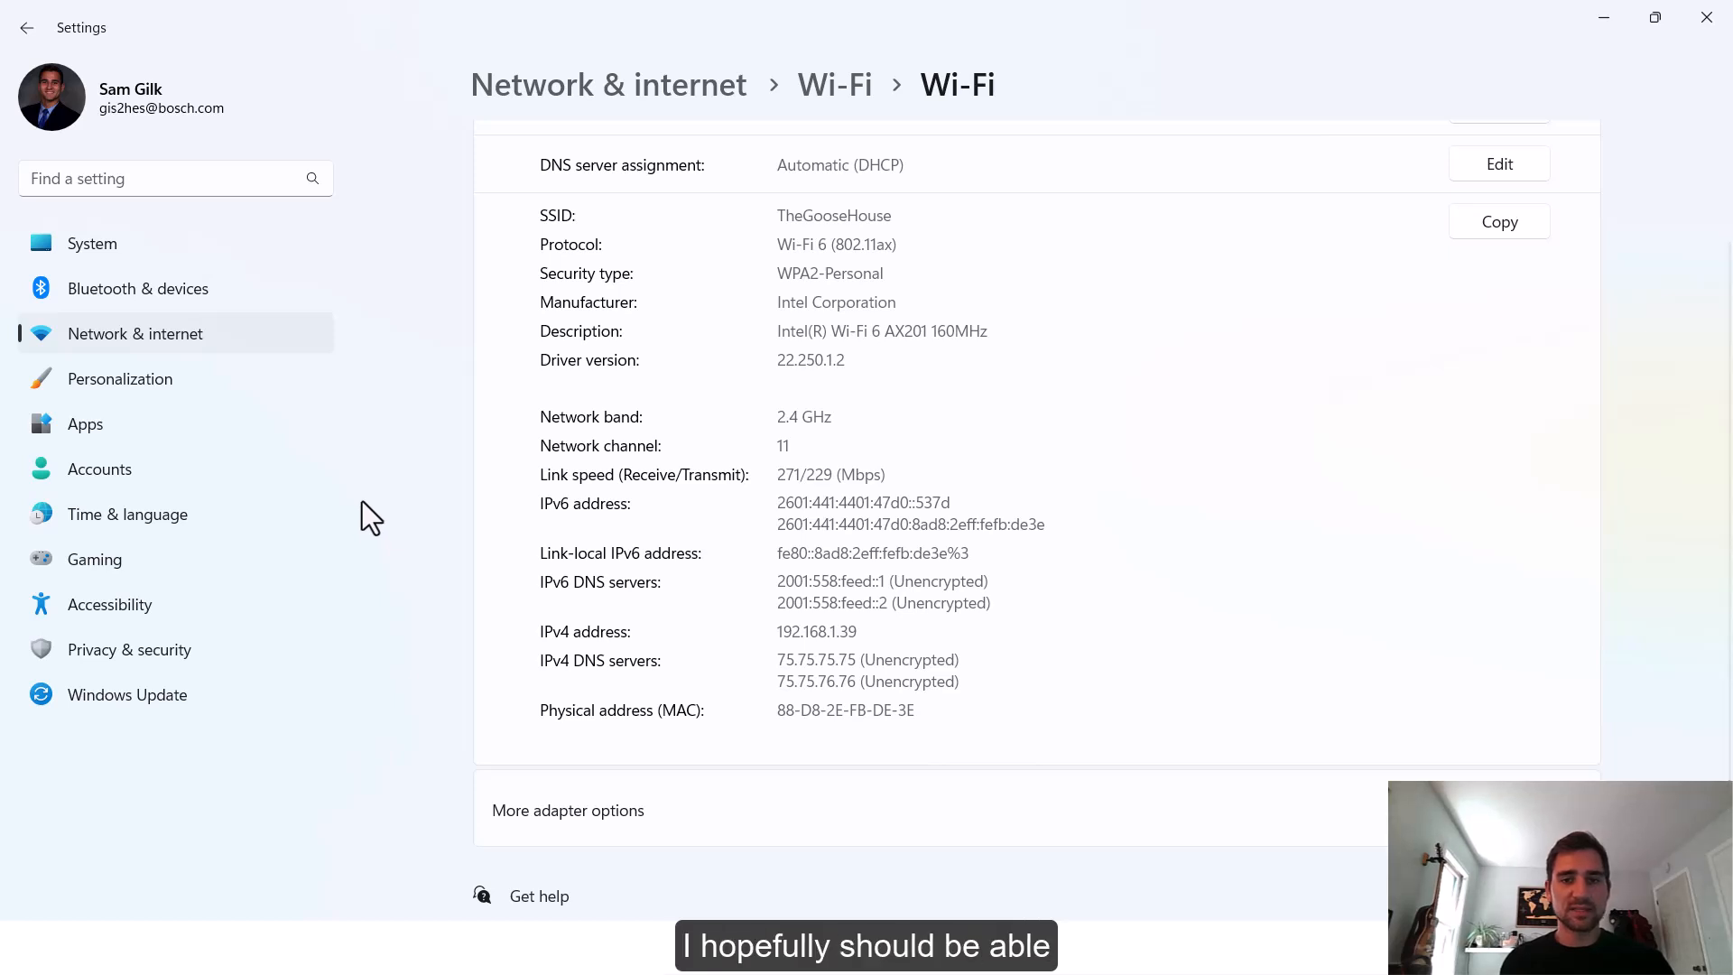
Switch back to the browser and reload the ctrlX CORE web interface at 192.168.1.100
click(1704, 18)
click(418, 73)
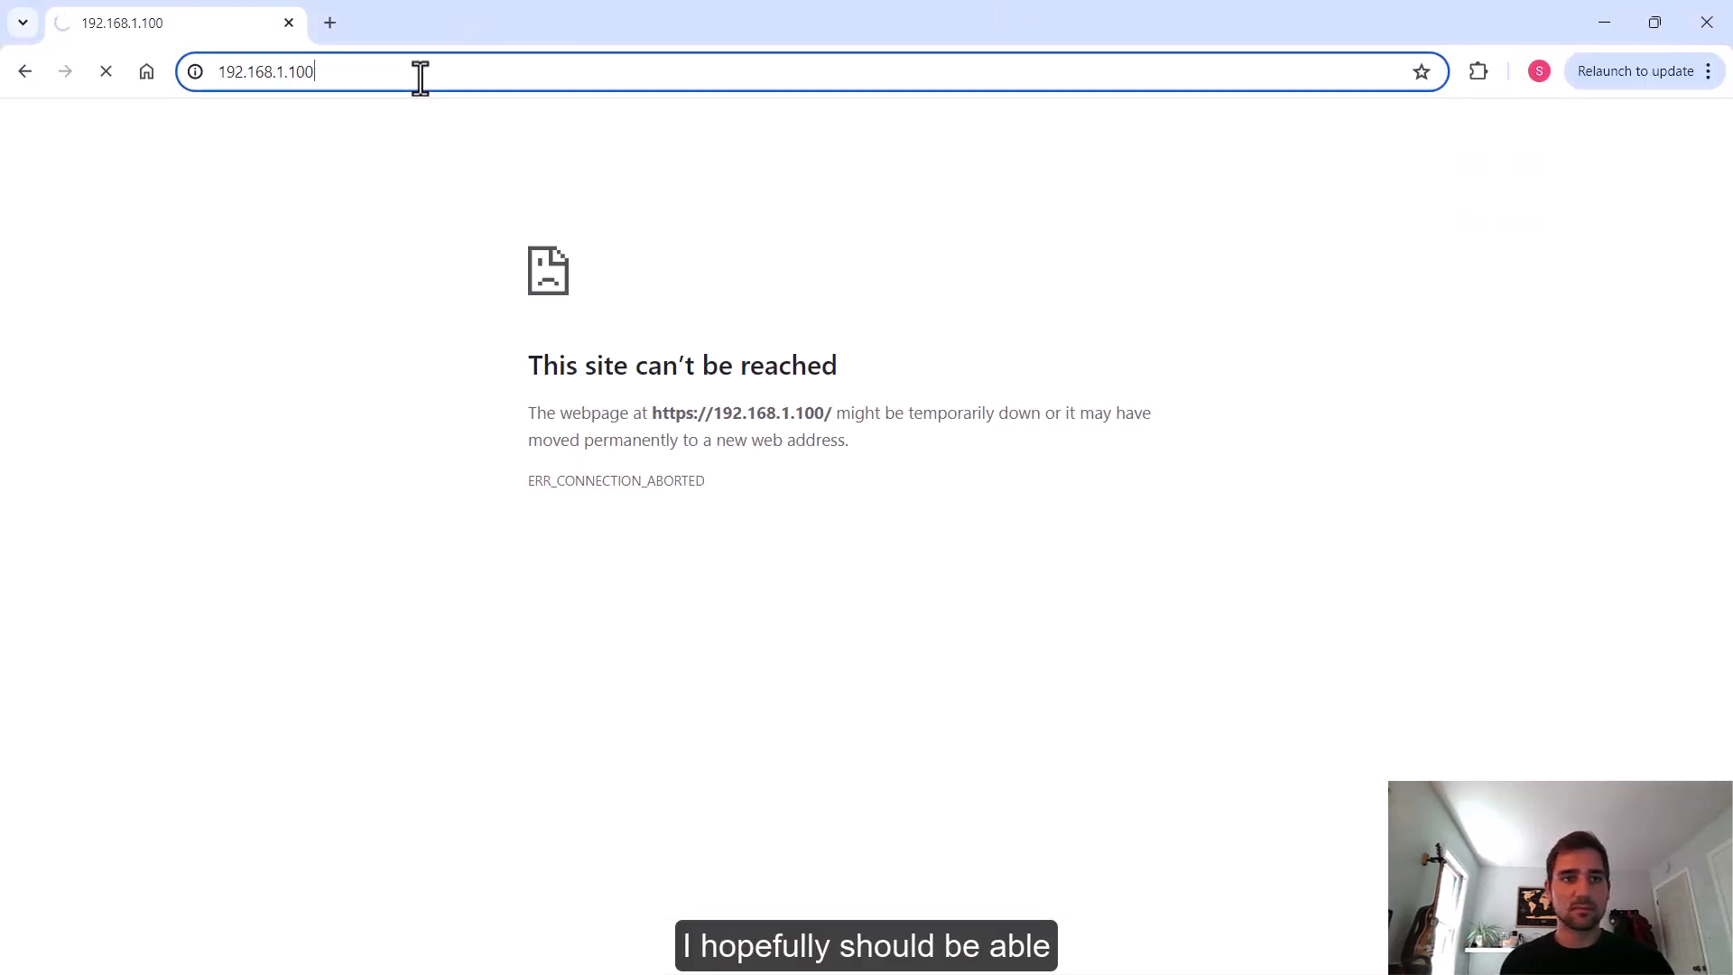
key(Return)
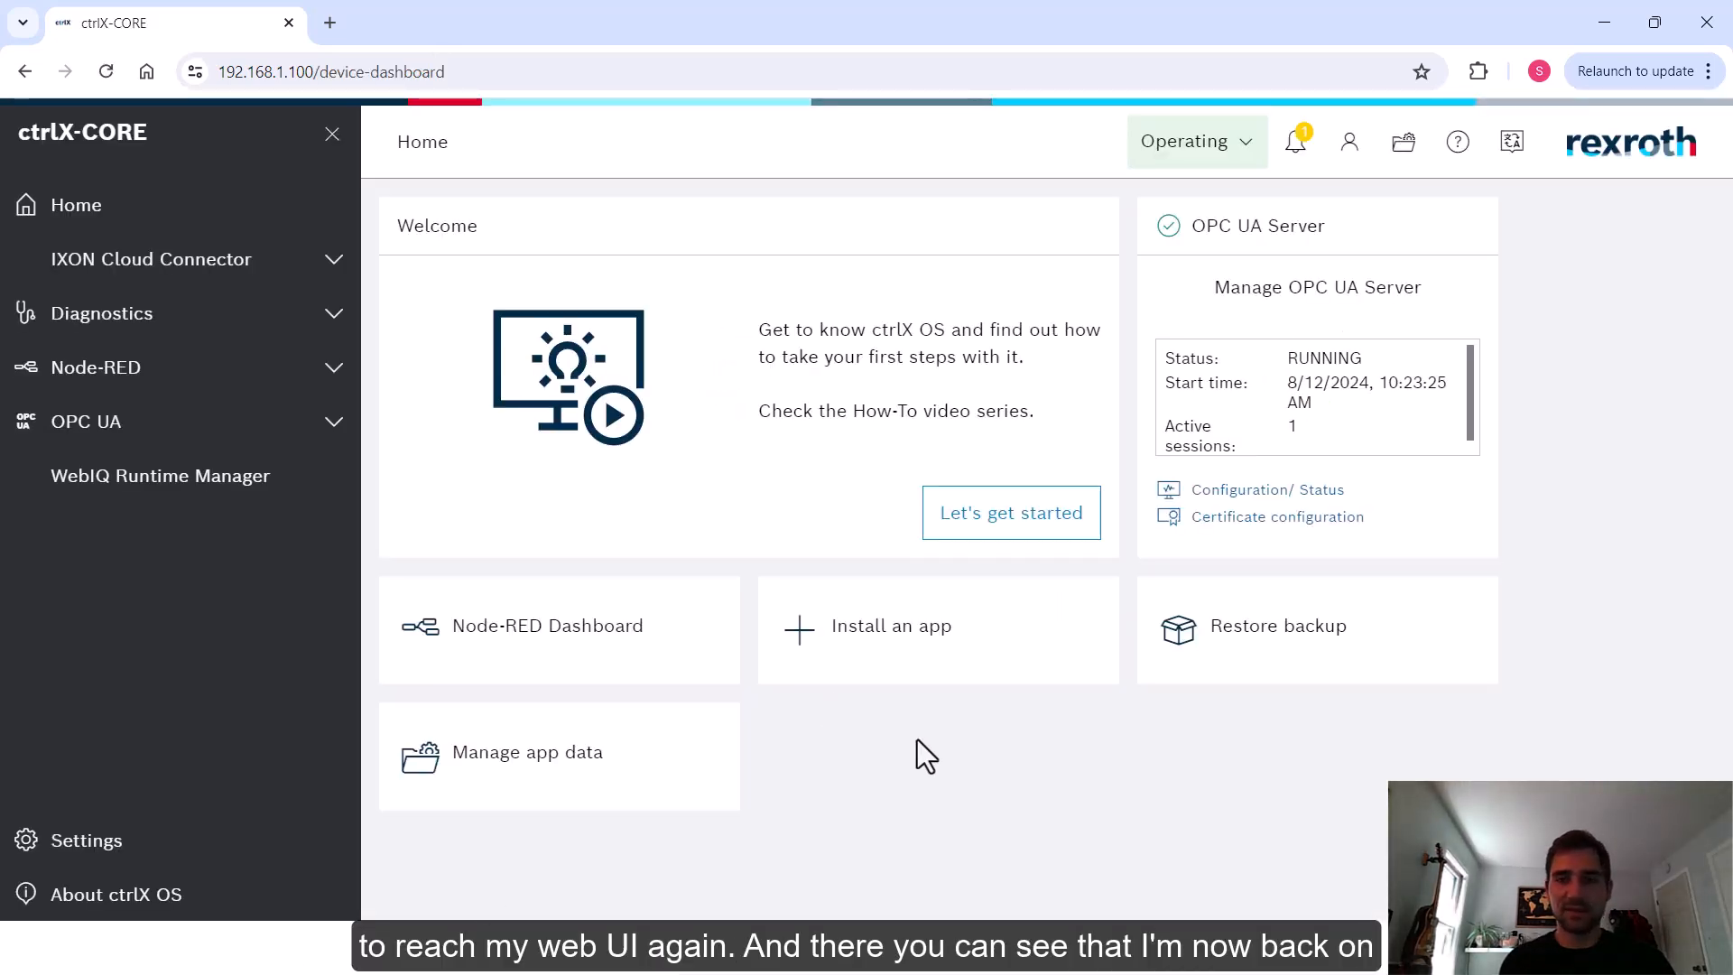
Open the firewall's IPv4 forward filter and start editing its DefaultChain
click(73, 849)
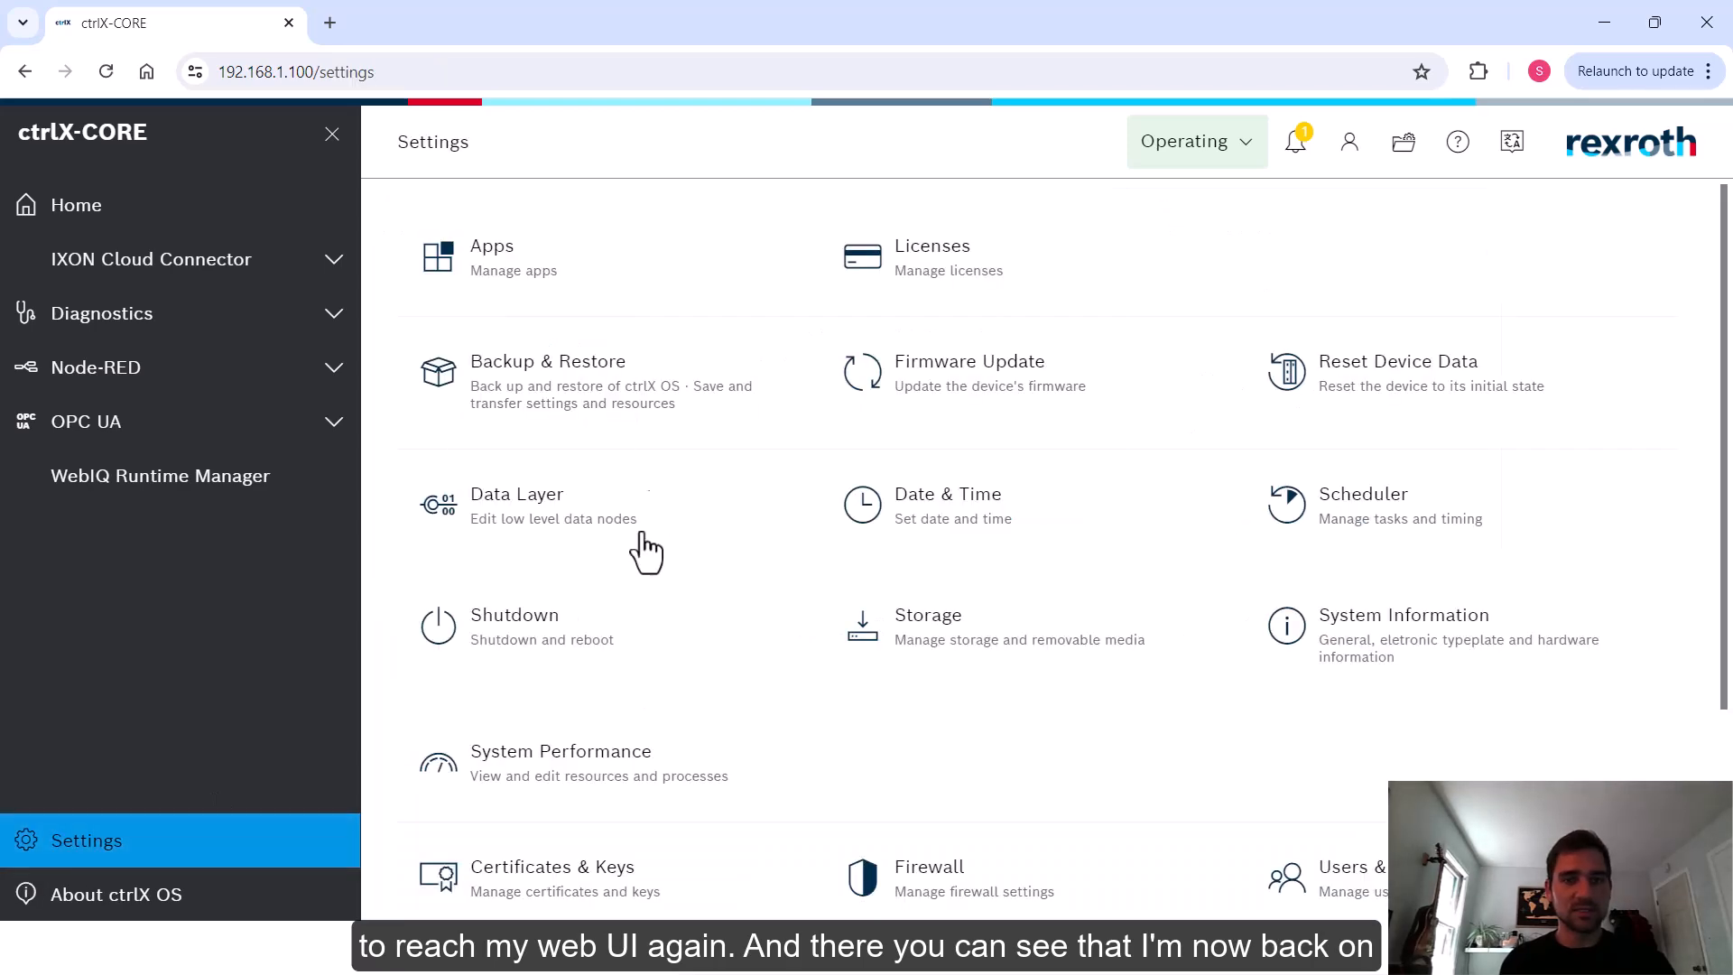
click(937, 880)
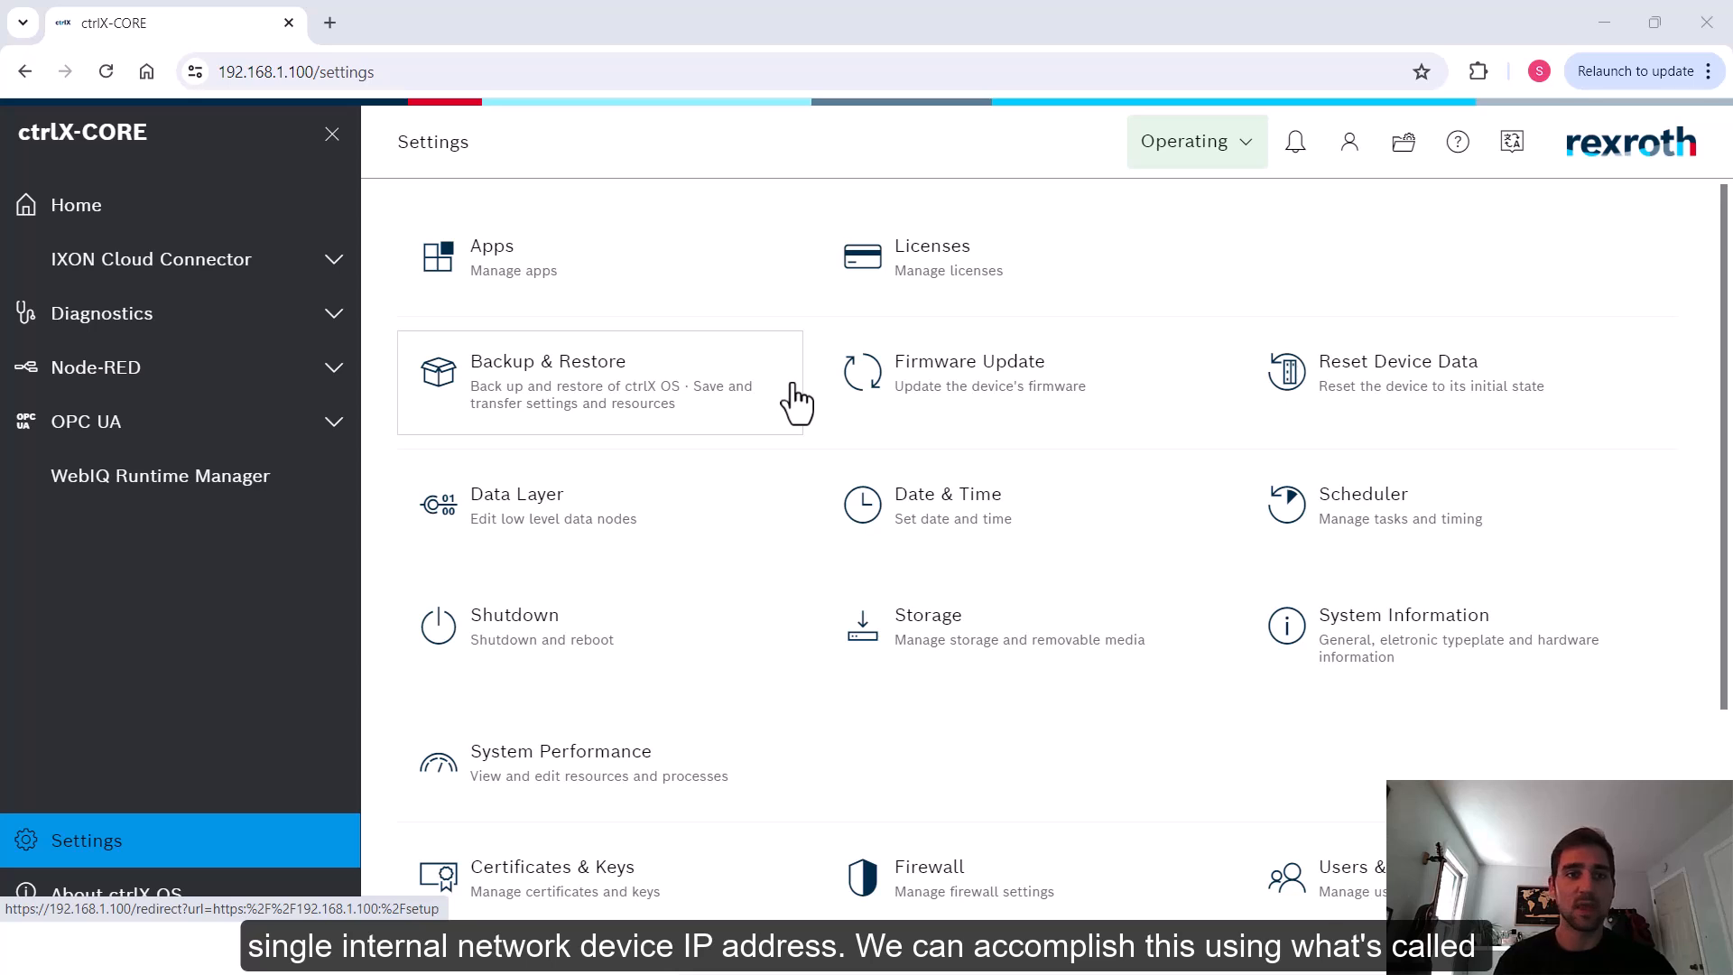
click(900, 902)
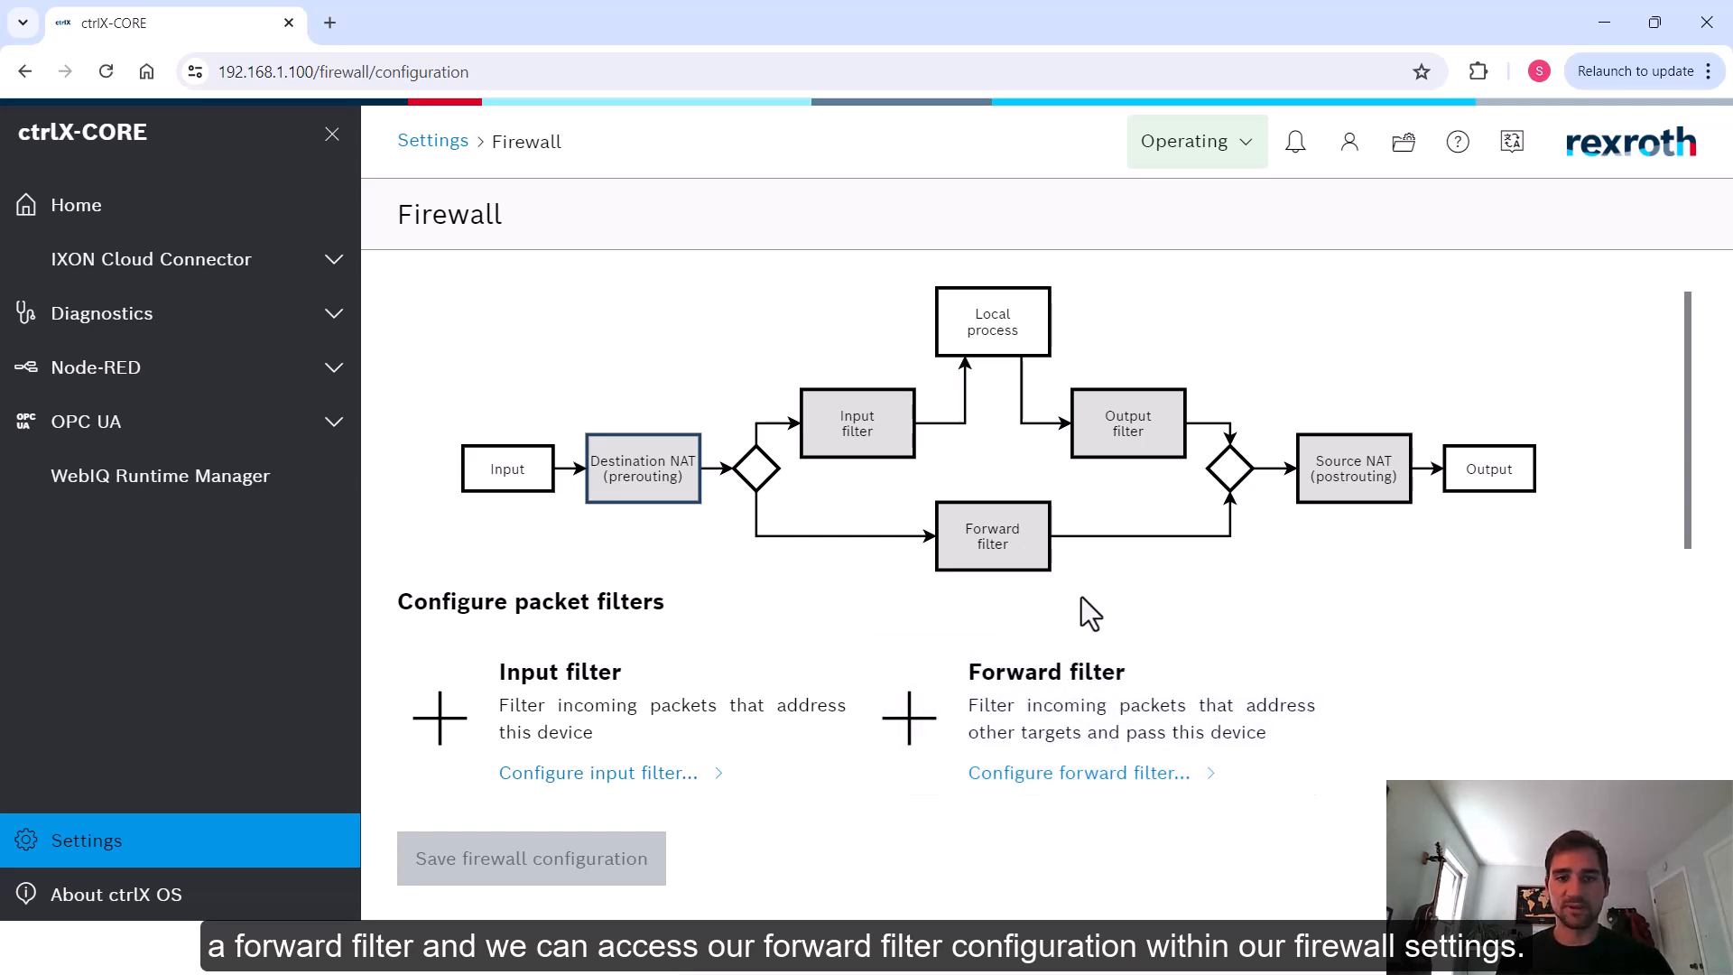
click(1036, 703)
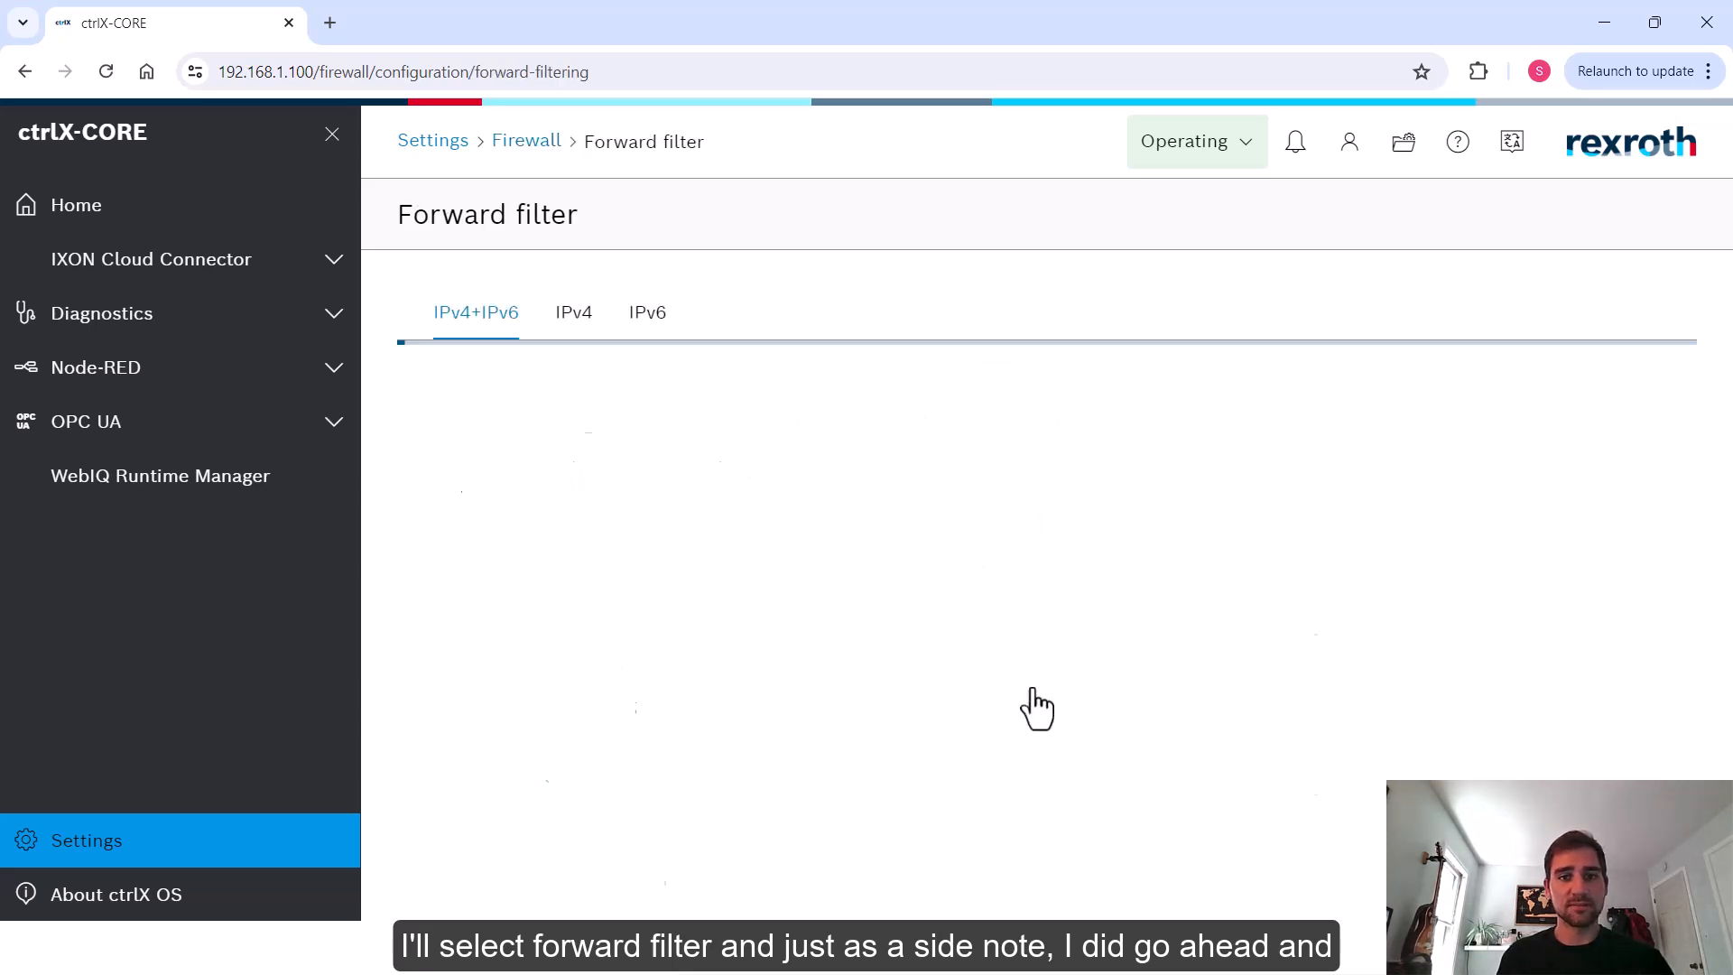
click(576, 316)
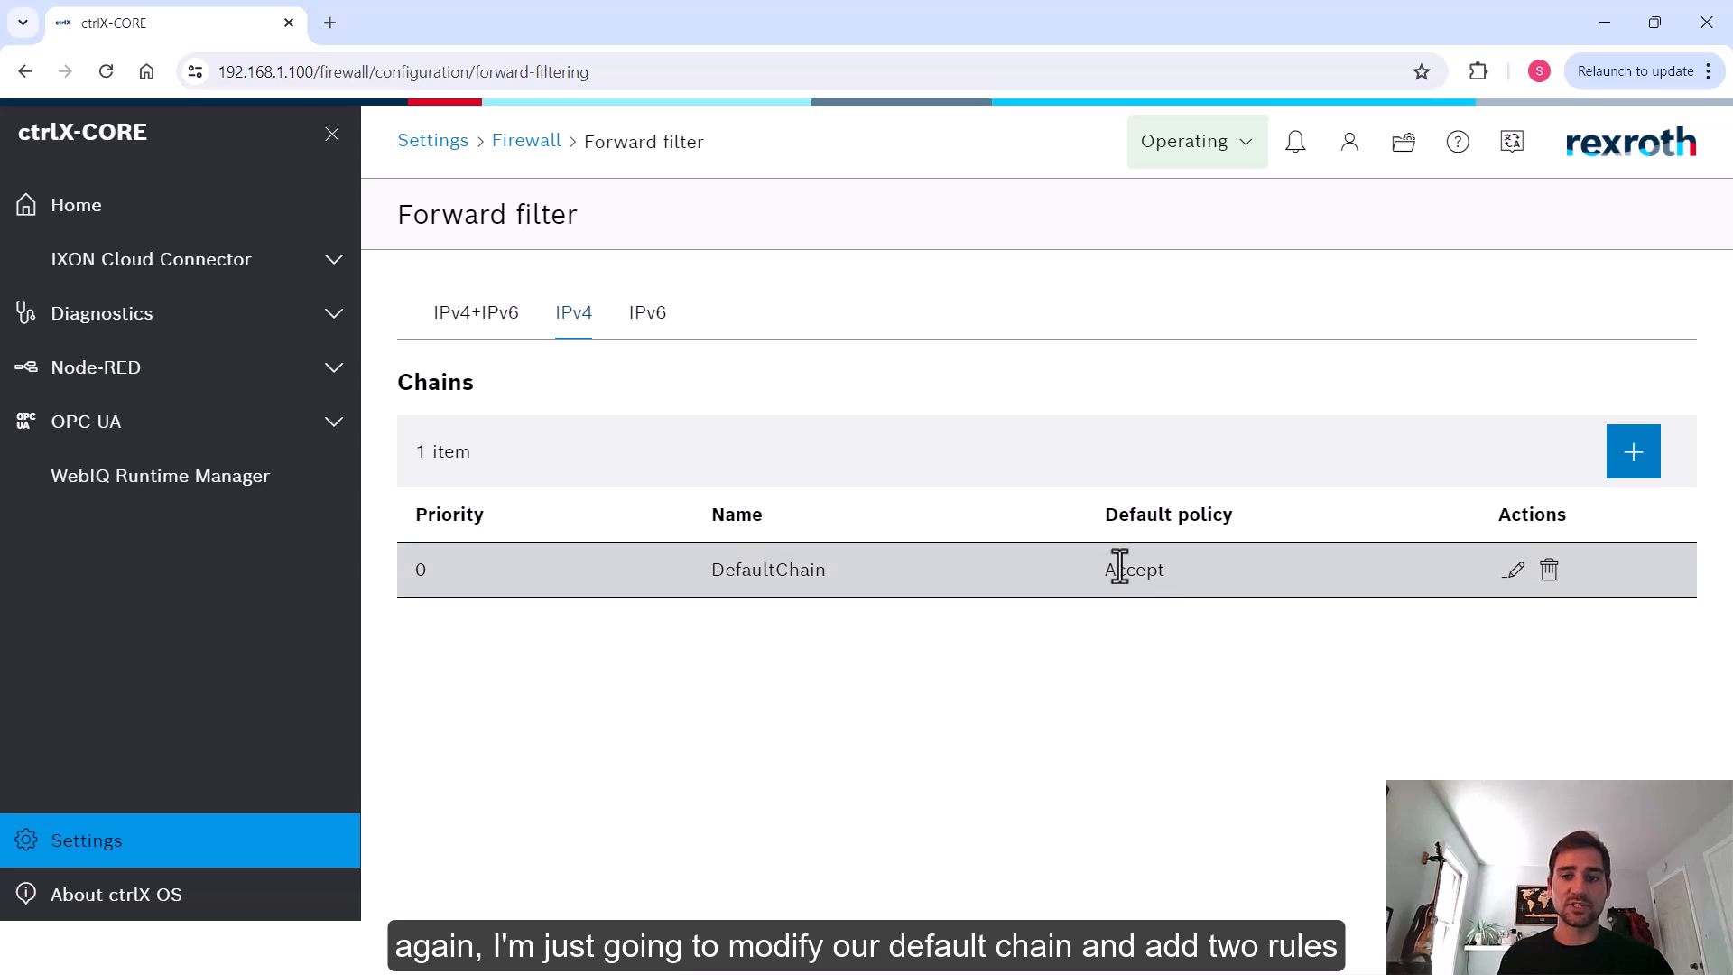
click(1515, 571)
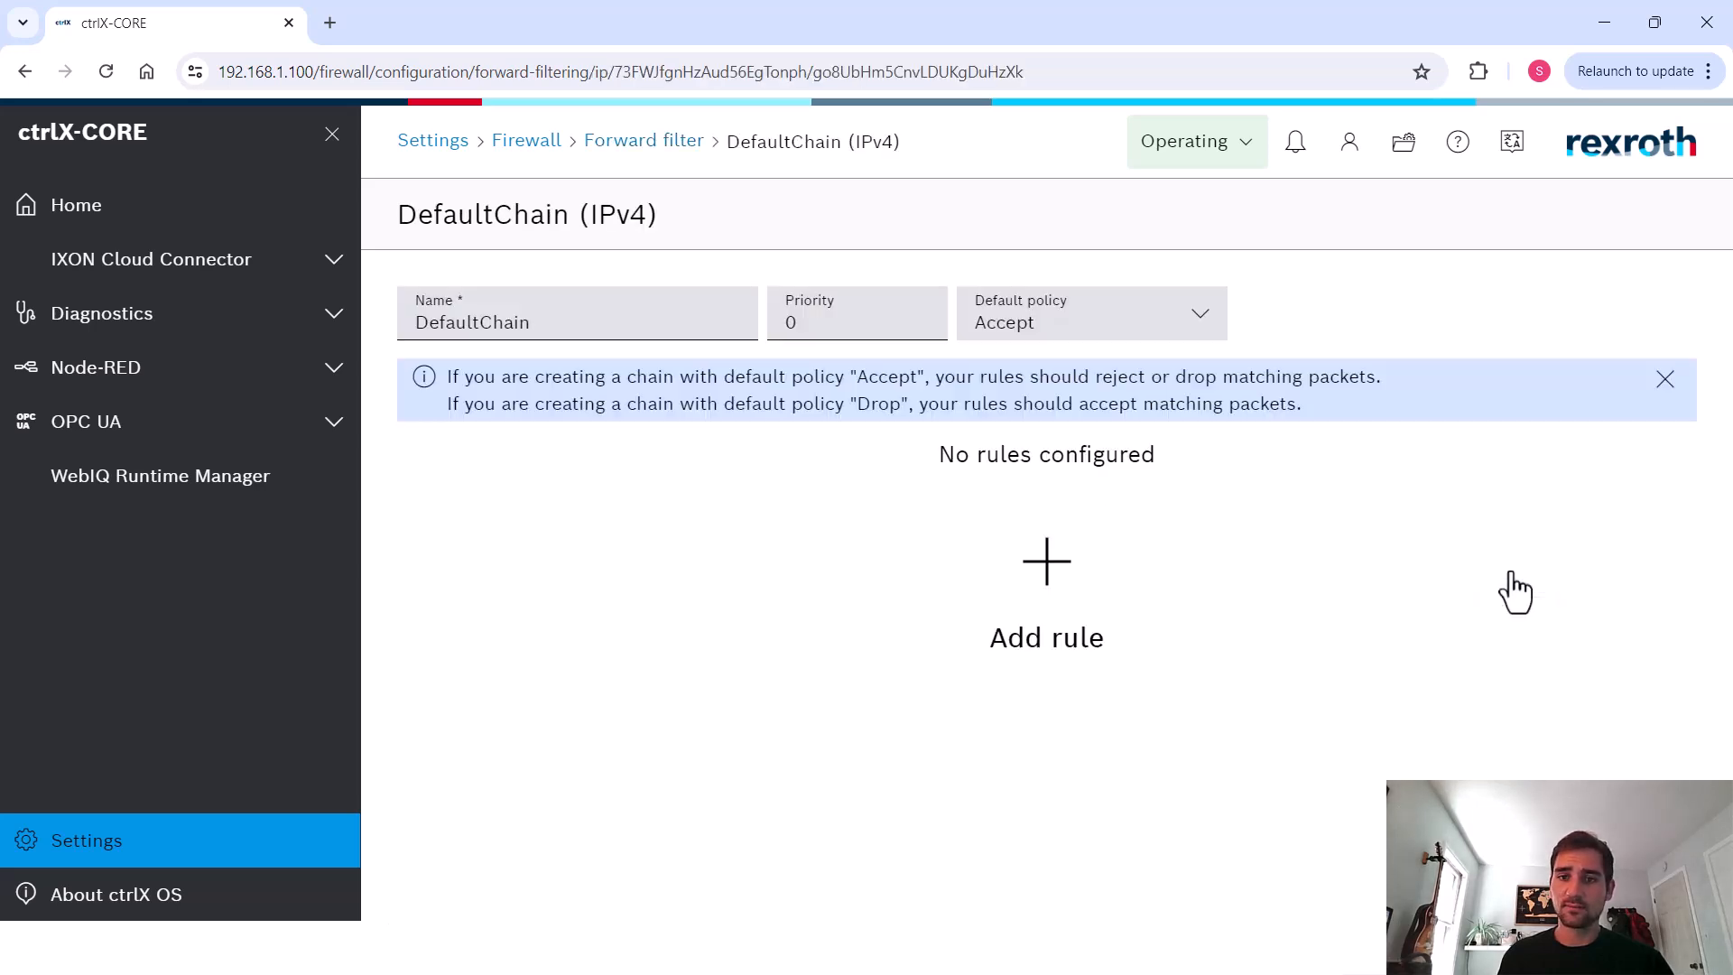
Add a new rule to the forward DefaultChain and name it Whitelist incoming
click(1096, 587)
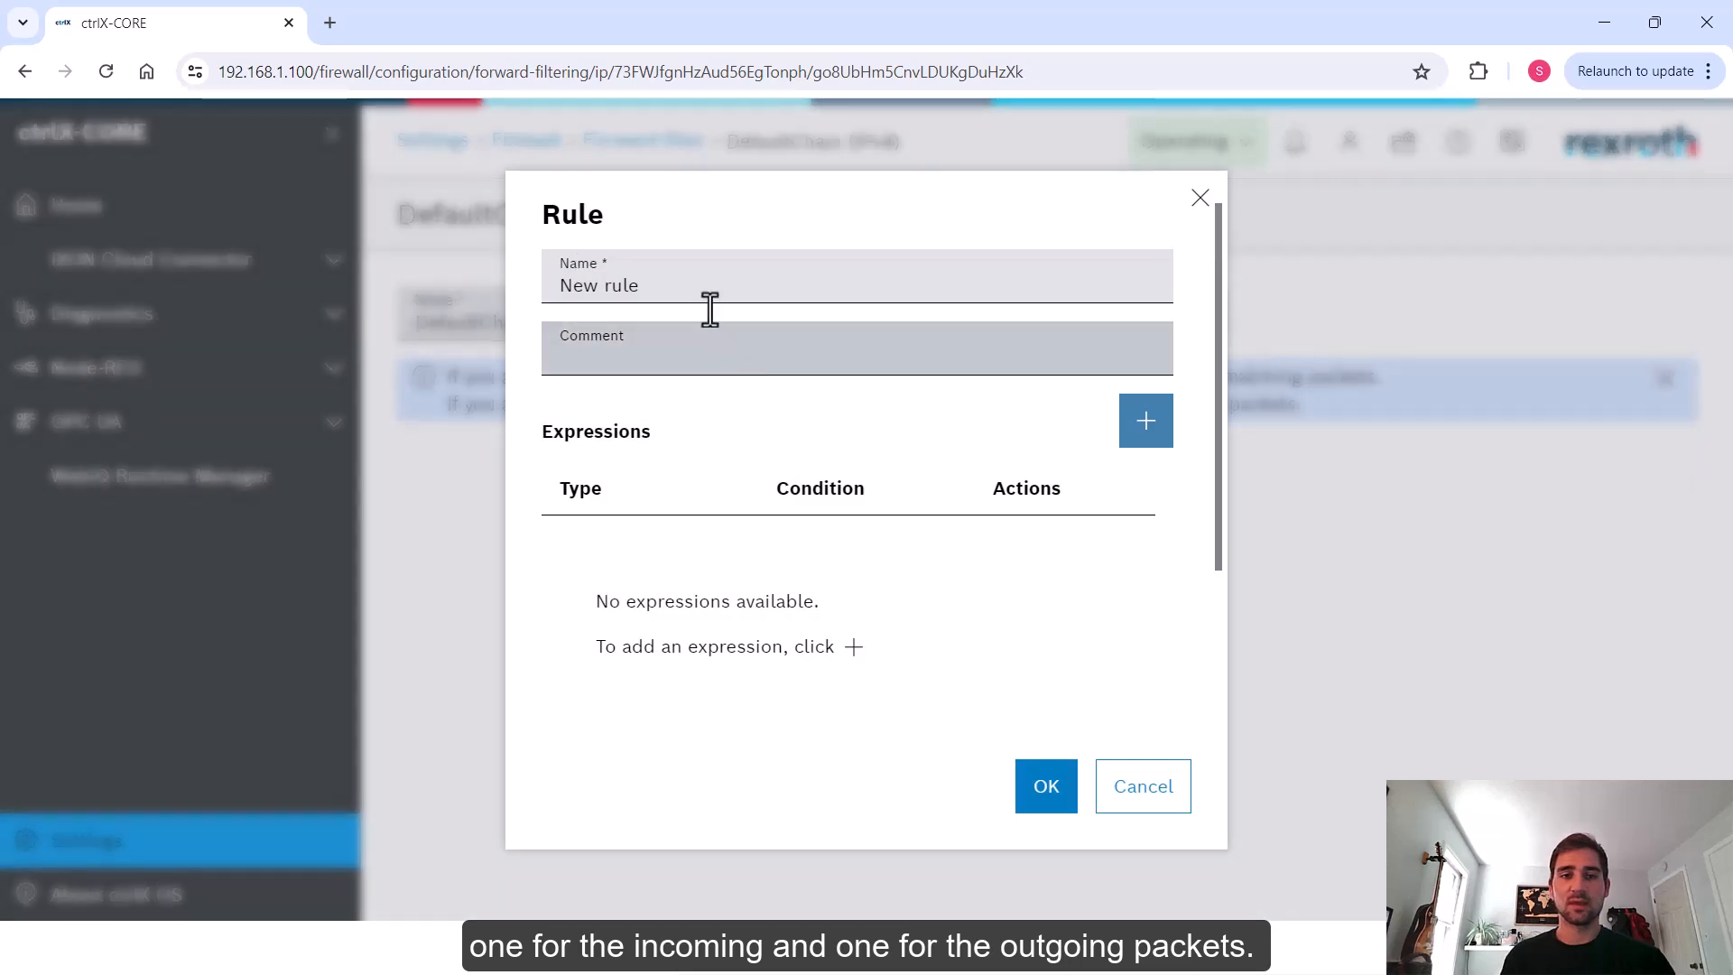
text(Whitel)
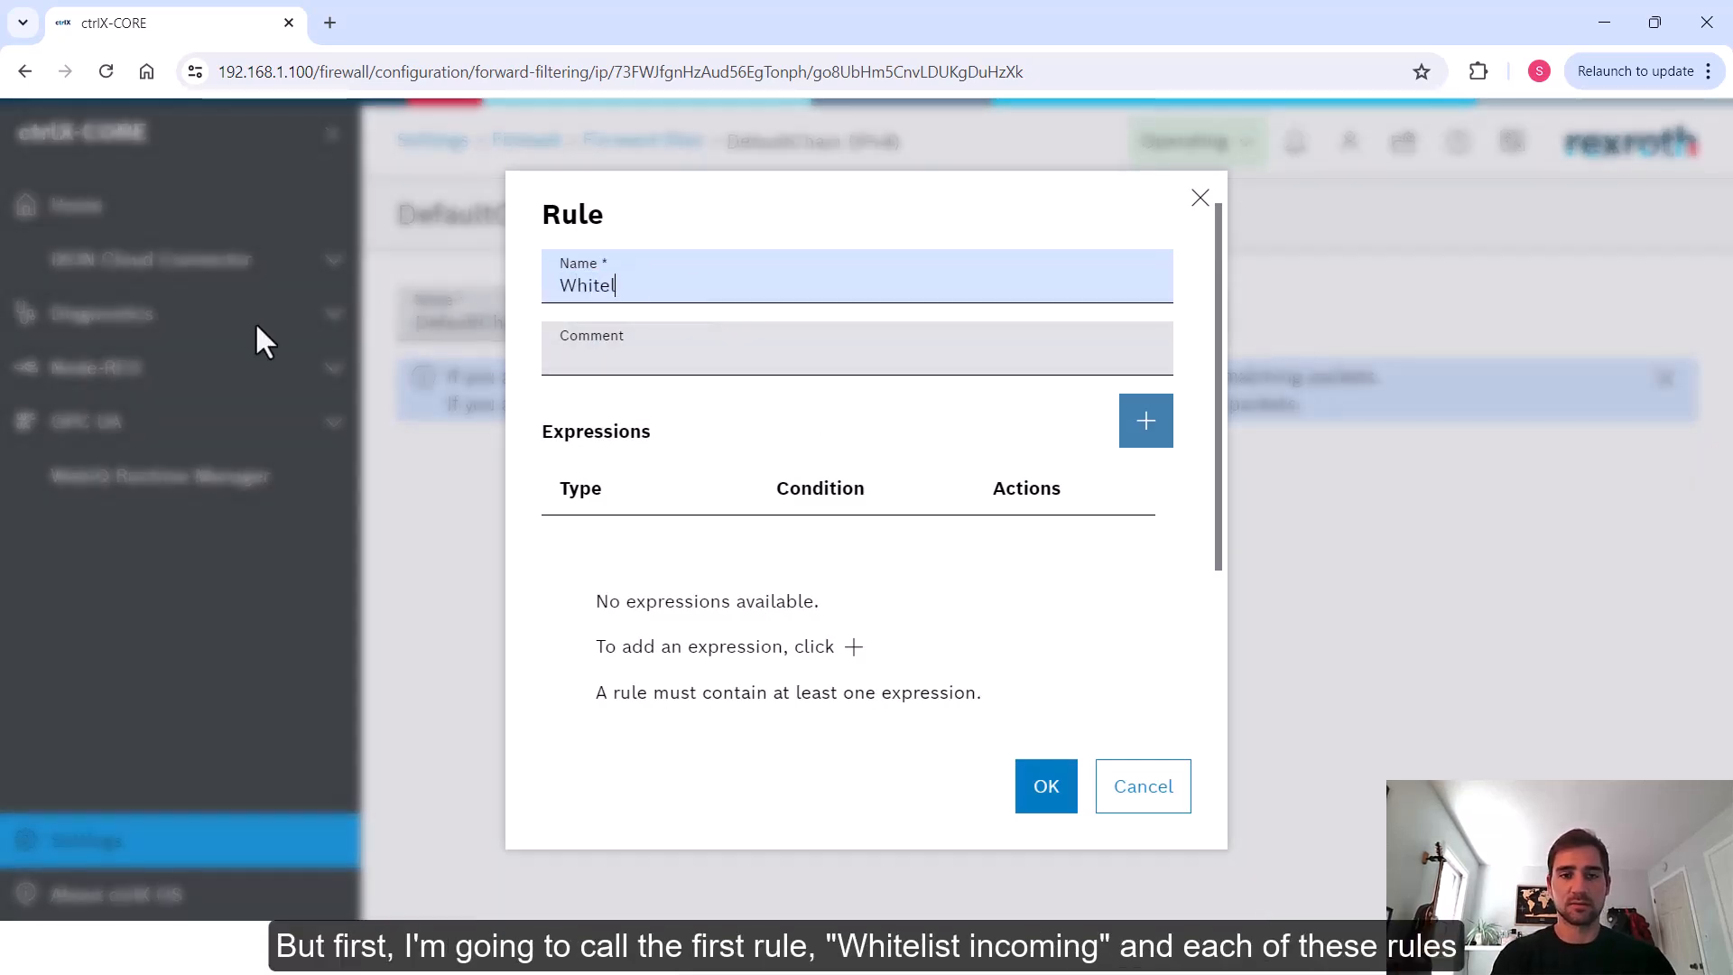
text(ist incoming)
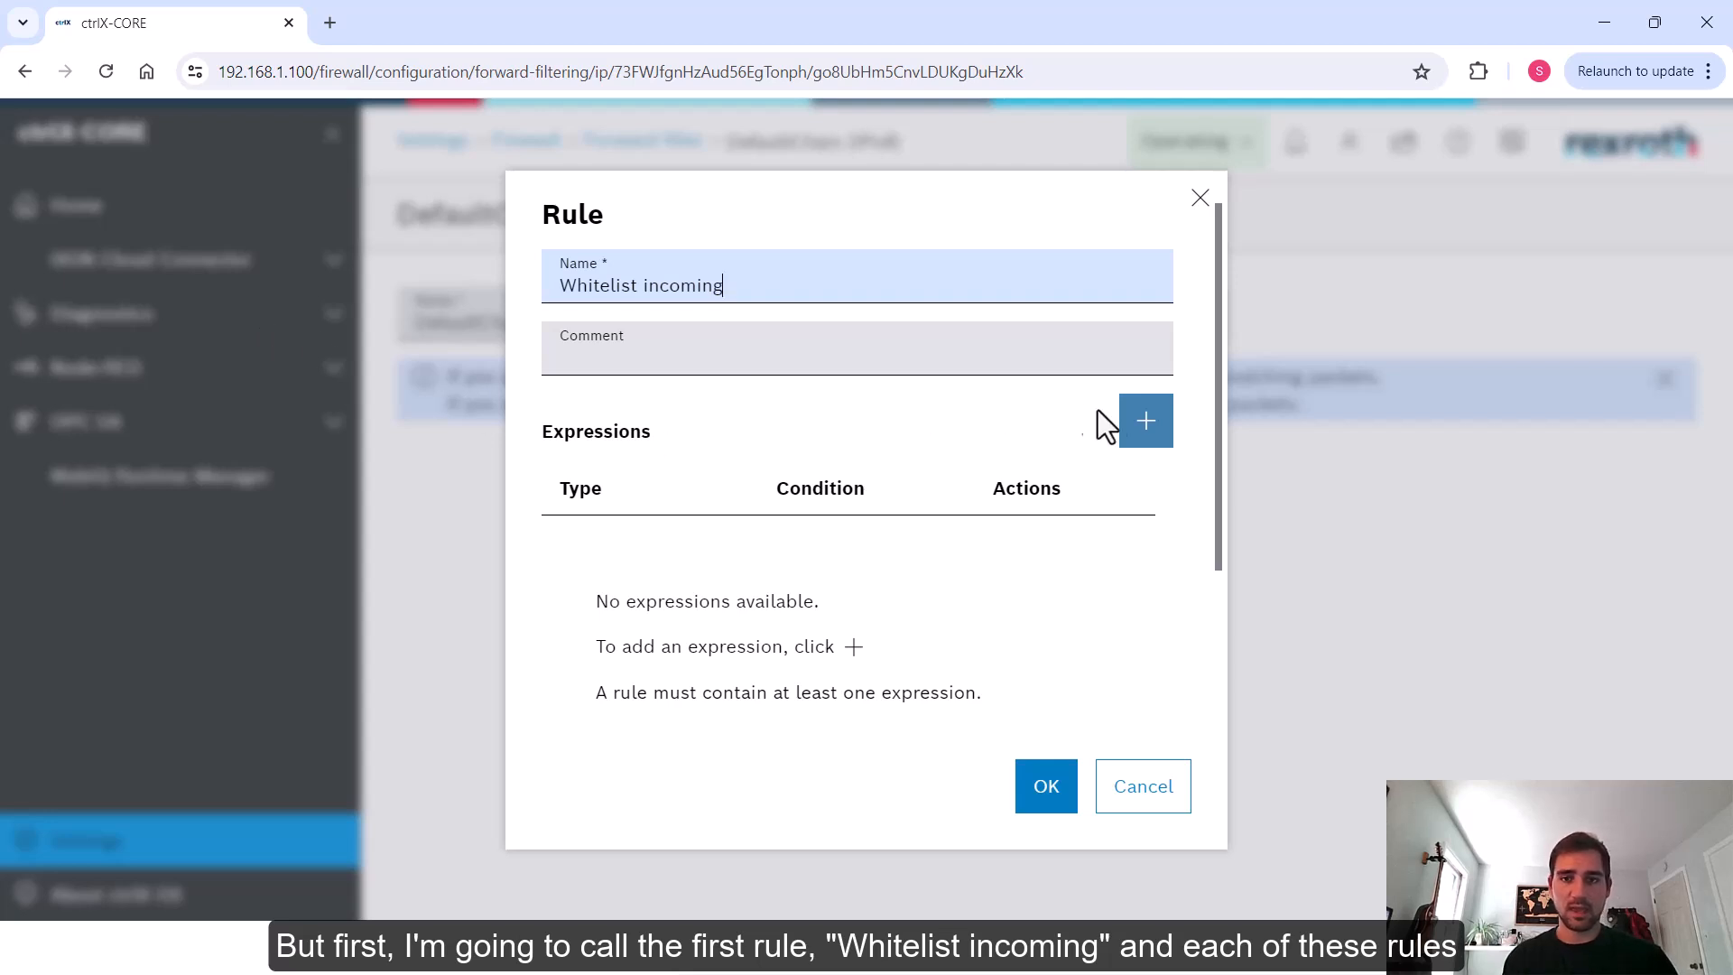
Add a packet-payload expression matching ip source address 192.168.1.20 to the Whitelist incoming rule
click(1143, 438)
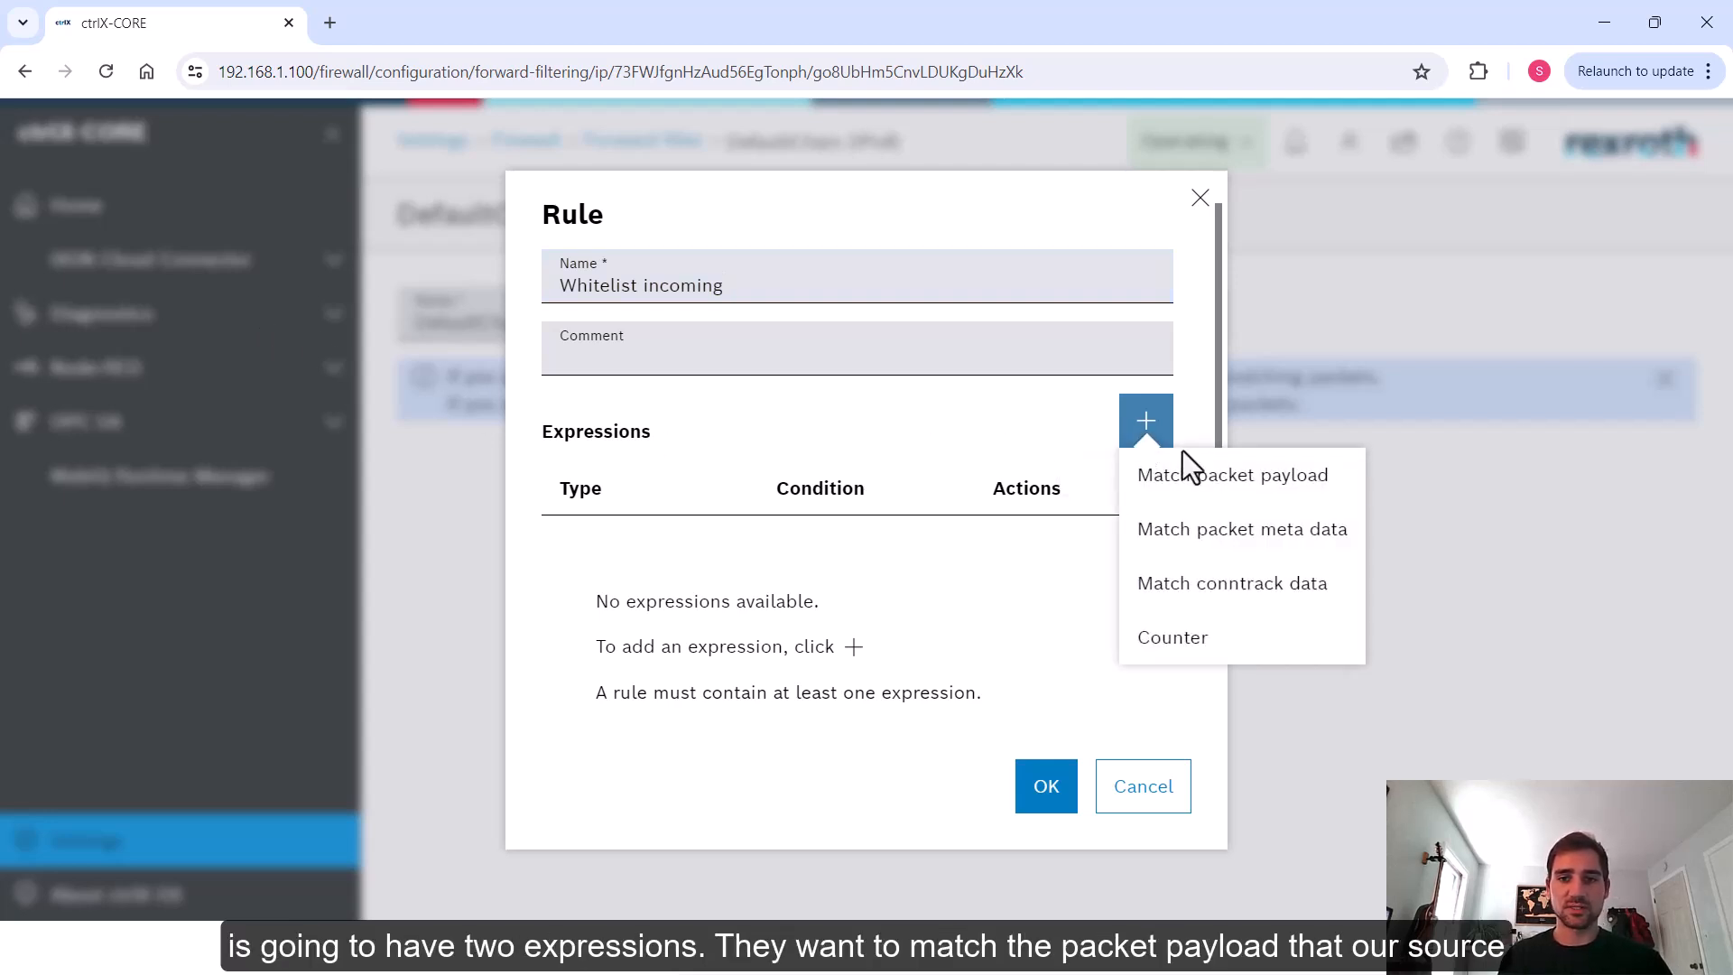
click(1227, 492)
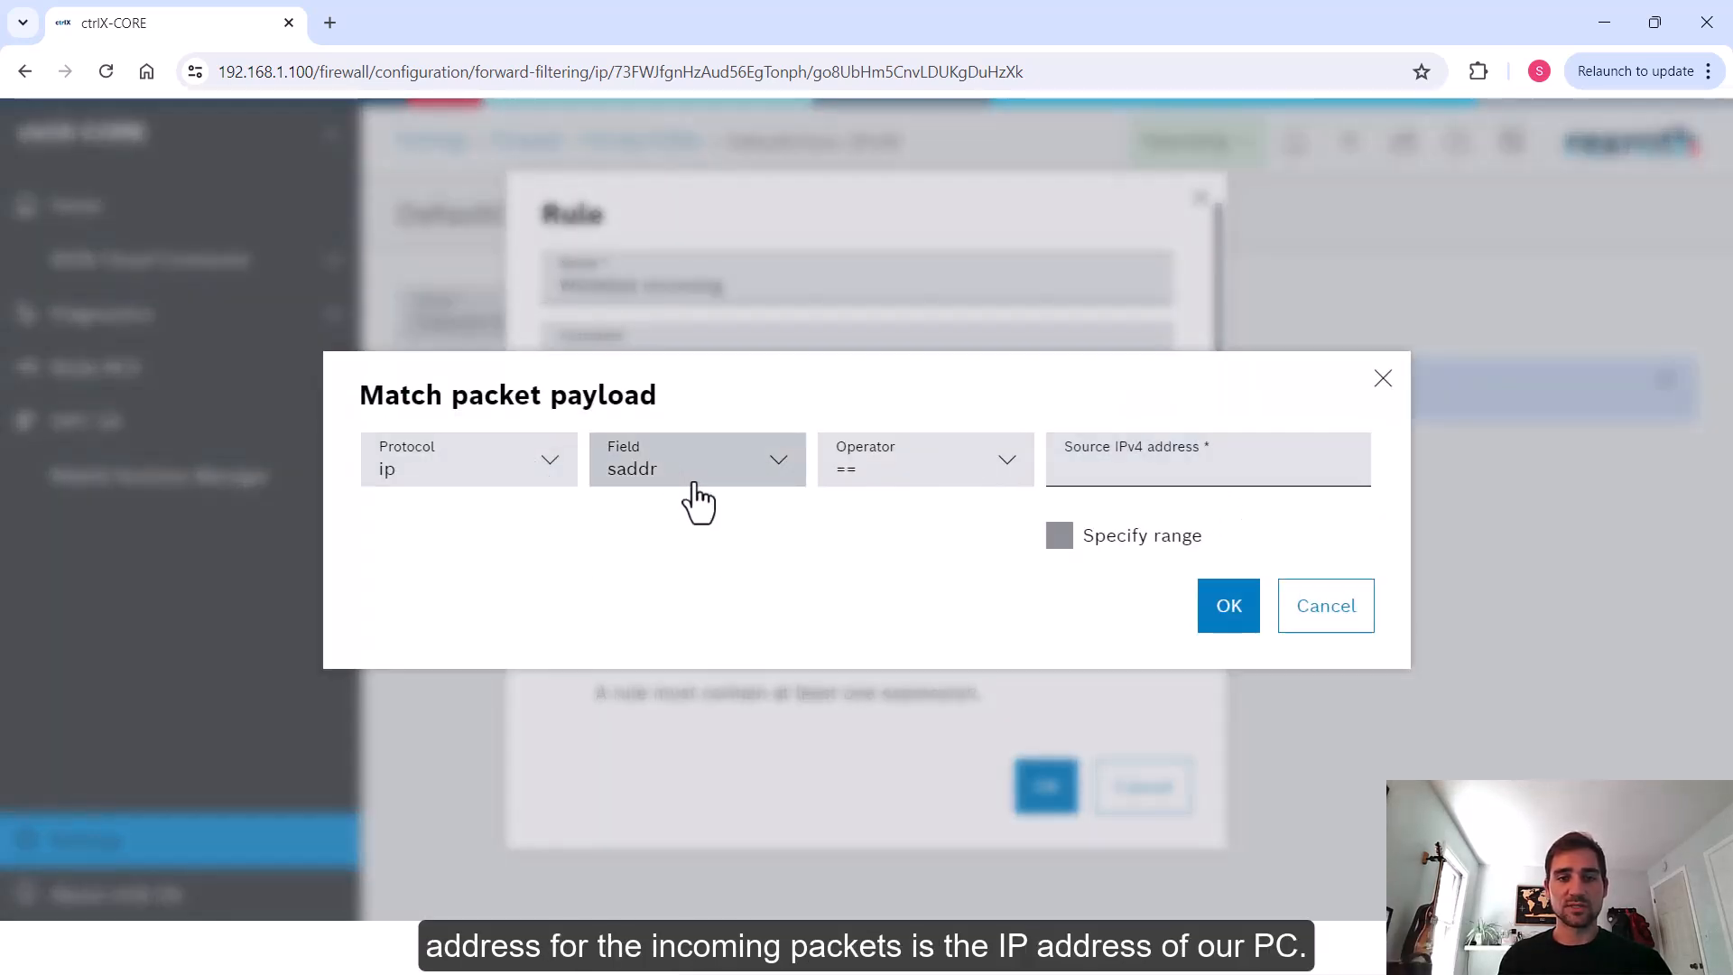
click(1173, 466)
text(19)
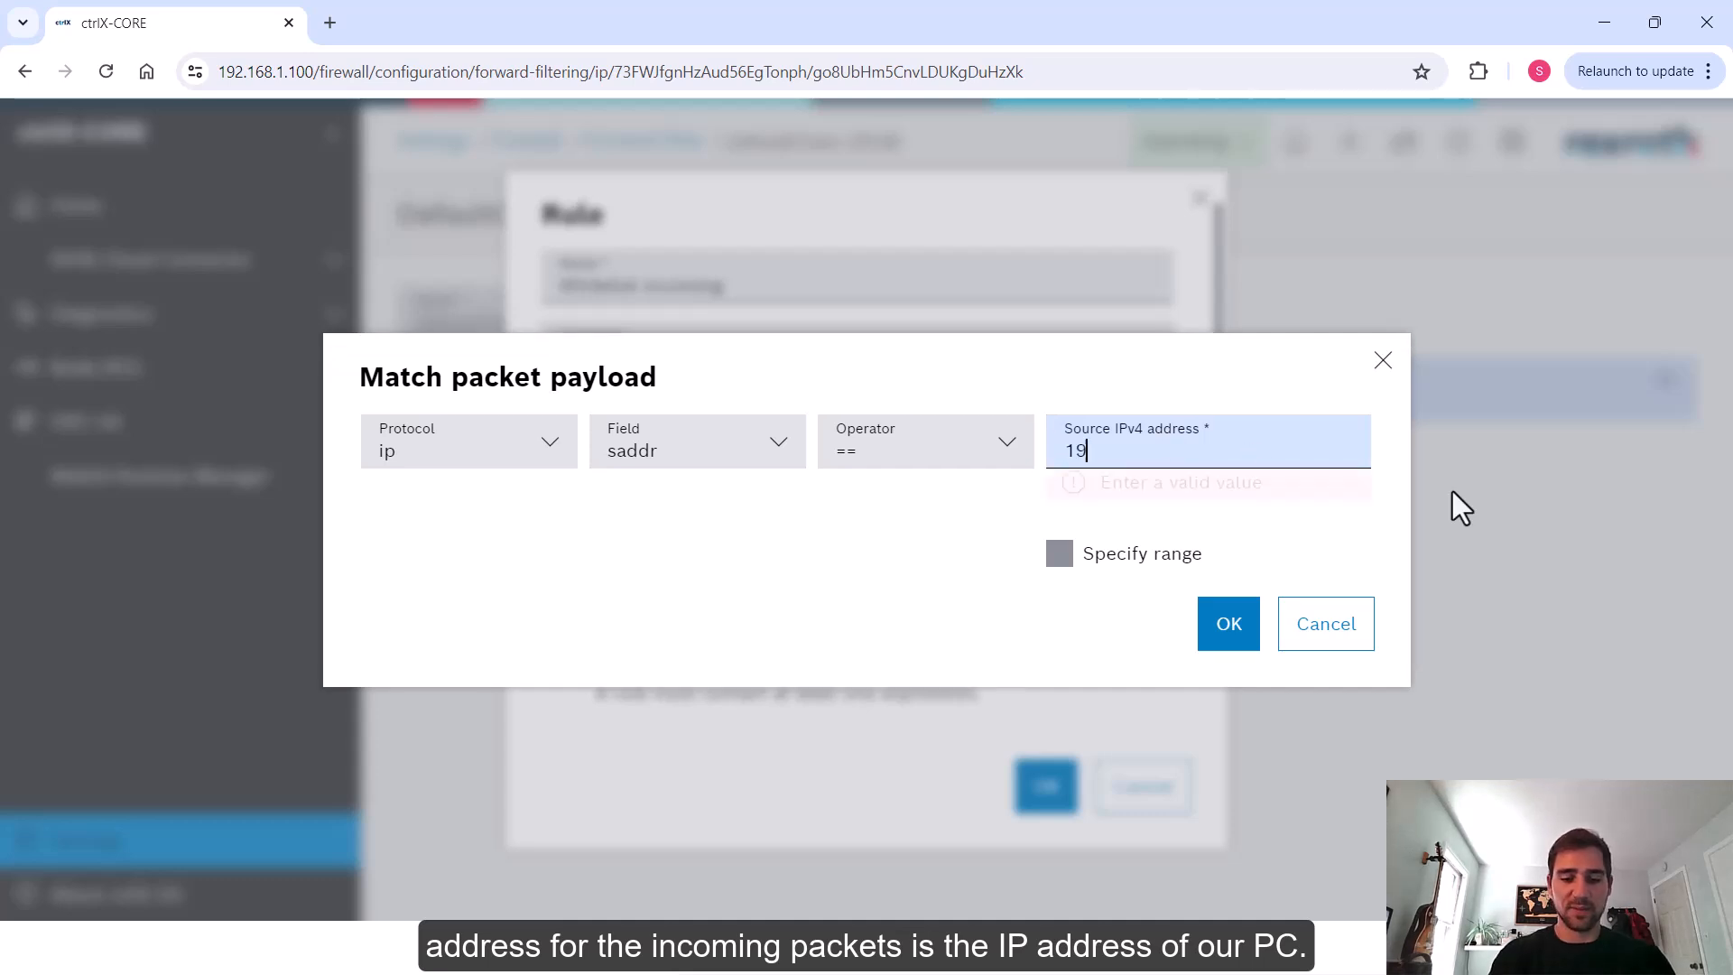
text(2.168.1.20)
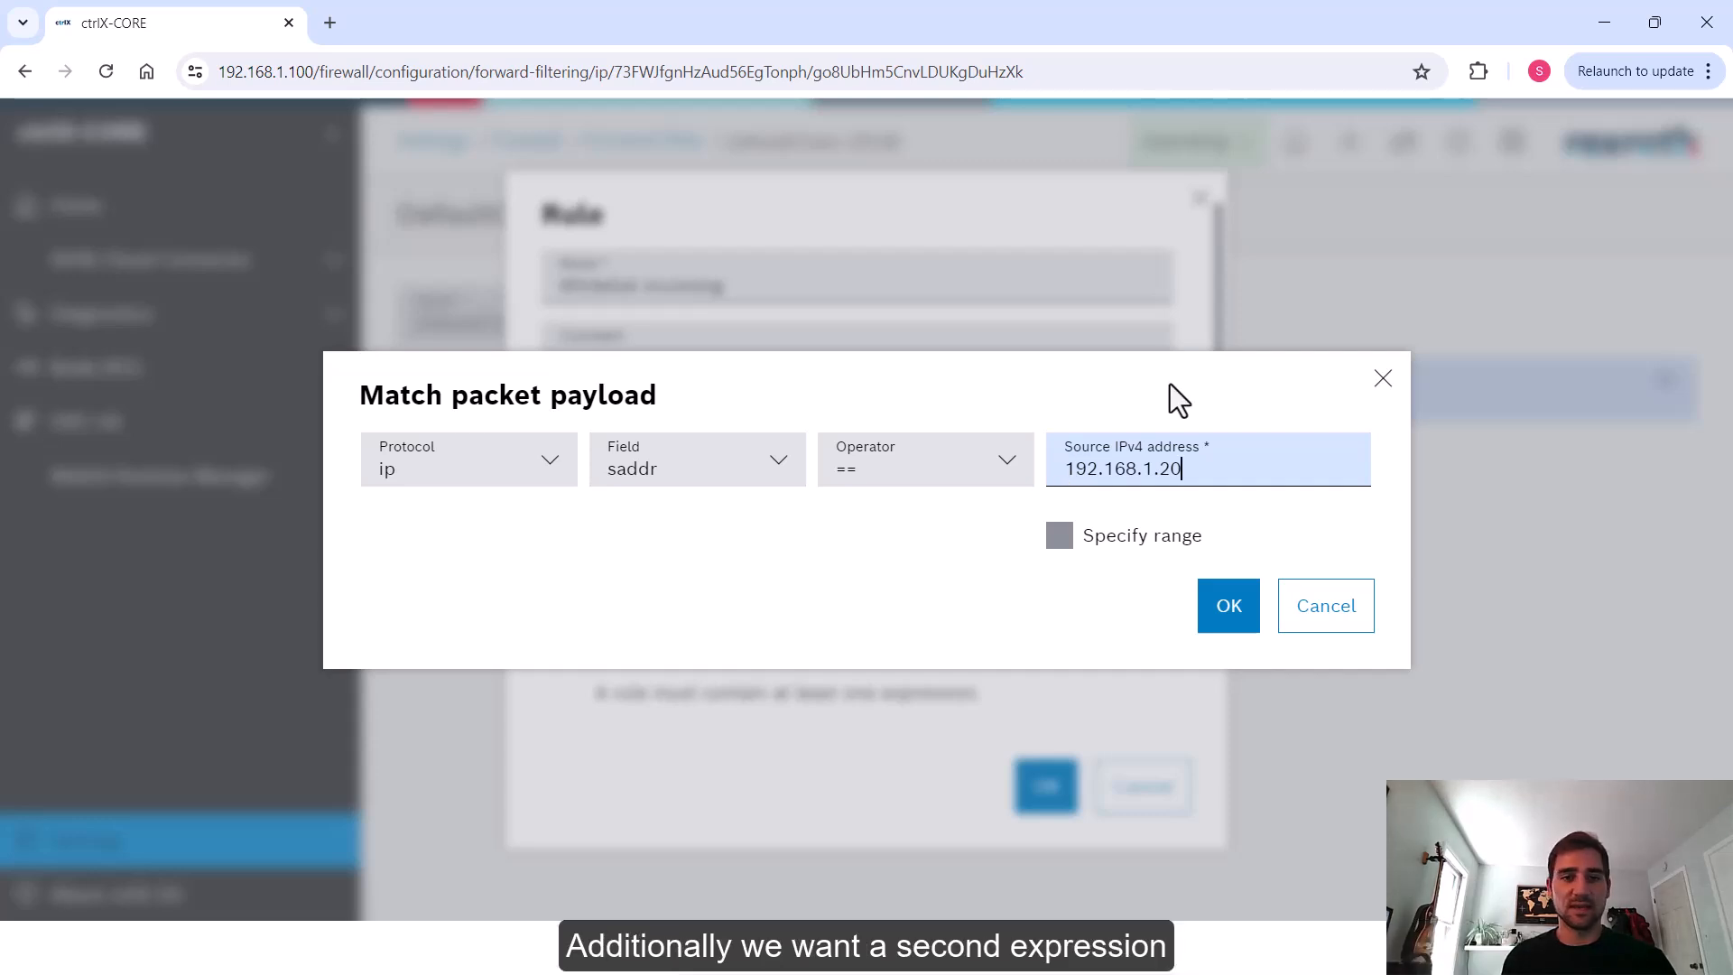
click(1226, 623)
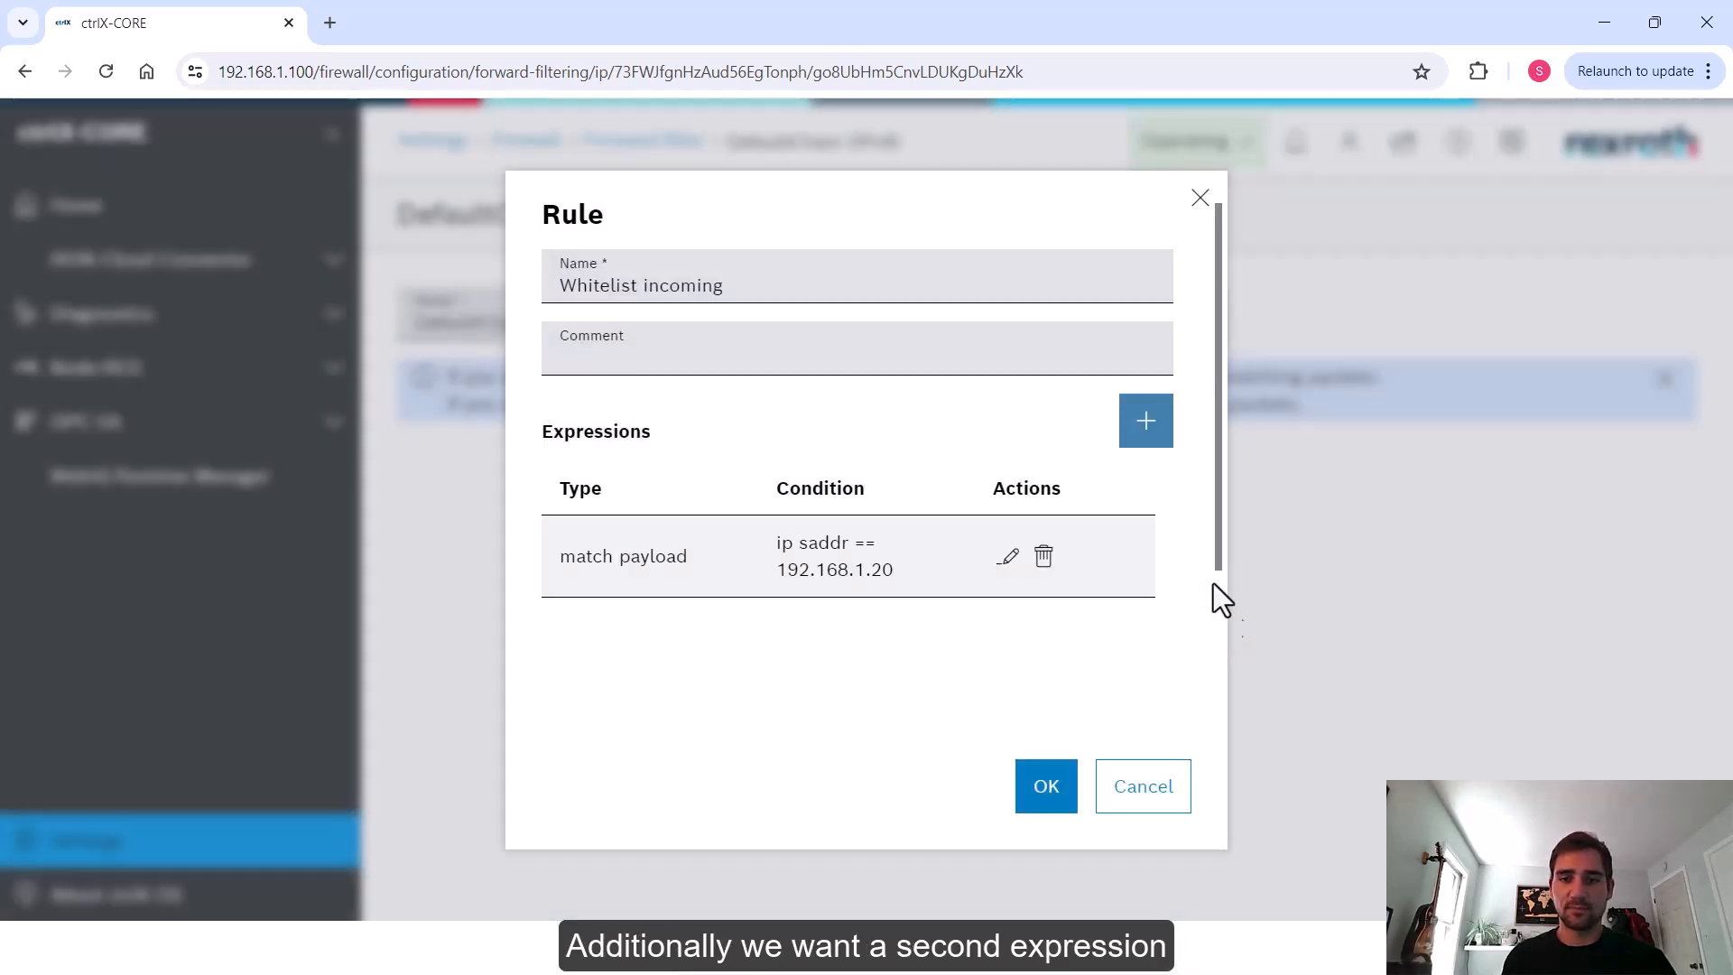
Add a second payload expression matching ip destination address (daddr) 192.168.2.20, then save the Whitelist incoming rule
click(1149, 422)
click(1205, 476)
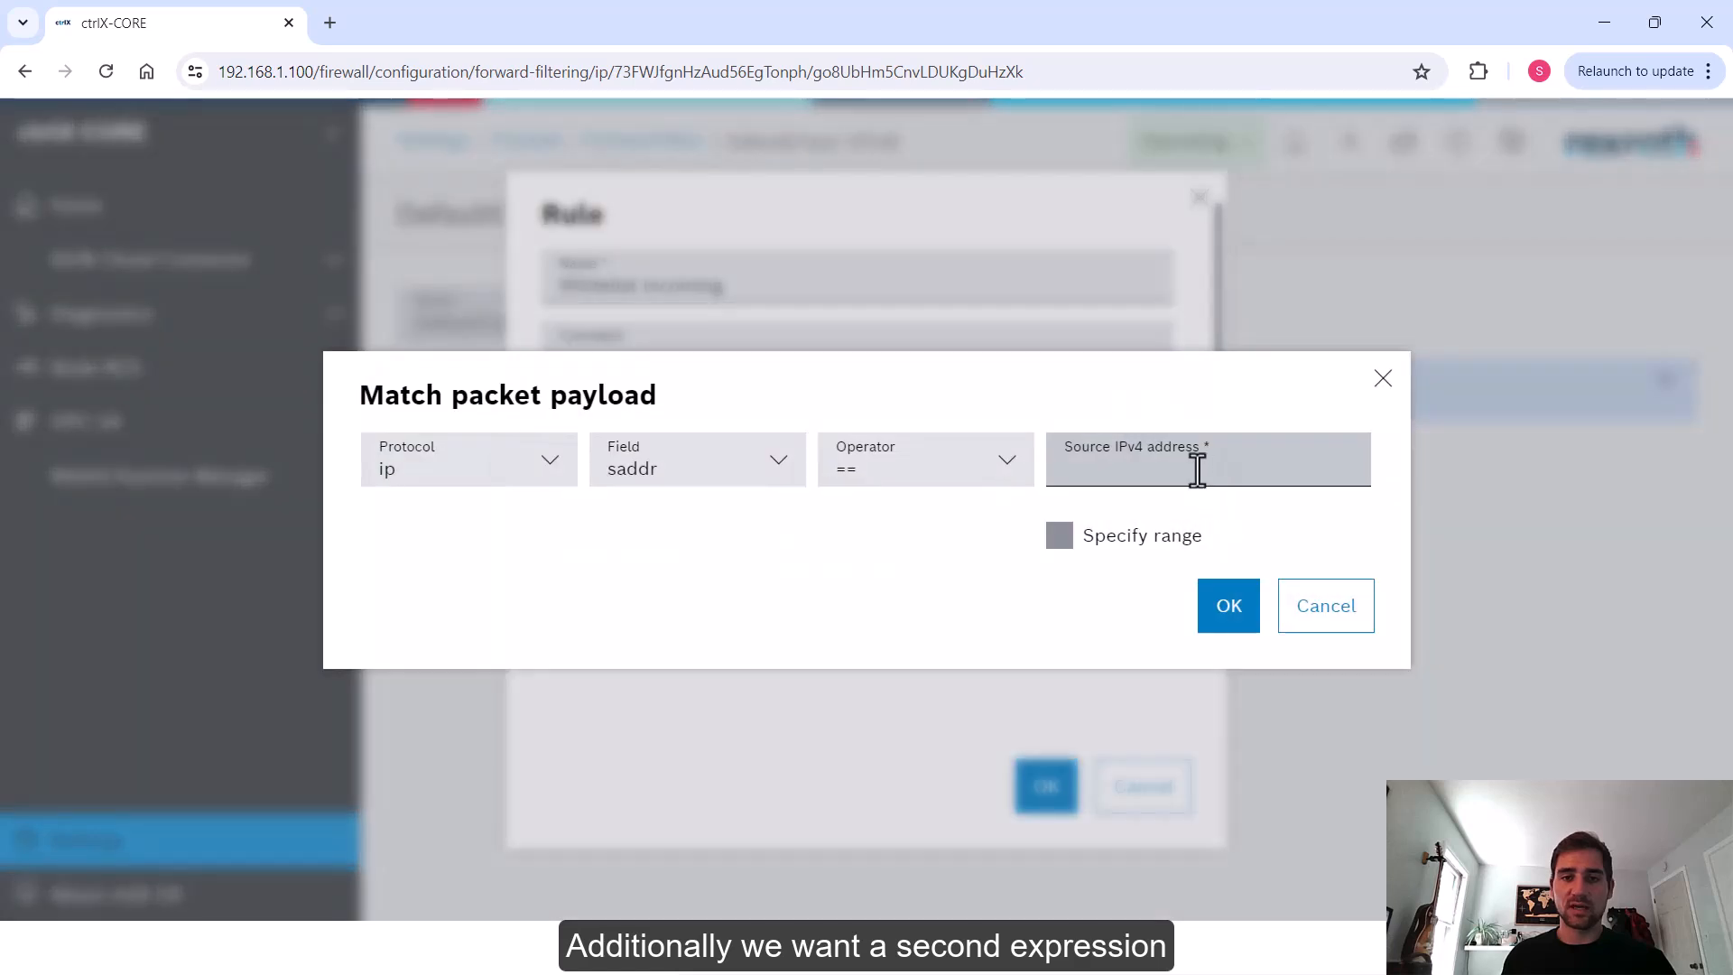
click(770, 461)
click(666, 582)
click(1131, 442)
text(192.168.)
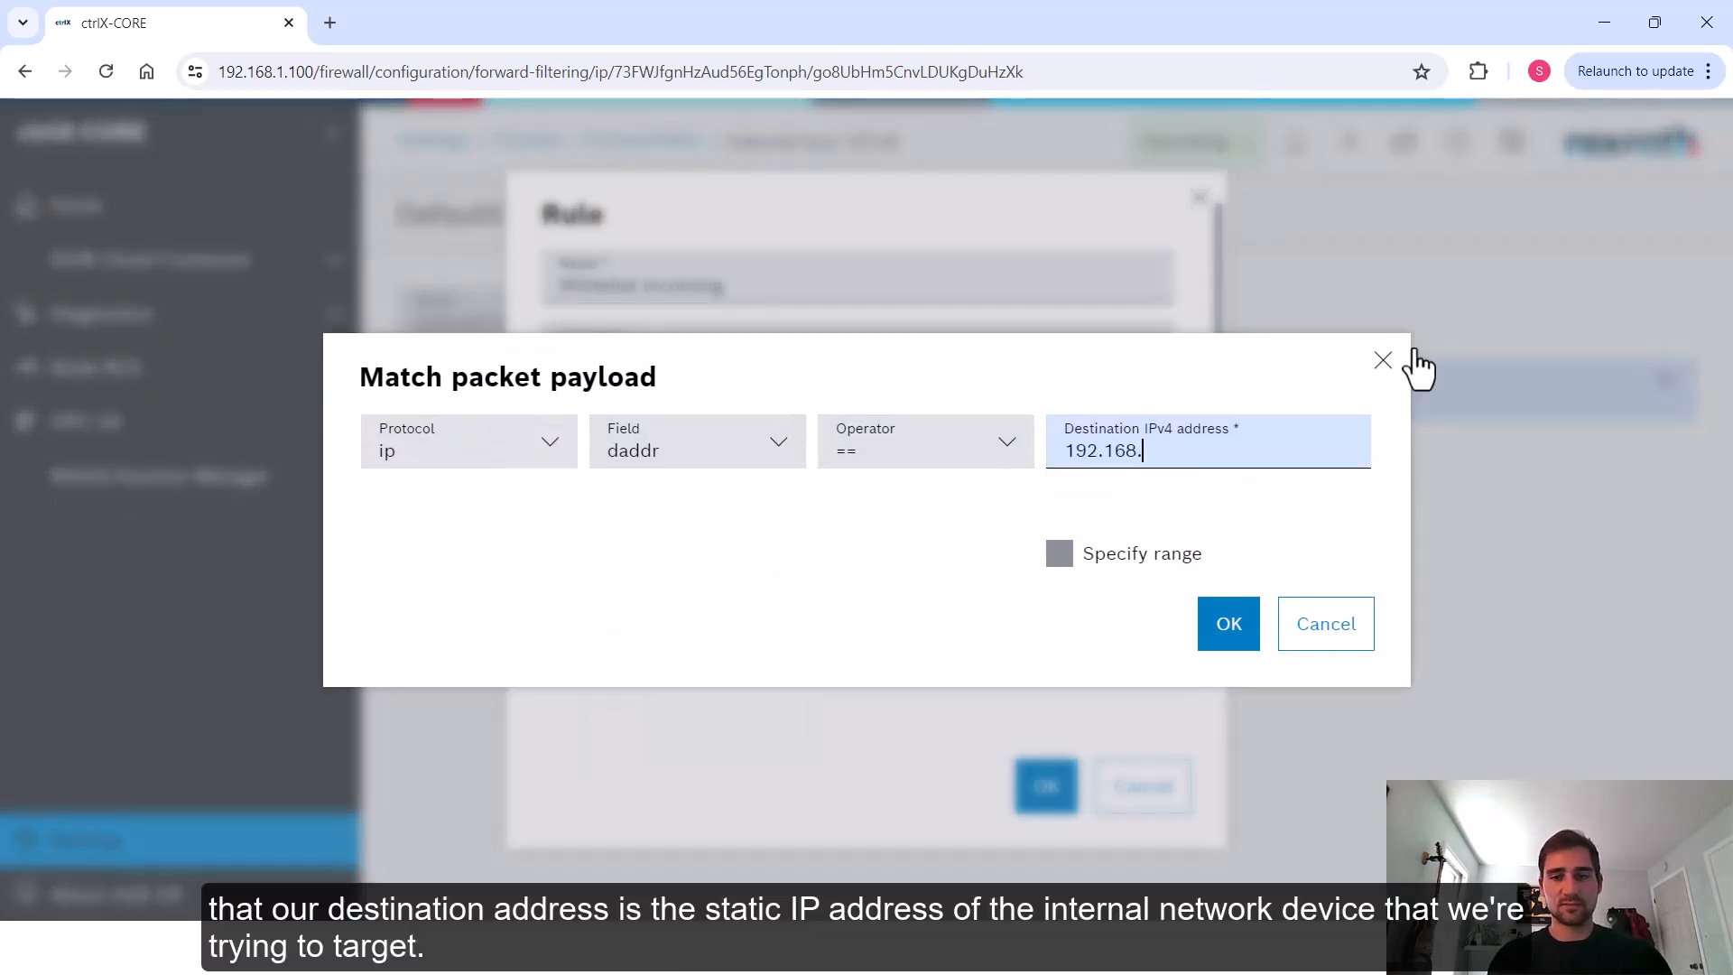
text(2.20)
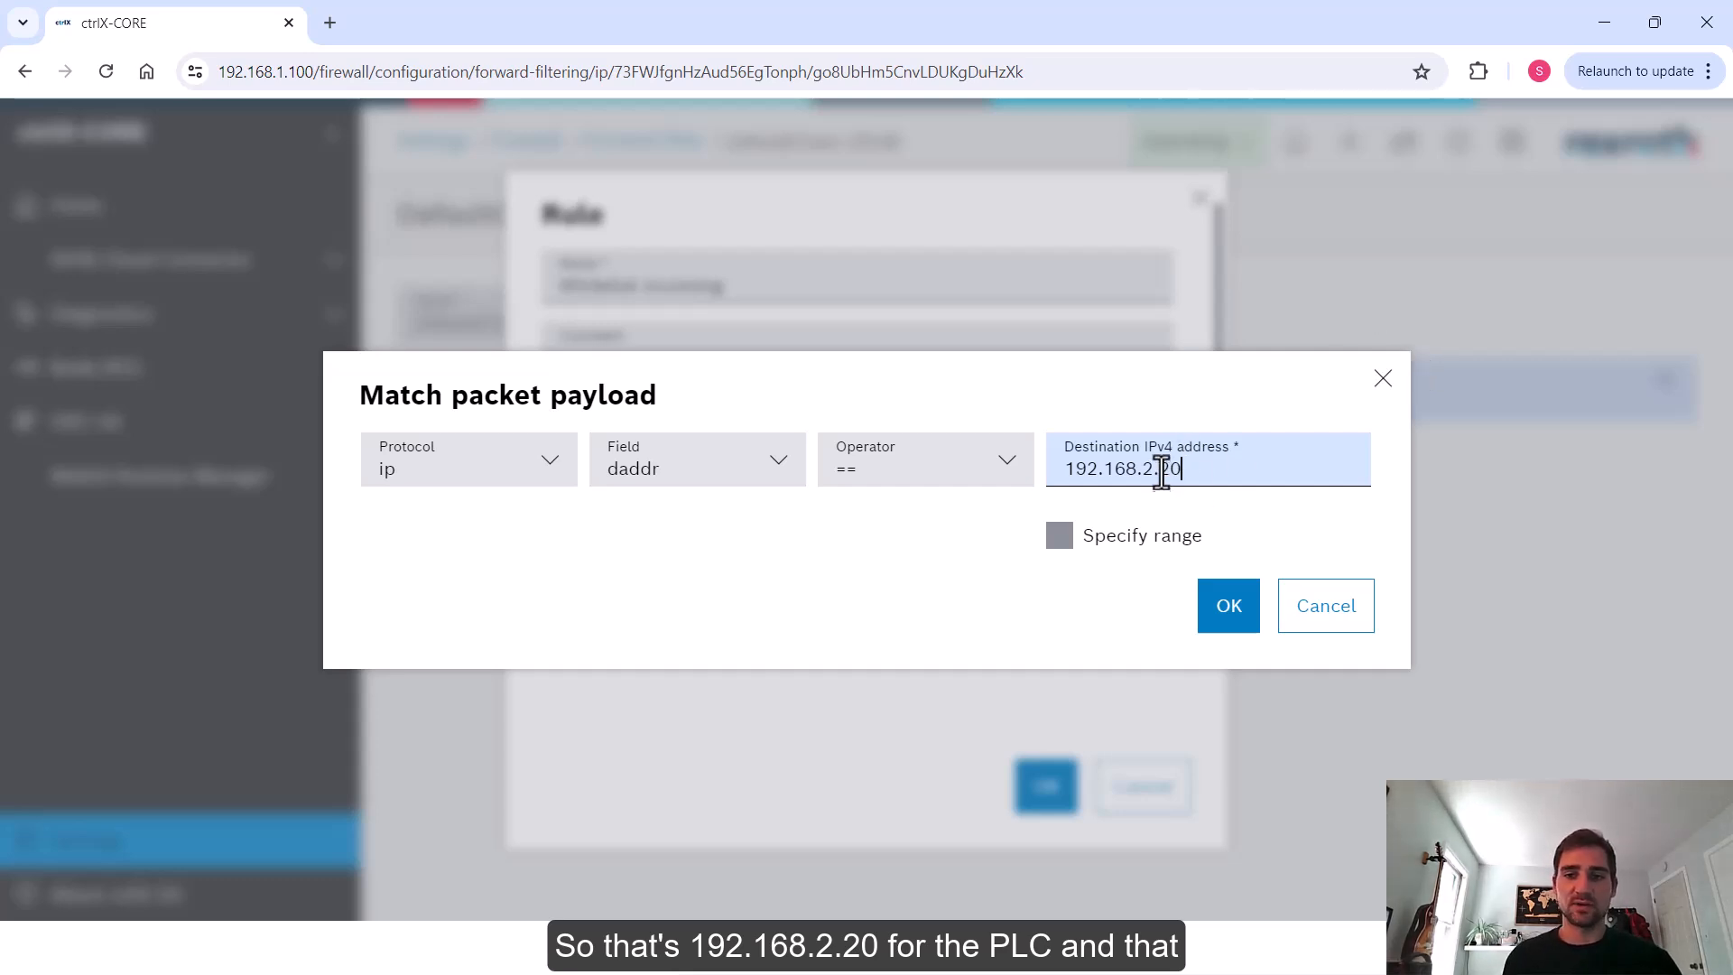
click(1224, 607)
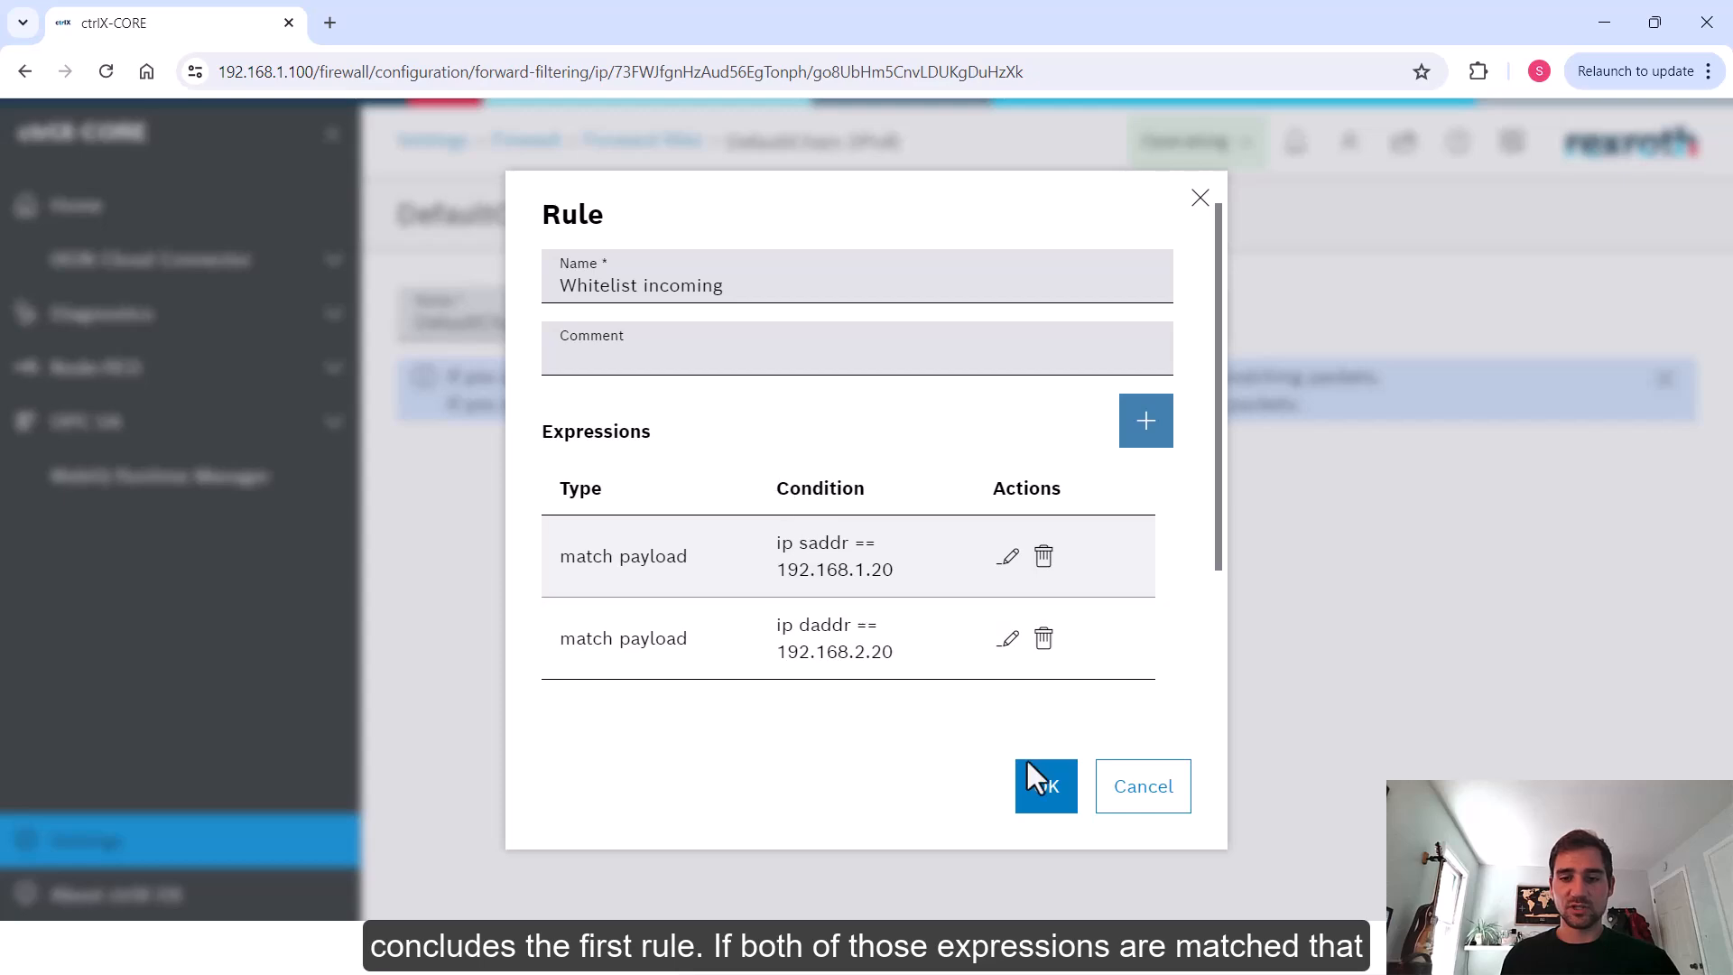
click(1040, 788)
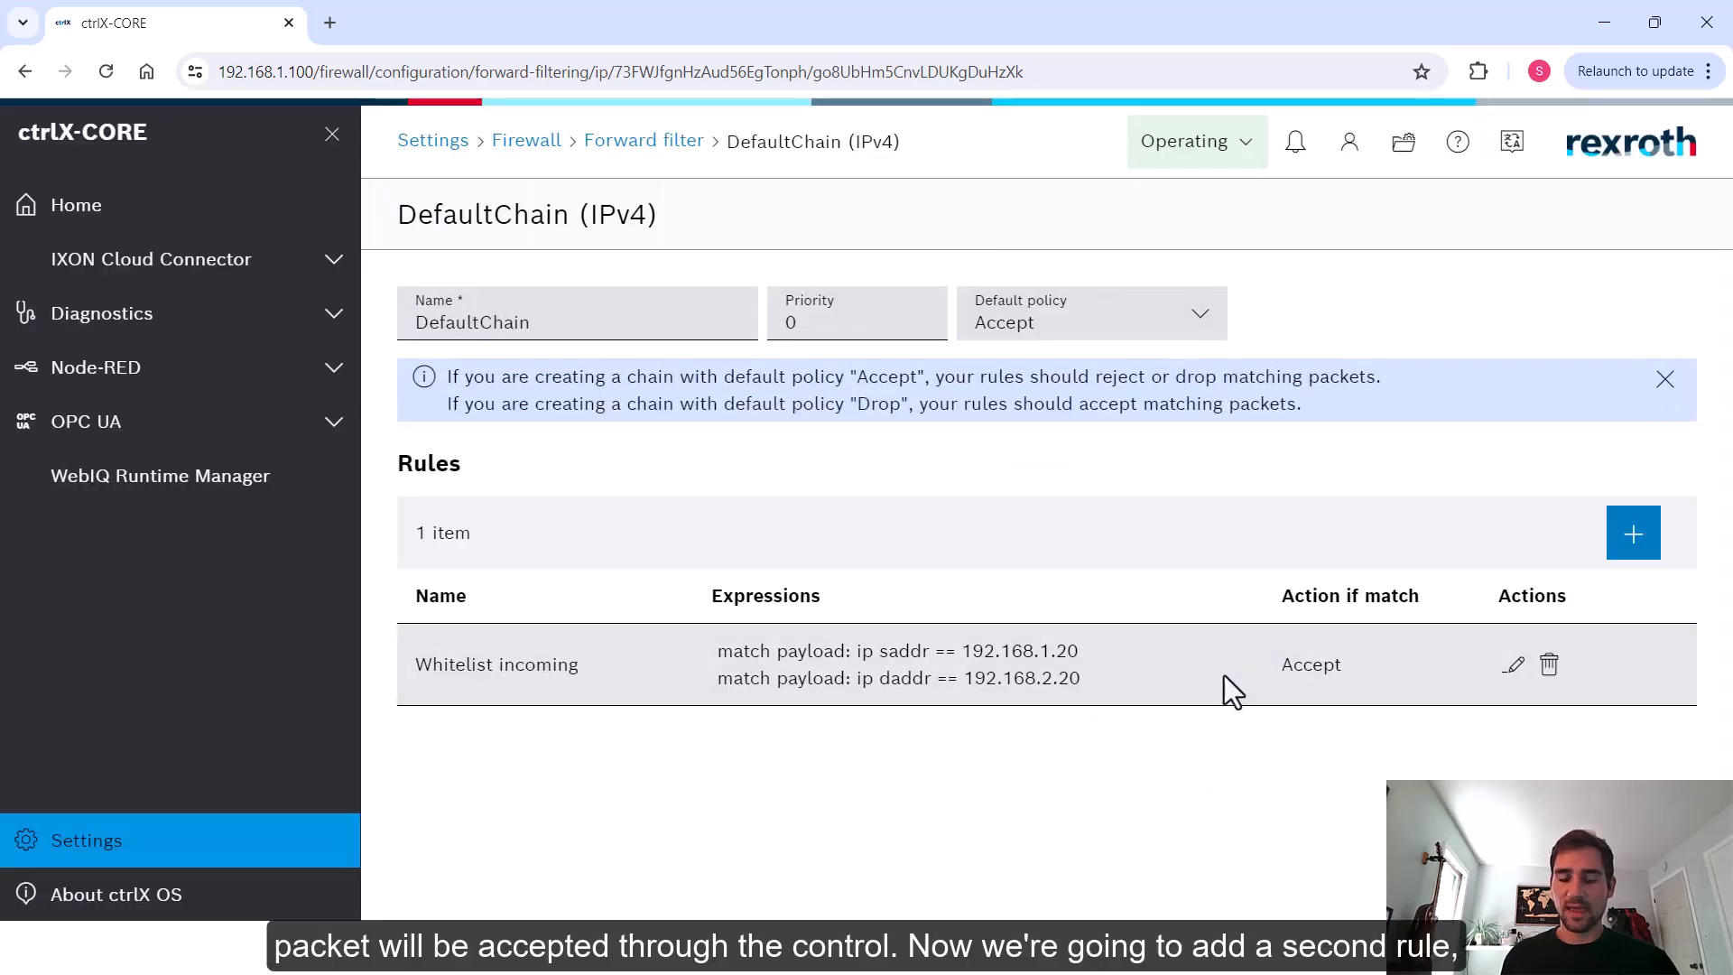
Add another rule to the forward DefaultChain and name it Whitelist outgoing
click(1643, 537)
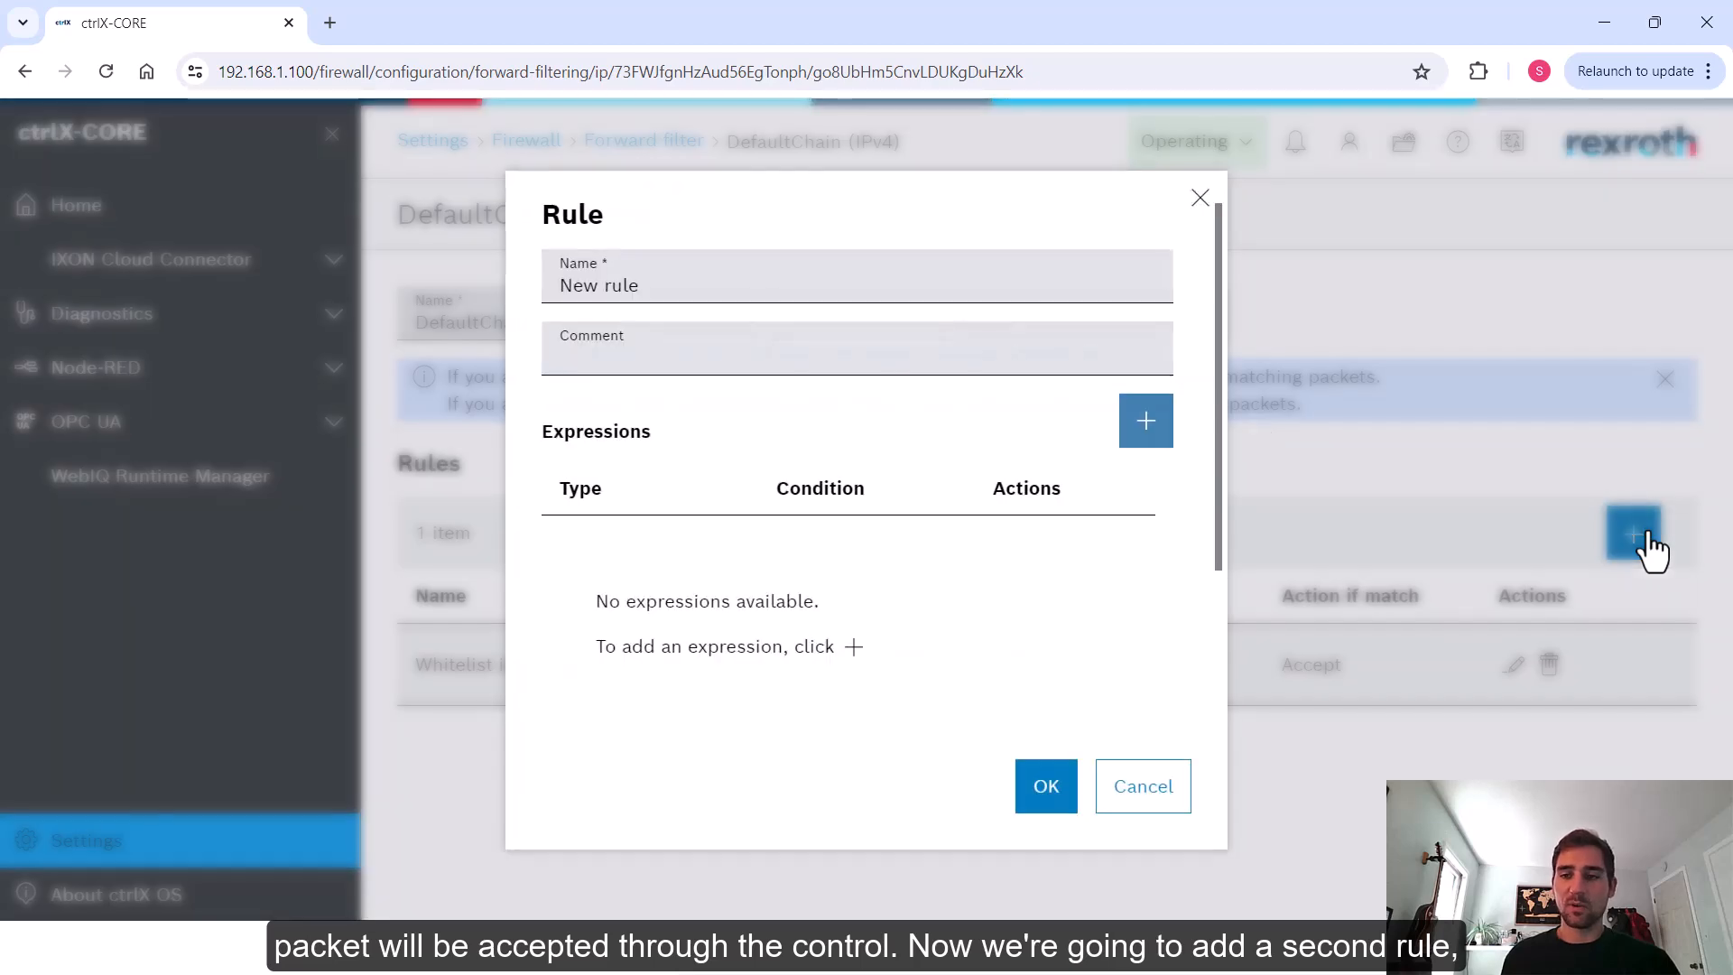
triple_click(770, 281)
text(Whitelist outgoing)
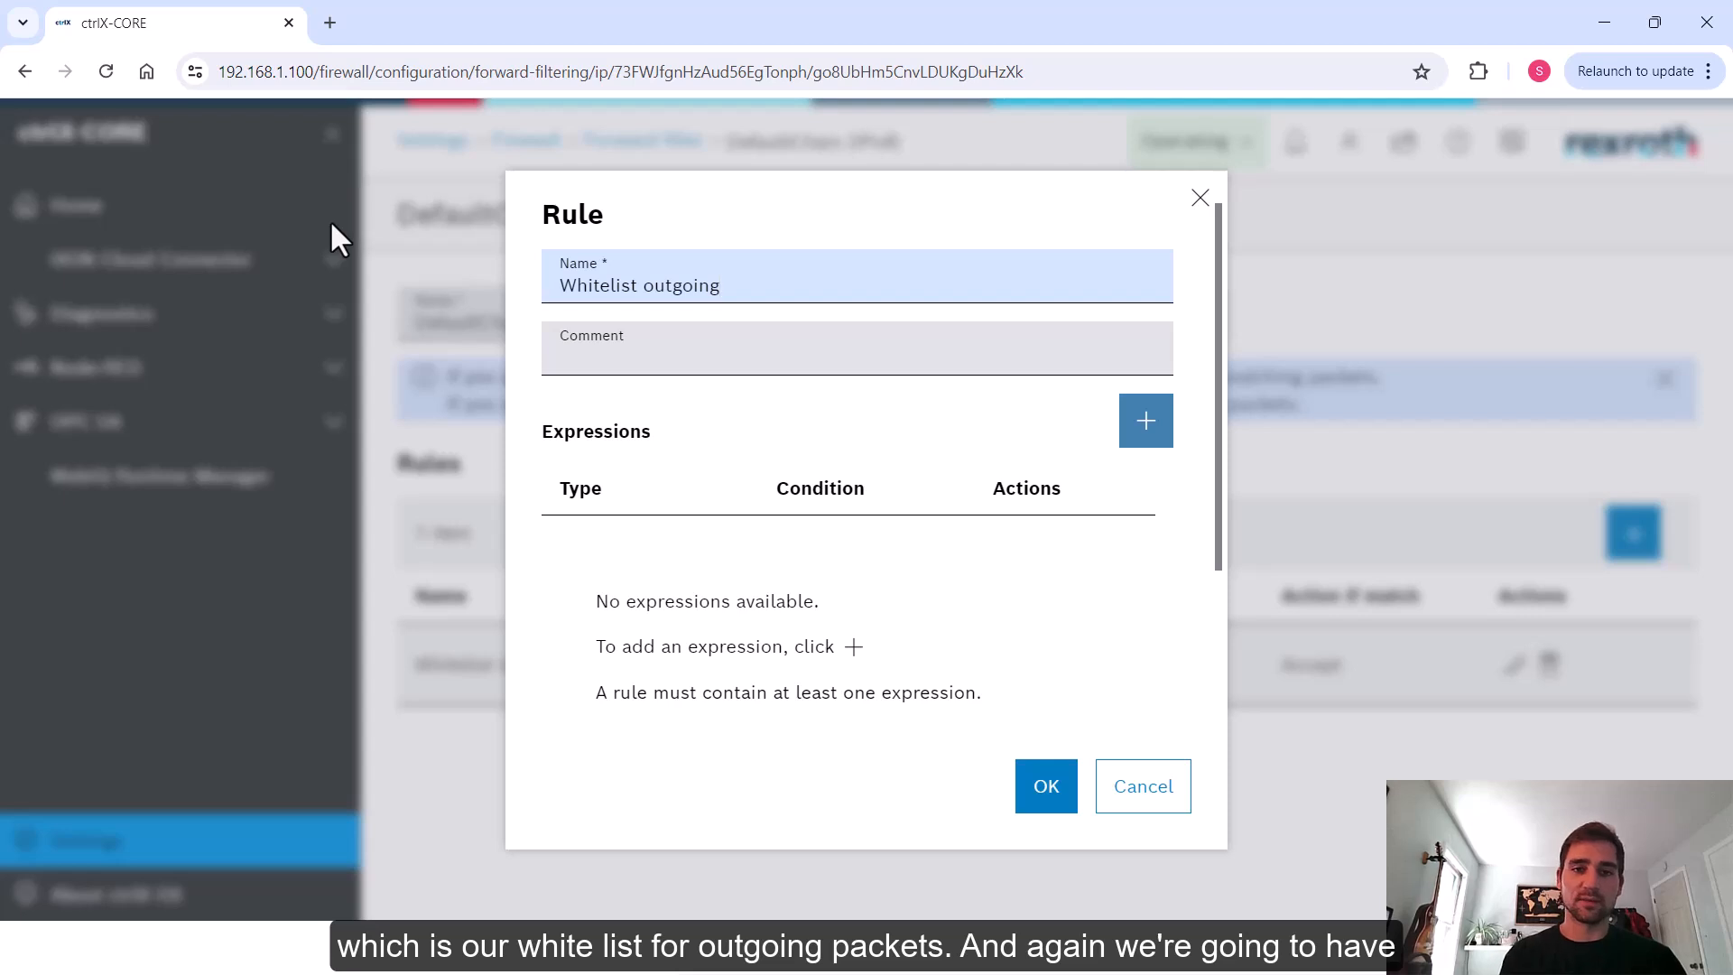
Add a packet-payload expression matching ip source address 192.168.2.20 to the Whitelist outgoing rule
click(1124, 437)
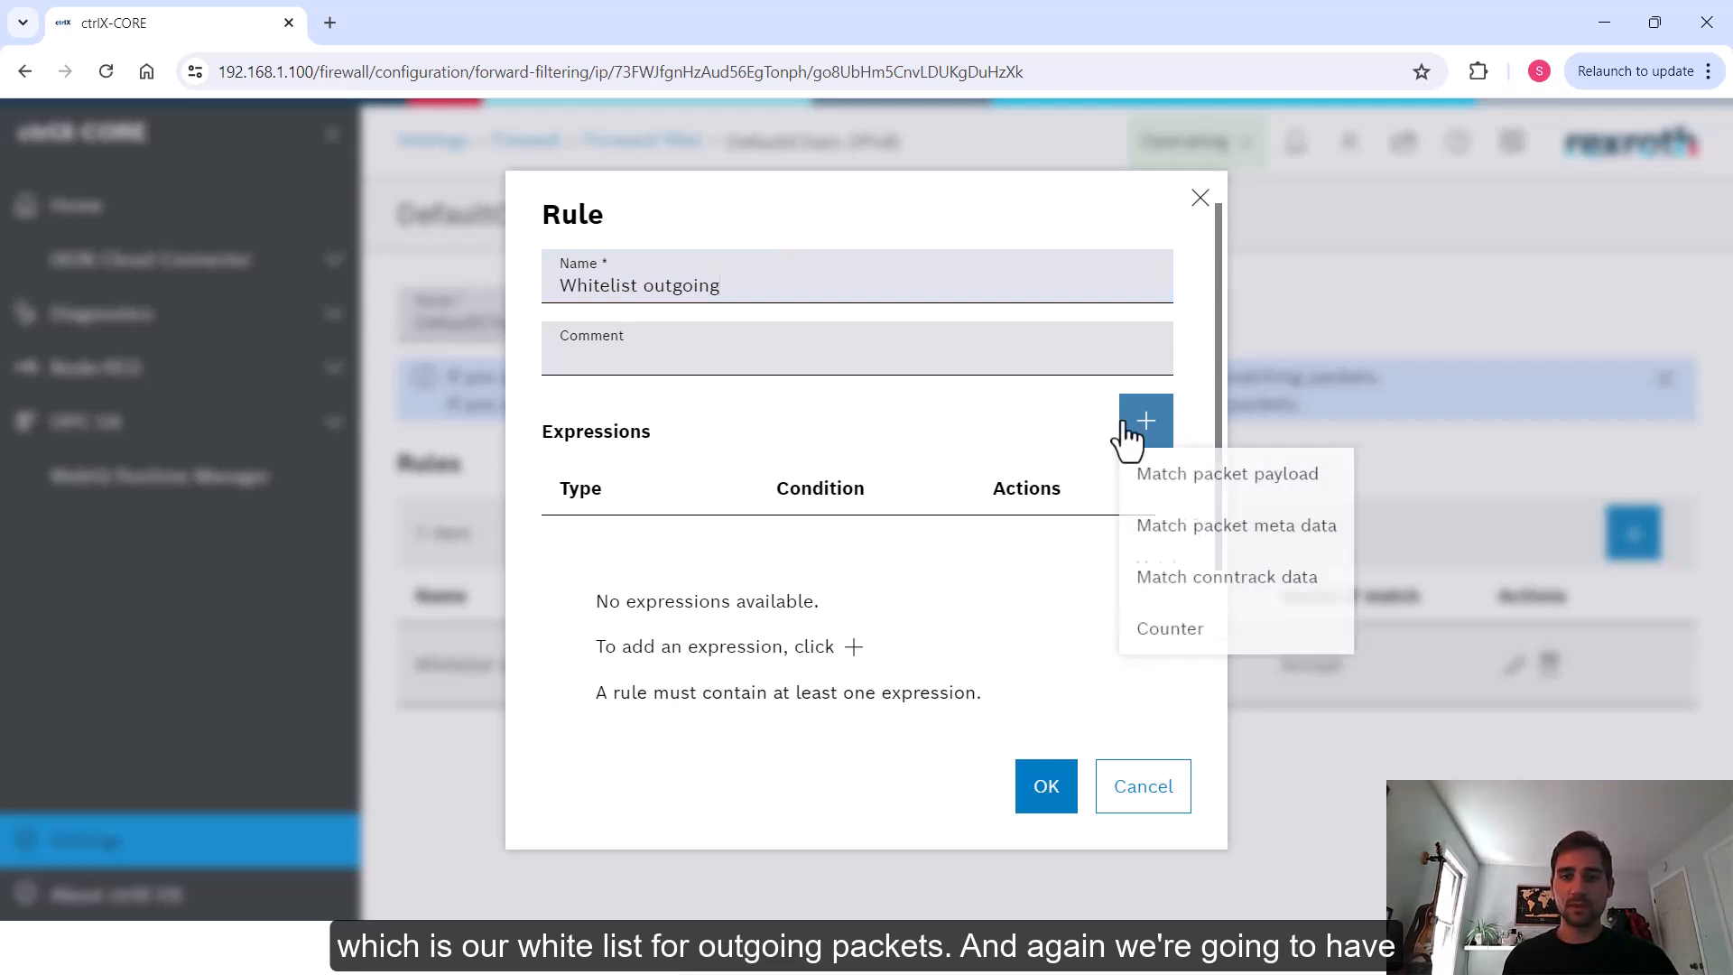
click(1202, 493)
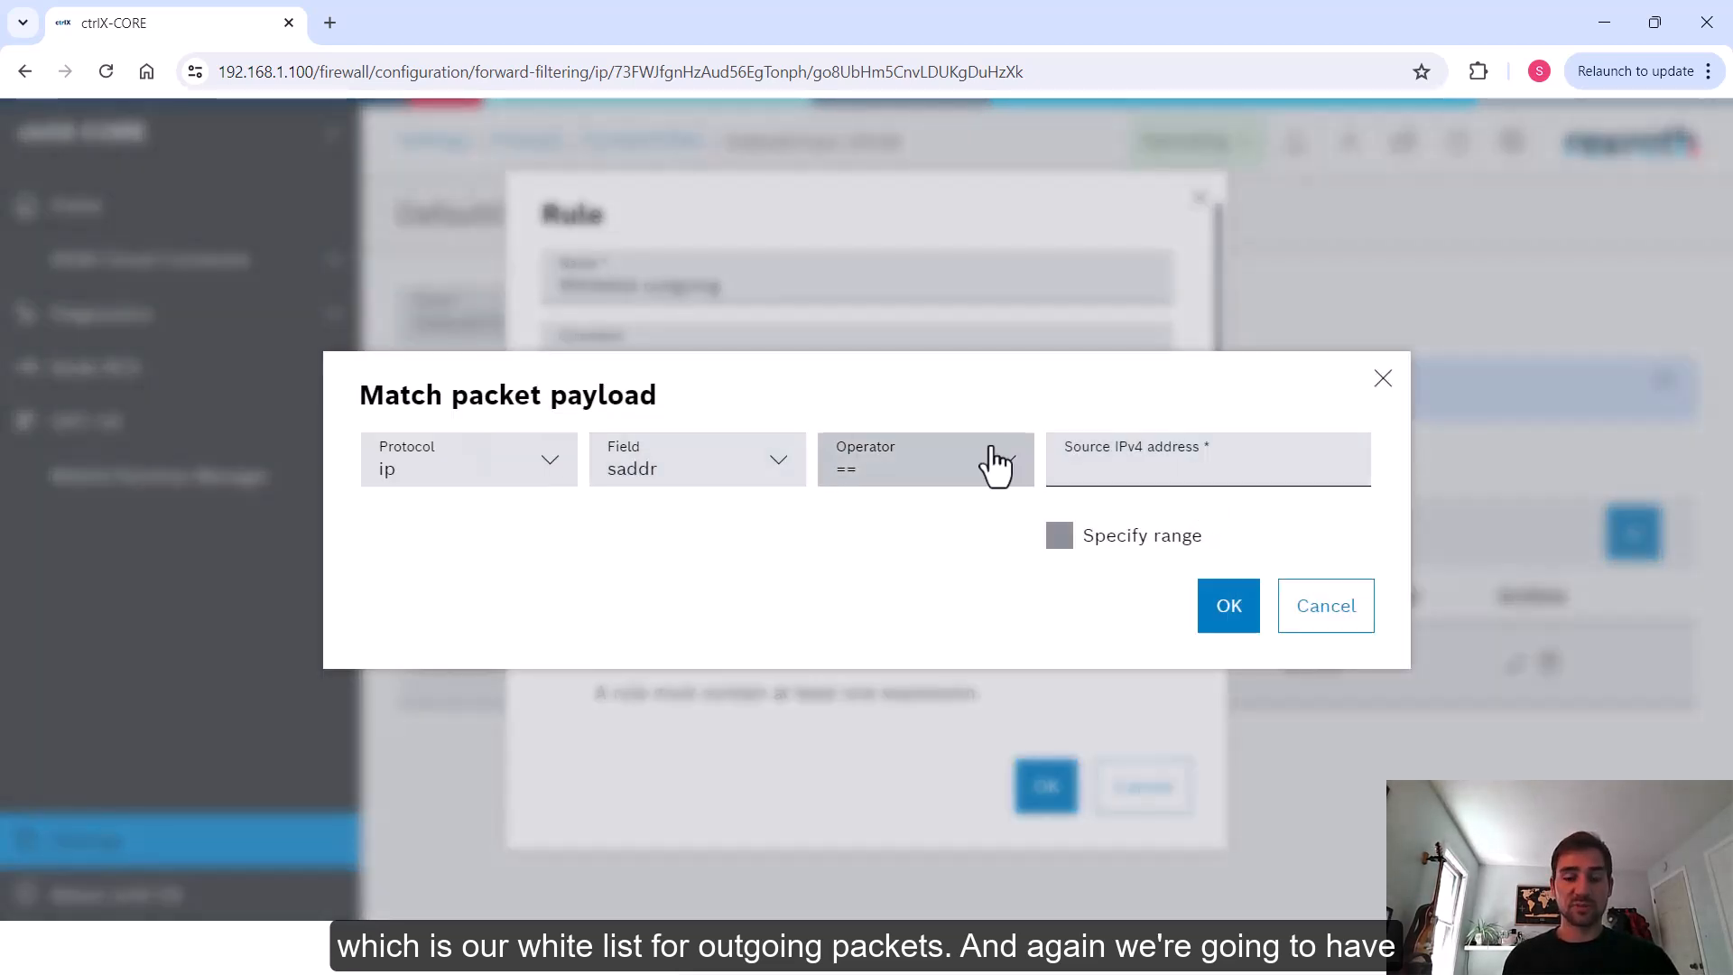
click(1078, 455)
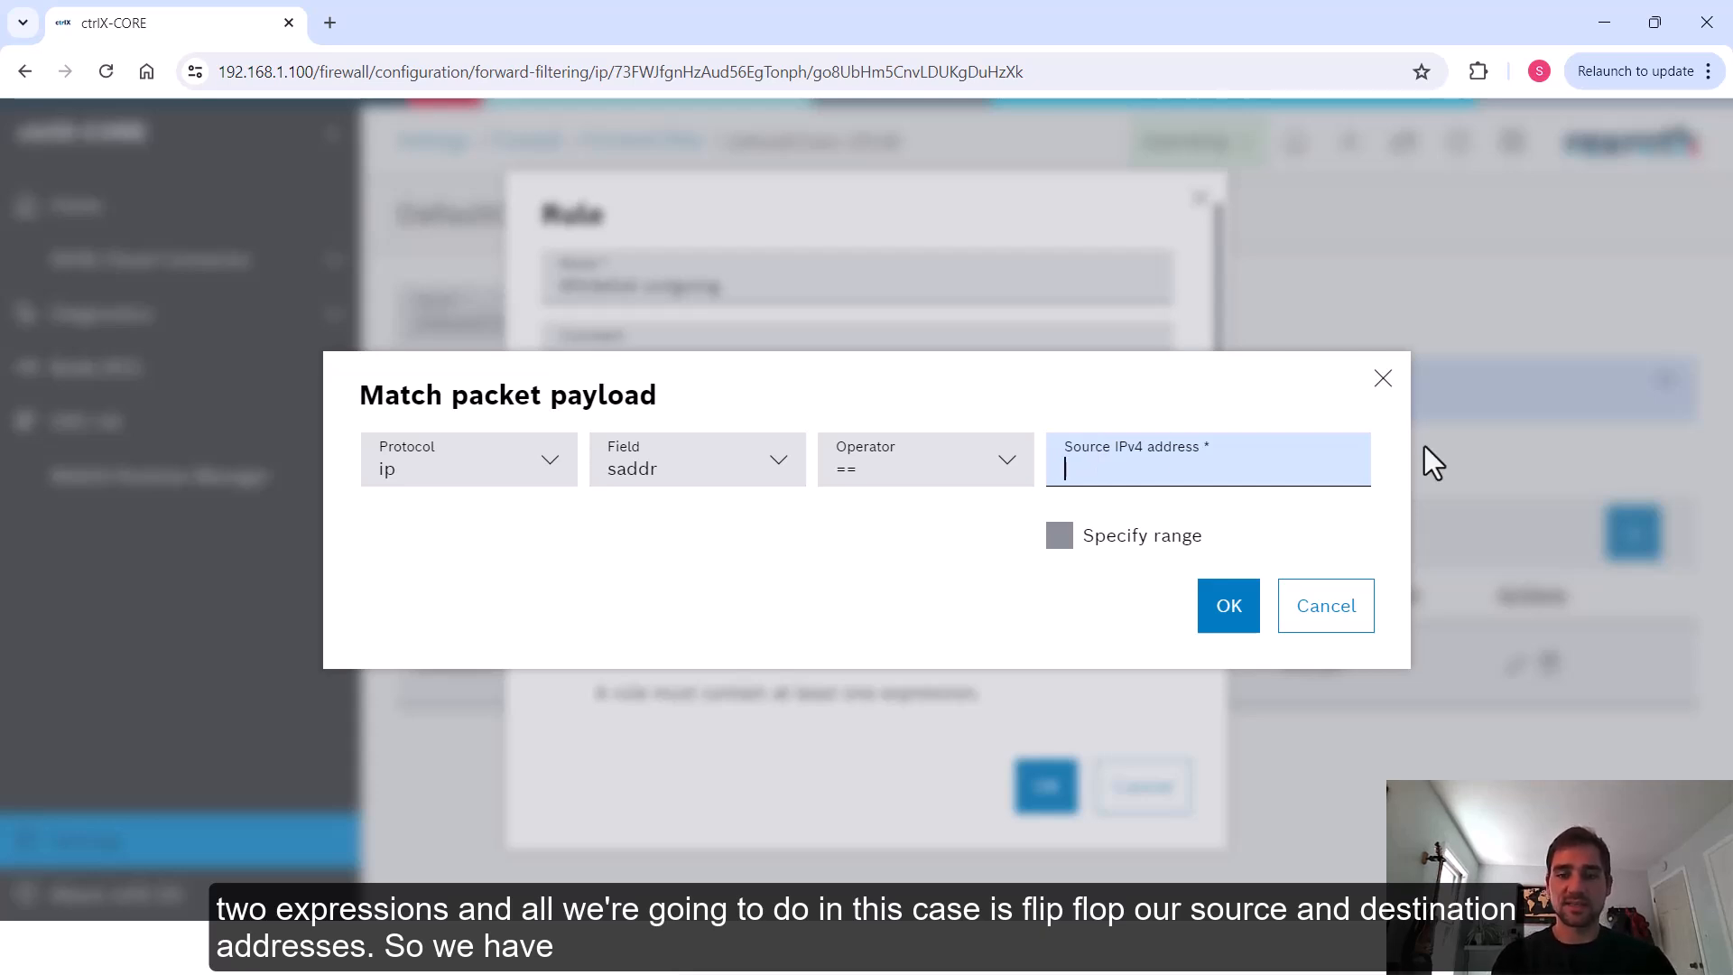
text(192.168.)
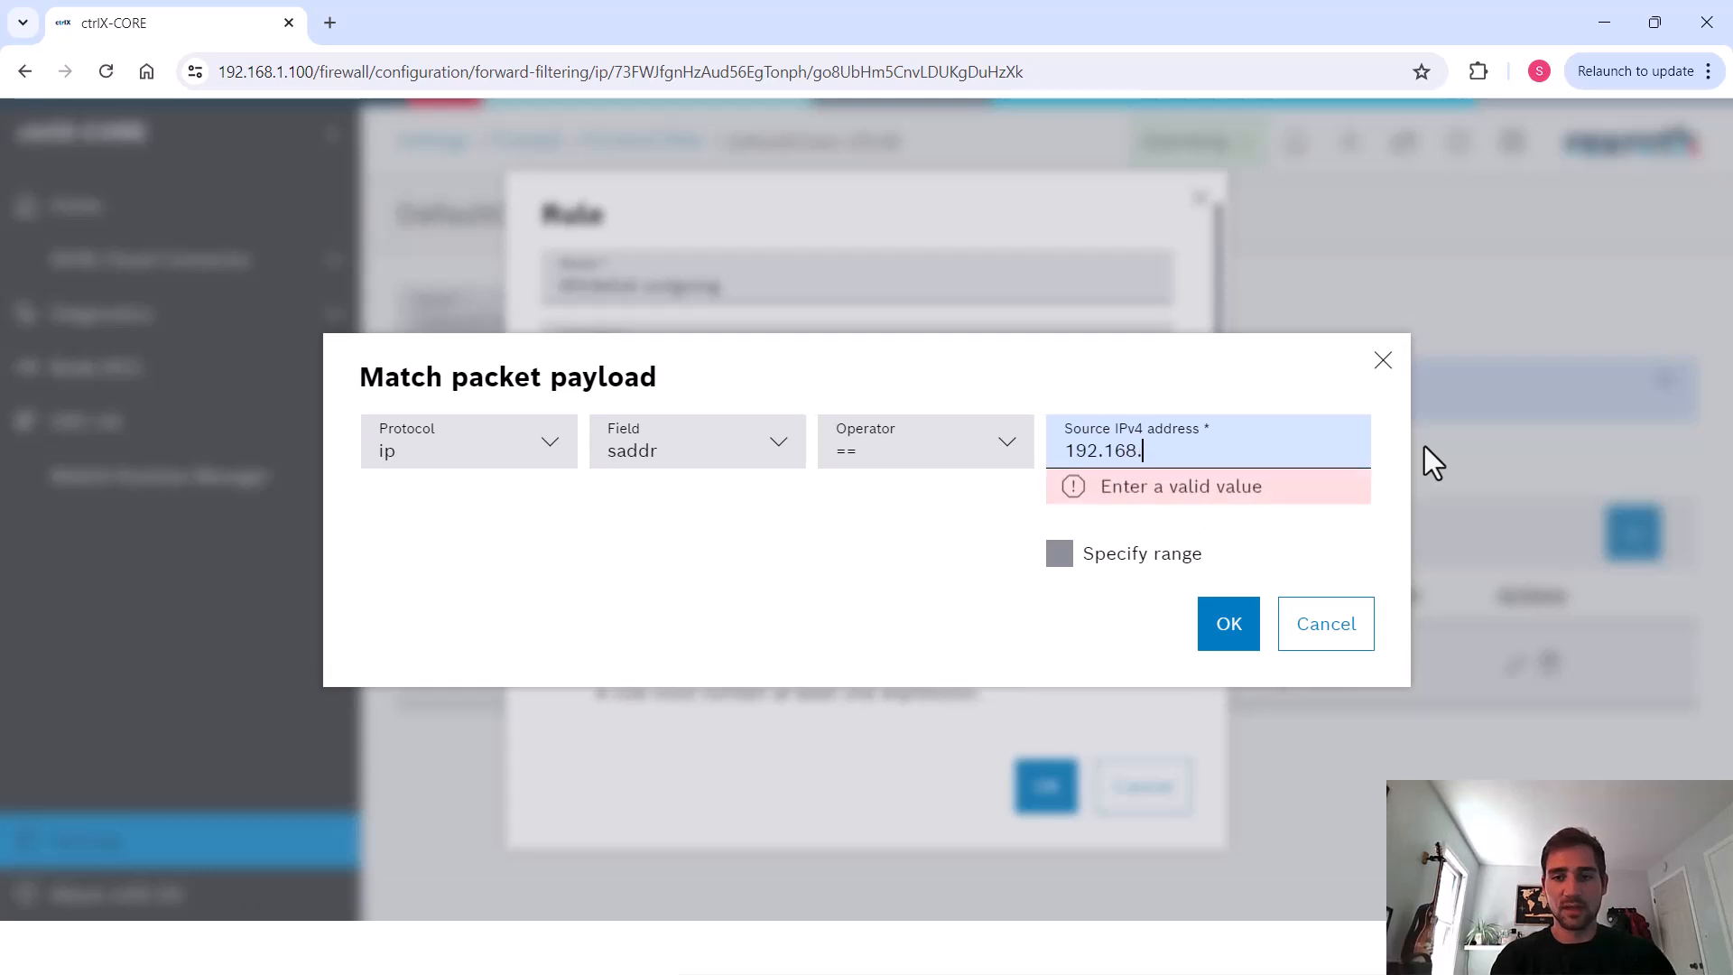
text(2.20)
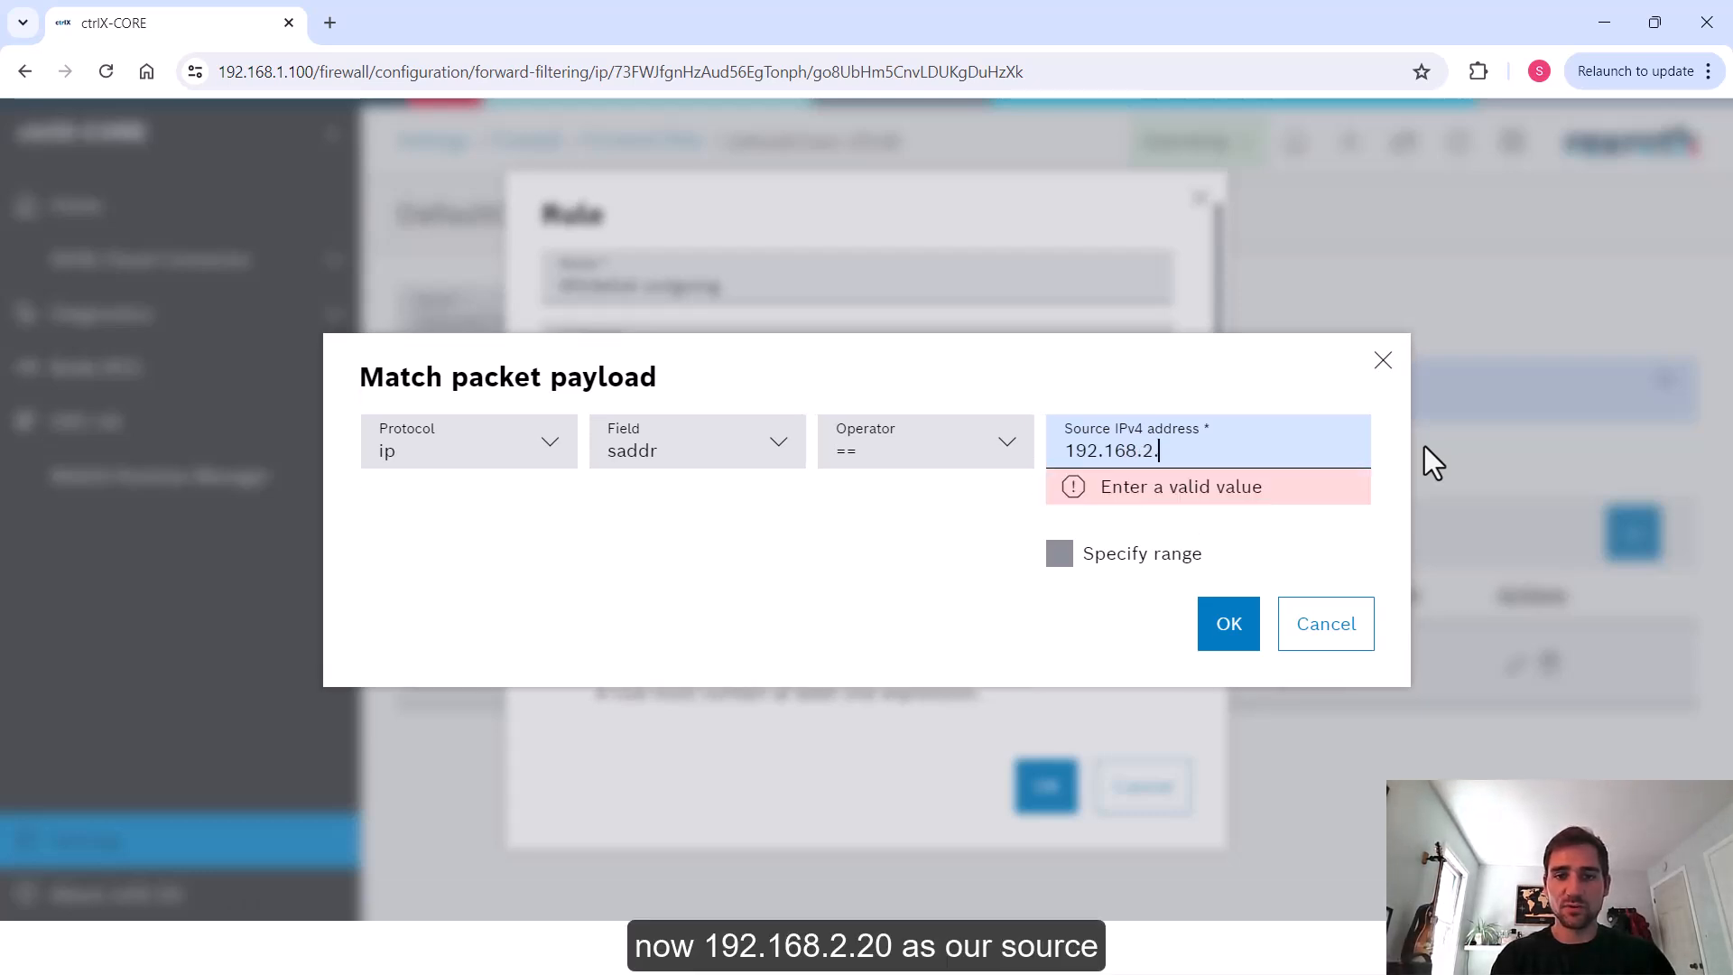
click(1235, 619)
Add a payload expression matching ip destination address (daddr) 192.168.1.20, then save the Whitelist outgoing rule
click(1146, 444)
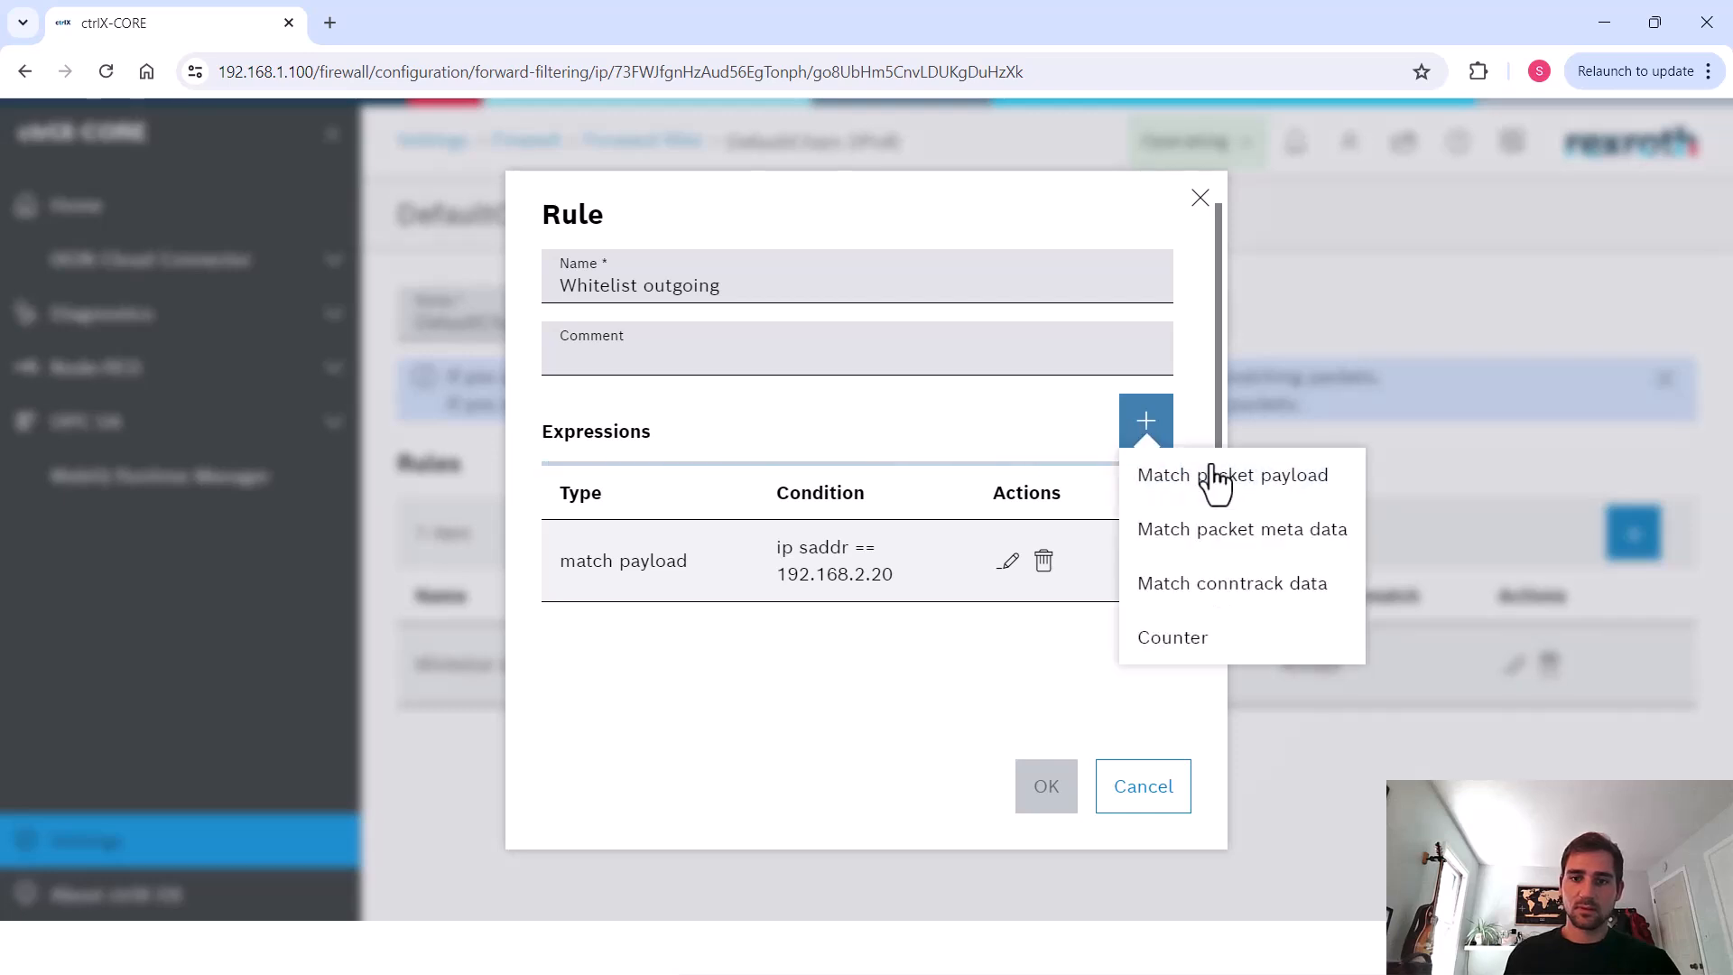
click(1213, 475)
click(750, 465)
click(681, 578)
click(1189, 456)
text(192.168.1.20)
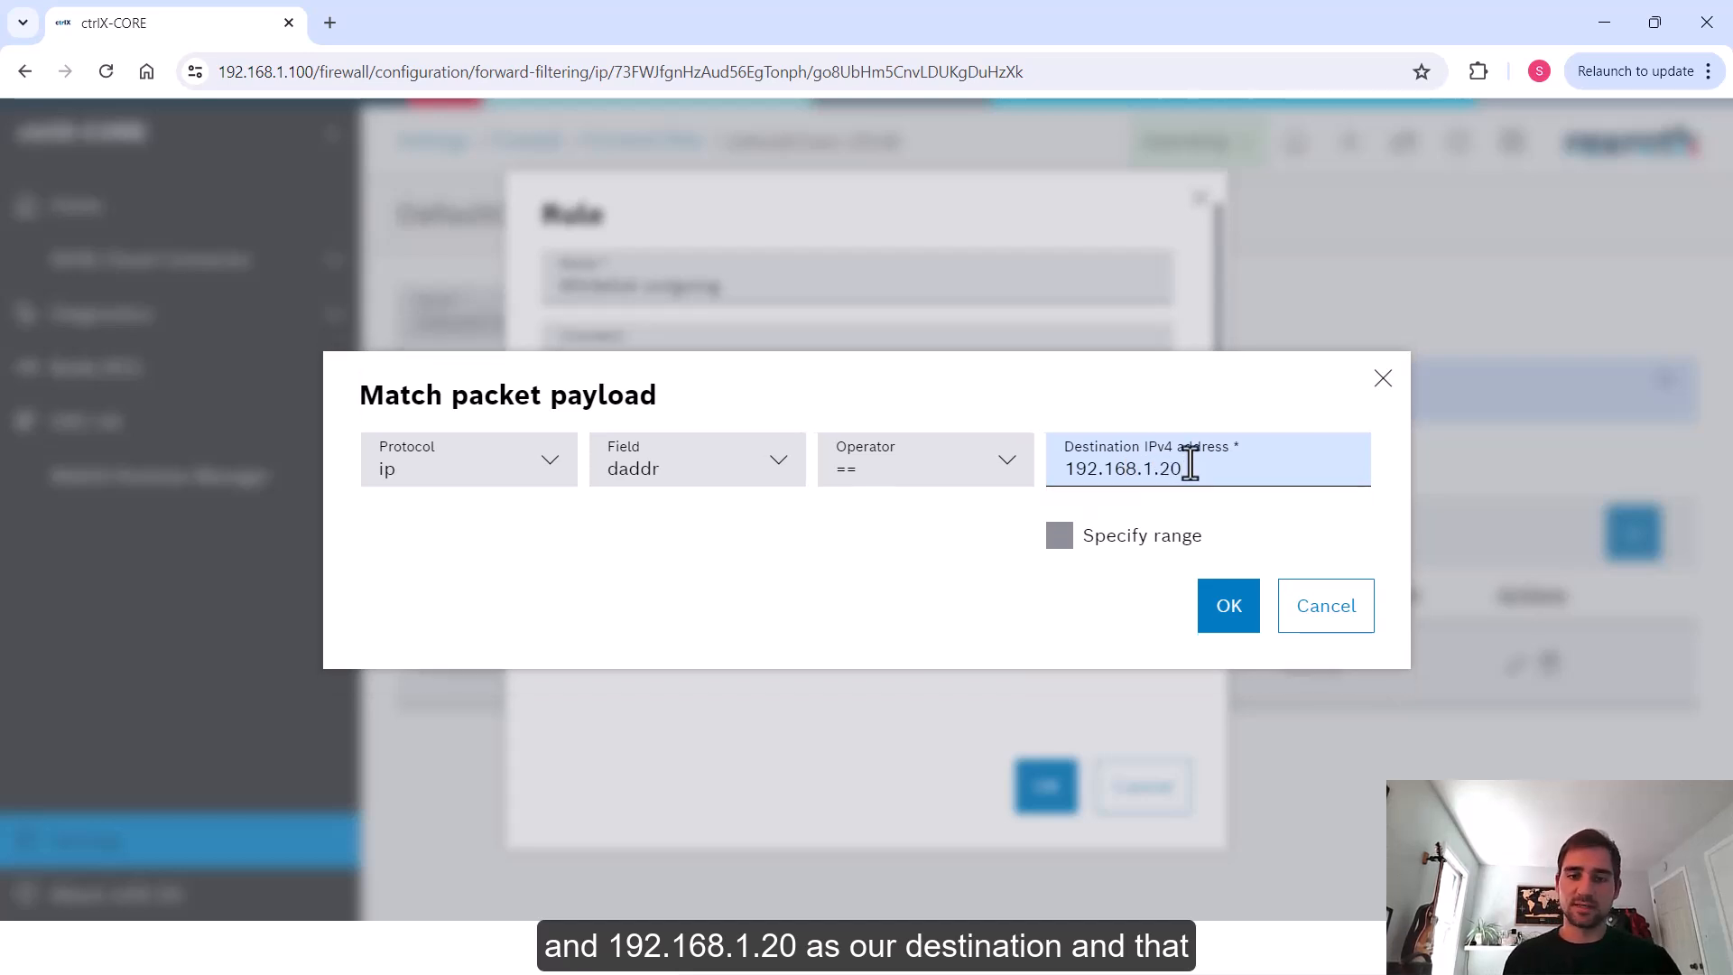
click(1232, 605)
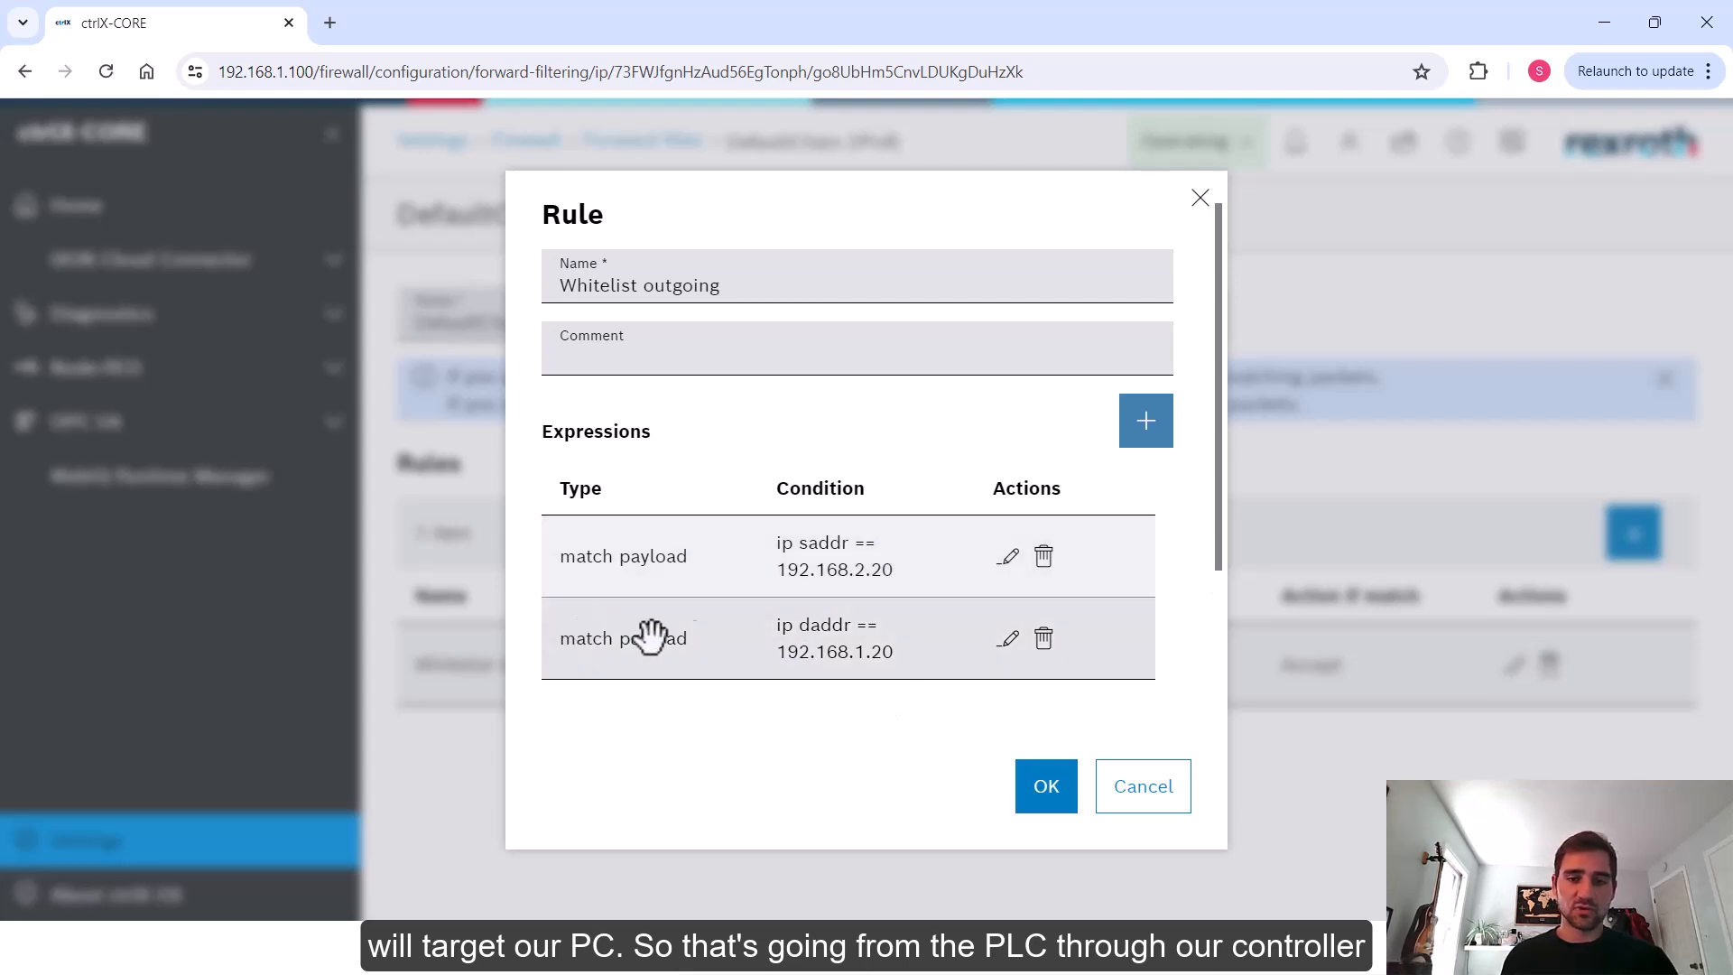
click(1045, 794)
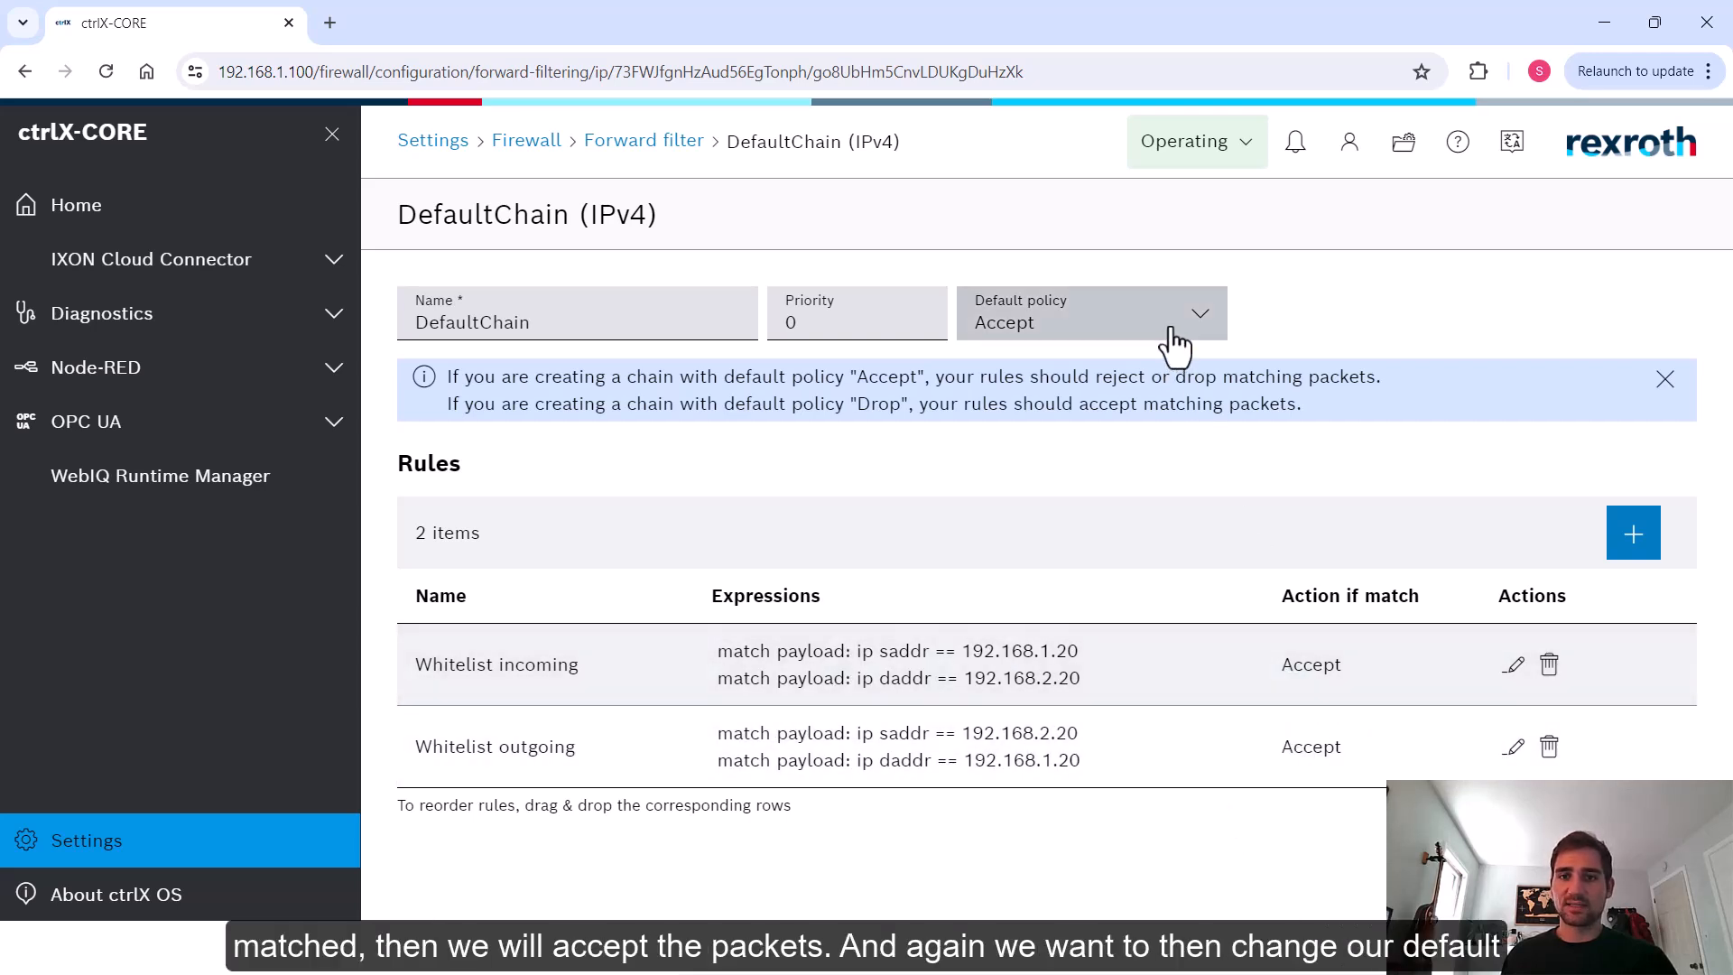
Change the DefaultChain's default policy to Drop and confirm the choice
click(1173, 342)
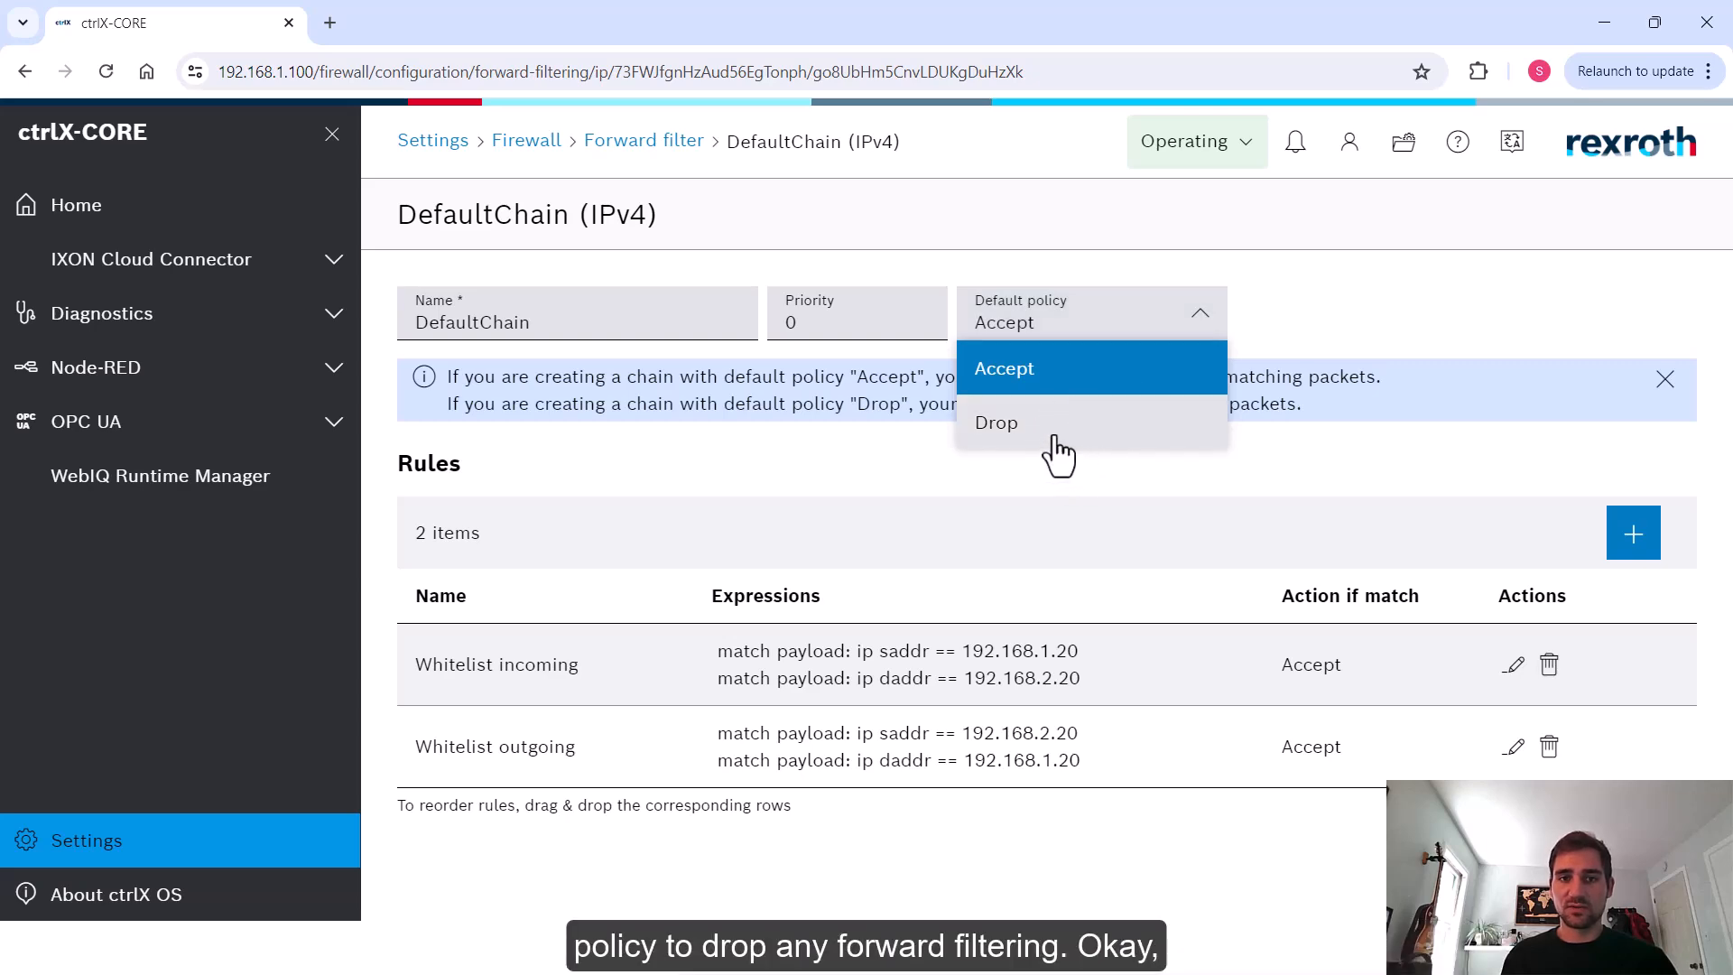
click(1055, 439)
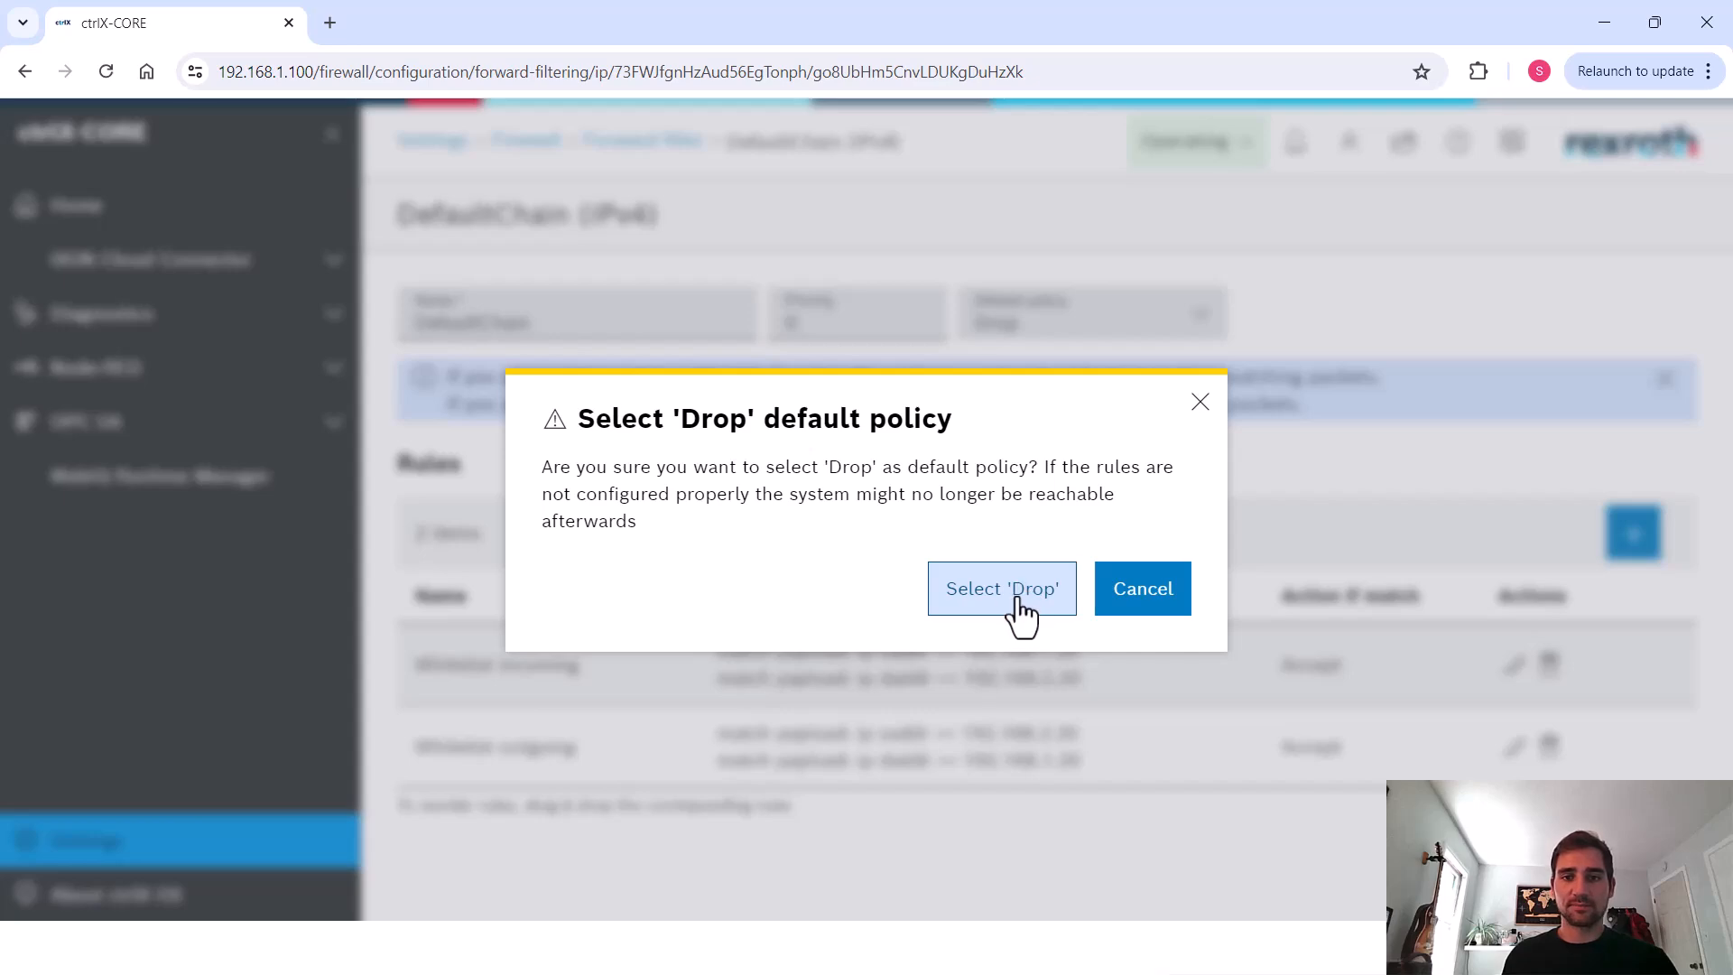
click(1019, 599)
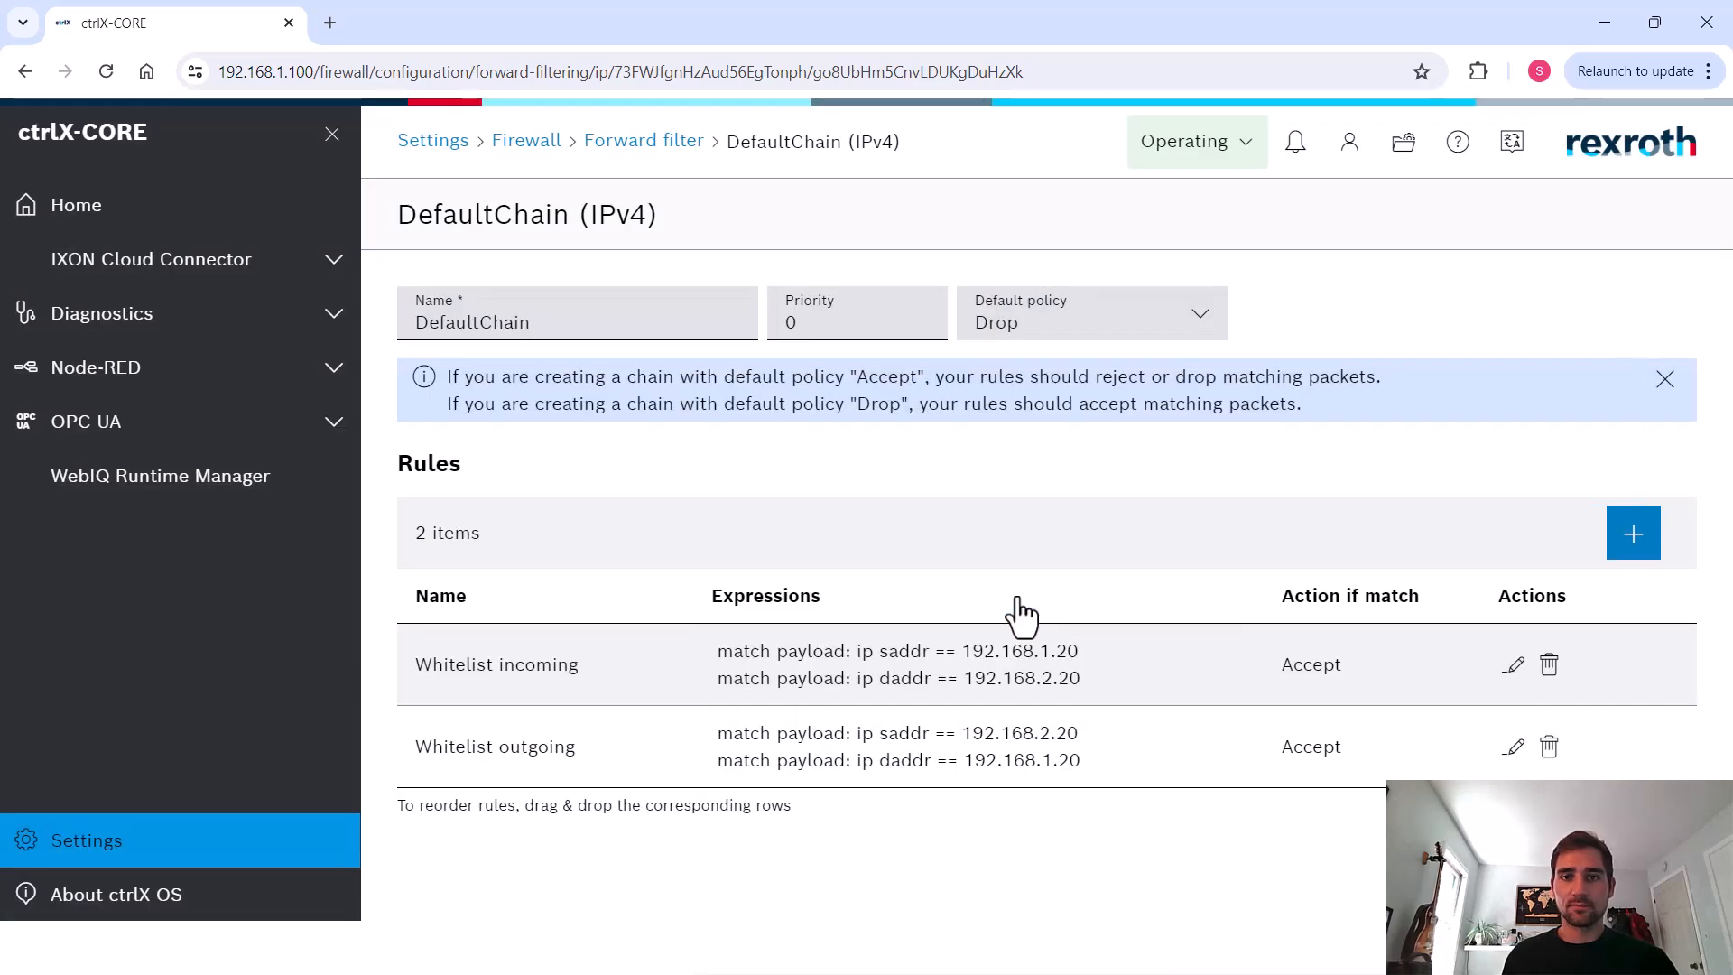
Switch to Logix Designer and go online with the PLC through the controller
click(426, 133)
click(579, 575)
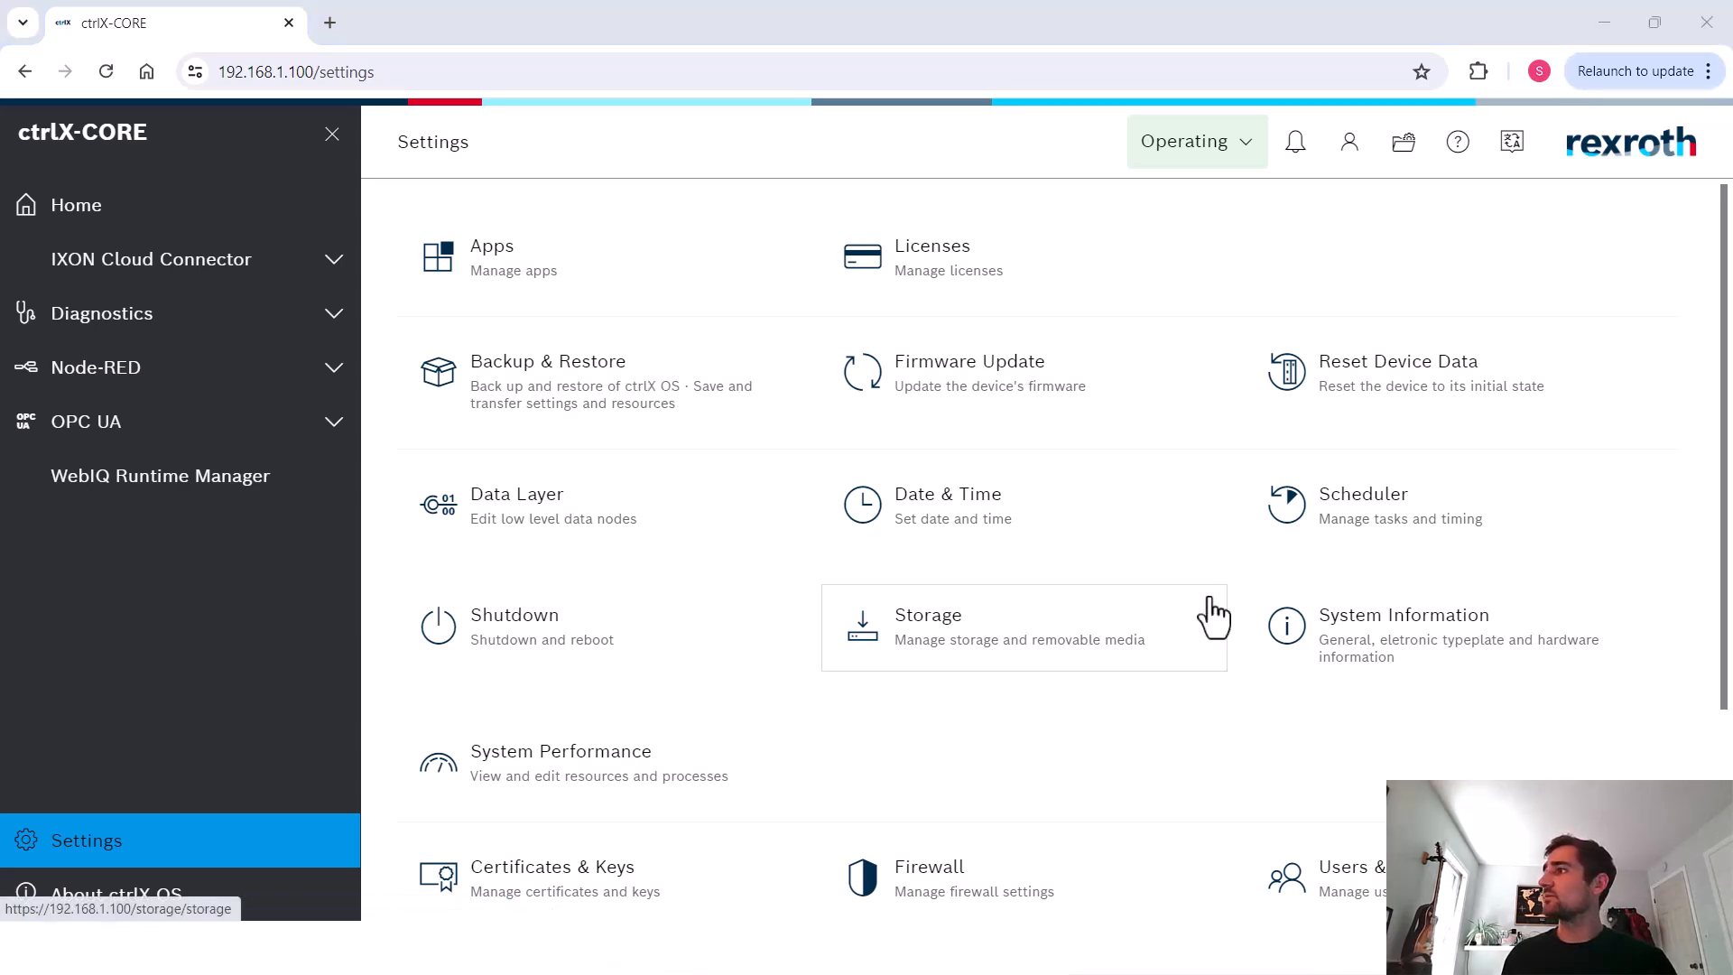
key(alt+Tab)
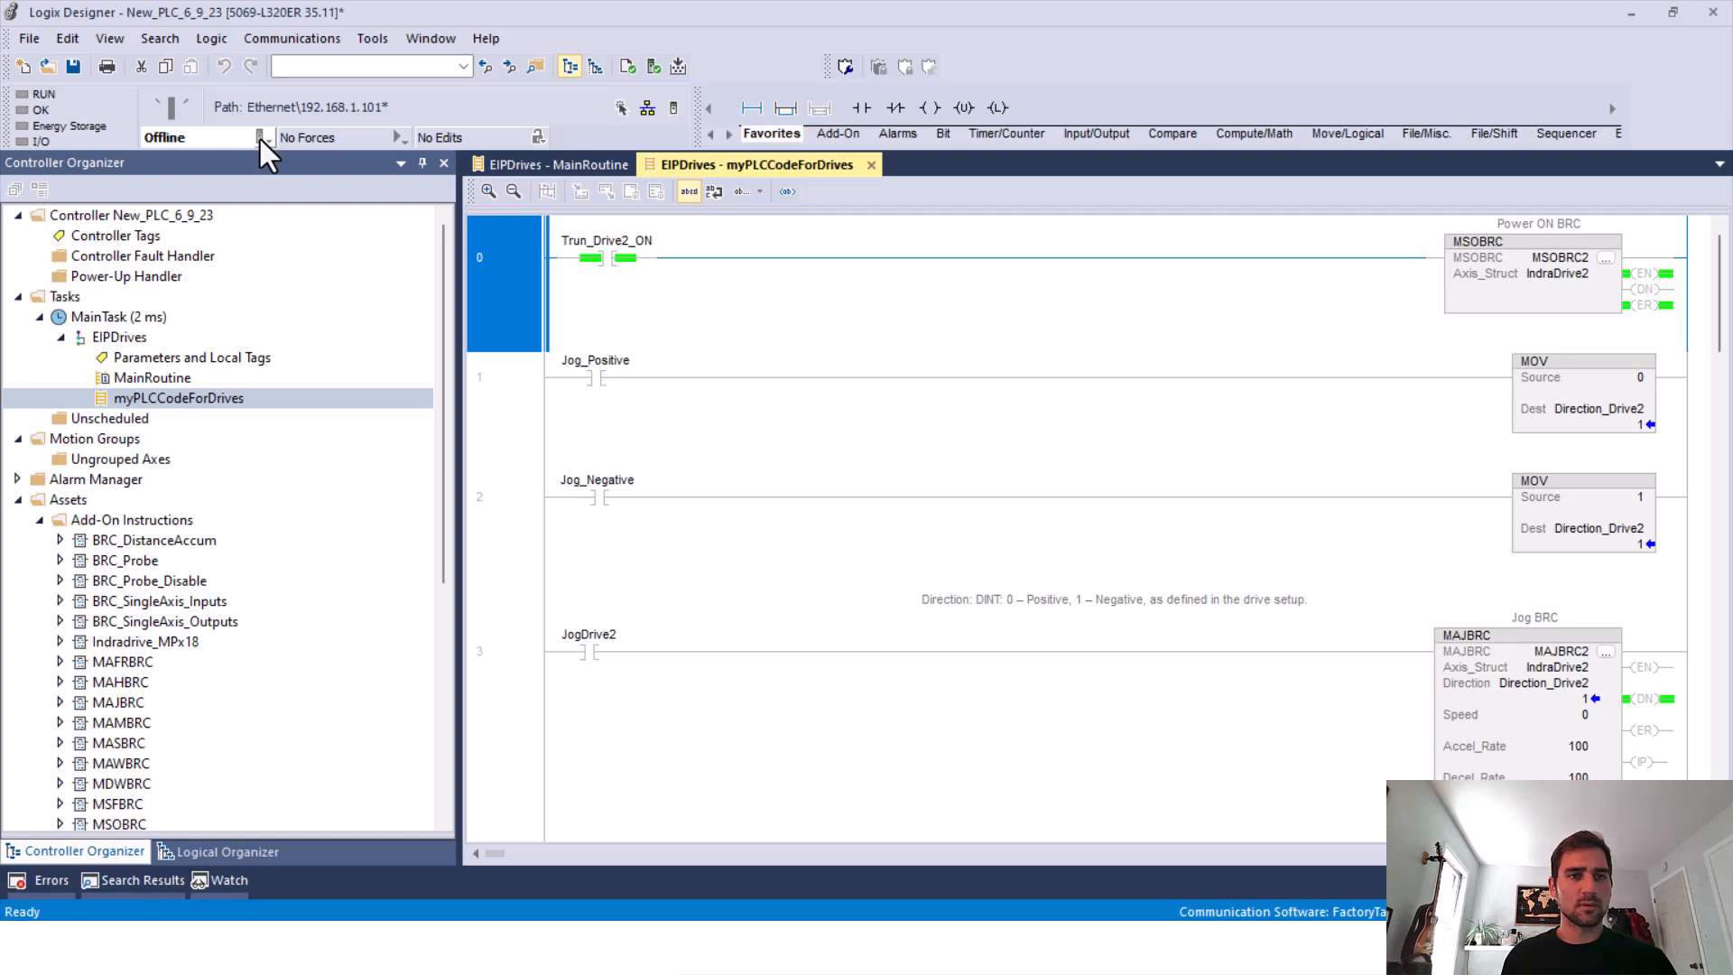
click(260, 138)
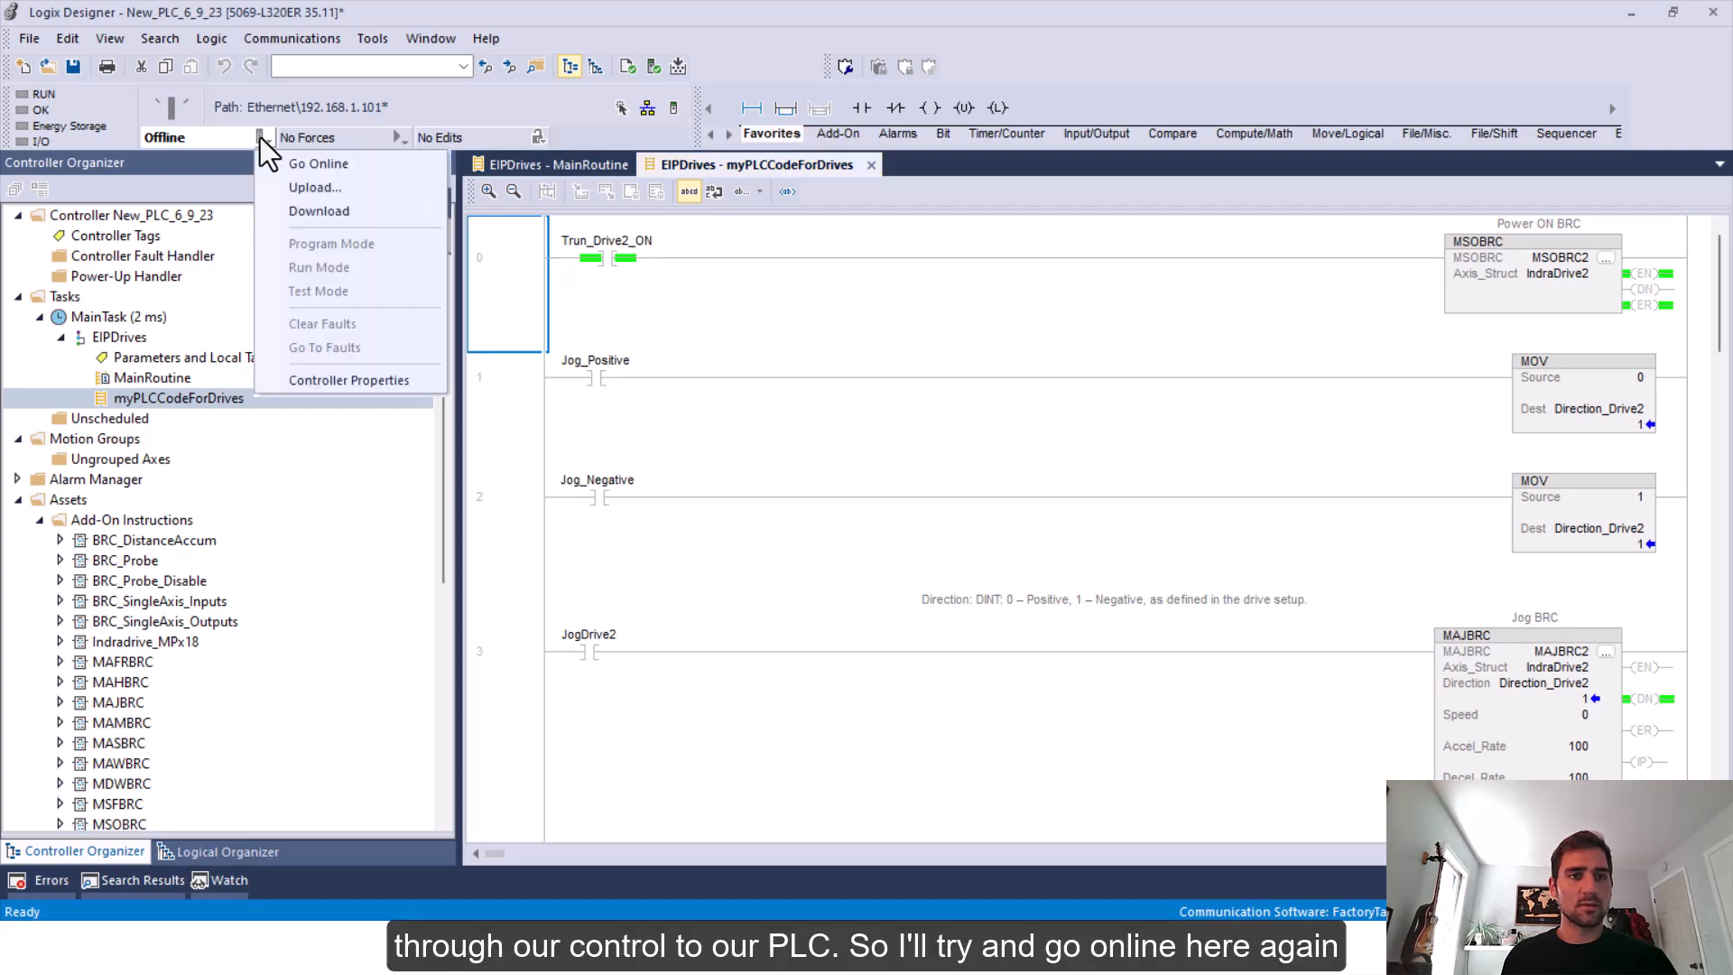
click(307, 166)
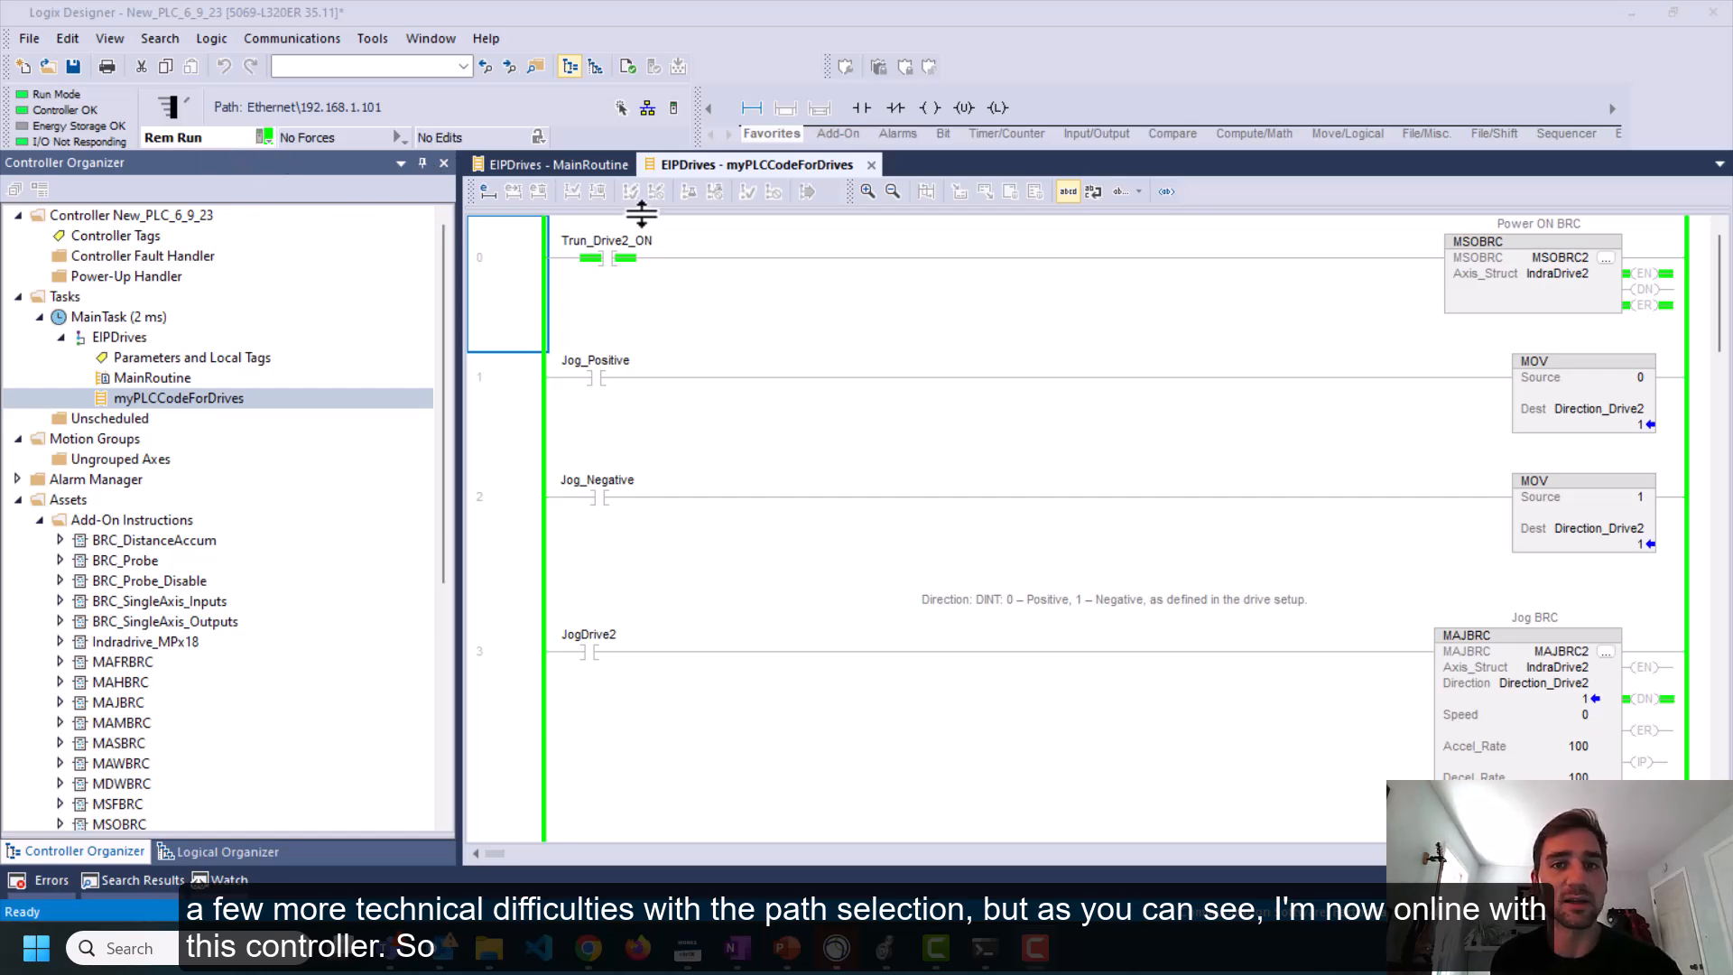
Back in the browser, change the Whitelist incoming rule's source address to 192.168.1.25 and save the rule
click(588, 953)
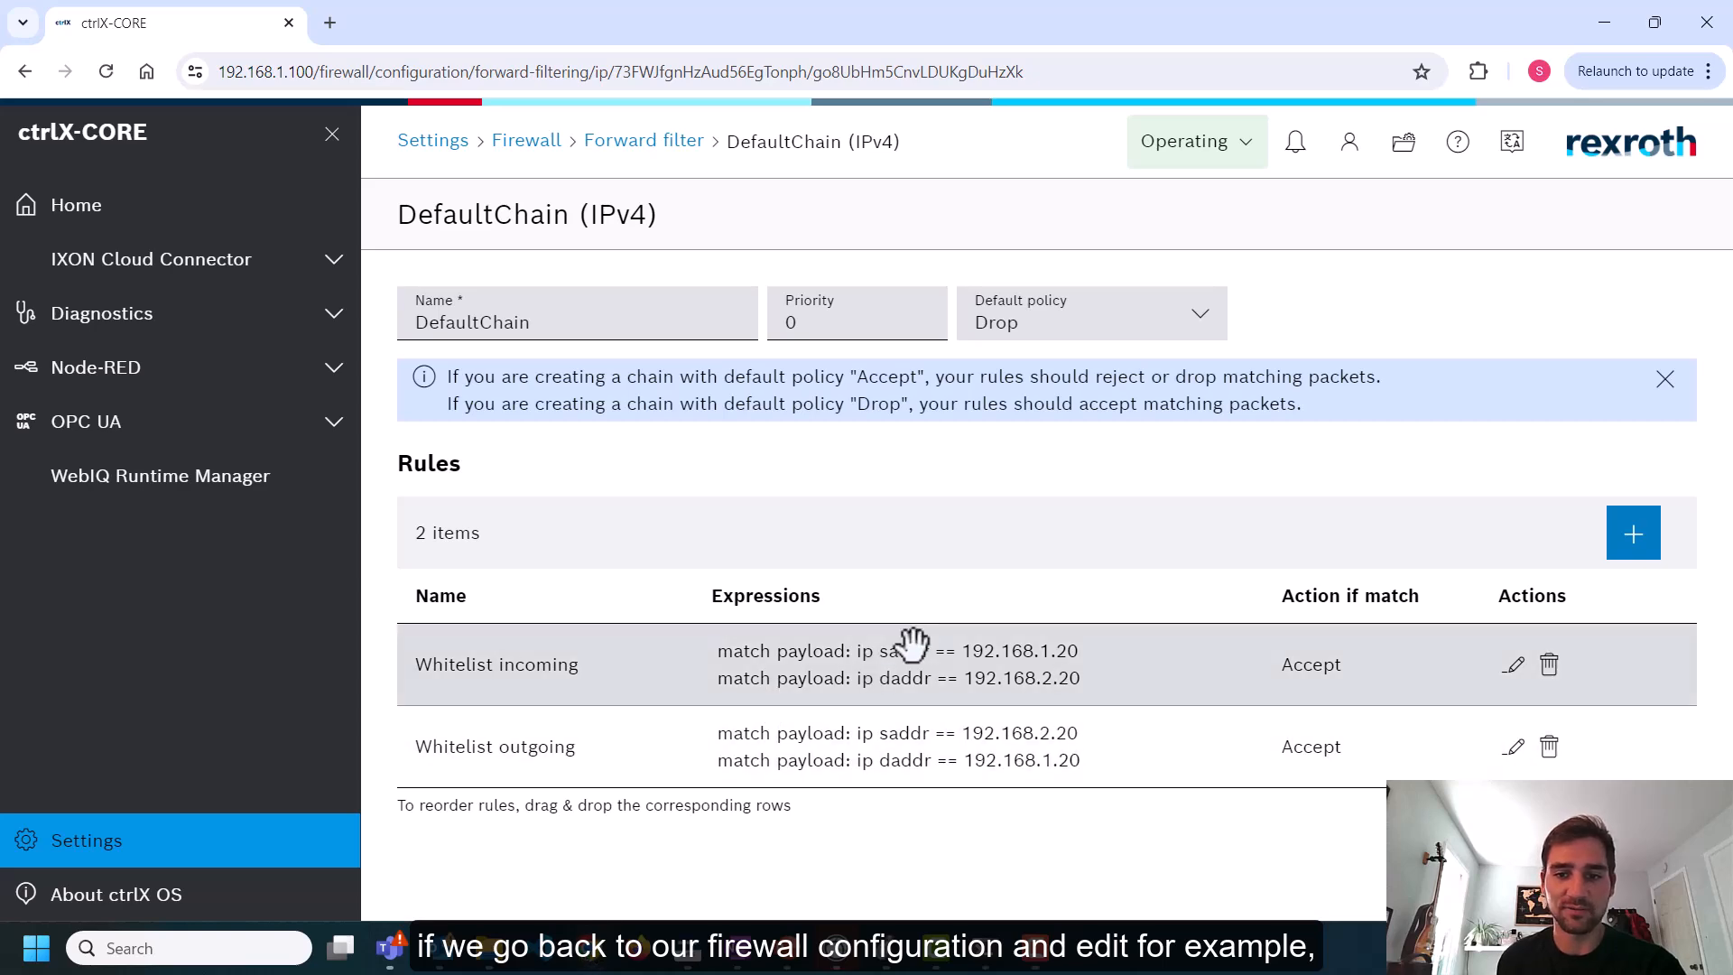
click(1514, 666)
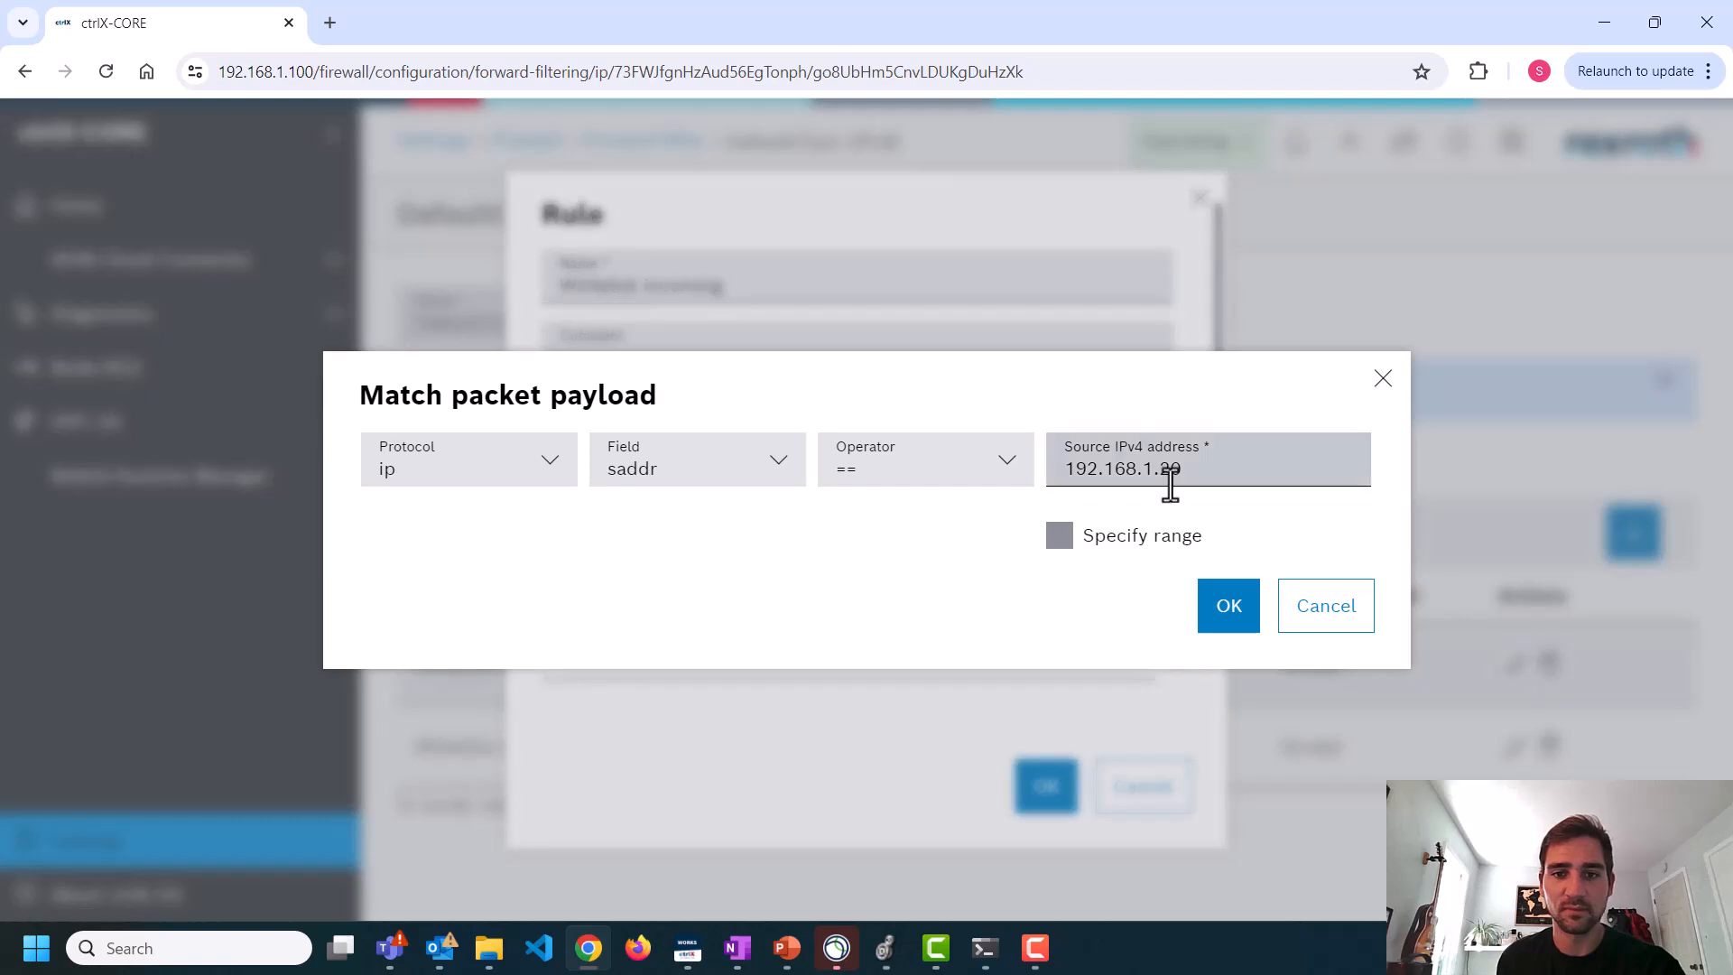
click(1285, 463)
key(BackSpace)
text(5)
click(1229, 606)
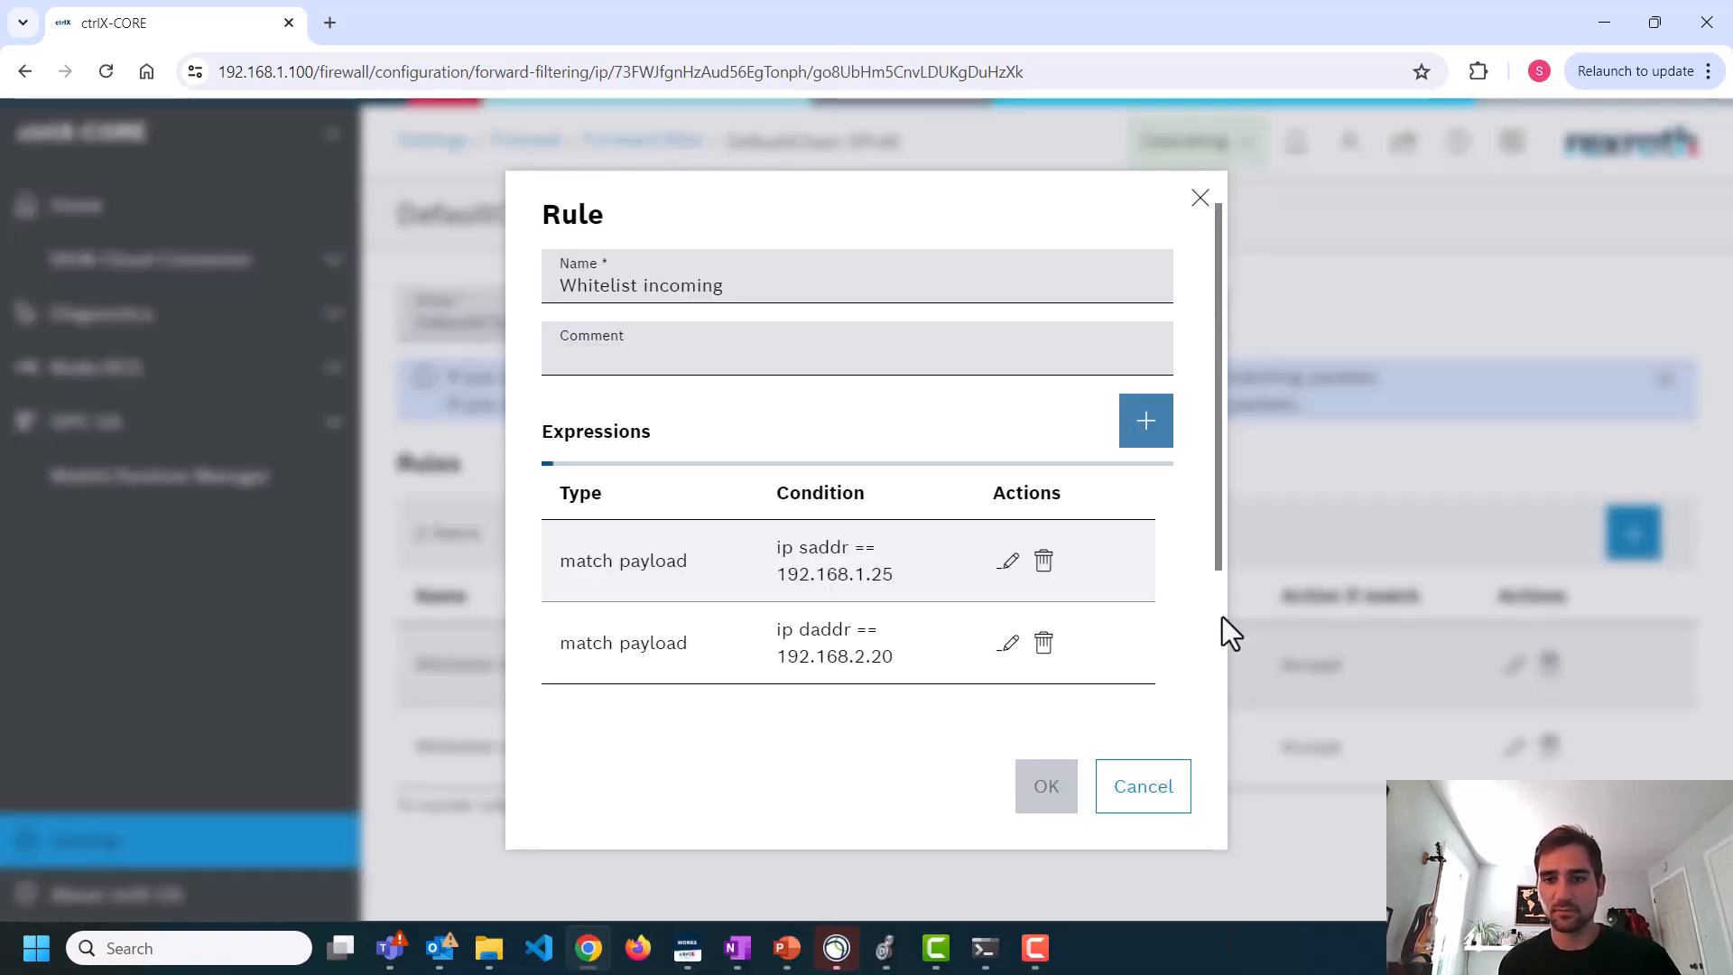
click(1040, 787)
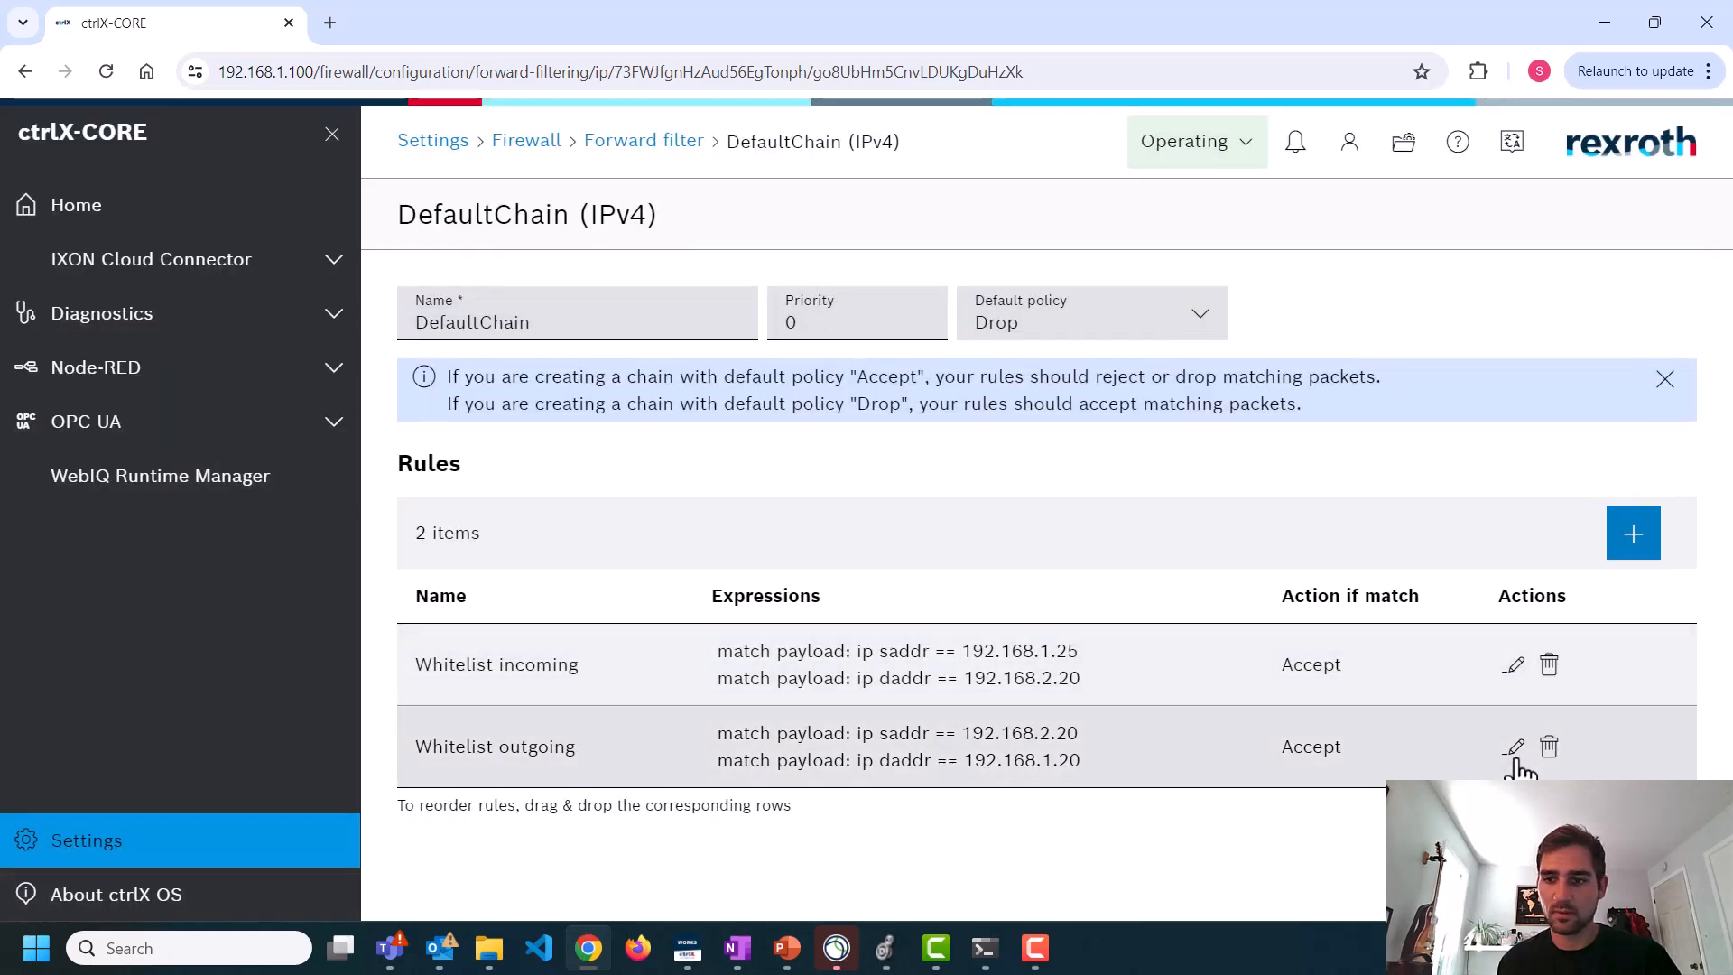
Change the Whitelist outgoing rule's destination address to 192.168.1.25 and save the rule
click(1497, 752)
click(1020, 568)
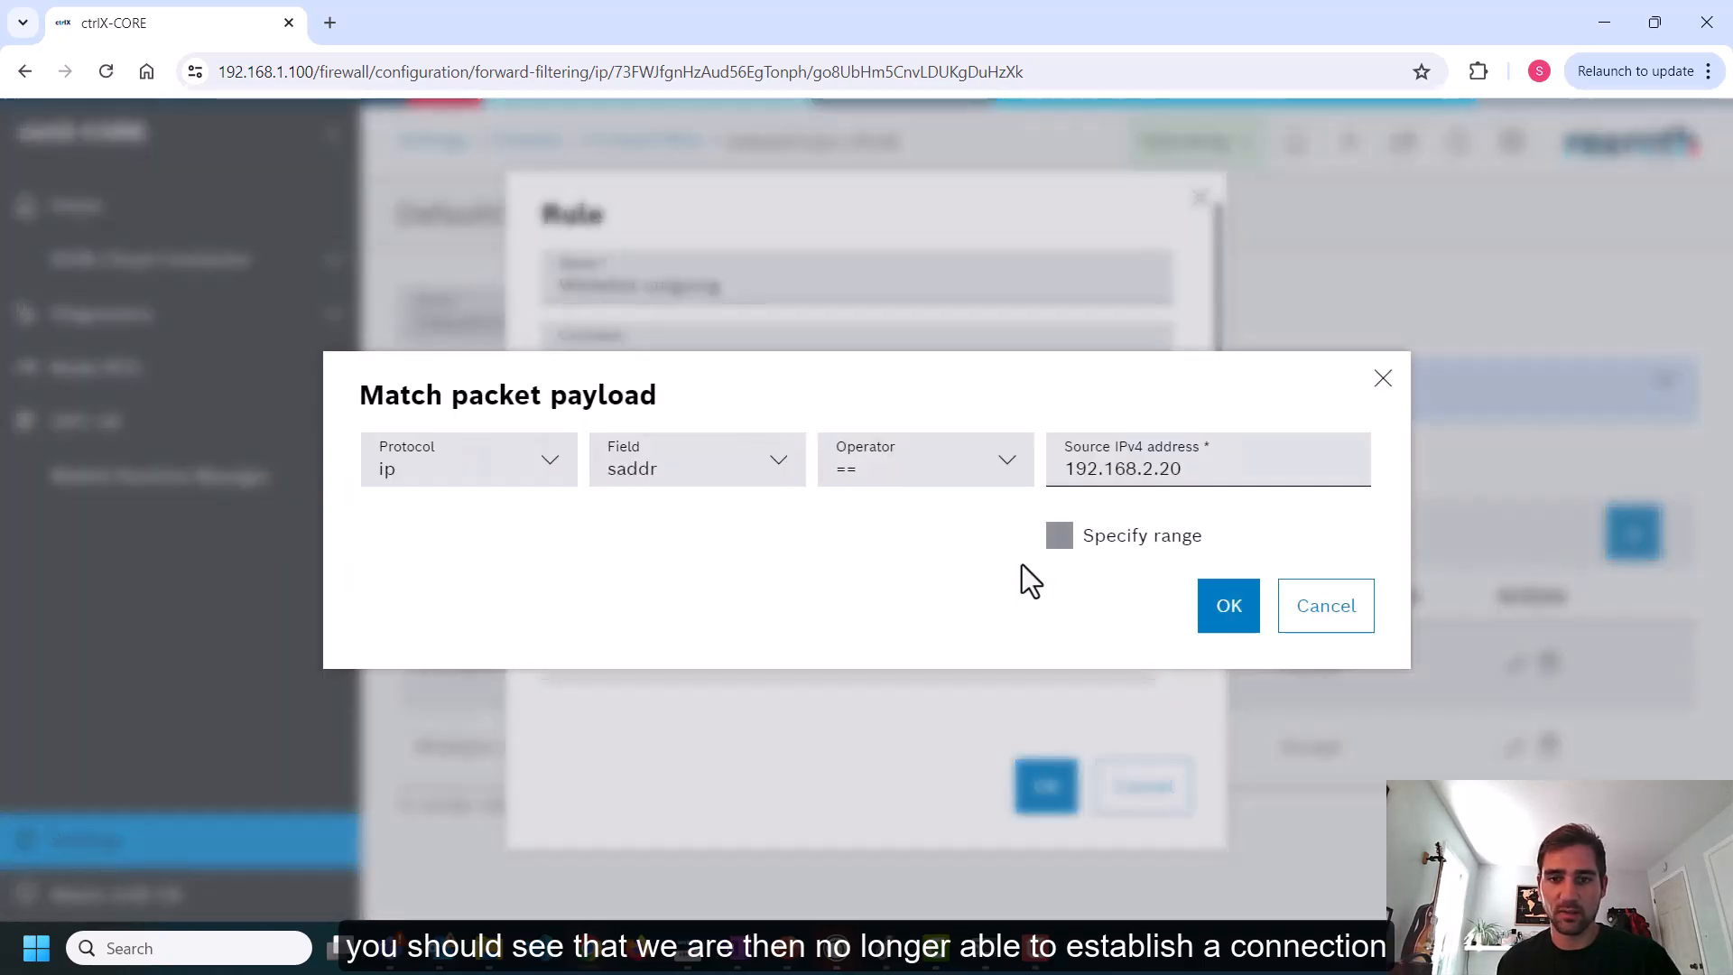
click(1337, 618)
click(1013, 643)
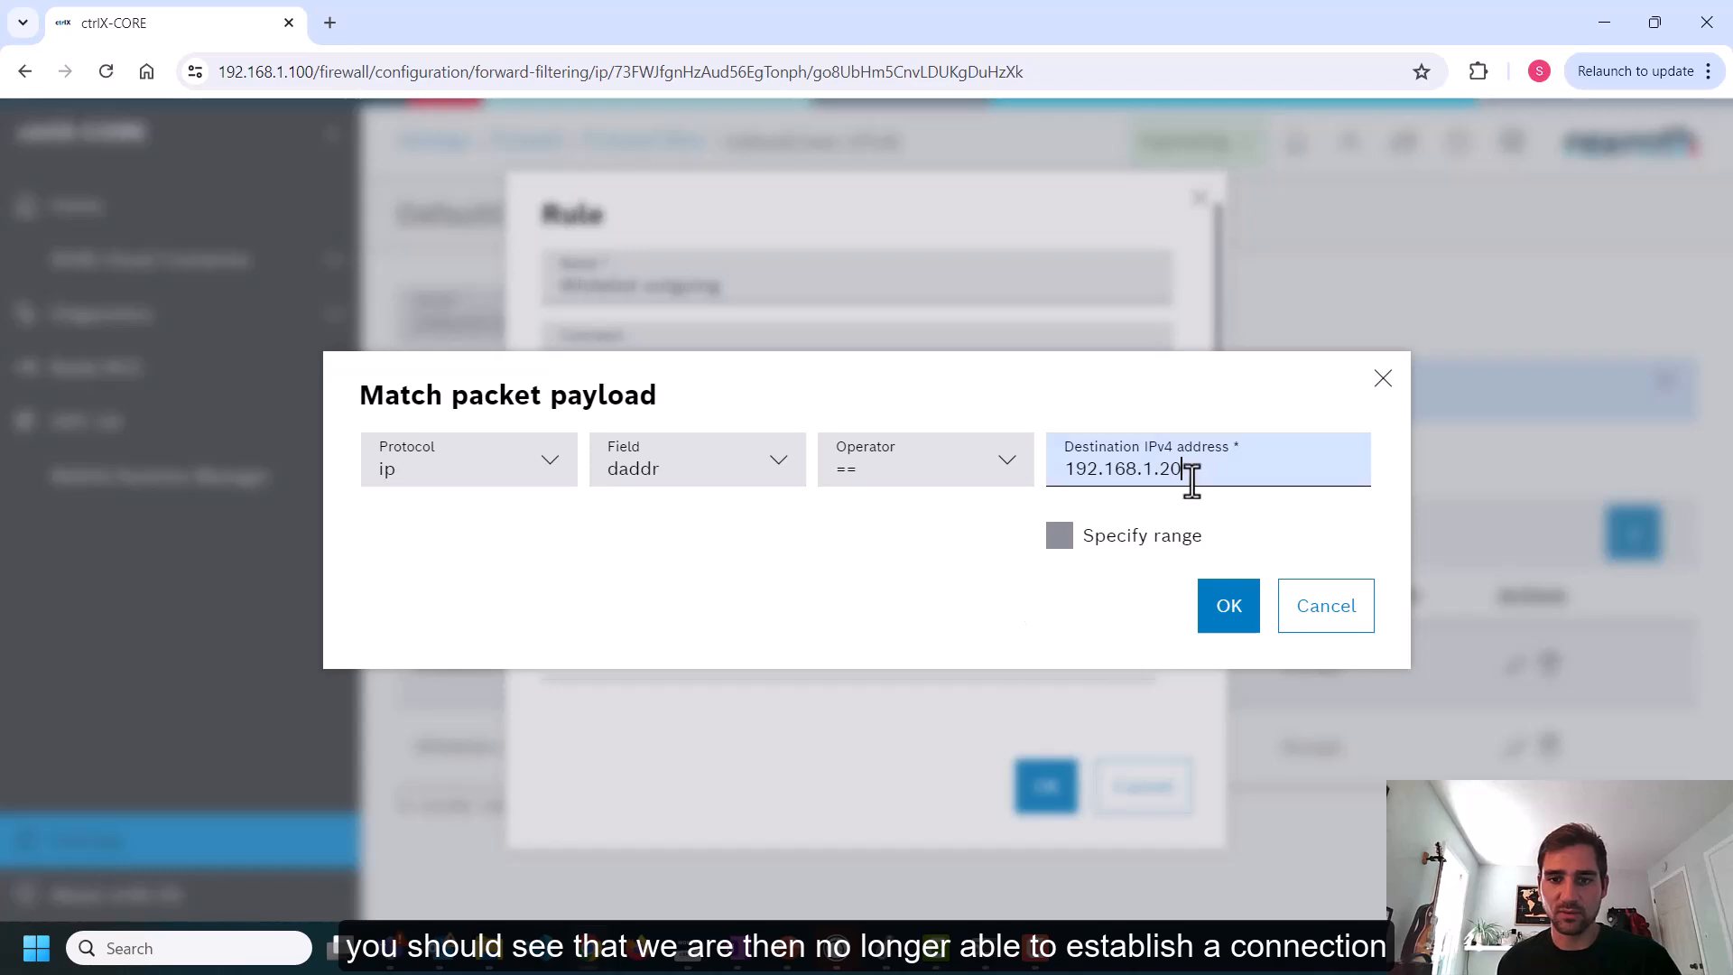
key(BackSpace)
text(5)
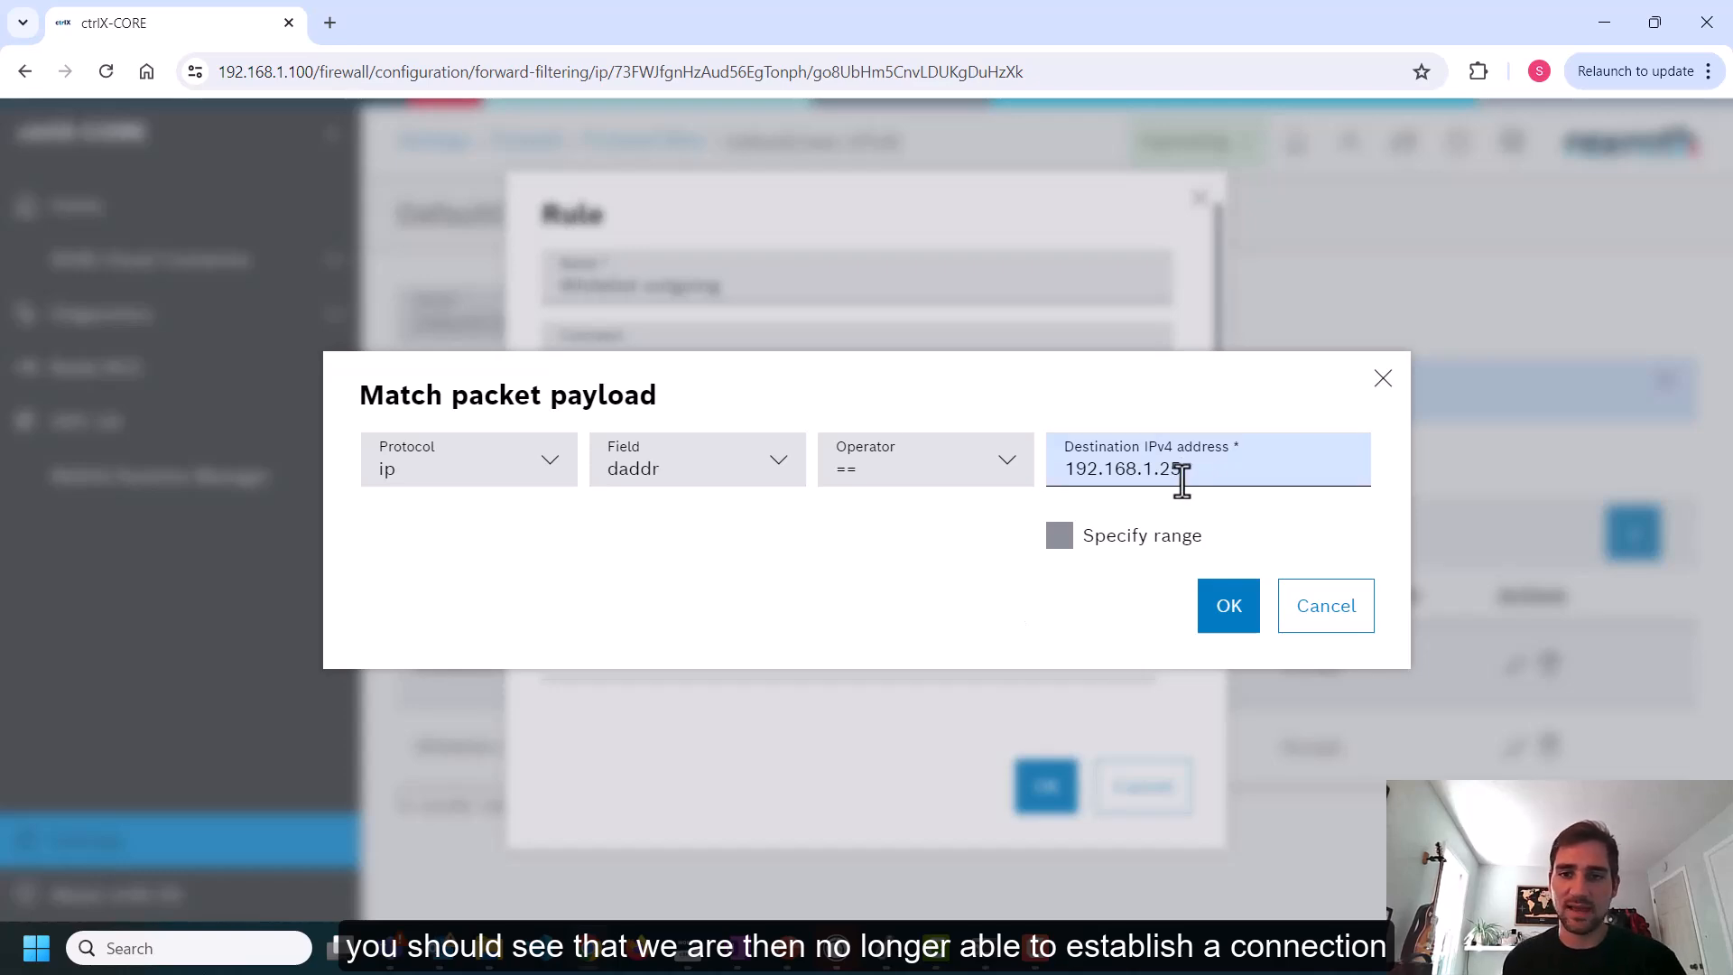
click(1229, 607)
click(1043, 793)
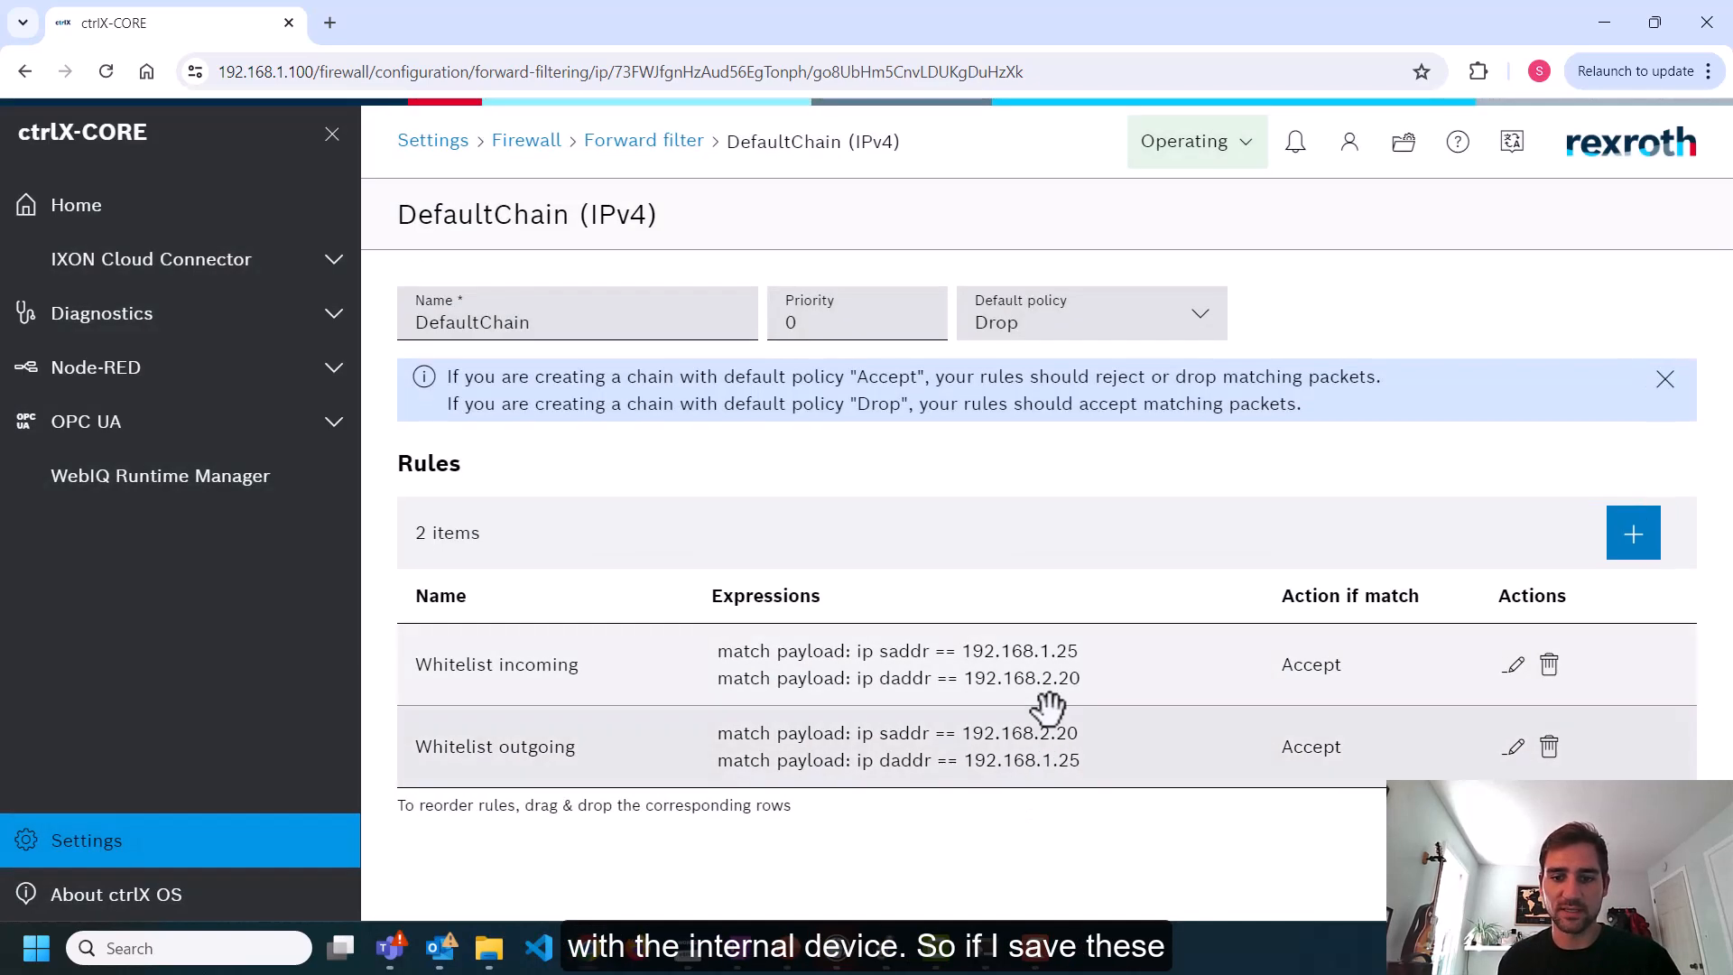
Apply the updated firewall configuration, then switch to Logix Designer and dismiss the communication-loss message
click(430, 145)
click(582, 571)
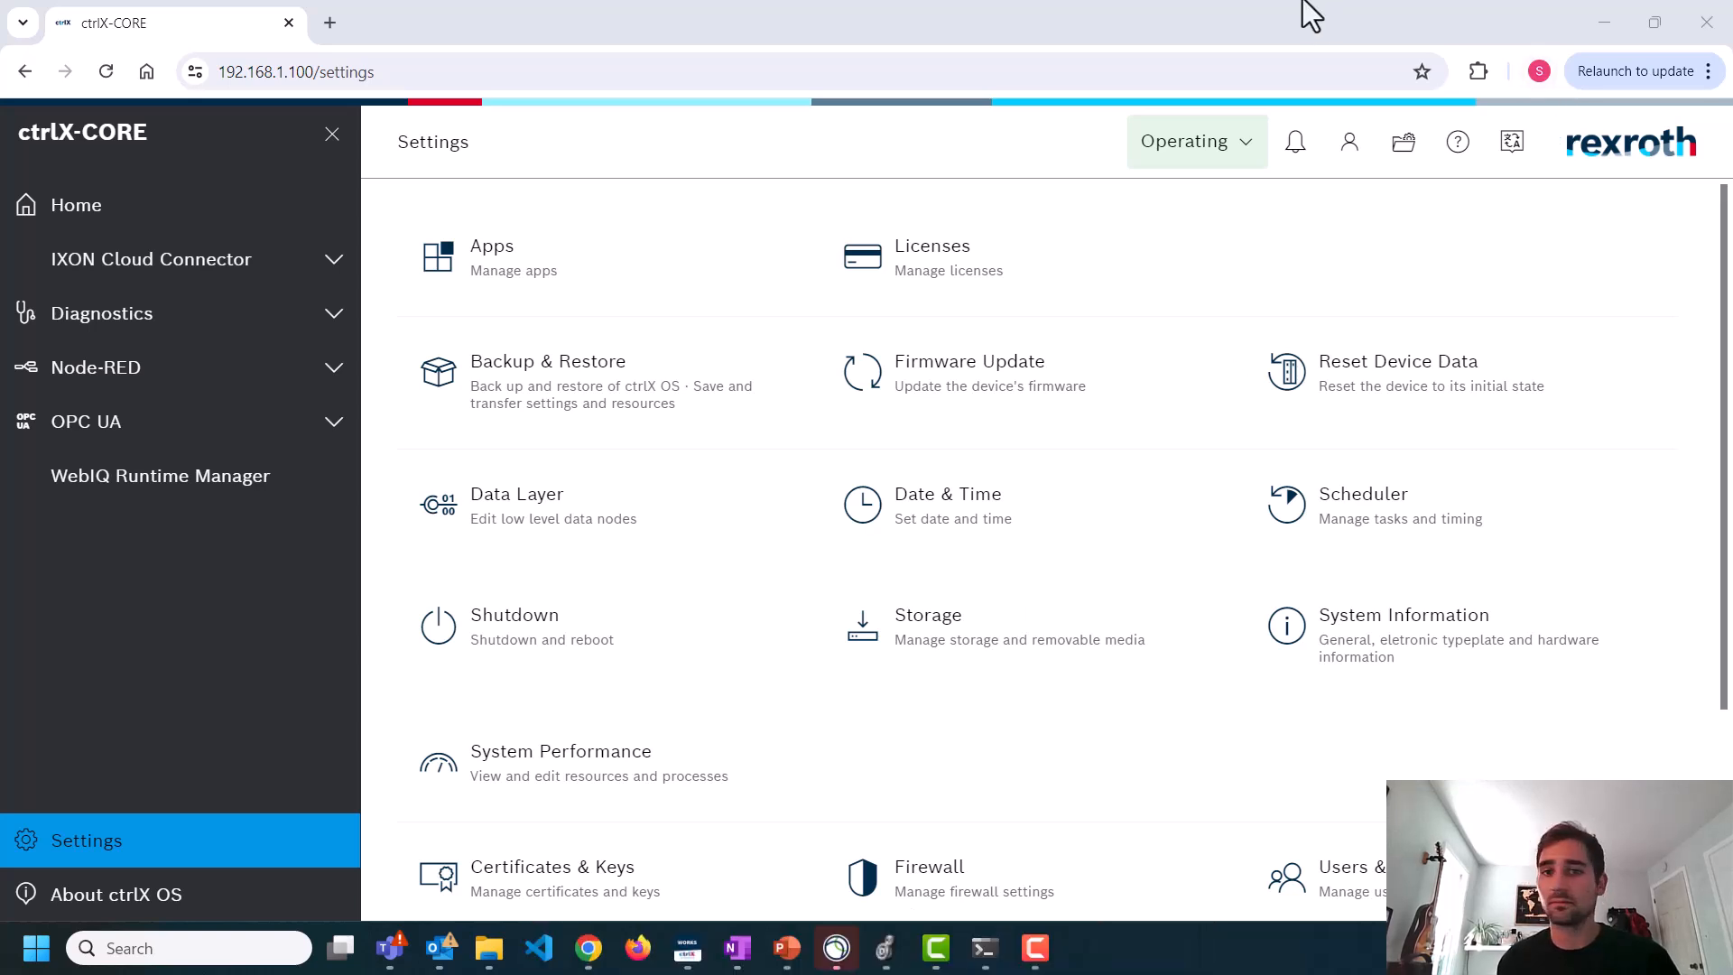
click(1604, 26)
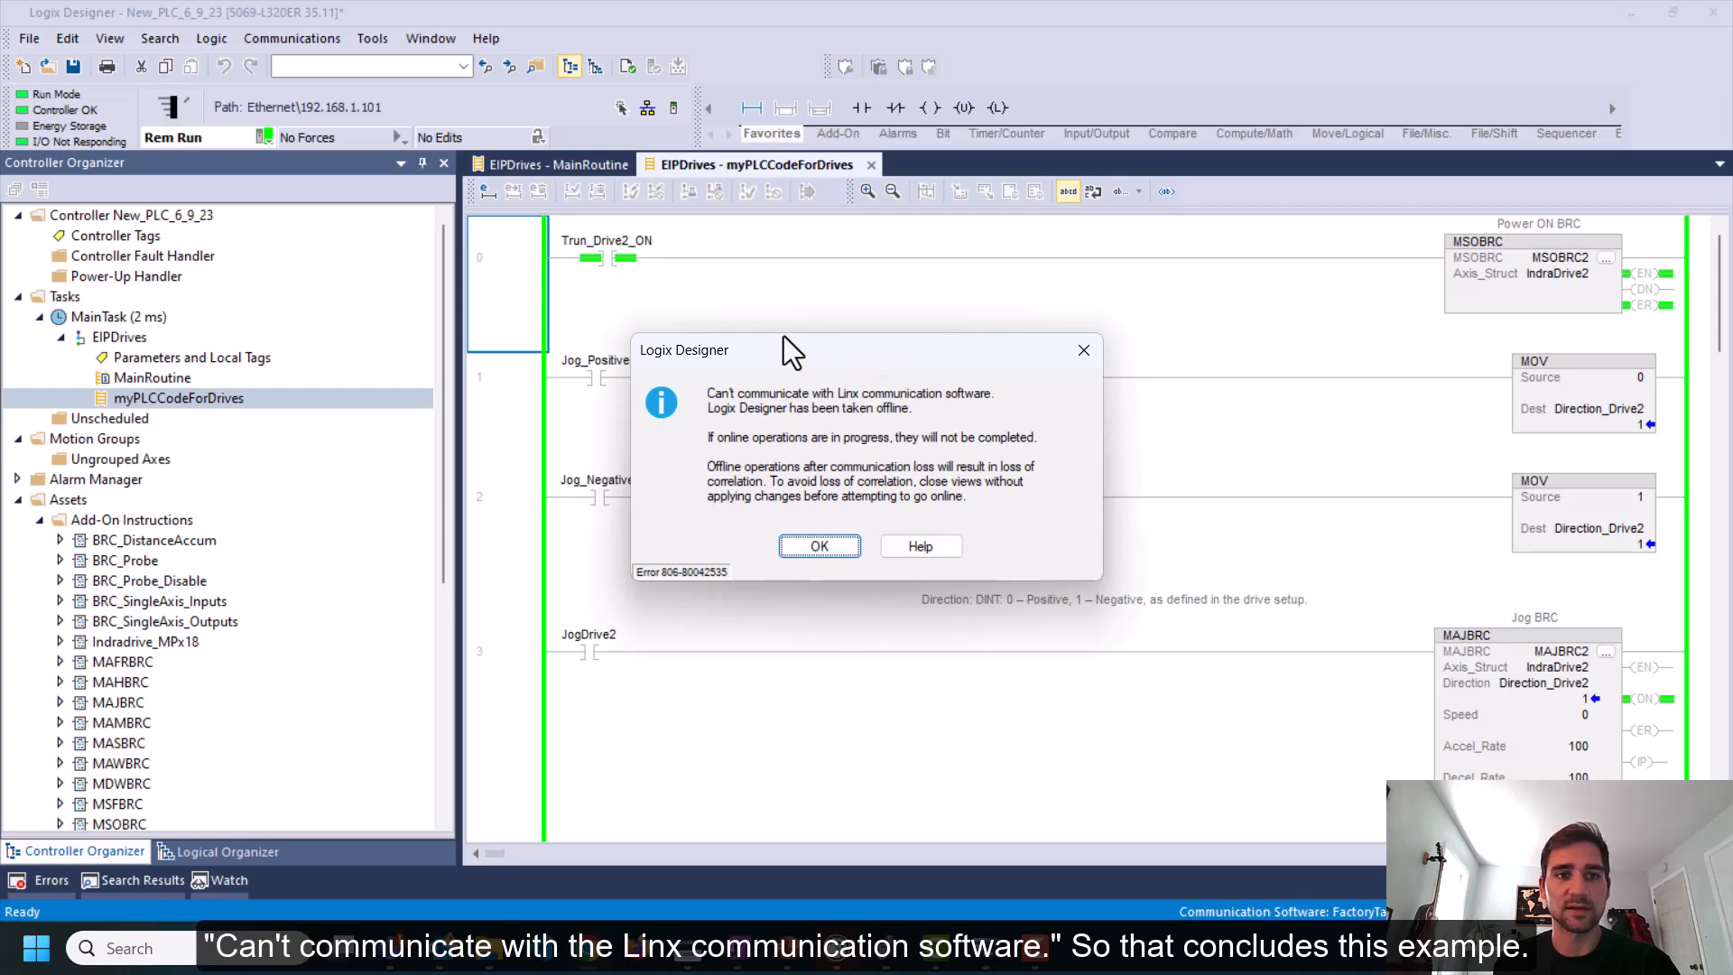
click(798, 544)
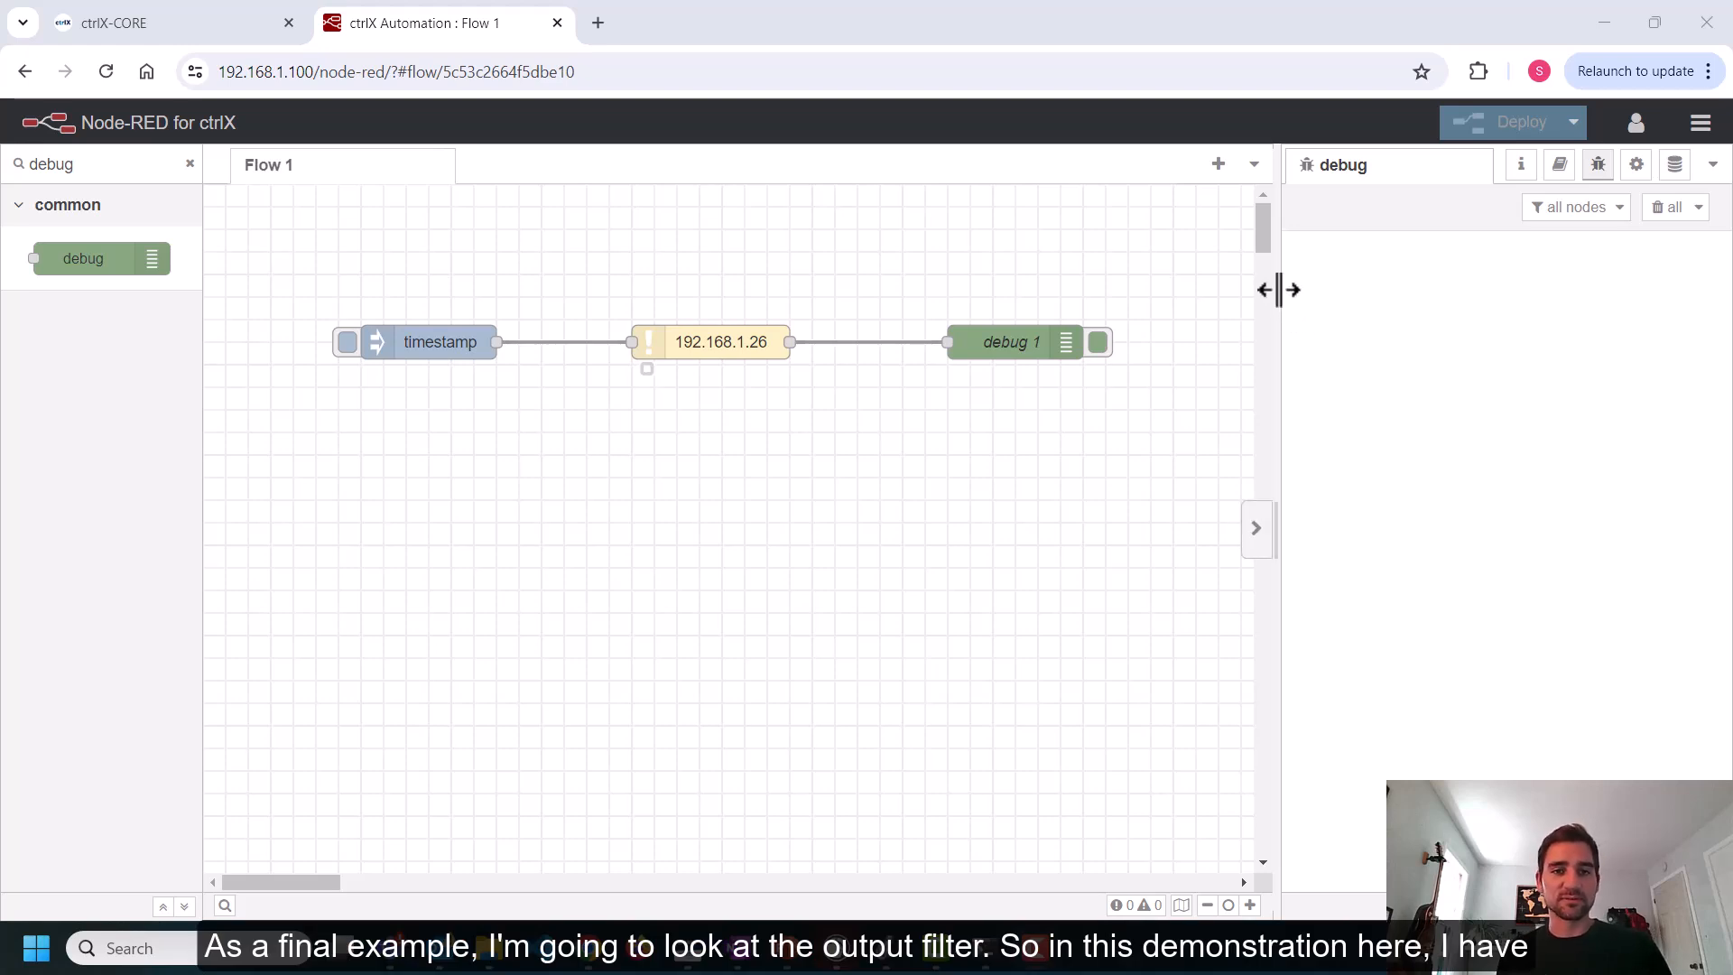
In the Node-RED flow, inject the timestamp several times to ping 192.168.1.26
drag(1278, 289, 1358, 286)
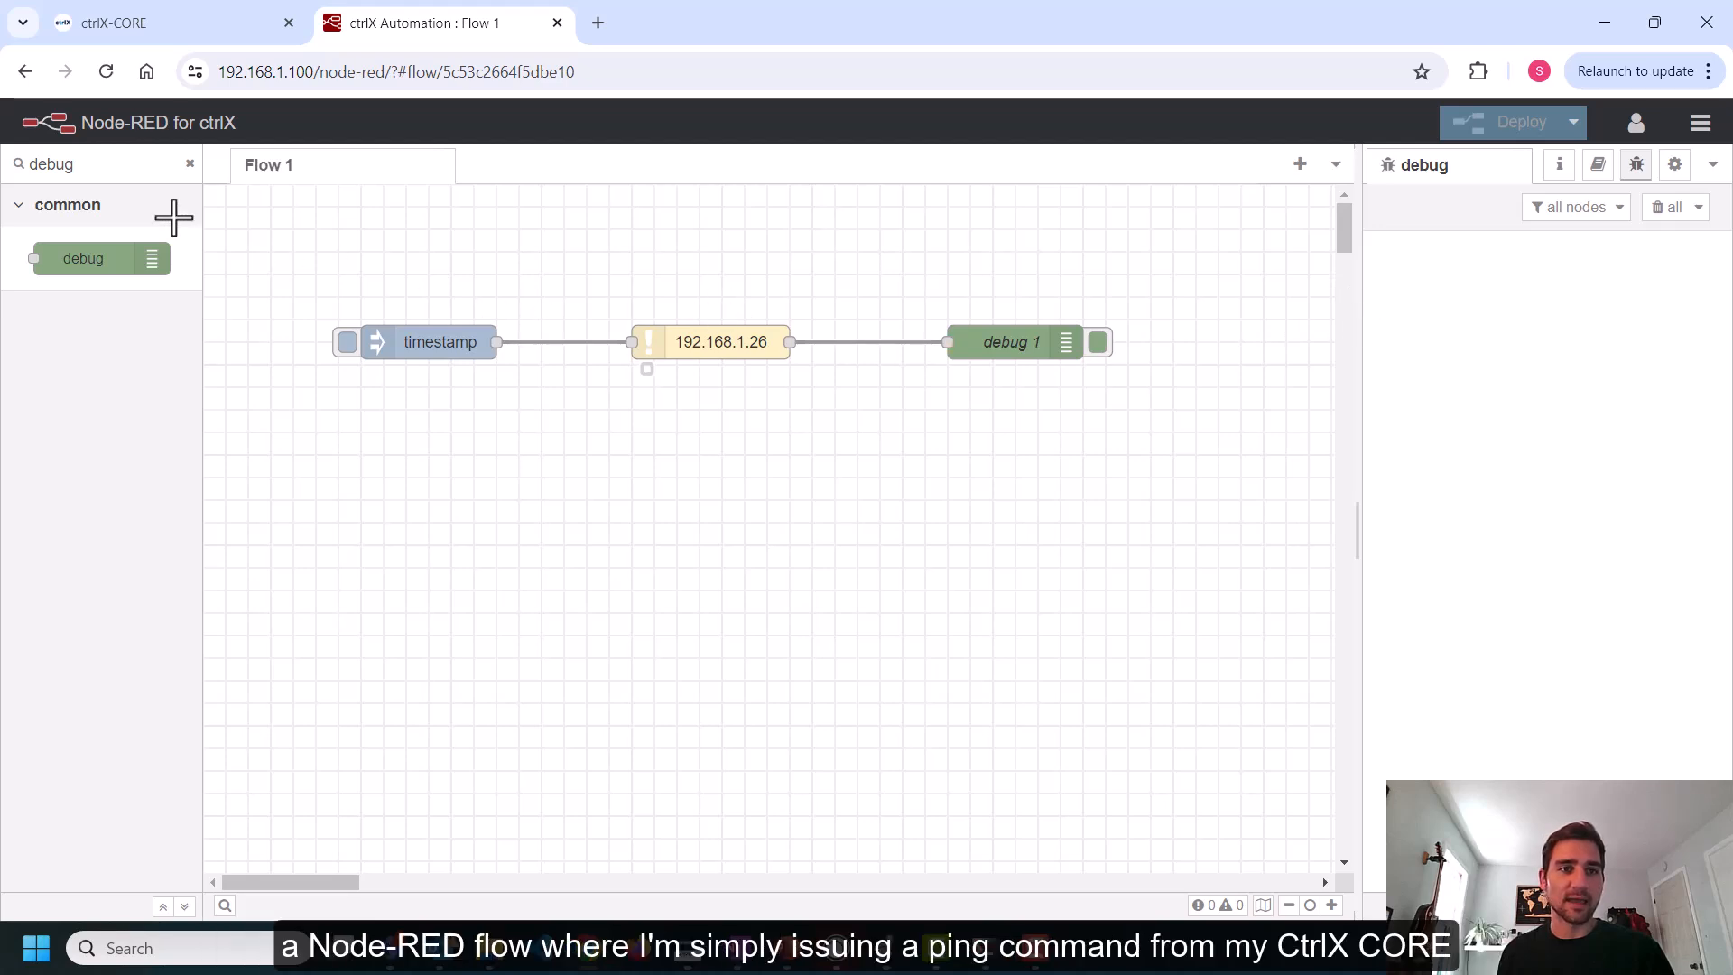
click(189, 164)
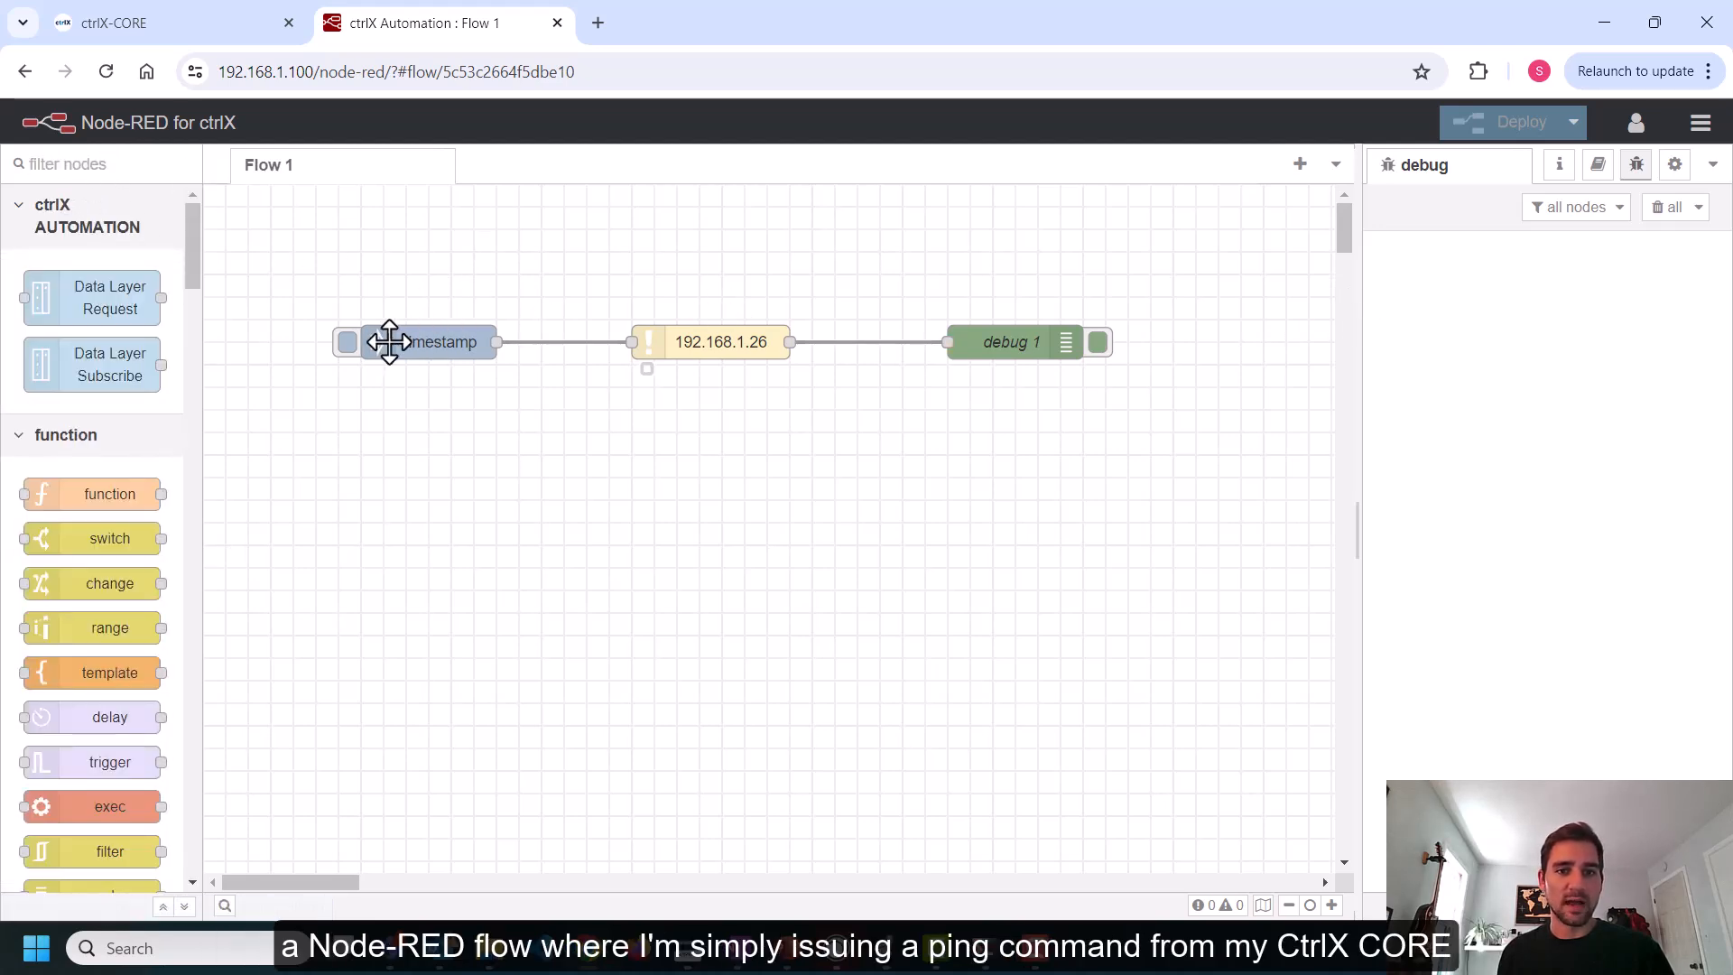
click(654, 343)
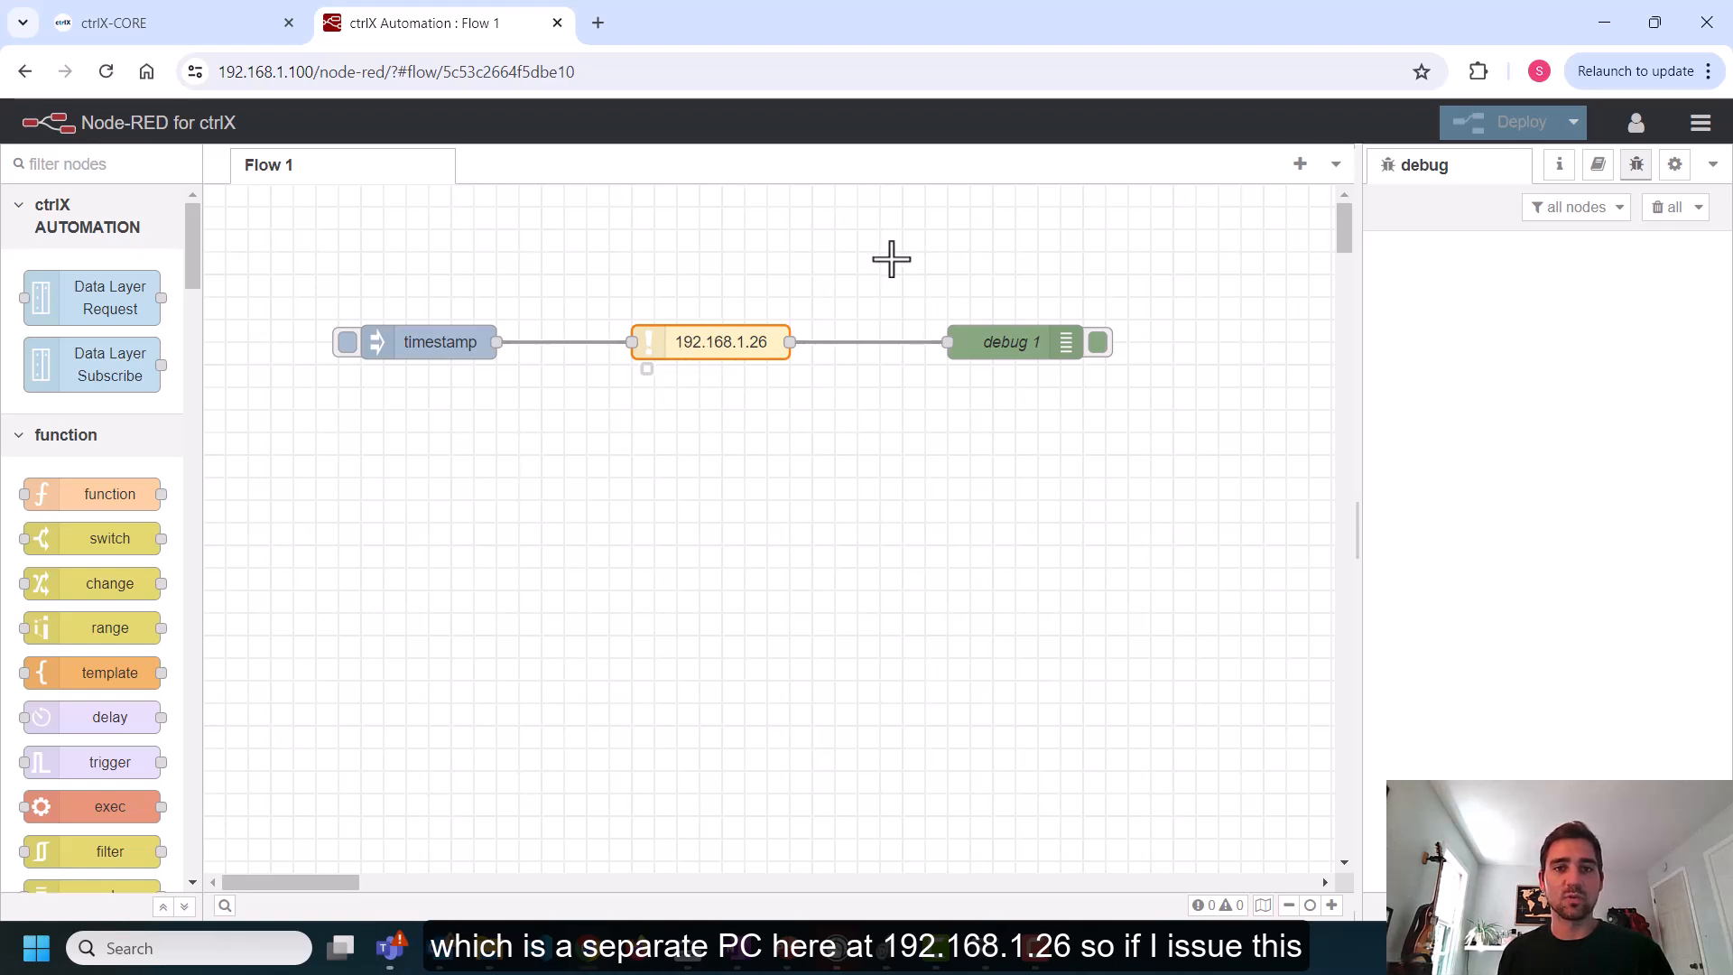
click(346, 342)
click(346, 344)
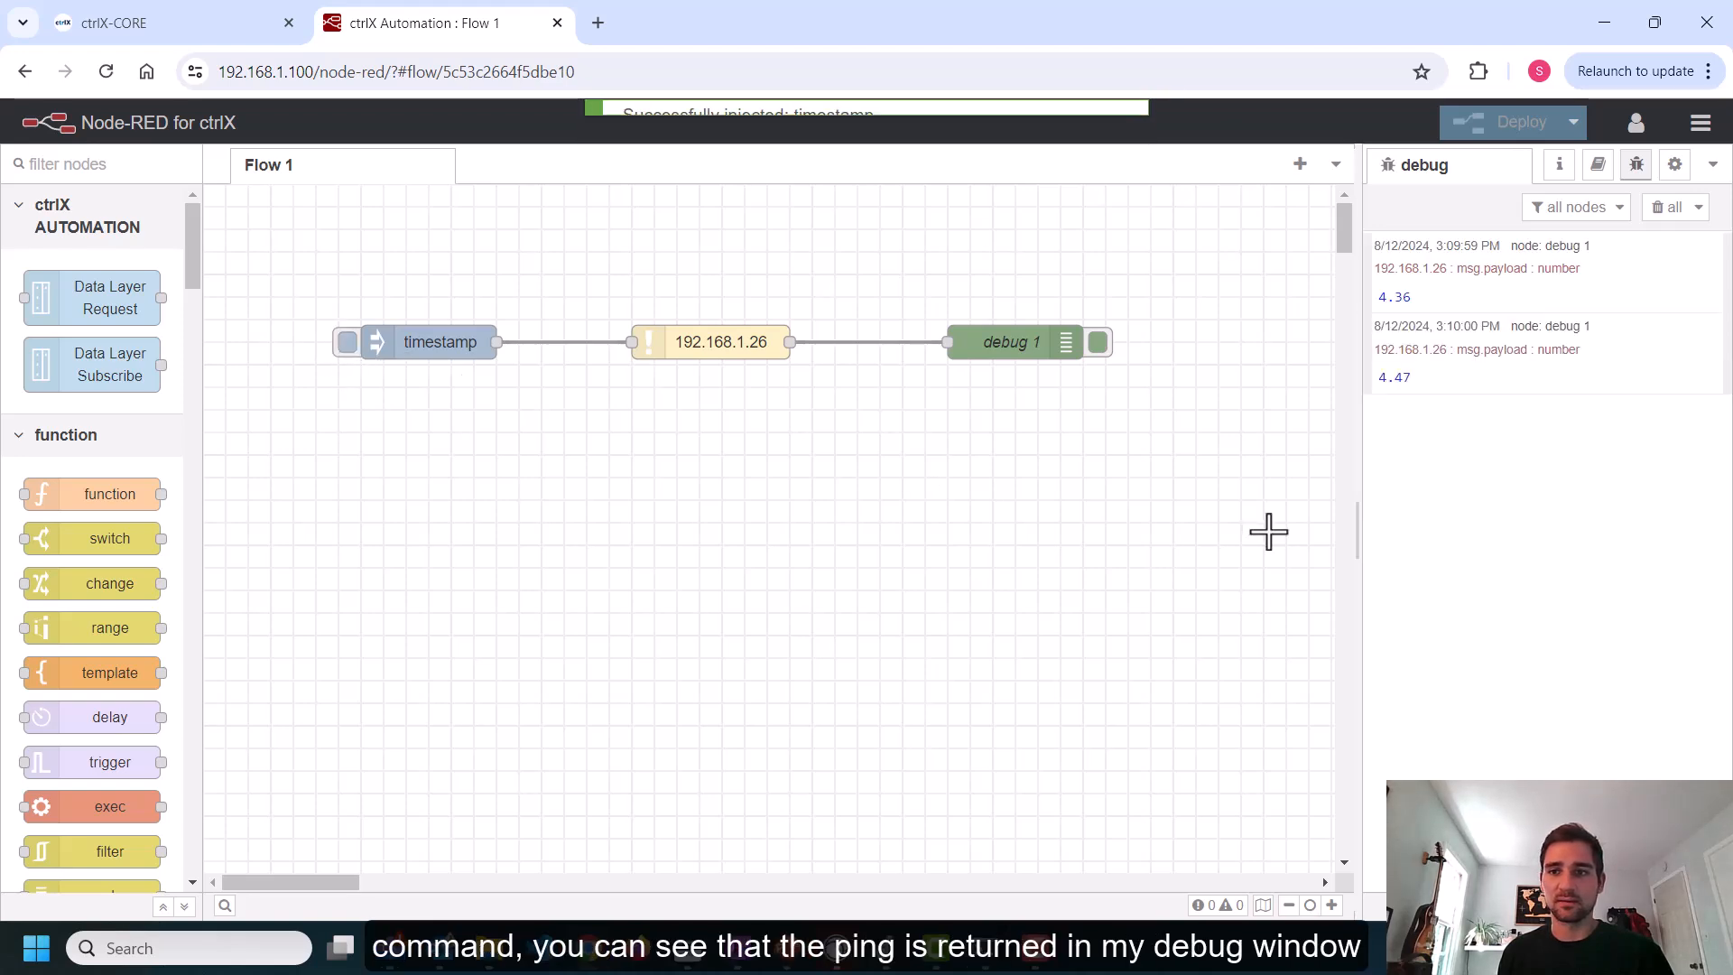
click(337, 339)
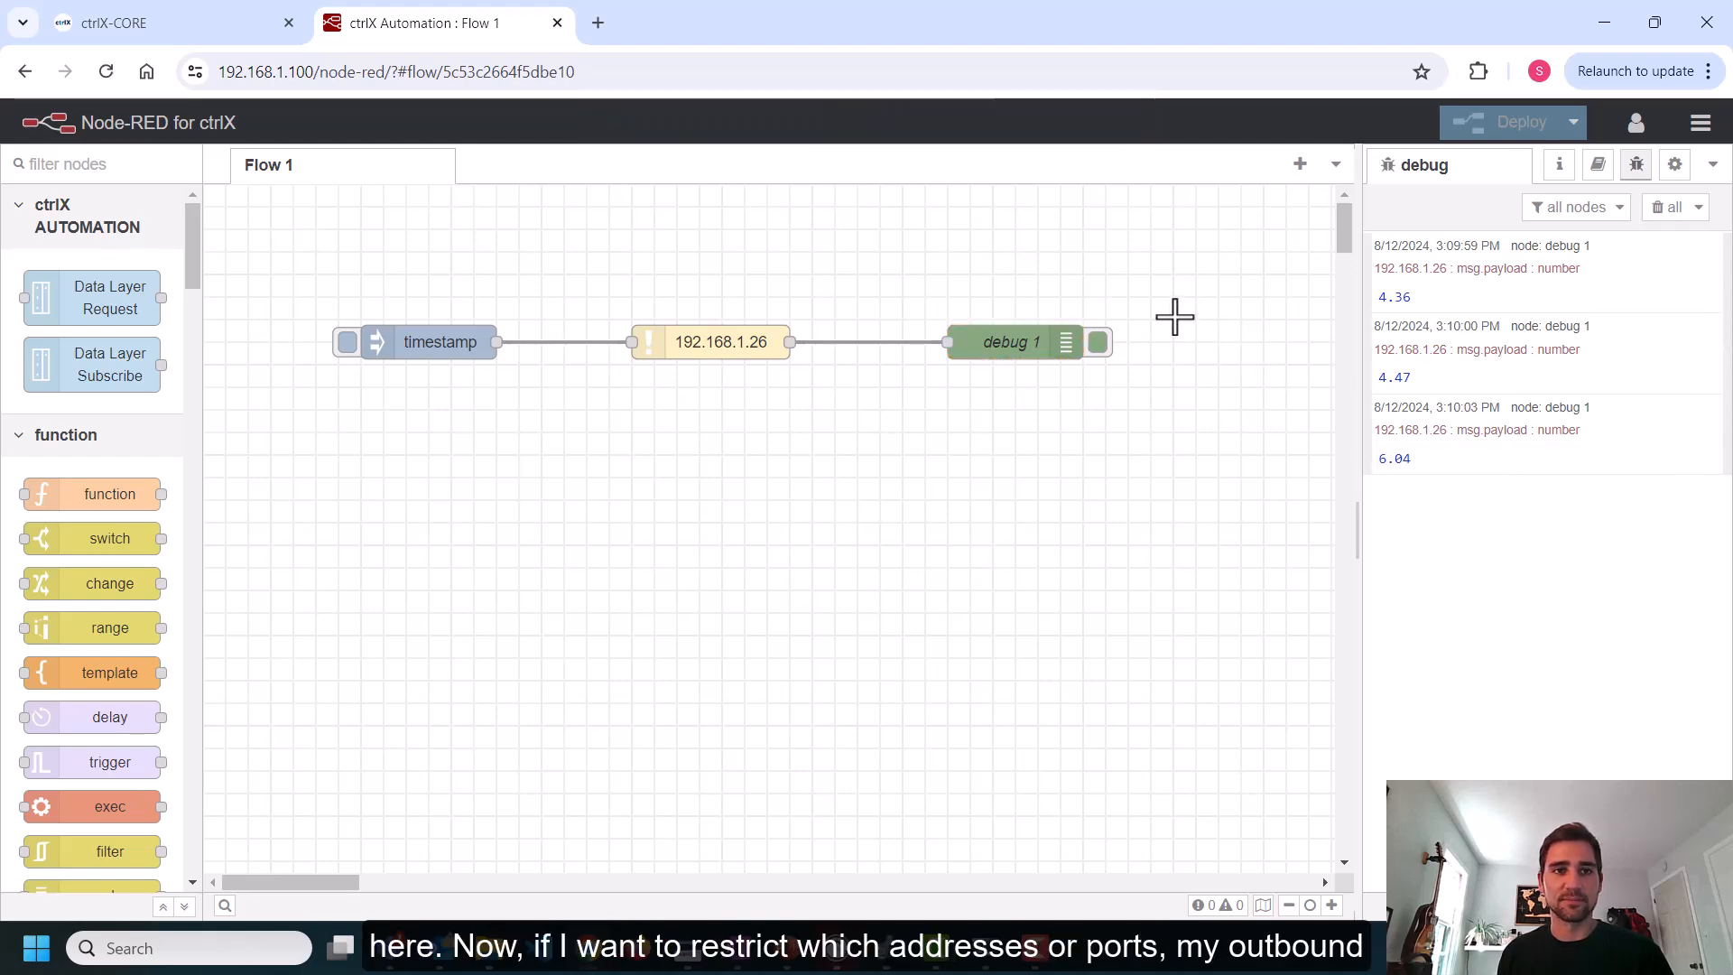
Back in the ctrlX CORE tab, open the Output filter's IPv4 DefaultChain for editing
click(150, 27)
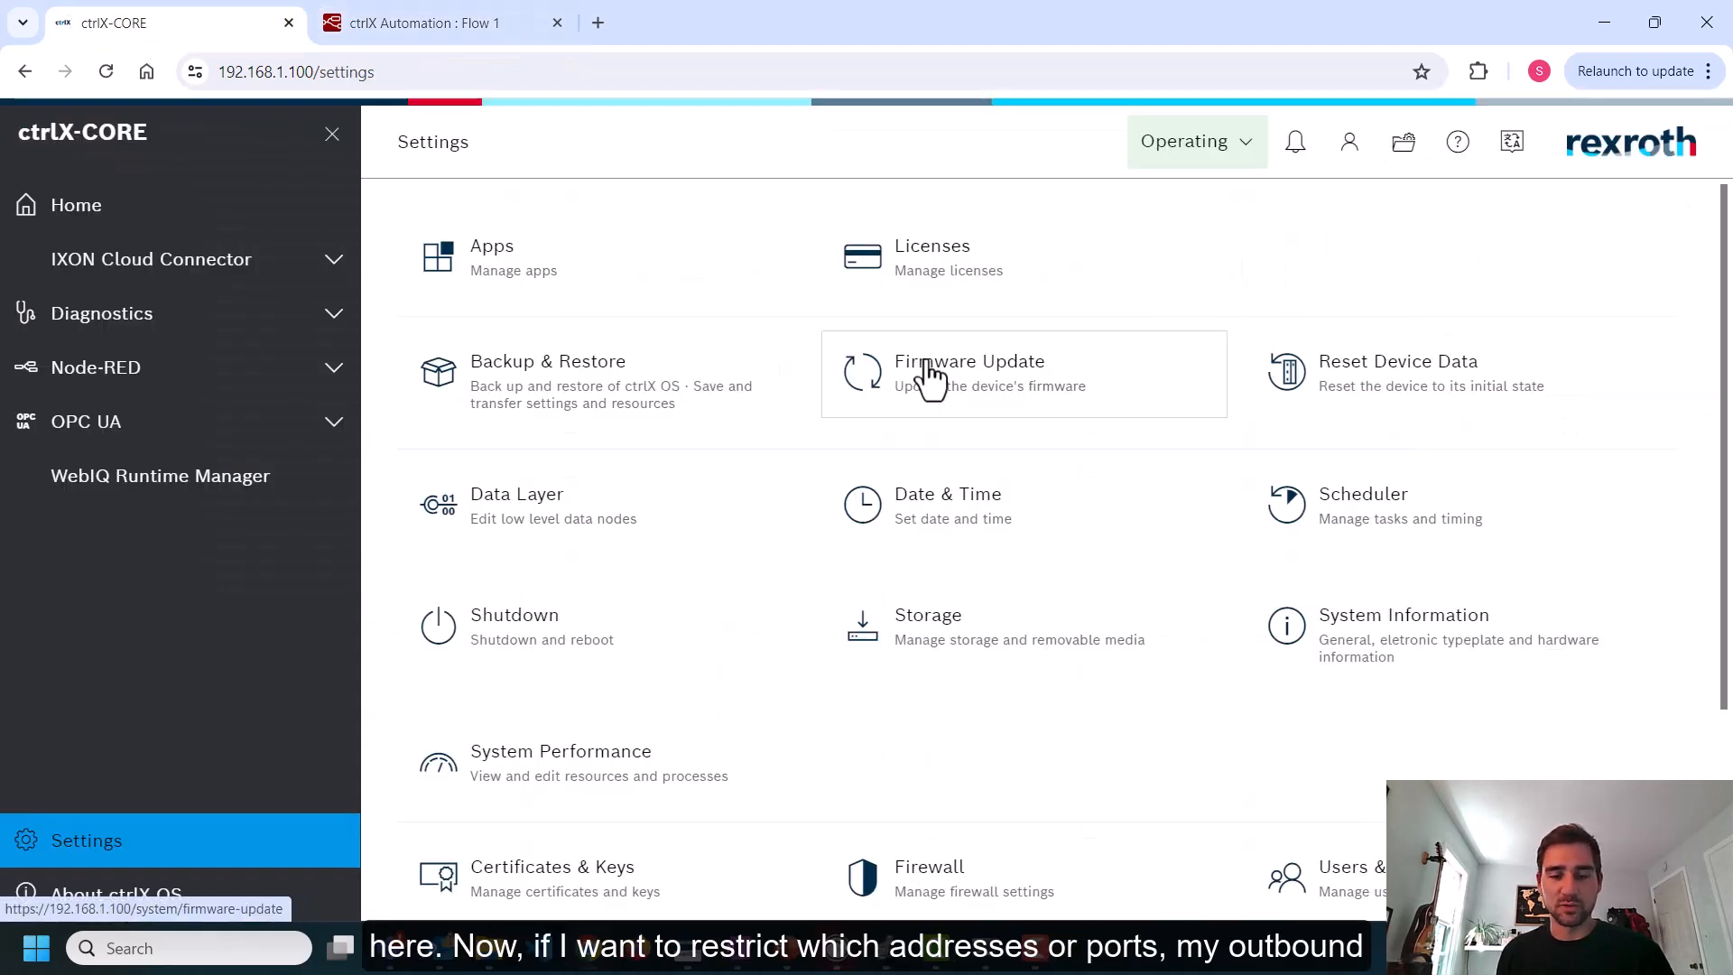
scroll(966, 431, down, 1)
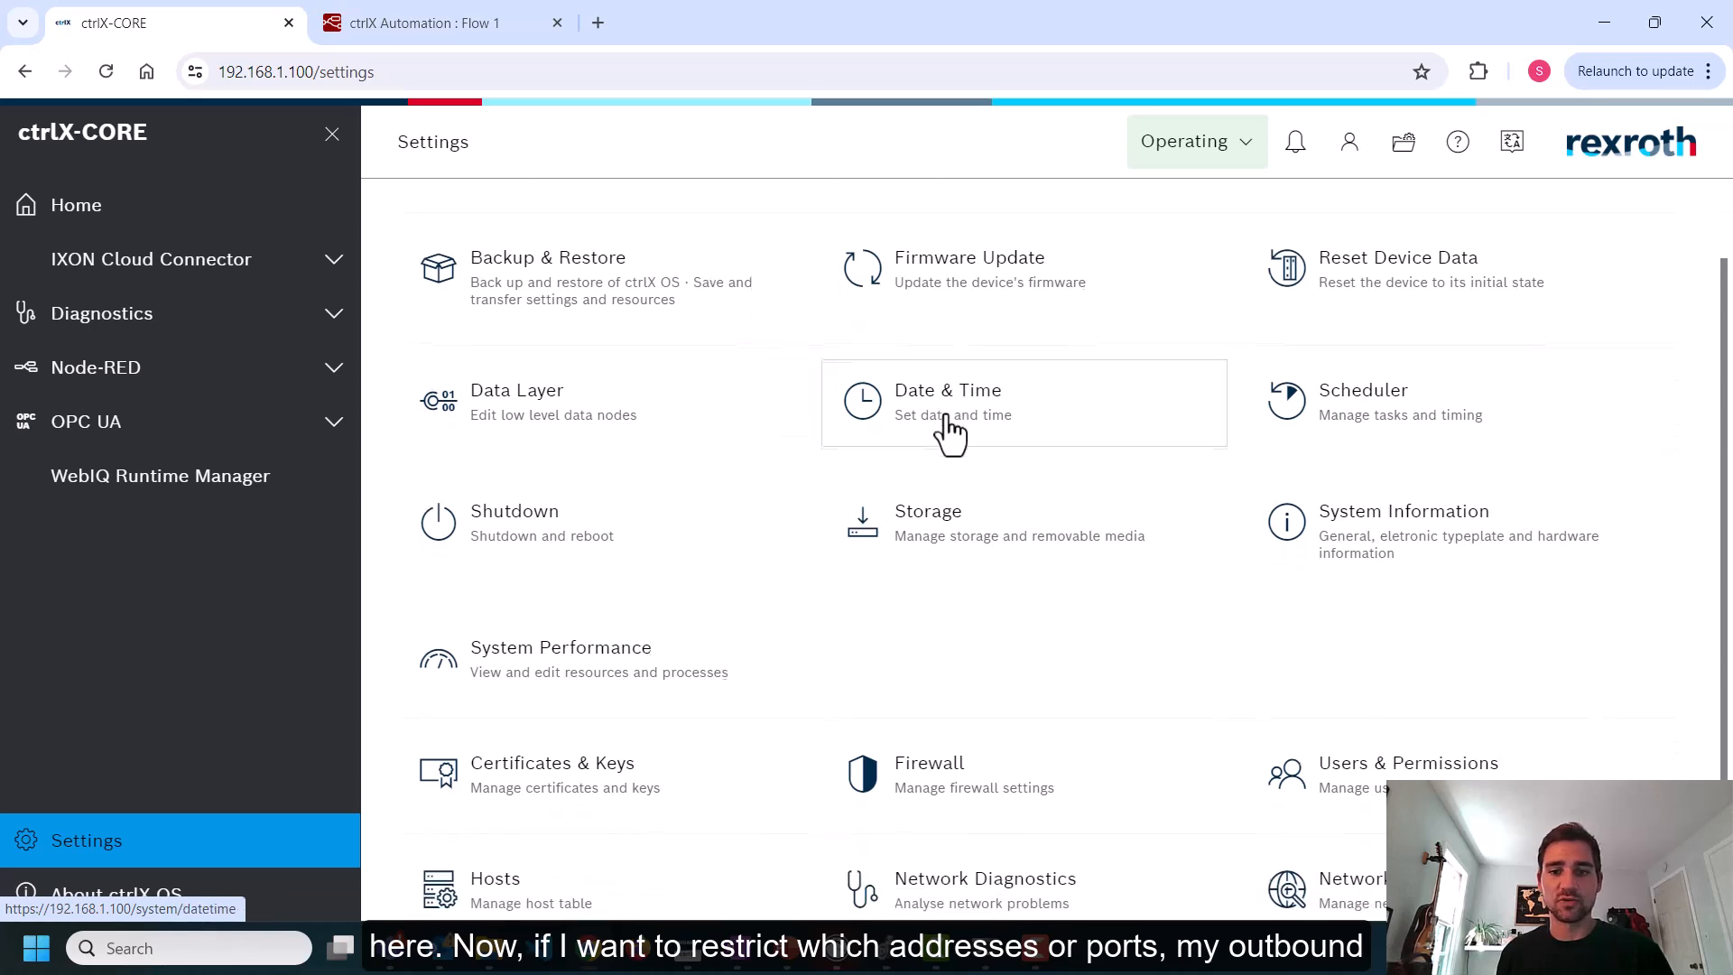
click(960, 783)
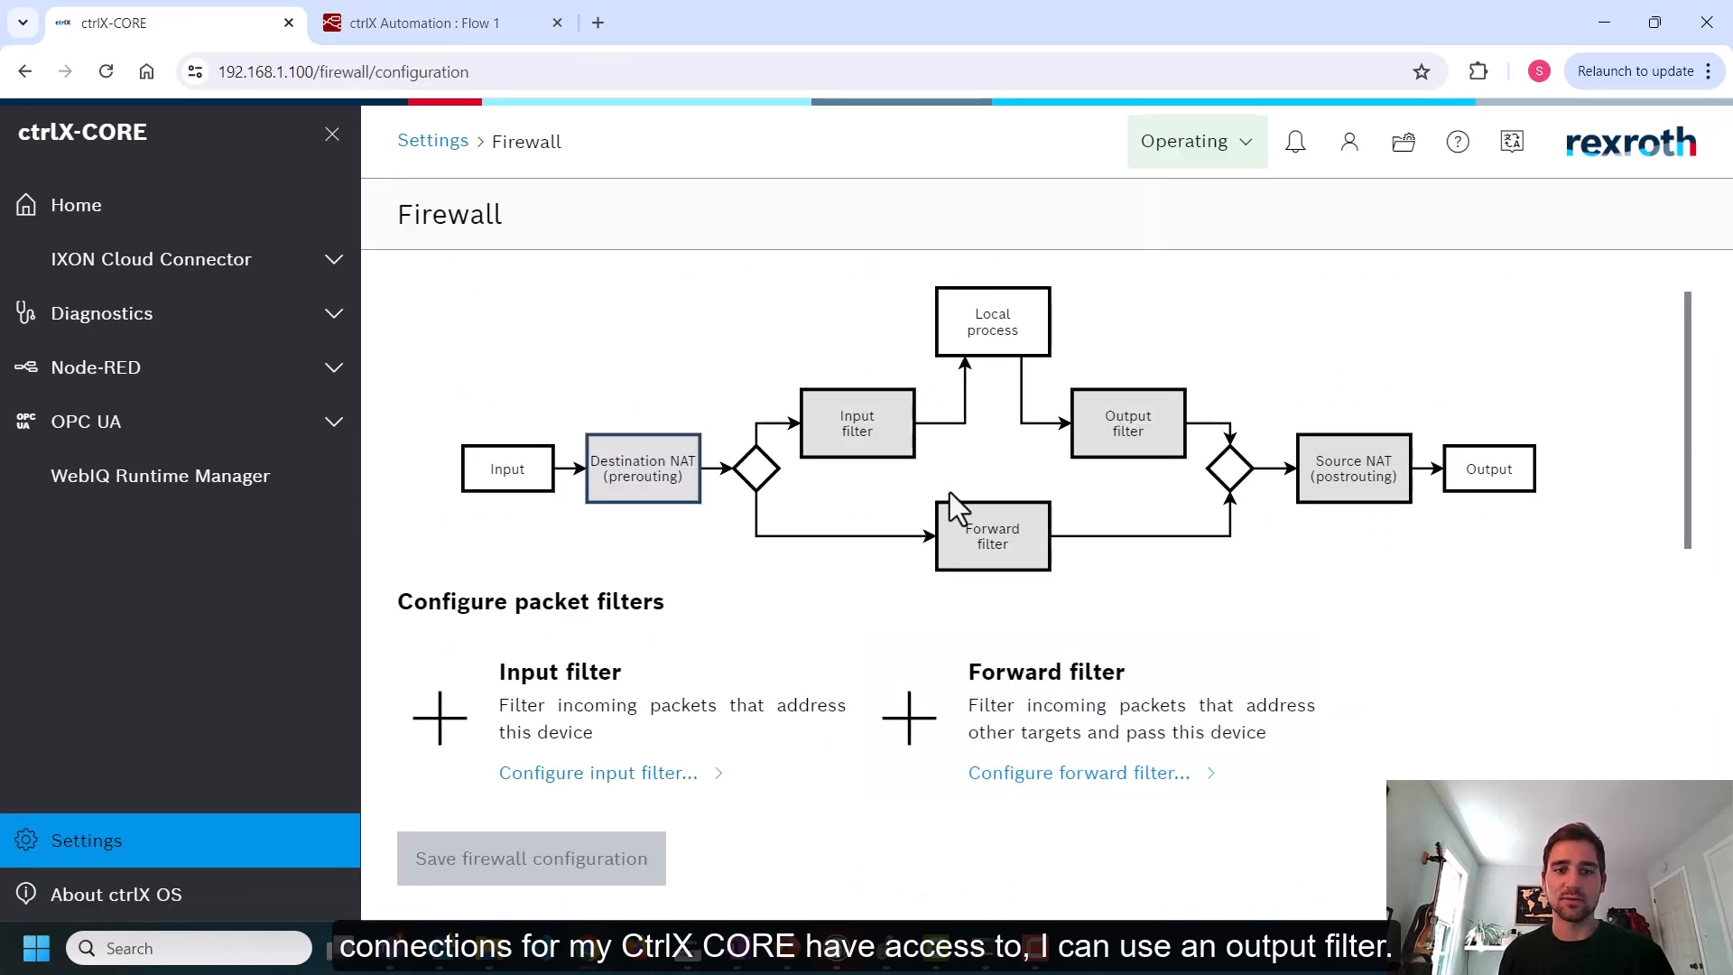
scroll(842, 405, down, 2)
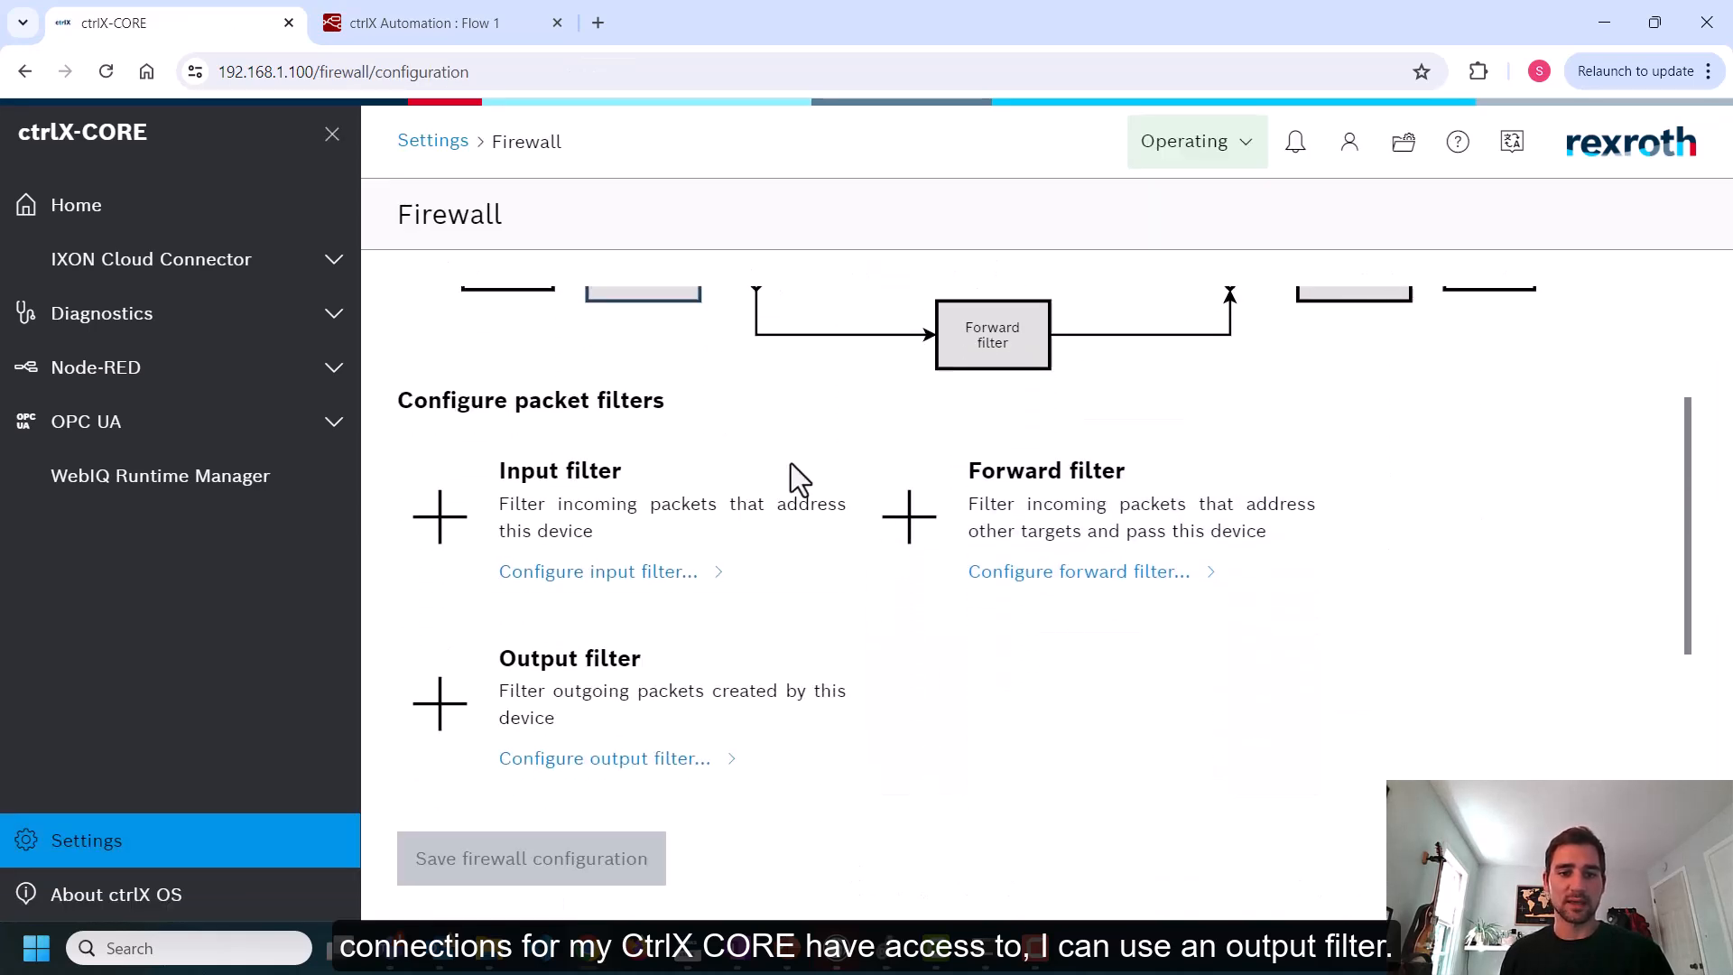
click(597, 686)
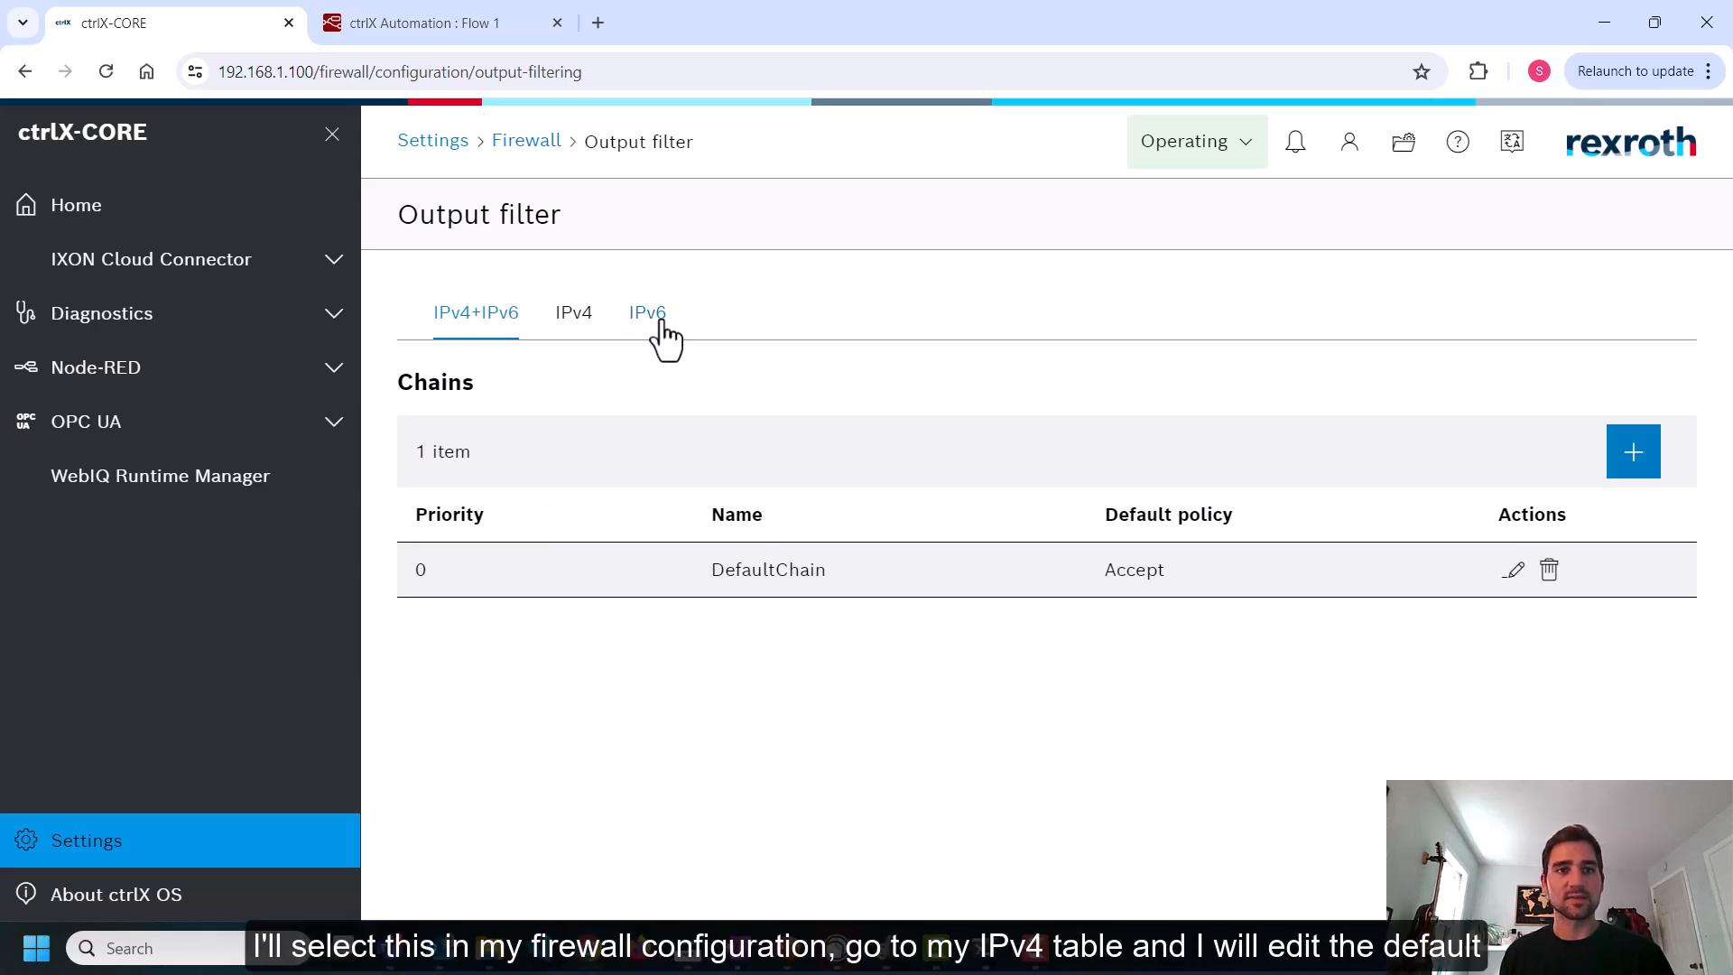
click(577, 314)
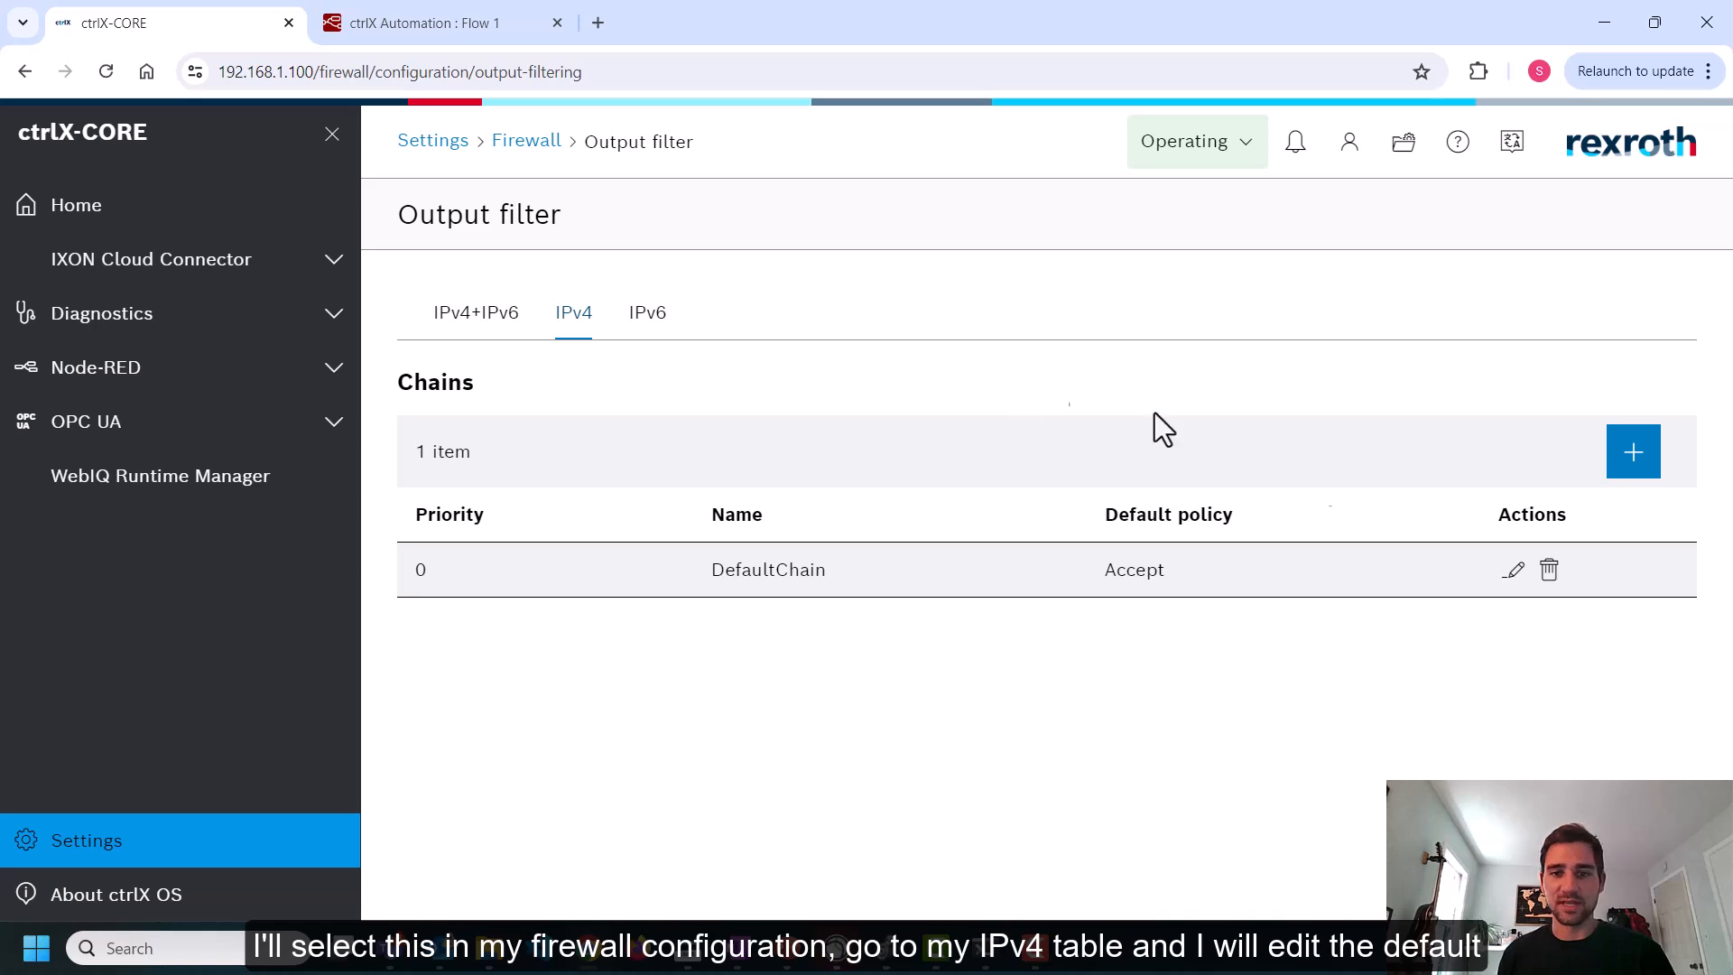
click(1509, 574)
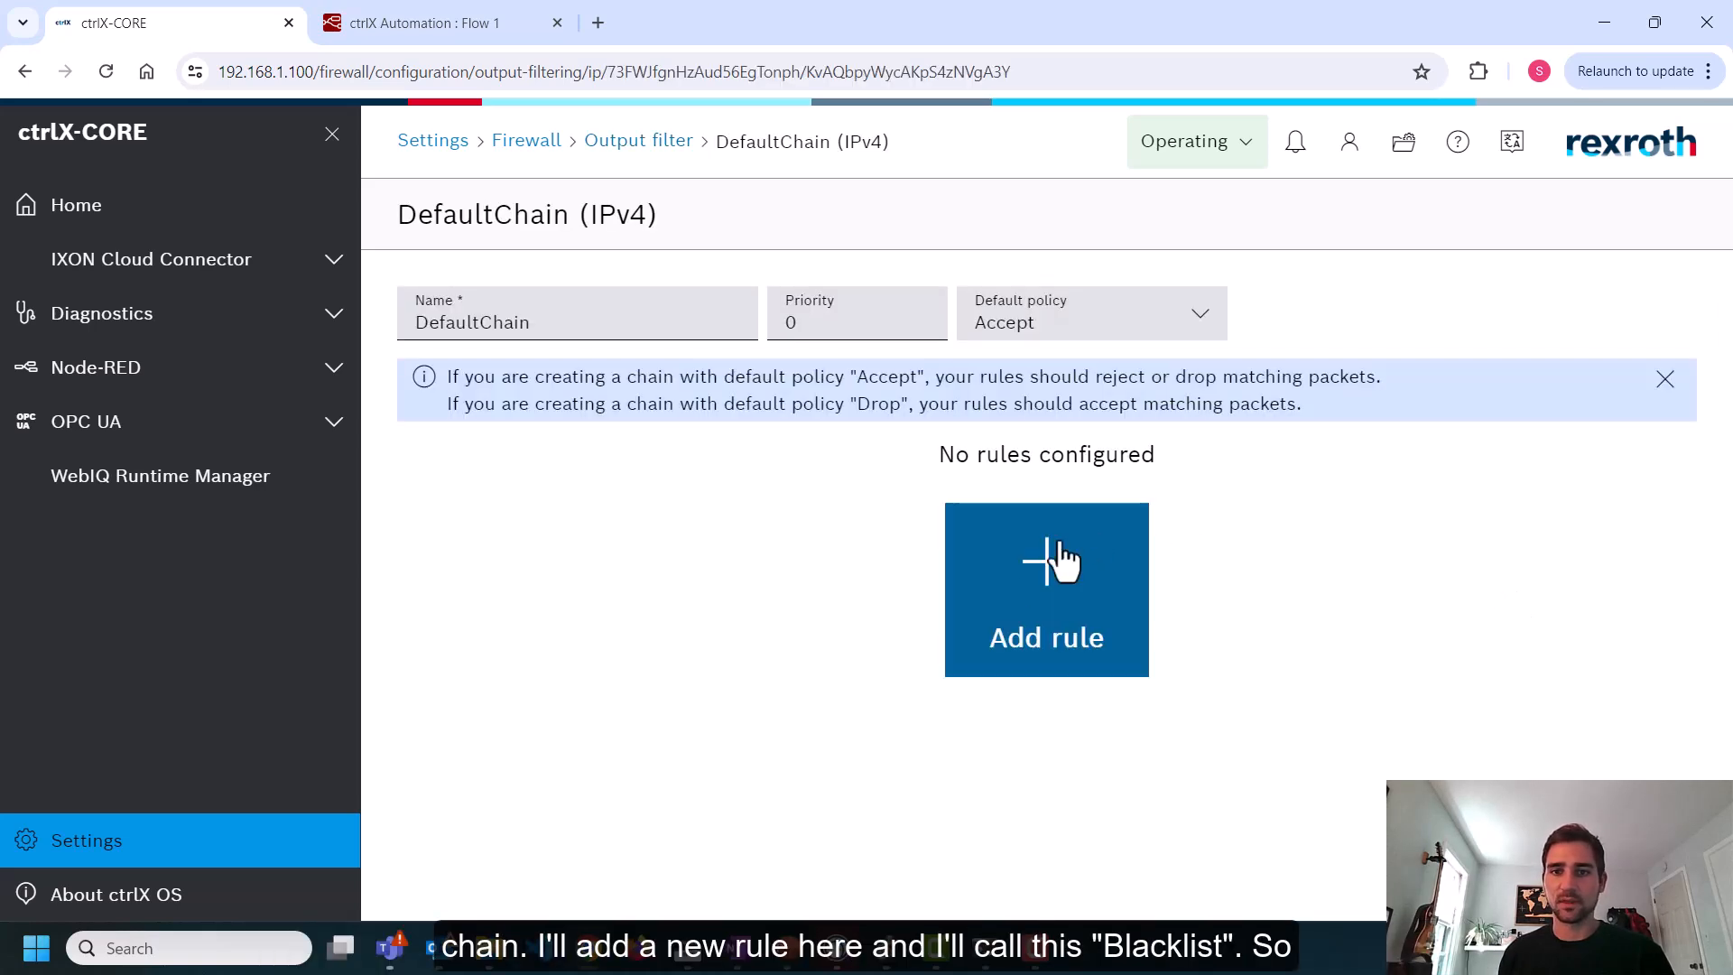
Add a new rule named Blacklist and set its action if match to Reject
click(1040, 568)
key(ctrl+a)
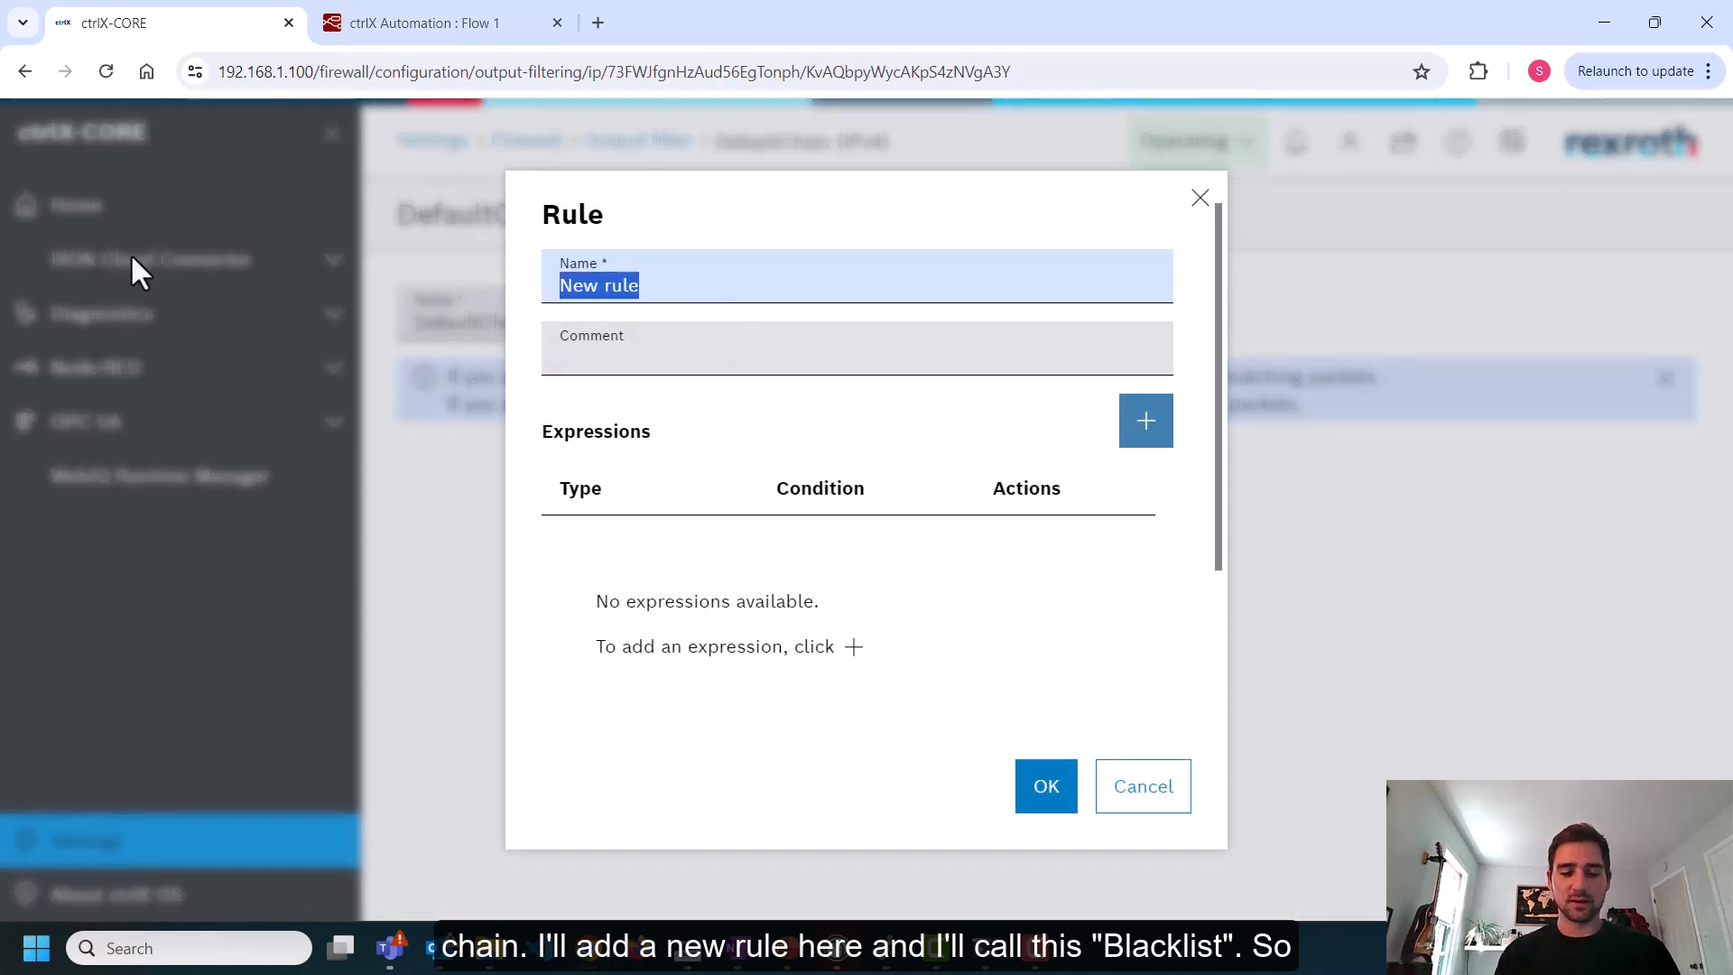
text(Blacklist)
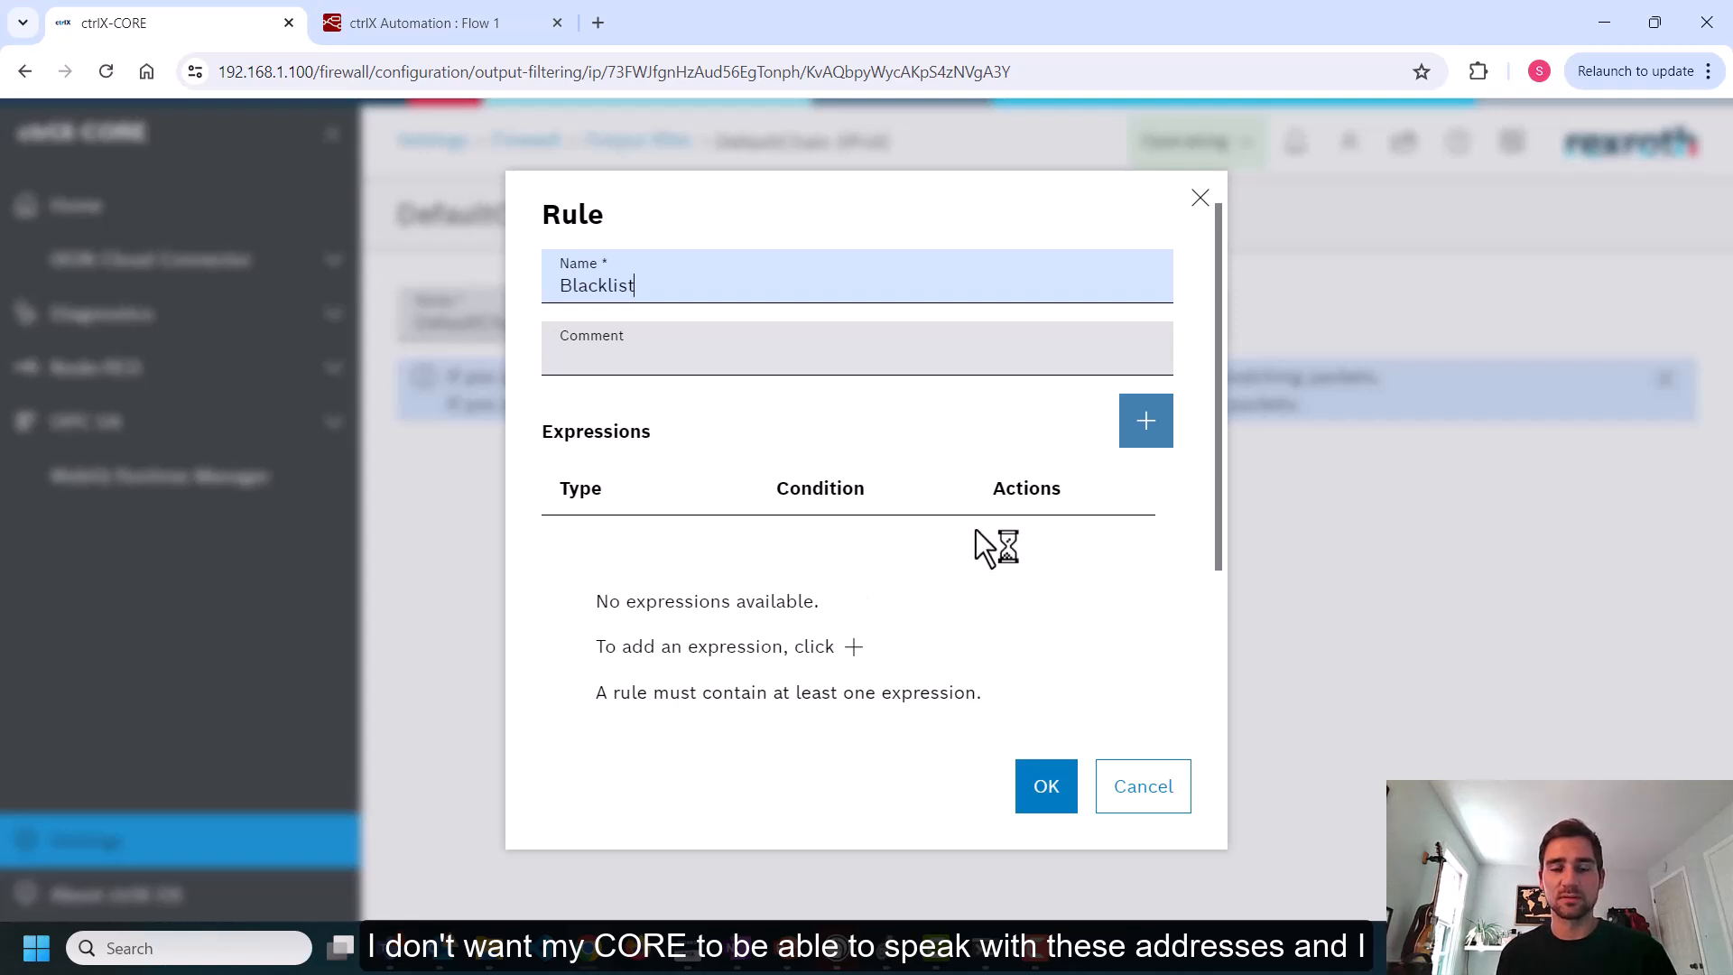
scroll(928, 502, down, 3)
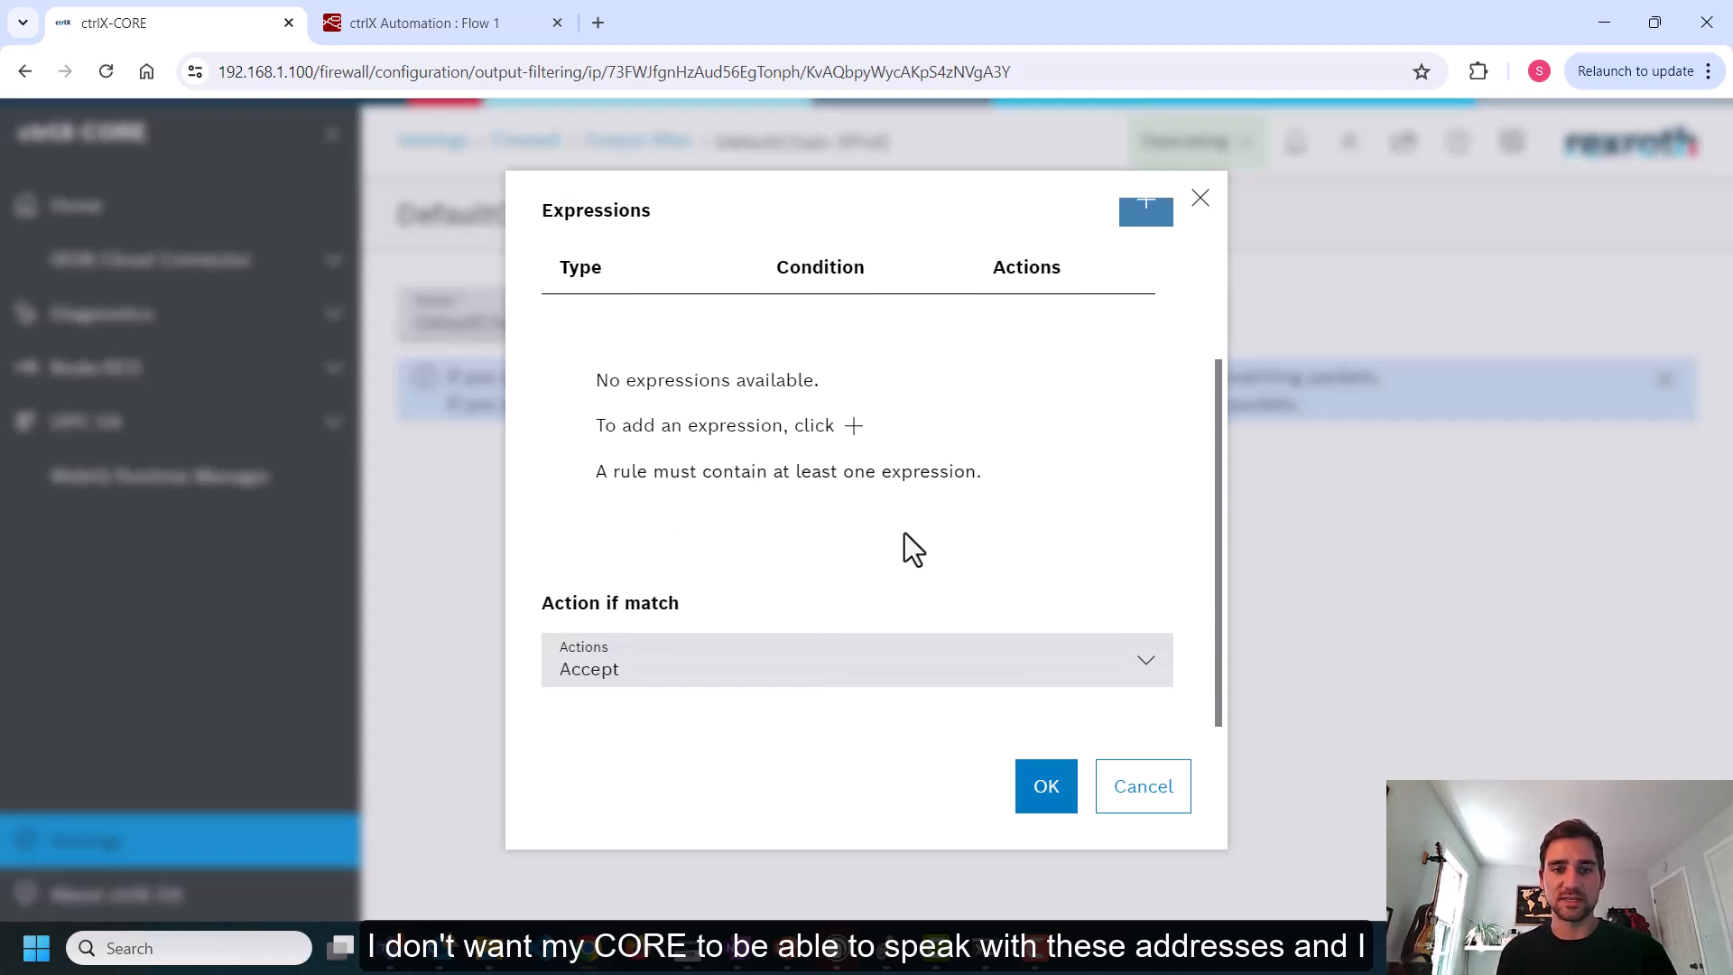
click(679, 673)
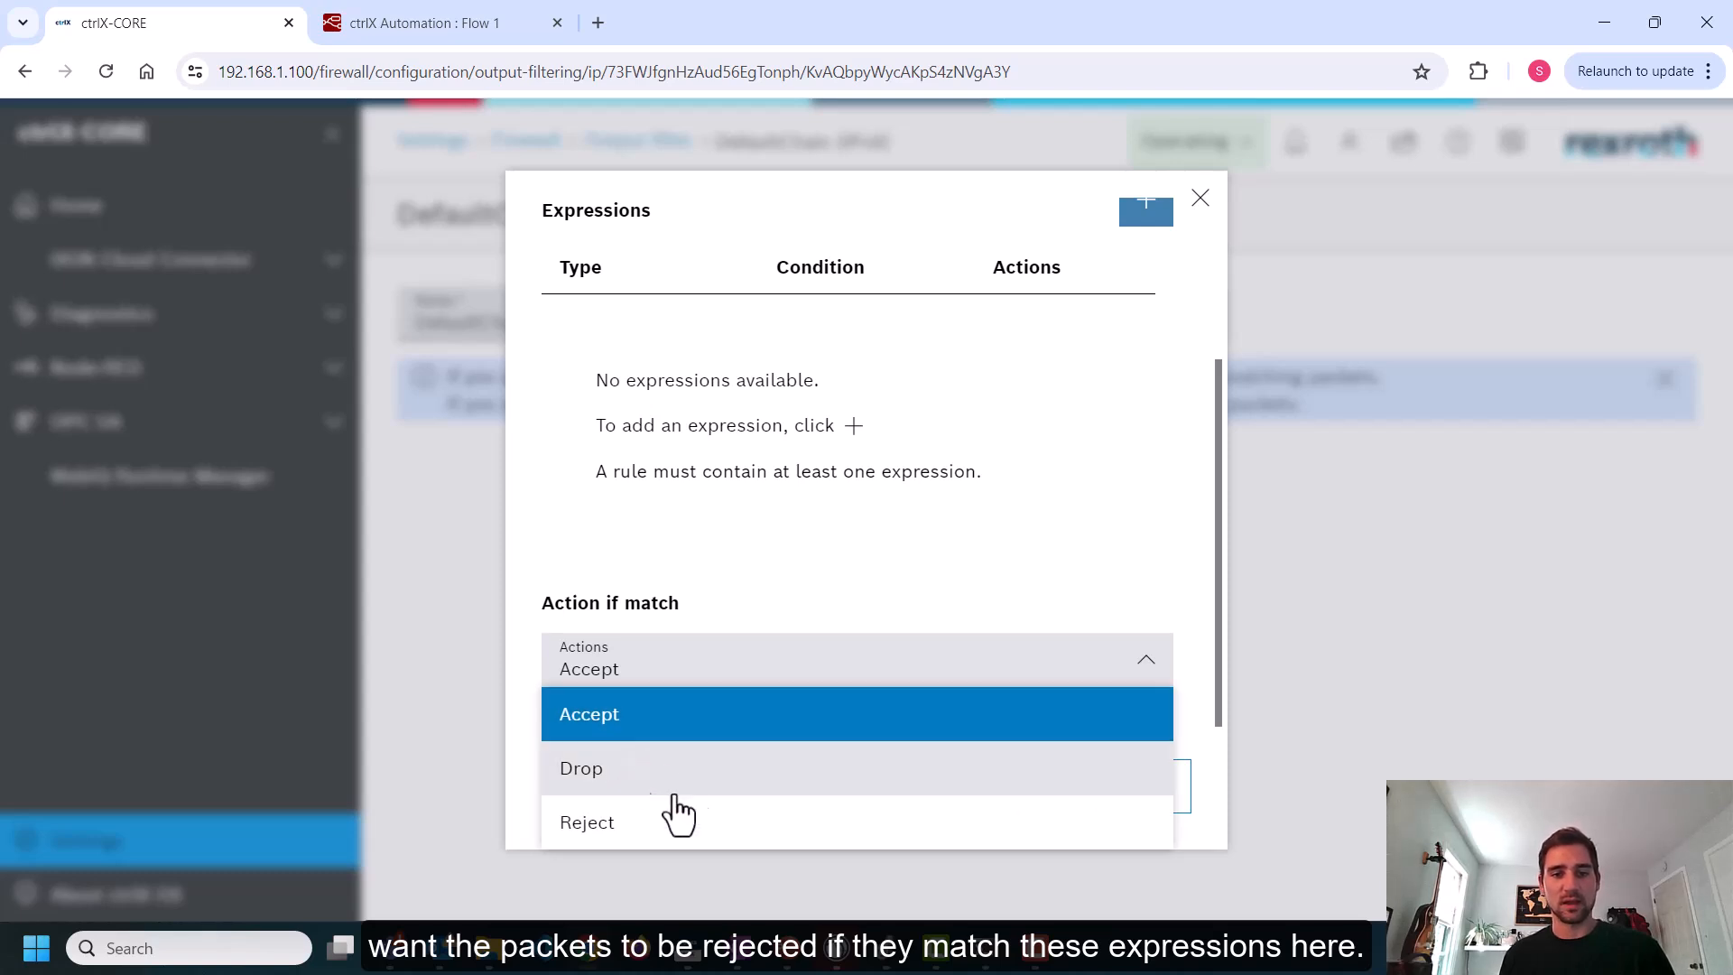
click(633, 824)
scroll(821, 601, up, 3)
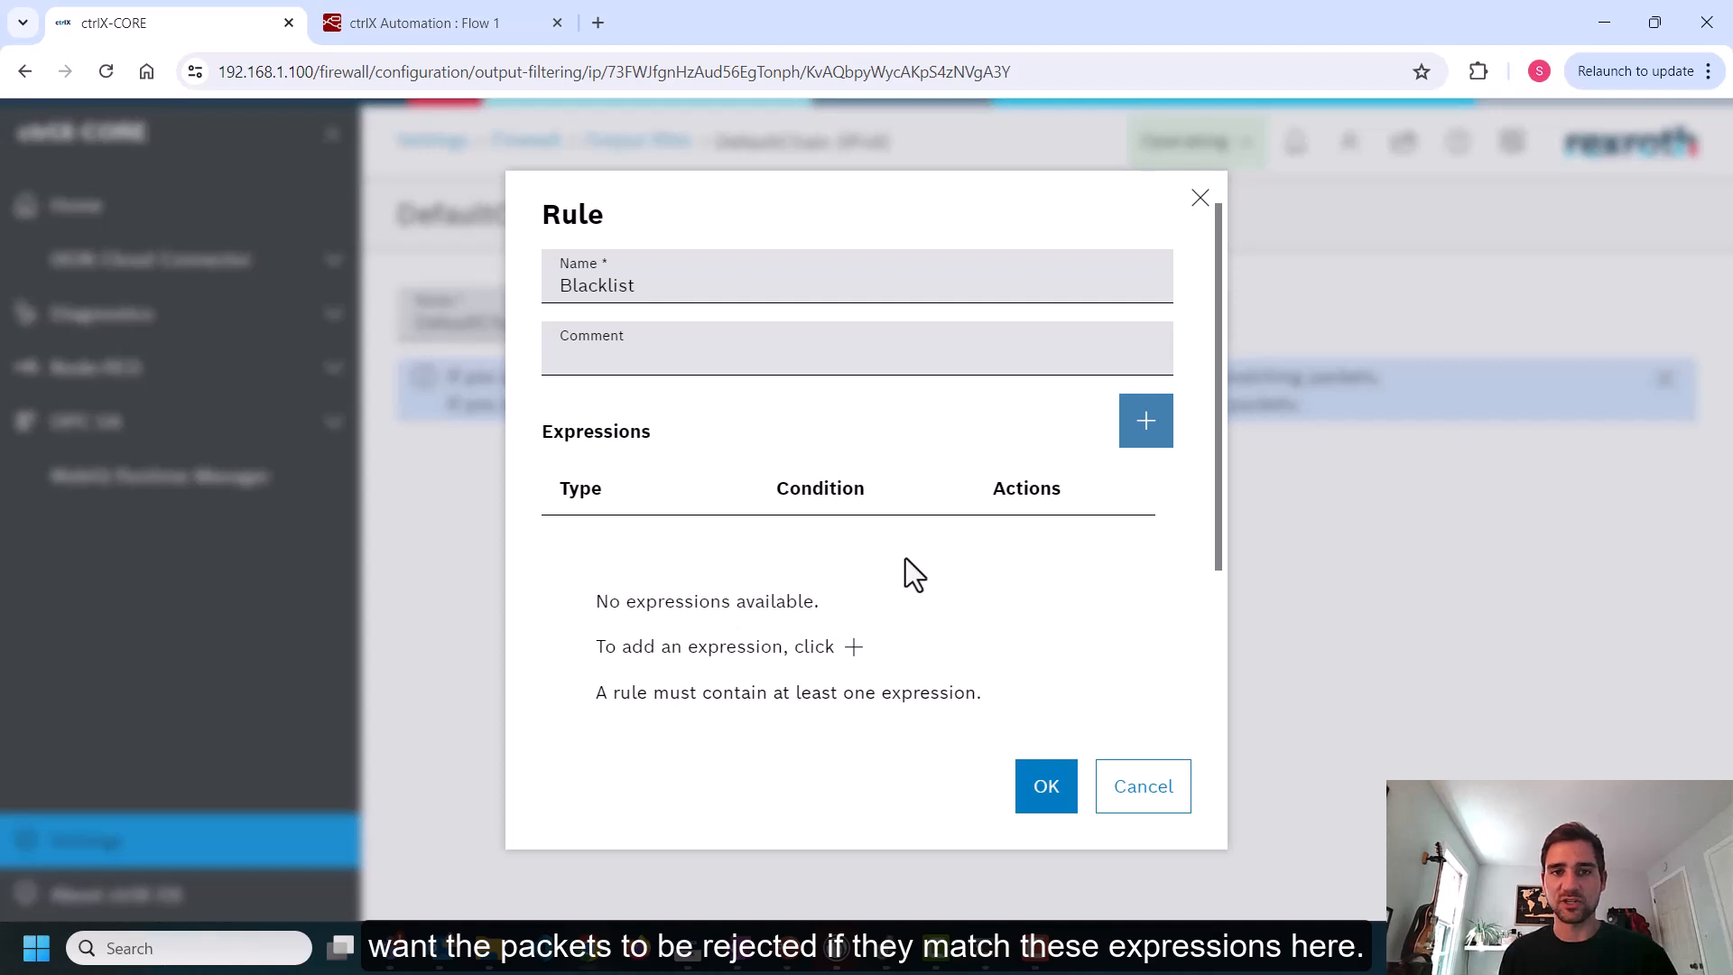
Add a payload expression matching ip daddr == 192.168.1.26, then save the Blacklist rule
click(1128, 440)
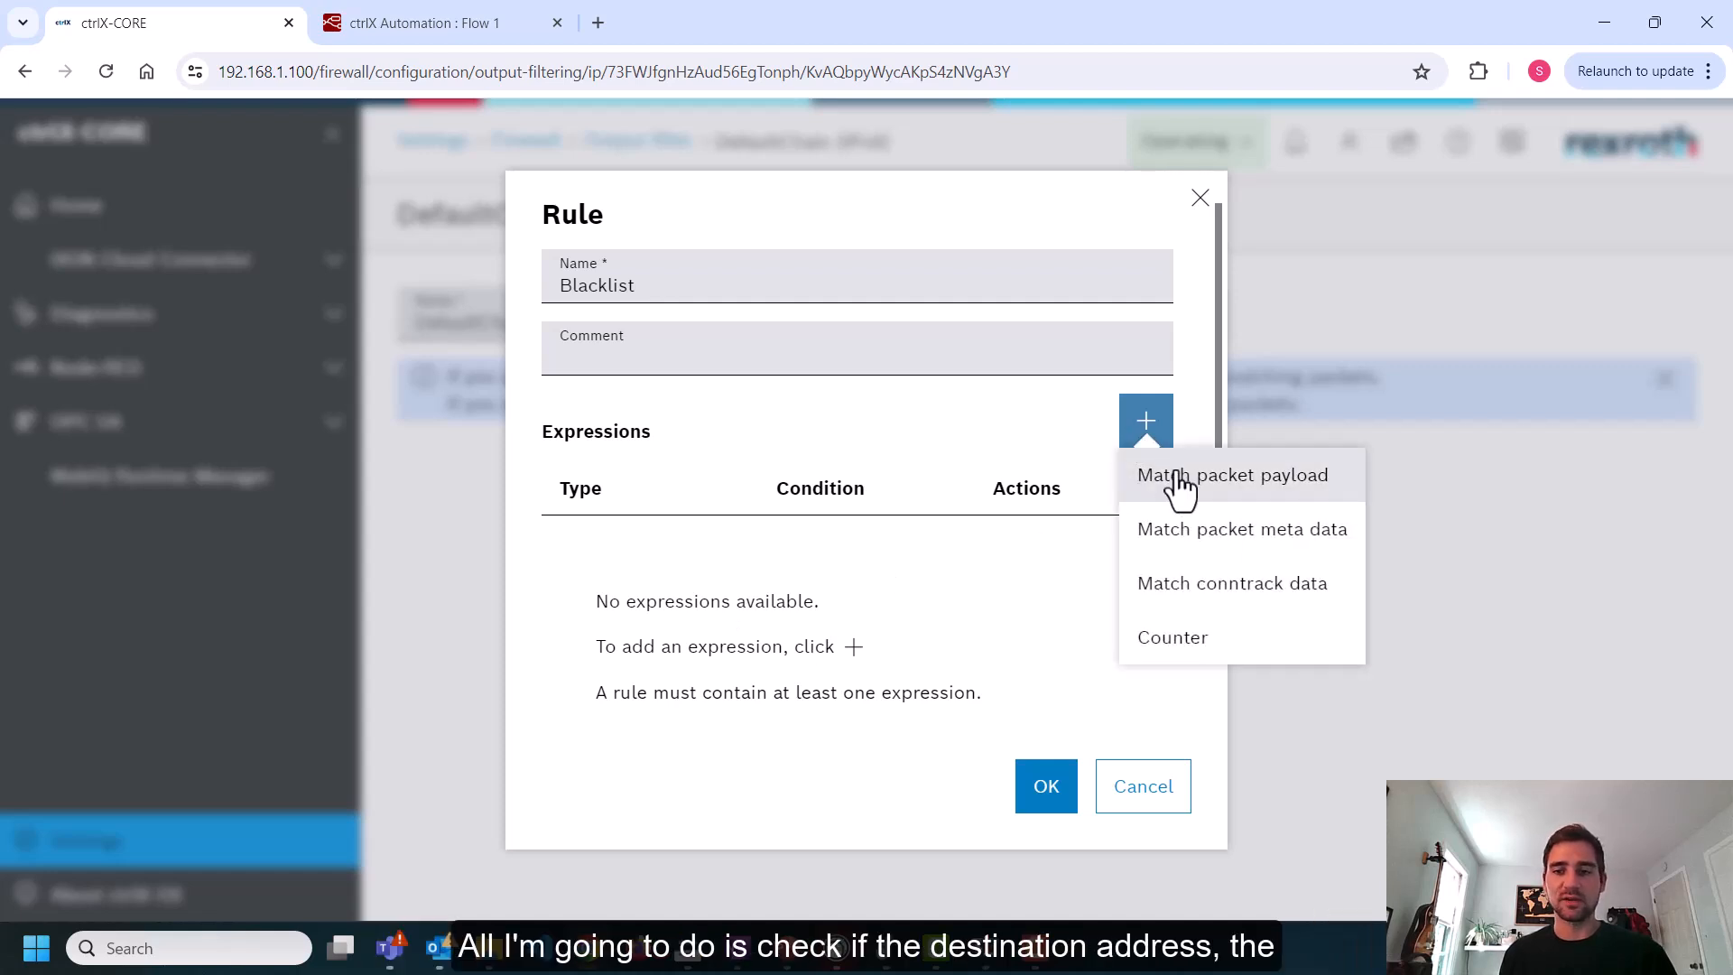
click(1179, 476)
click(704, 468)
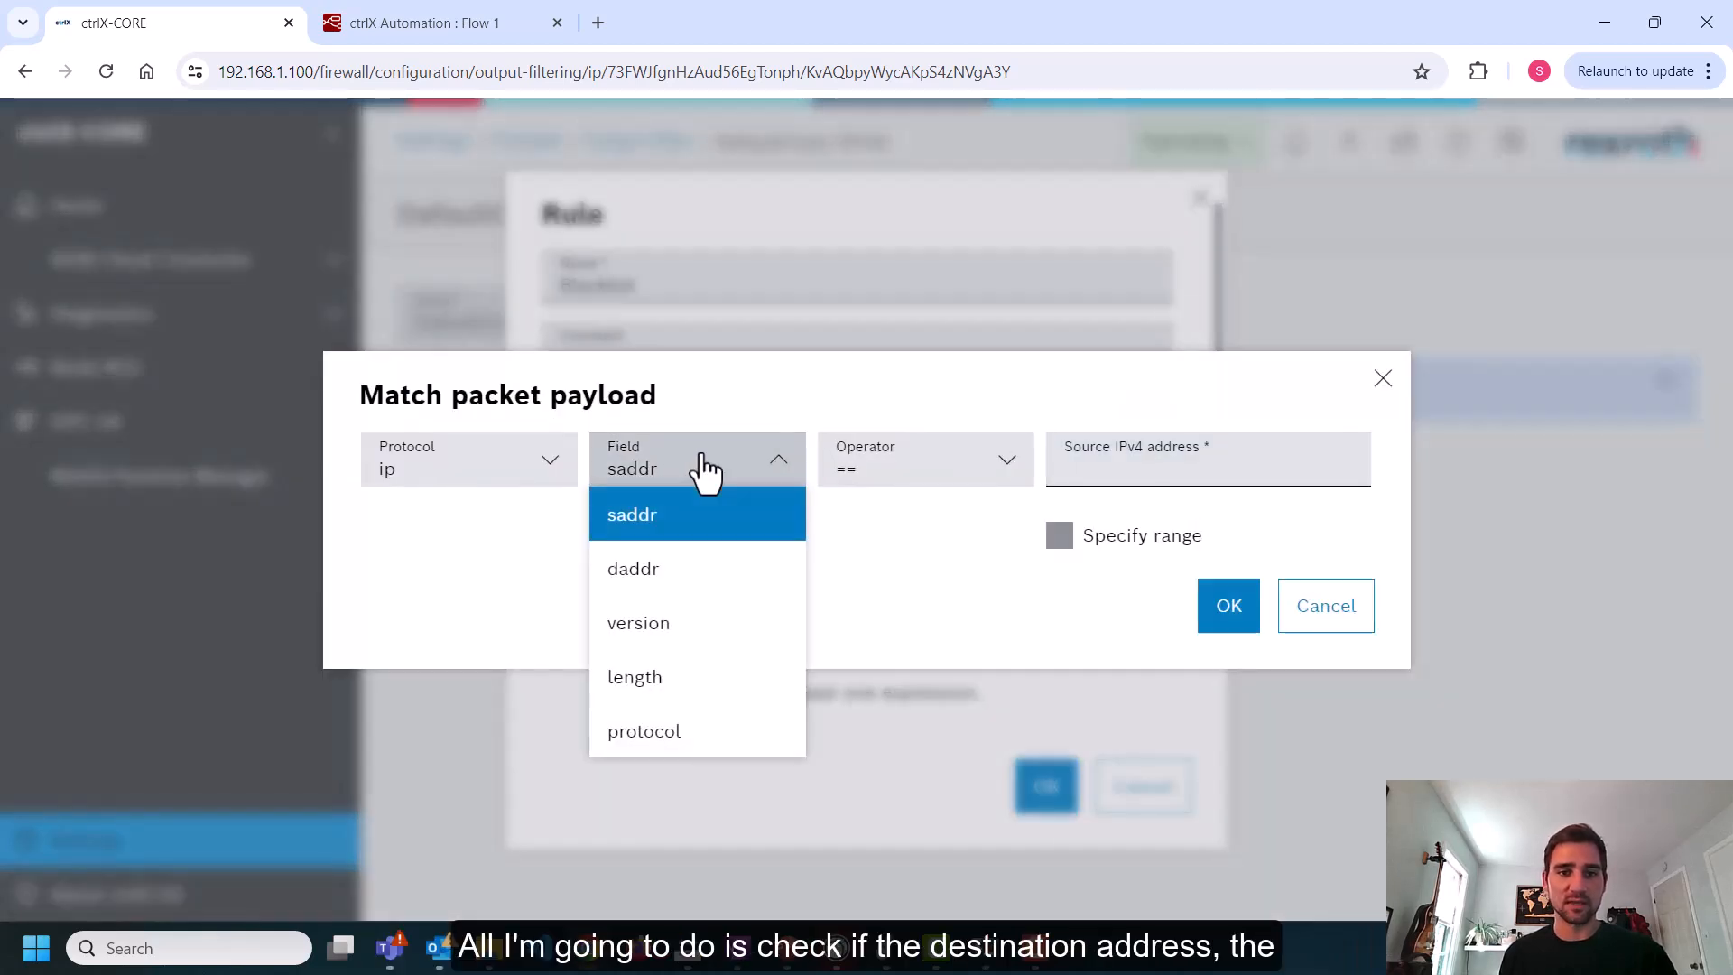
click(641, 571)
click(1140, 454)
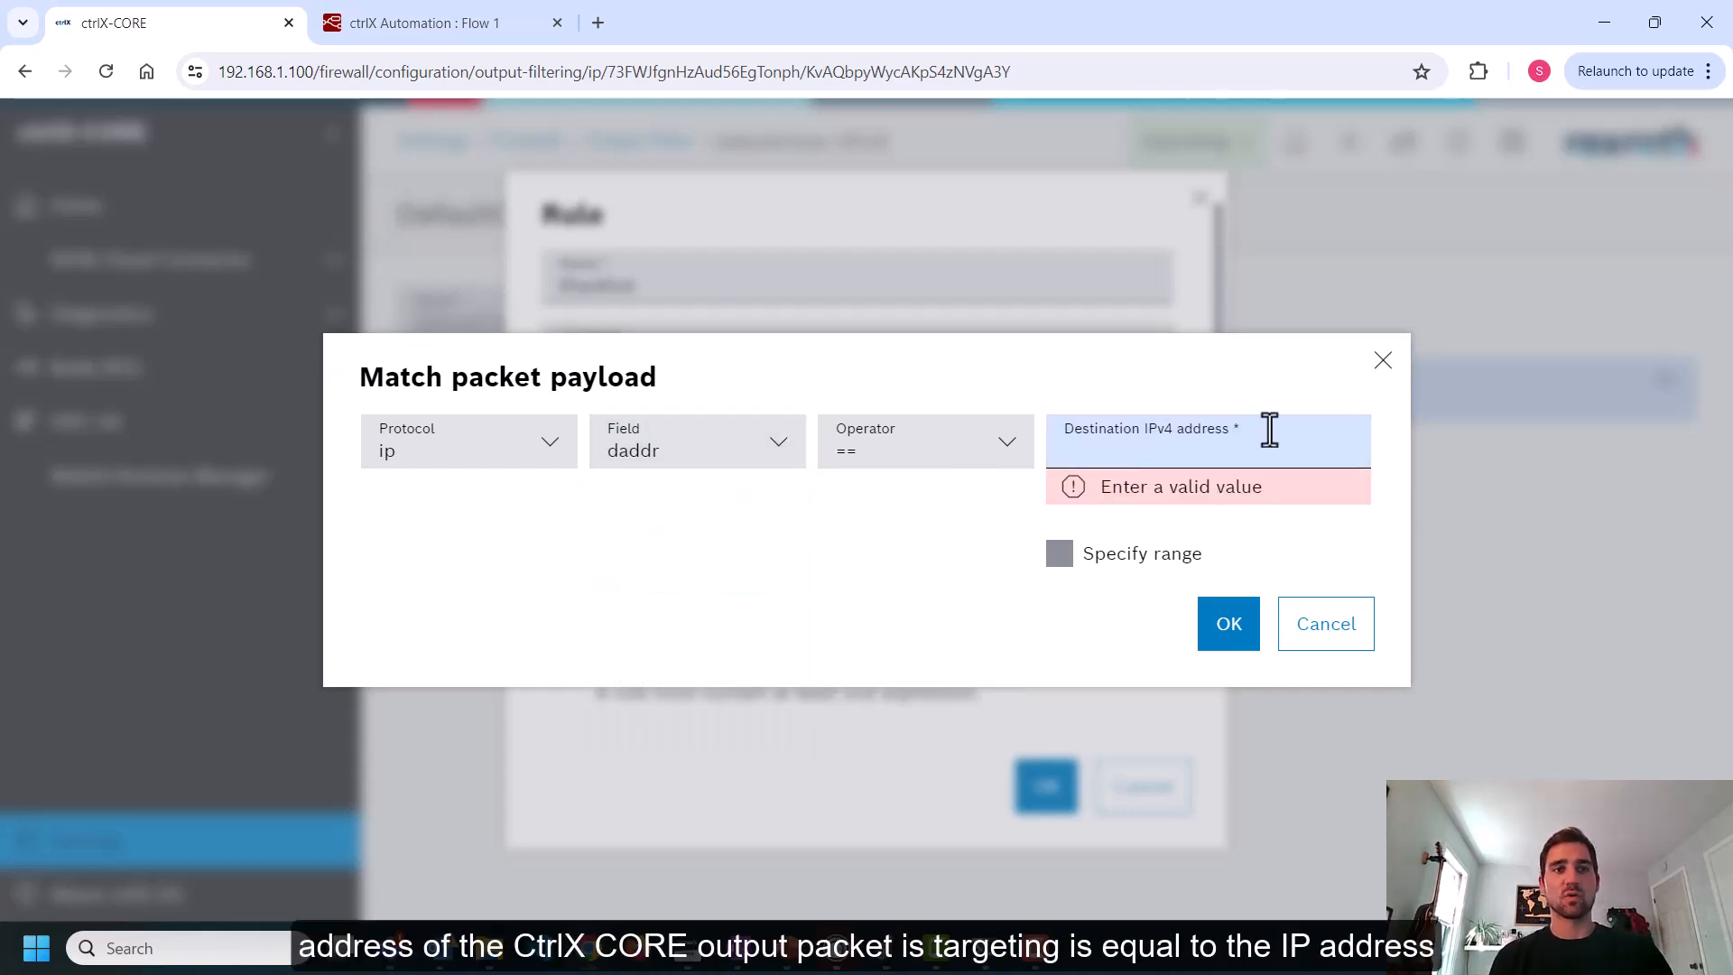
text(192.168.1.26)
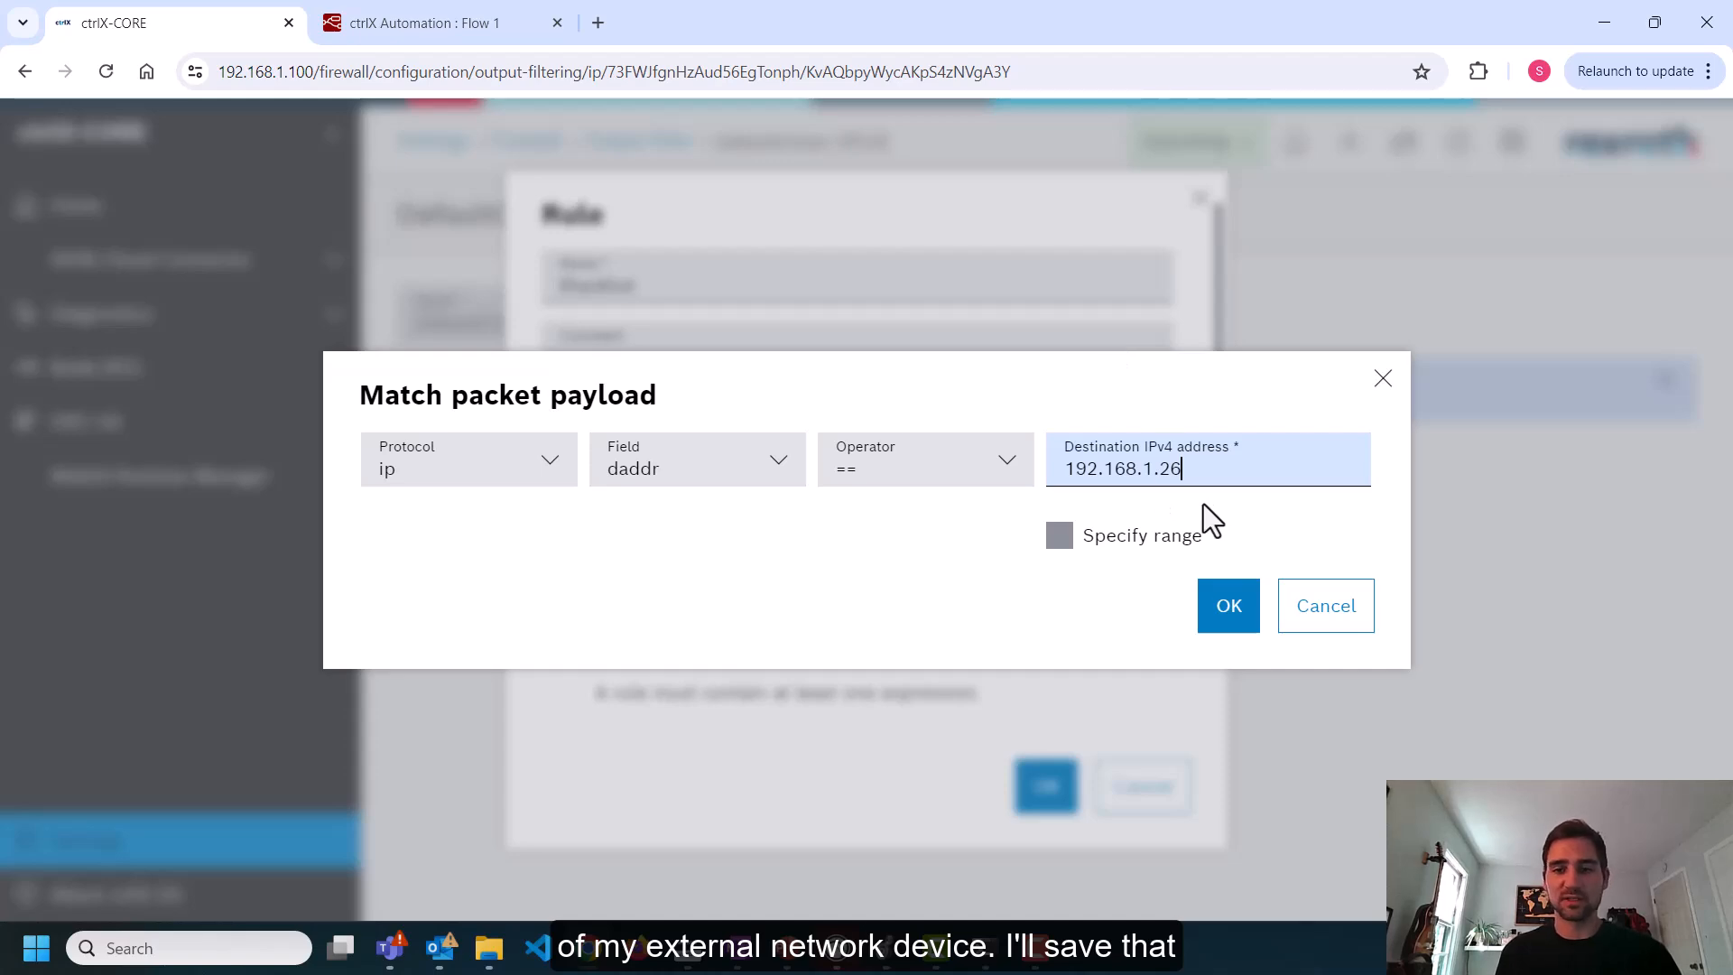
click(1226, 609)
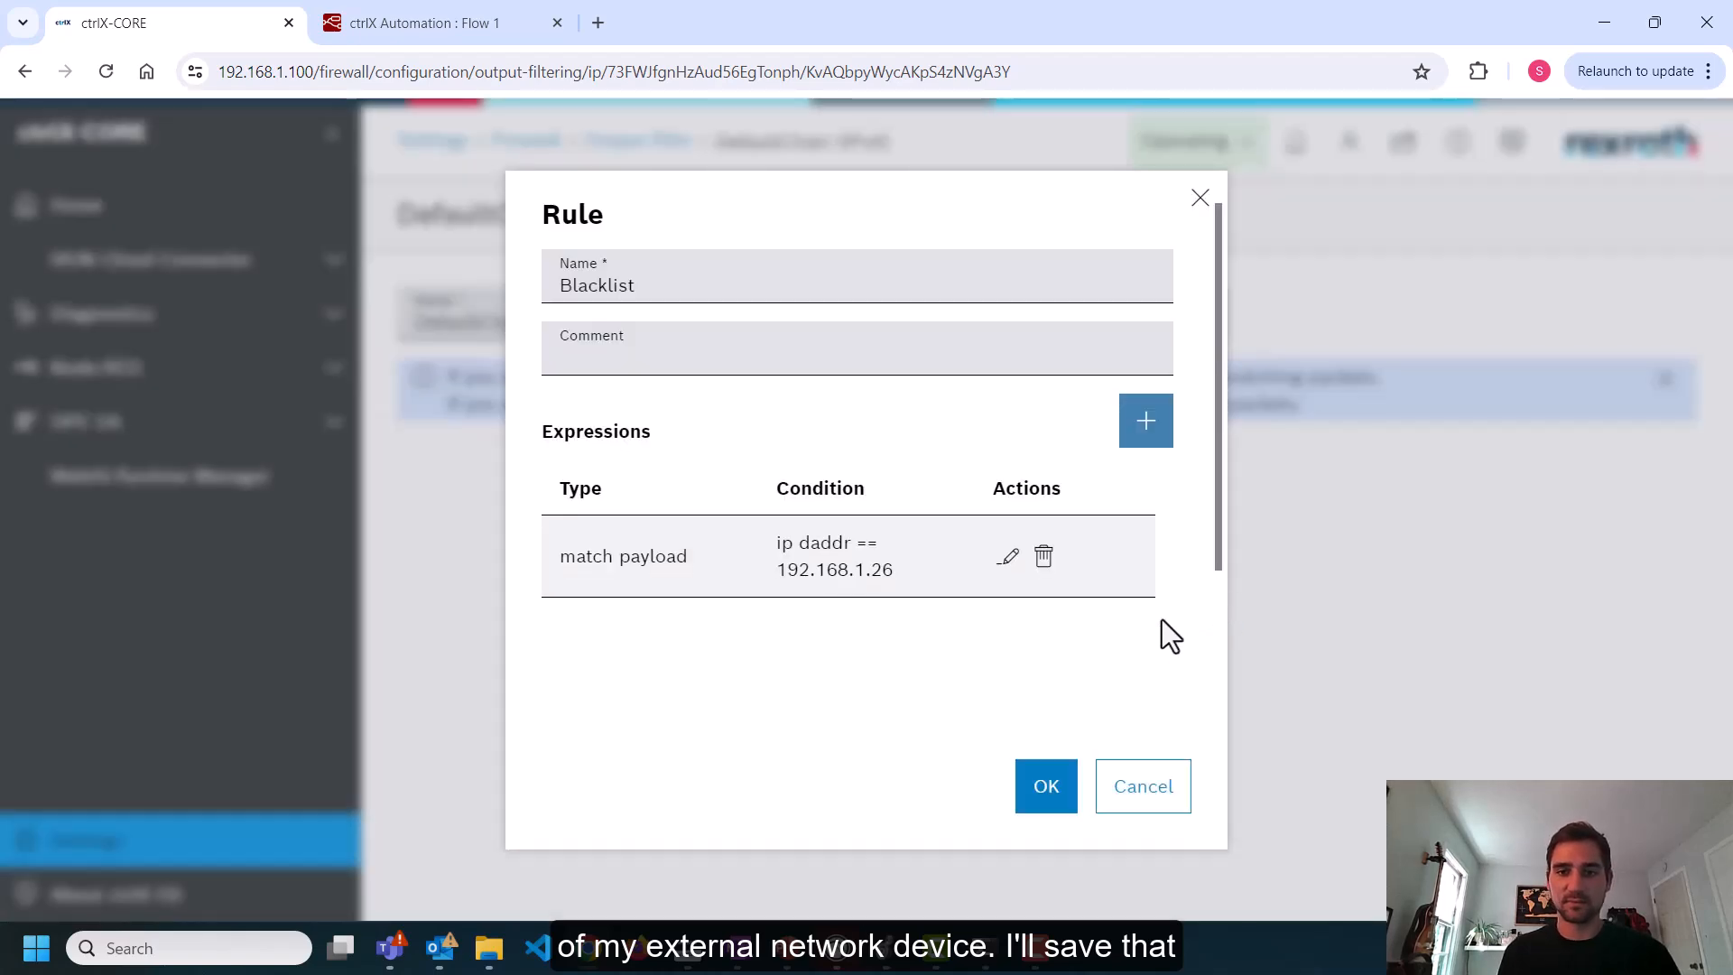
click(1046, 786)
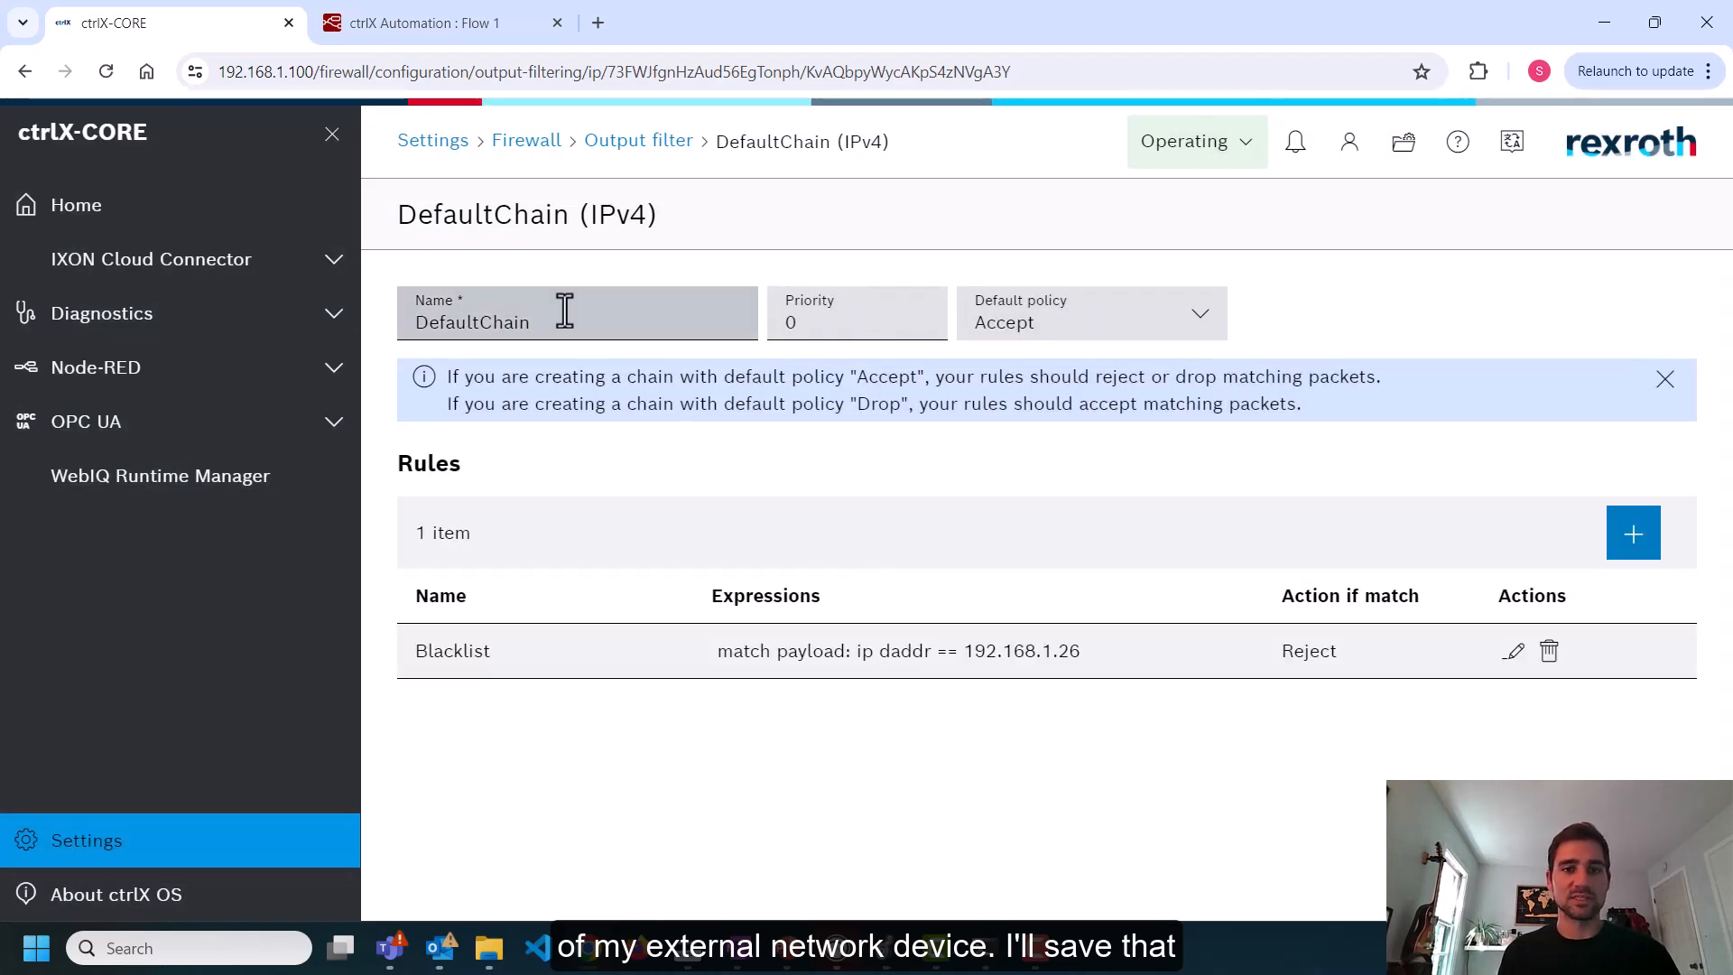
Apply the firewall configuration and inject the timestamp again in Node-RED to ping 192.168.1.26
click(433, 141)
click(566, 587)
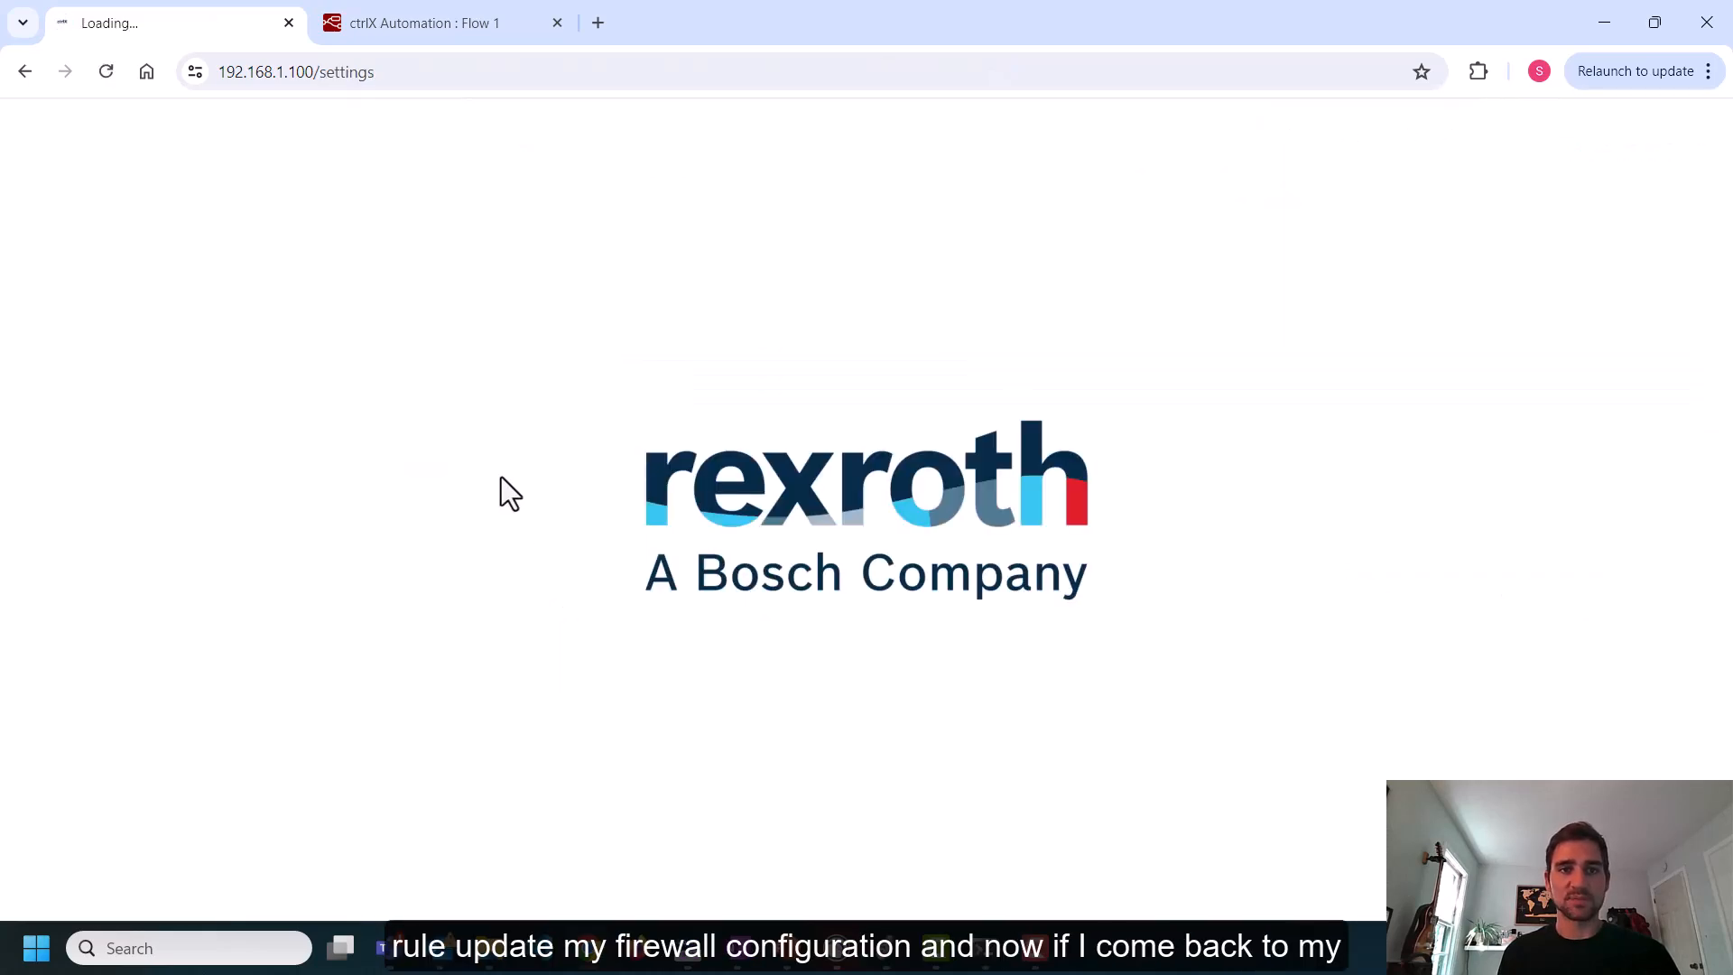
click(472, 28)
click(346, 342)
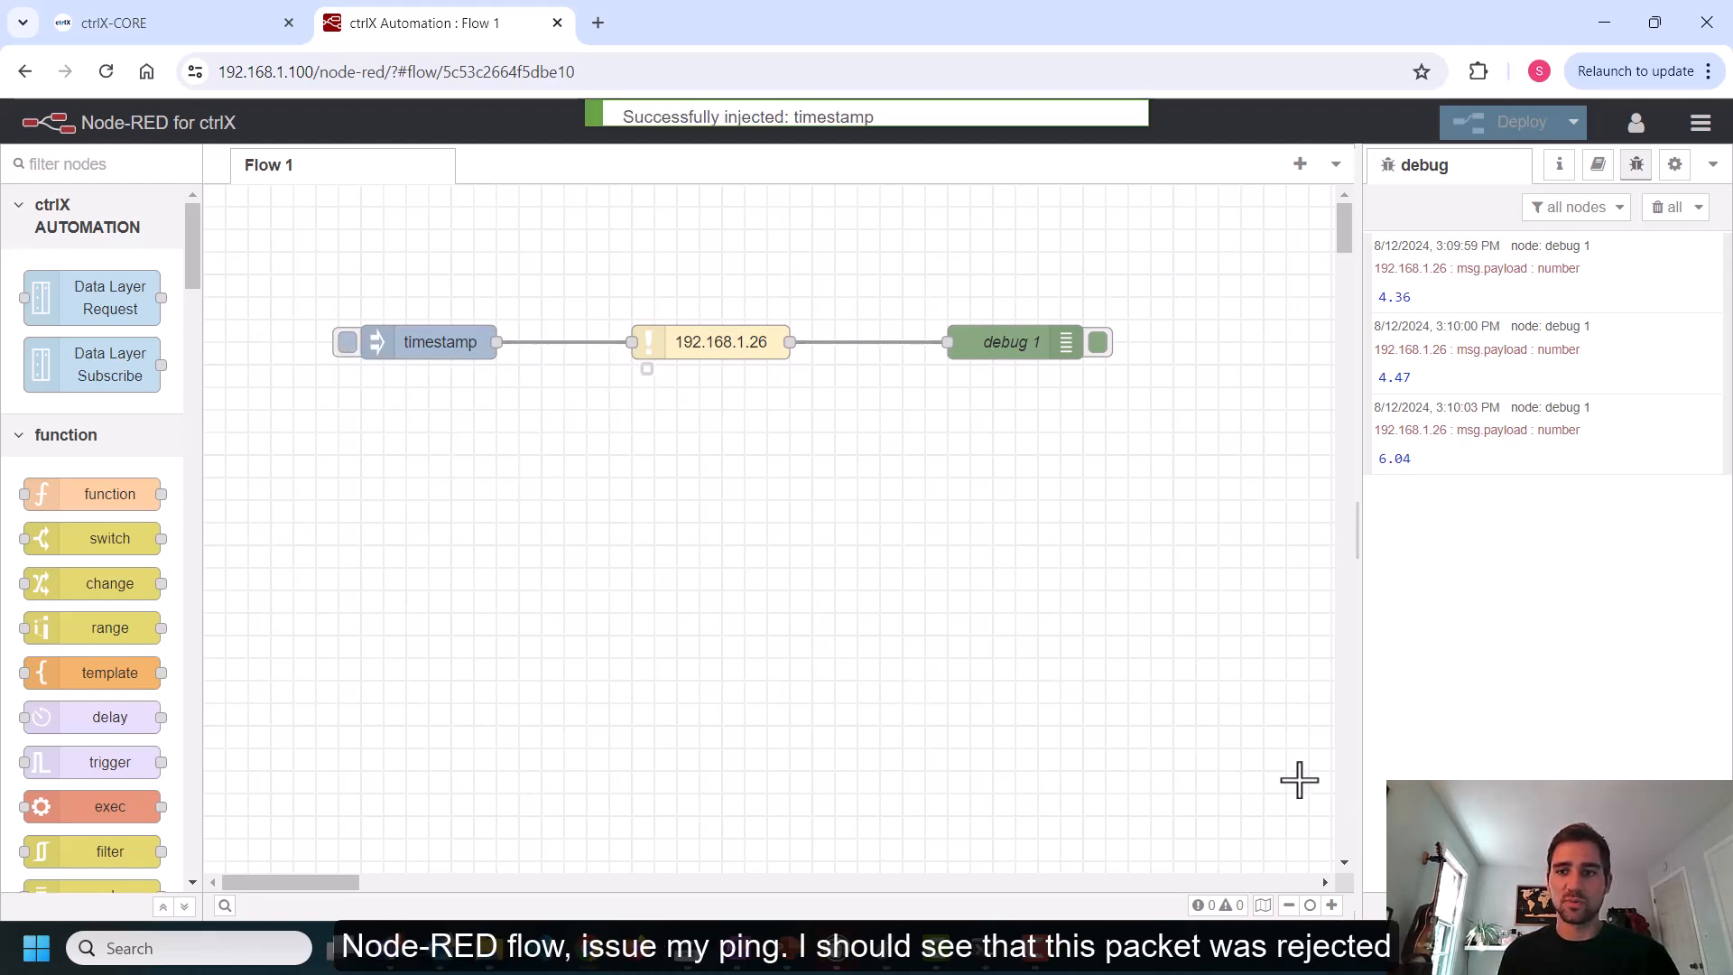
Open the app data manager and browse the firewall configuration data folder
mouse_move(1466, 535)
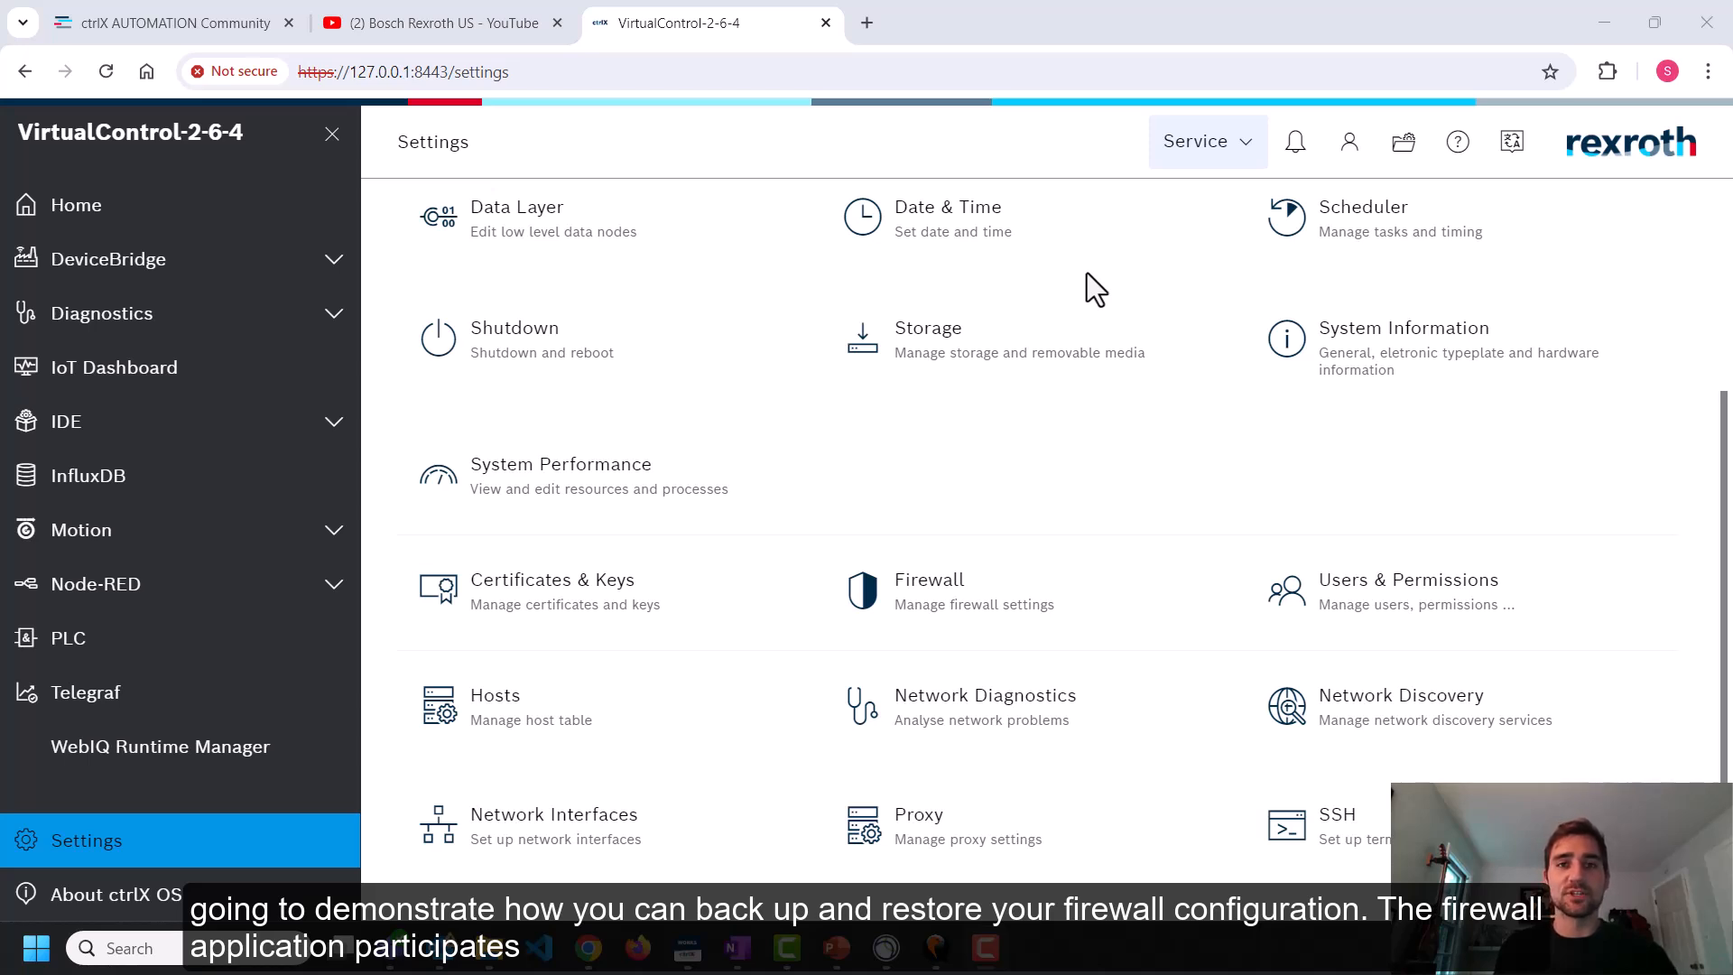
click(1395, 154)
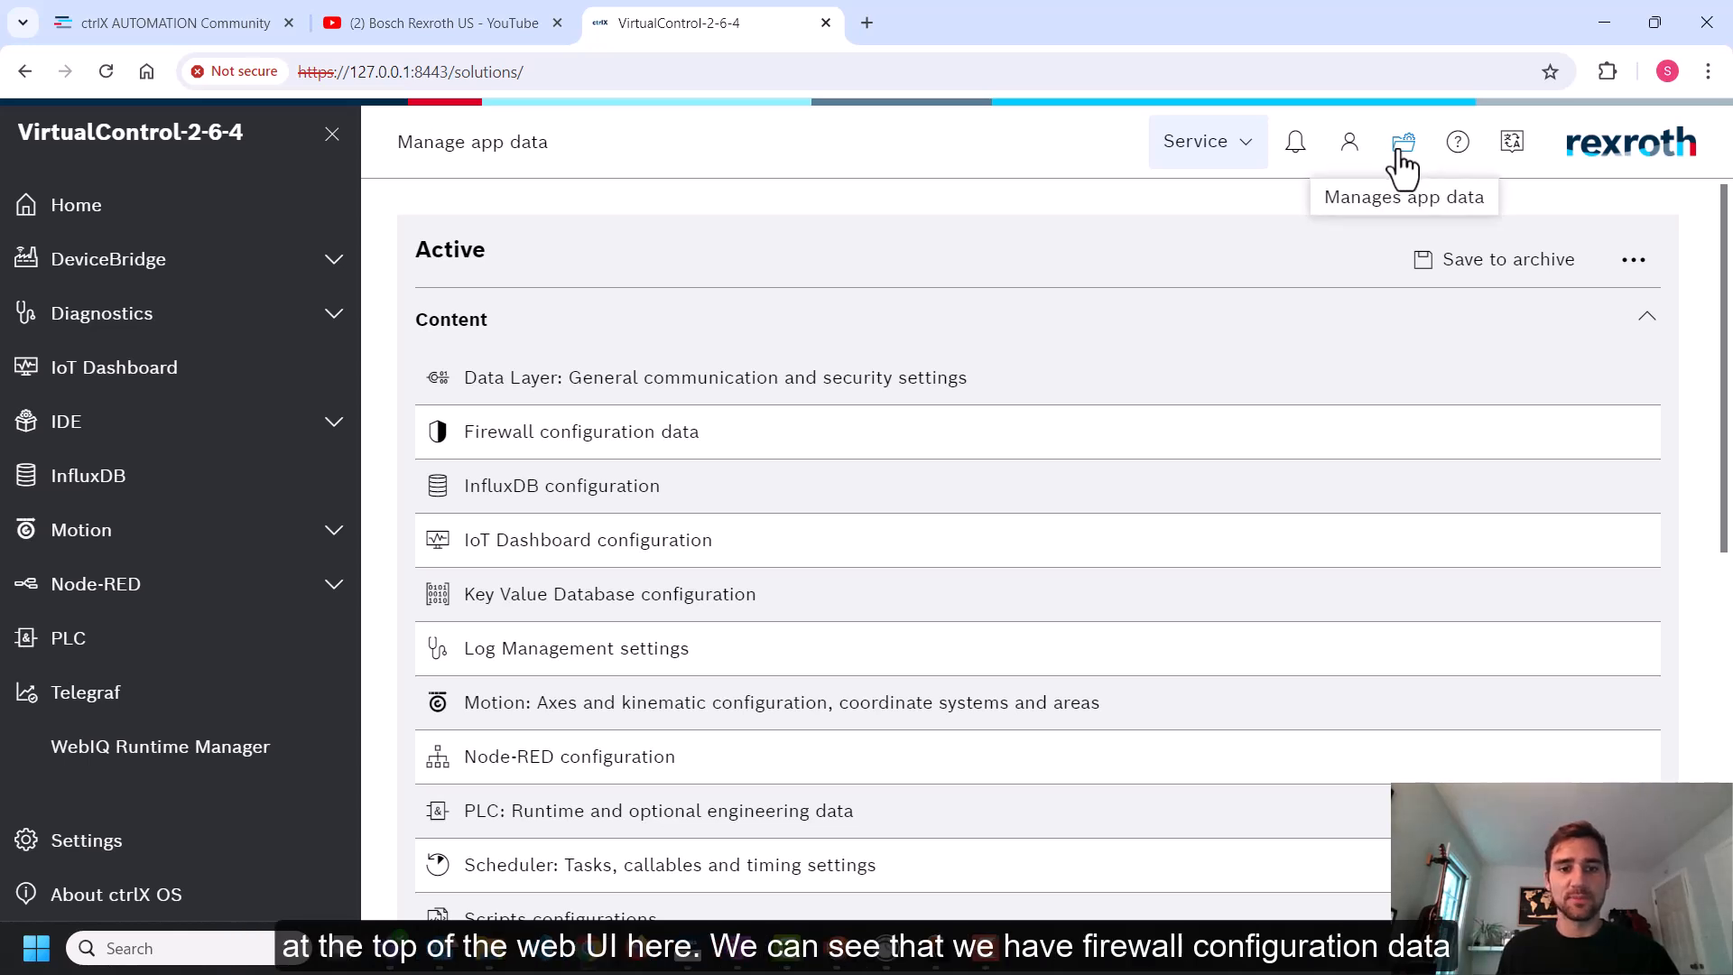
click(655, 449)
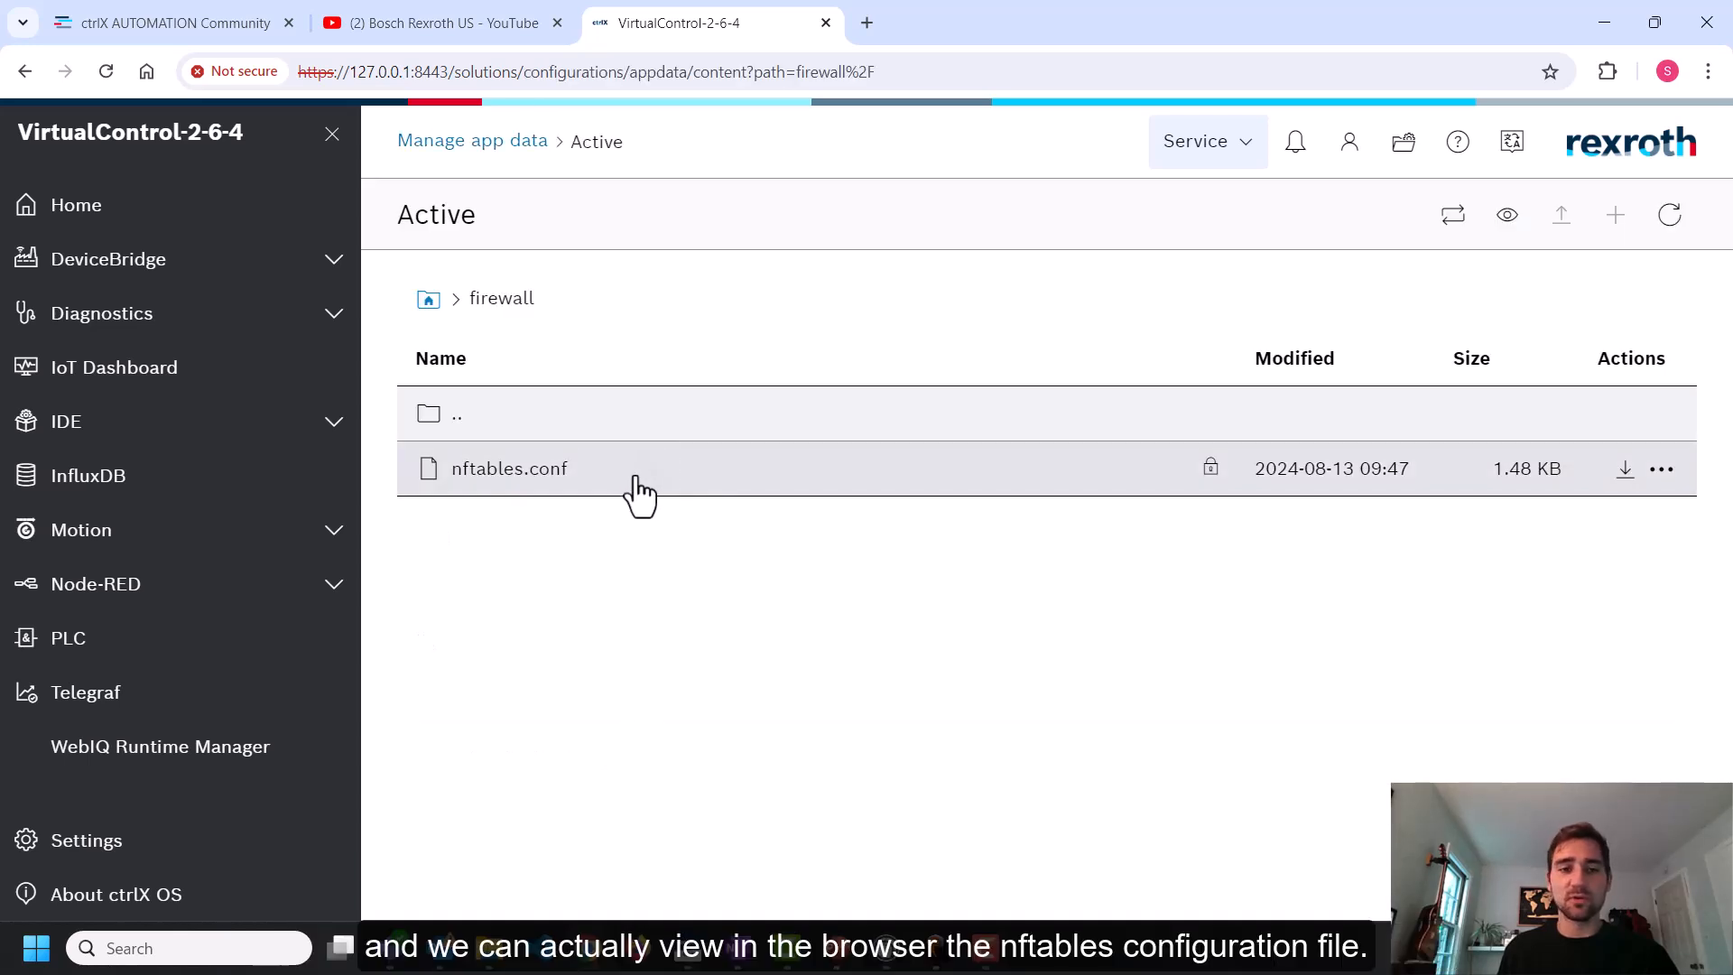
Open nftables.conf to view its contents, close it and return to the app data overview
click(632, 492)
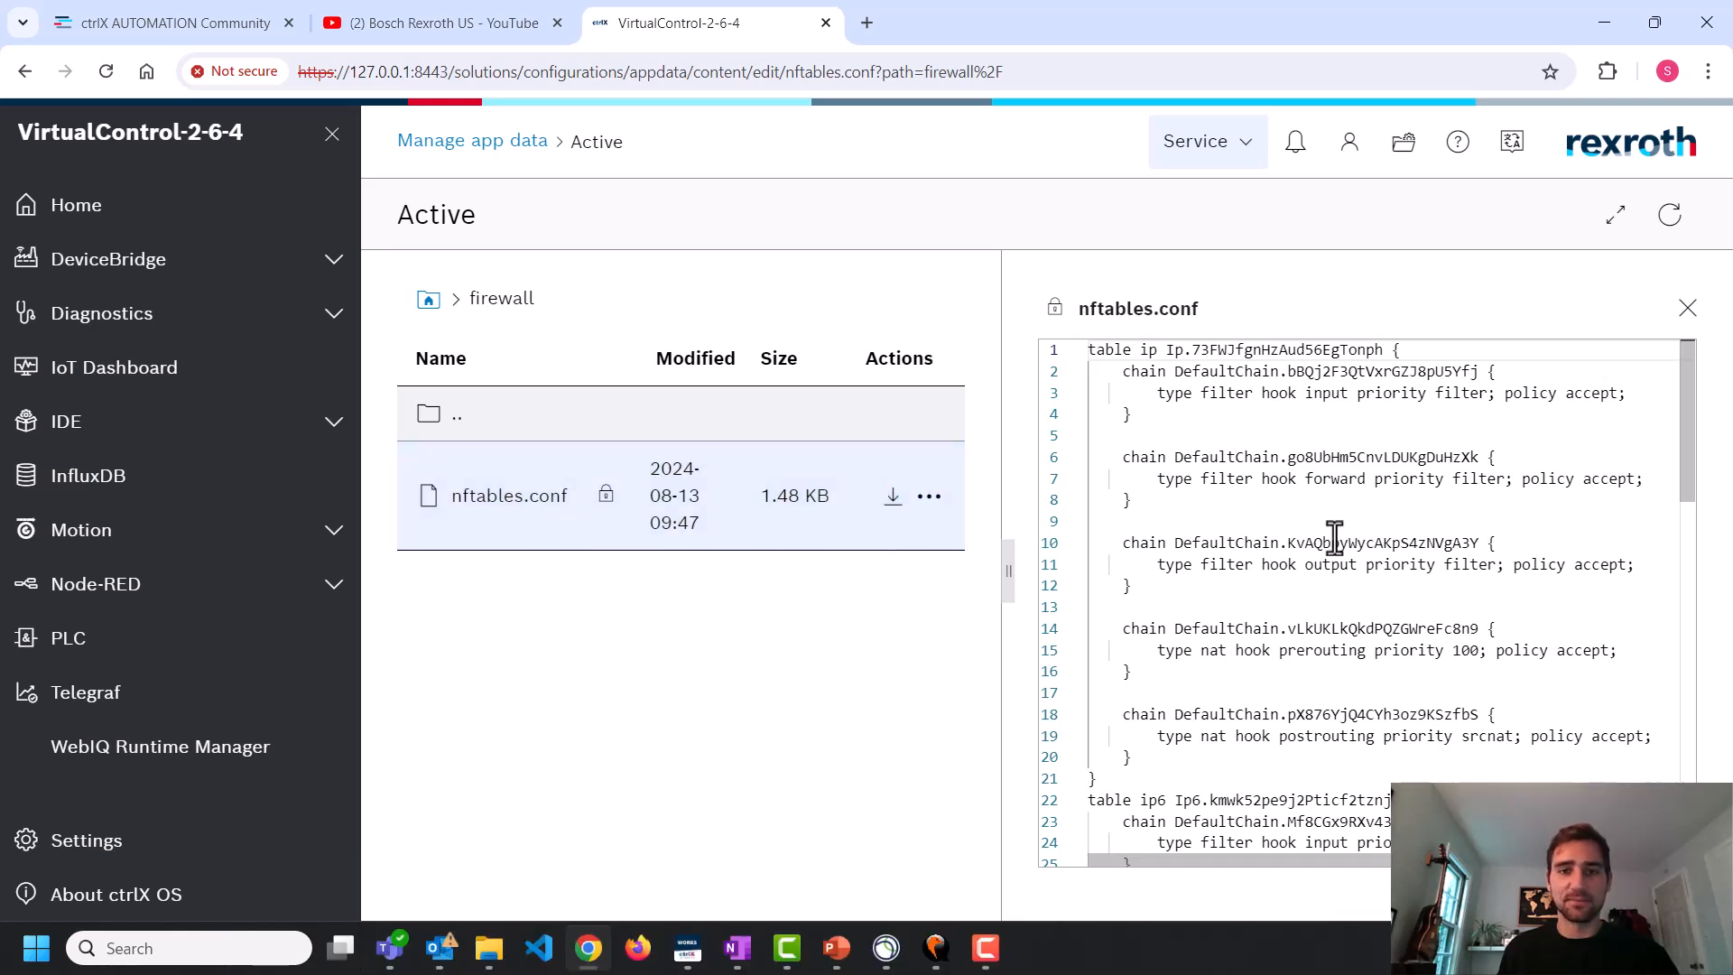
click(1688, 309)
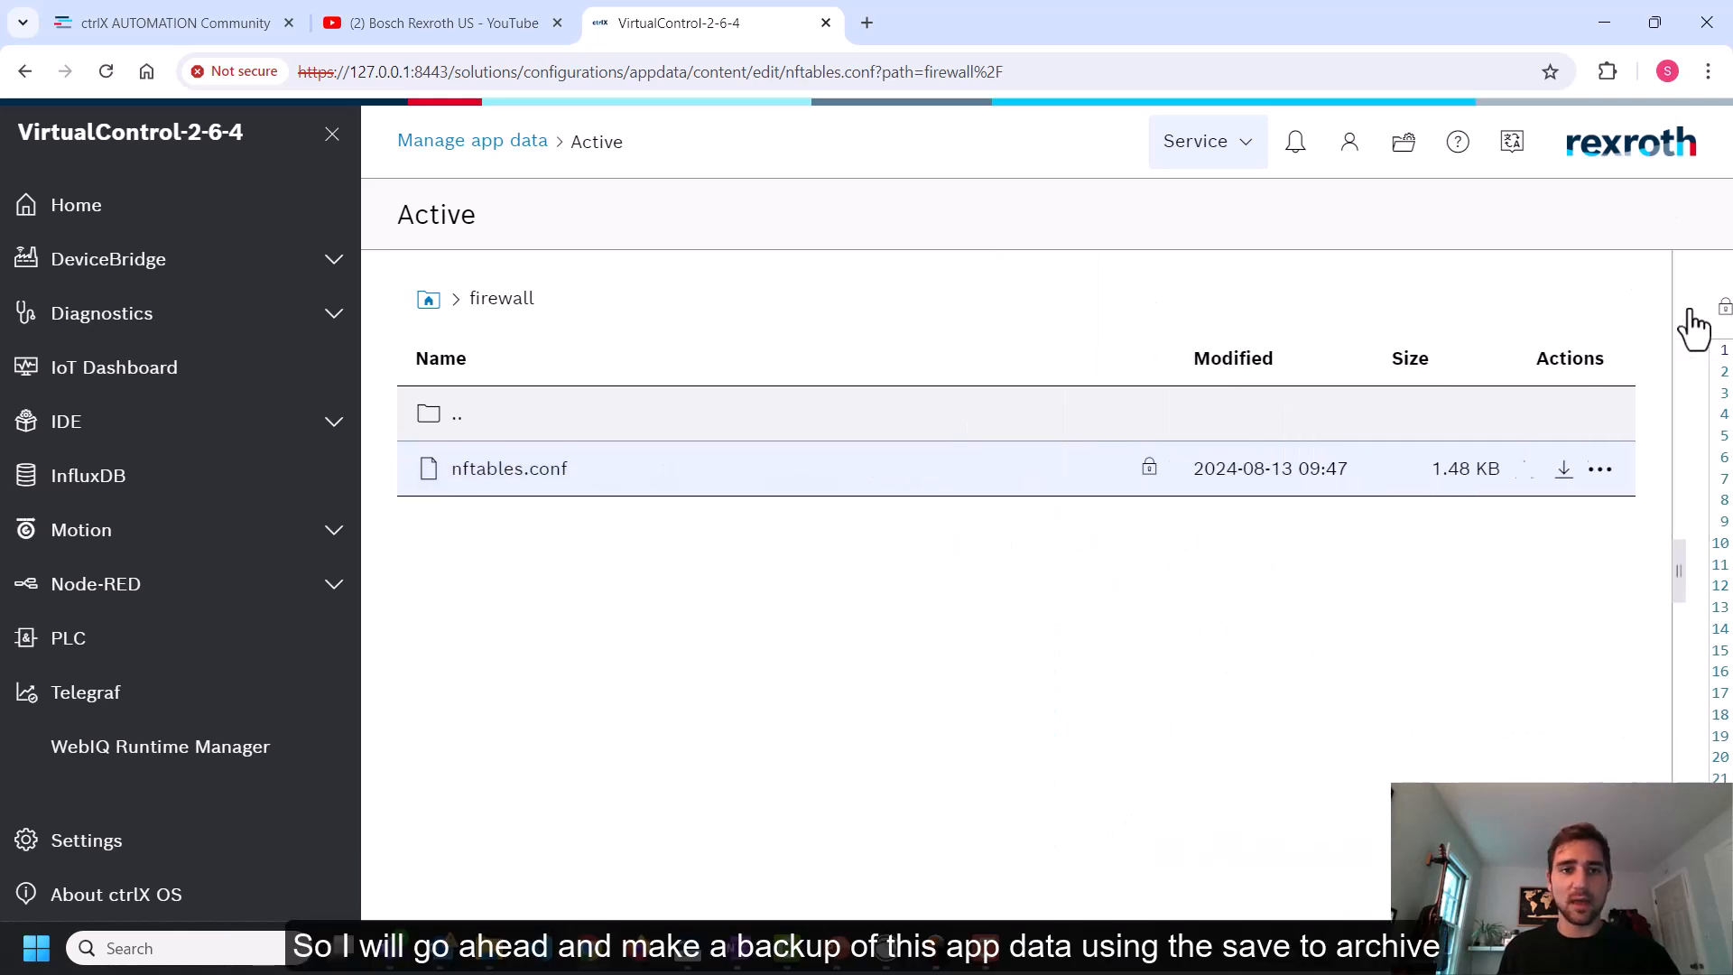
click(451, 168)
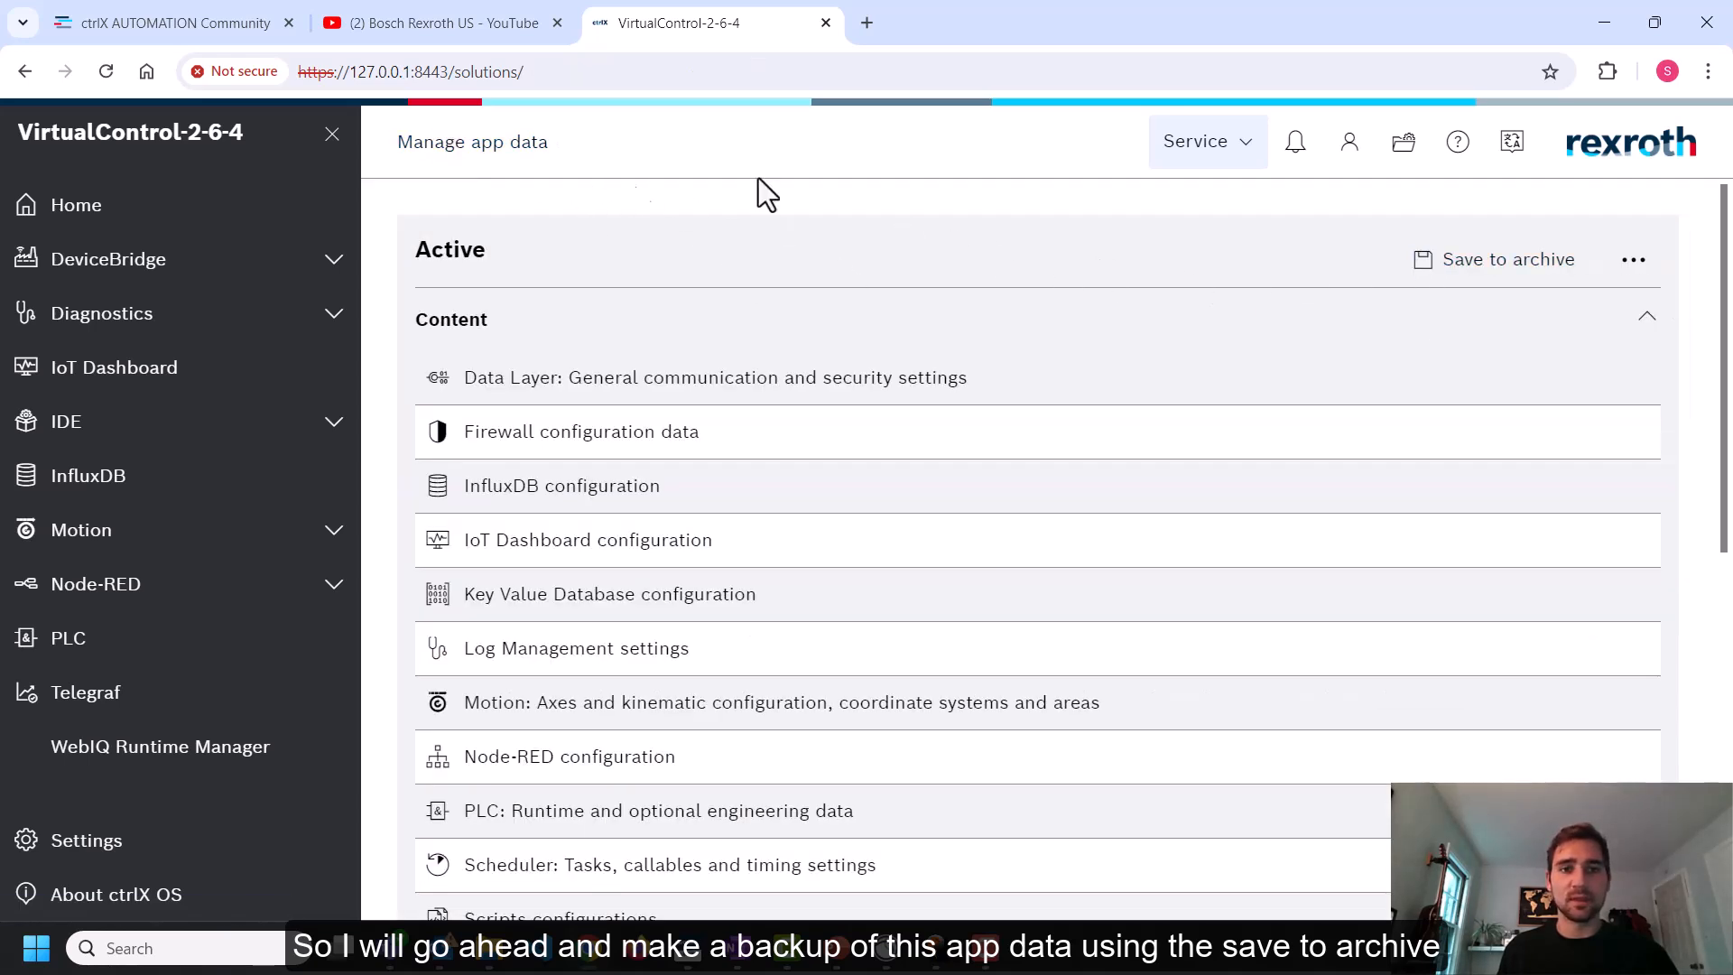
Save the active app data to an archive named FirewallDemo
click(1508, 271)
click(840, 522)
text(FirewallDemo)
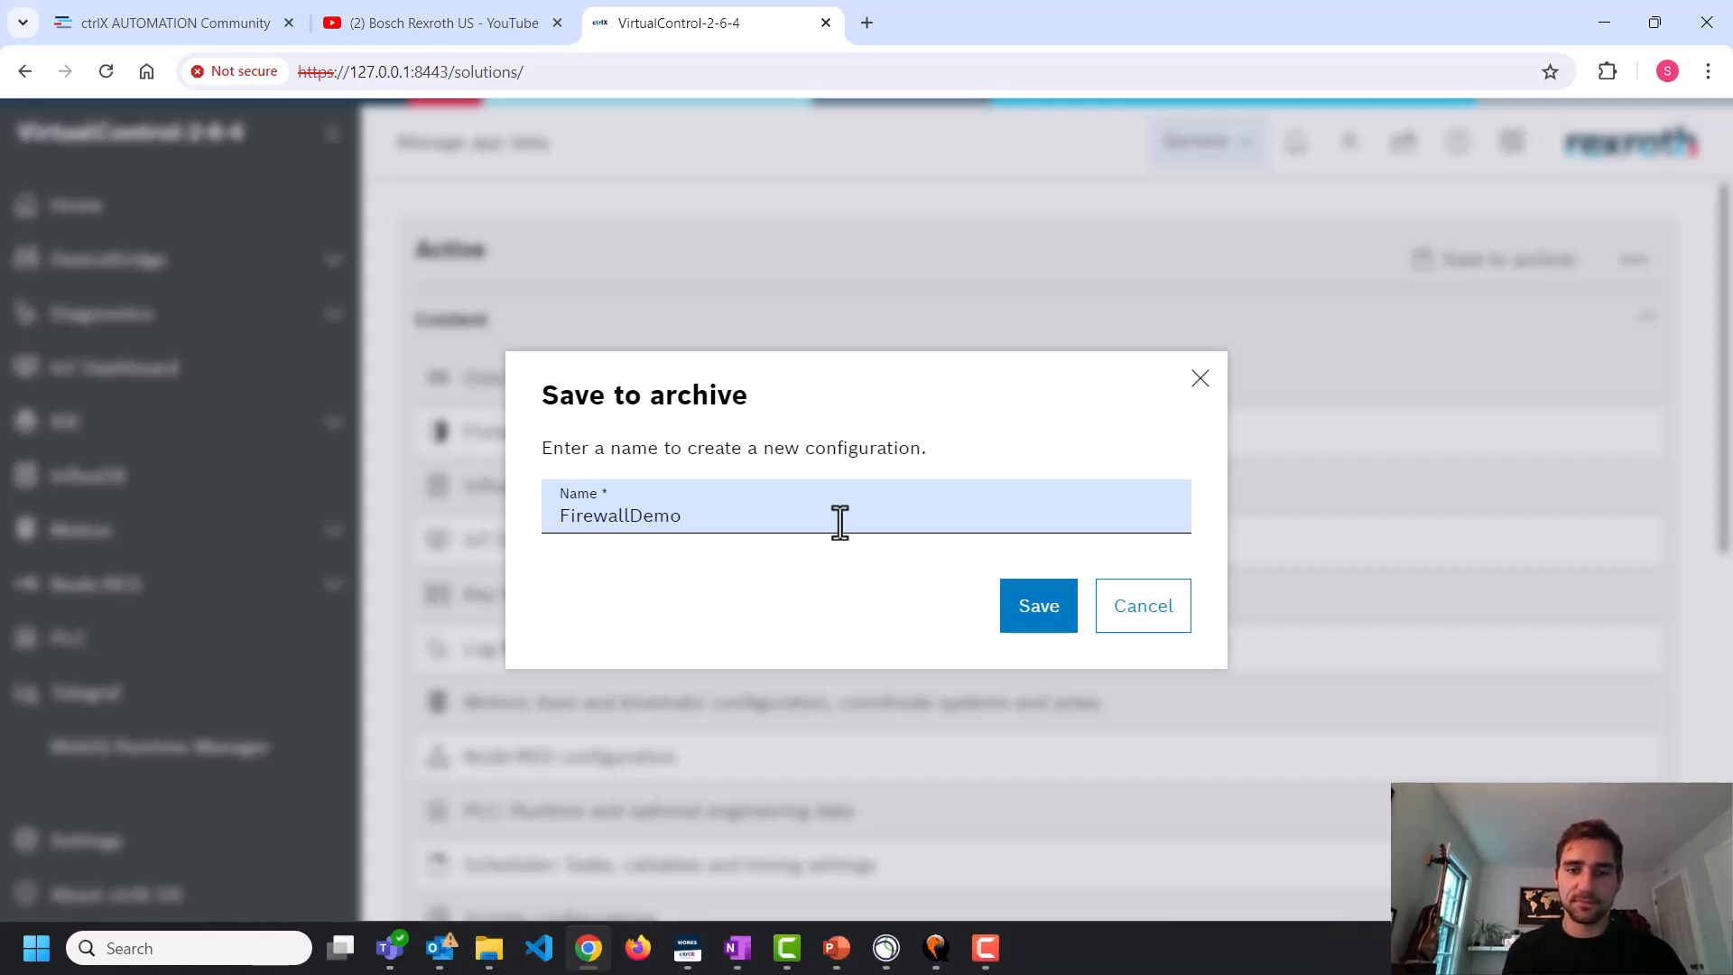
click(1045, 607)
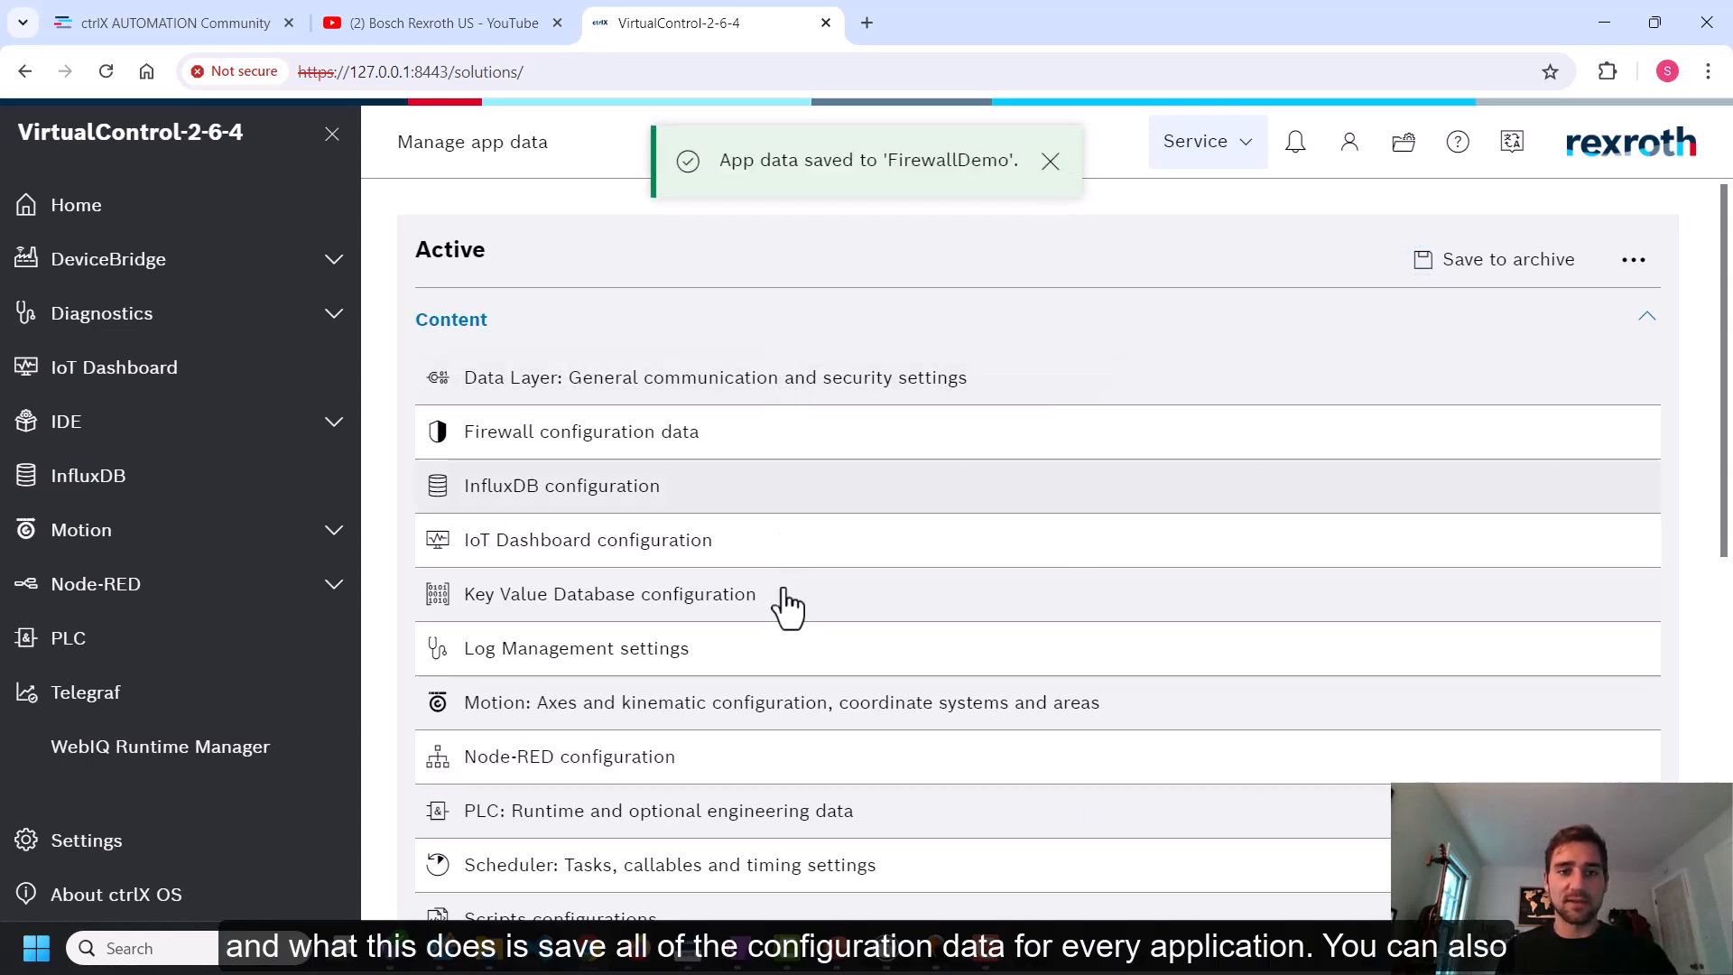
click(1057, 181)
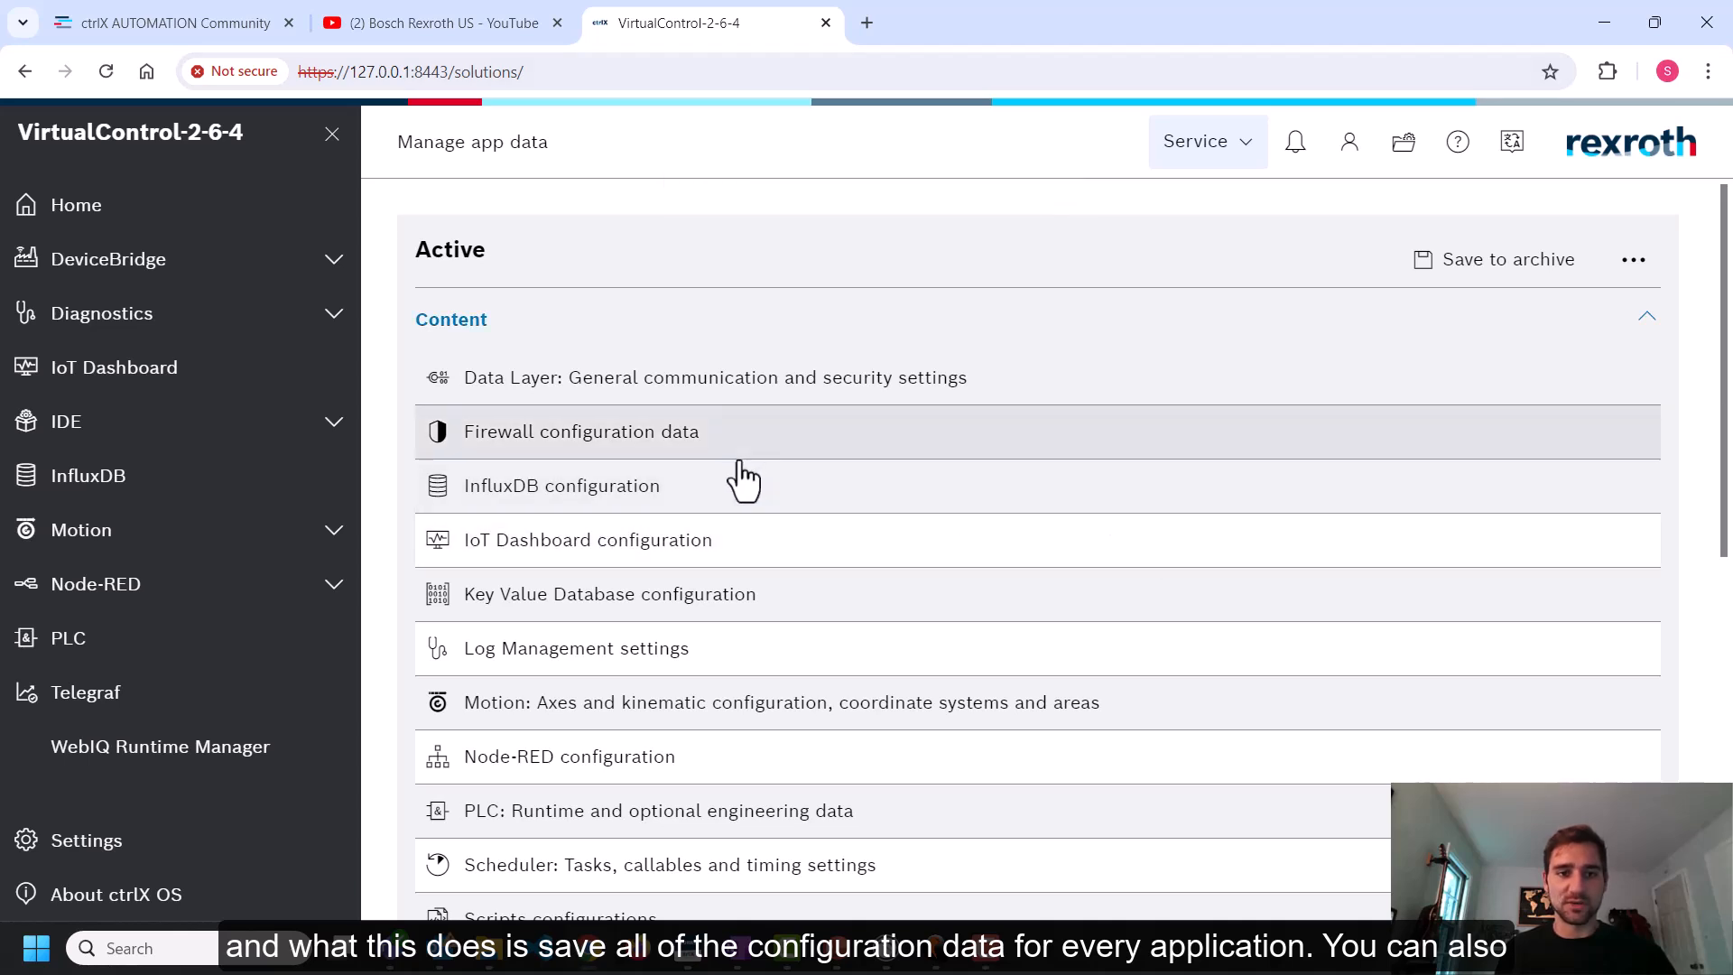
Browse the firewall configuration data folder and the Archive list of the app data manager
click(688, 437)
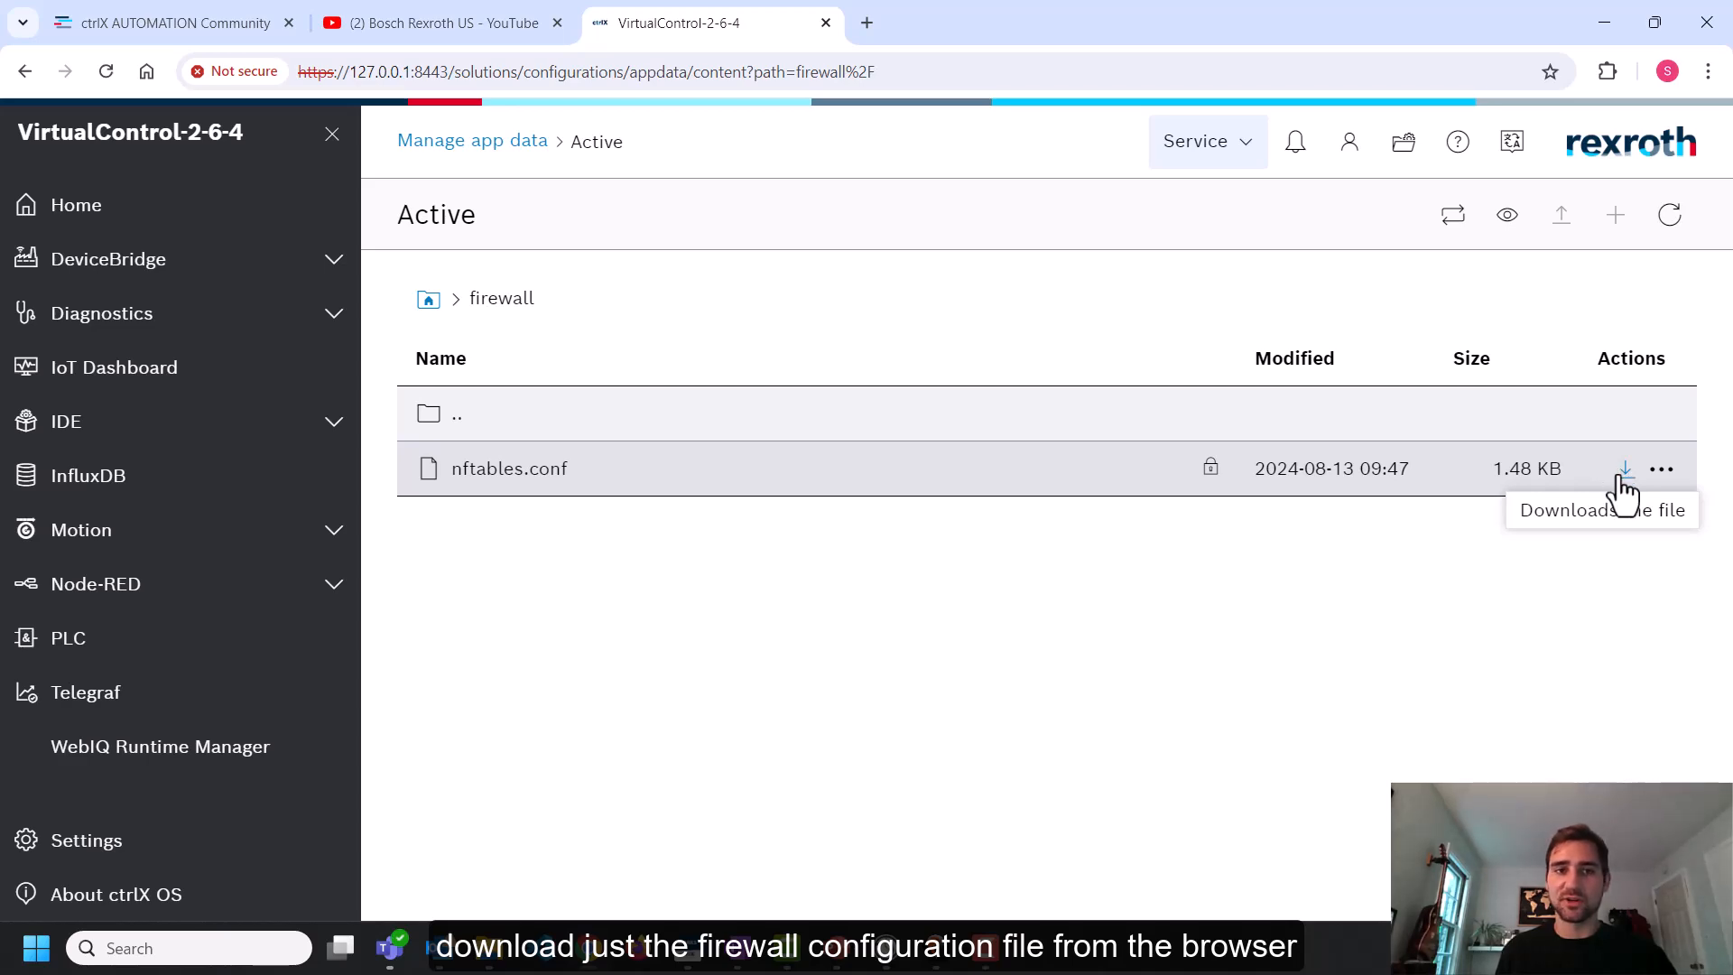
click(488, 144)
scroll(1022, 476, down, 3)
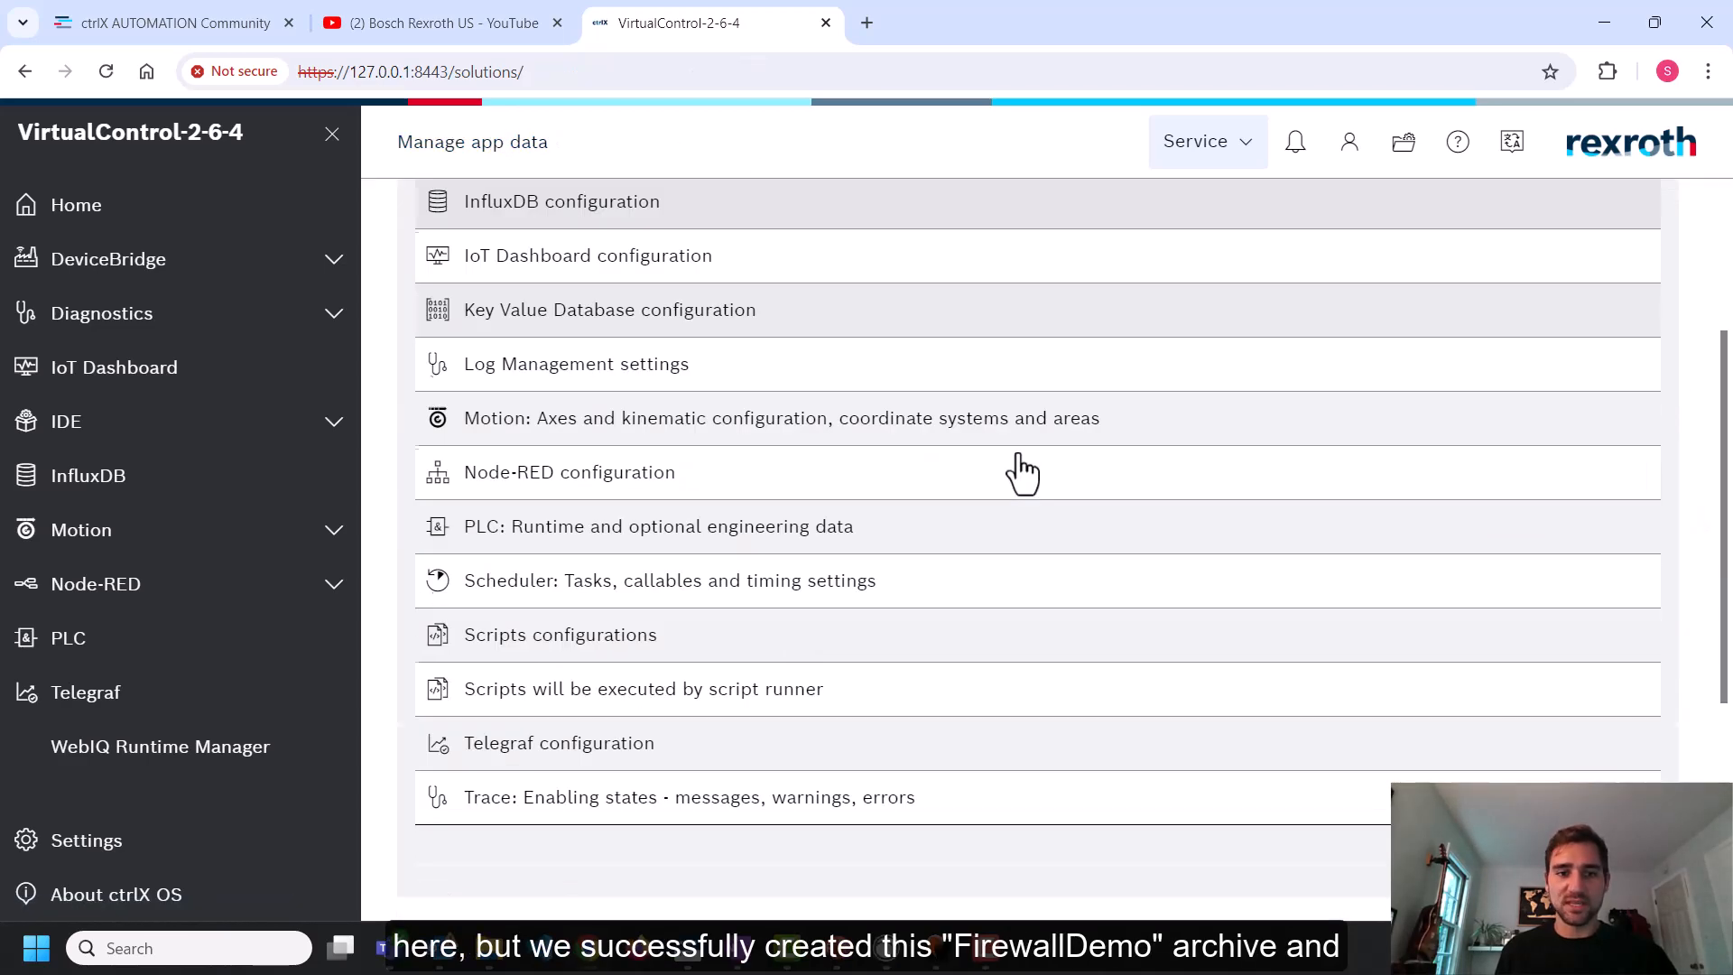
scroll(1022, 476, down, 4)
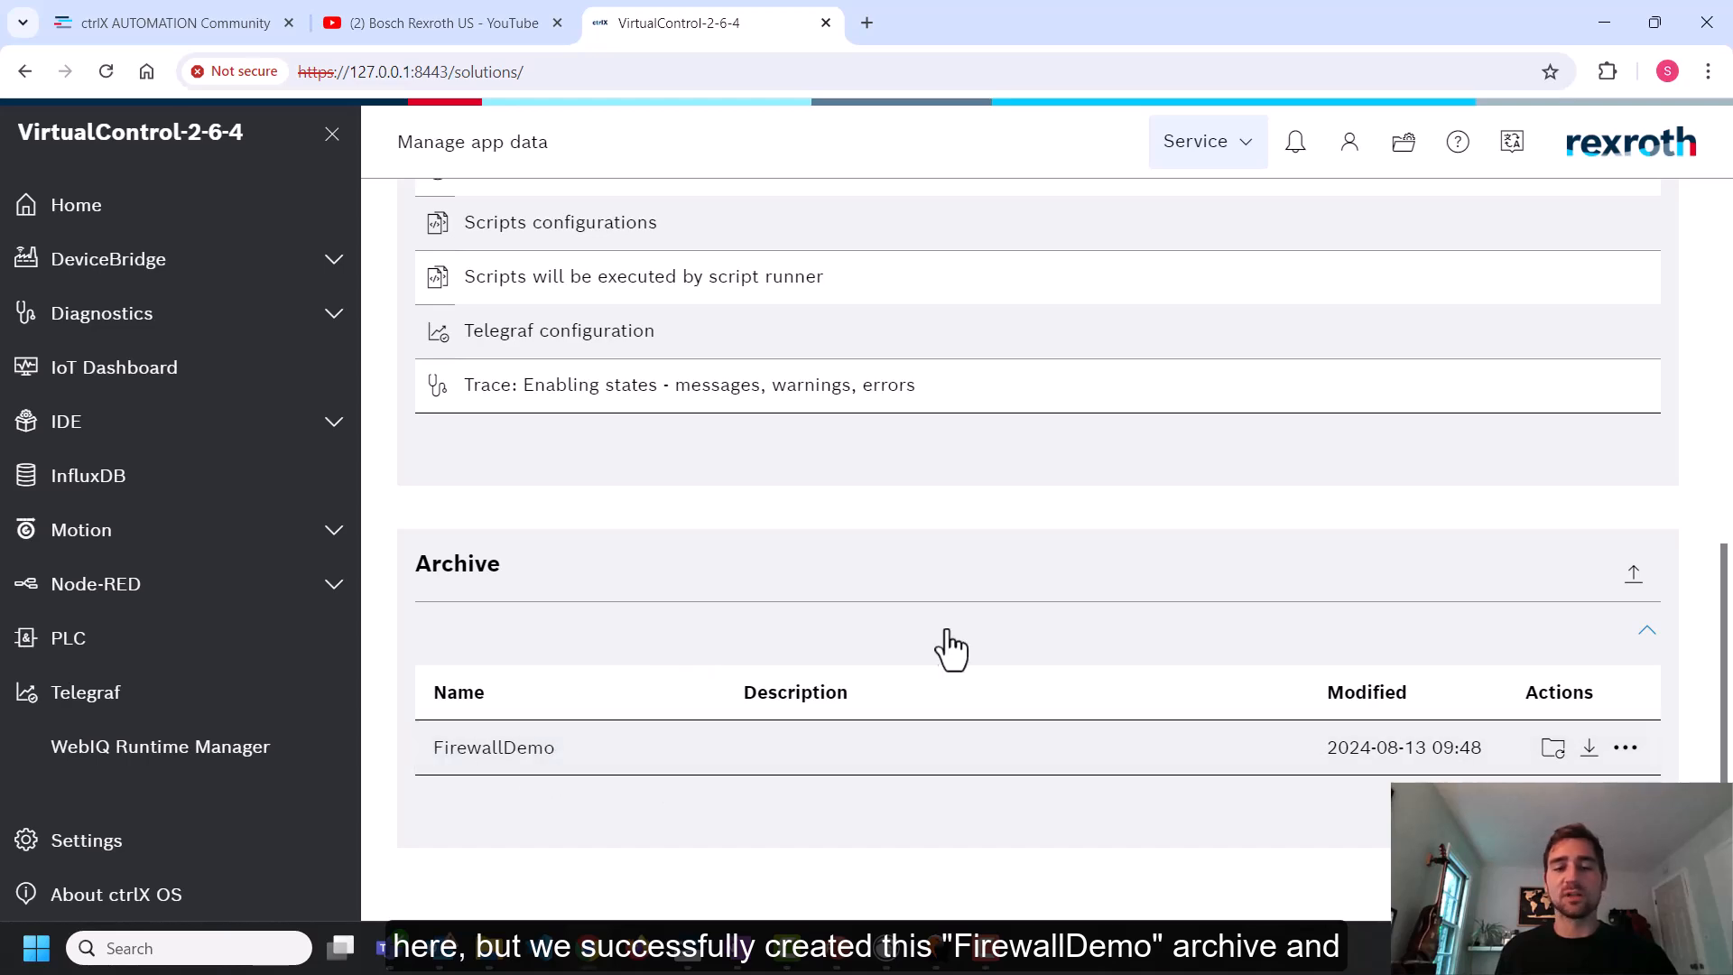
scroll(998, 587, up, 8)
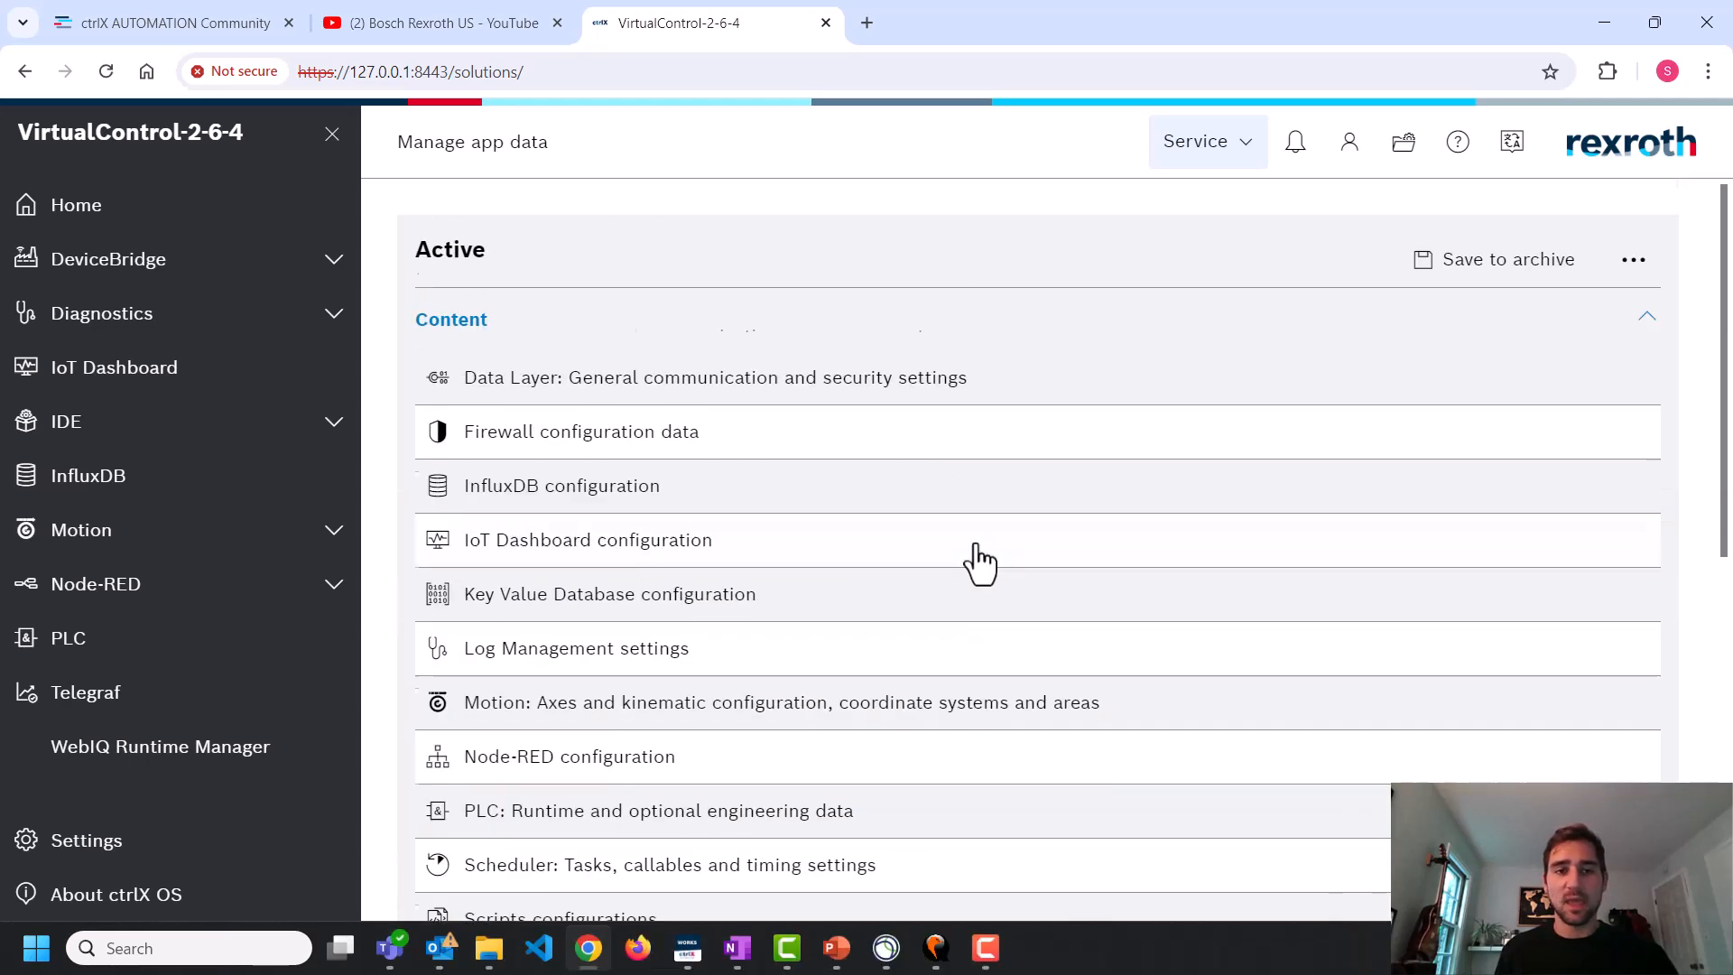
Add a test rule to the input filter's DefaultChain with comment sadfsadf and payload match ip saddr == 10.21.2.3
click(126, 841)
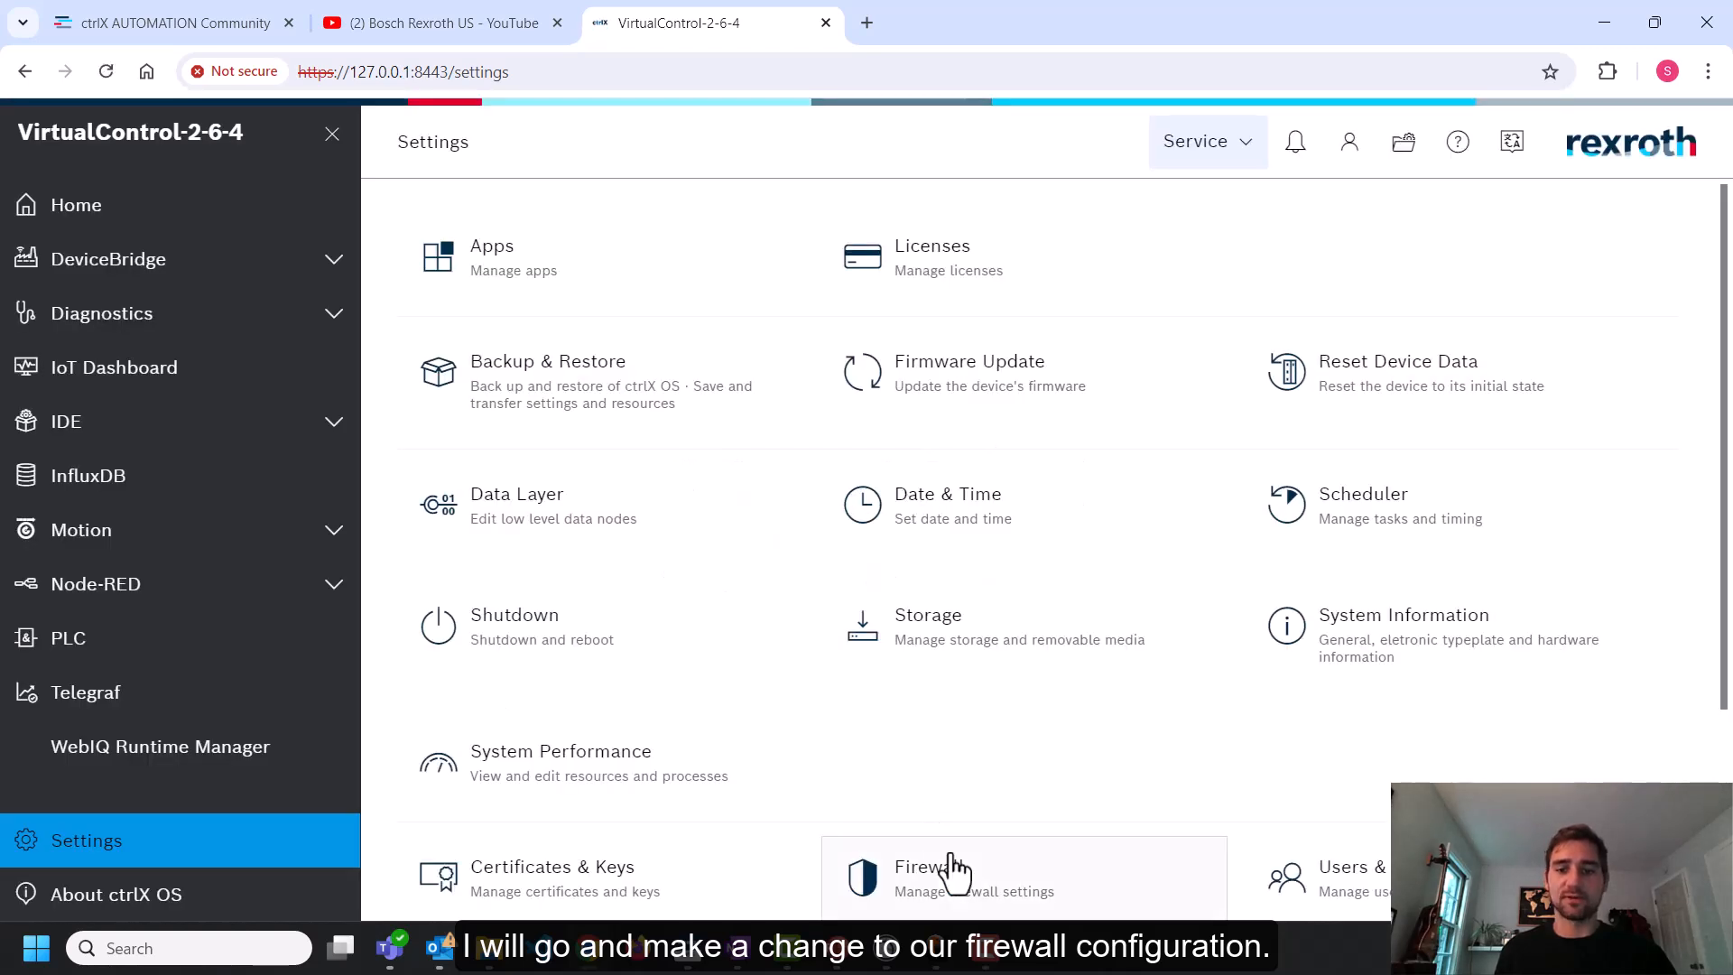
click(955, 869)
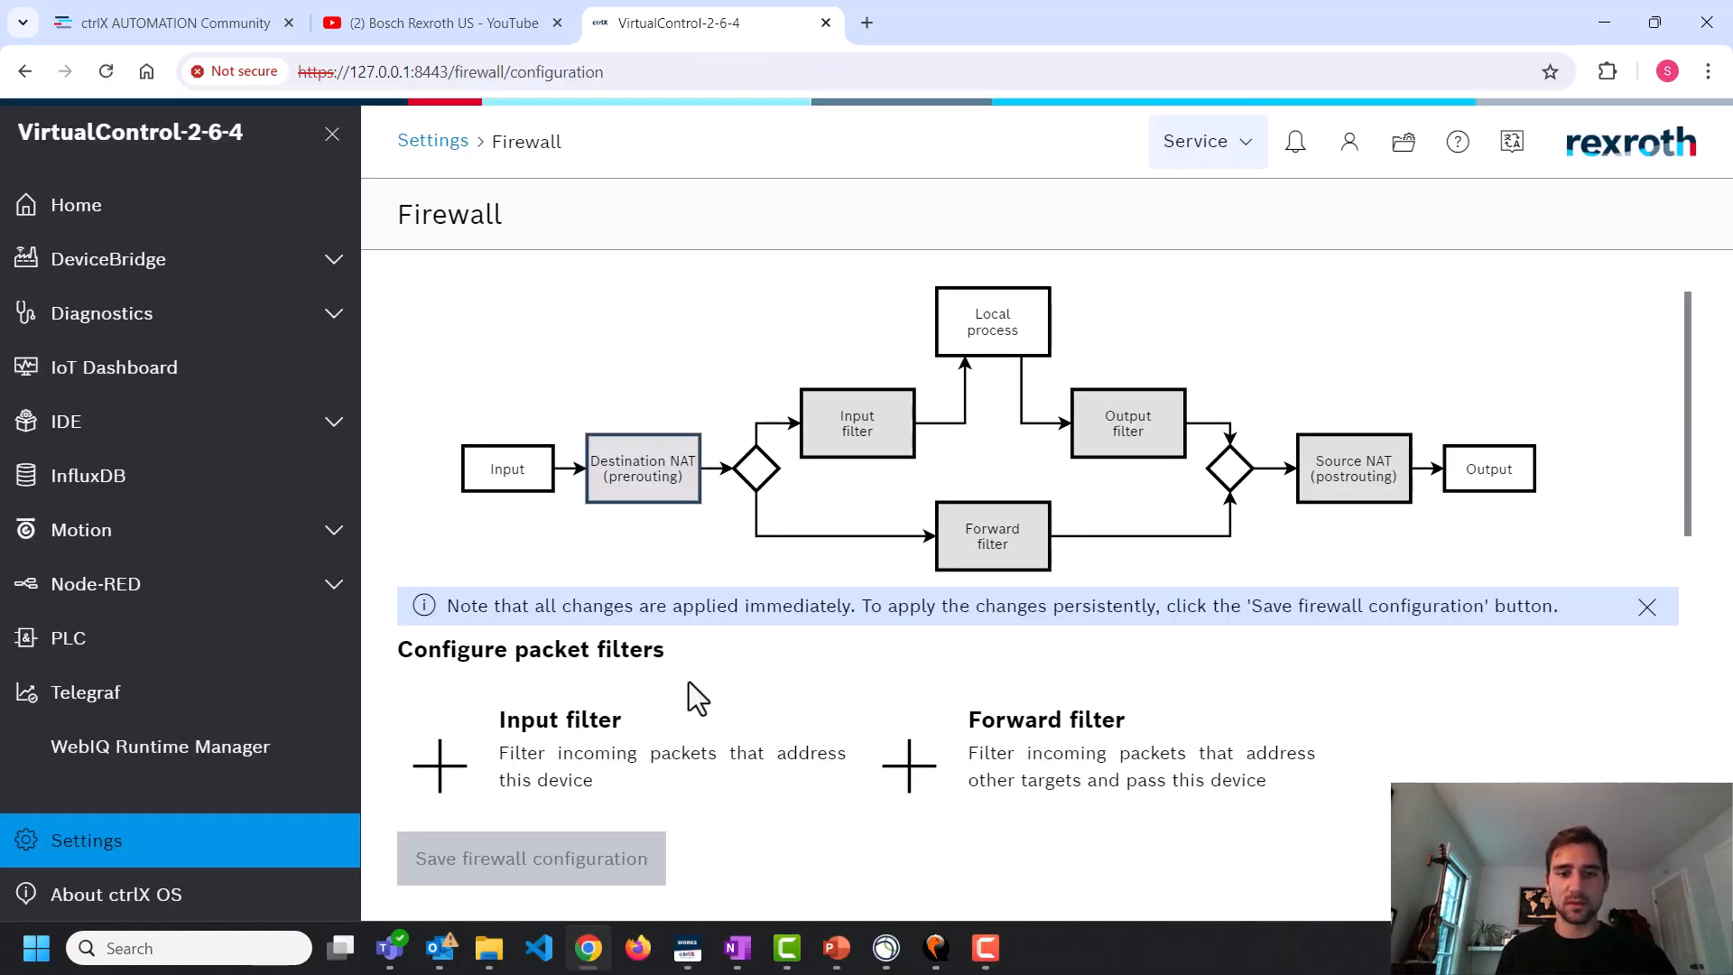
click(643, 733)
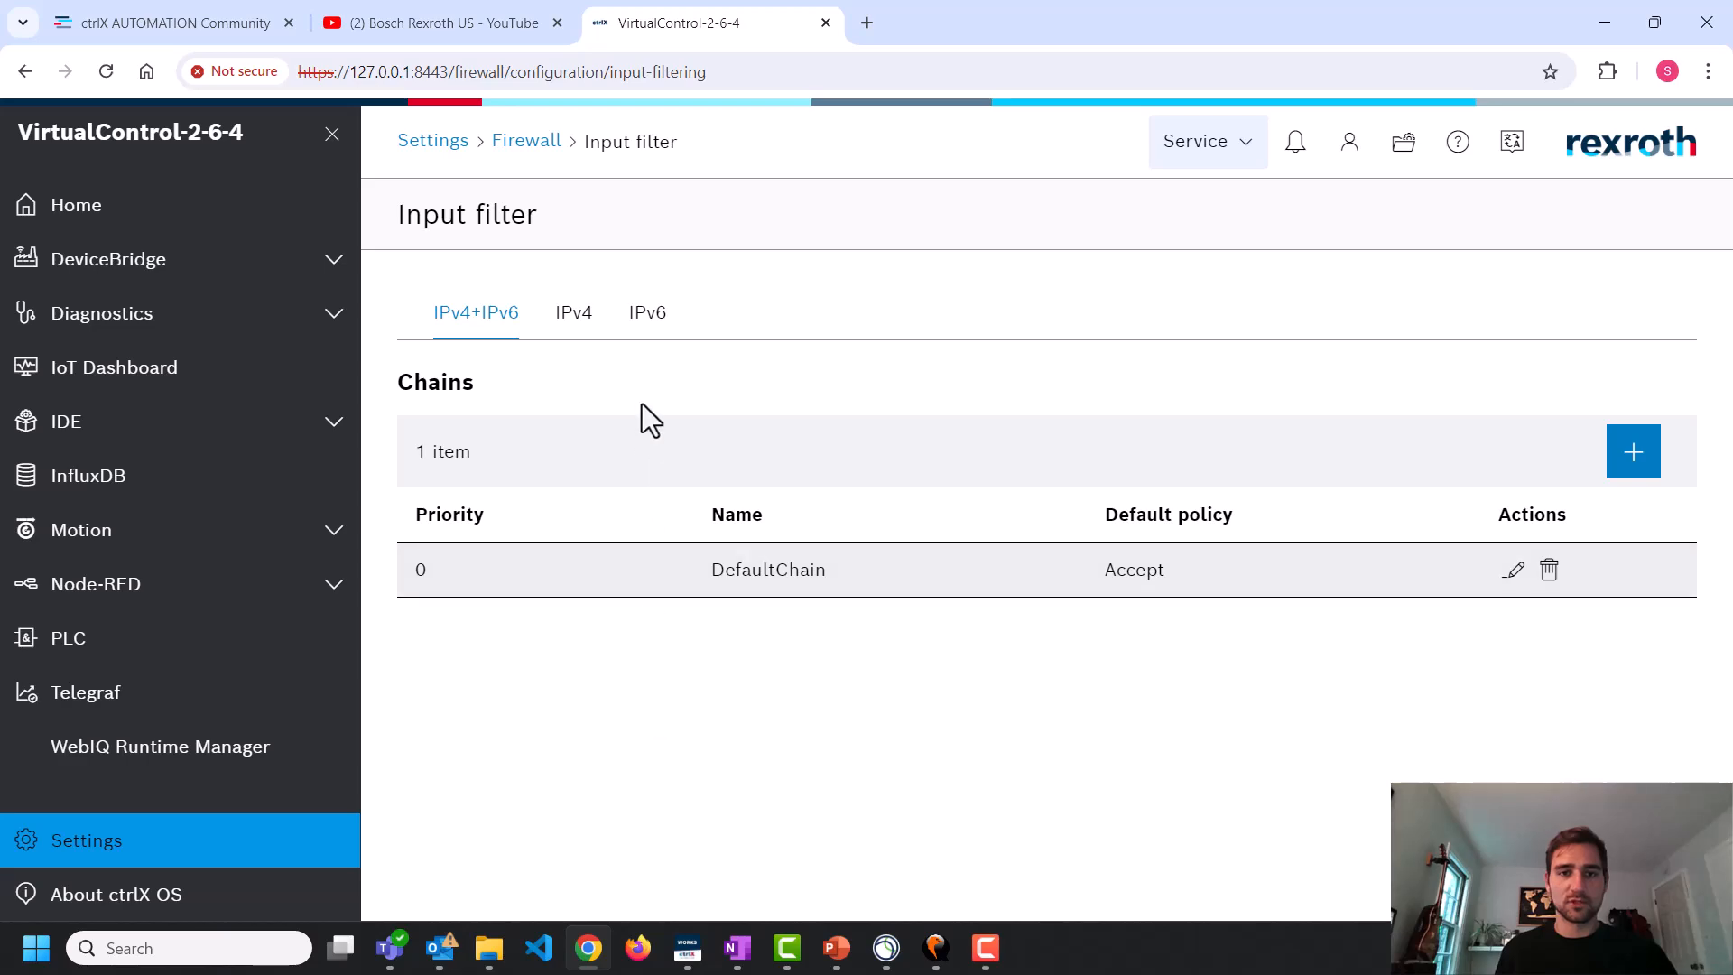
click(1511, 571)
click(1047, 587)
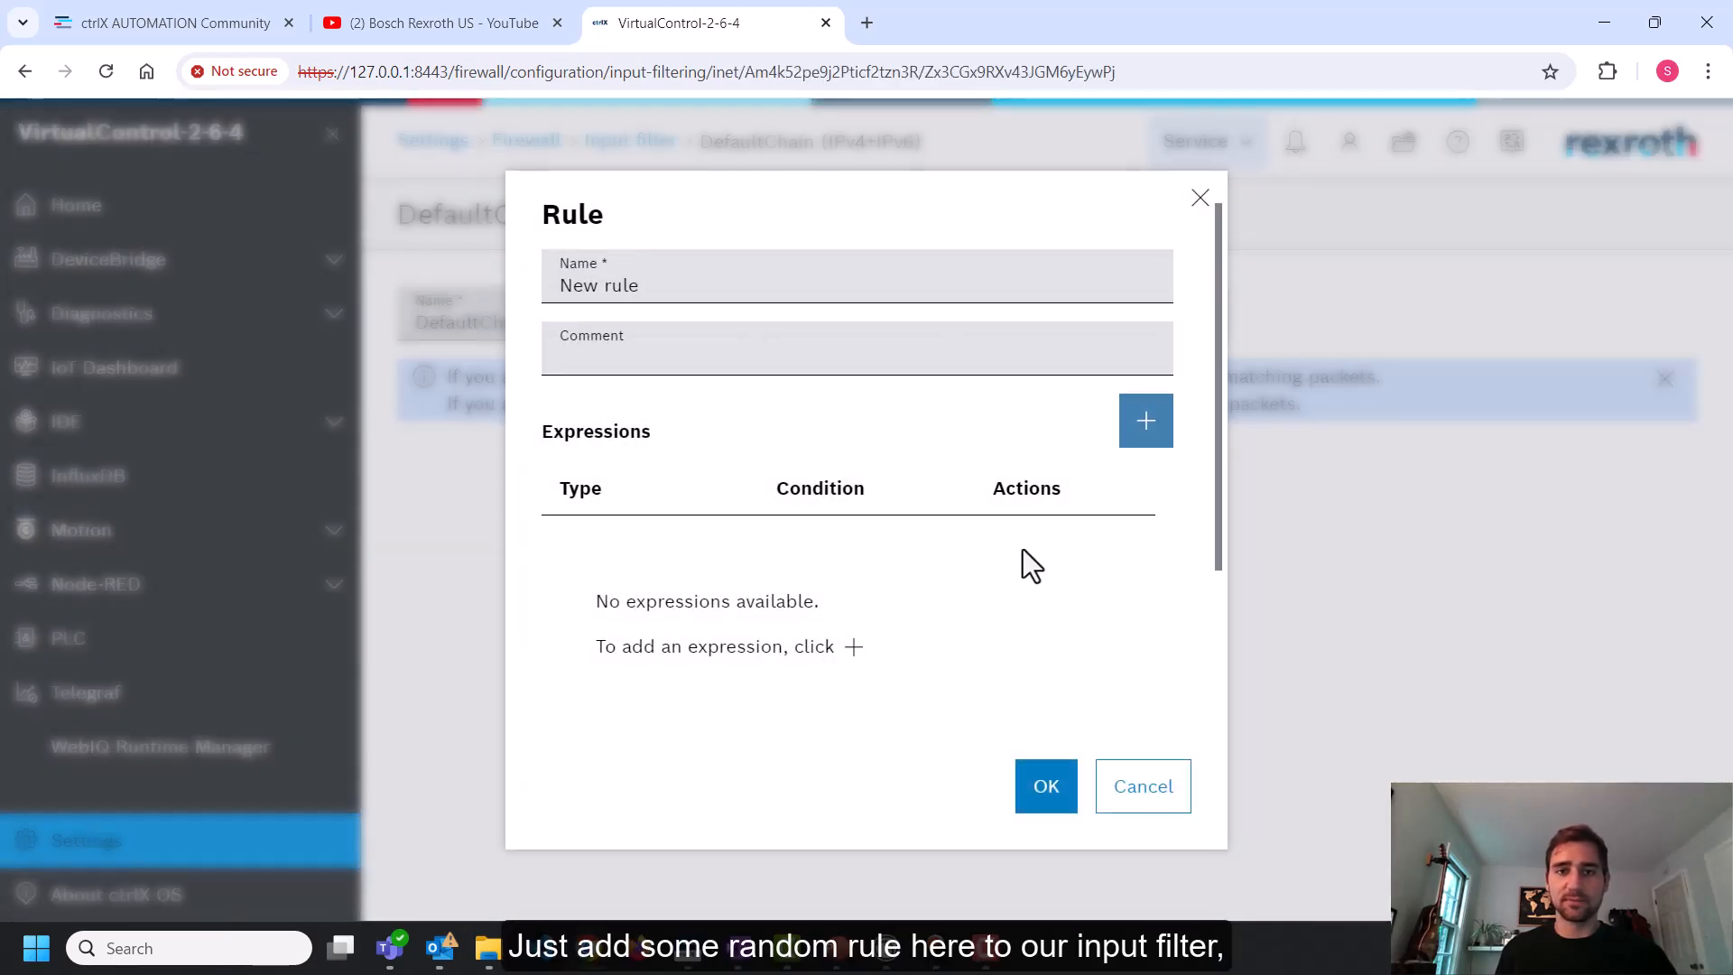
click(646, 346)
text(sadfsadfsdf)
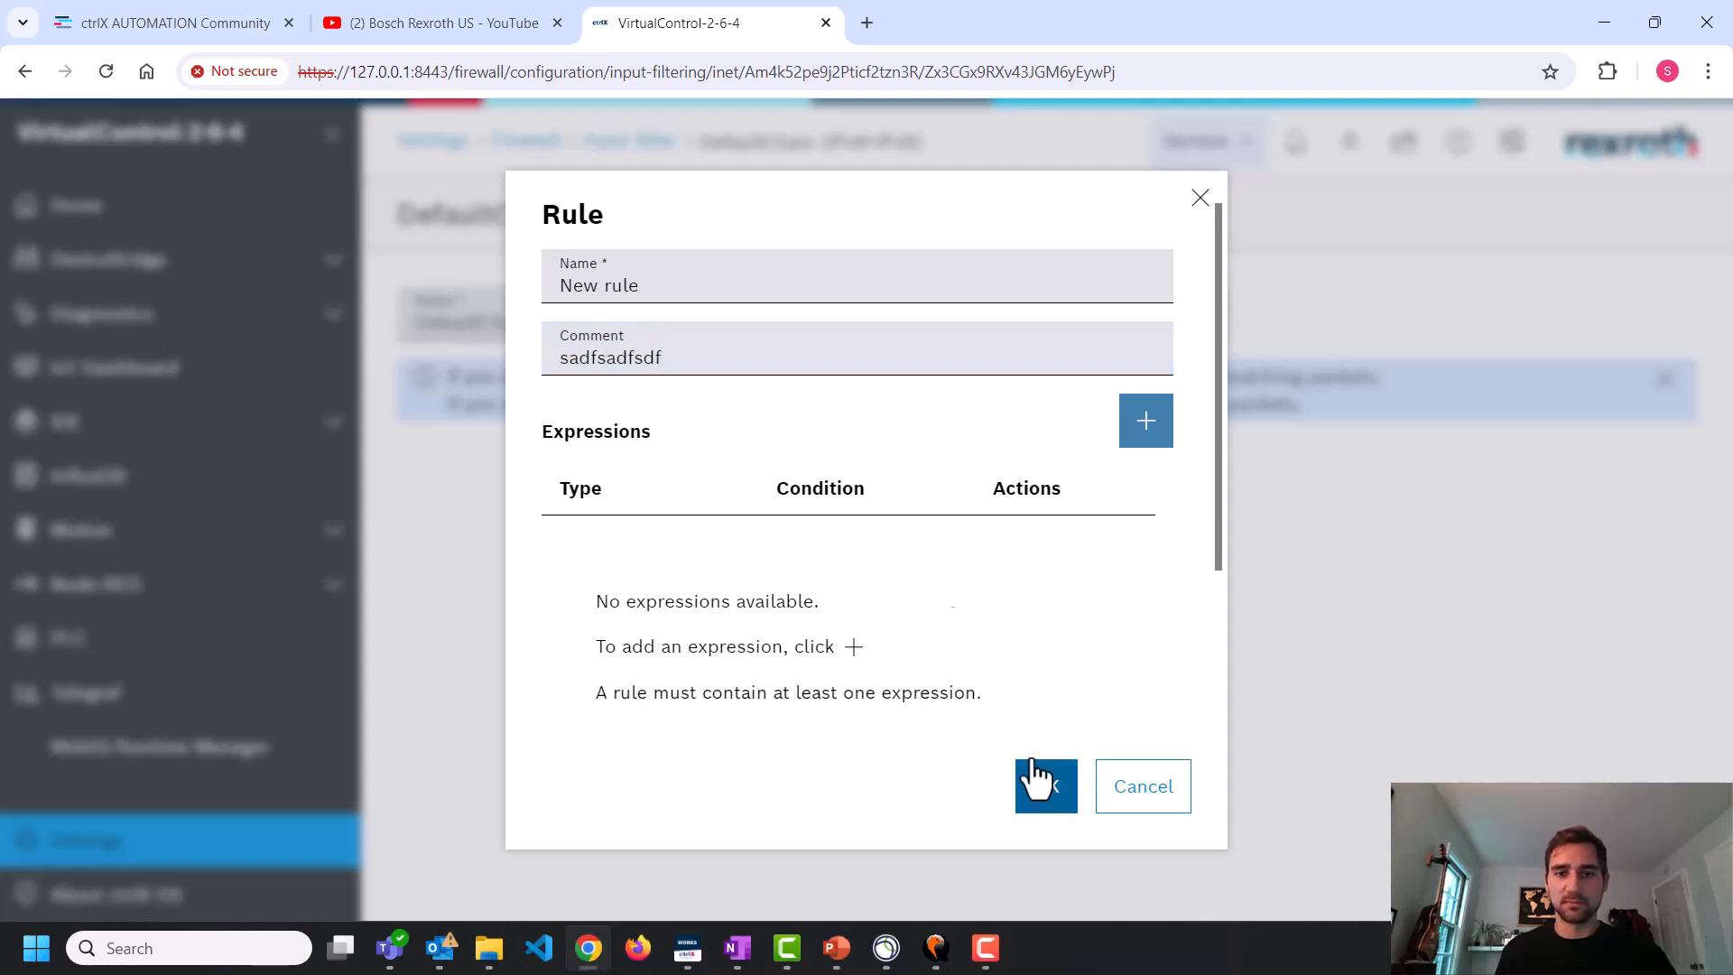
click(1146, 421)
click(1184, 474)
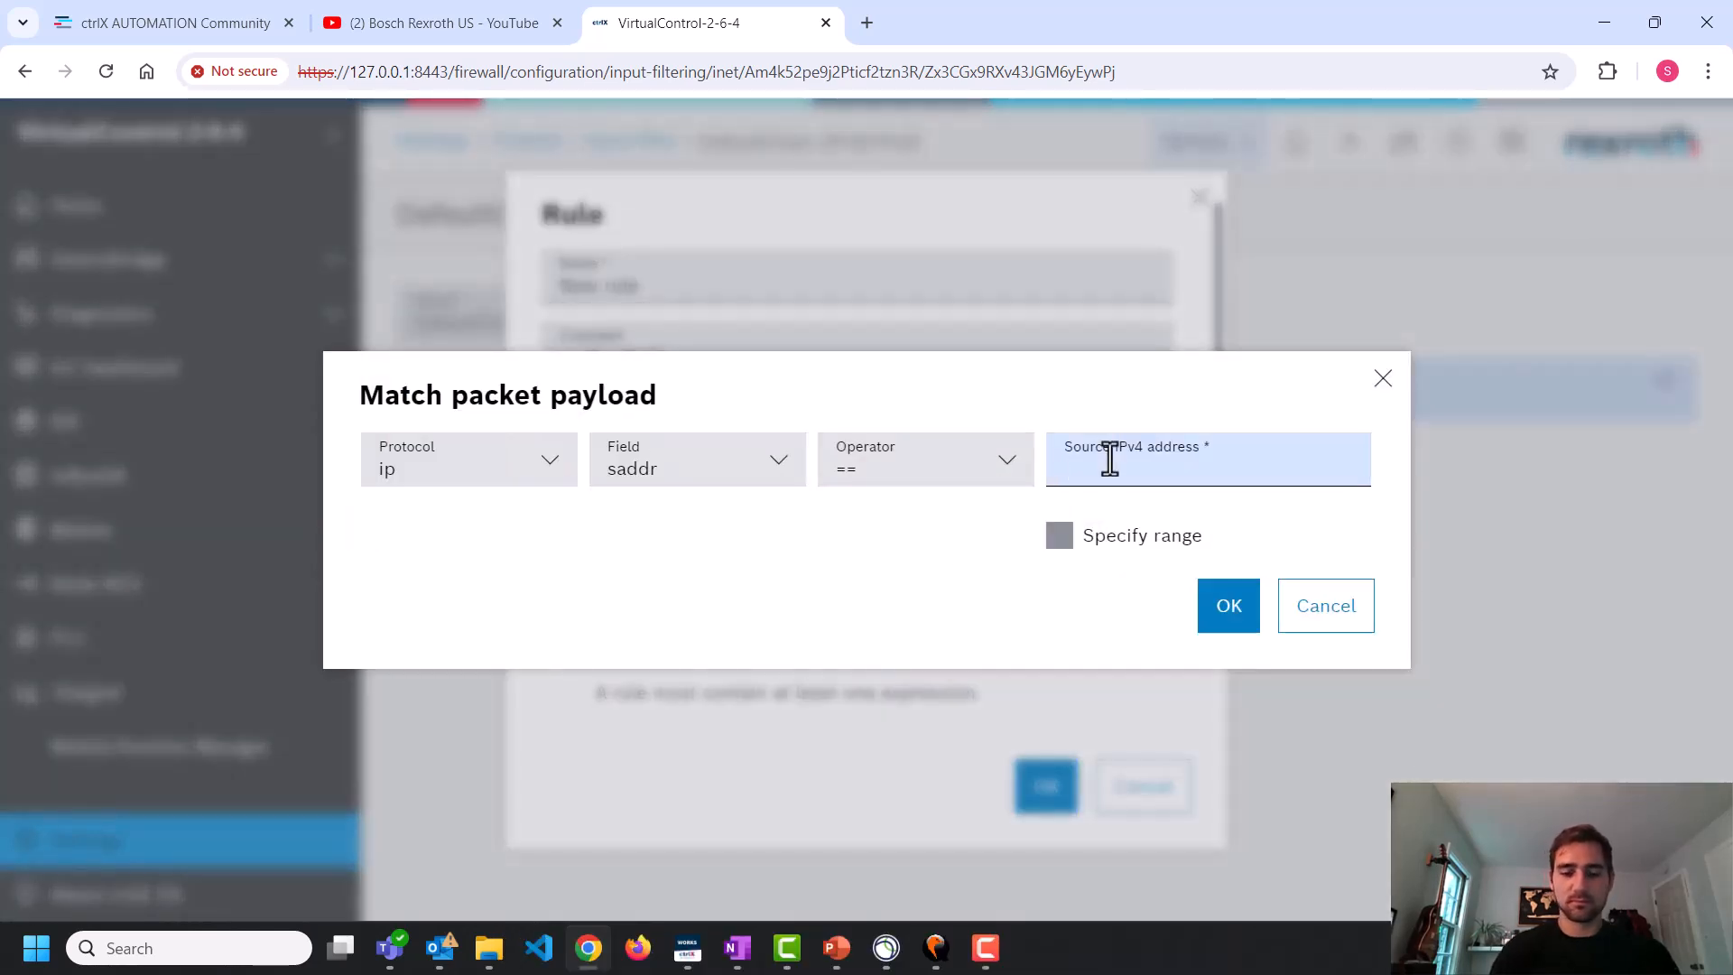
text(10.22.2.3)
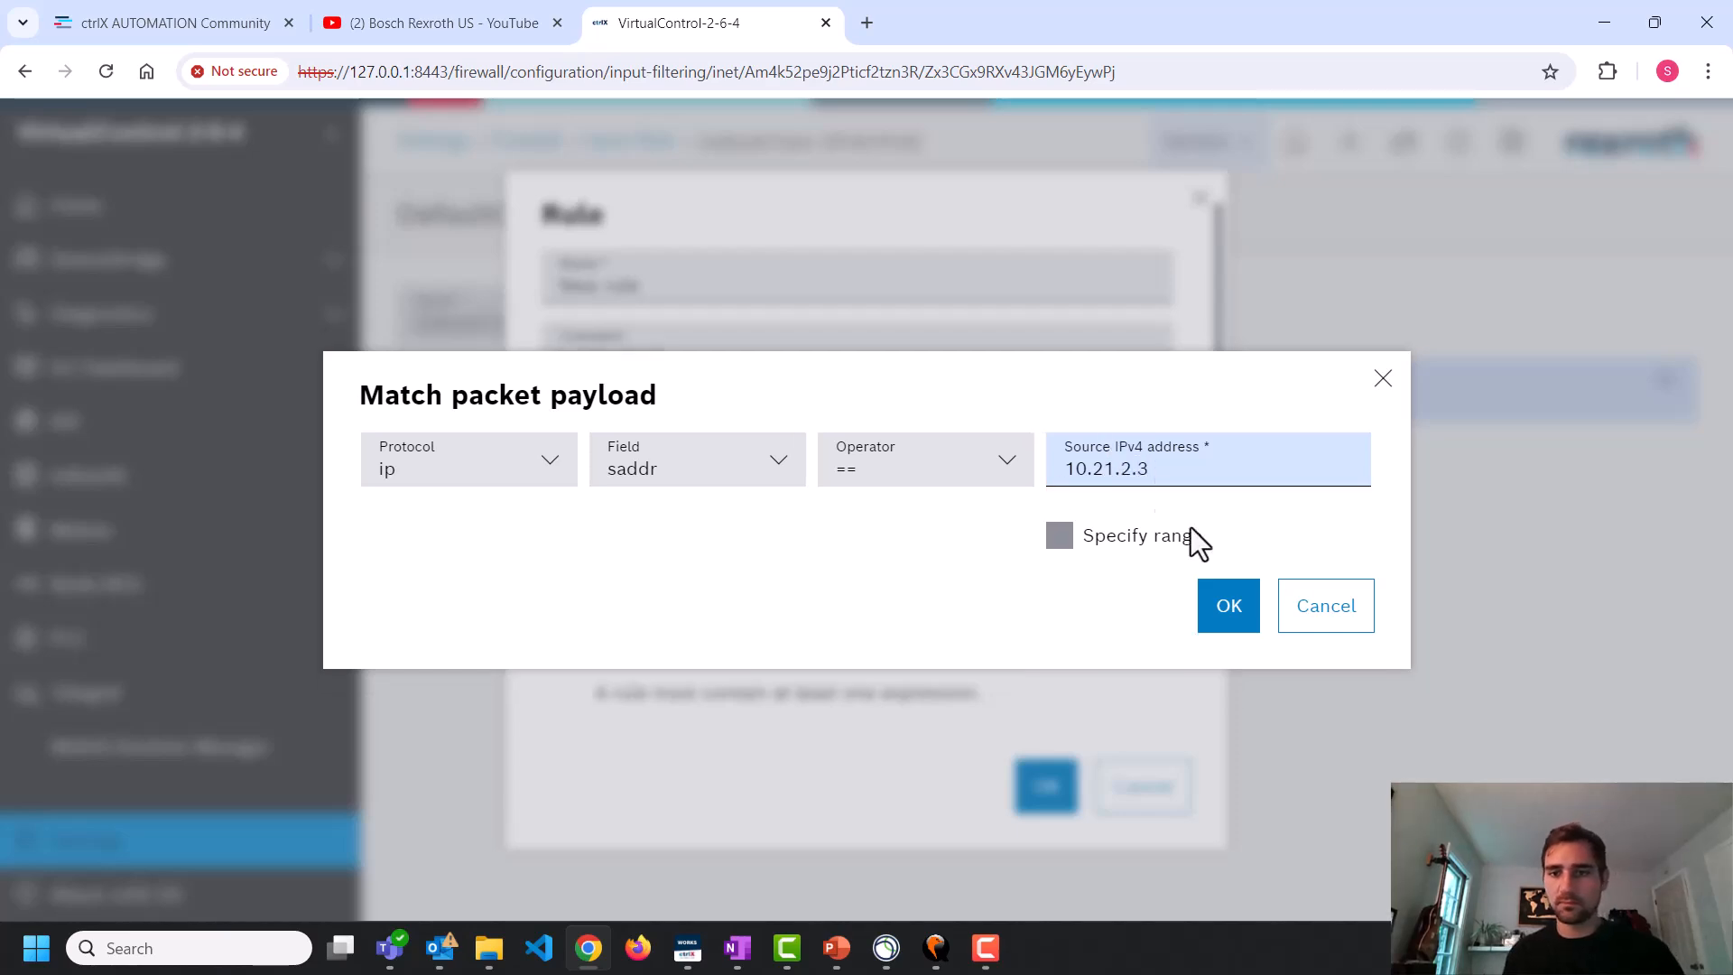
click(1218, 609)
click(1037, 787)
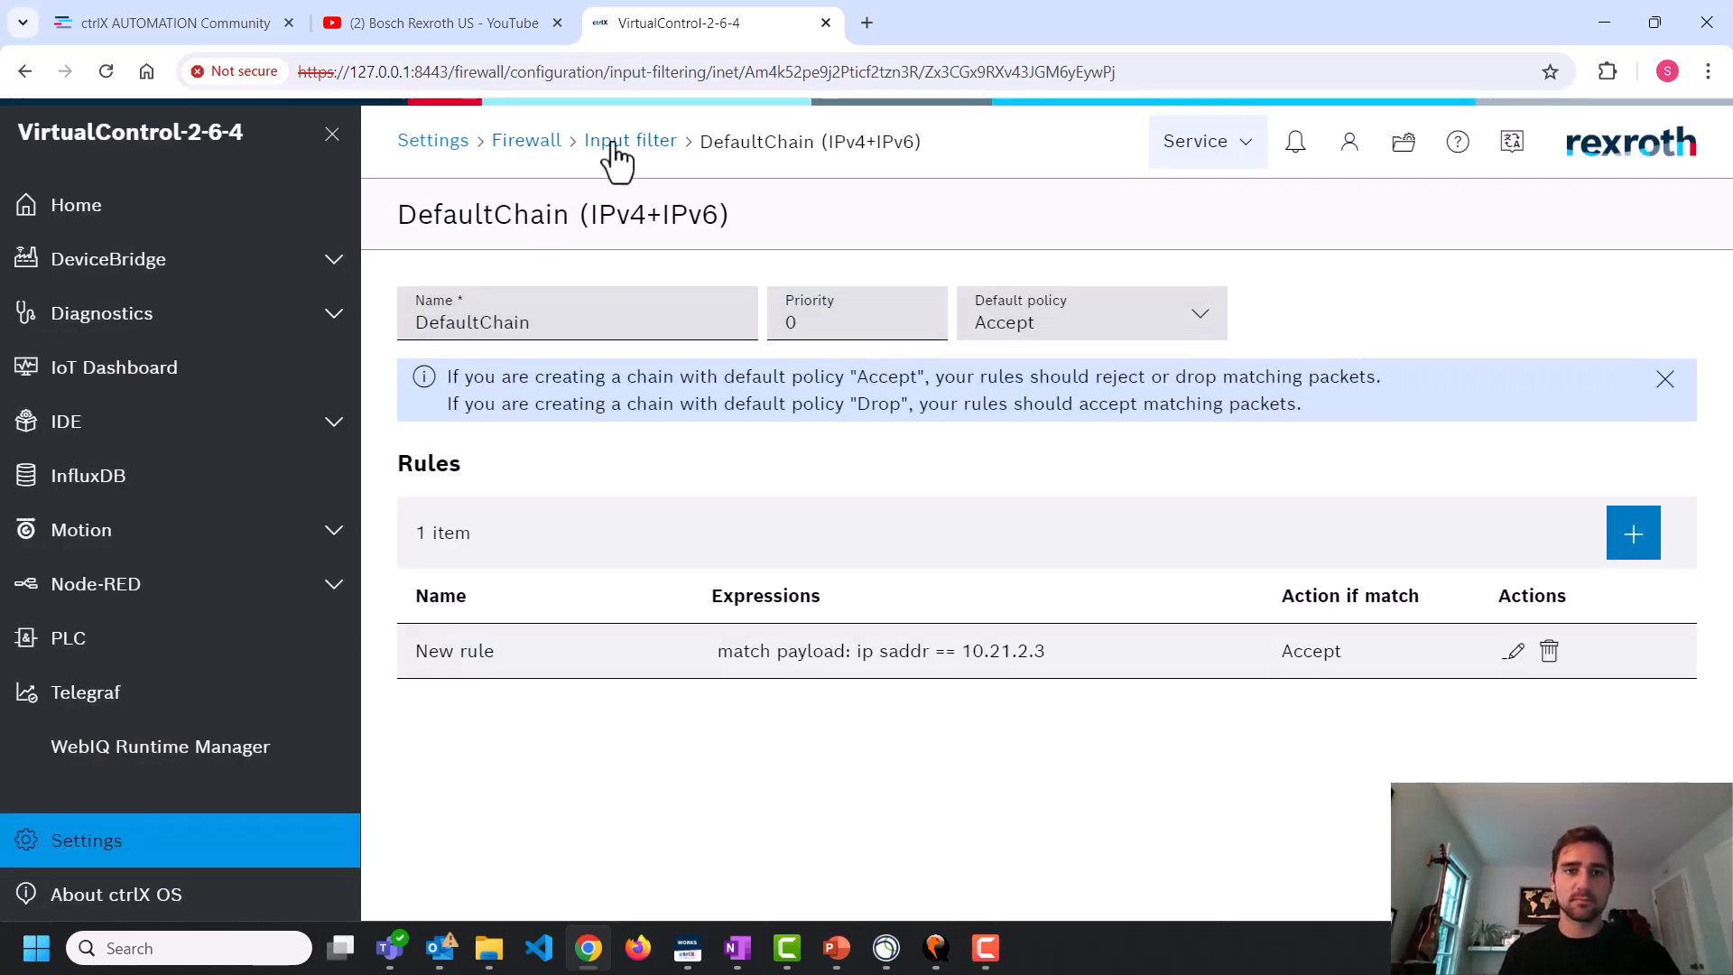
Reopen the input filter's DefaultChain from Settings to check the rule list
click(422, 146)
click(600, 569)
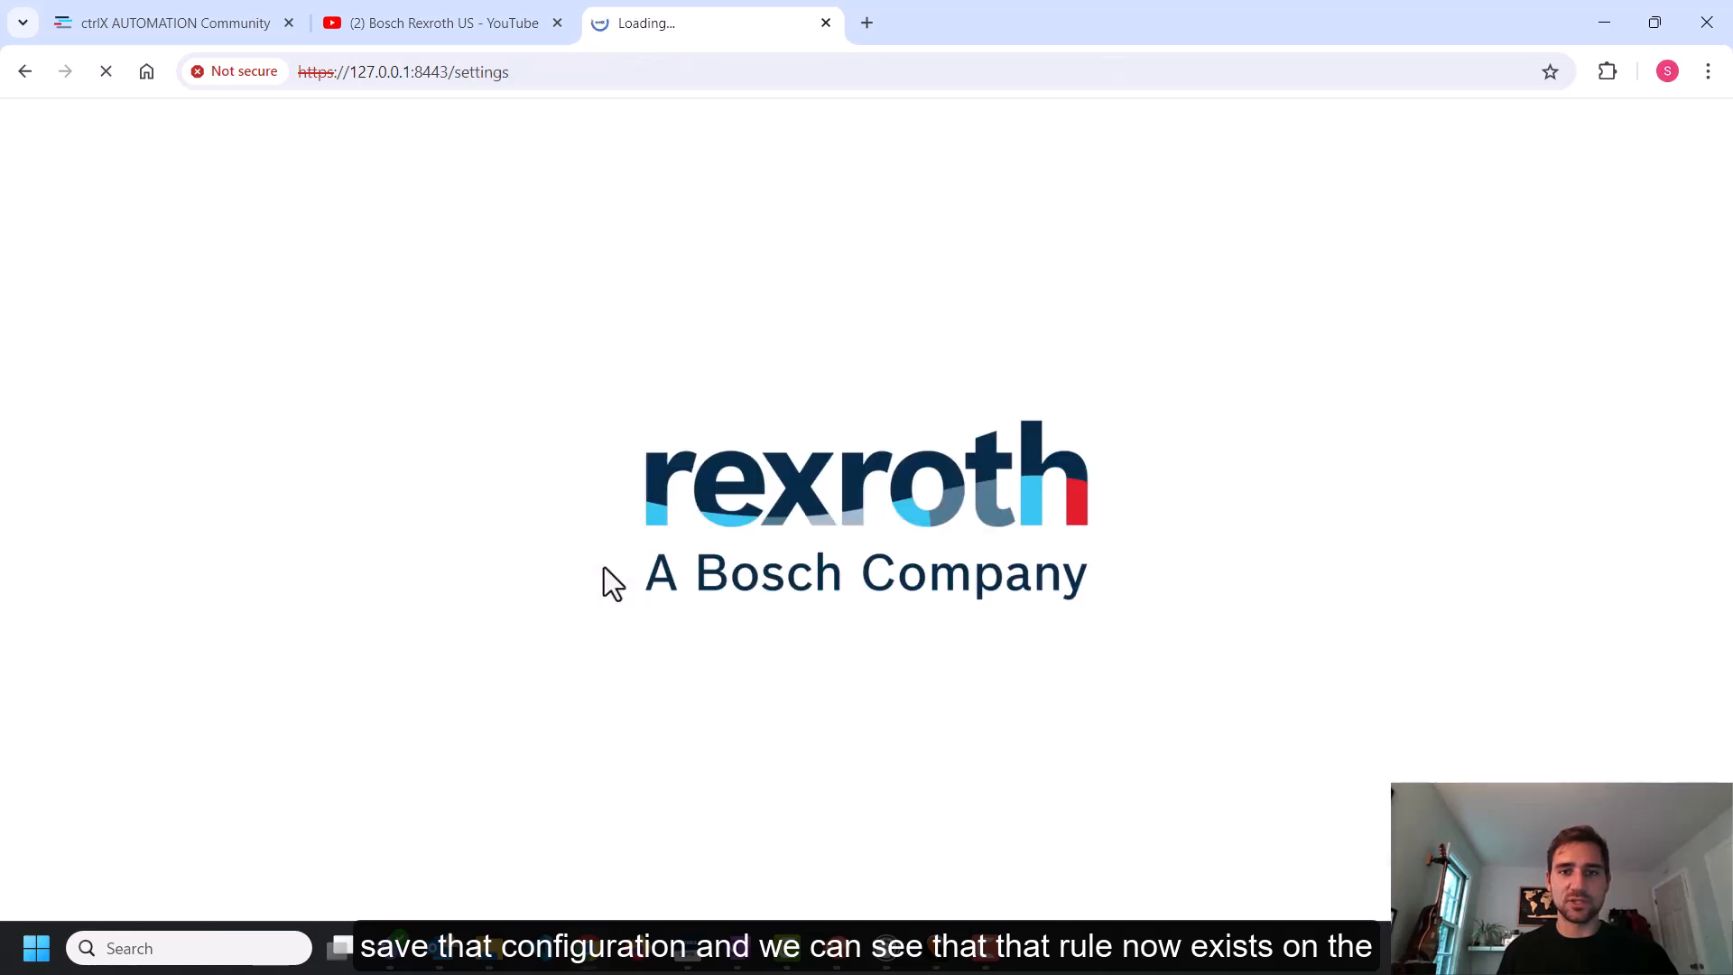
scroll(984, 795, down, 1)
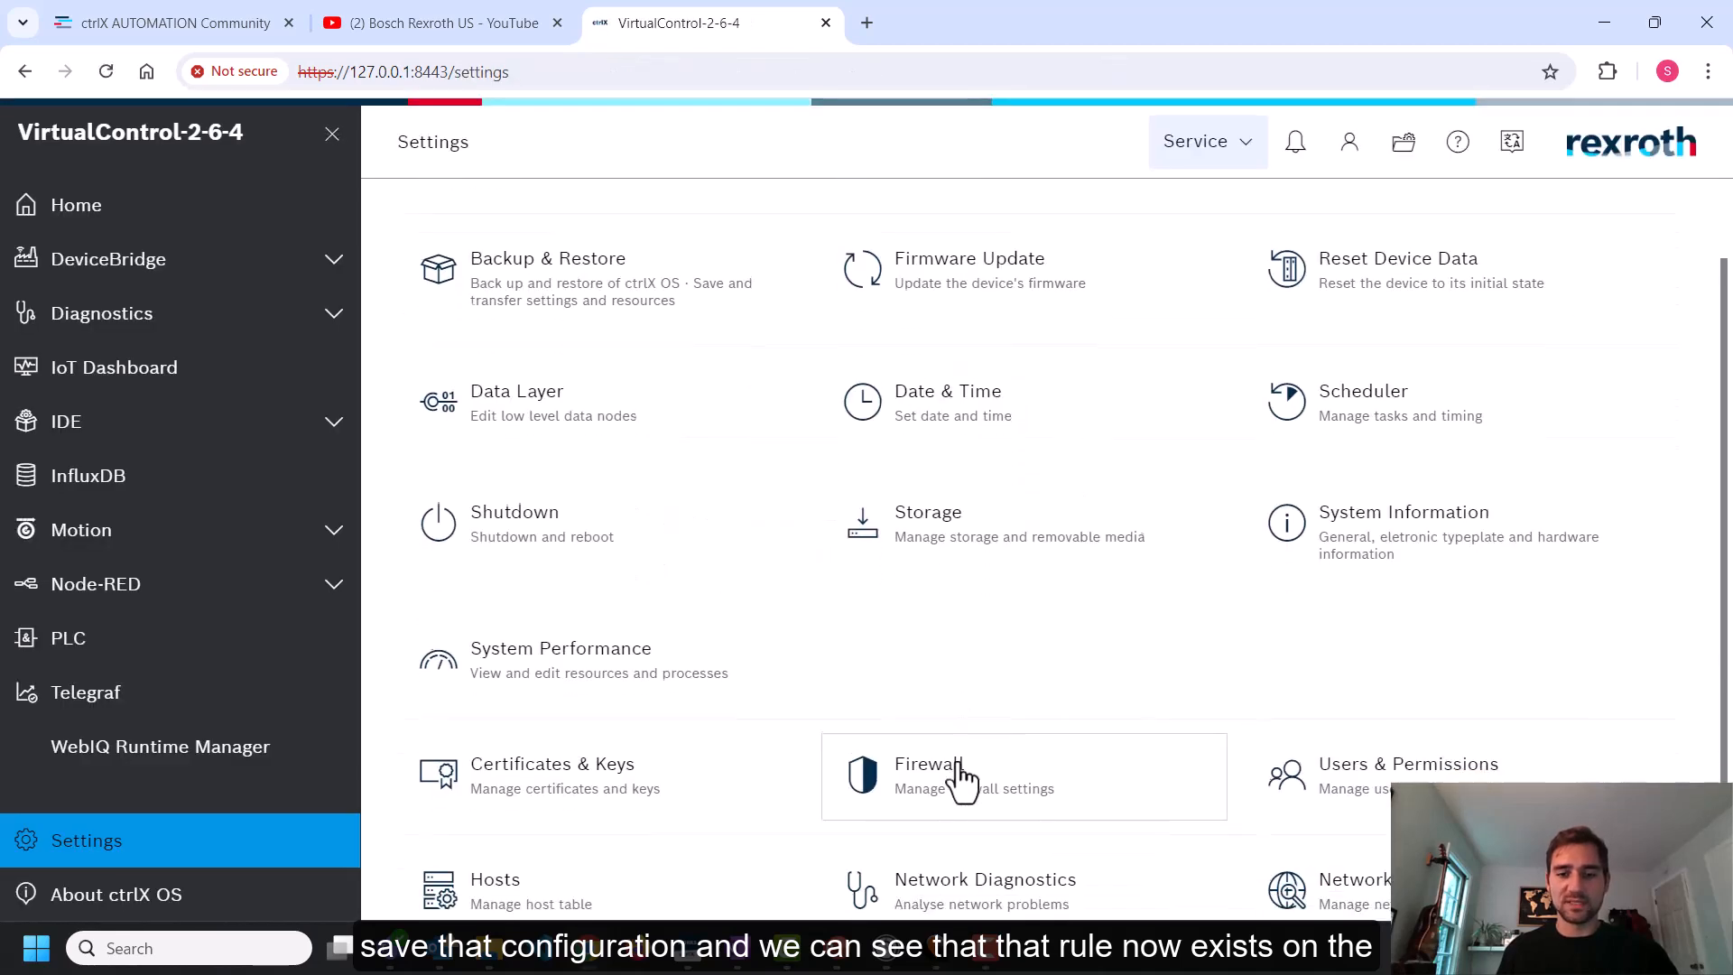
click(952, 763)
click(557, 747)
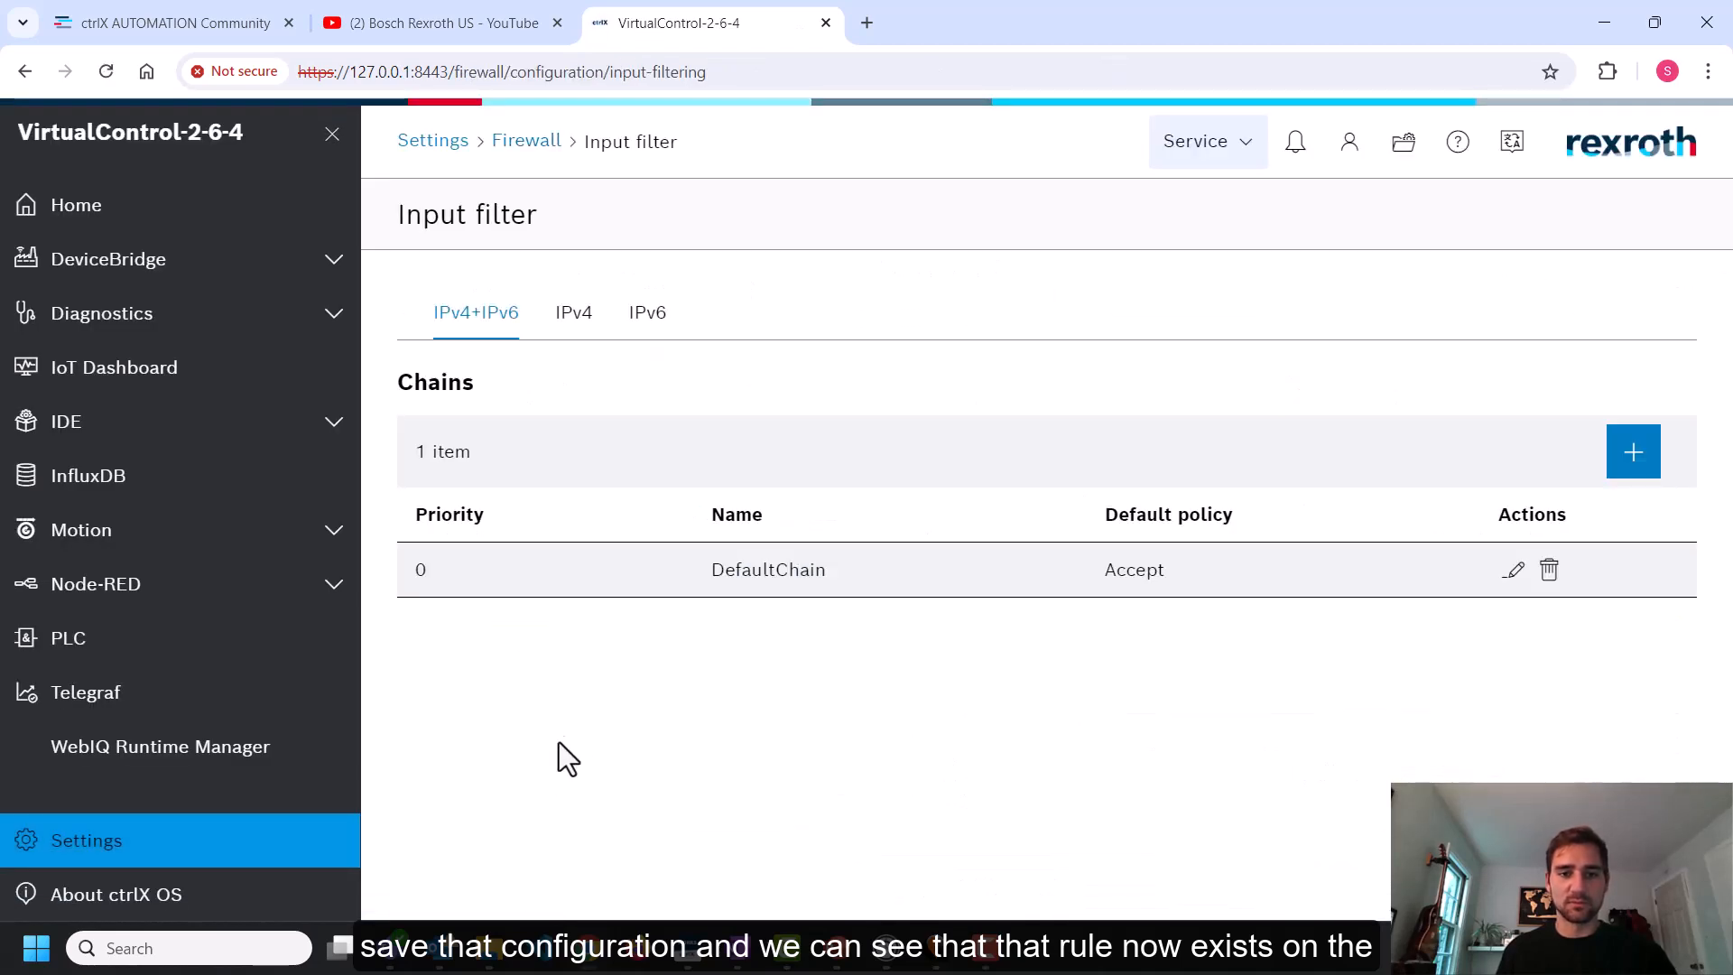
click(1511, 570)
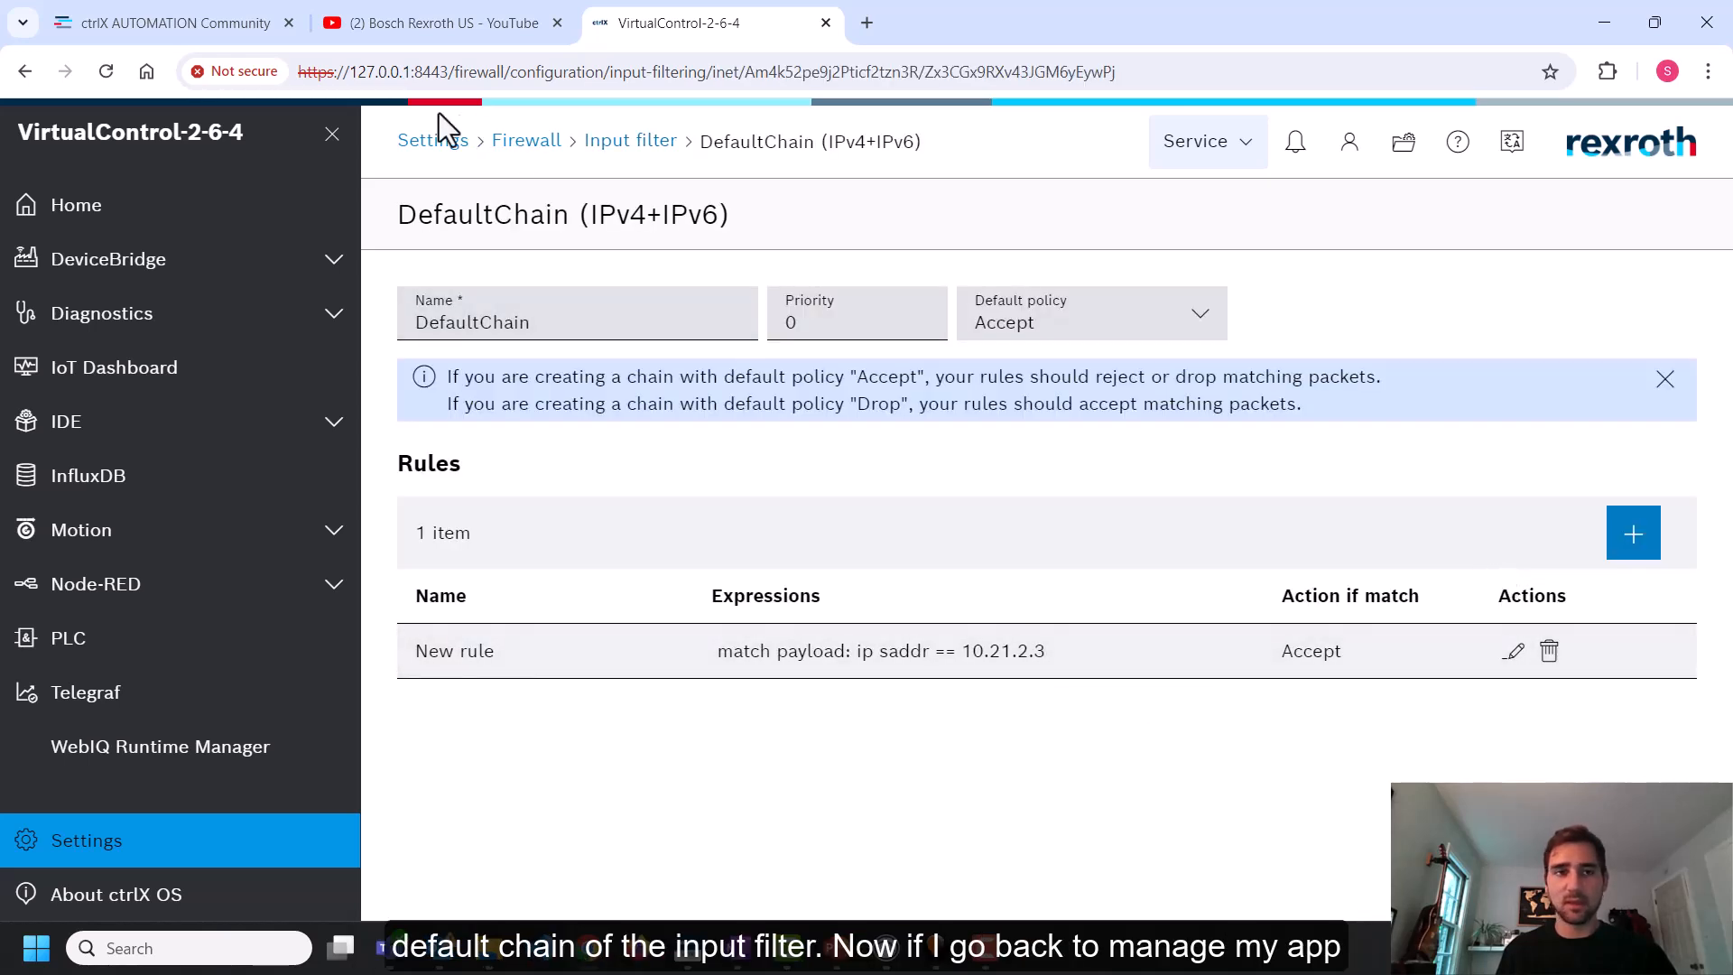
click(421, 142)
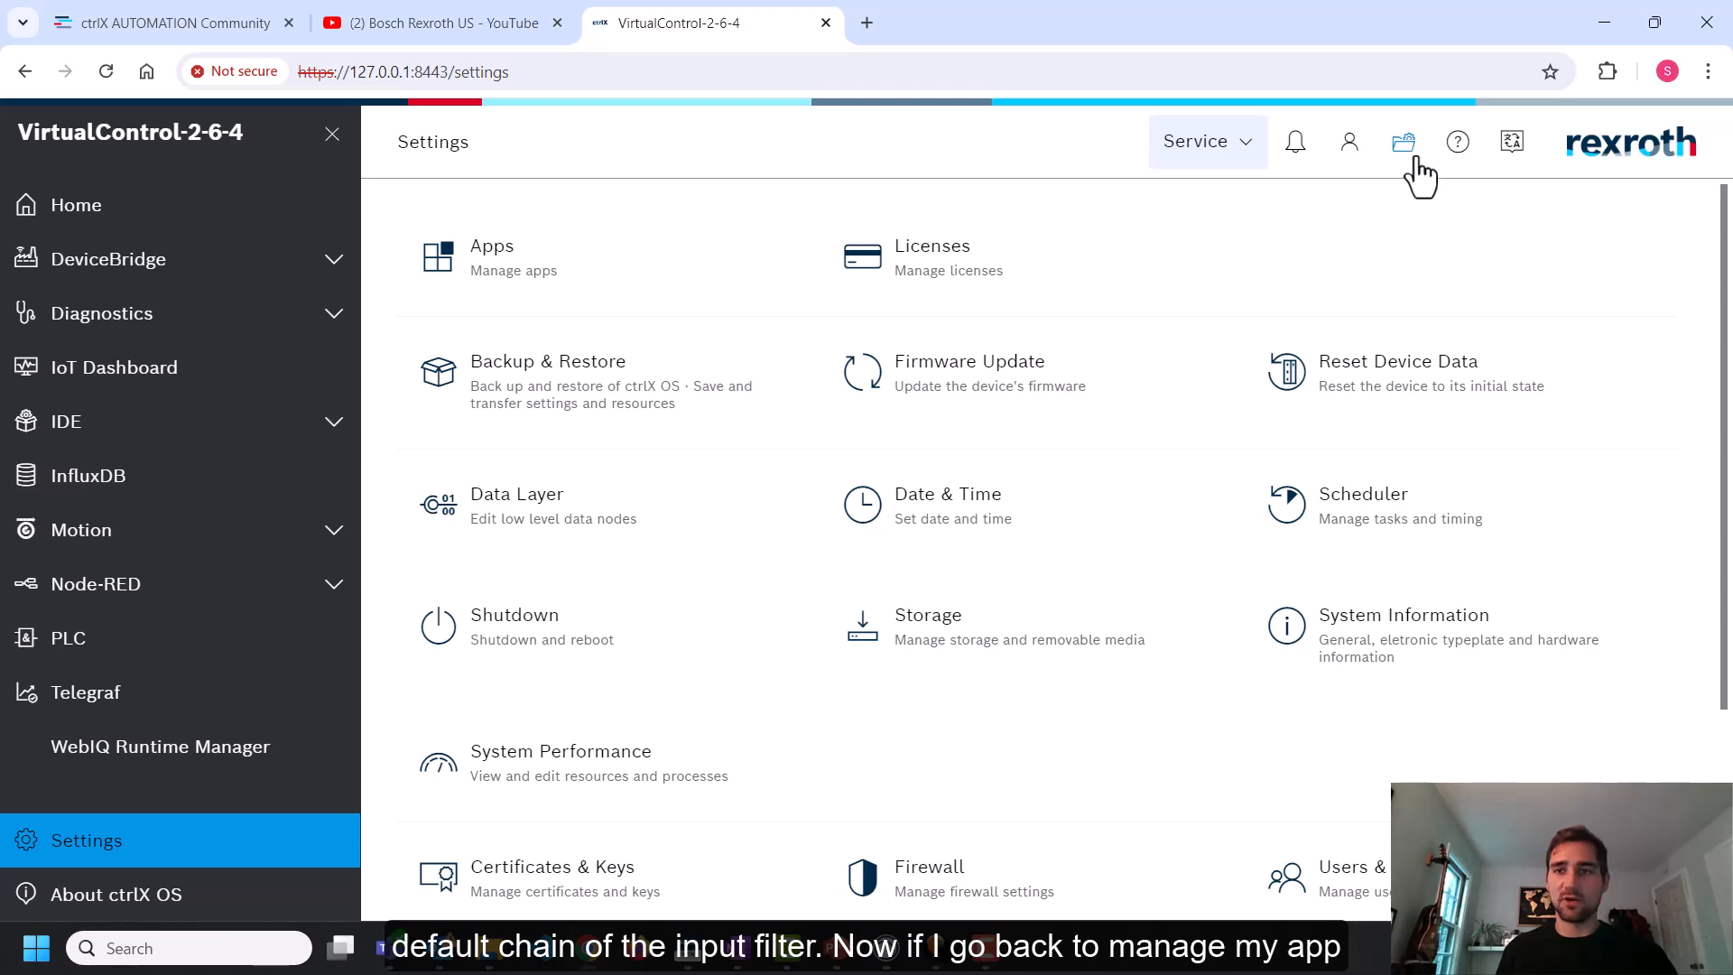
Load the FirewallDemo archive from the app data manager, overwriting the active app data
click(1403, 149)
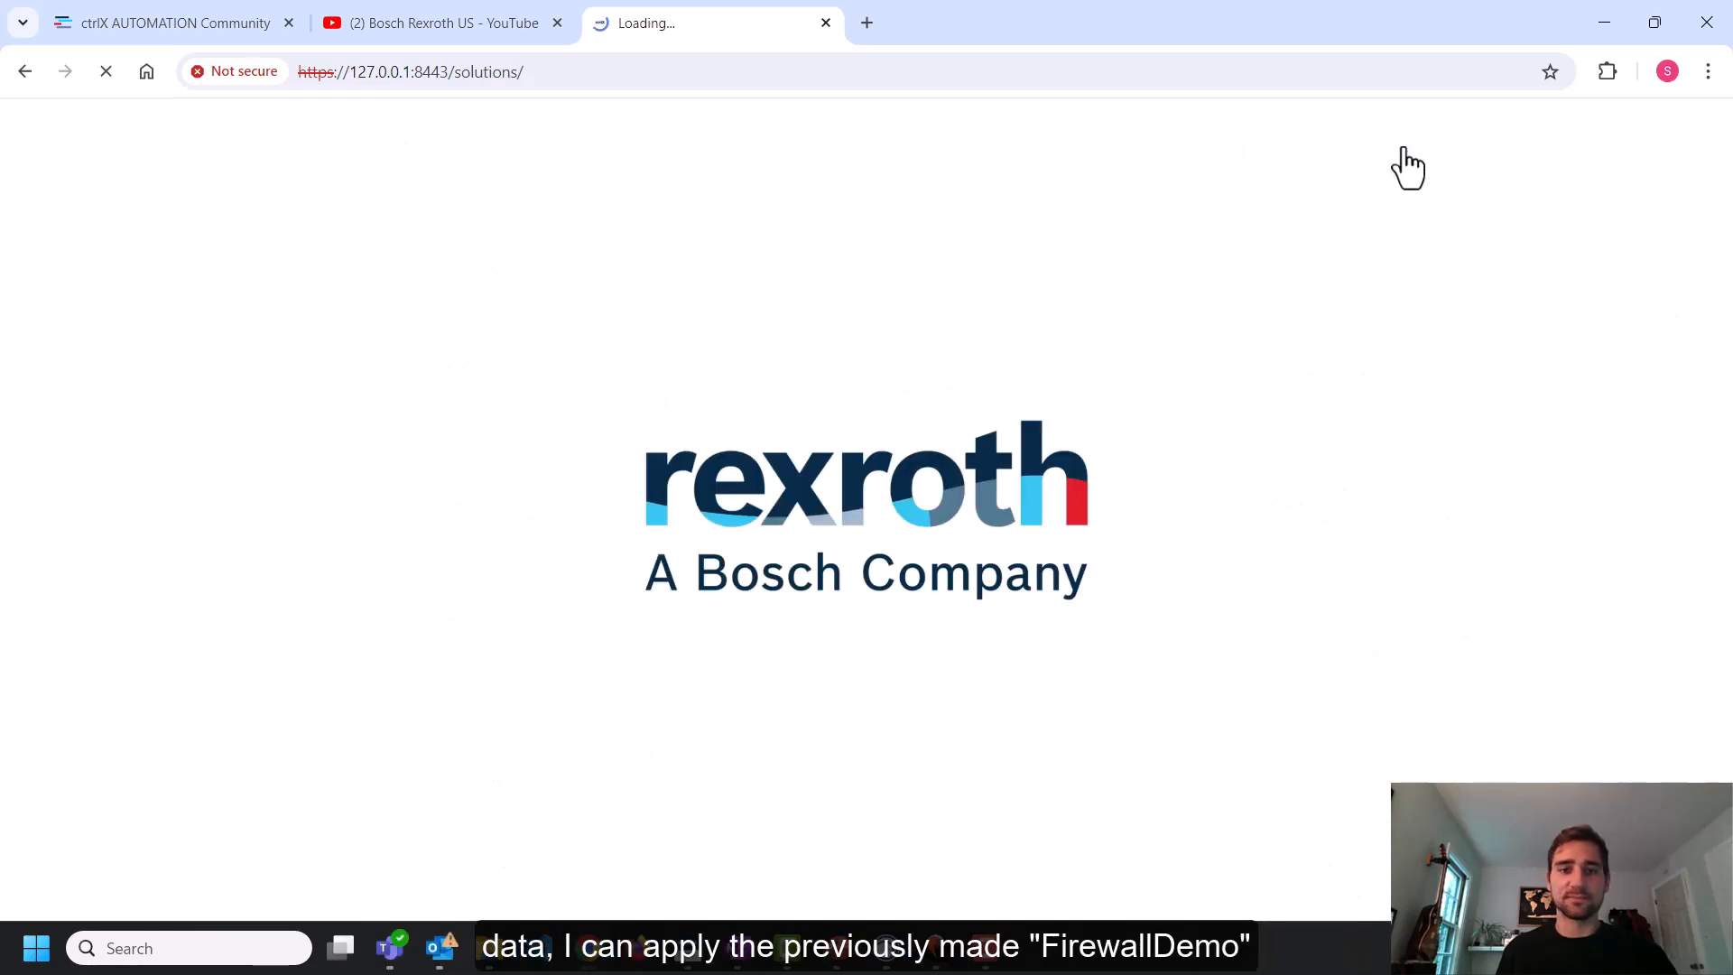
scroll(1173, 344, down, 8)
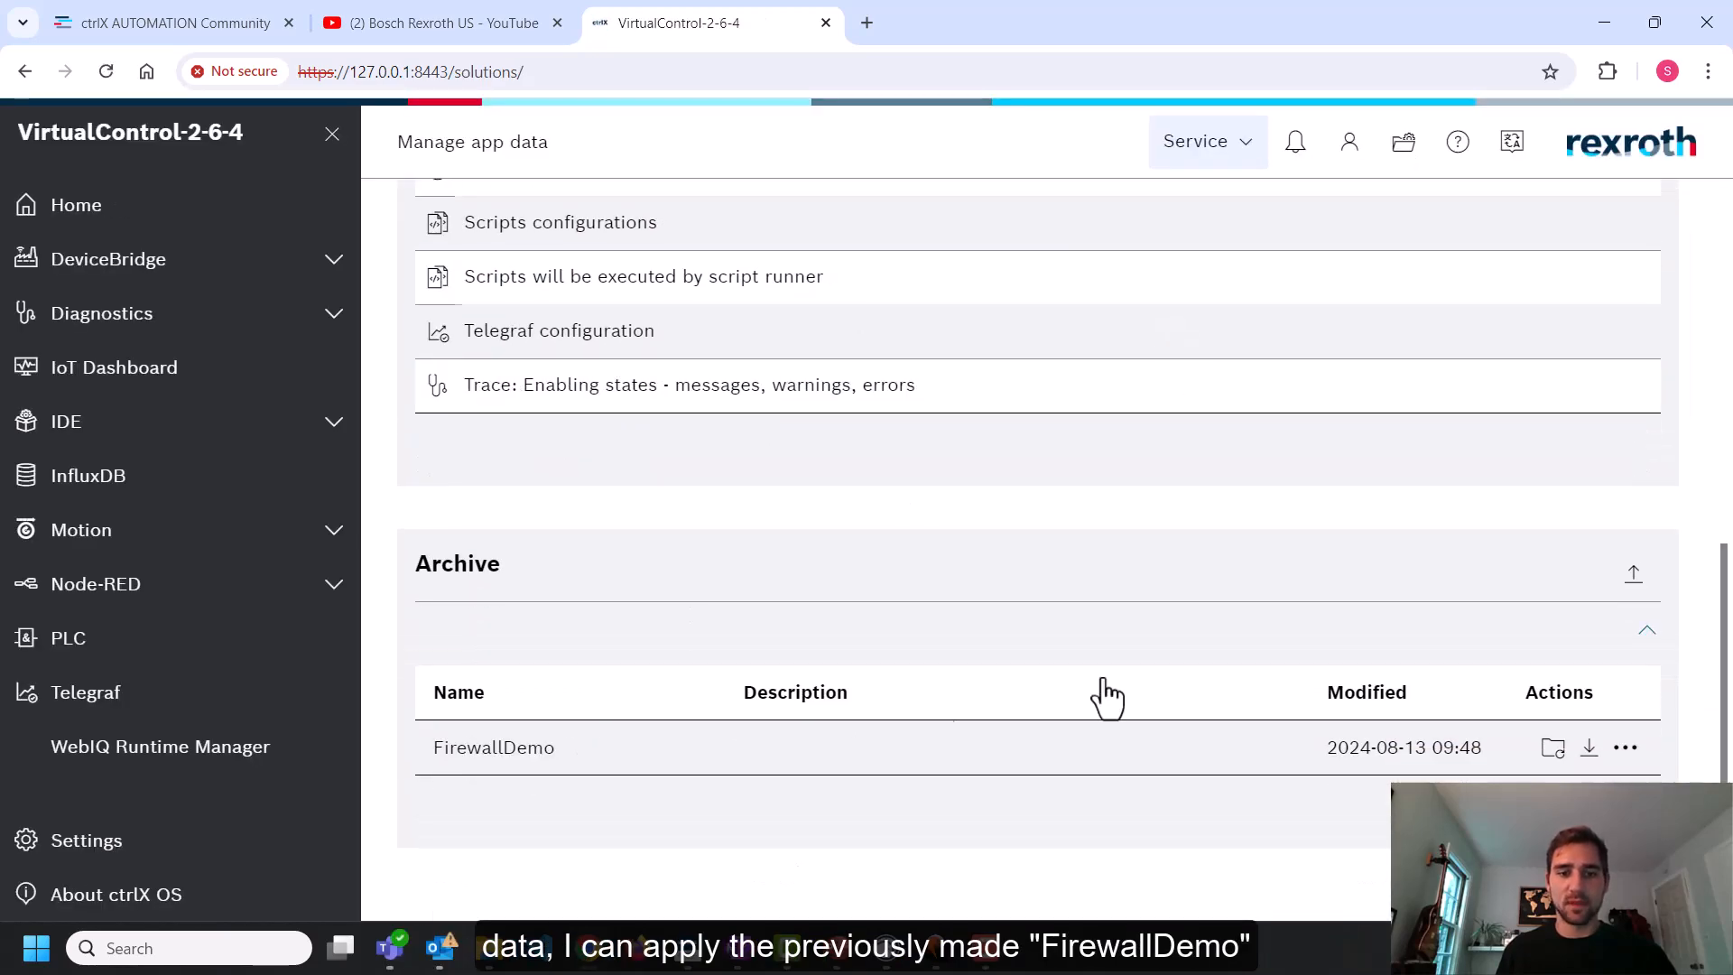
click(1551, 750)
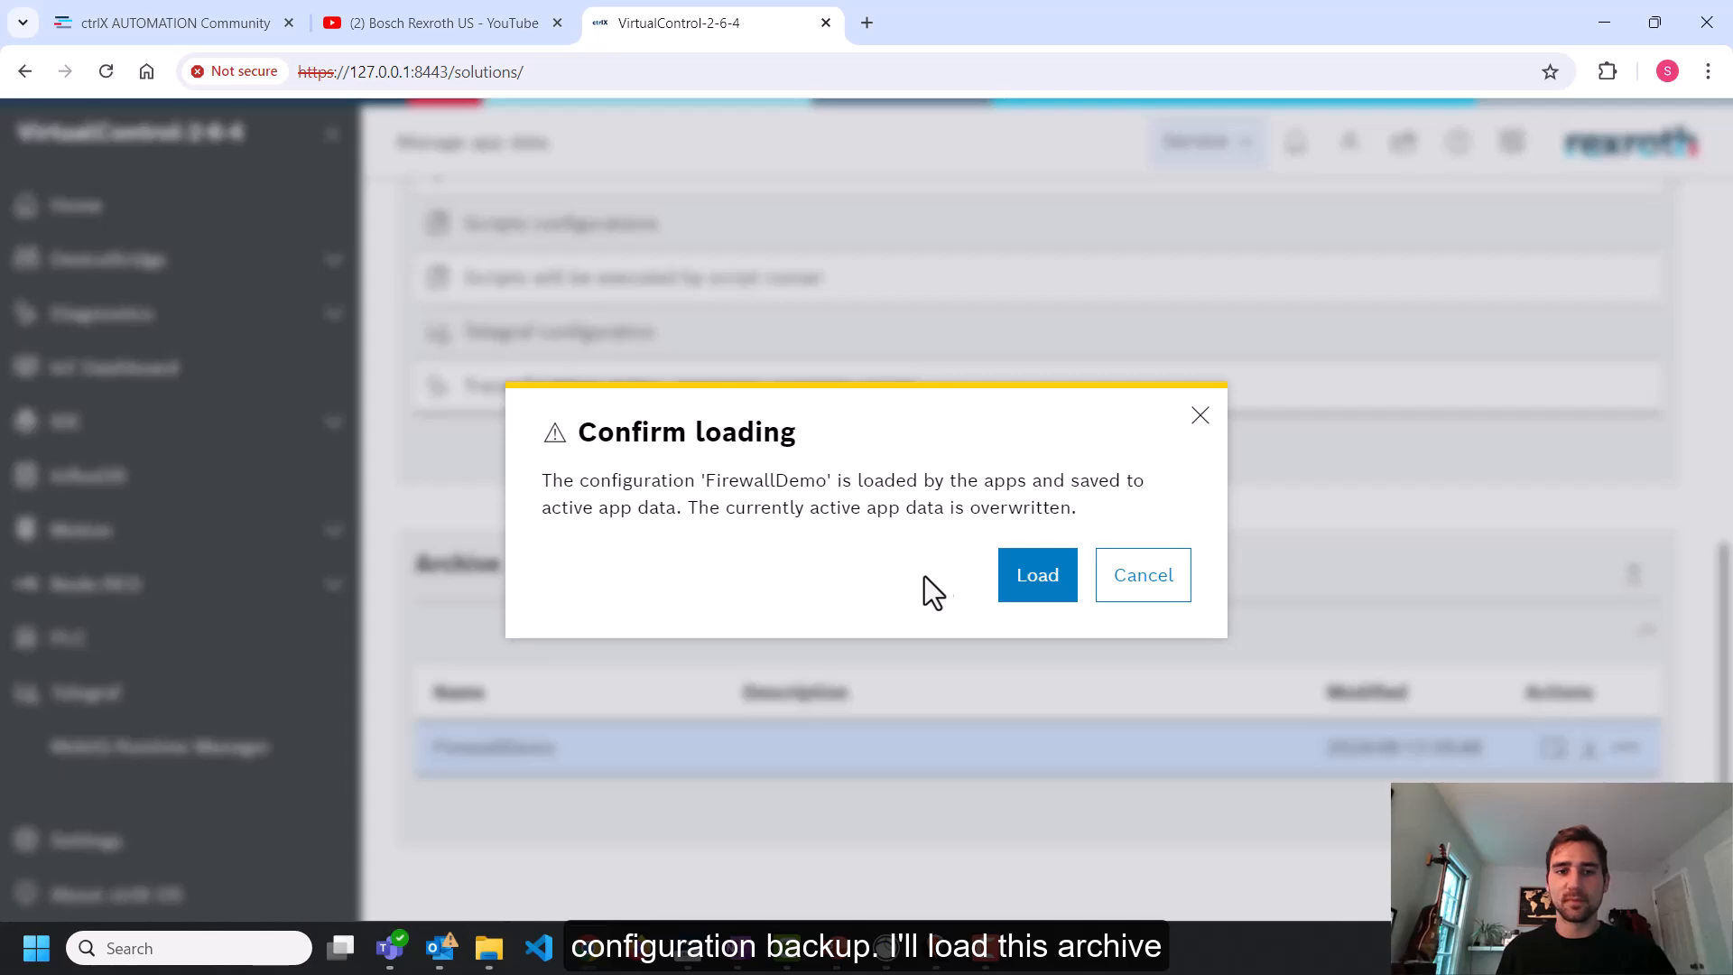
click(1038, 578)
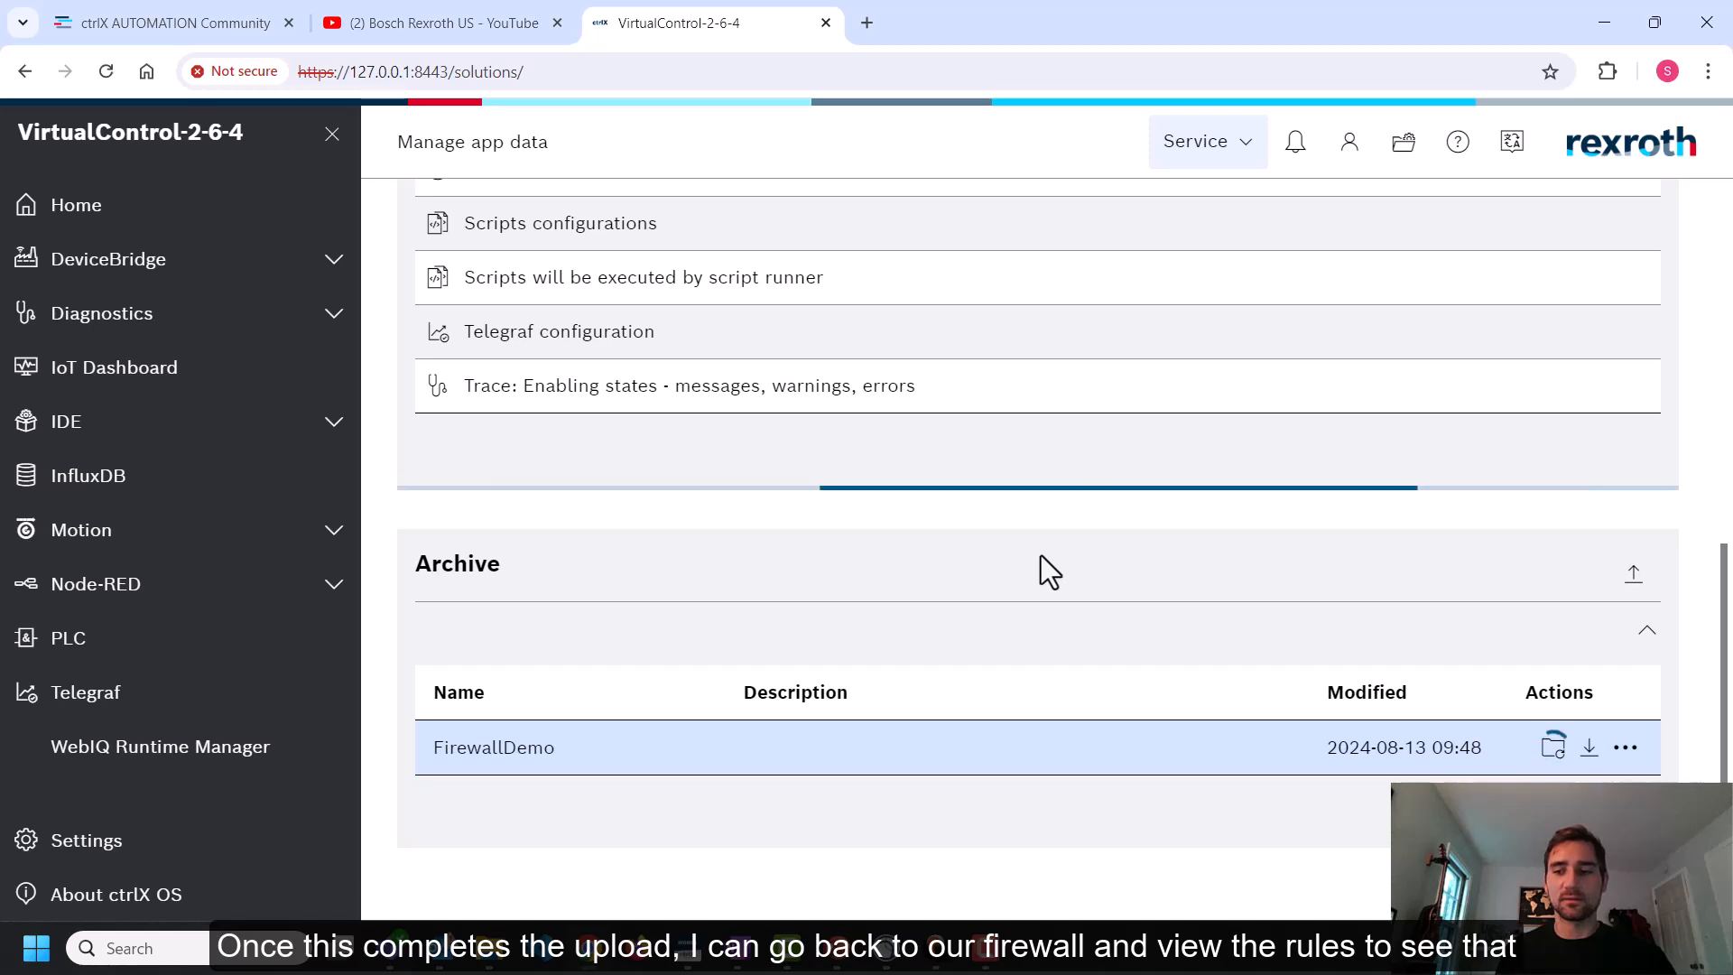
Open the input filter's DefaultChain again to check its rules after restoring the archive
click(135, 841)
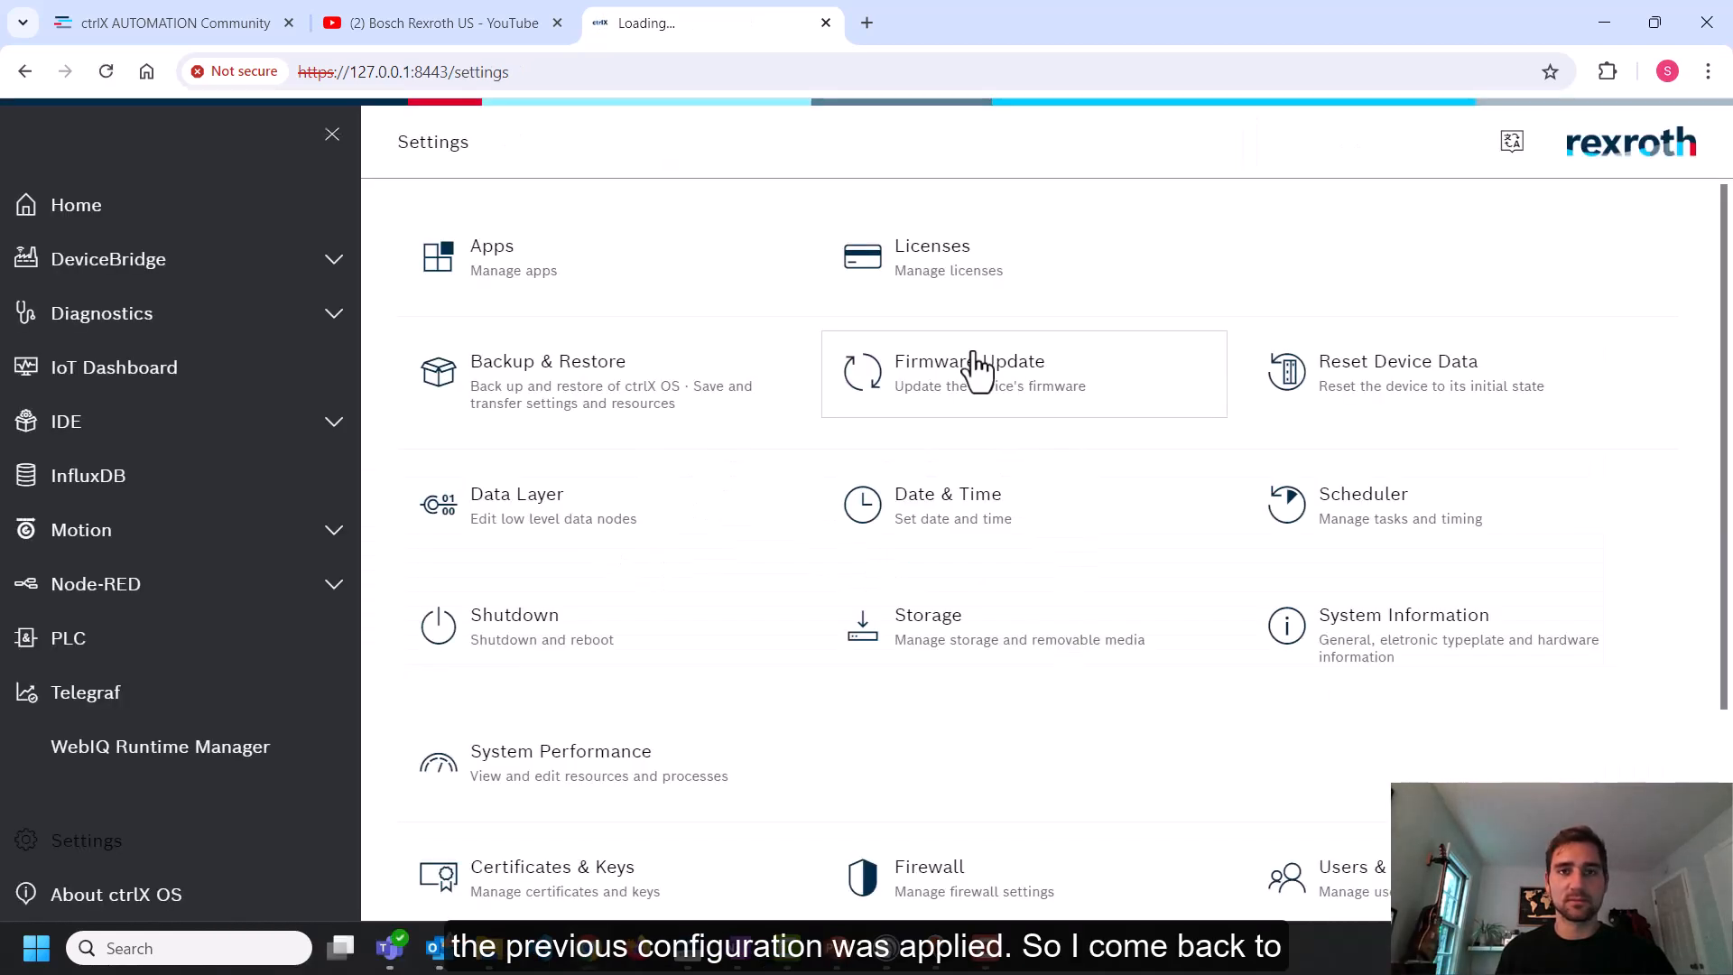
scroll(1054, 407, down, 5)
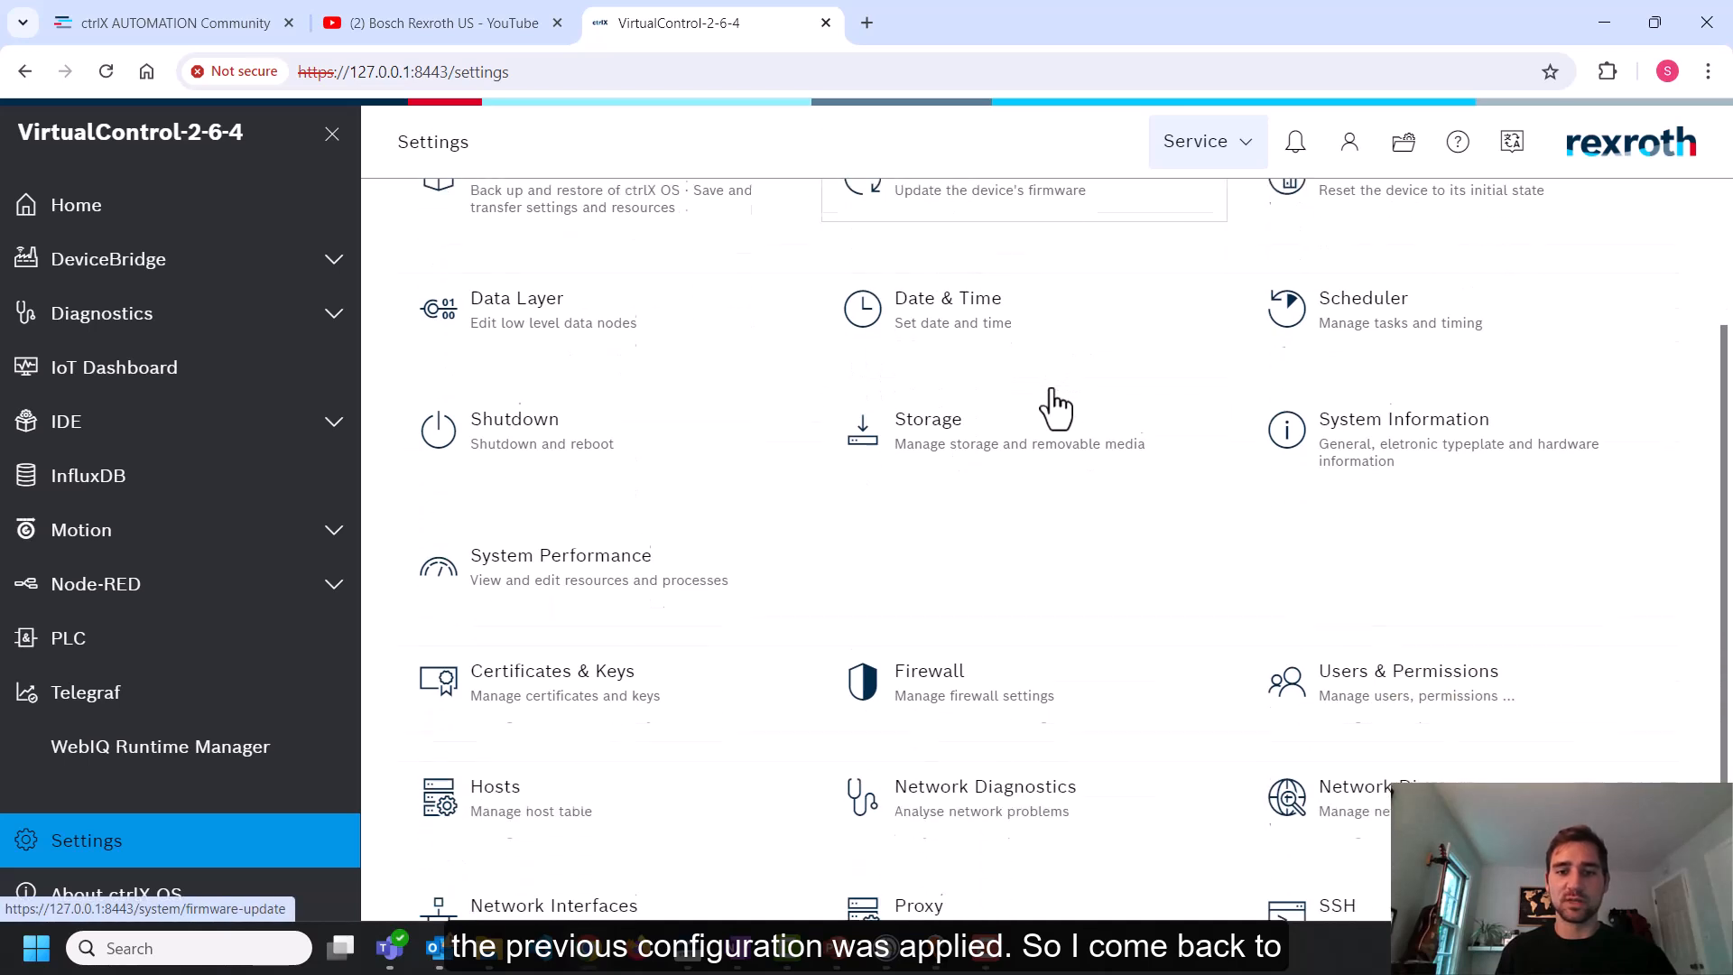
click(932, 673)
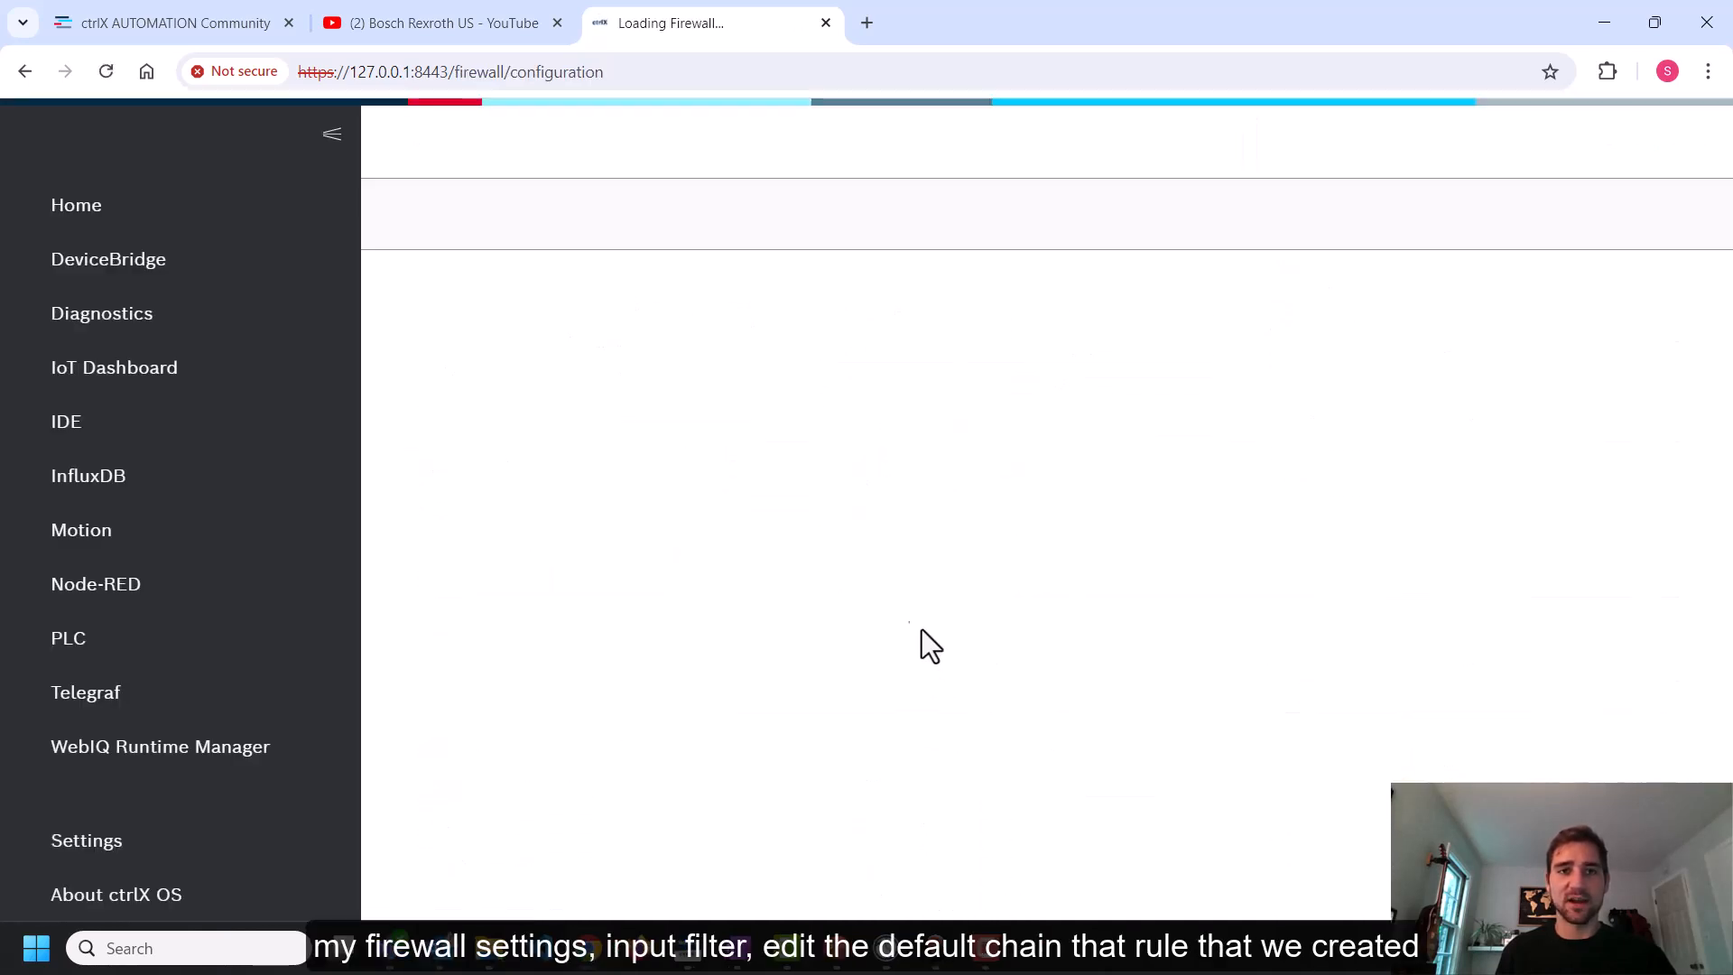
click(609, 744)
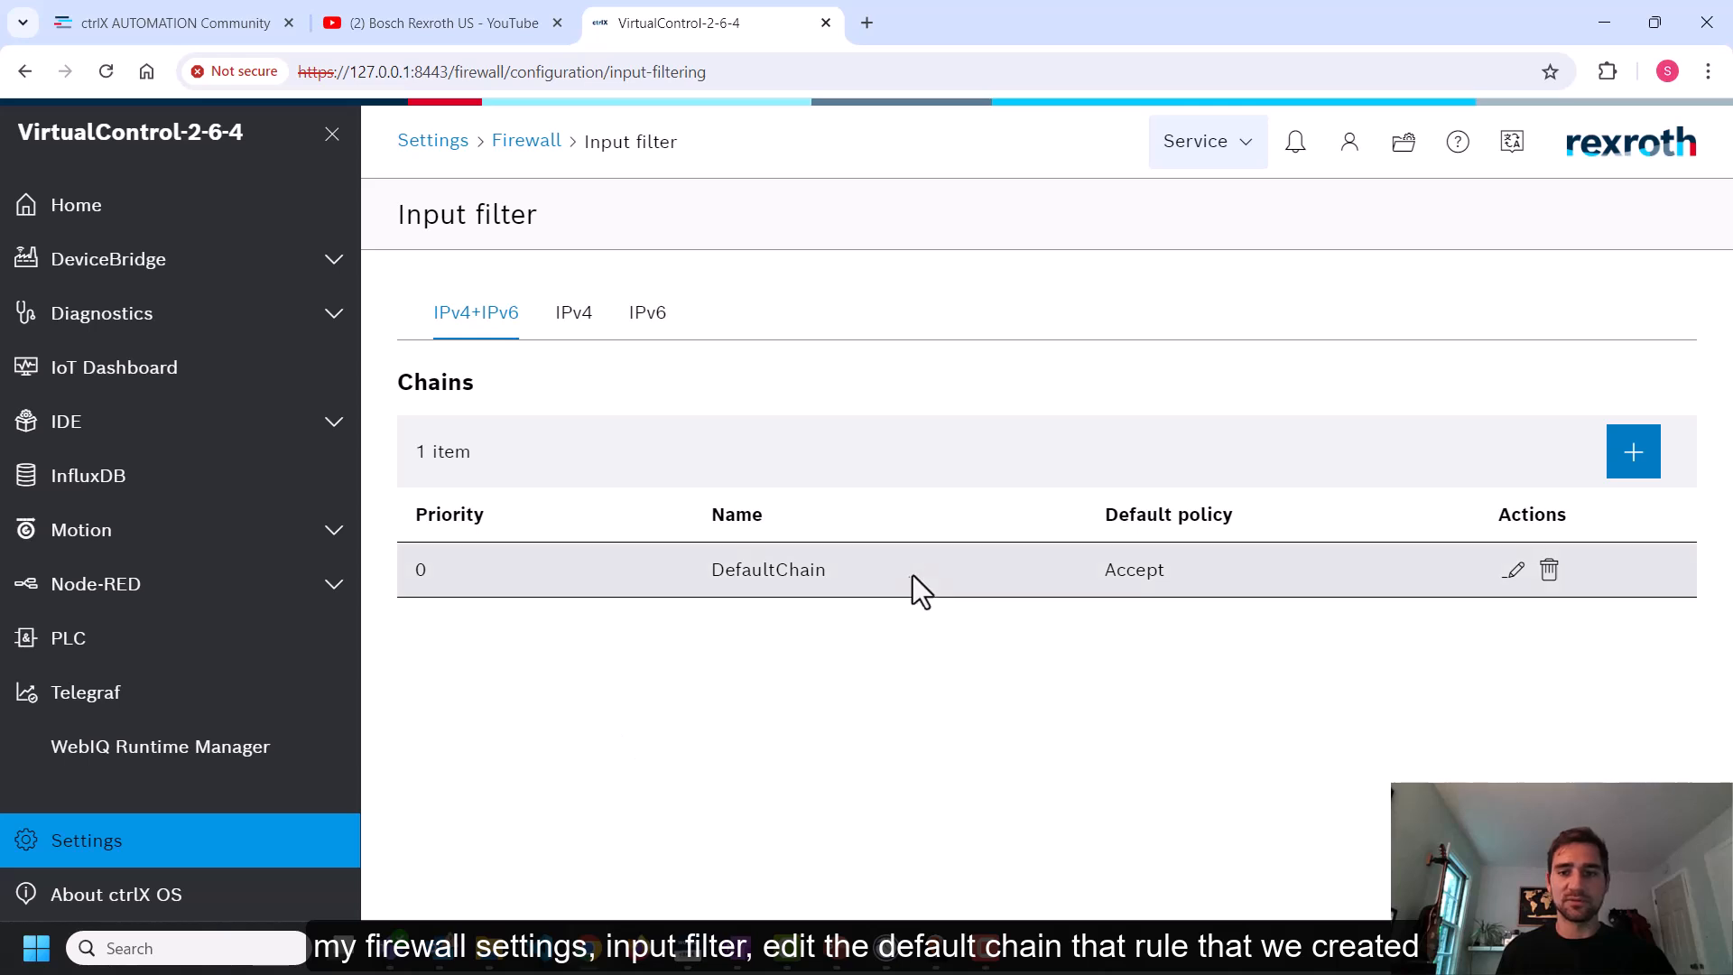
click(1513, 570)
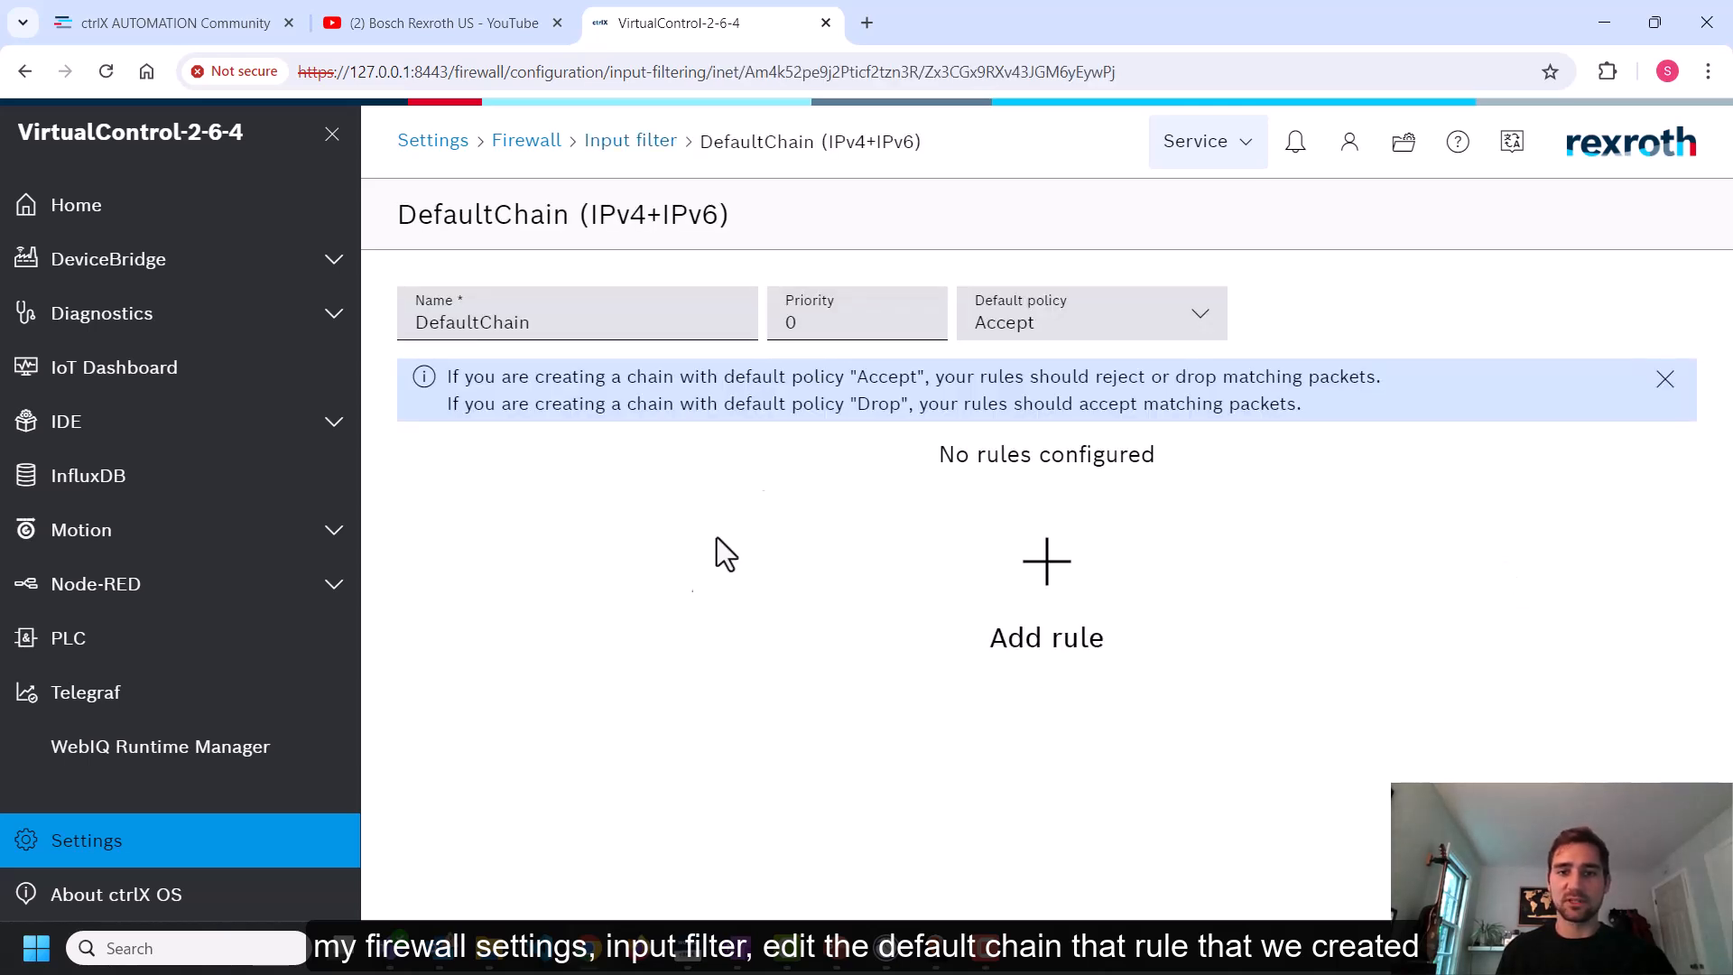